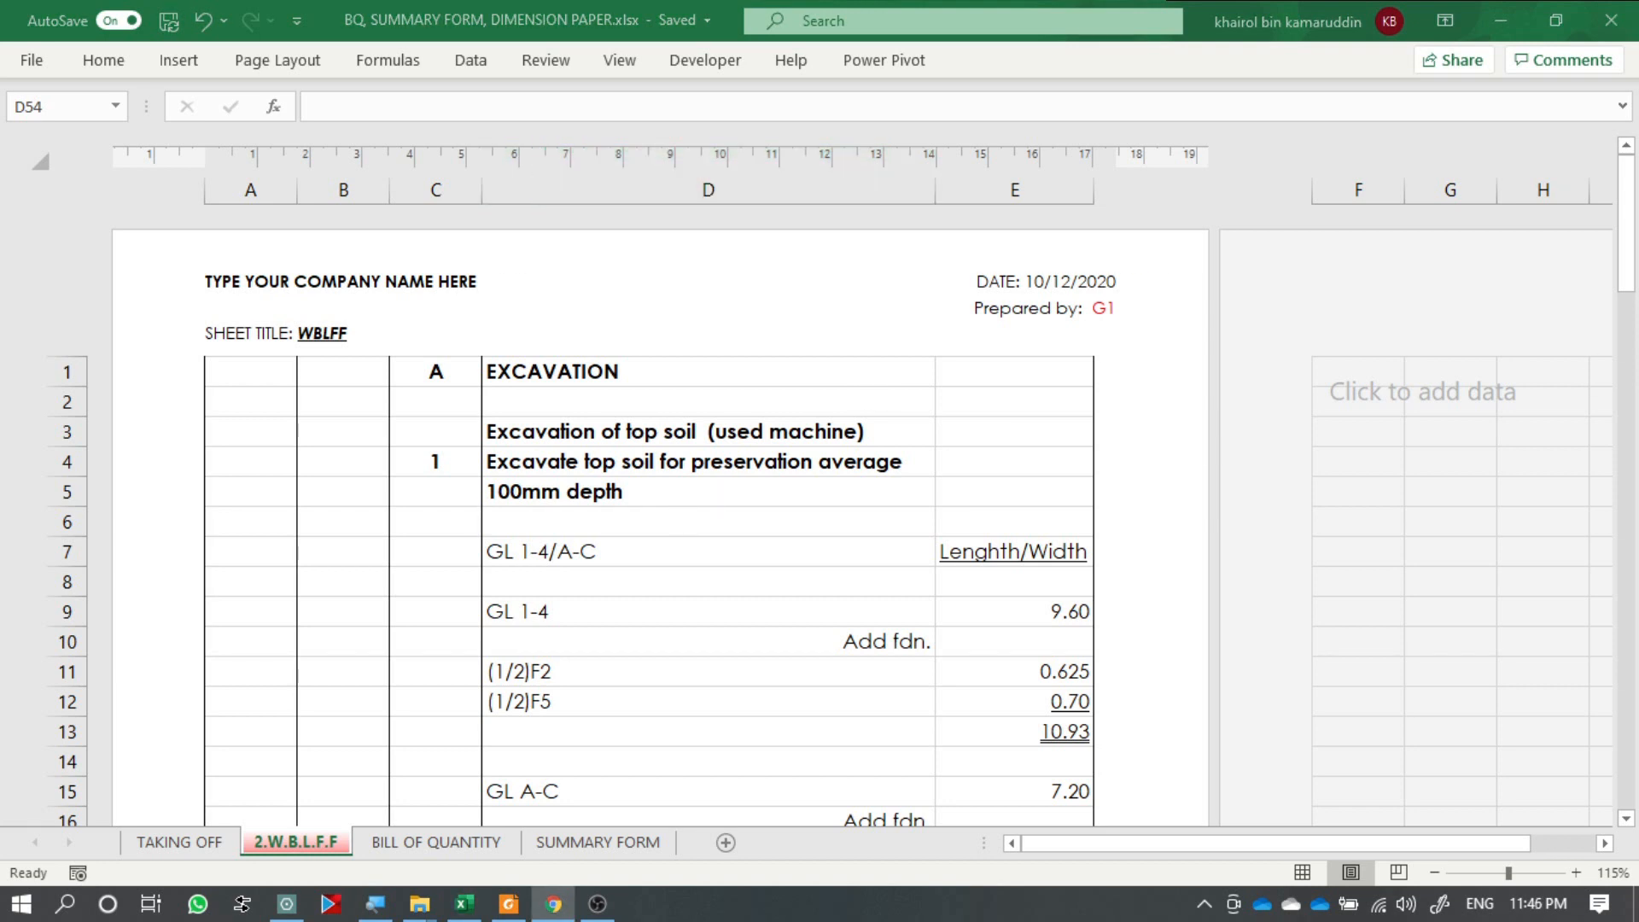
Copy the ground floor slab excavation items B49:C53 from the BILL OF QUANTITY sheet and paste them as values at C54 of 2.W.B.L.F.F.
{"action": "key", "text": "ctrl+Page_Down"}
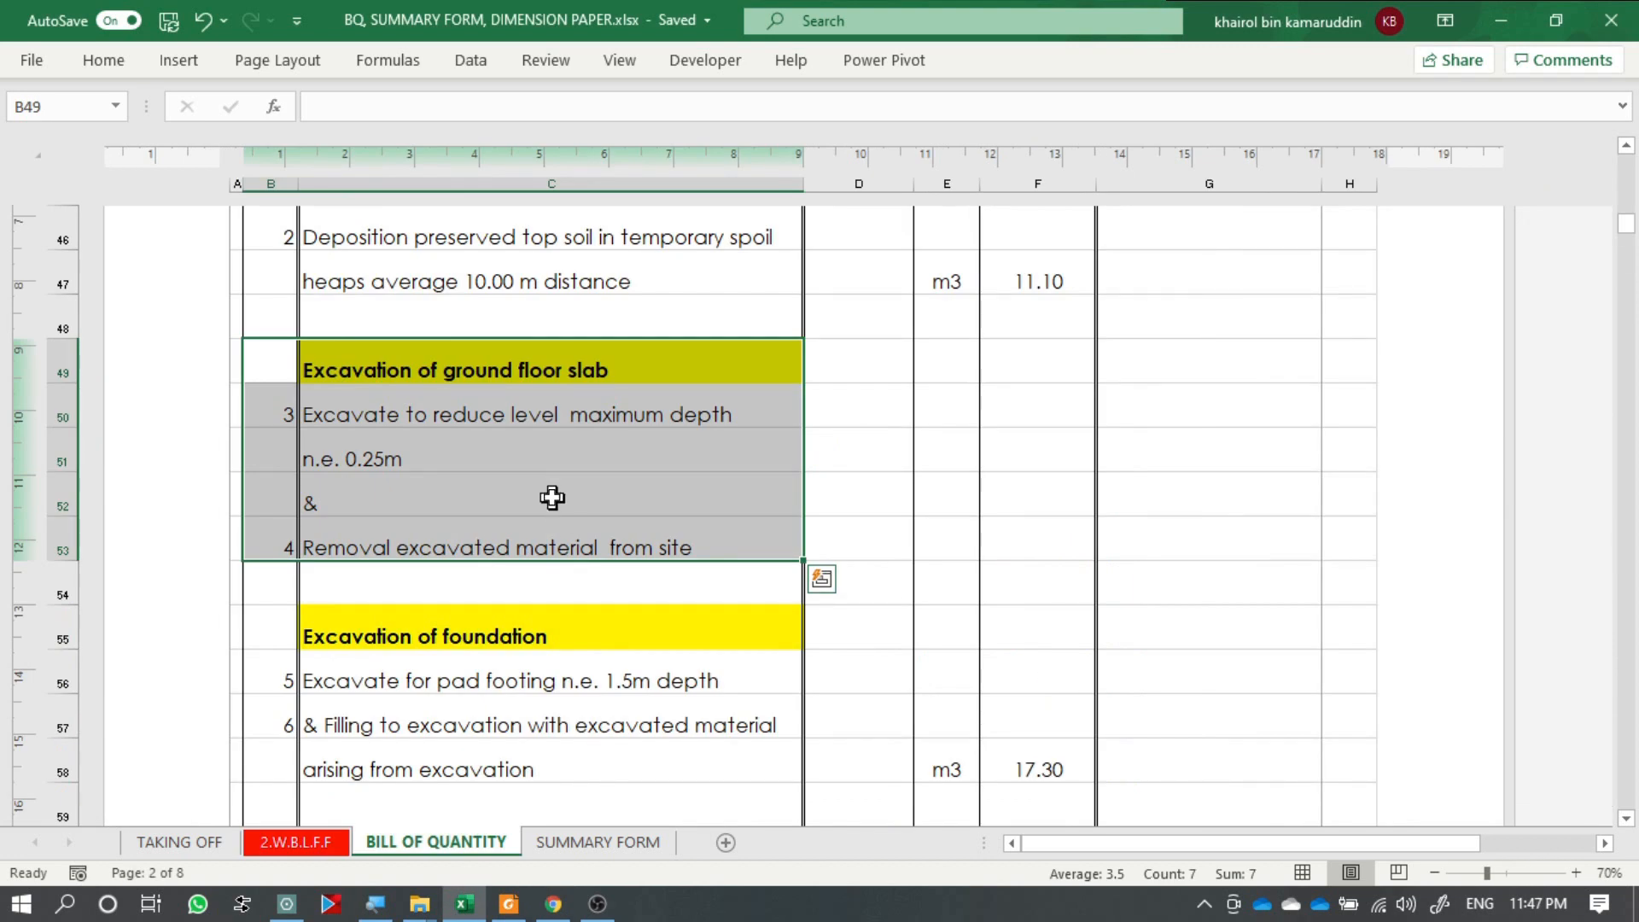
{"action": "key", "text": "ctrl+c"}
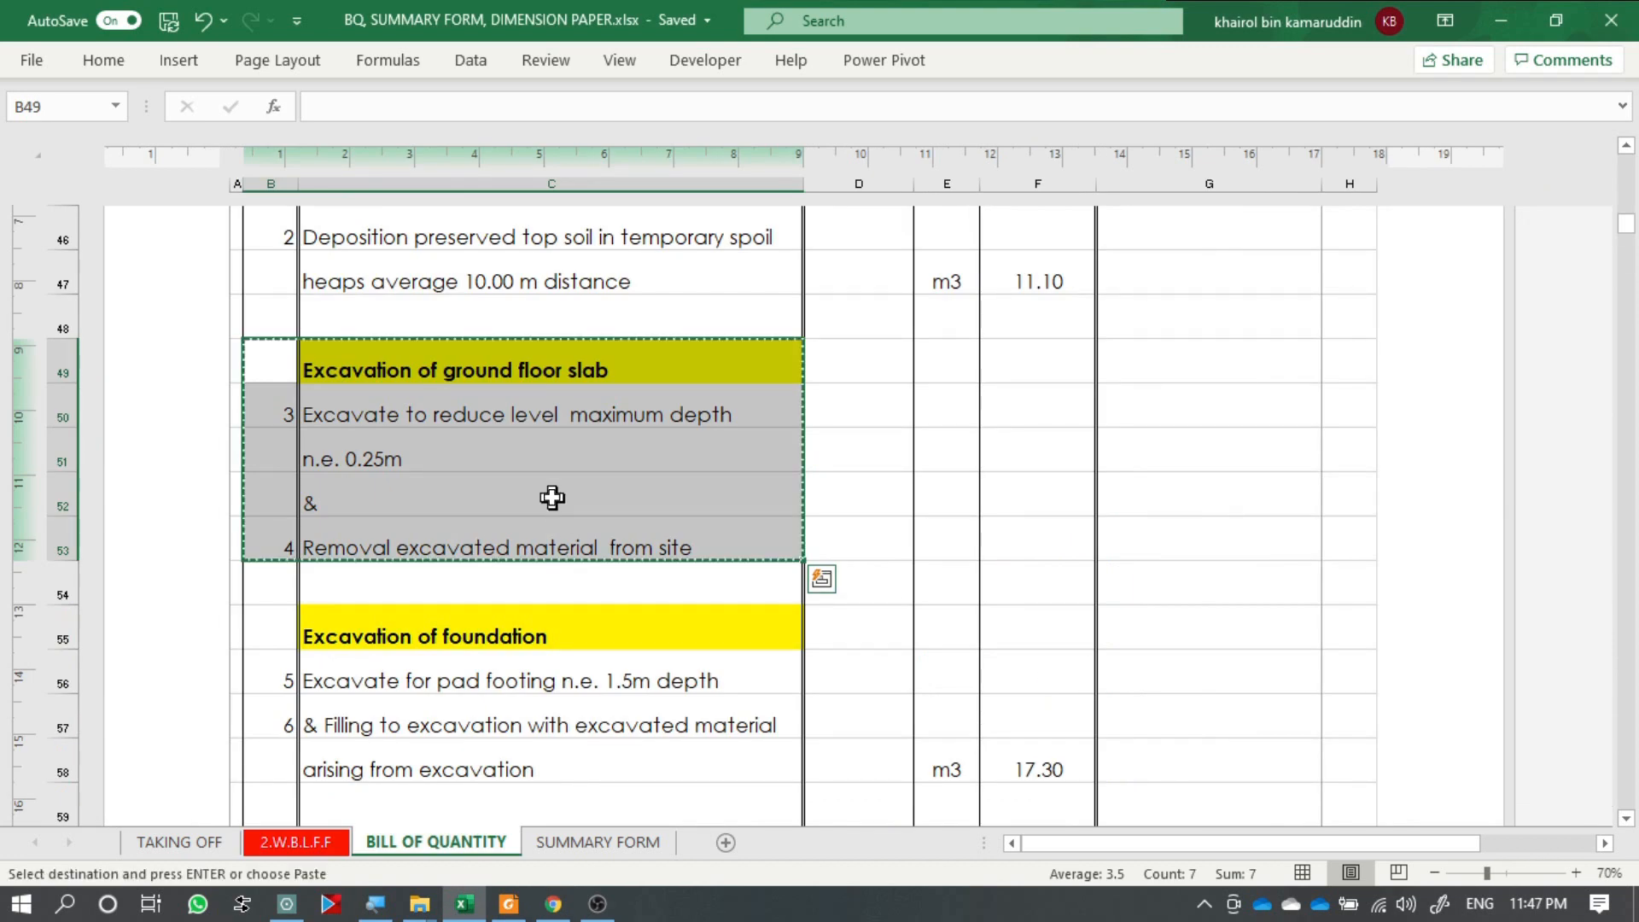
{"action": "left_click", "coordinate": [299, 848]}
{"action": "left_click", "coordinate": [461, 419]}
{"action": "left_click", "coordinate": [454, 398]}
{"action": "key", "text": "ctrl+v"}
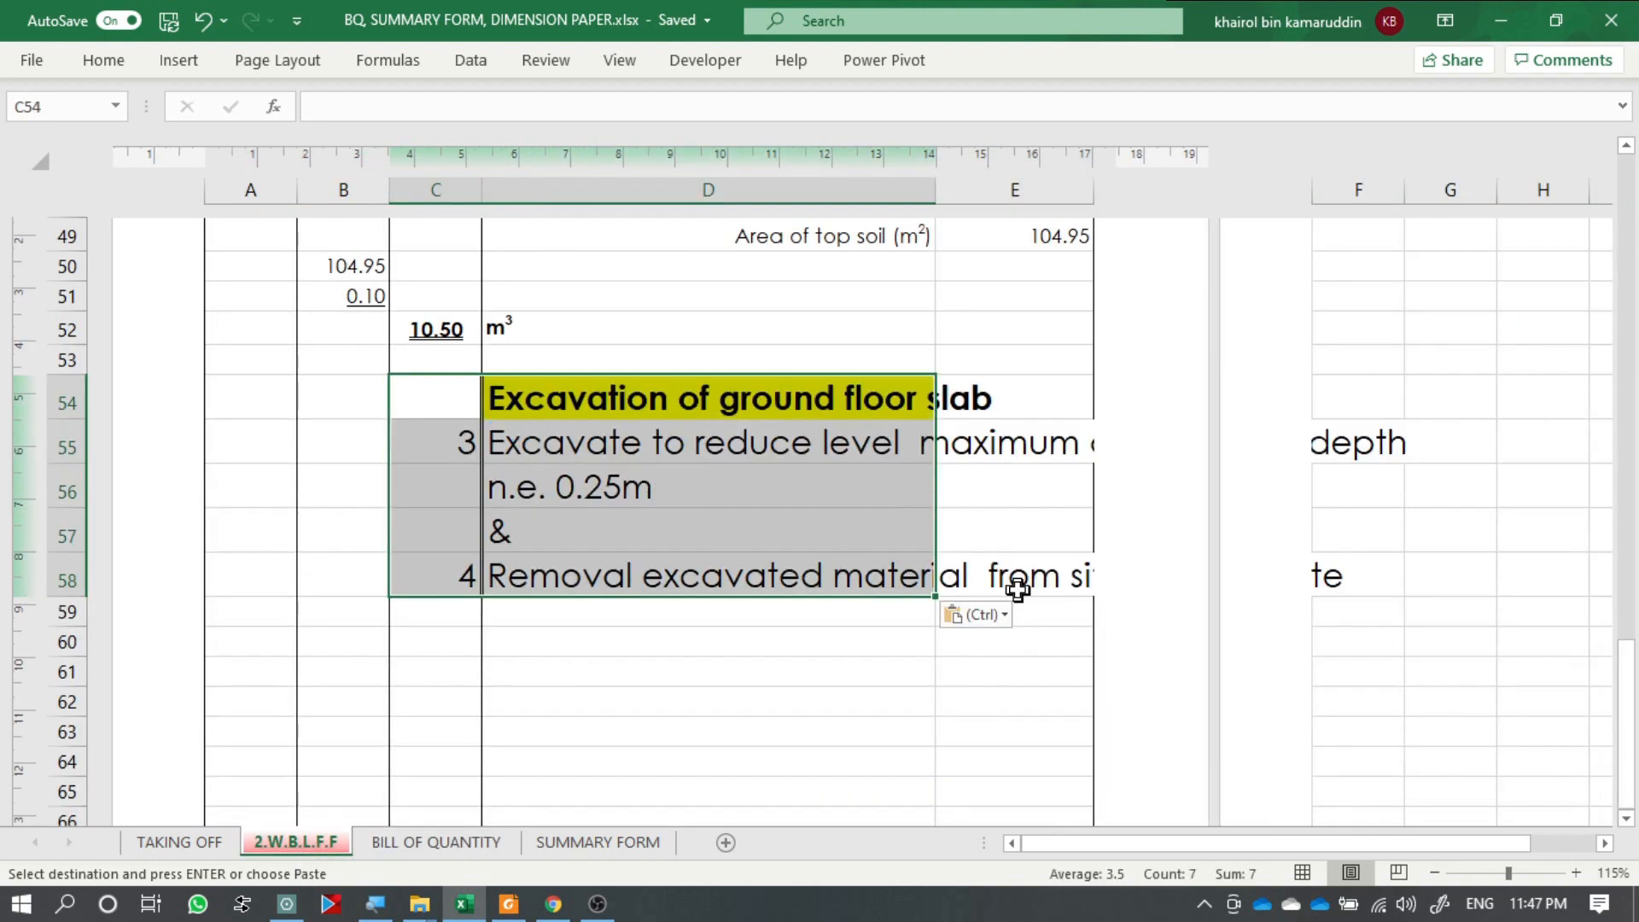
{"action": "left_click", "coordinate": [1000, 617]}
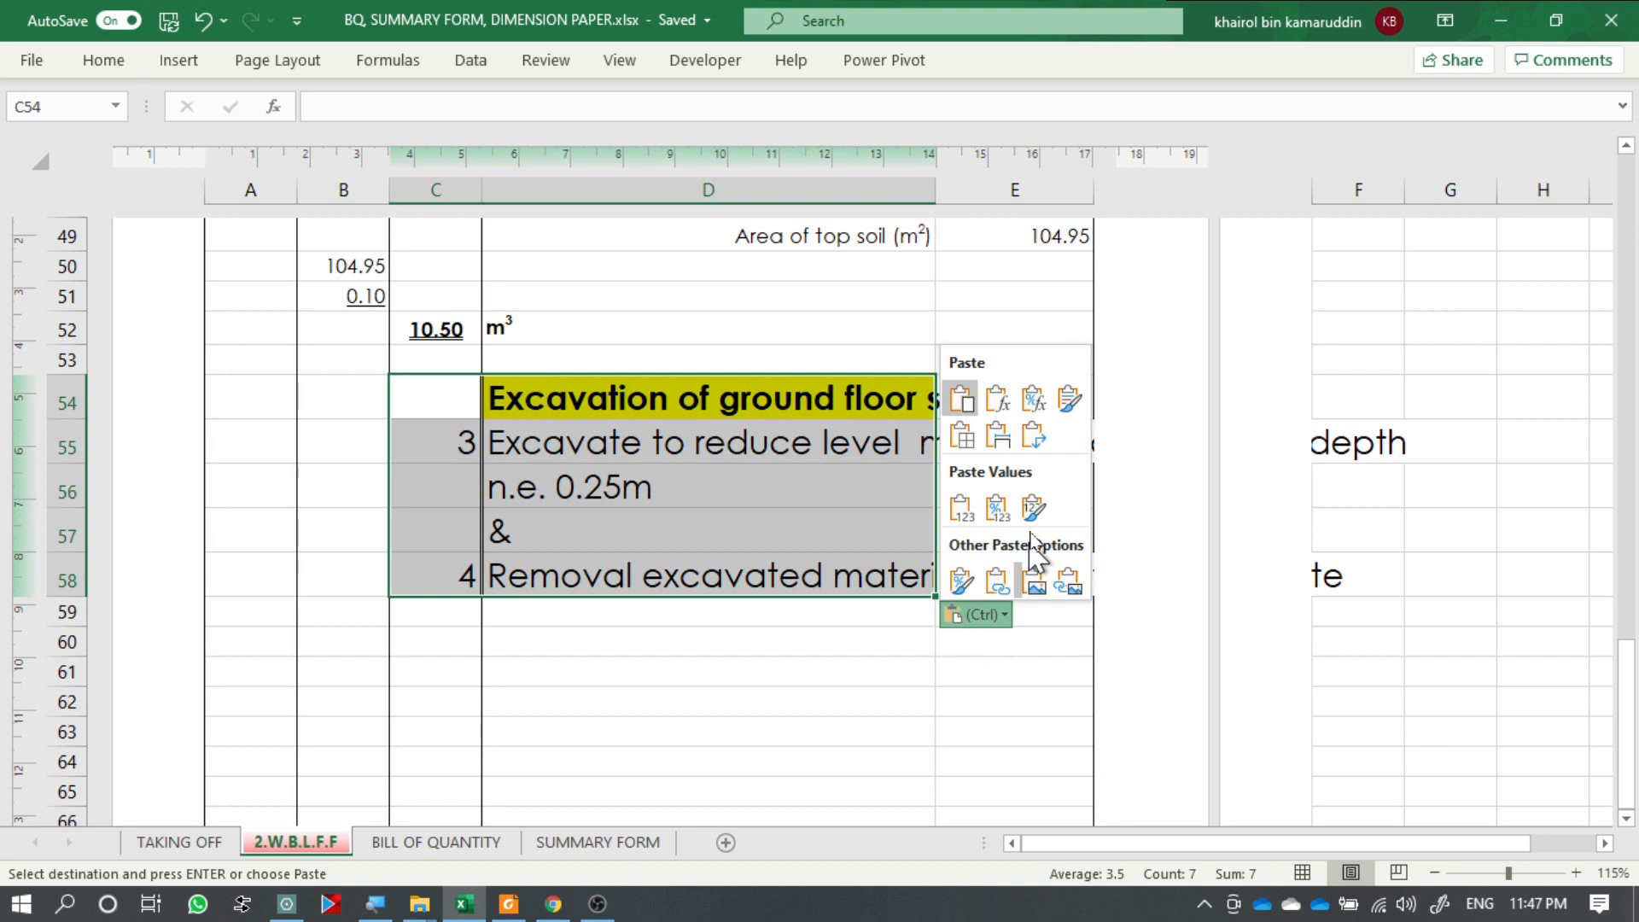
{"action": "left_click", "coordinate": [962, 509]}
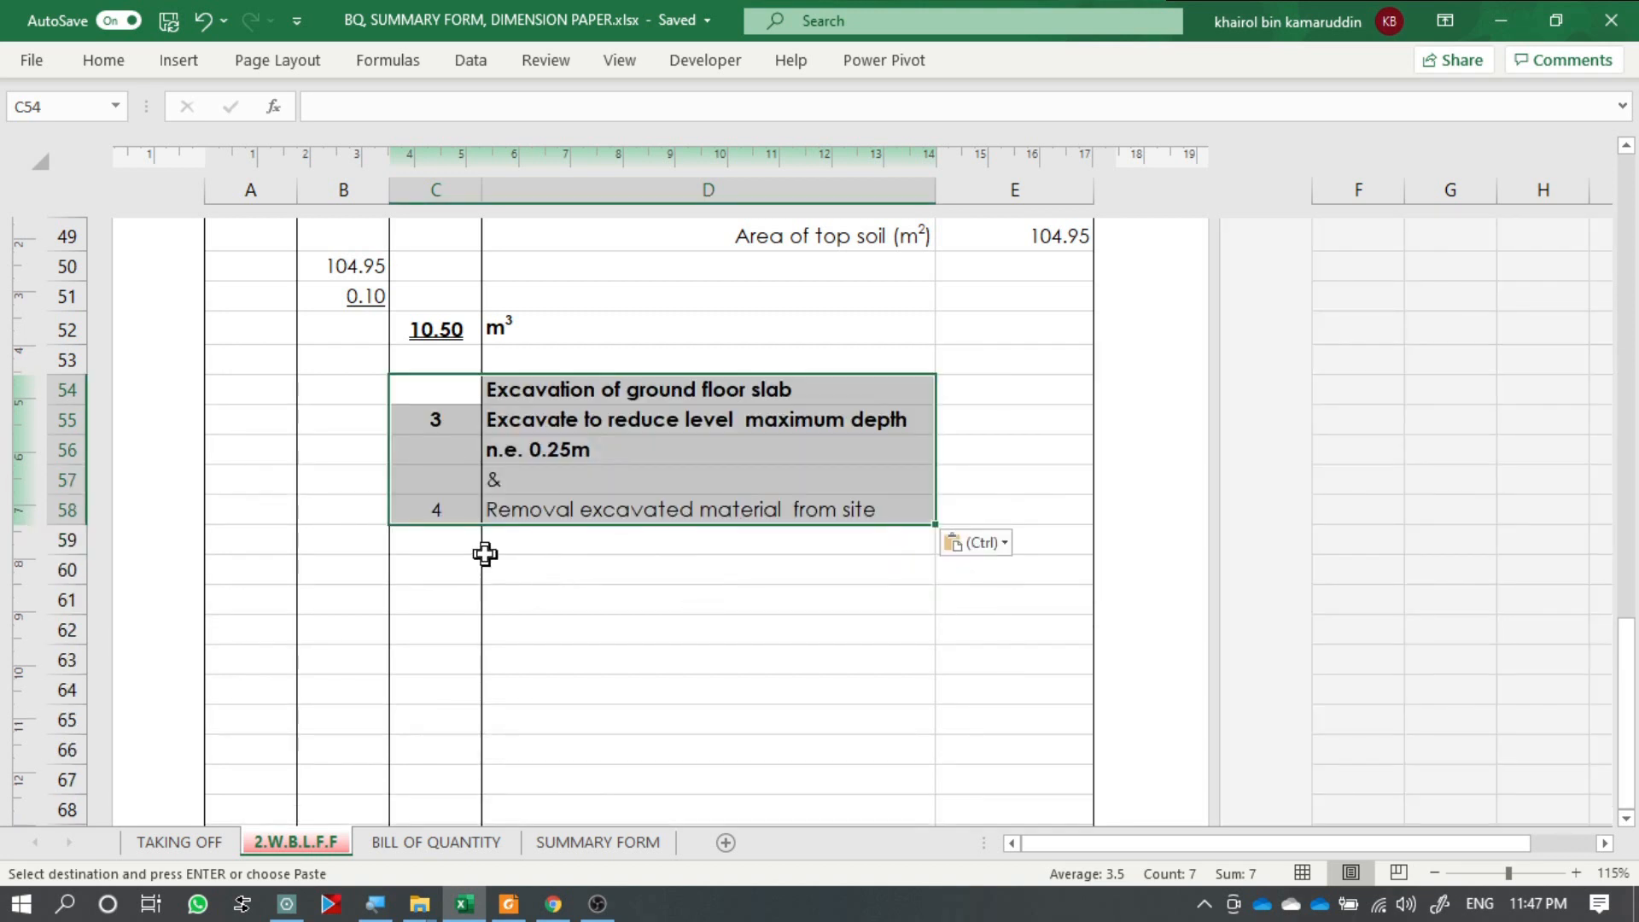
Make the "&" and item 4 removal lines in rows 57 and 58 bold, and select the heading in D54.
{"action": "left_click", "coordinate": [677, 575]}
{"action": "key", "text": "Up"}
{"action": "key", "text": "Up"}
{"action": "key", "text": "Up"}
{"action": "key", "text": "Up"}
{"action": "key", "text": "Up"}
{"action": "key", "text": "Up"}
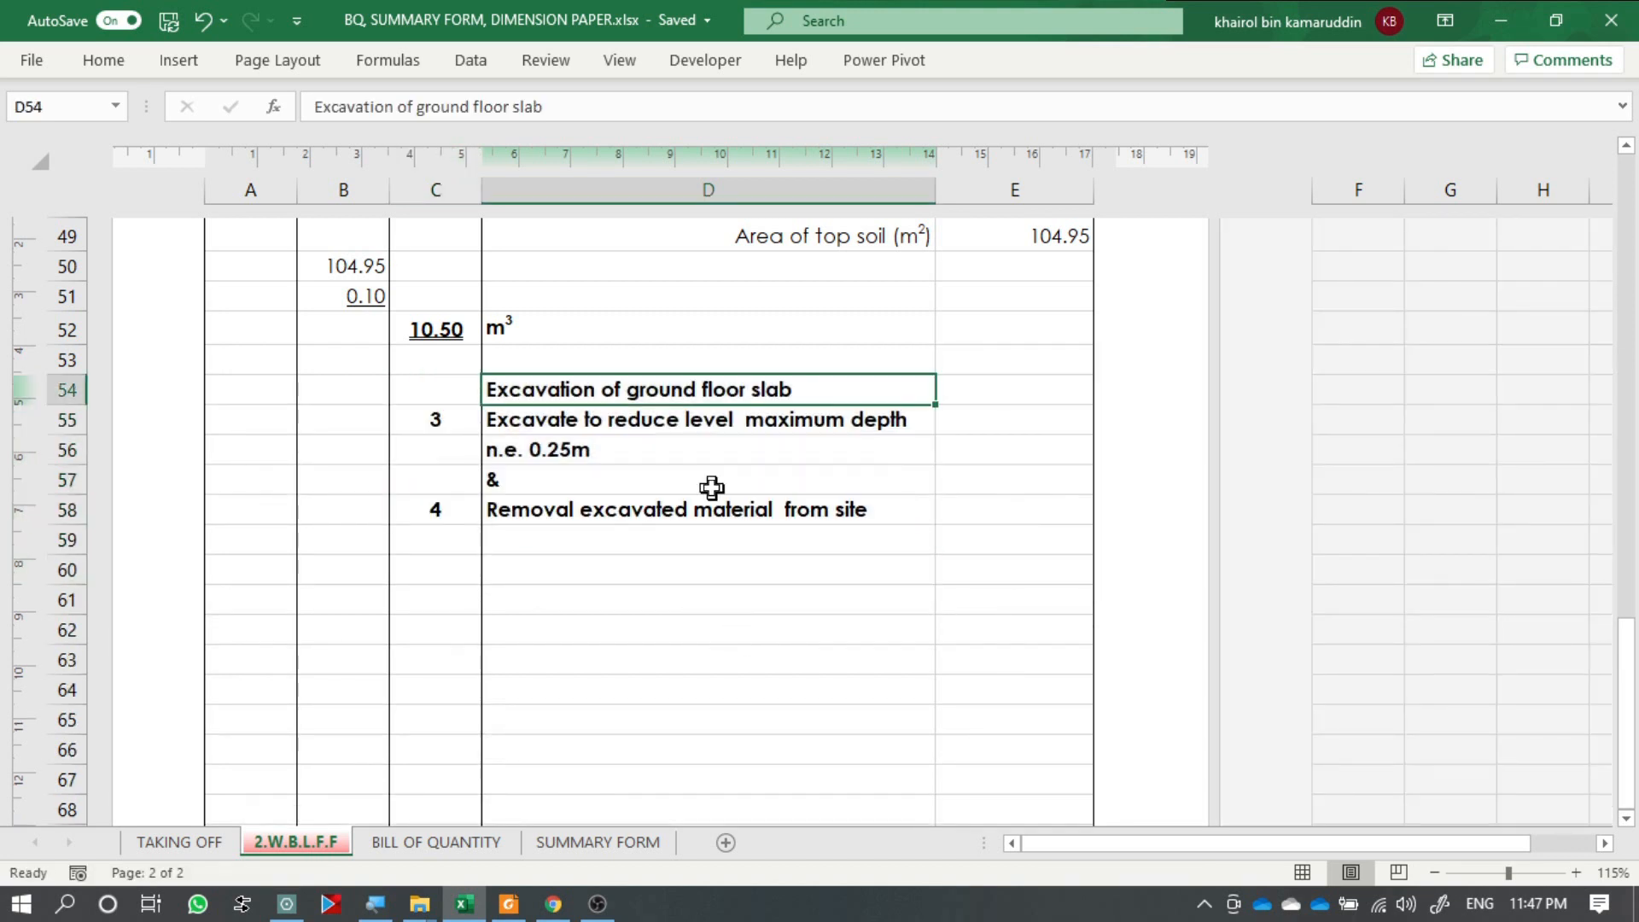
Review the top soil excavation dimensions from the start of the sheet down to the ground floor slab items.
{"action": "scroll", "coordinate": [712, 488], "scroll_direction": "up", "scroll_amount": 8}
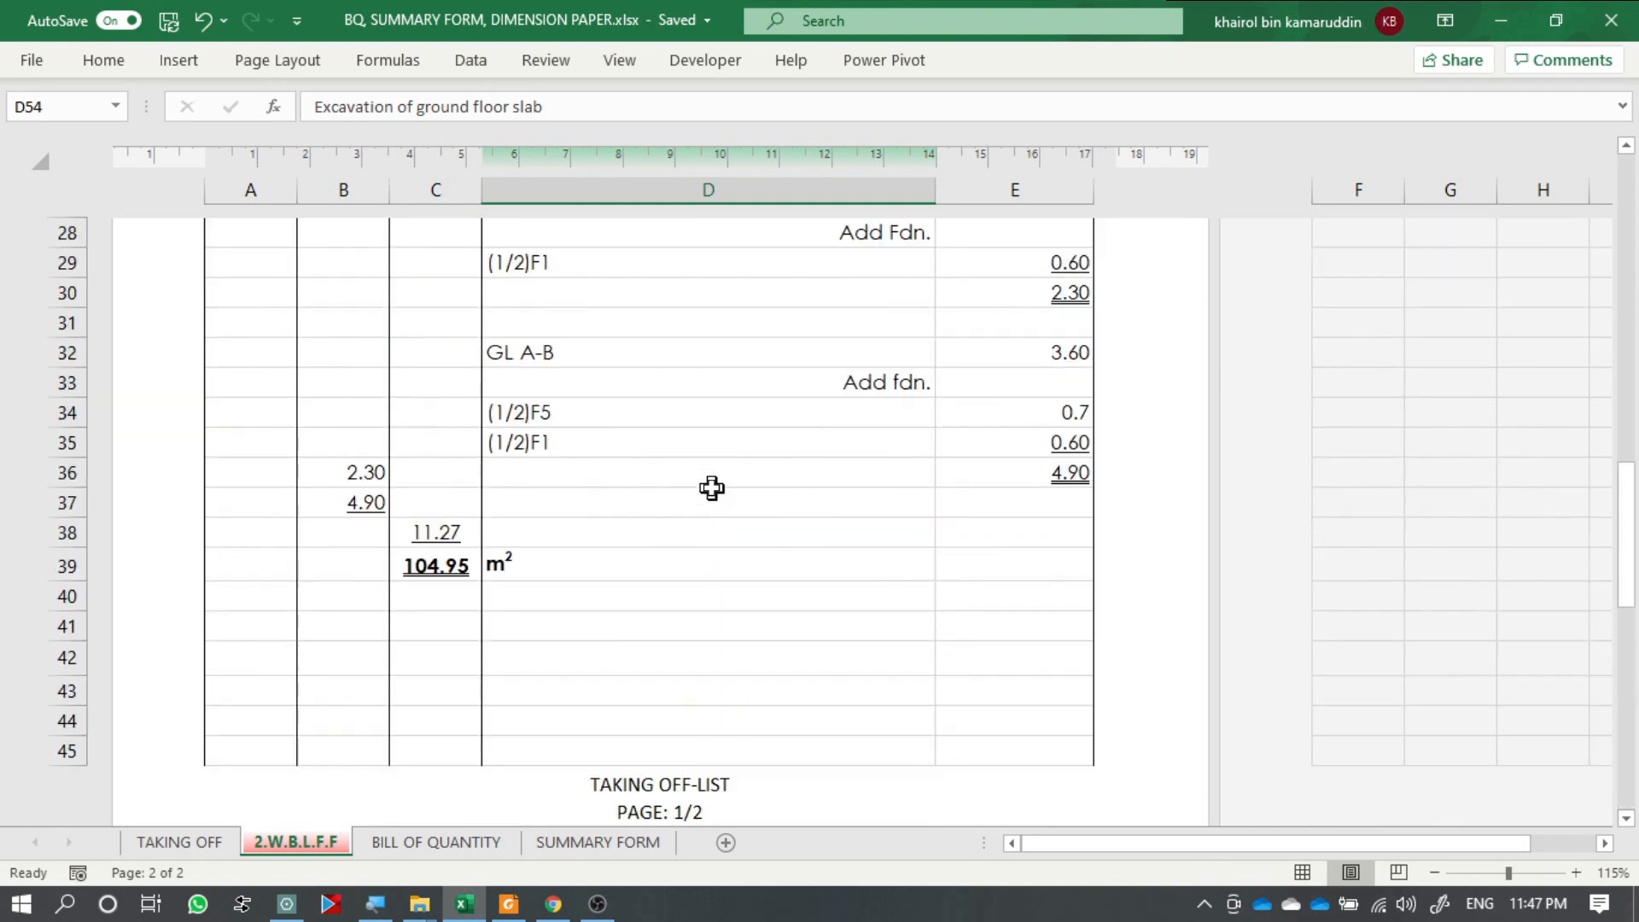
{"action": "scroll", "coordinate": [712, 488], "scroll_direction": "up", "scroll_amount": 6}
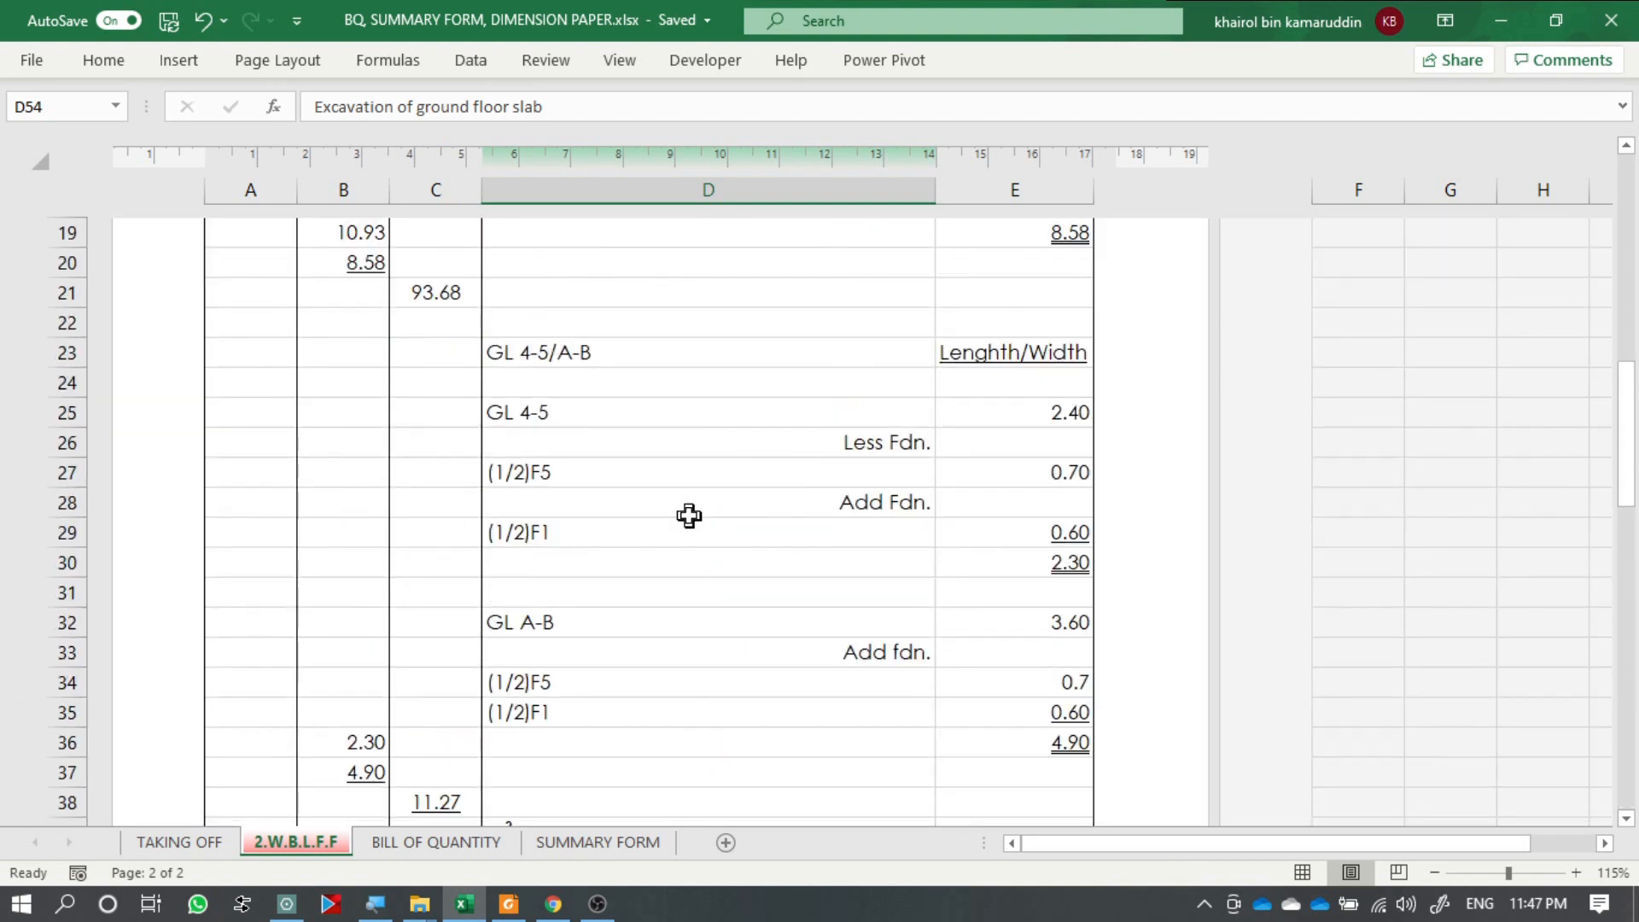
{"action": "scroll", "coordinate": [689, 515], "scroll_direction": "up", "scroll_amount": 4}
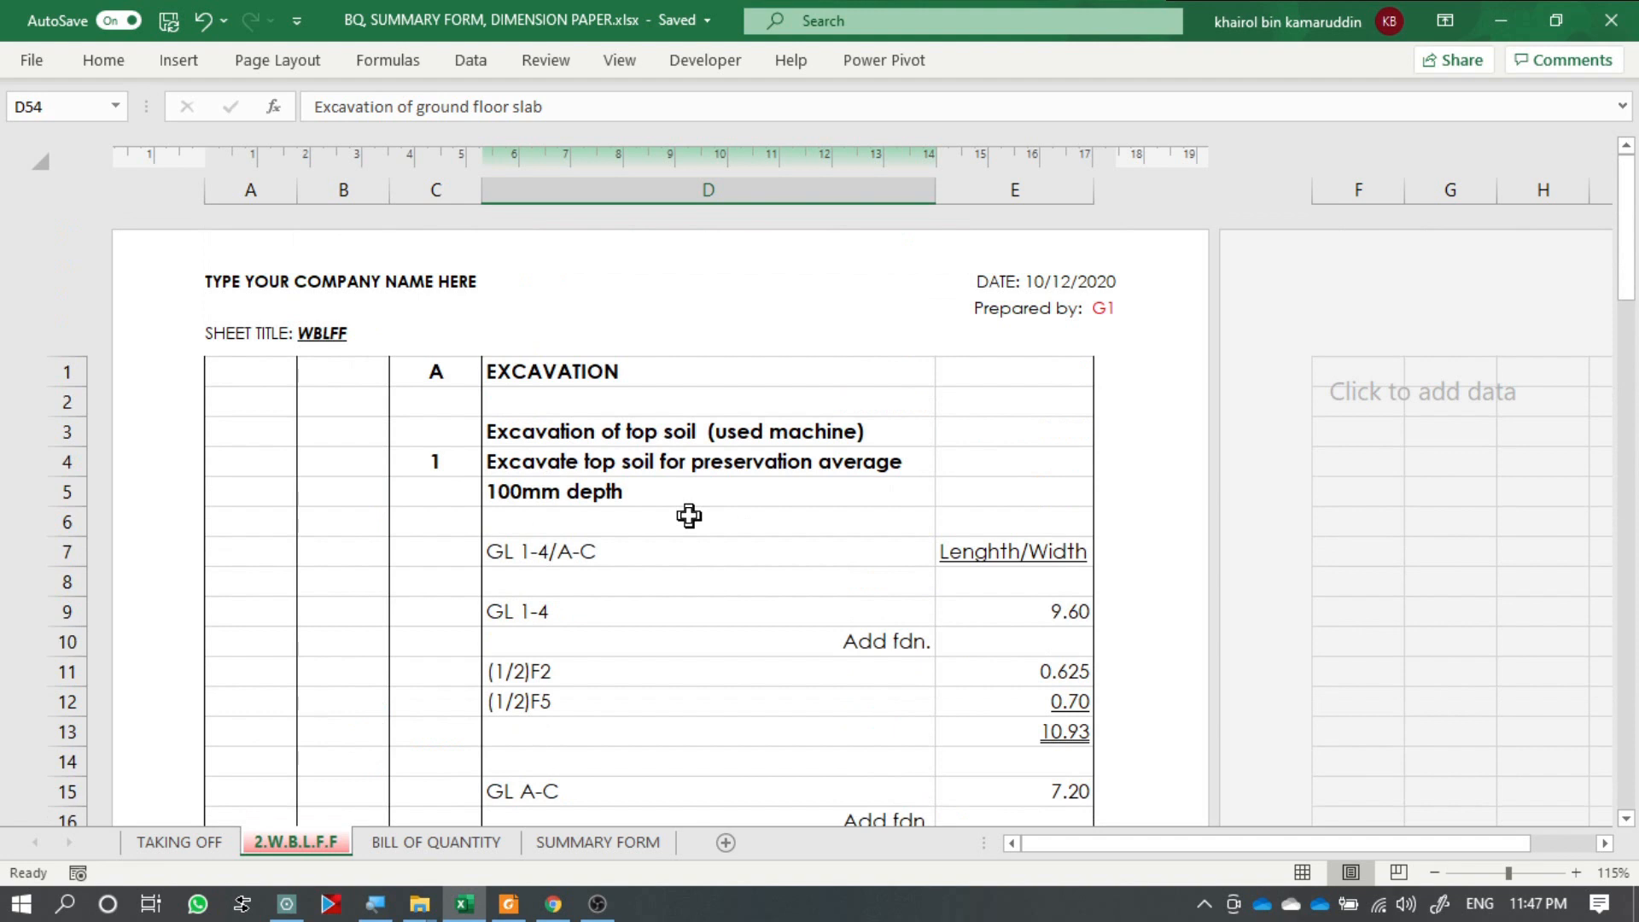
{"action": "scroll", "coordinate": [689, 514], "scroll_direction": "down", "scroll_amount": 2}
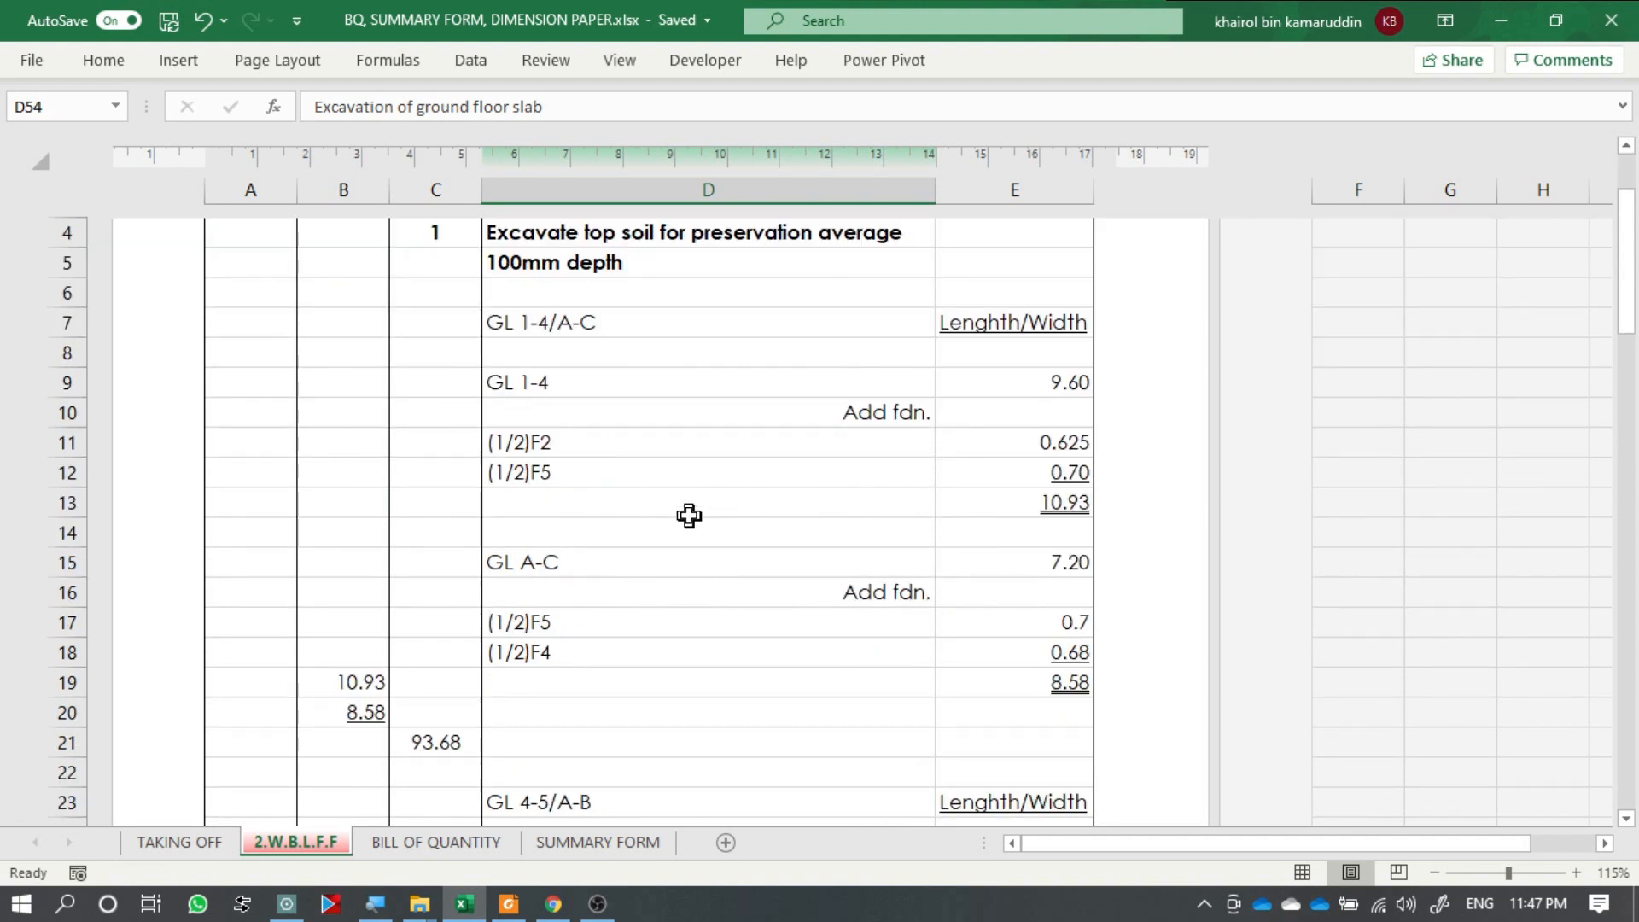
{"action": "scroll", "coordinate": [689, 515], "scroll_direction": "down", "scroll_amount": 7}
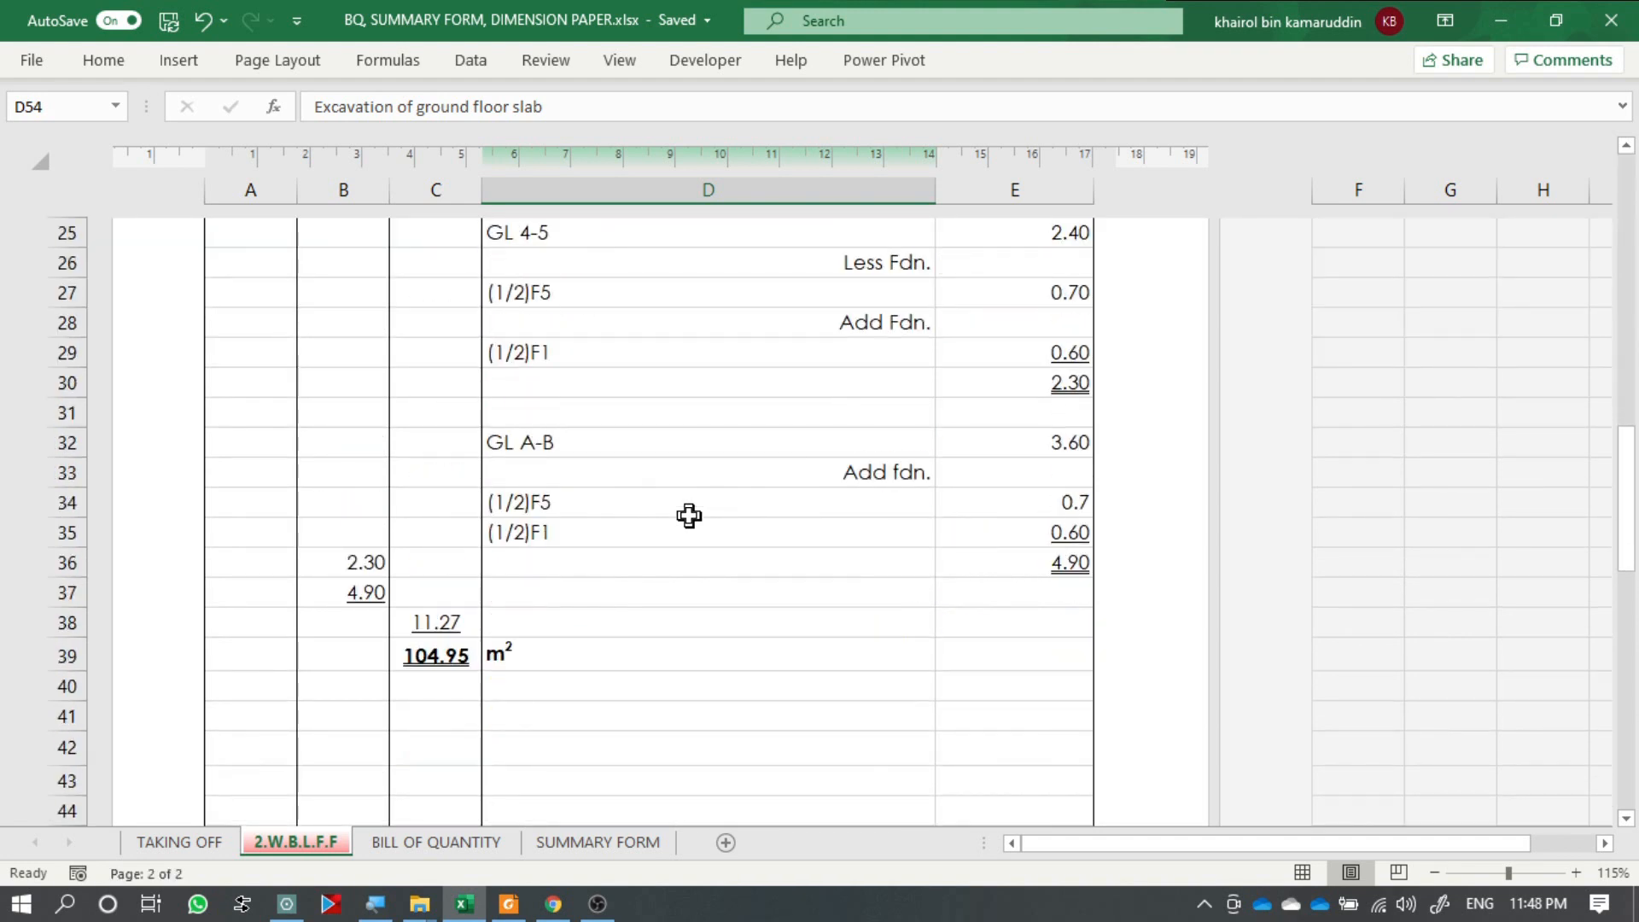
{"action": "scroll", "coordinate": [689, 515], "scroll_direction": "down", "scroll_amount": 10}
{"action": "scroll", "coordinate": [690, 509], "scroll_direction": "up", "scroll_amount": 1}
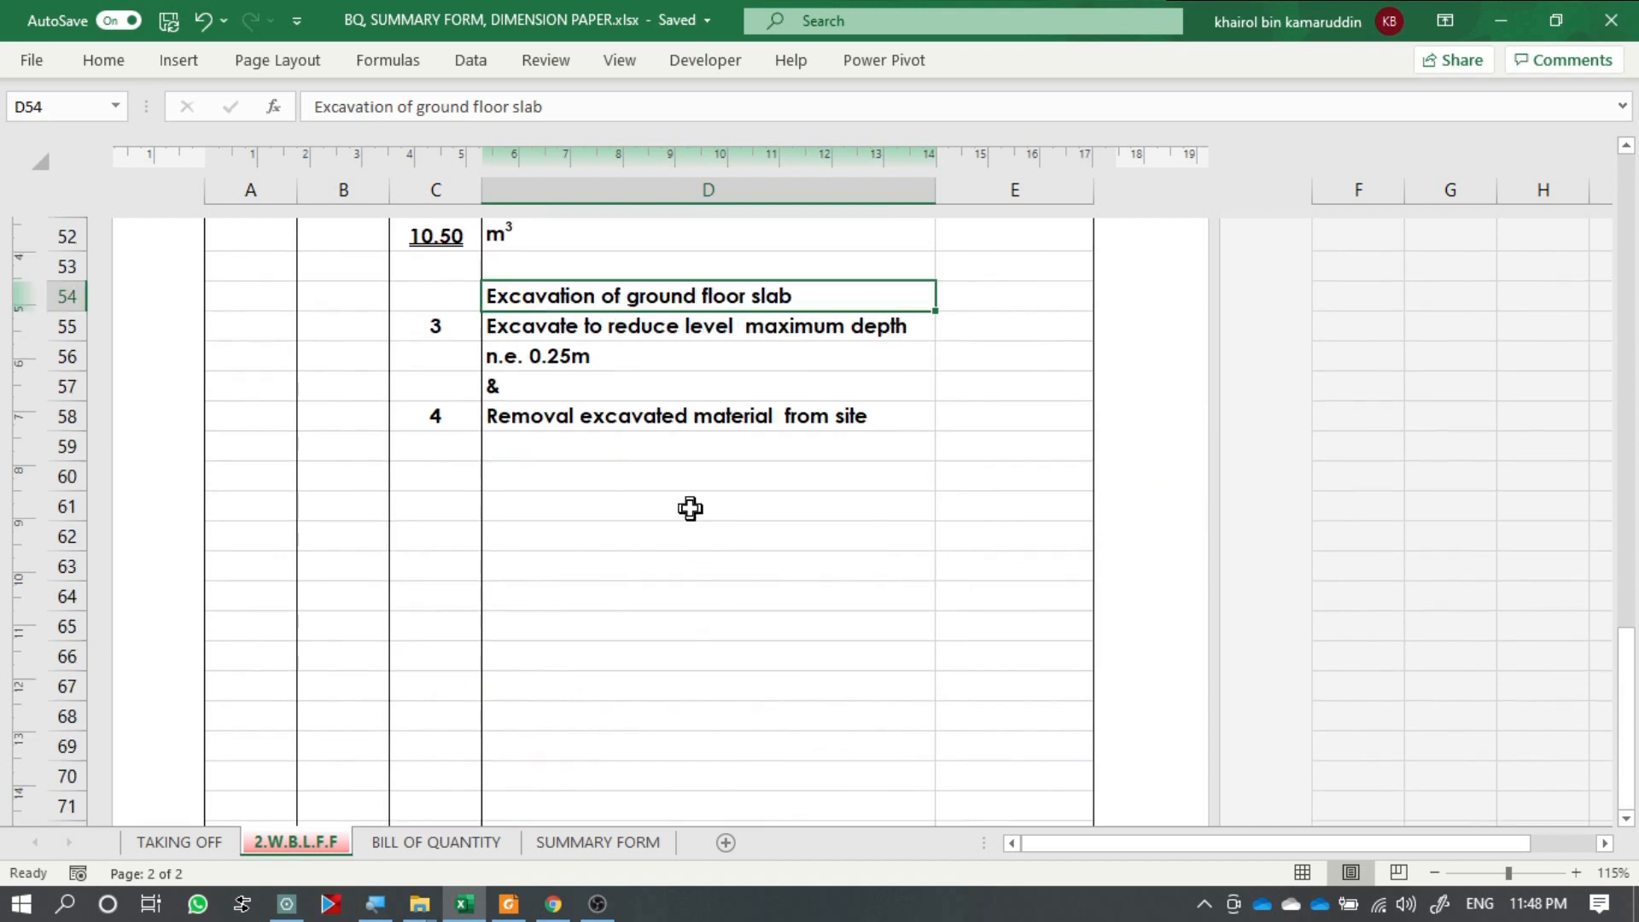
{"action": "left_click", "coordinate": [689, 448]}
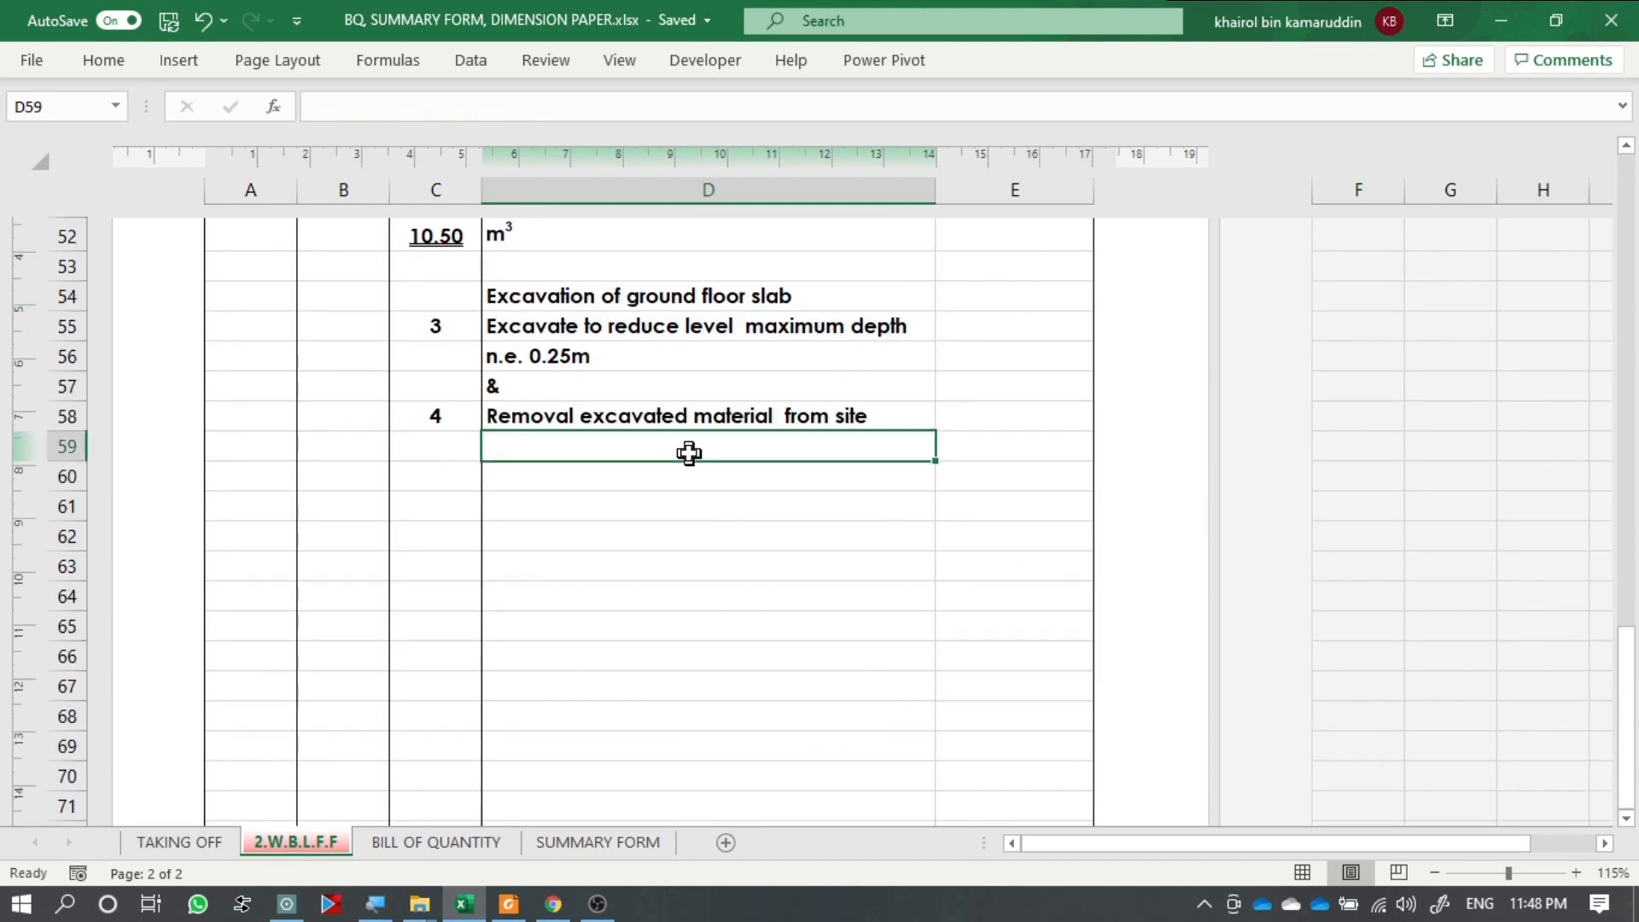
{"action": "left_click", "coordinate": [455, 478]}
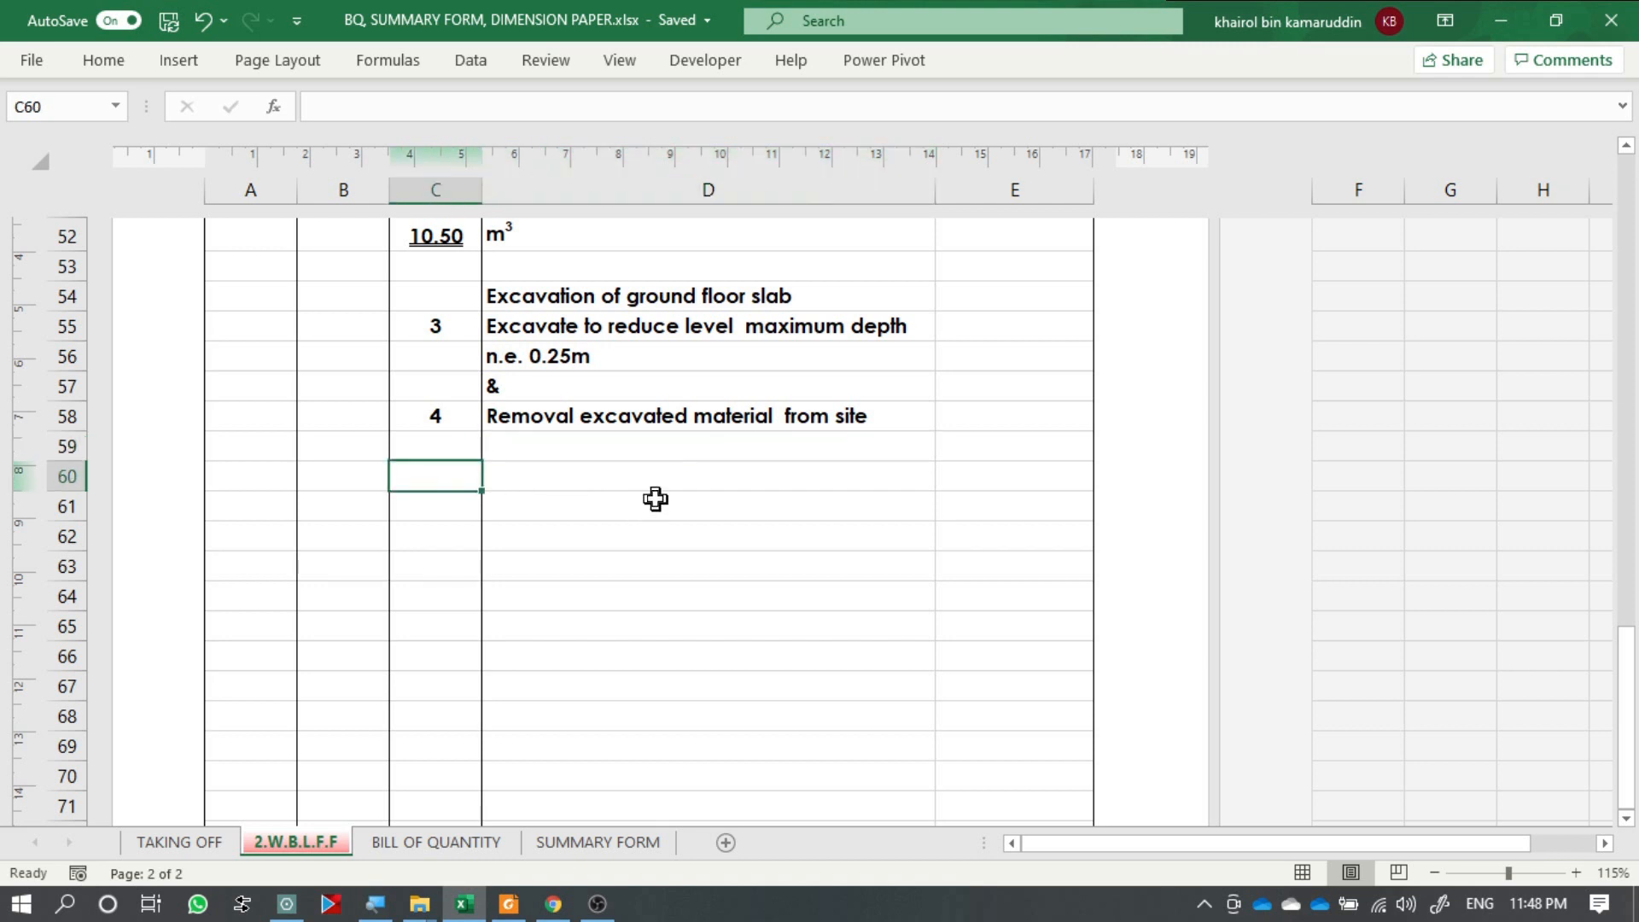
{"action": "left_click", "coordinate": [970, 476]}
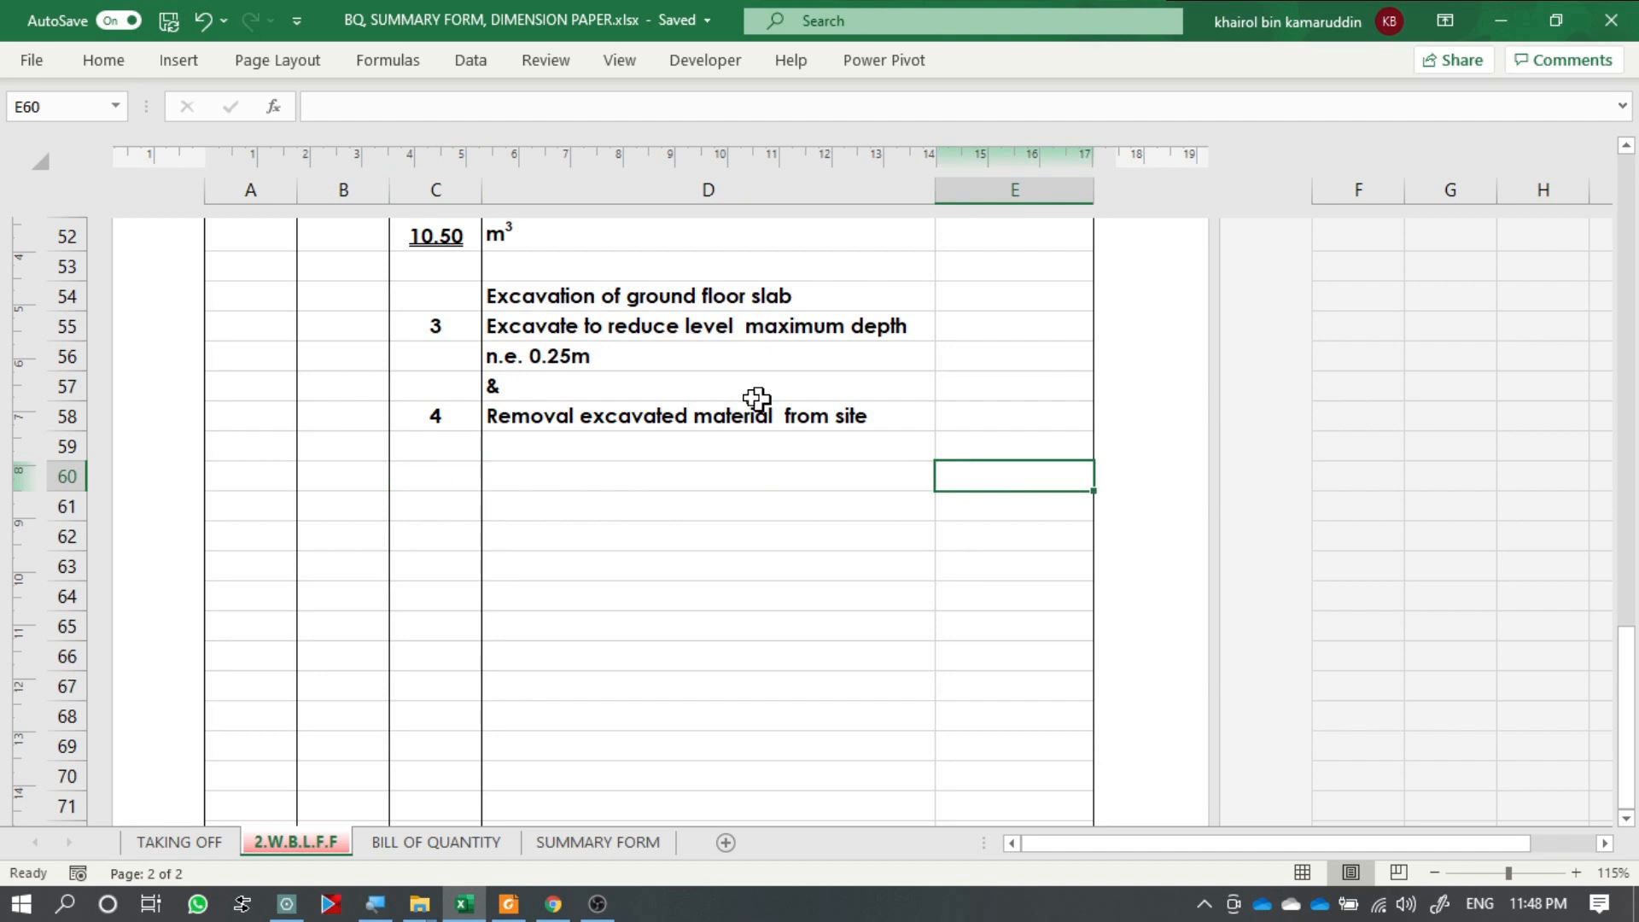
{"action": "double_click", "coordinate": [616, 331]}
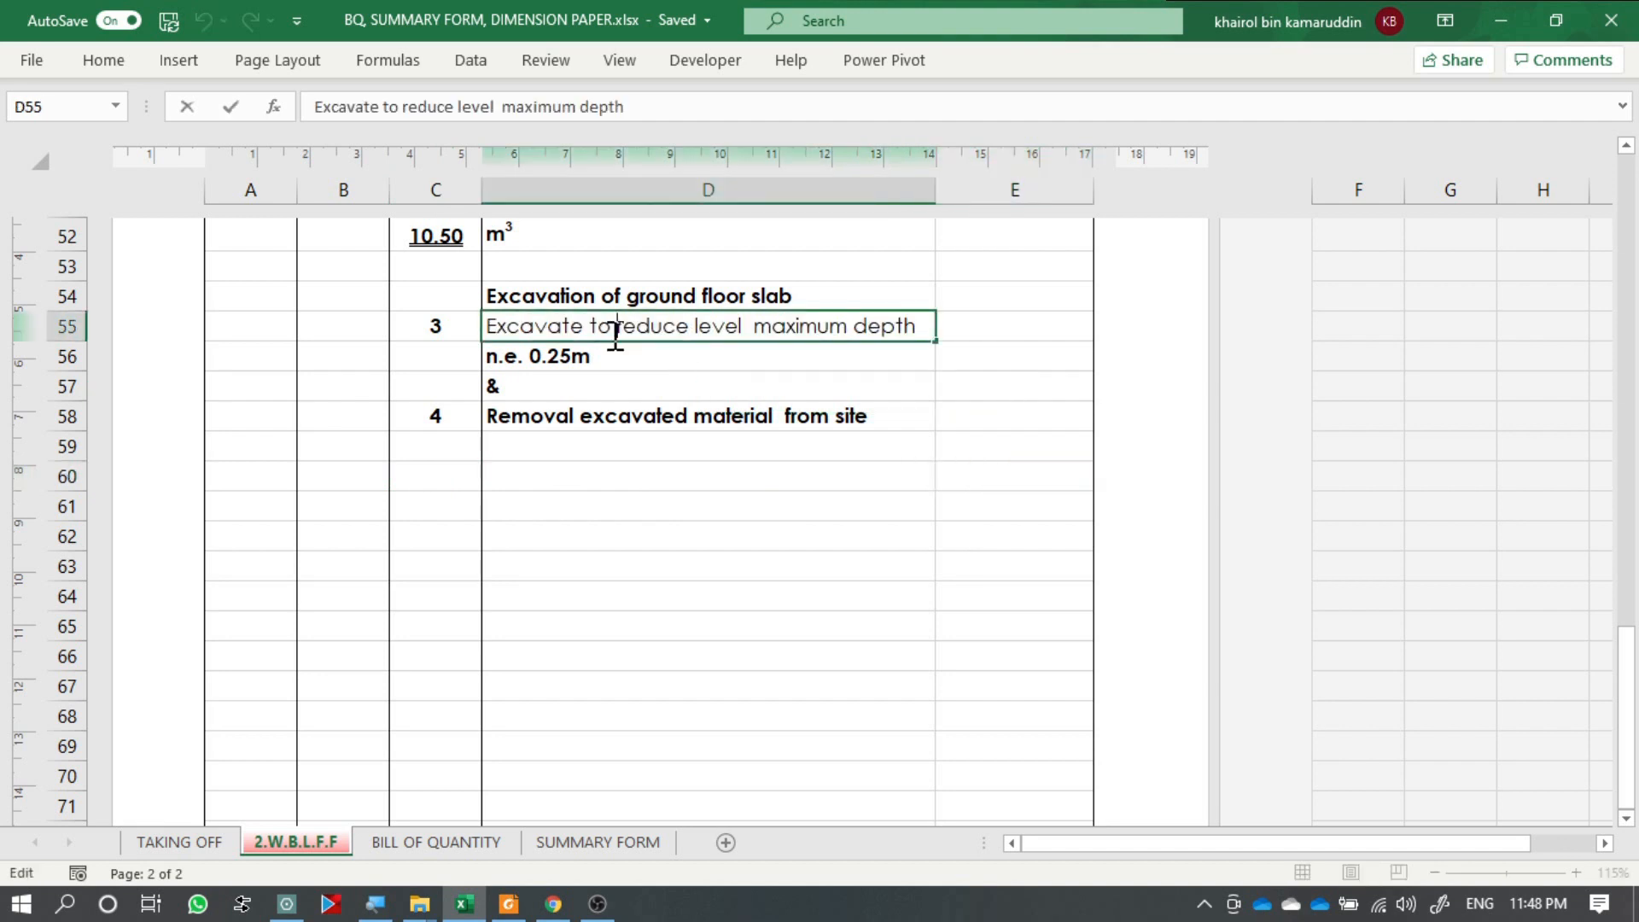
{"action": "left_click", "coordinate": [820, 537]}
Enter the heading "depth" in E60, right-aligned and underlined.
{"action": "left_click", "coordinate": [976, 470]}
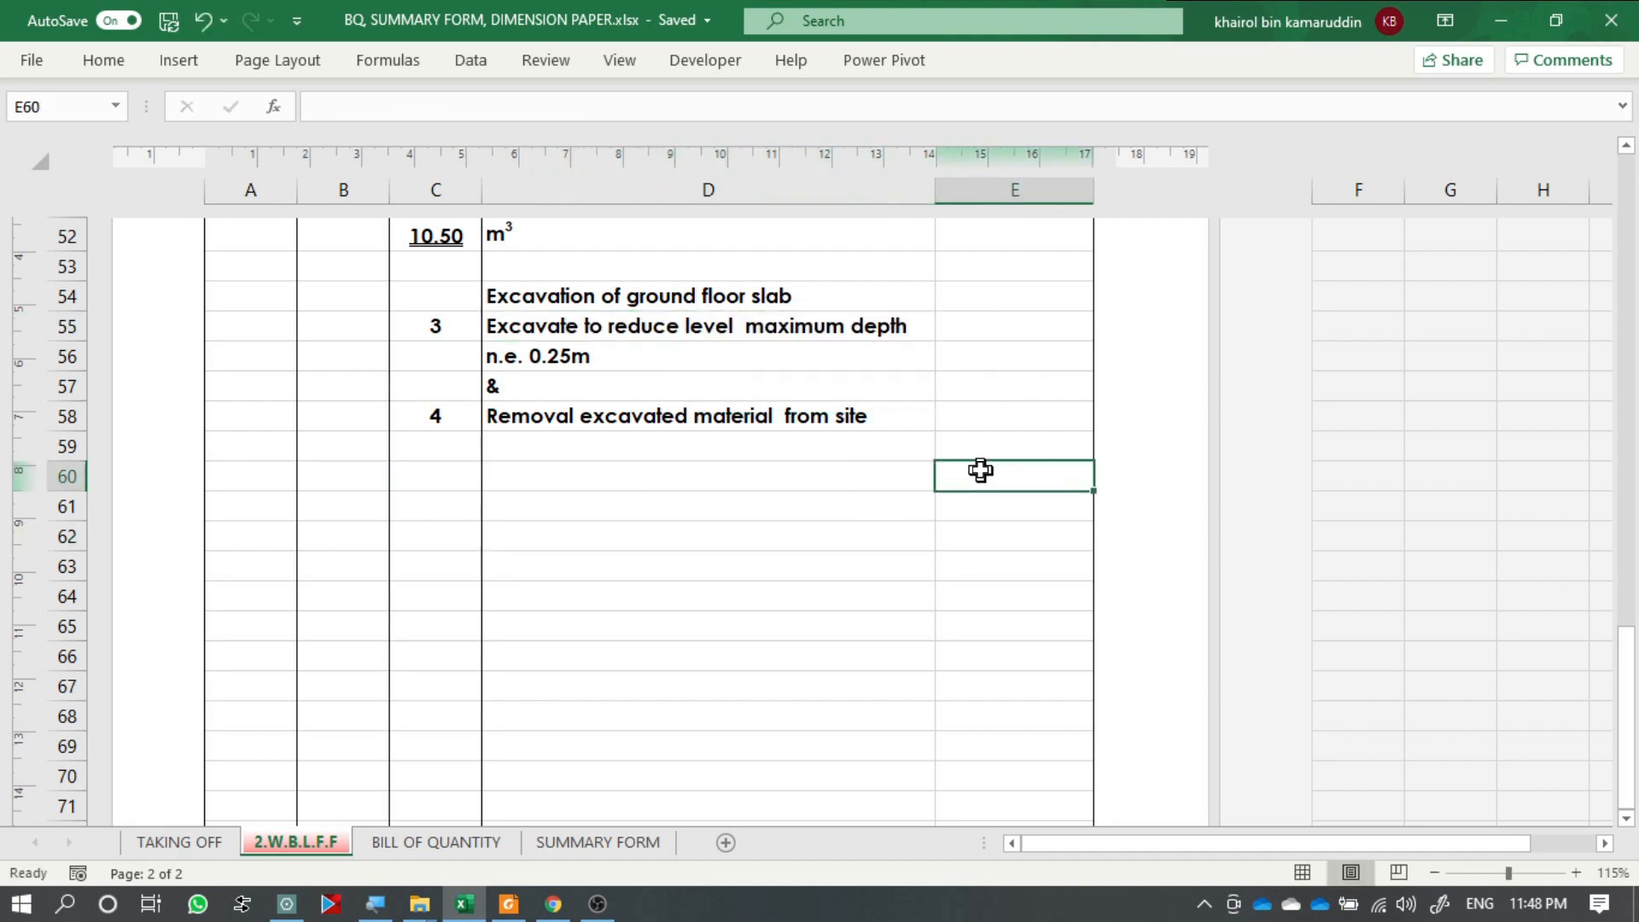
{"action": "type", "text": "dep"}
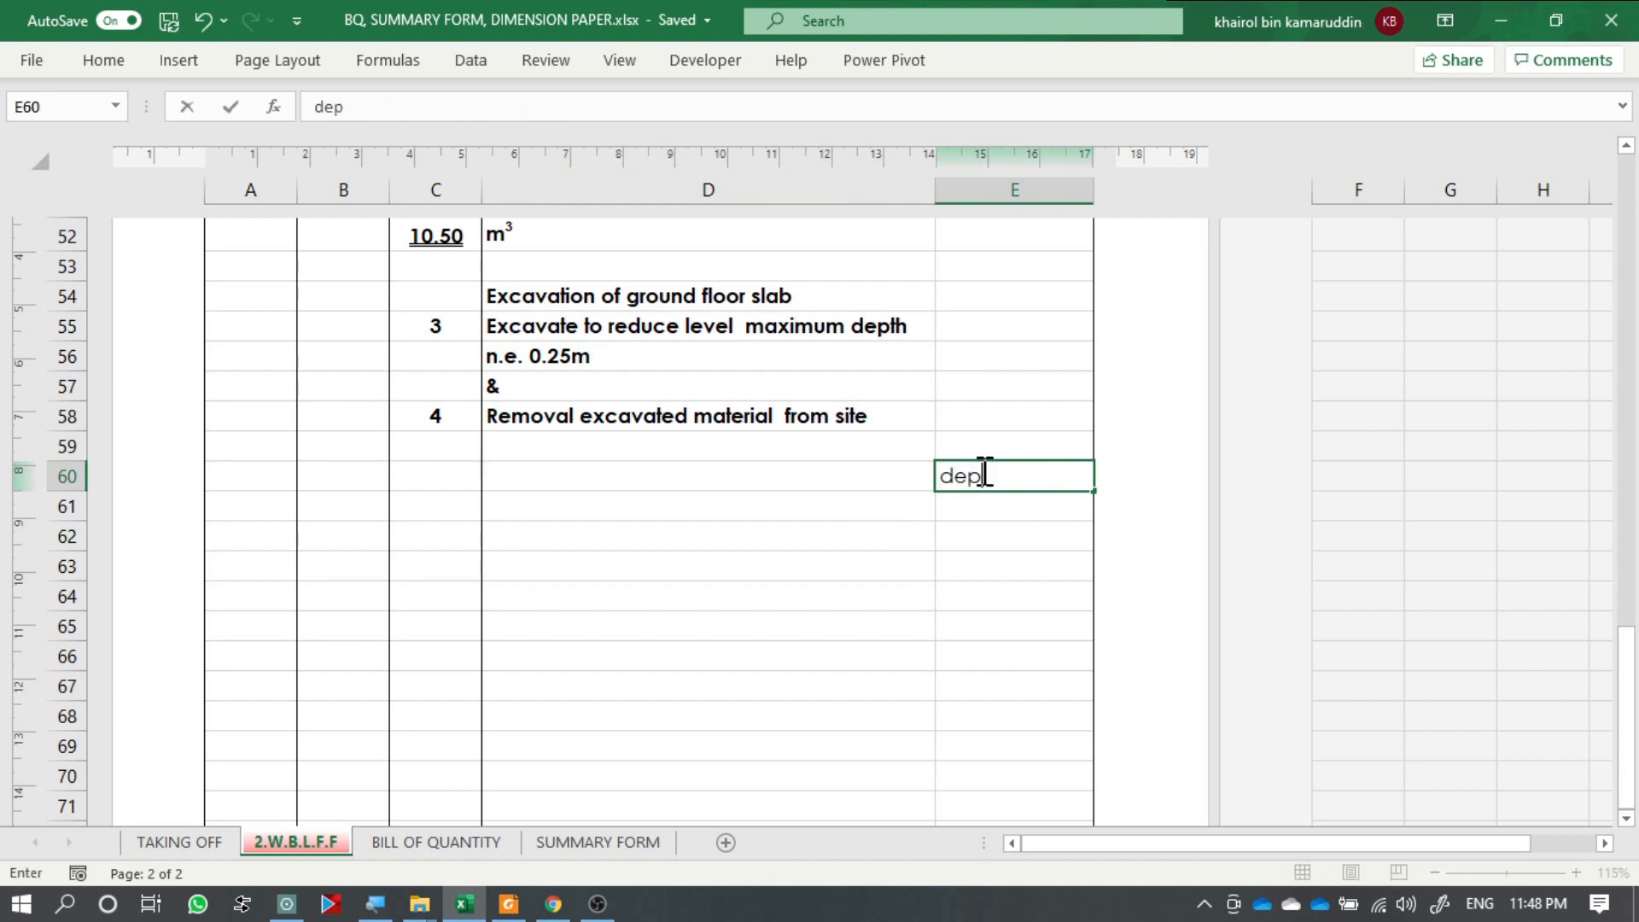
{"action": "type", "text": "th"}
{"action": "key", "text": "Return"}
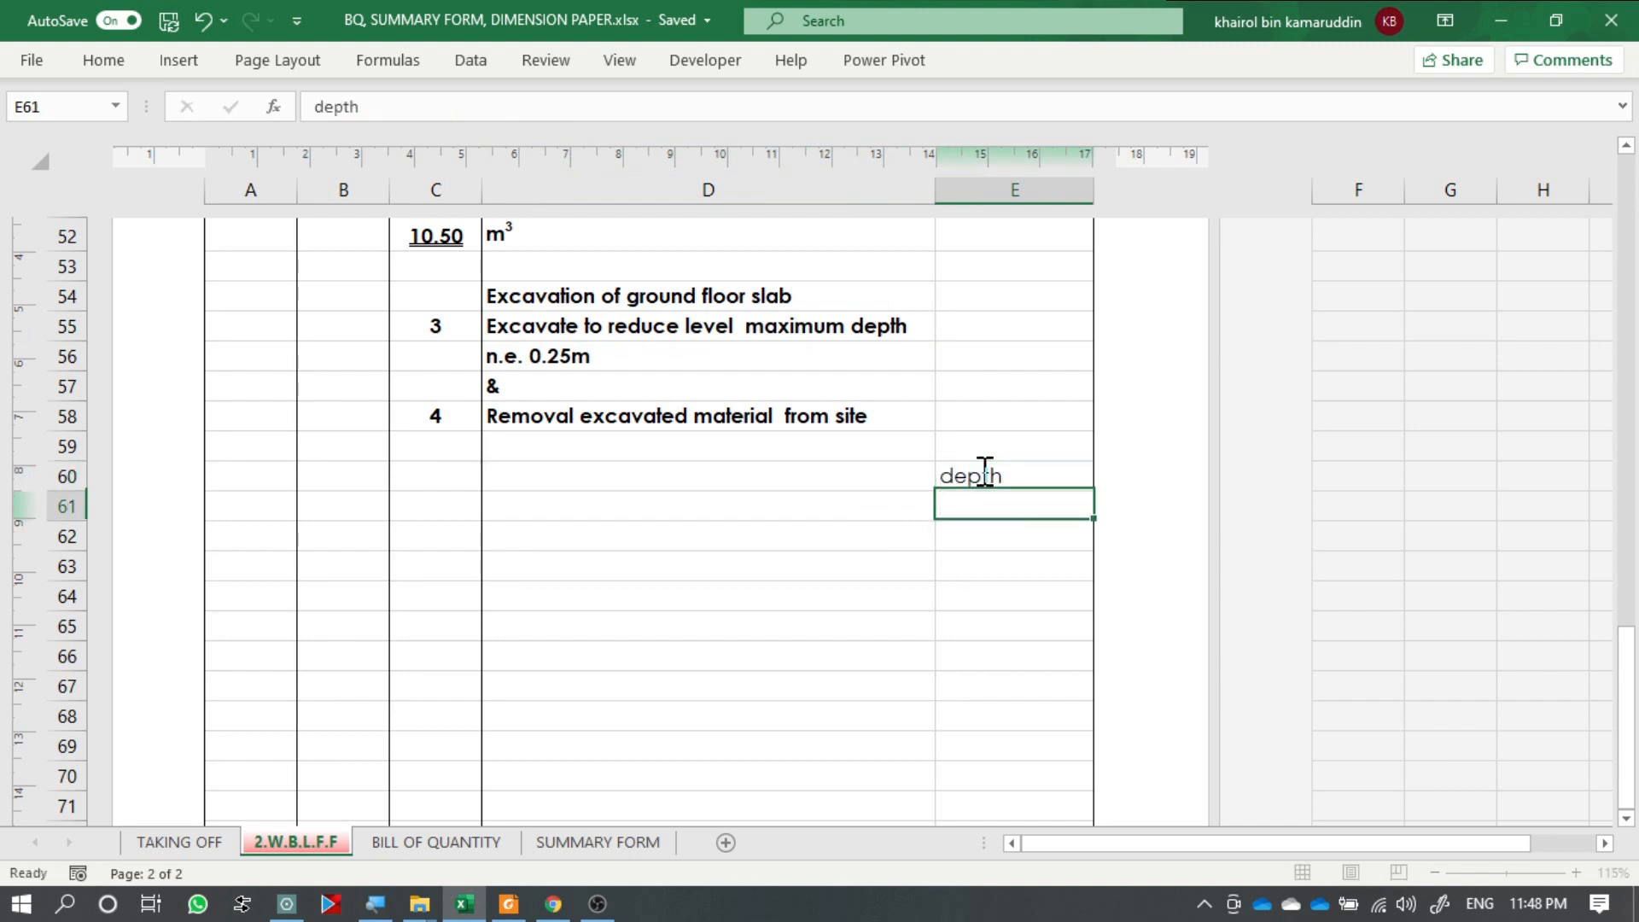
{"action": "left_click", "coordinate": [984, 472]}
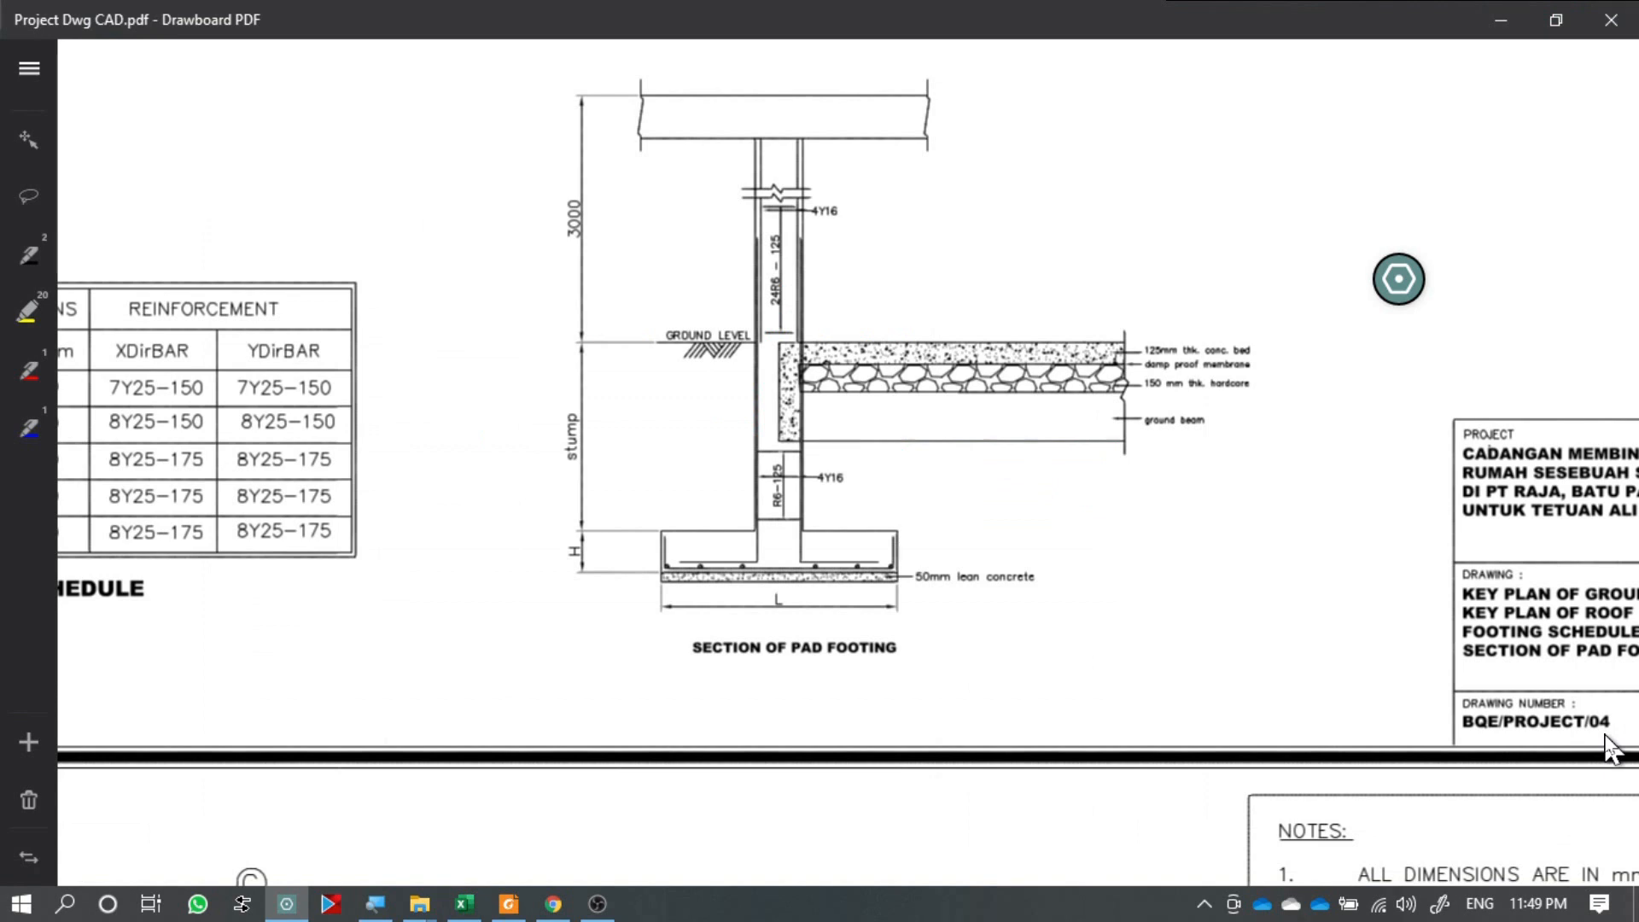
In Drawboard PDF, mark the slab layers on the pad footing section with red arrows above and below, and underline the conc. bed, membrane and hardcore labels.
{"action": "scroll", "coordinate": [1272, 316], "scroll_direction": "up", "scroll_amount": 2}
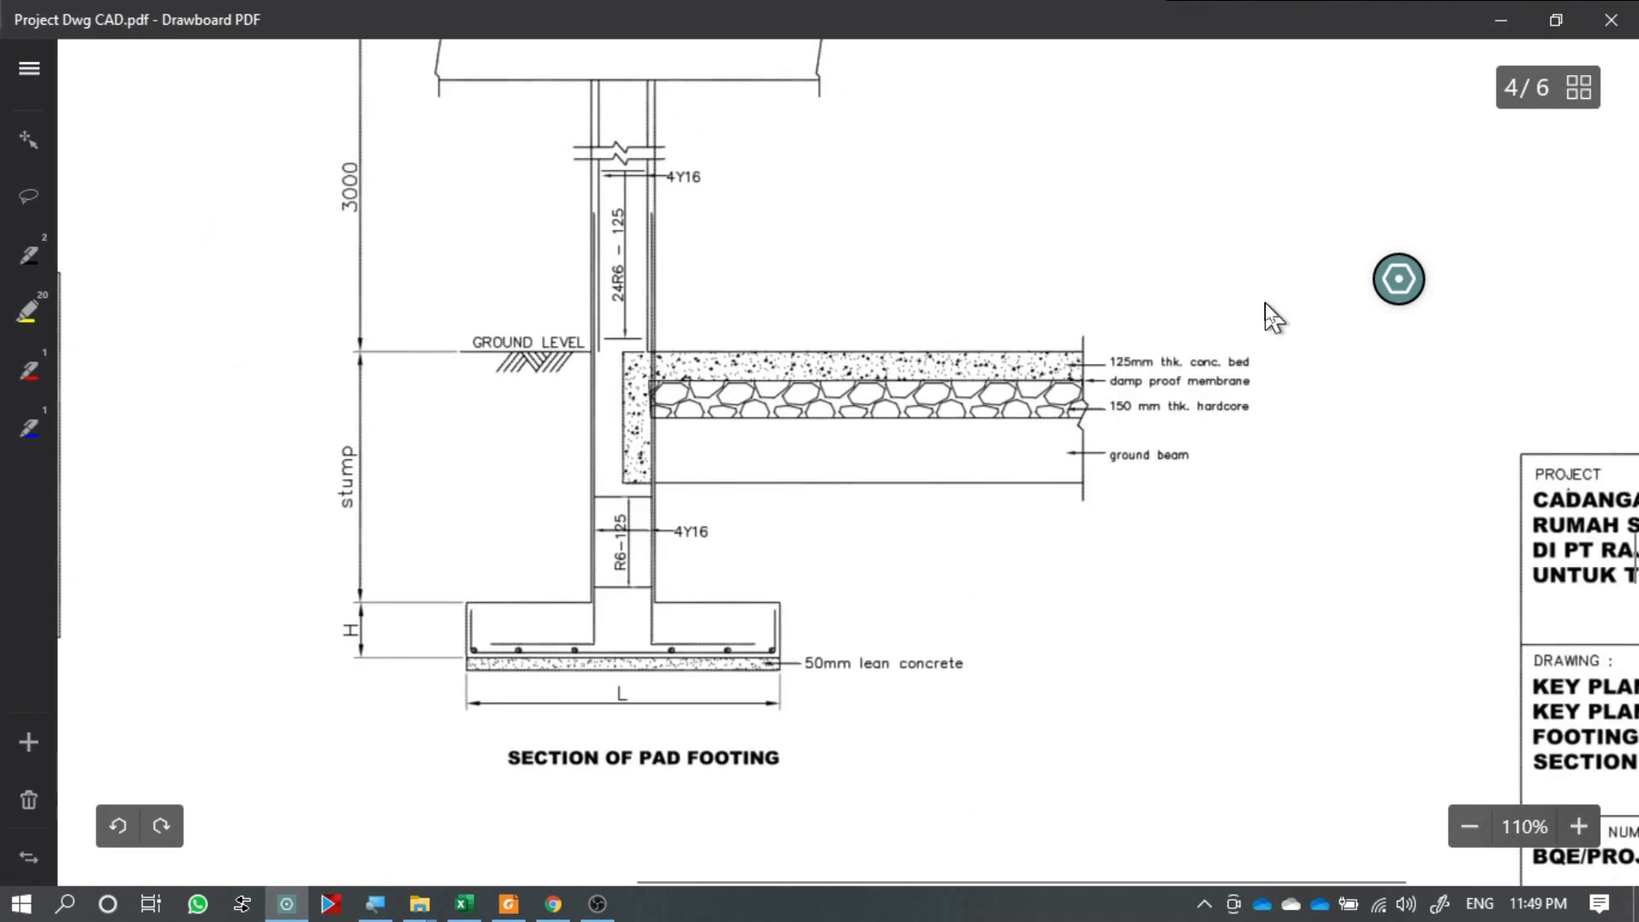
{"action": "scroll", "coordinate": [1274, 318], "scroll_direction": "up", "scroll_amount": 1}
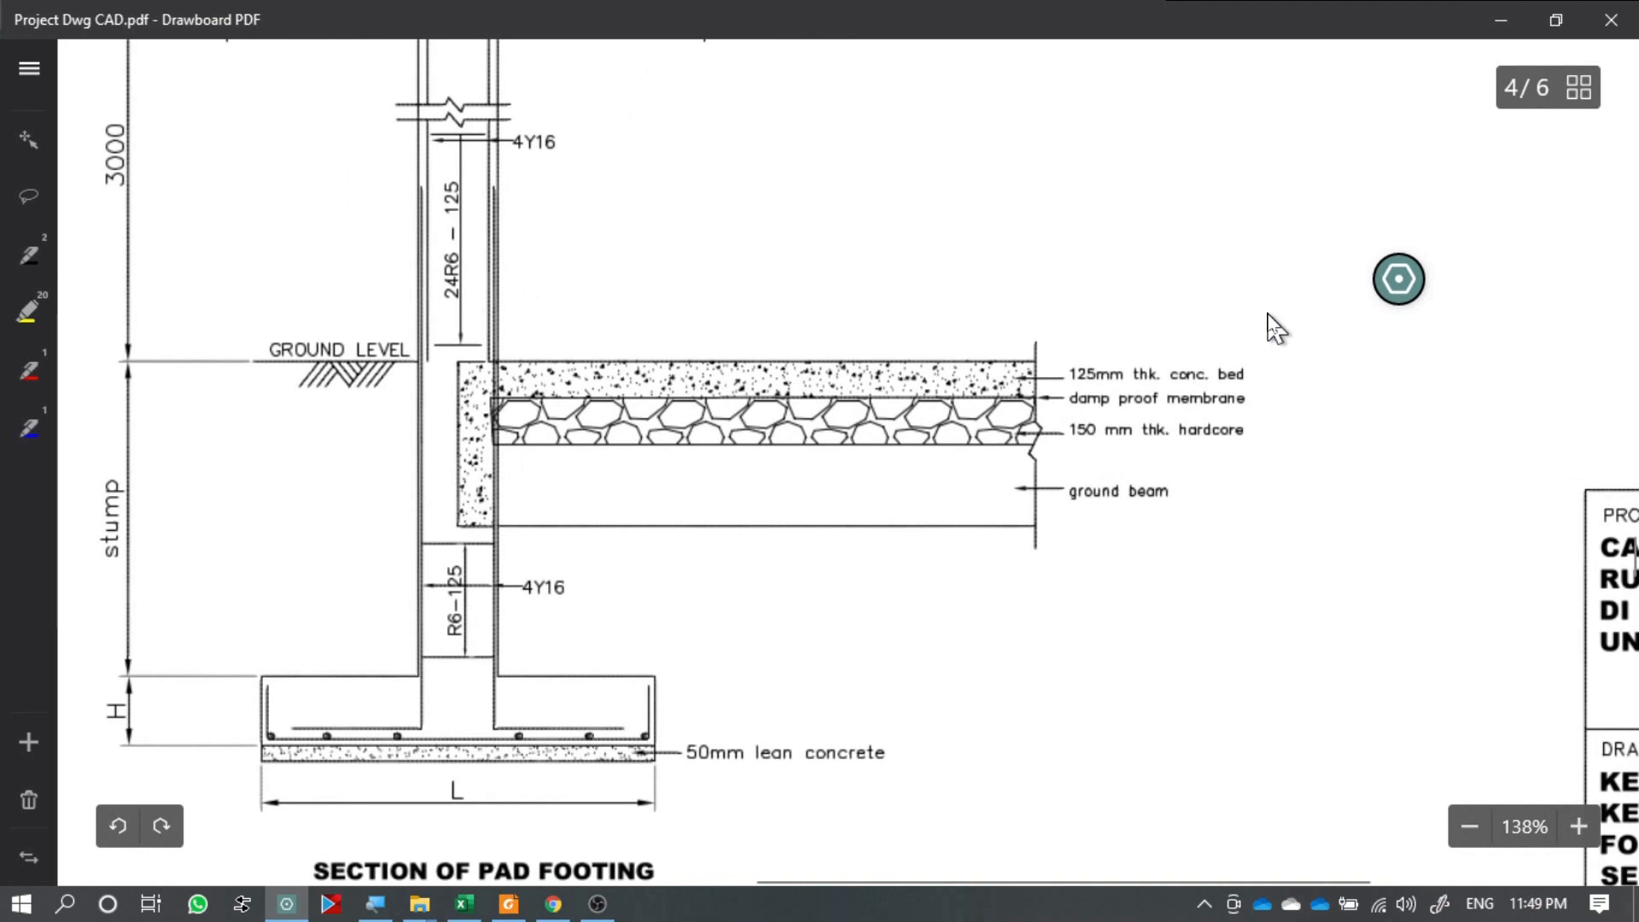
{"action": "scroll", "coordinate": [1269, 316], "scroll_direction": "up", "scroll_amount": 1}
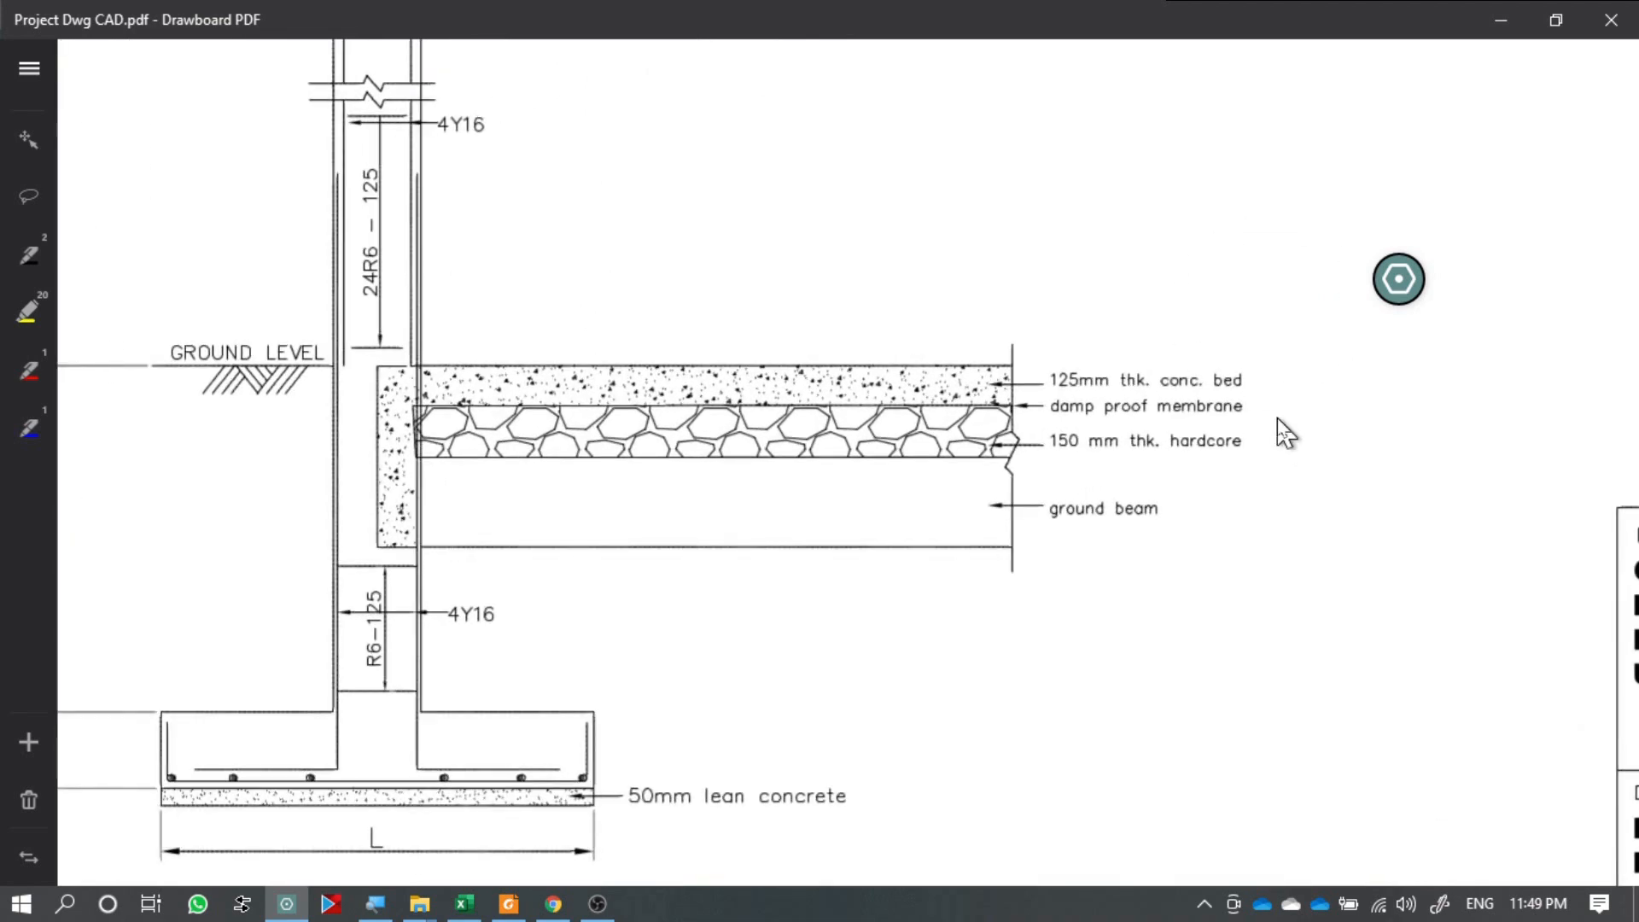
{"action": "left_click_drag", "start_coordinate": [713, 271], "coordinate": [706, 324]}
{"action": "left_click_drag", "start_coordinate": [711, 516], "coordinate": [704, 469]}
{"action": "mouse_move", "coordinate": [687, 488]}
{"action": "left_mouse_down"}
{"action": "mouse_move", "coordinate": [698, 474]}
{"action": "mouse_move", "coordinate": [722, 490]}
{"action": "left_mouse_up"}
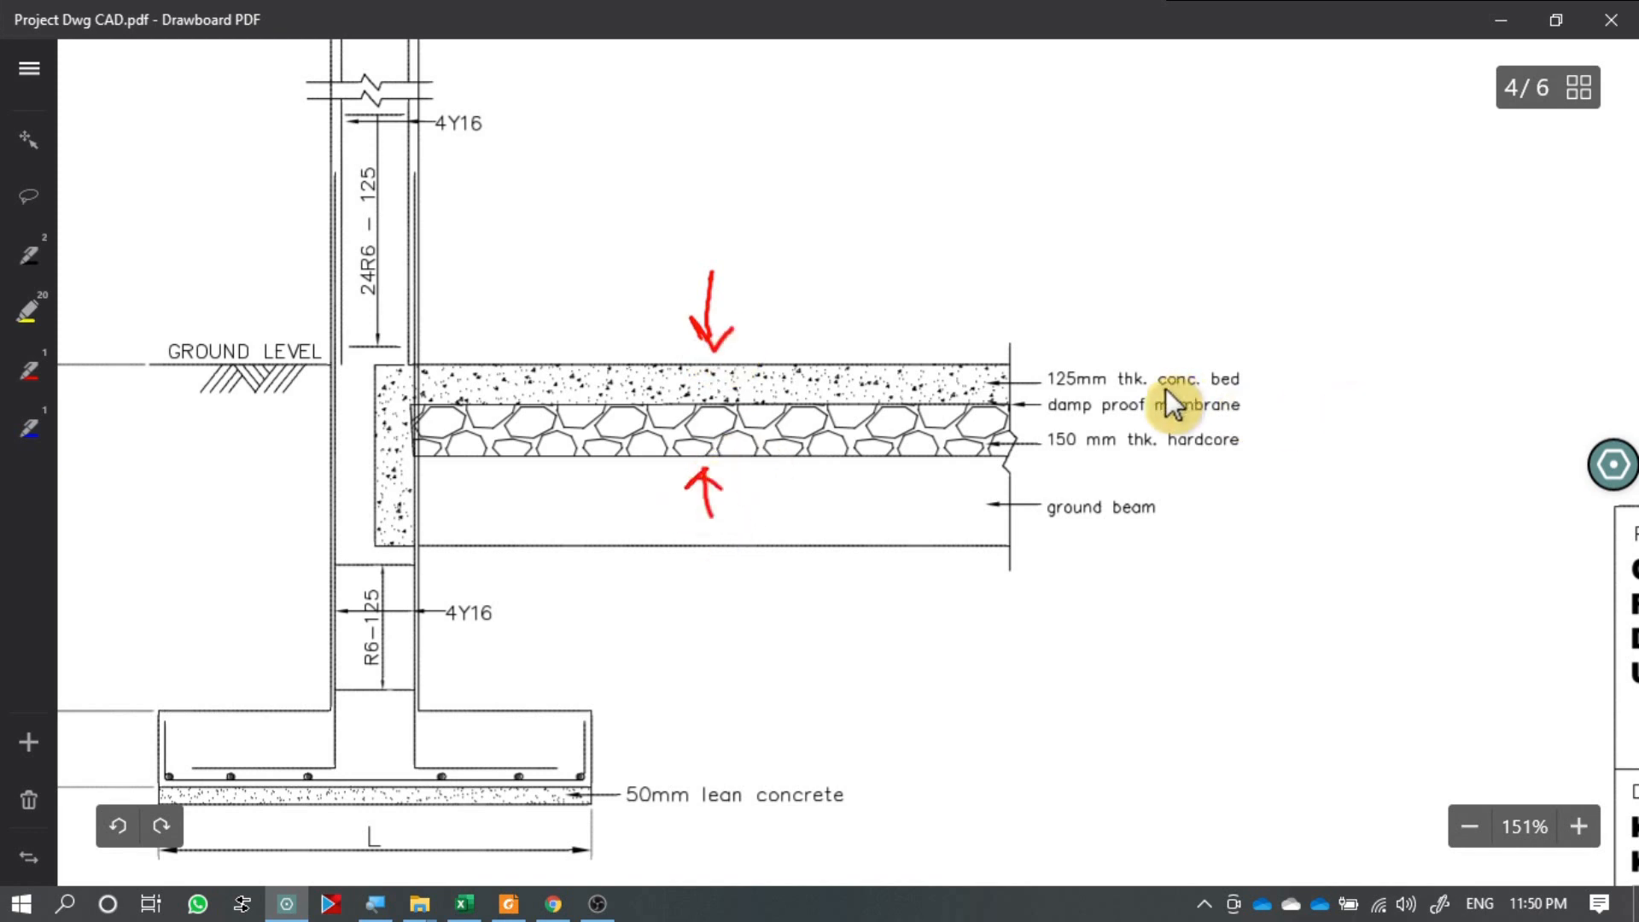
{"action": "mouse_move", "coordinate": [1050, 393]}
{"action": "left_mouse_down"}
{"action": "mouse_move", "coordinate": [1147, 394]}
{"action": "mouse_move", "coordinate": [1235, 421]}
{"action": "mouse_move", "coordinate": [1180, 454]}
{"action": "mouse_move", "coordinate": [1241, 453]}
{"action": "left_mouse_up"}
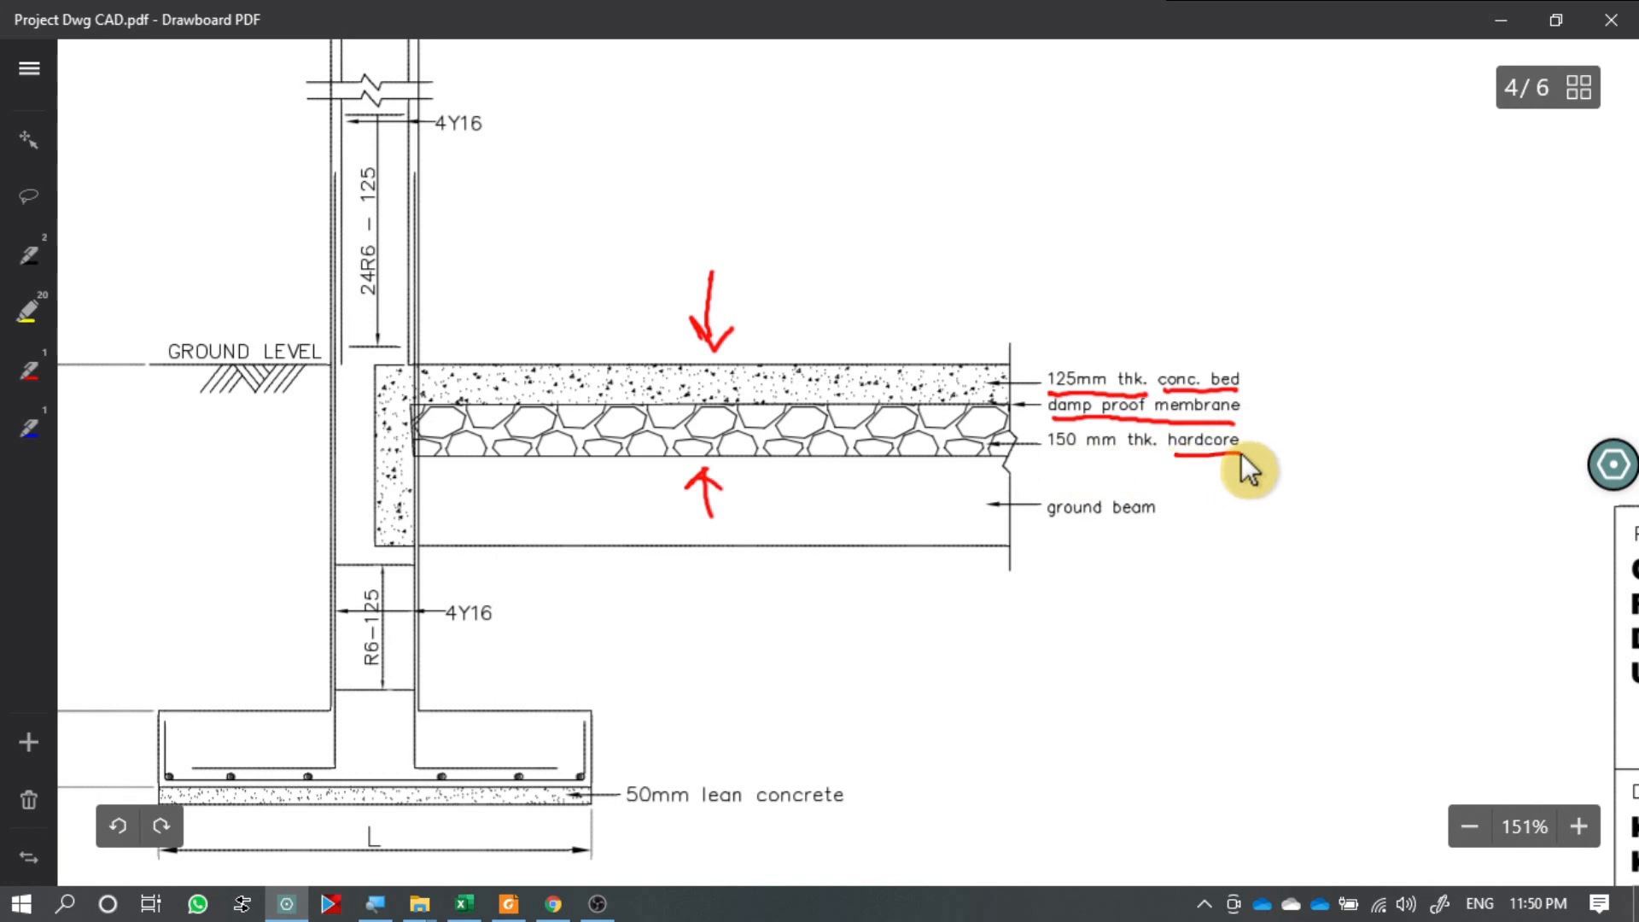
{"action": "left_click_drag", "start_coordinate": [1053, 455], "coordinate": [1150, 454]}
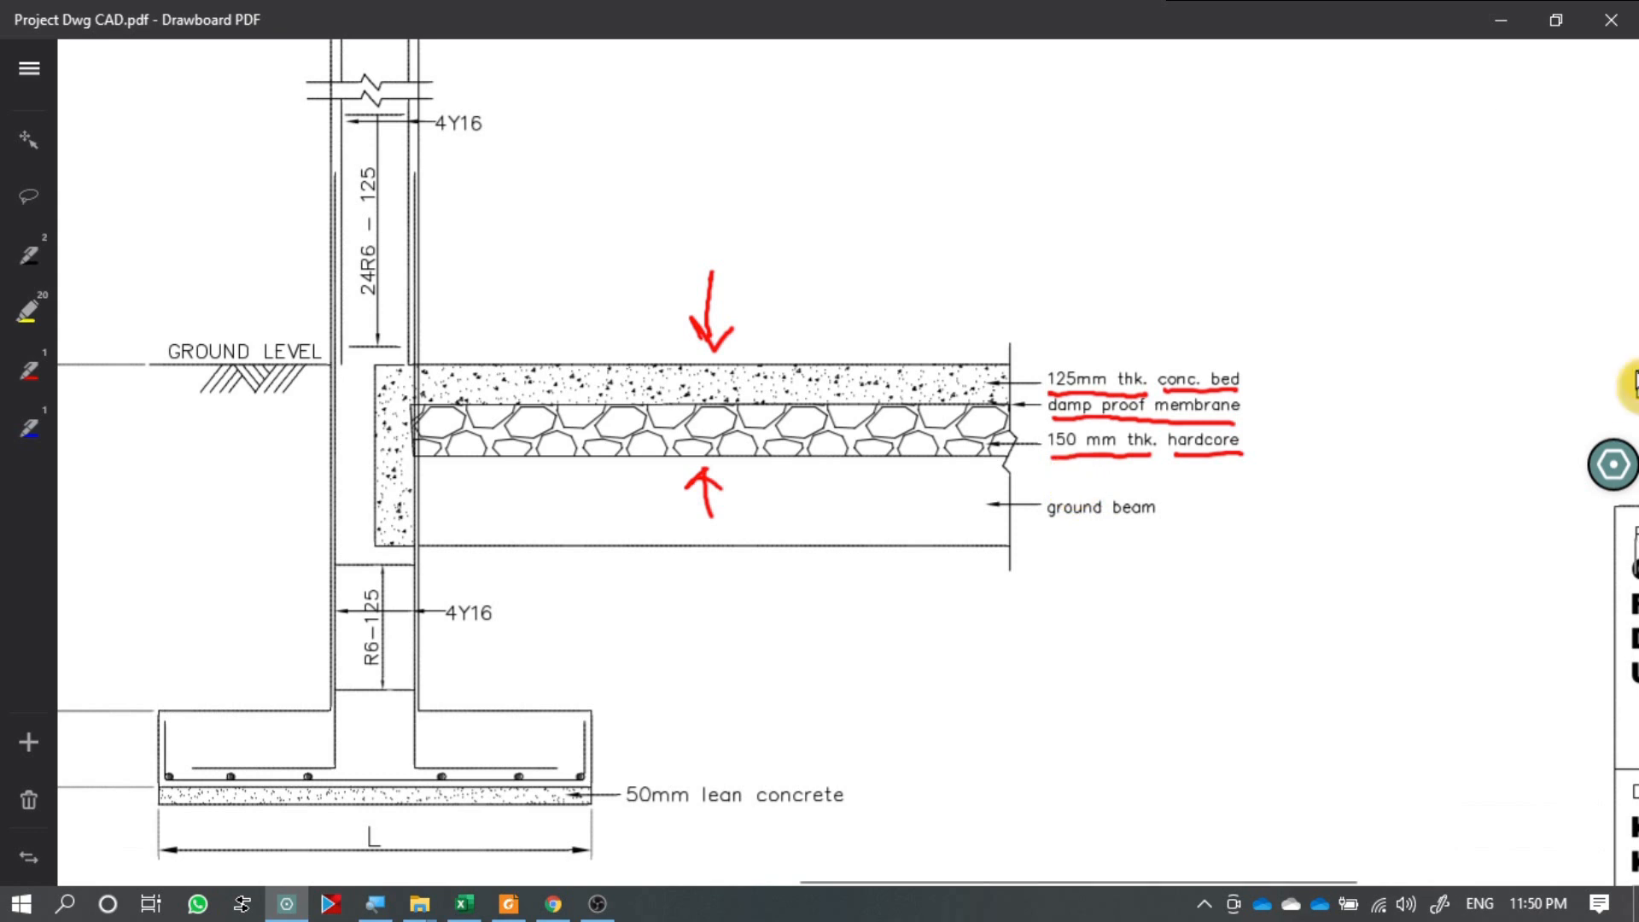
Switch back to Excel and enter the layer names "concrete bed" in D61 and "hardcore" in D62.
{"action": "key", "text": "alt+Tab"}
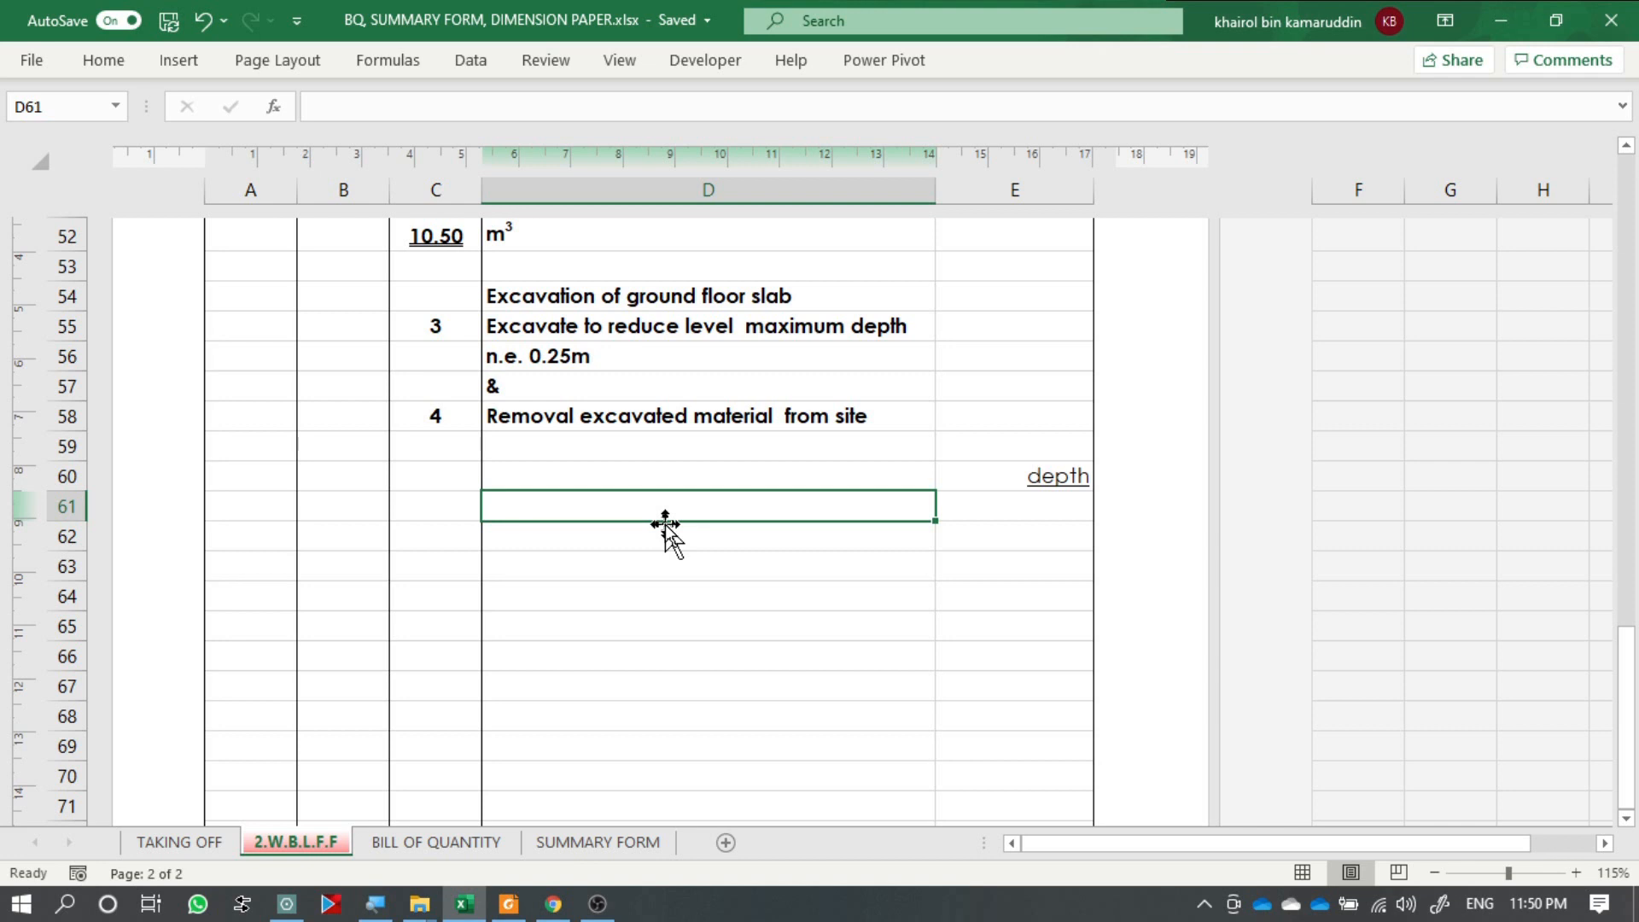
{"action": "type", "text": "concrete bed"}
{"action": "key", "text": "Return"}
{"action": "type", "text": "hard"}
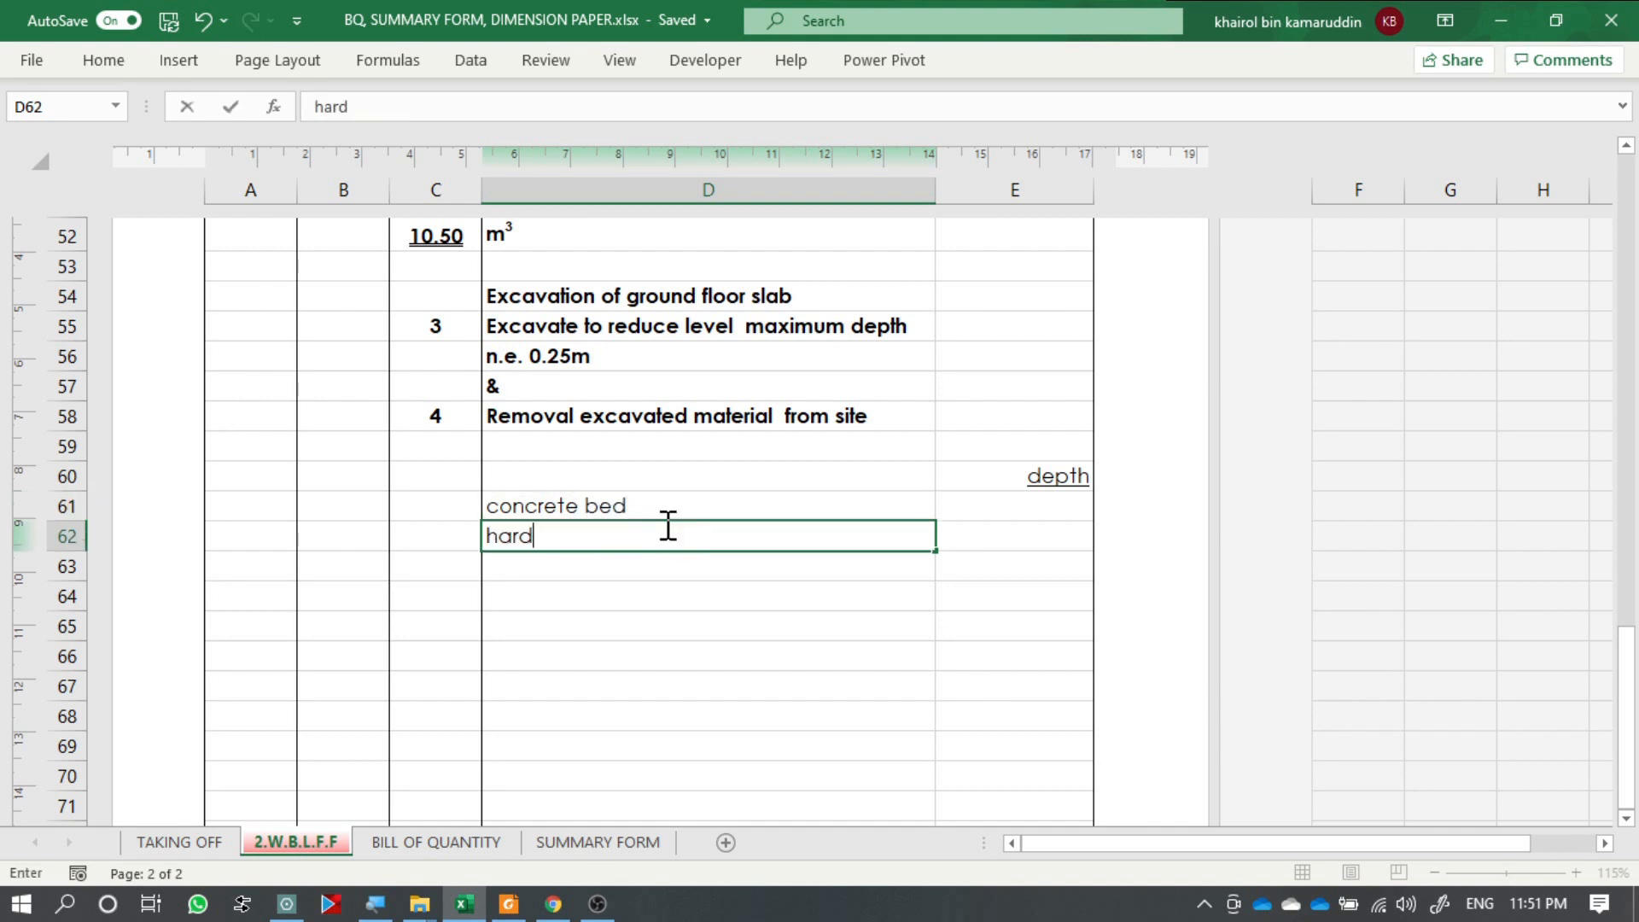
{"action": "type", "text": "core"}
{"action": "key", "text": "Return"}
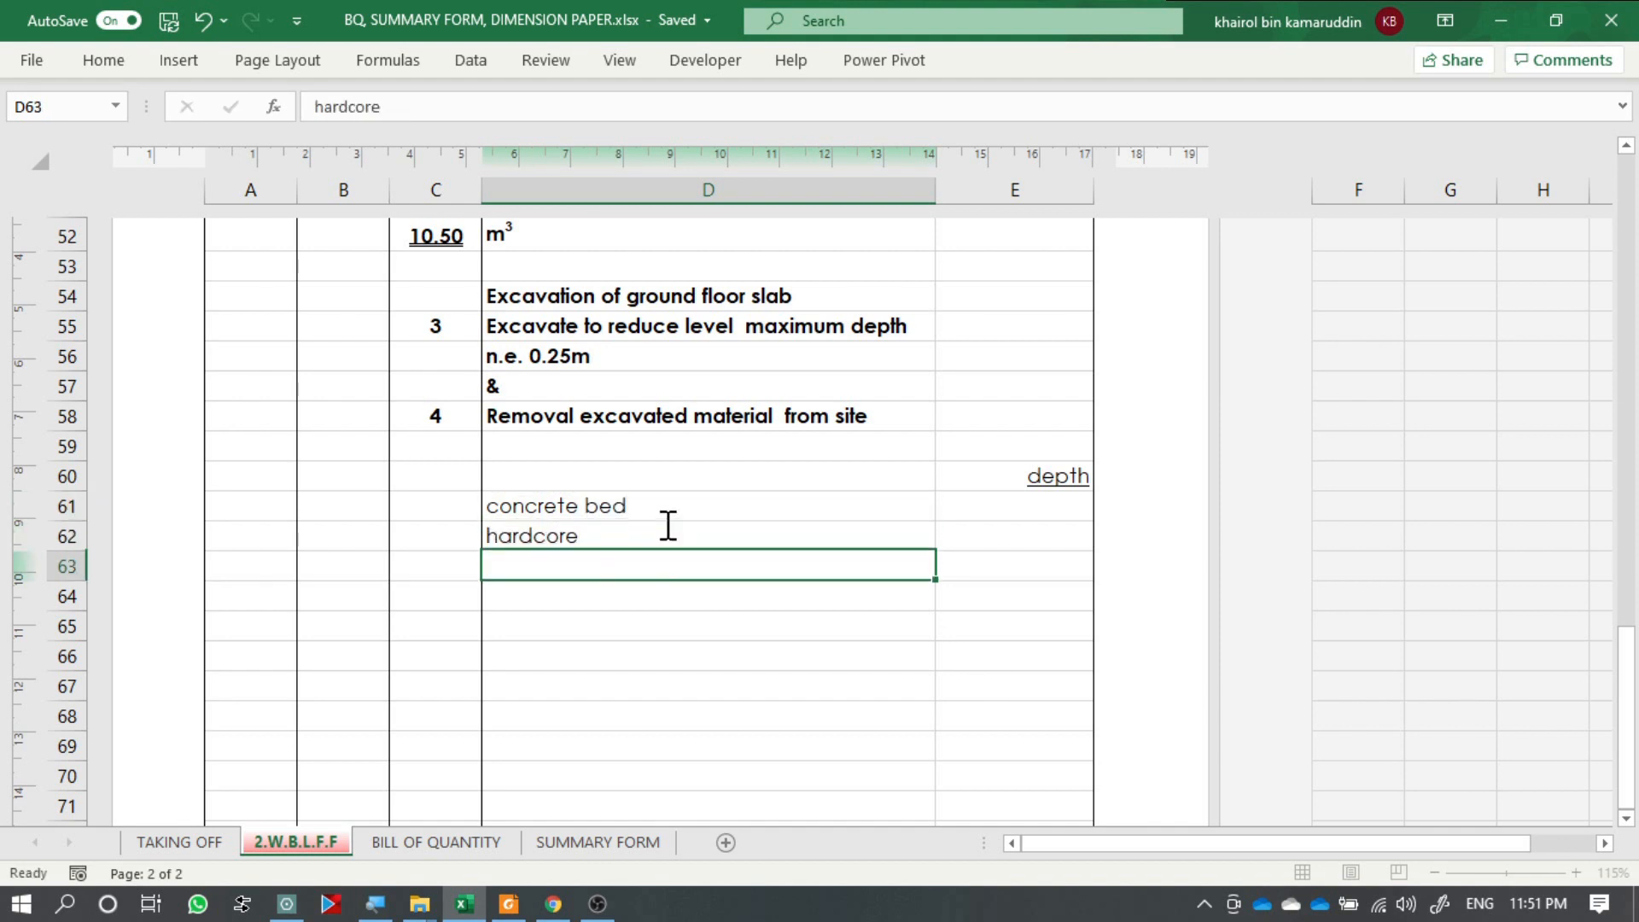
Check the concrete bed thickness on the drawing and enter 0.125 as its depth in E61.
{"action": "left_click", "coordinate": [967, 502]}
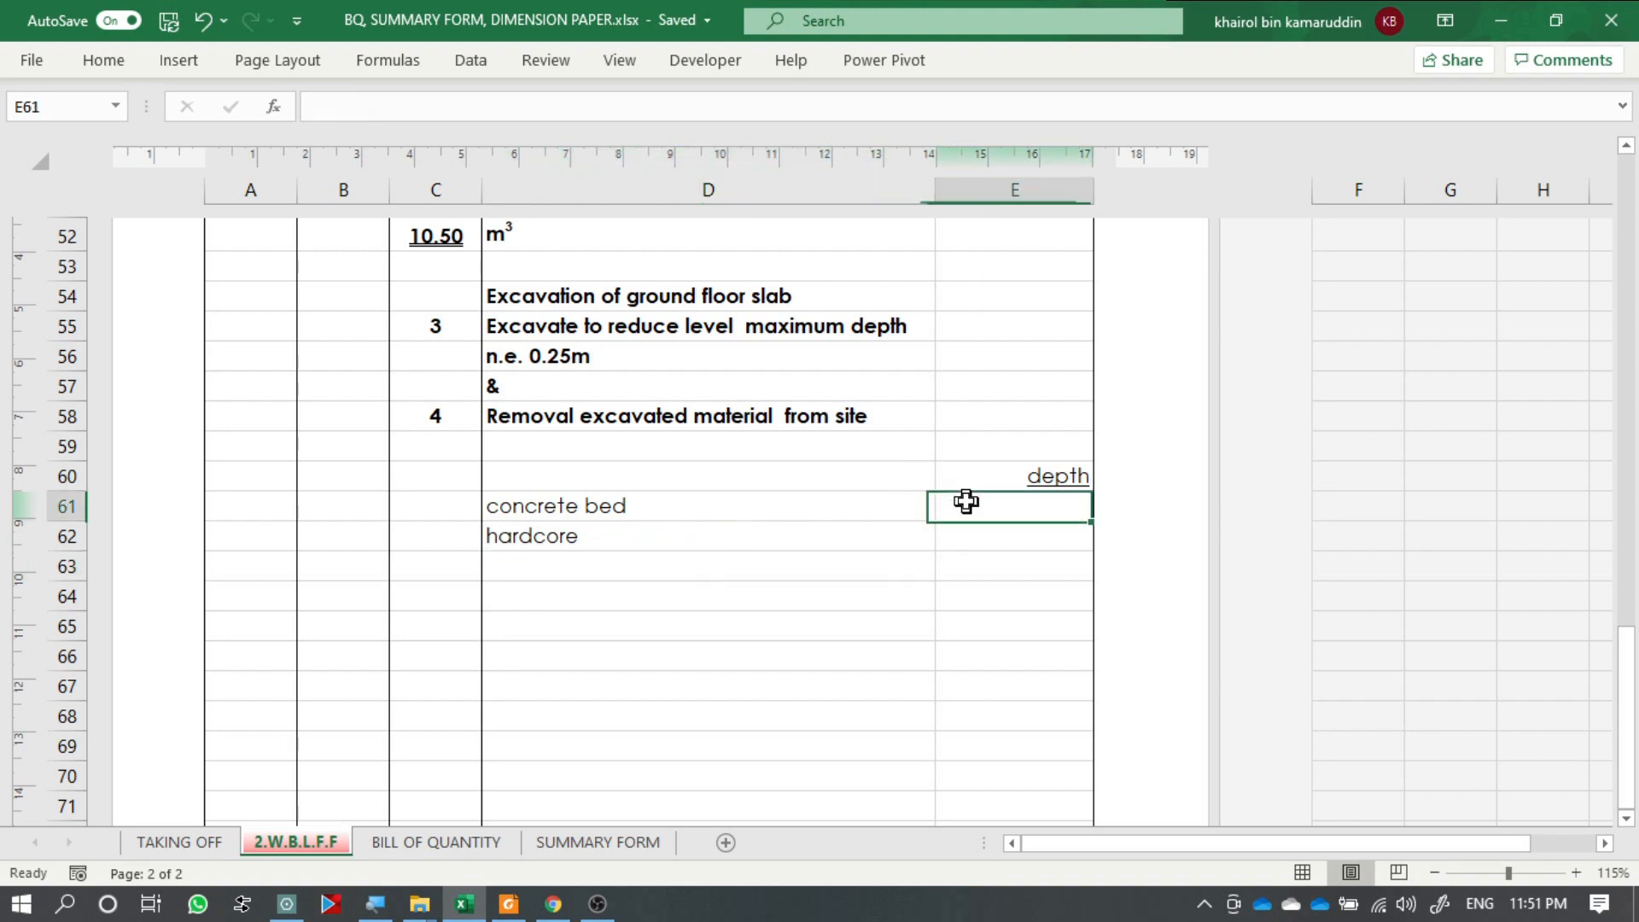
{"action": "key", "text": "alt+Tab"}
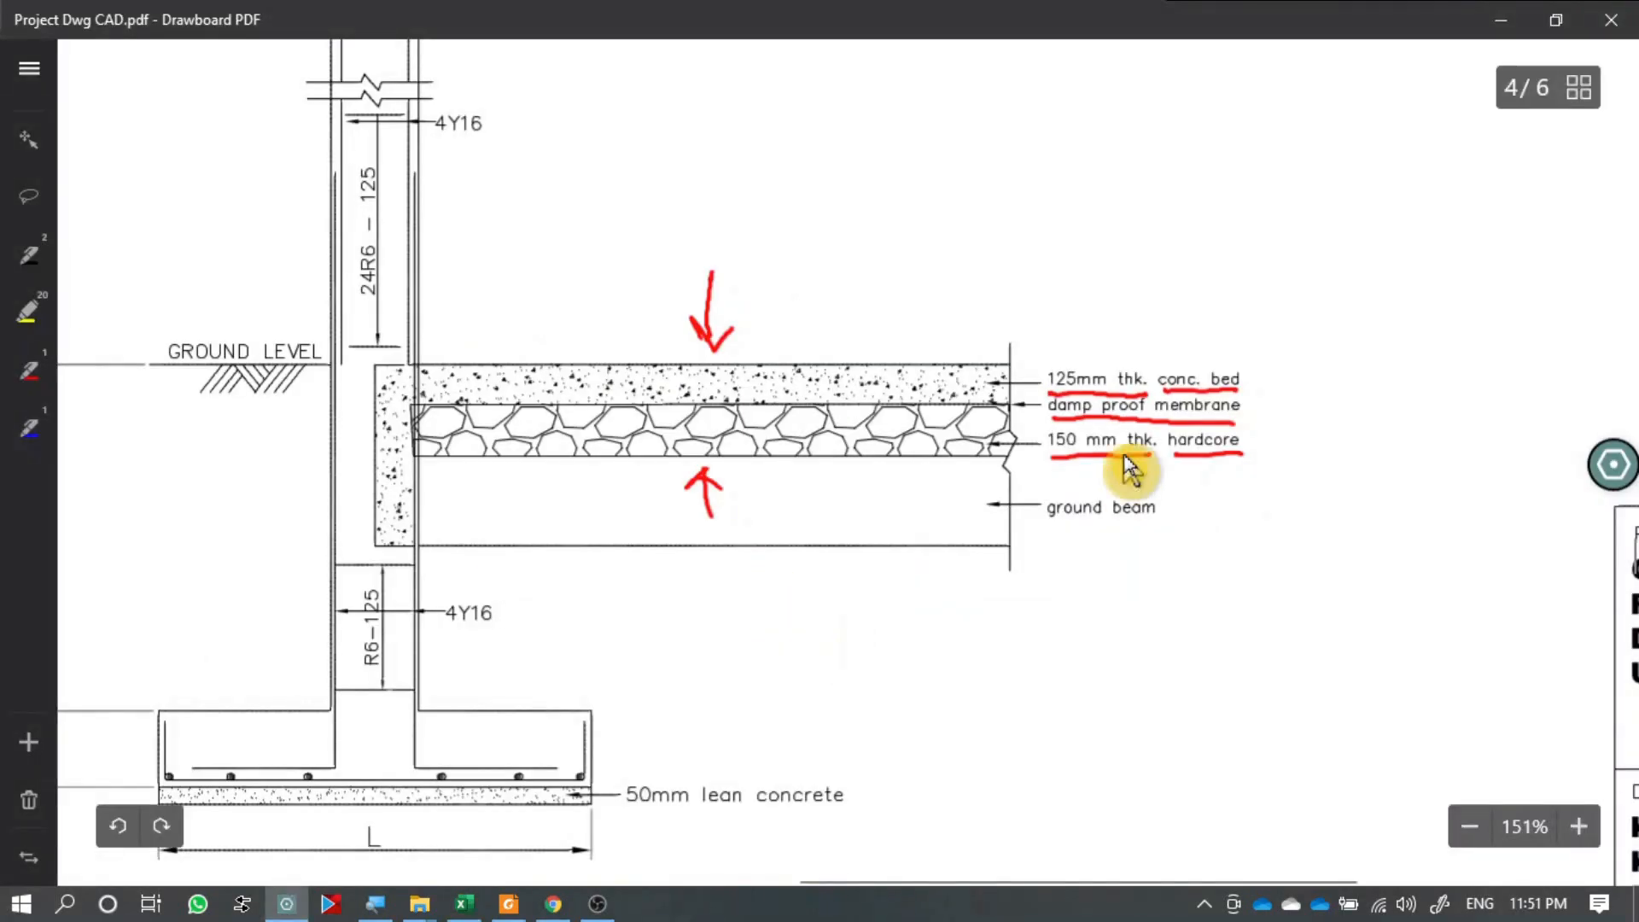
{"action": "key", "text": "alt+Tab"}
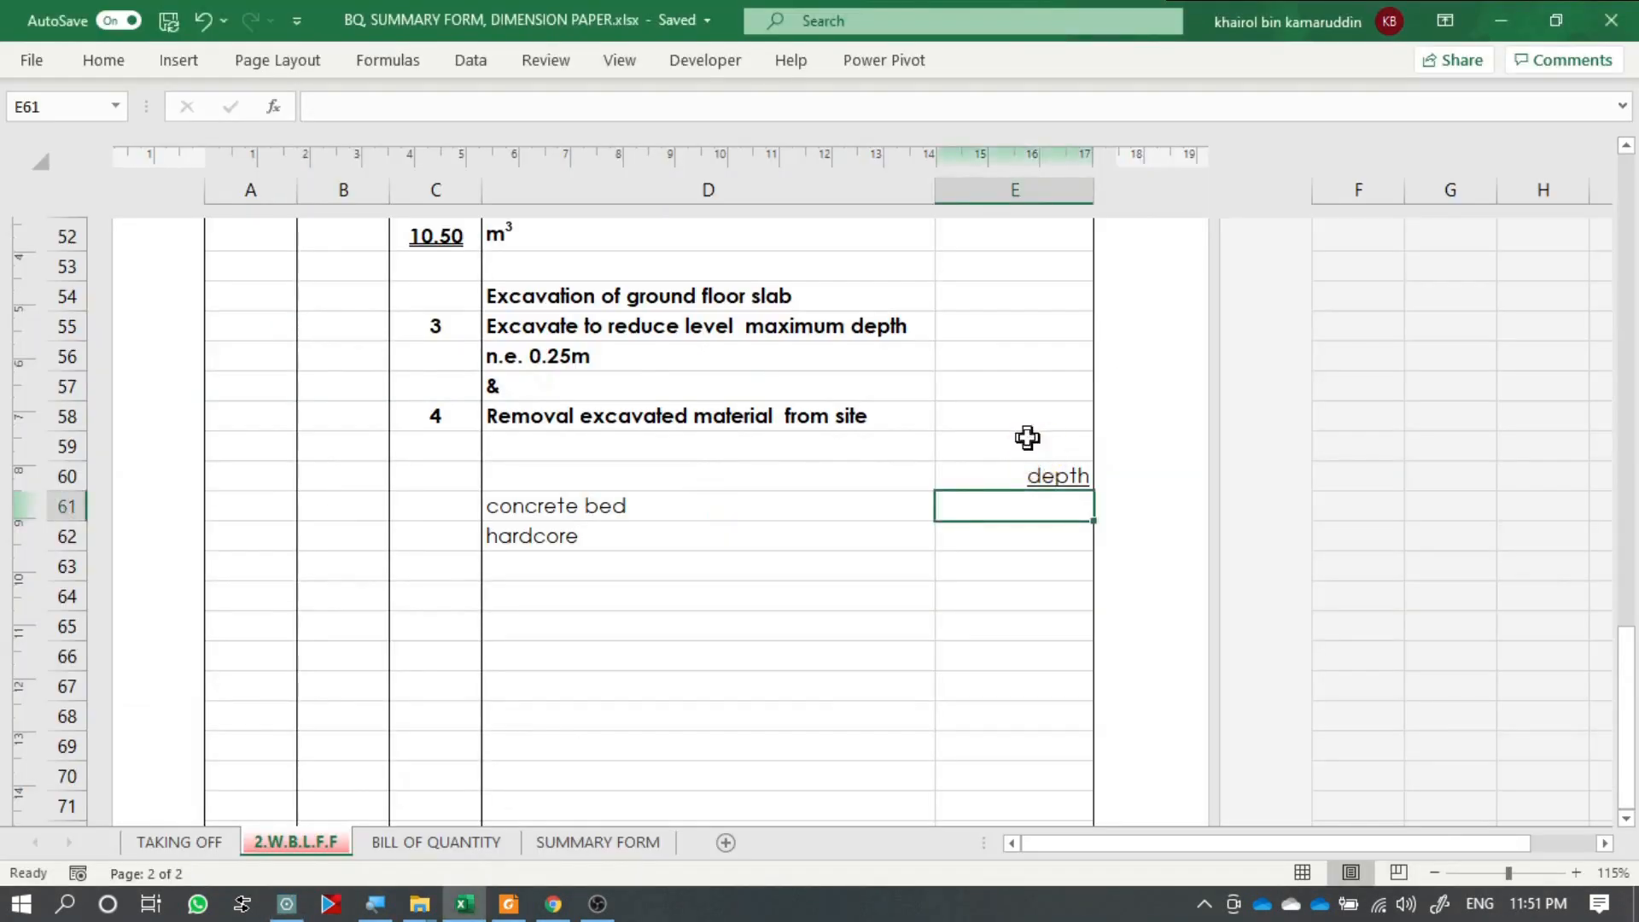
{"action": "type", "text": "0.125"}
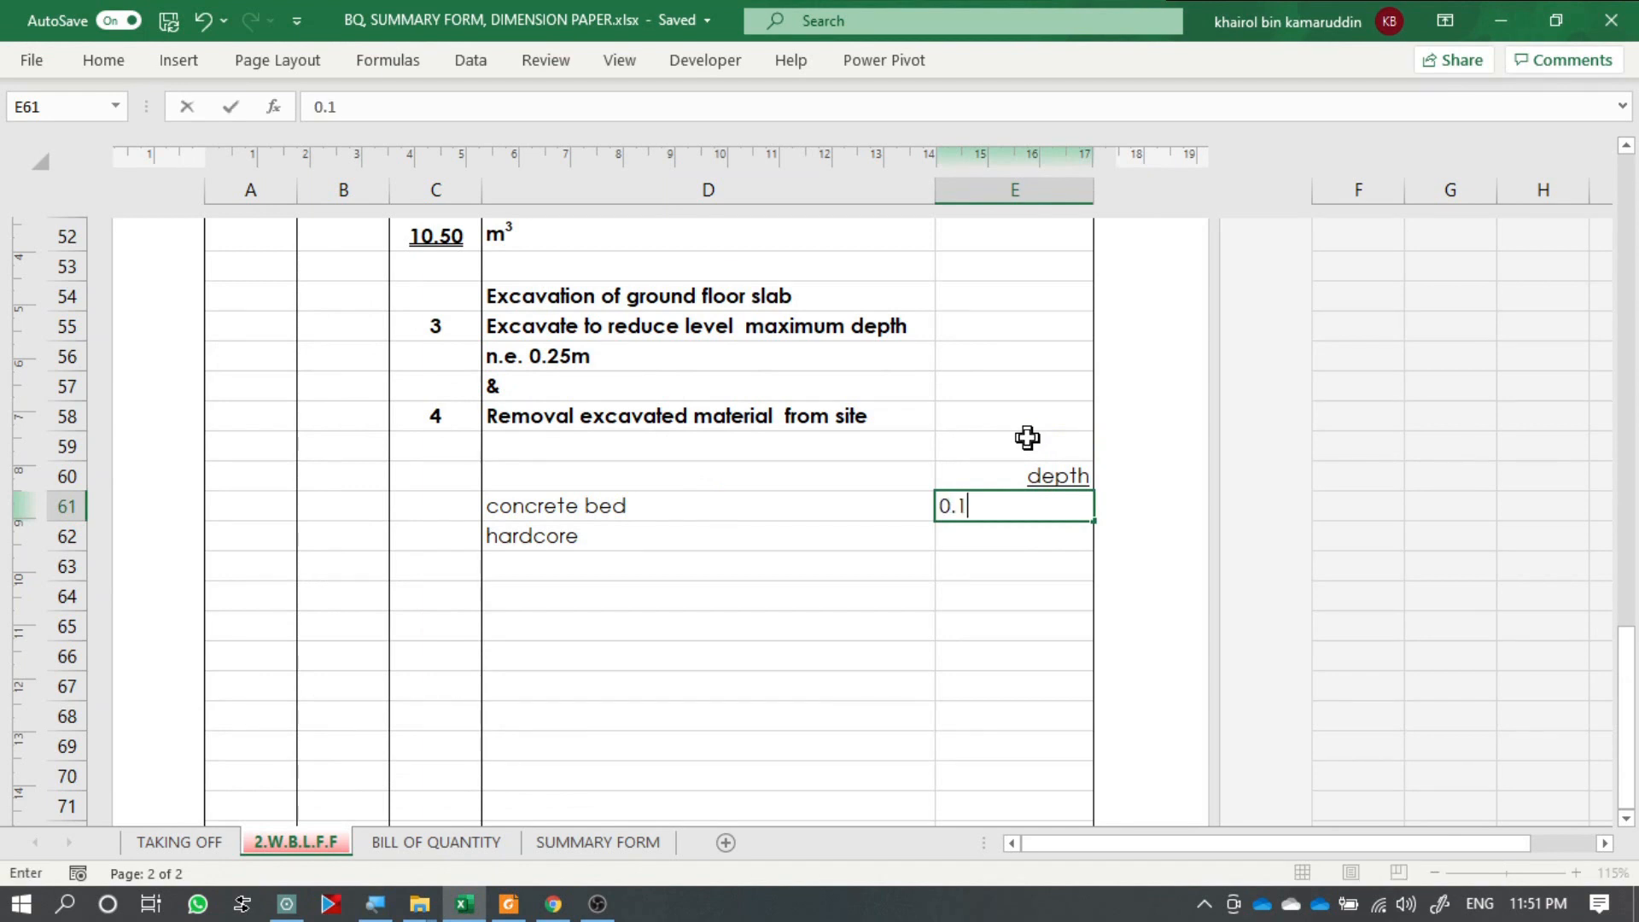
{"action": "key", "text": "Return"}
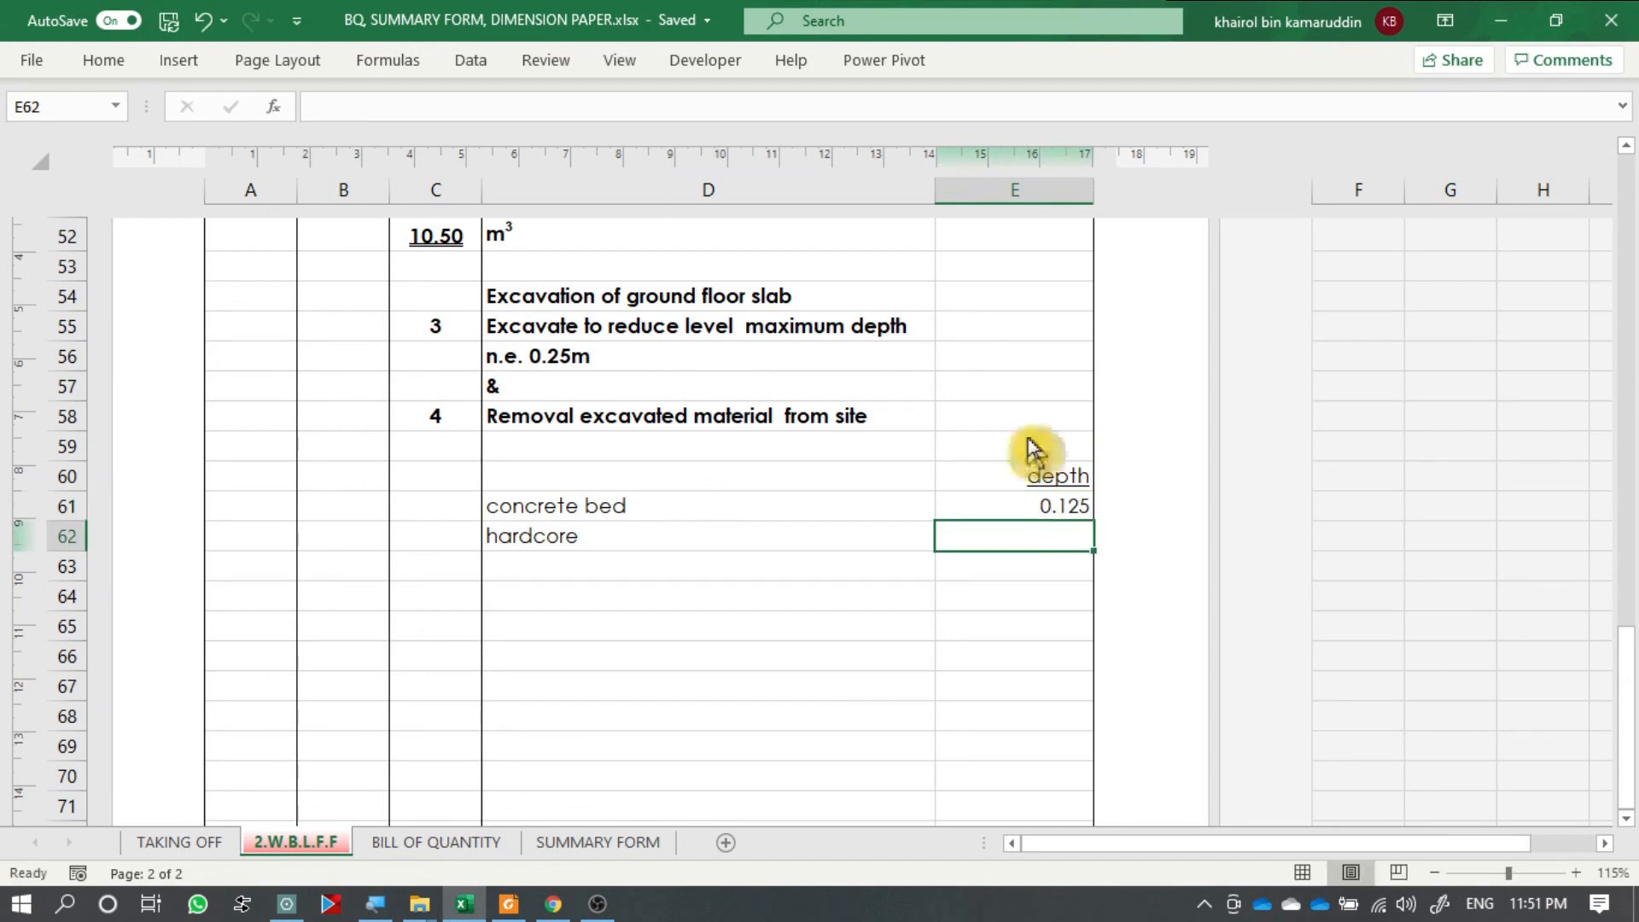
Check the hardcore thickness on the section drawing and enter 0.15 as its depth in E62.
{"action": "key", "text": "alt+Tab"}
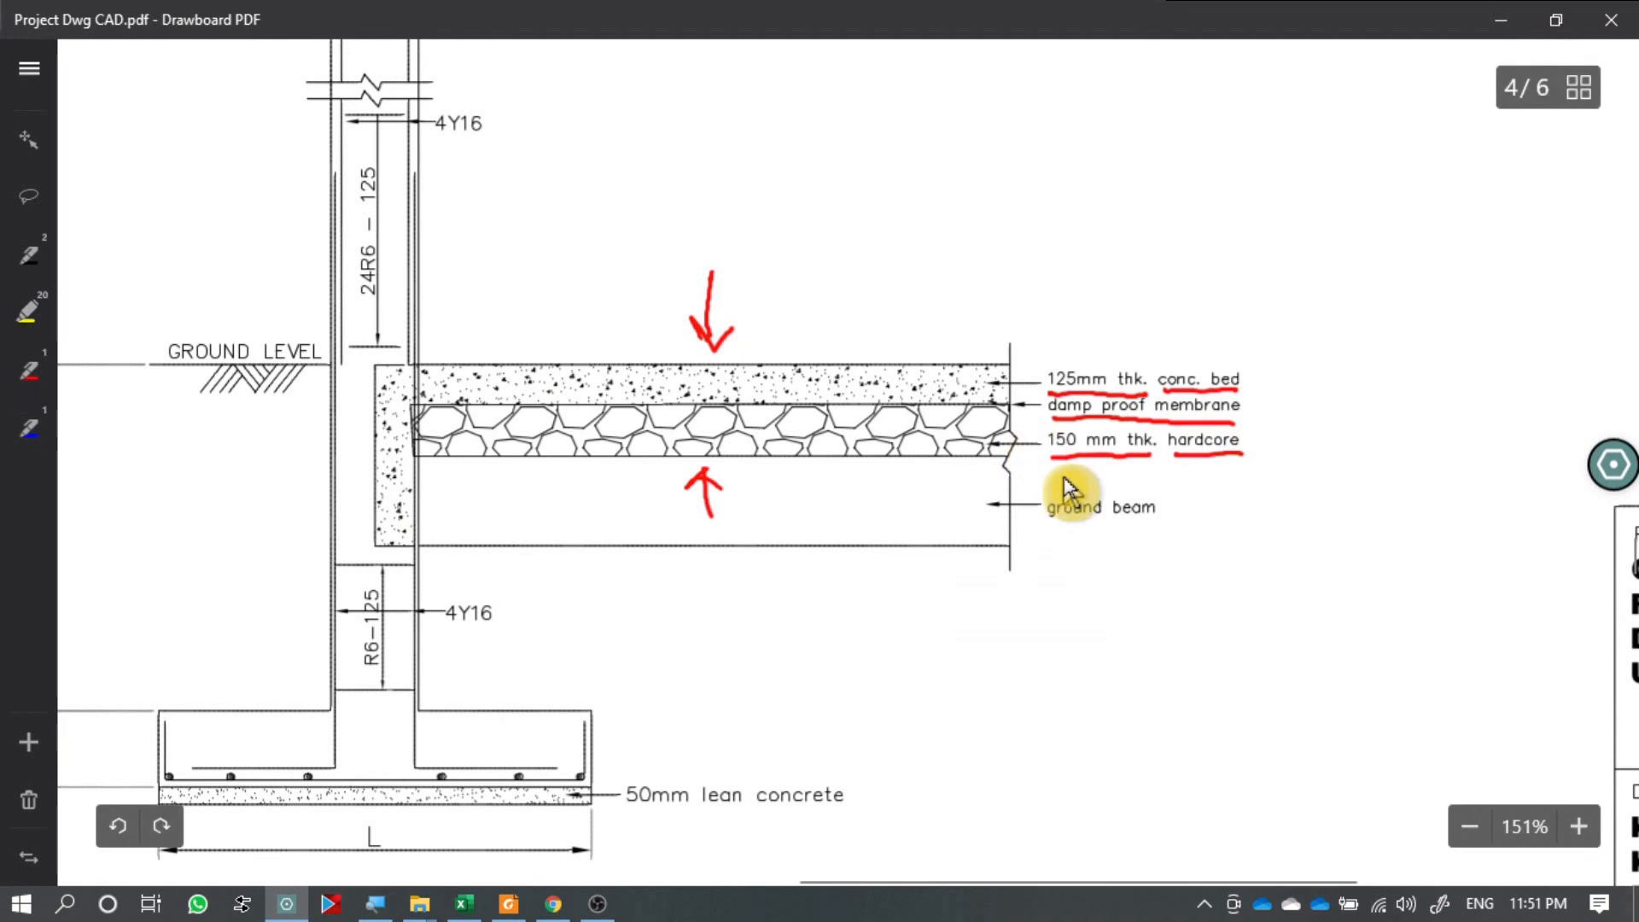
{"action": "key", "text": "alt+Tab"}
{"action": "type", "text": "15"}
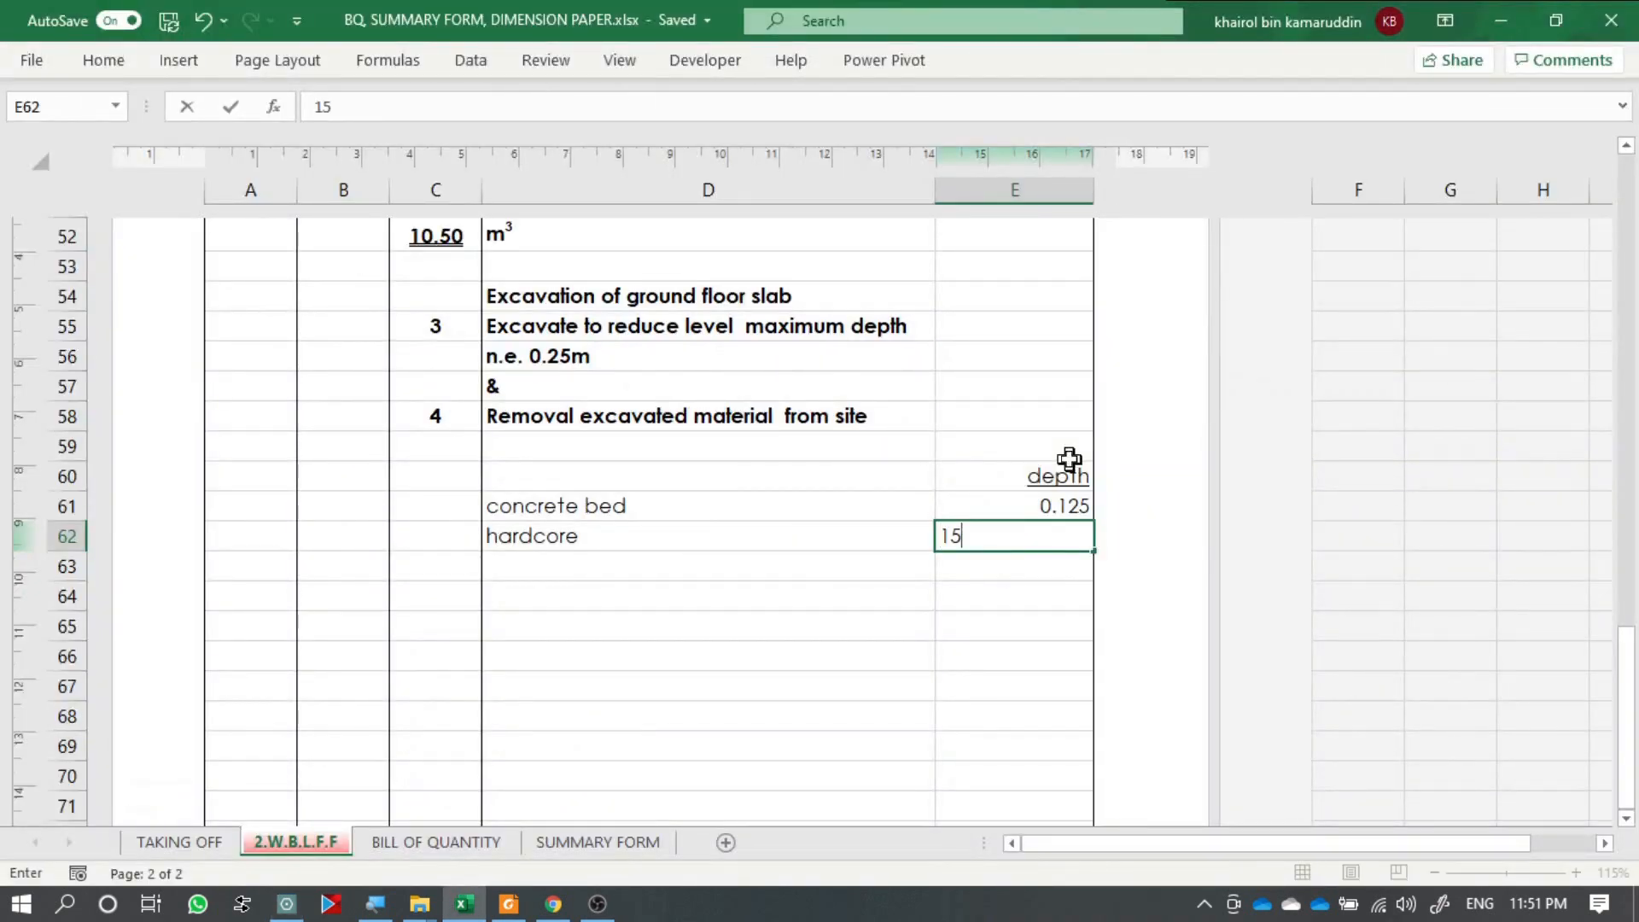
{"action": "key", "text": "BackSpace"}
{"action": "key", "text": "BackSpace"}
{"action": "type", "text": "0.15"}
{"action": "key", "text": "Return"}
{"action": "left_click_drag", "start_coordinate": [785, 508], "coordinate": [1061, 535]}
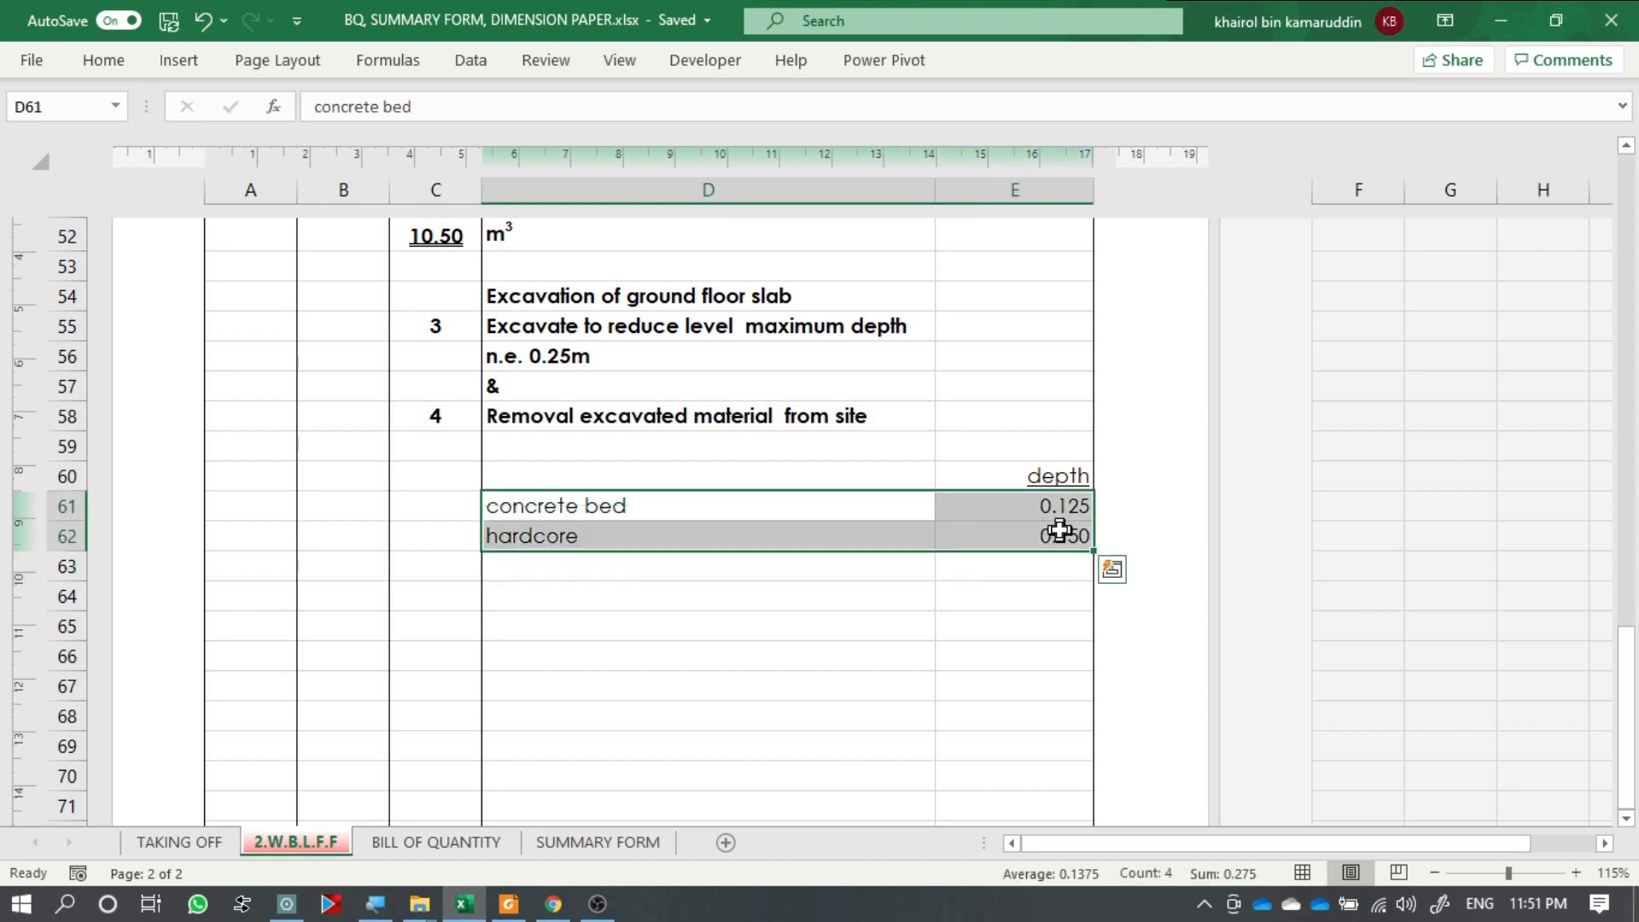
{"action": "key", "text": "alt+Tab"}
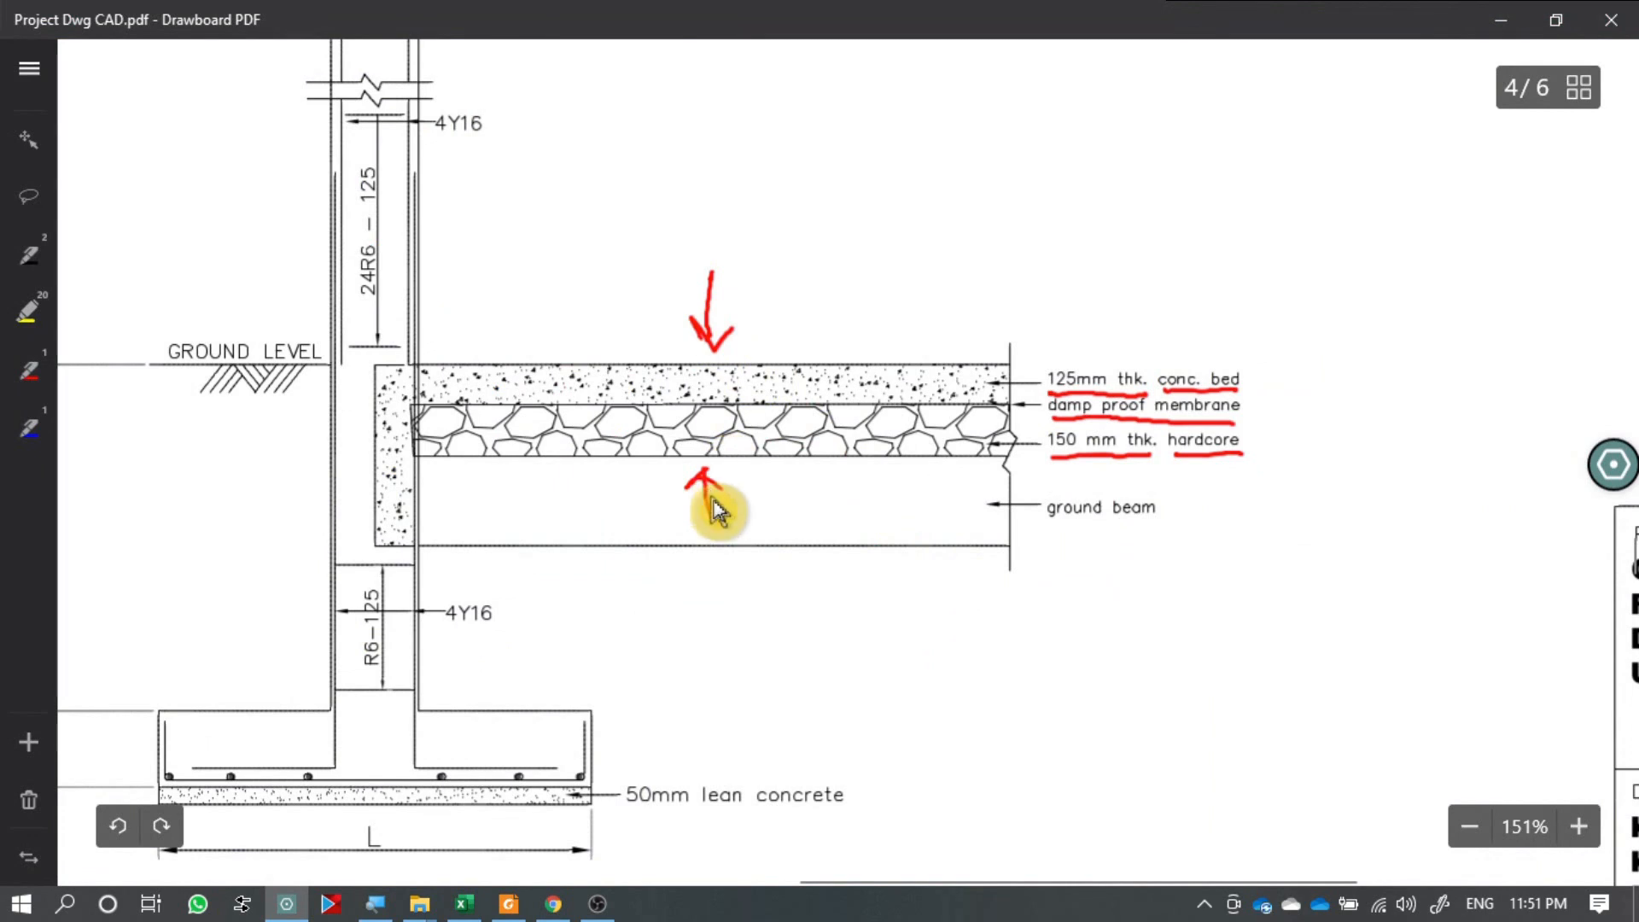
{"action": "key", "text": "alt+Tab"}
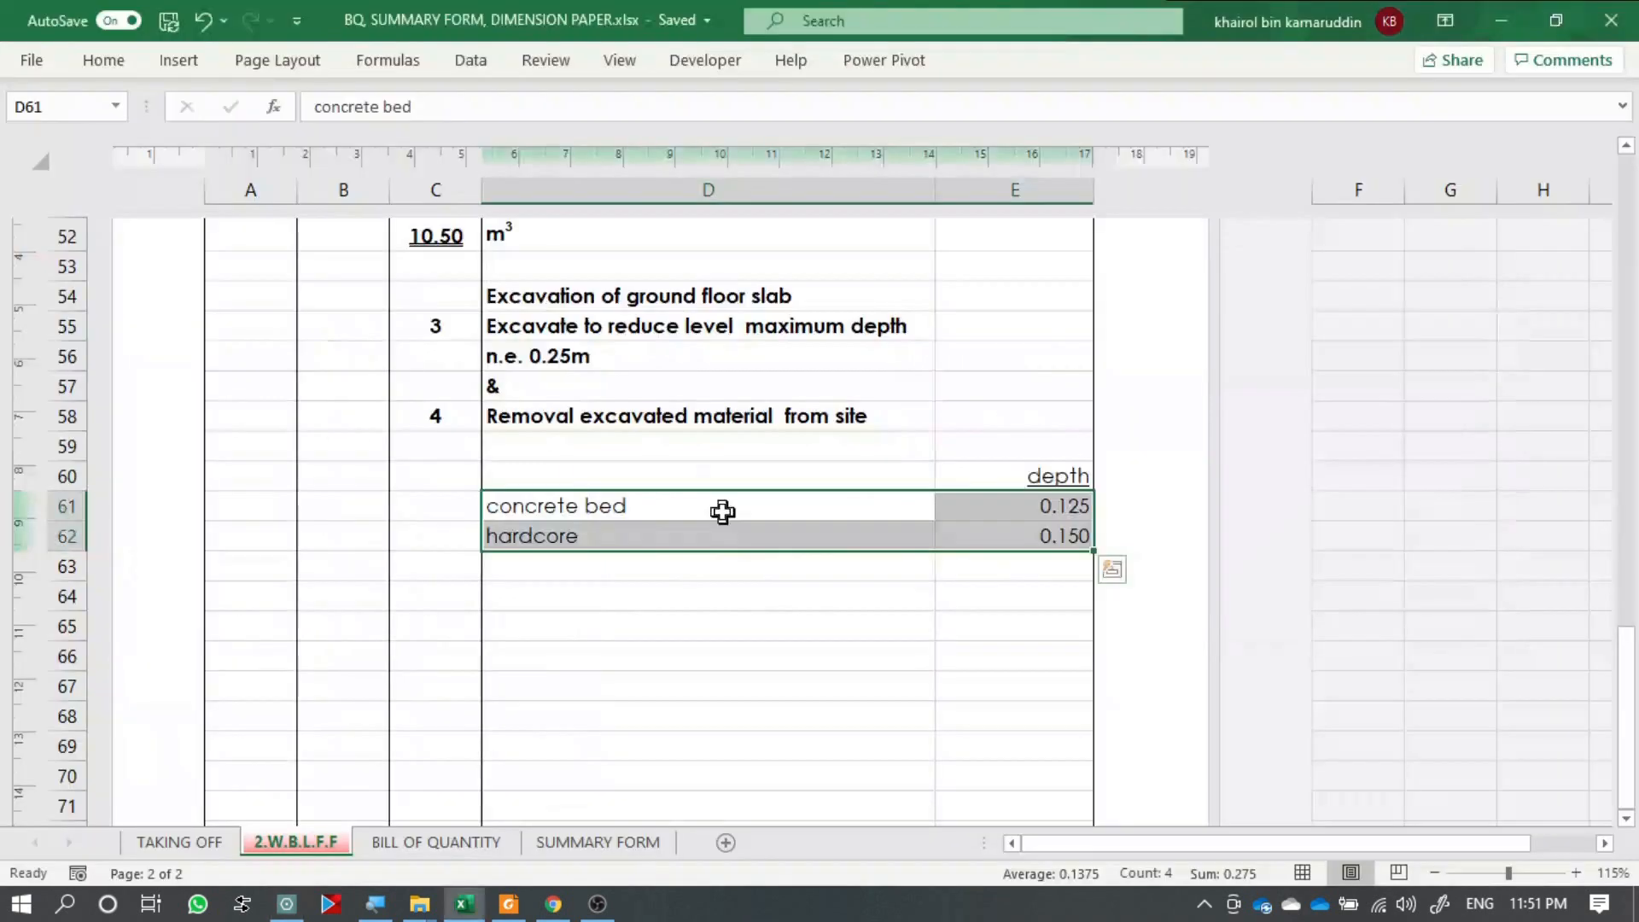
Enter the label "less exc." in D63, right-aligned, and the label "top soil" in D64.
{"action": "left_click", "coordinate": [896, 574]}
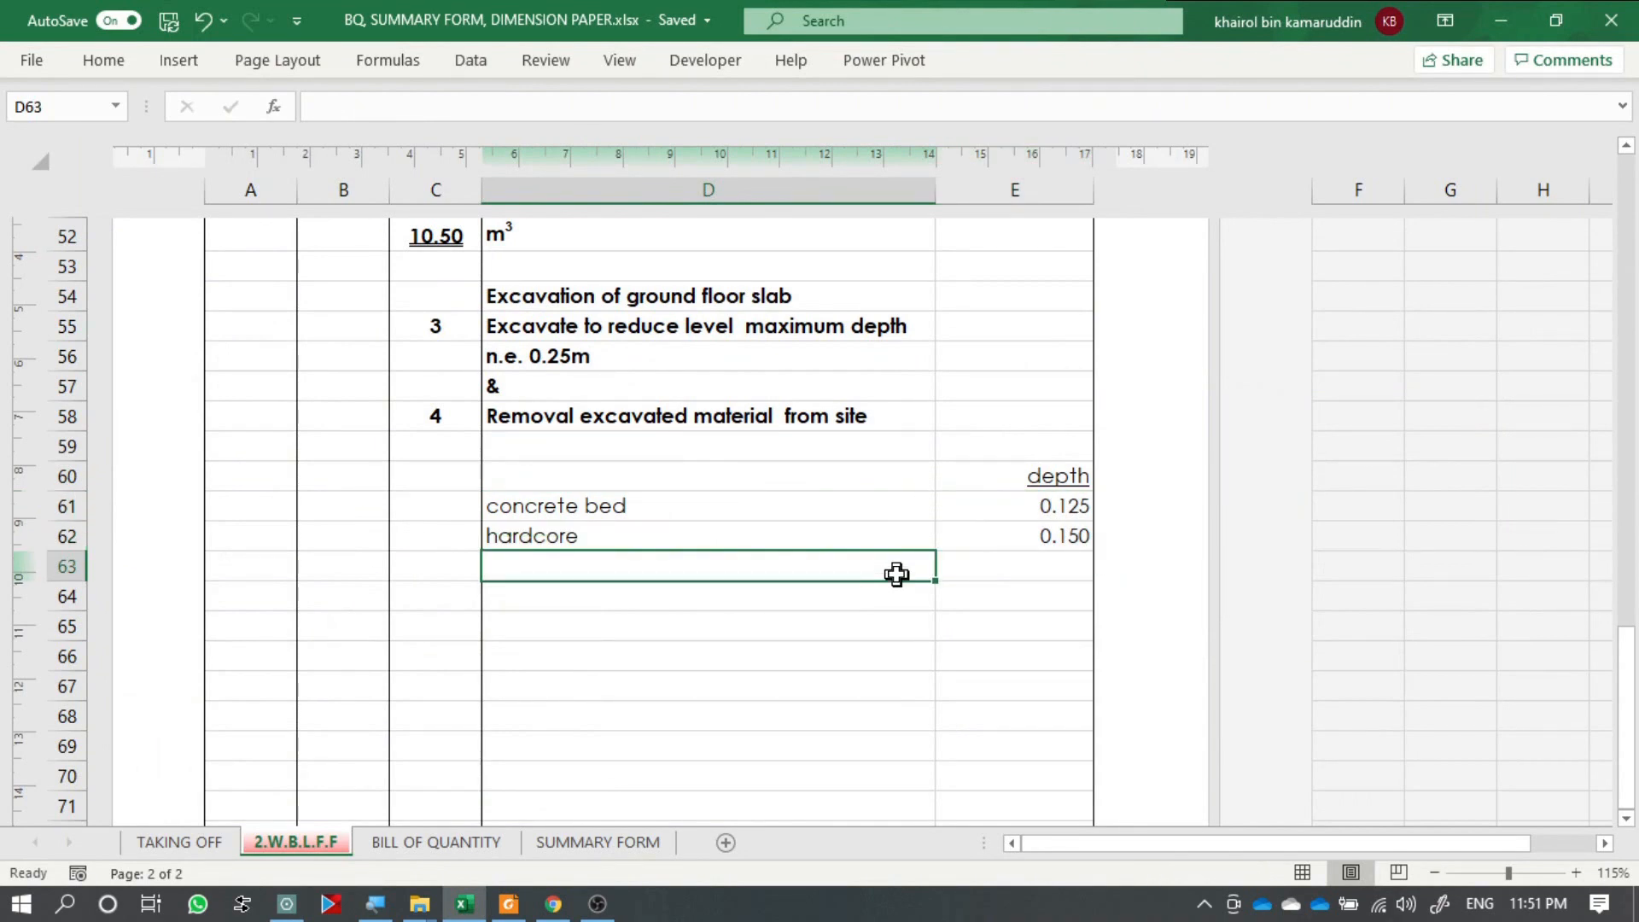
{"action": "type", "text": "le"}
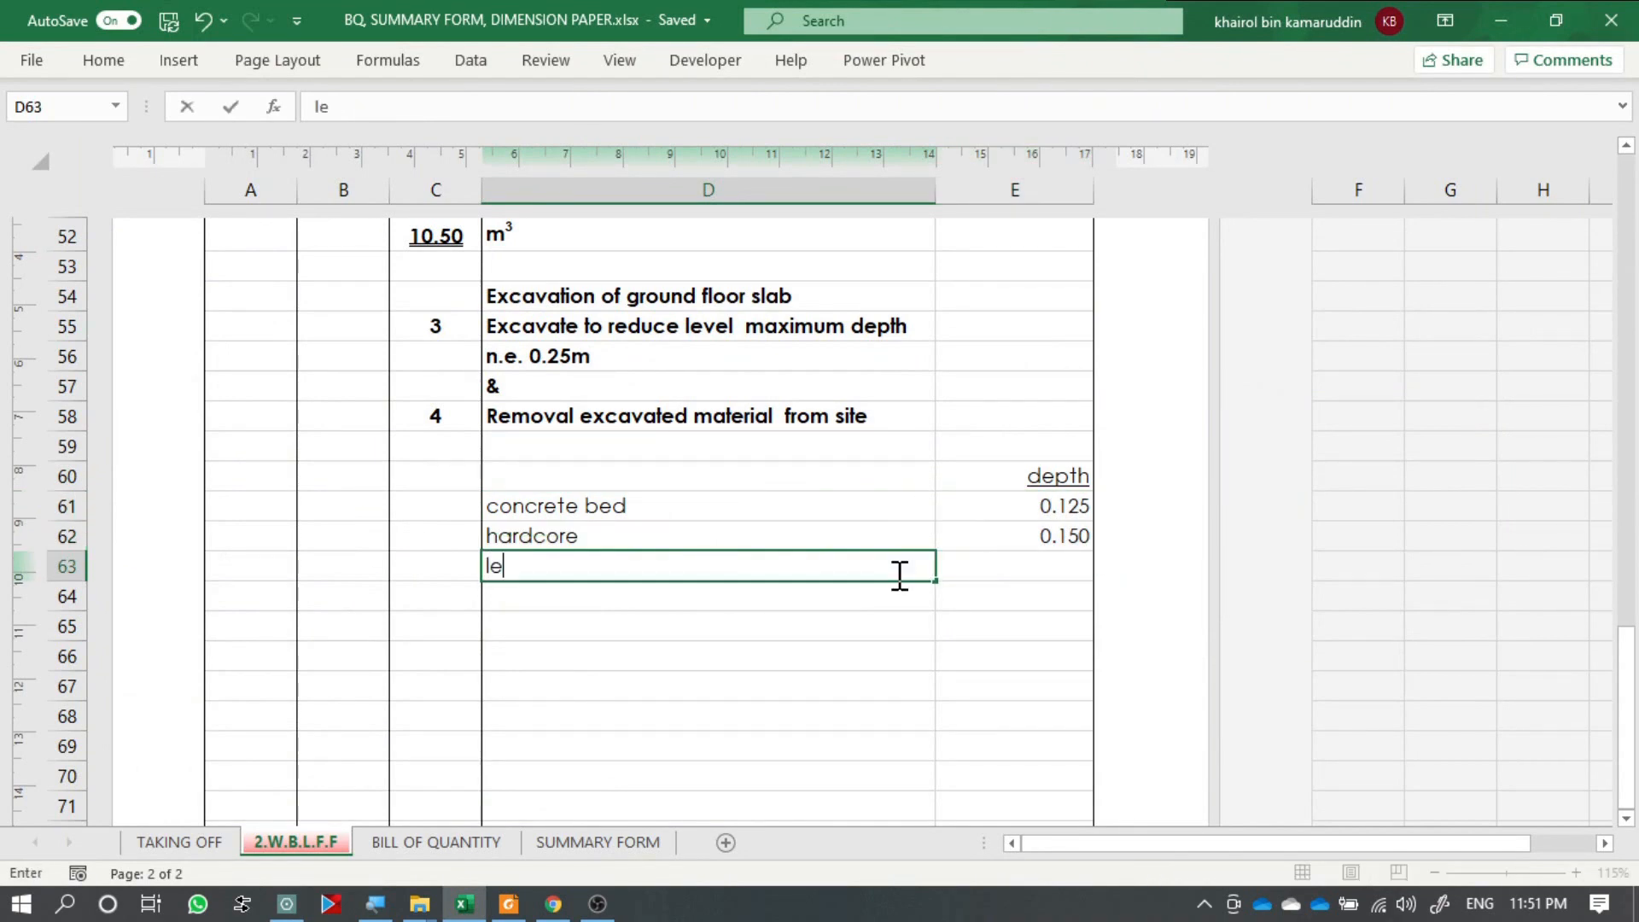
{"action": "type", "text": "ss exc."}
{"action": "key", "text": "Return"}
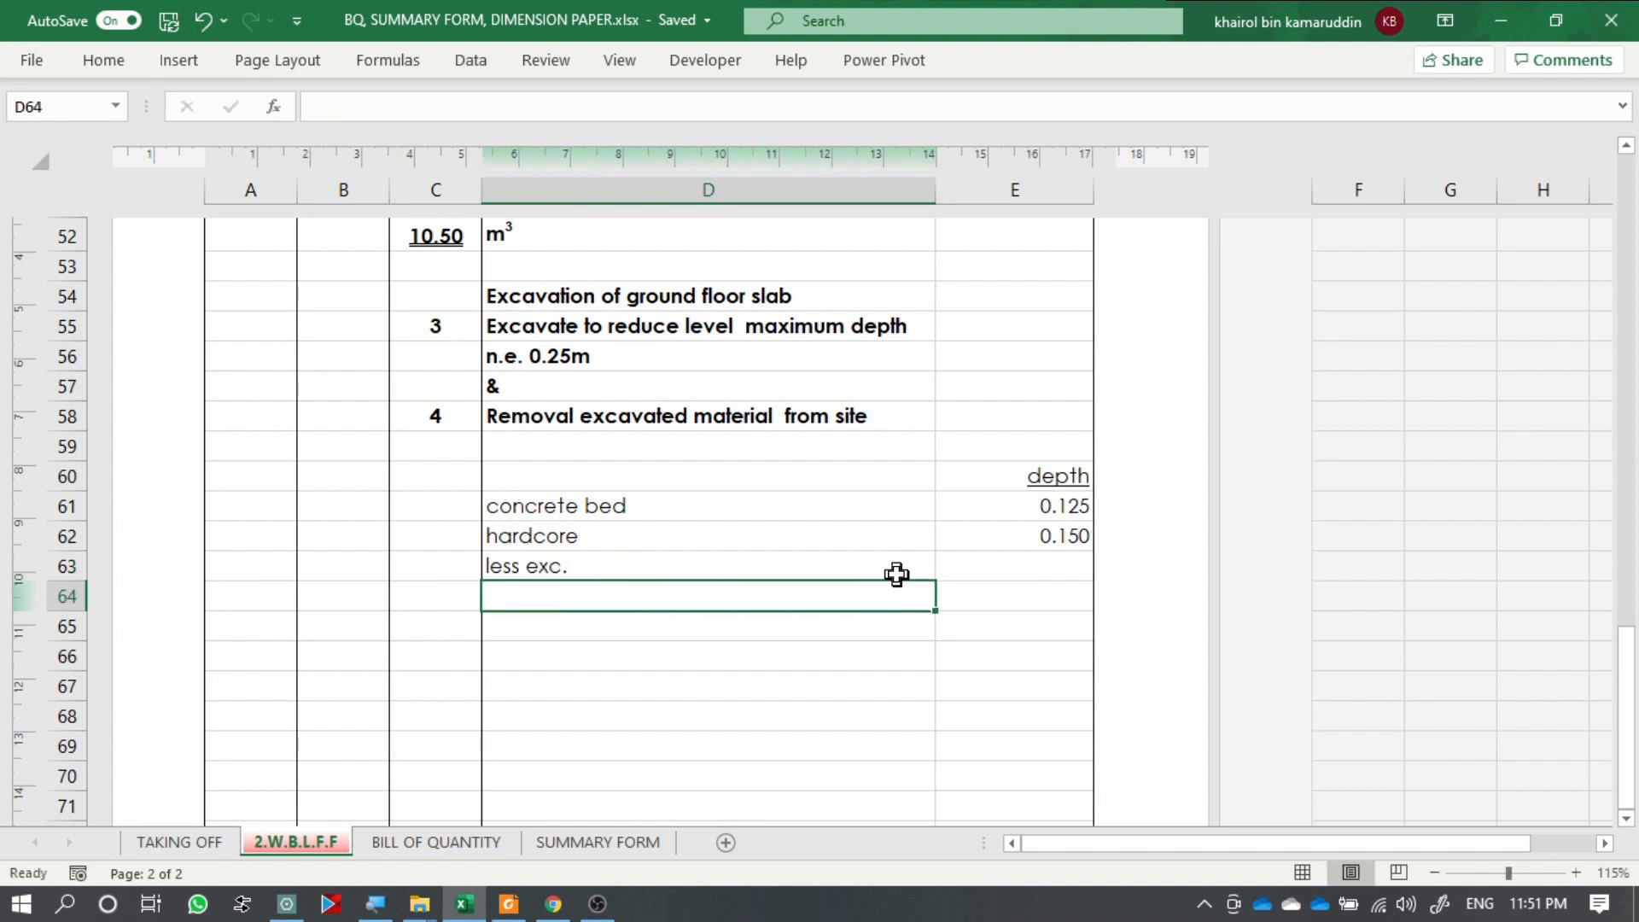
{"action": "type", "text": "top soil"}
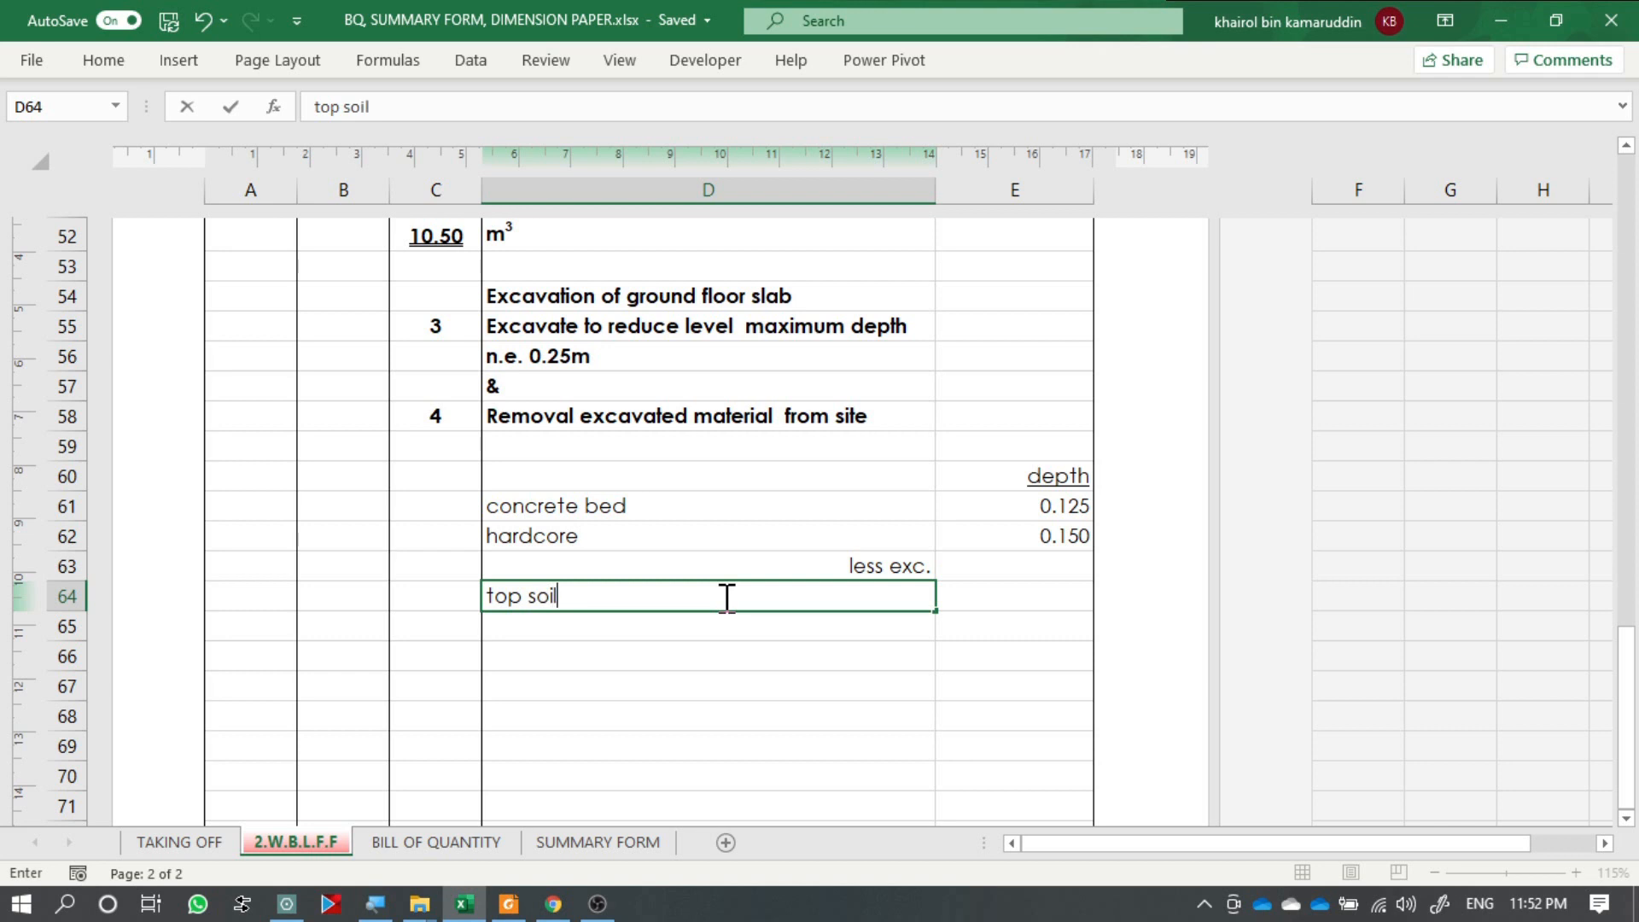
{"action": "key", "text": "Tab"}
Check the top soil depth in the drawing notes and enter 0.1 in E64, underlined.
{"action": "key", "text": "alt+Tab"}
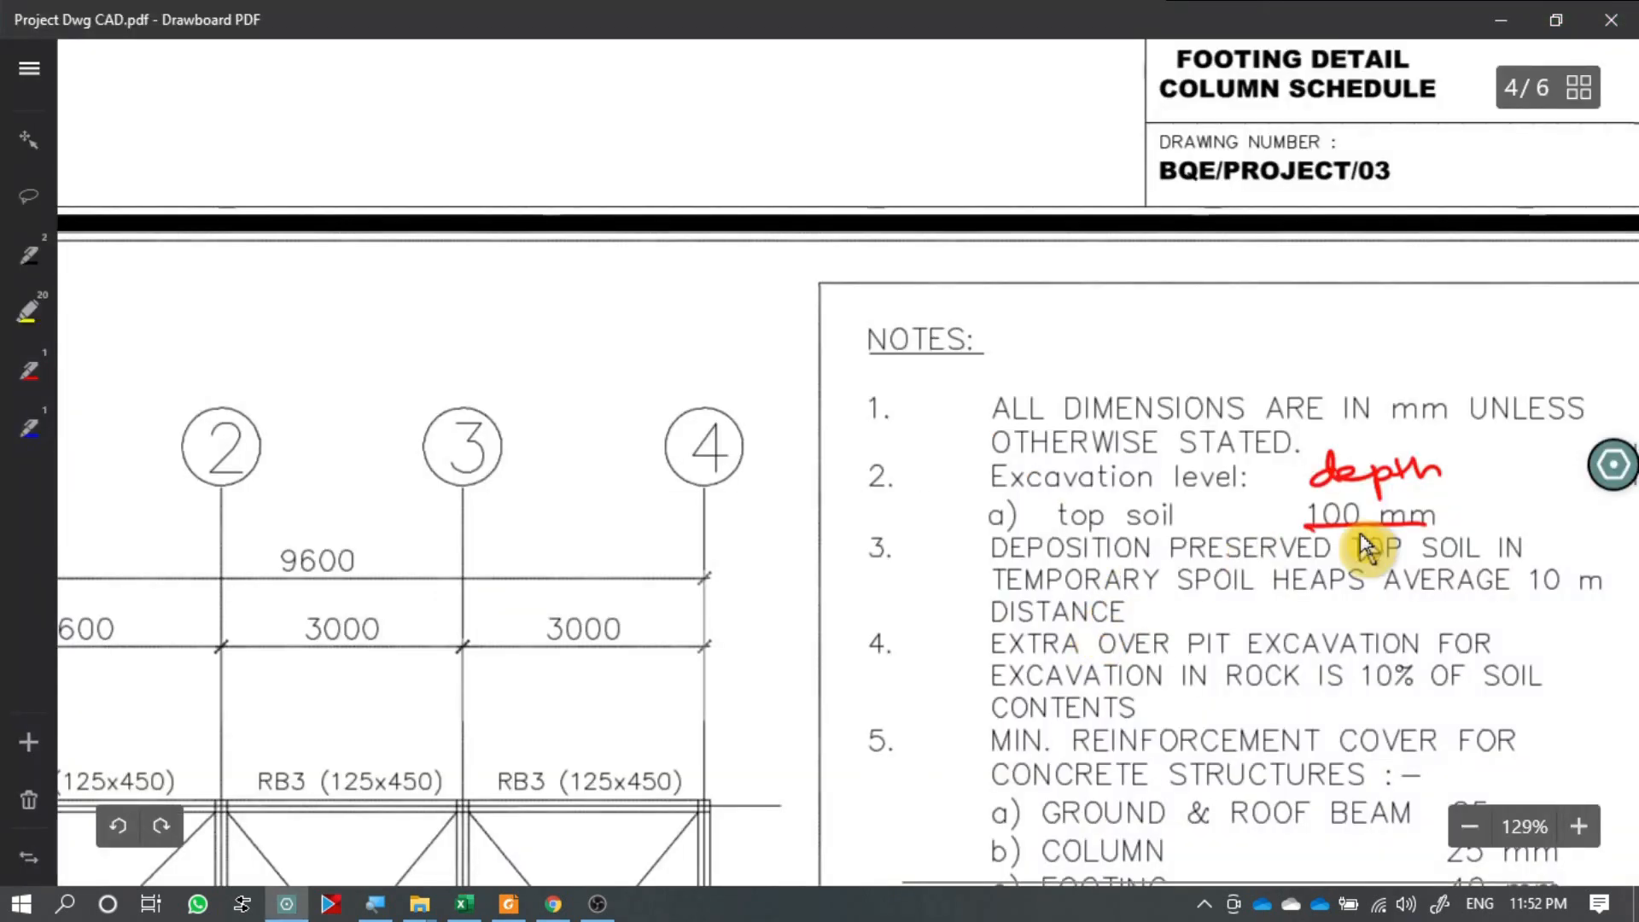
{"action": "key", "text": "alt+Tab"}
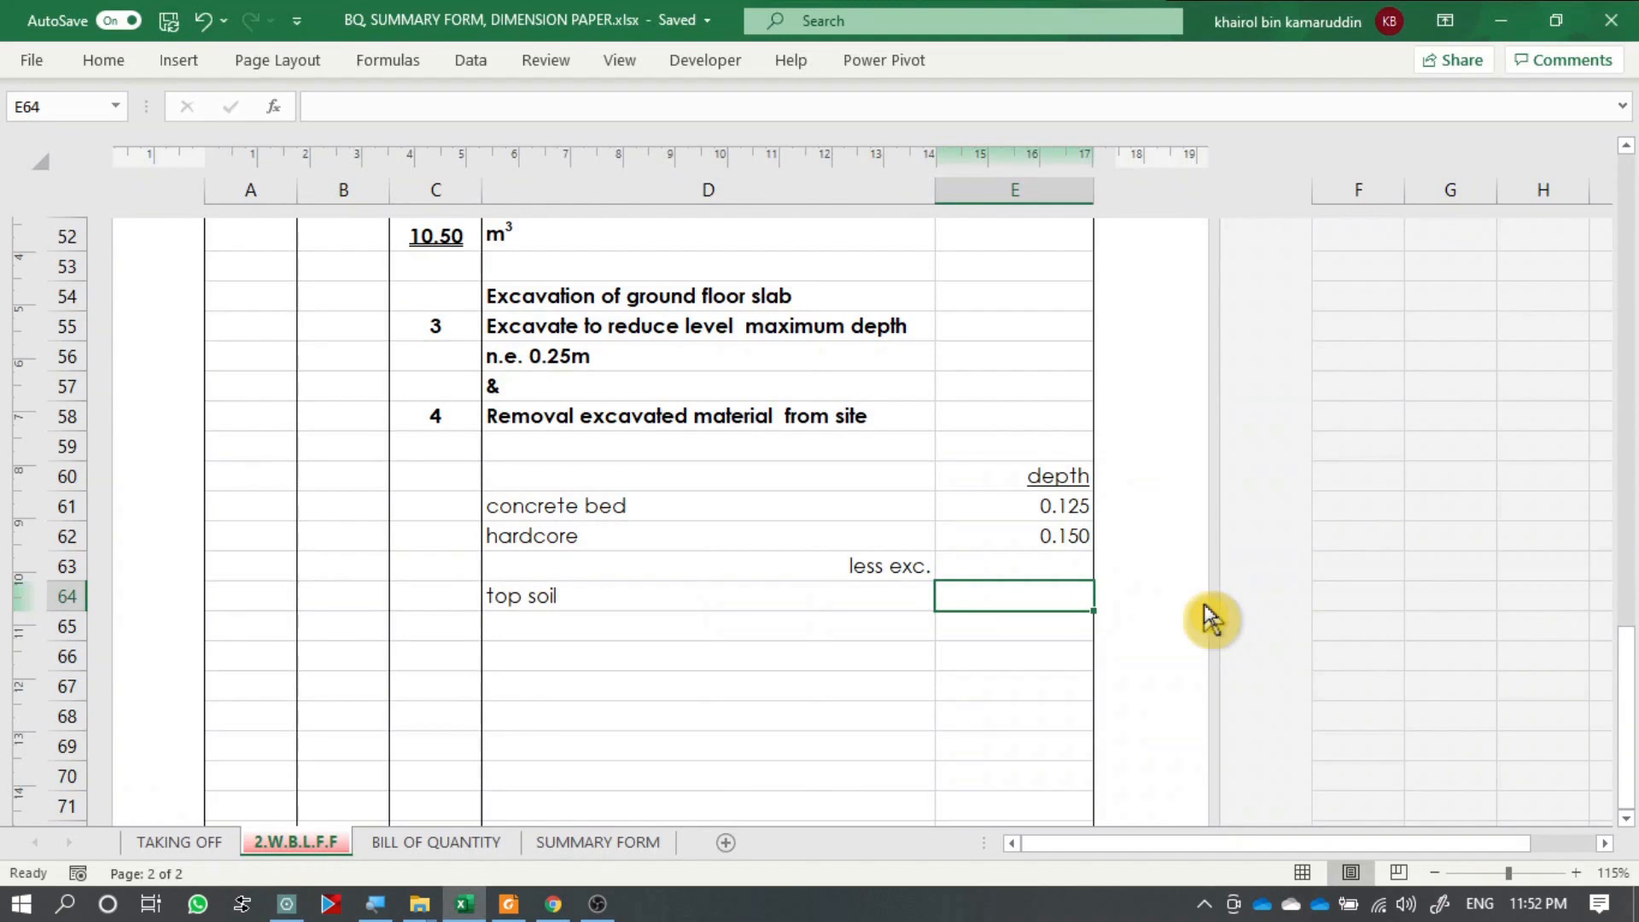
{"action": "type", "text": "0.1"}
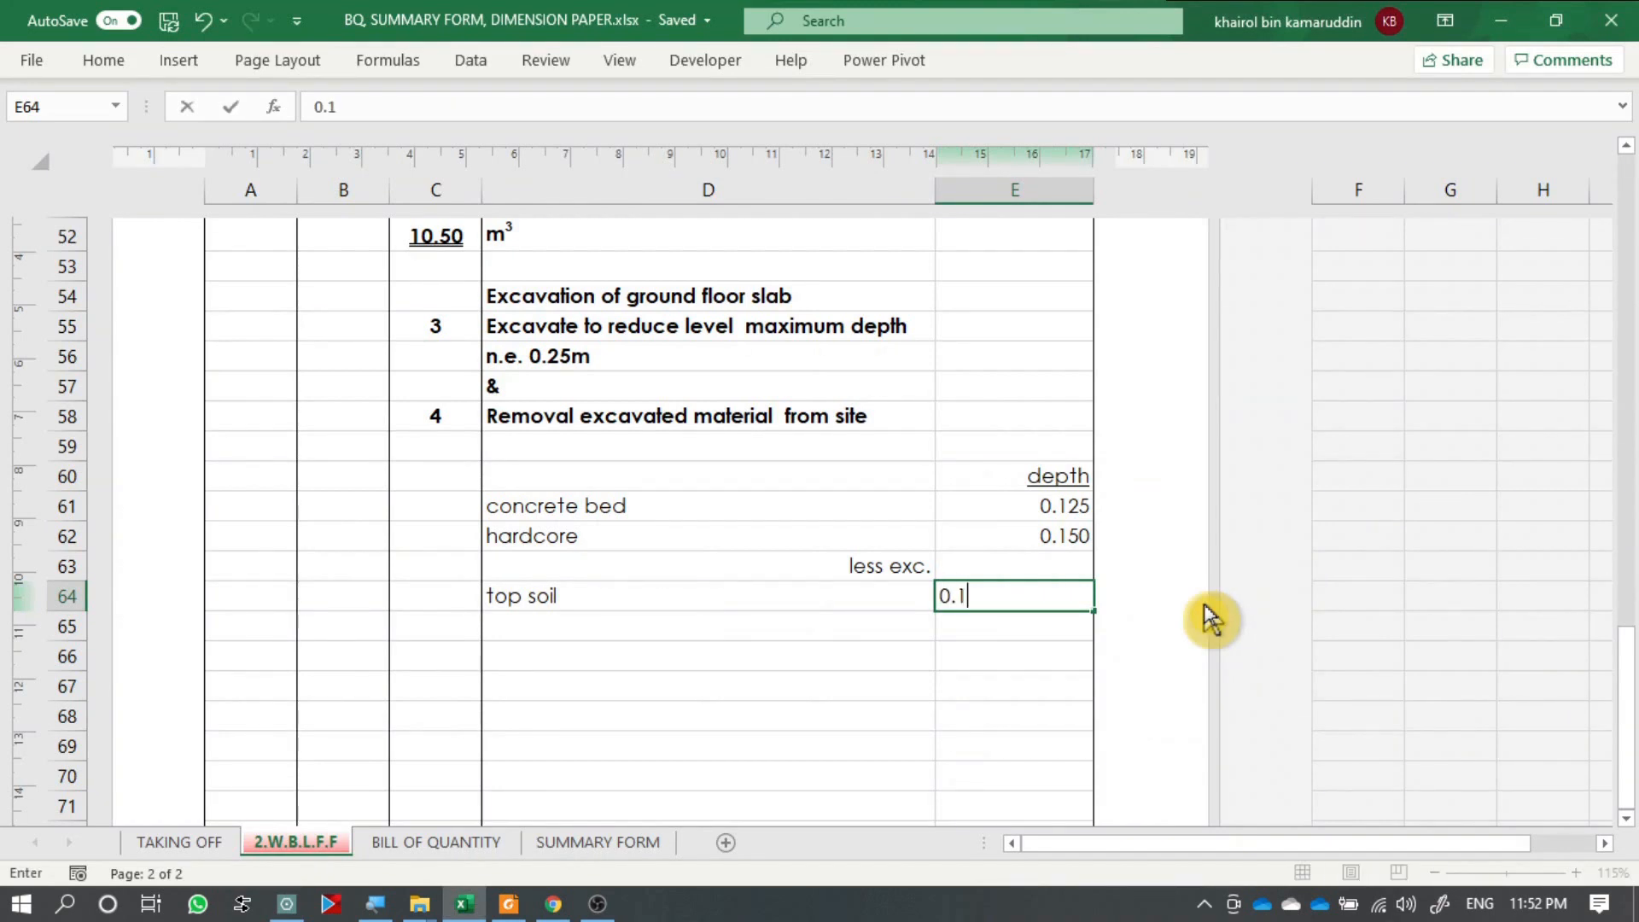
{"action": "left_click", "coordinate": [1021, 604]}
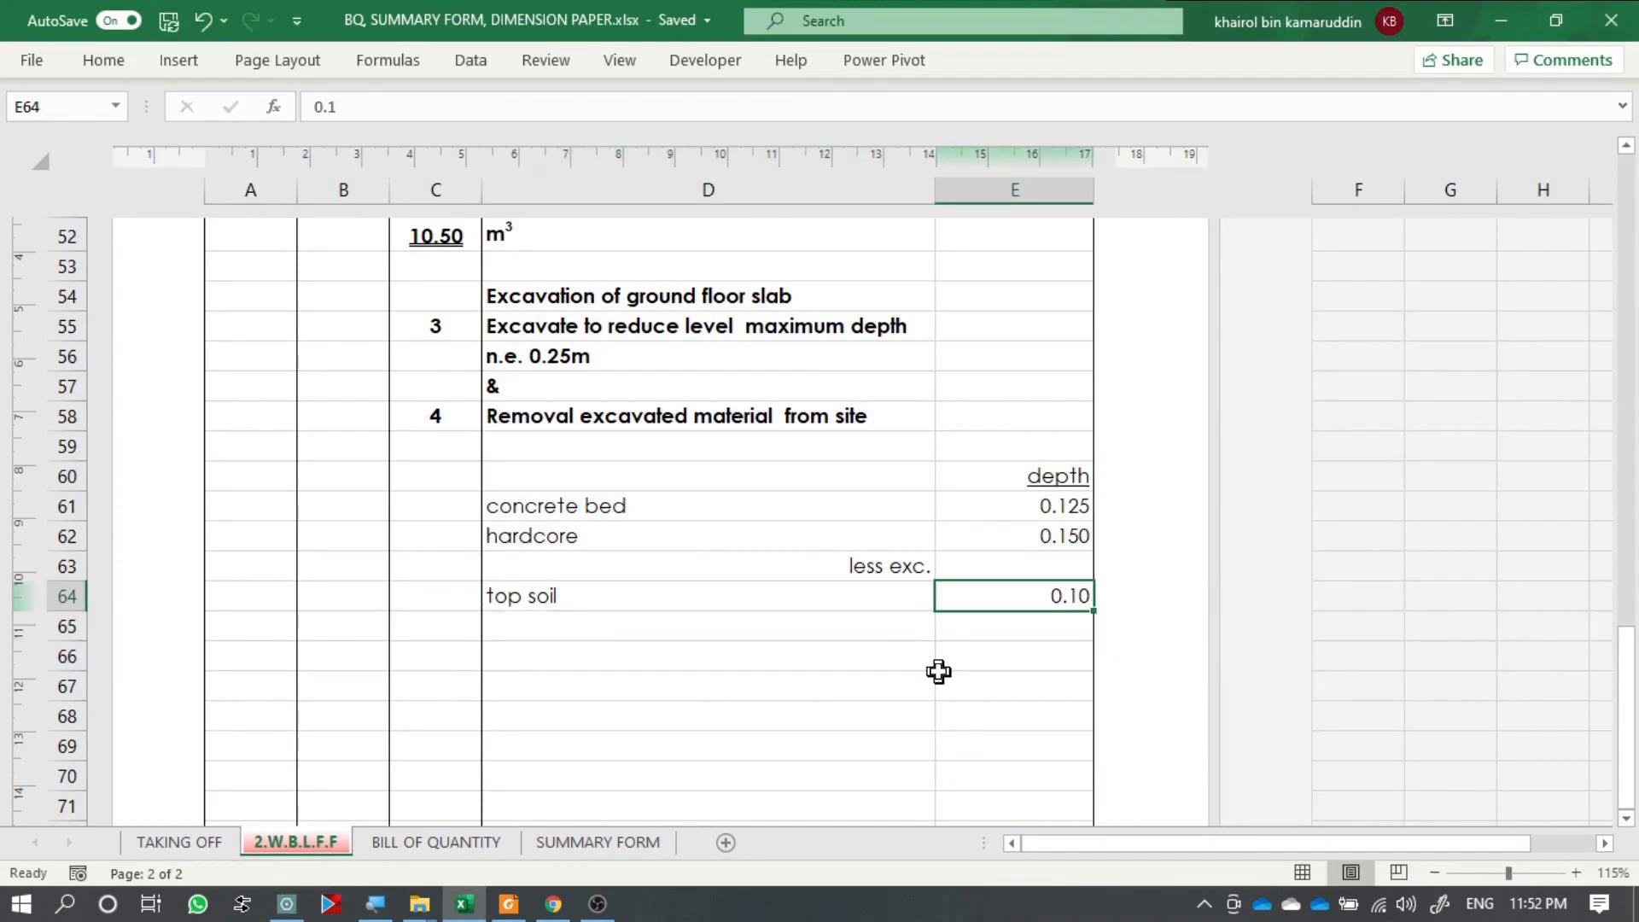
{"action": "key", "text": "ctrl+u"}
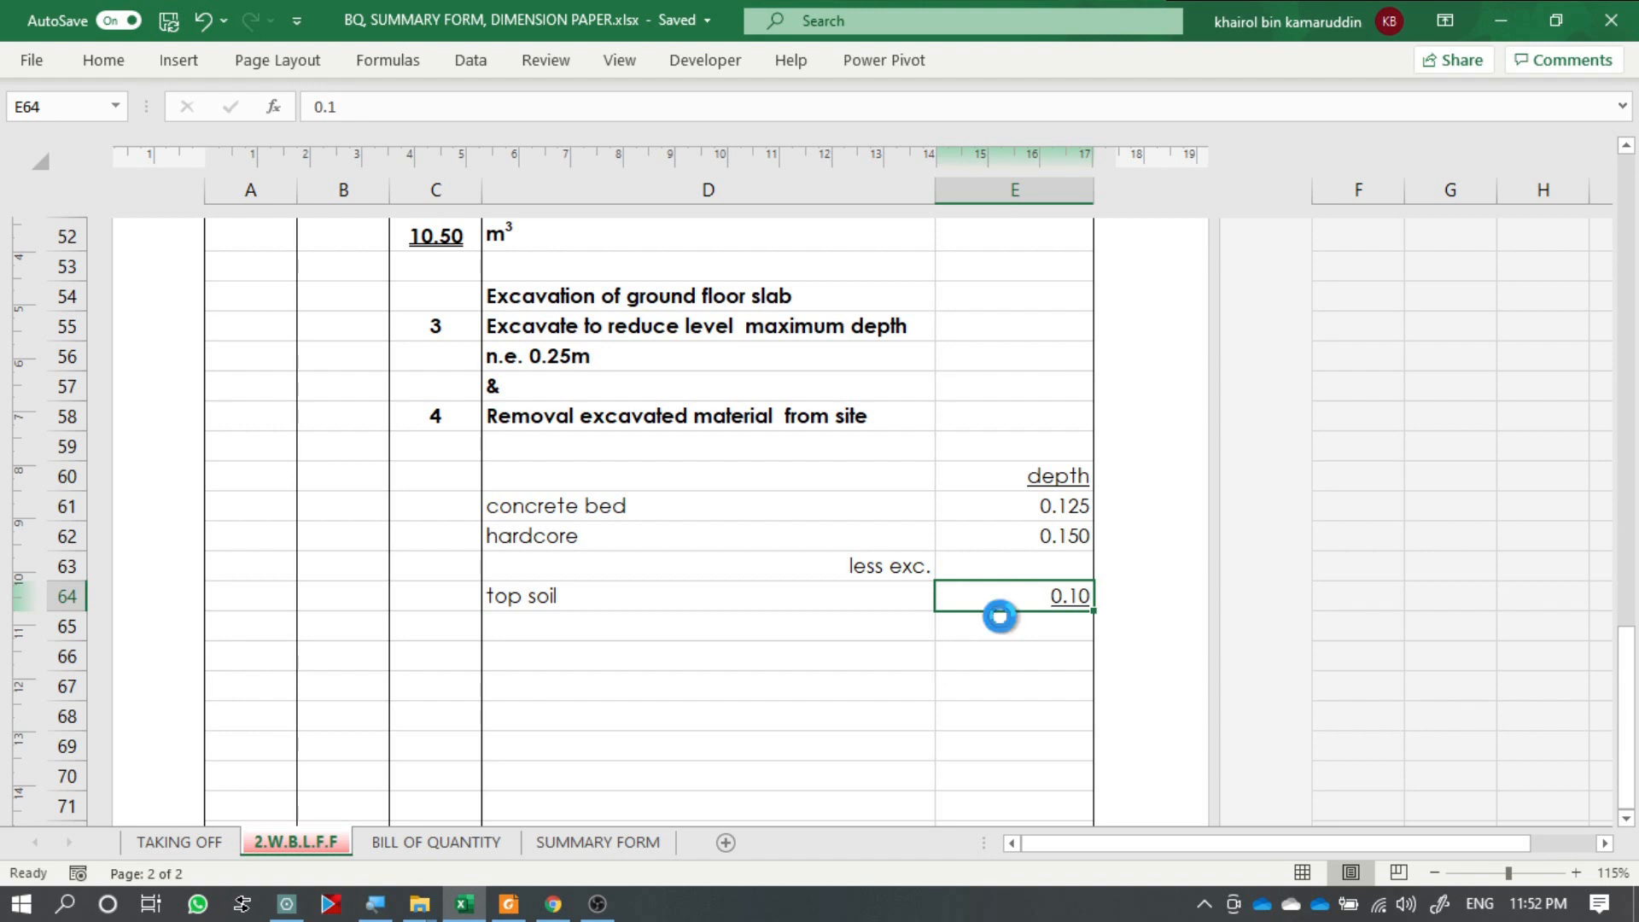
Calculate the net excavation depth in E65 with the formula =E61+E62-E64.
{"action": "left_click", "coordinate": [1022, 630]}
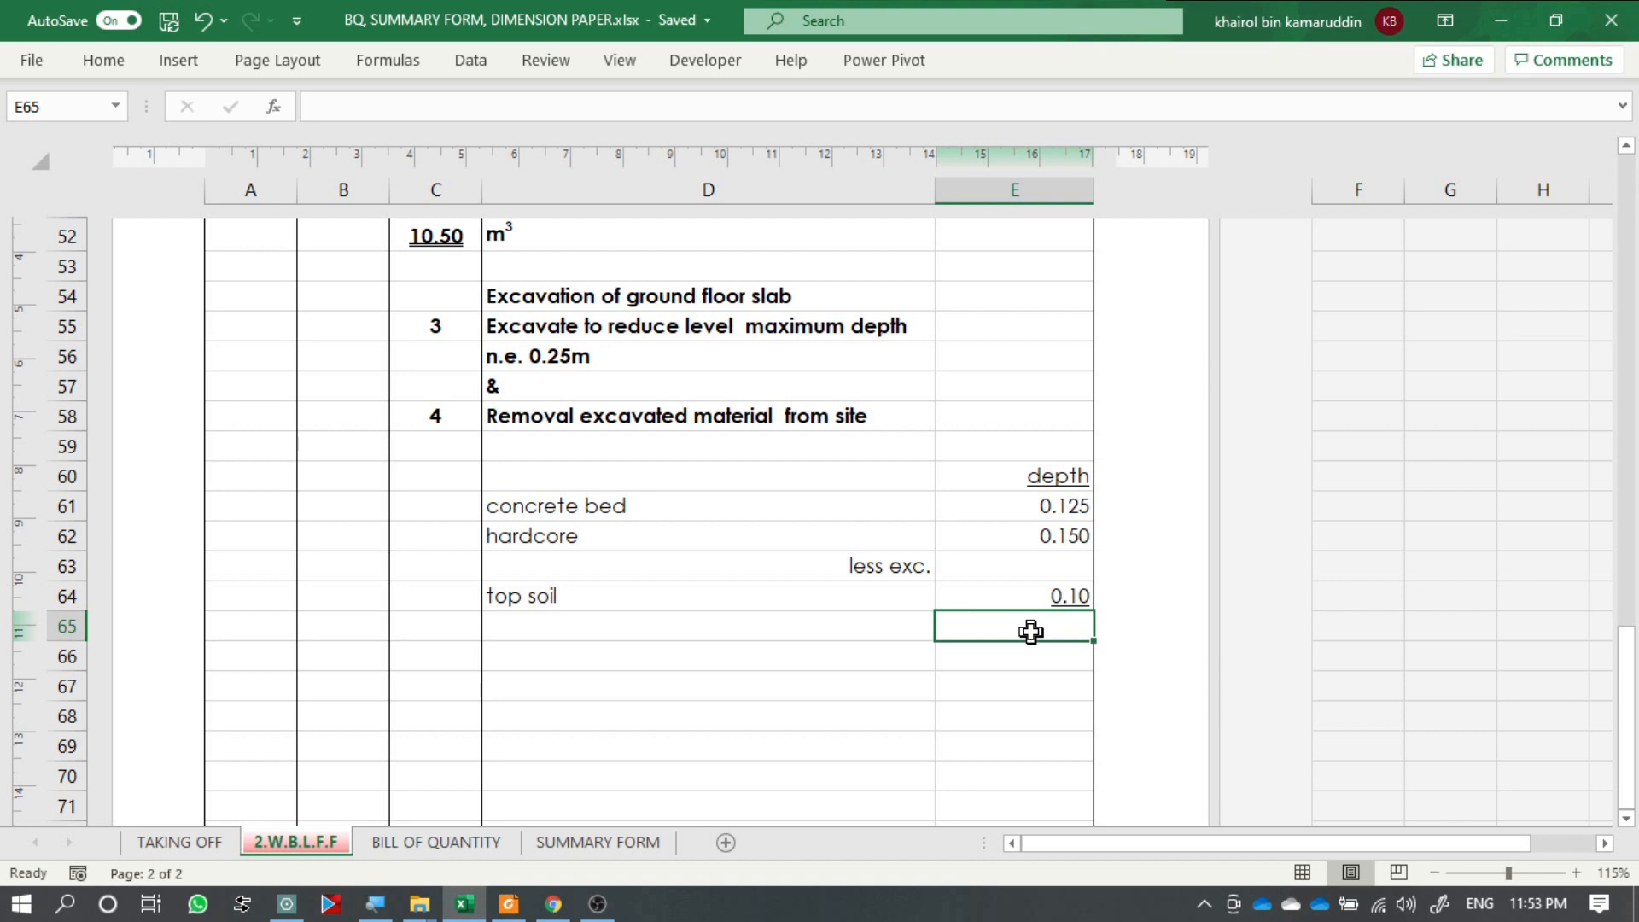
{"action": "type", "text": "="}
{"action": "left_click", "coordinate": [1073, 505]}
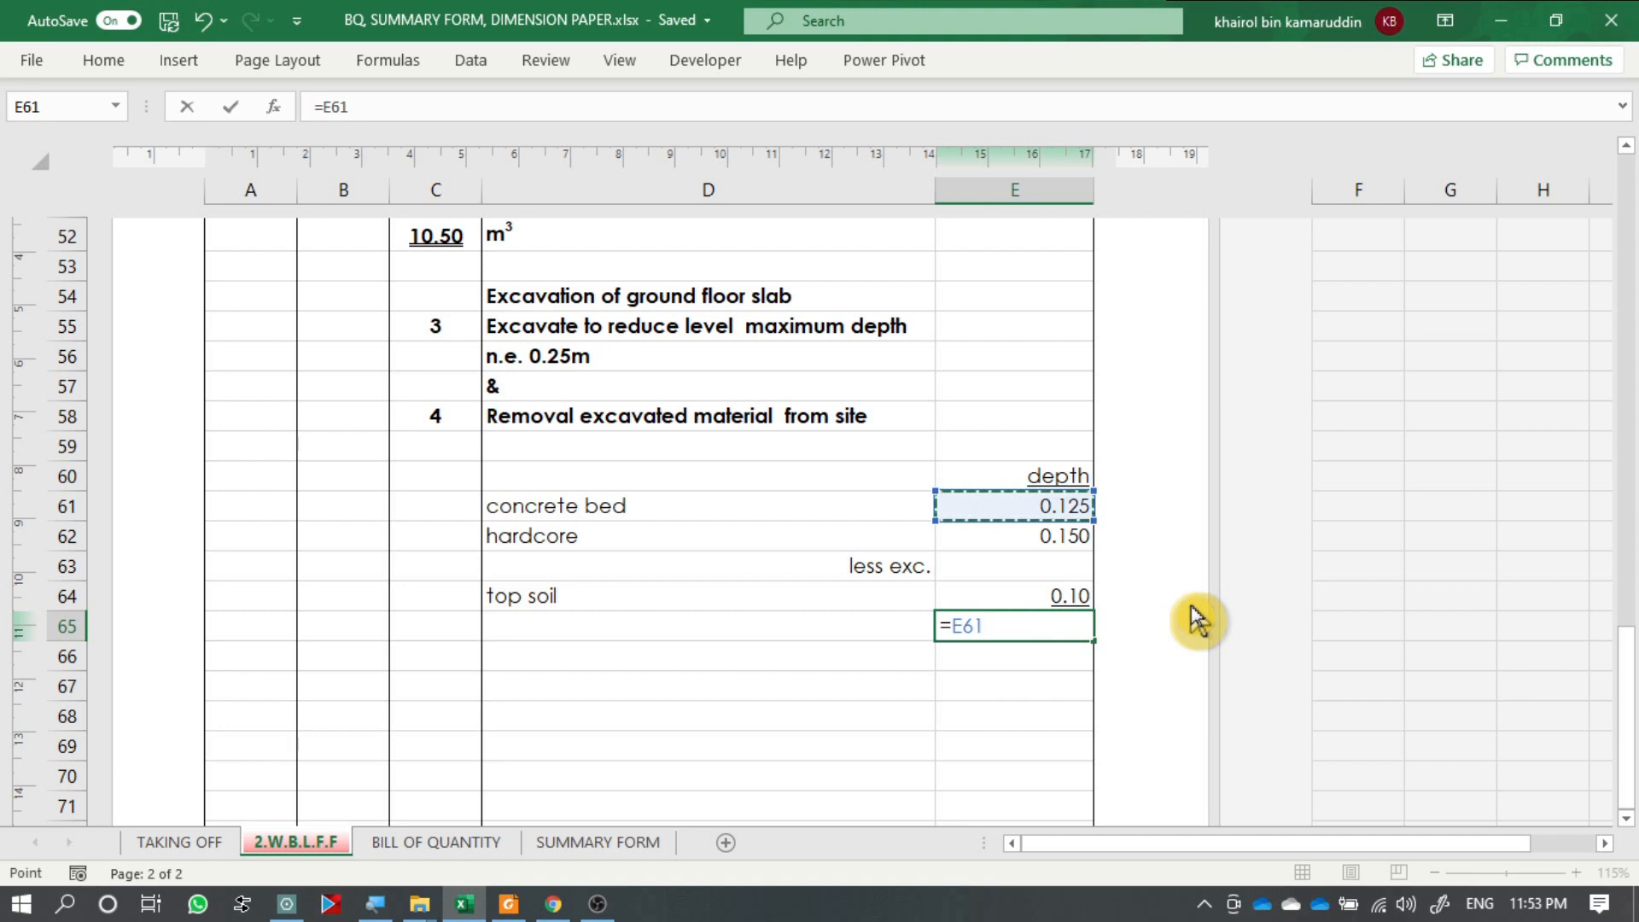
{"action": "type", "text": "+"}
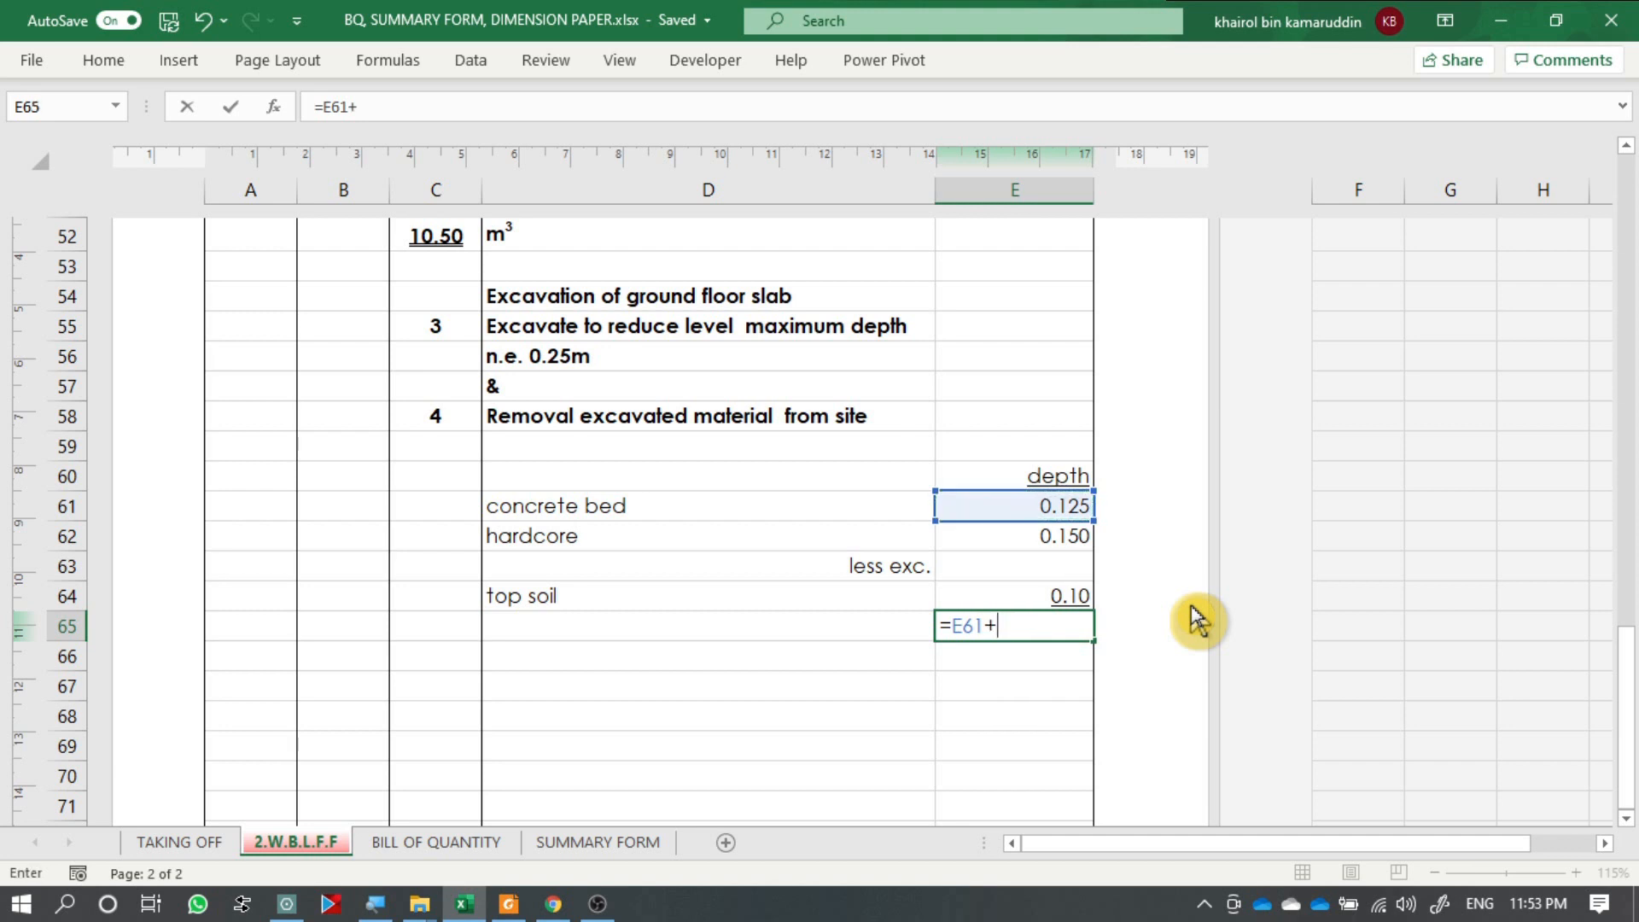
{"action": "left_click", "coordinate": [1068, 537]}
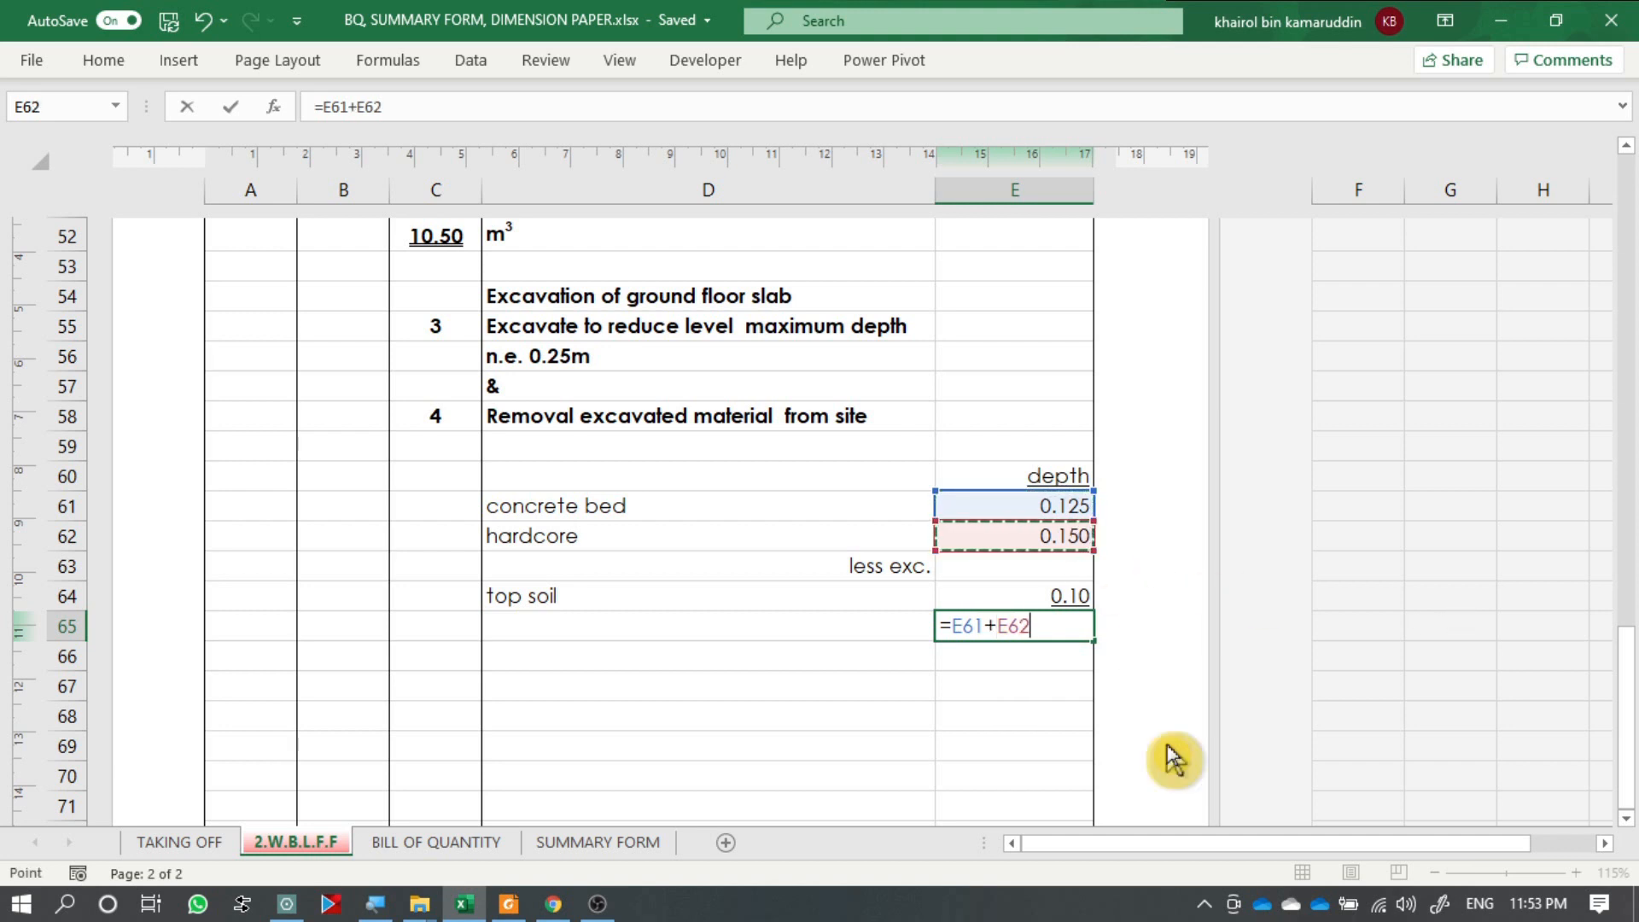
{"action": "type", "text": "-"}
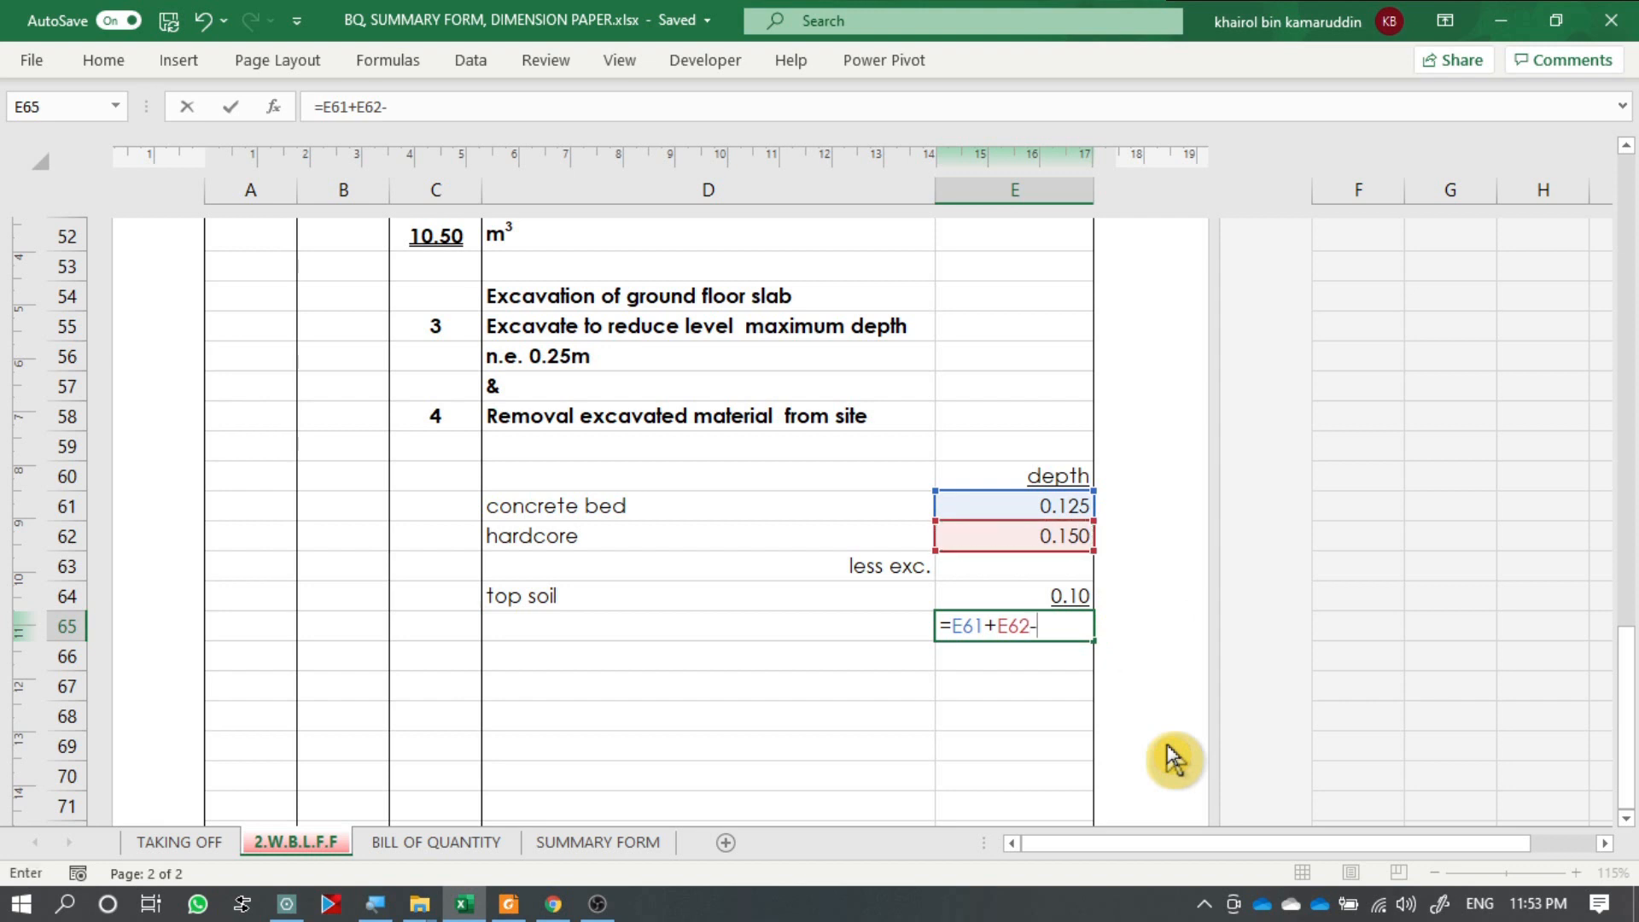
{"action": "left_click", "coordinate": [1026, 595]}
{"action": "key", "text": "Return"}
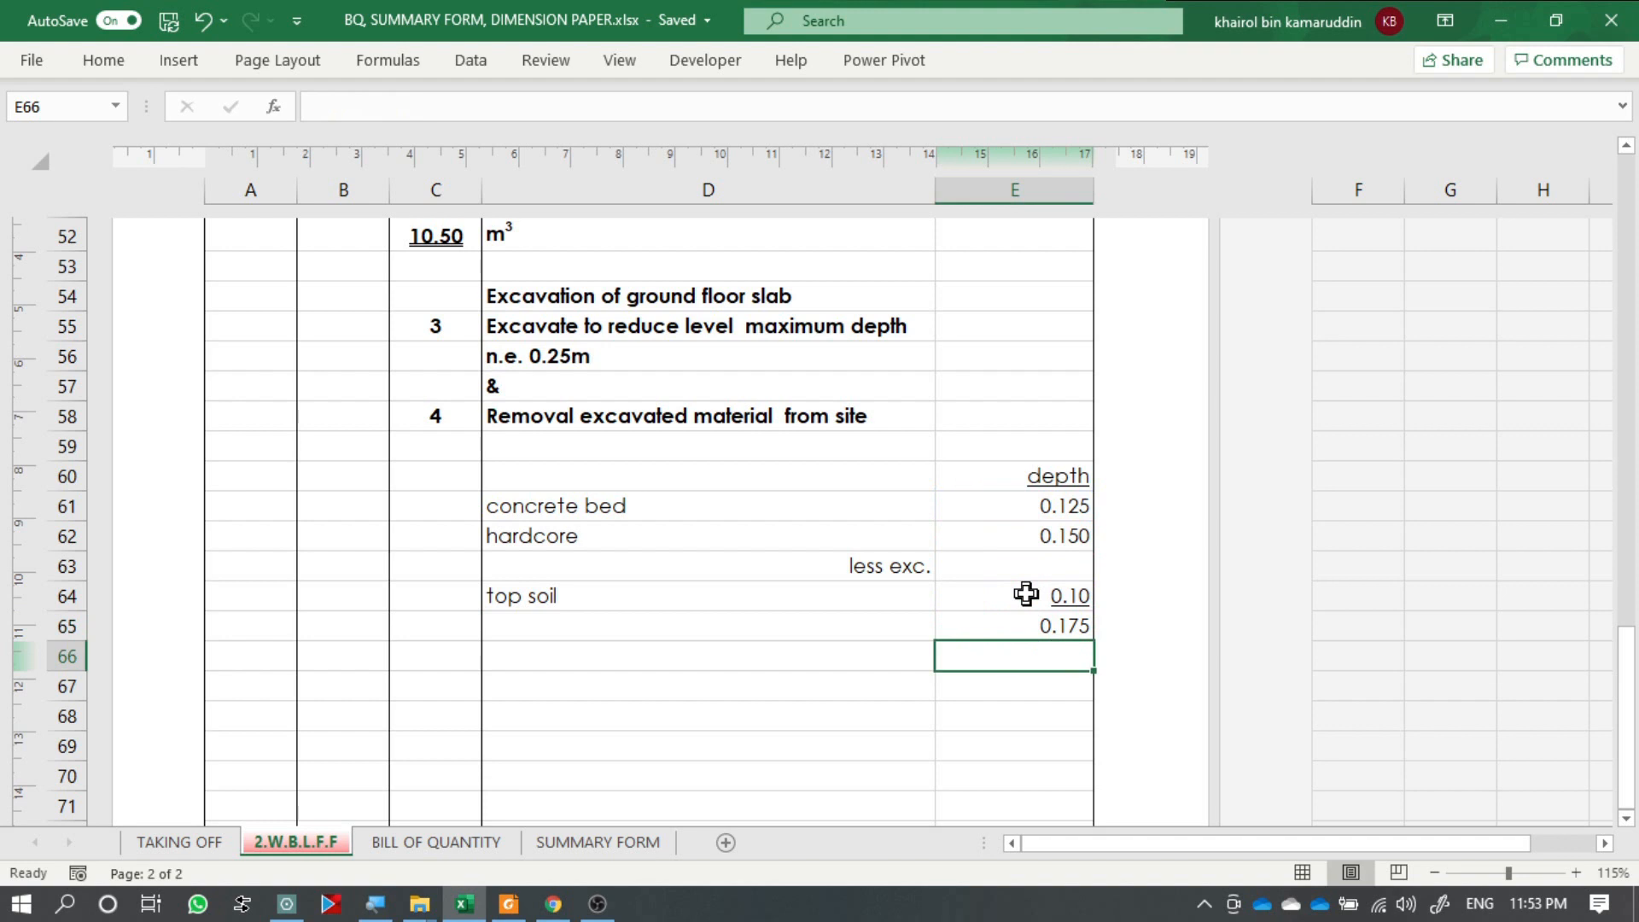
Underline the net excavation depth in E65 and review the reduce level description in D55.
{"action": "left_click", "coordinate": [1044, 626]}
{"action": "key", "text": "ctrl+u"}
{"action": "left_click", "coordinate": [1002, 688]}
{"action": "left_click", "coordinate": [1014, 628]}
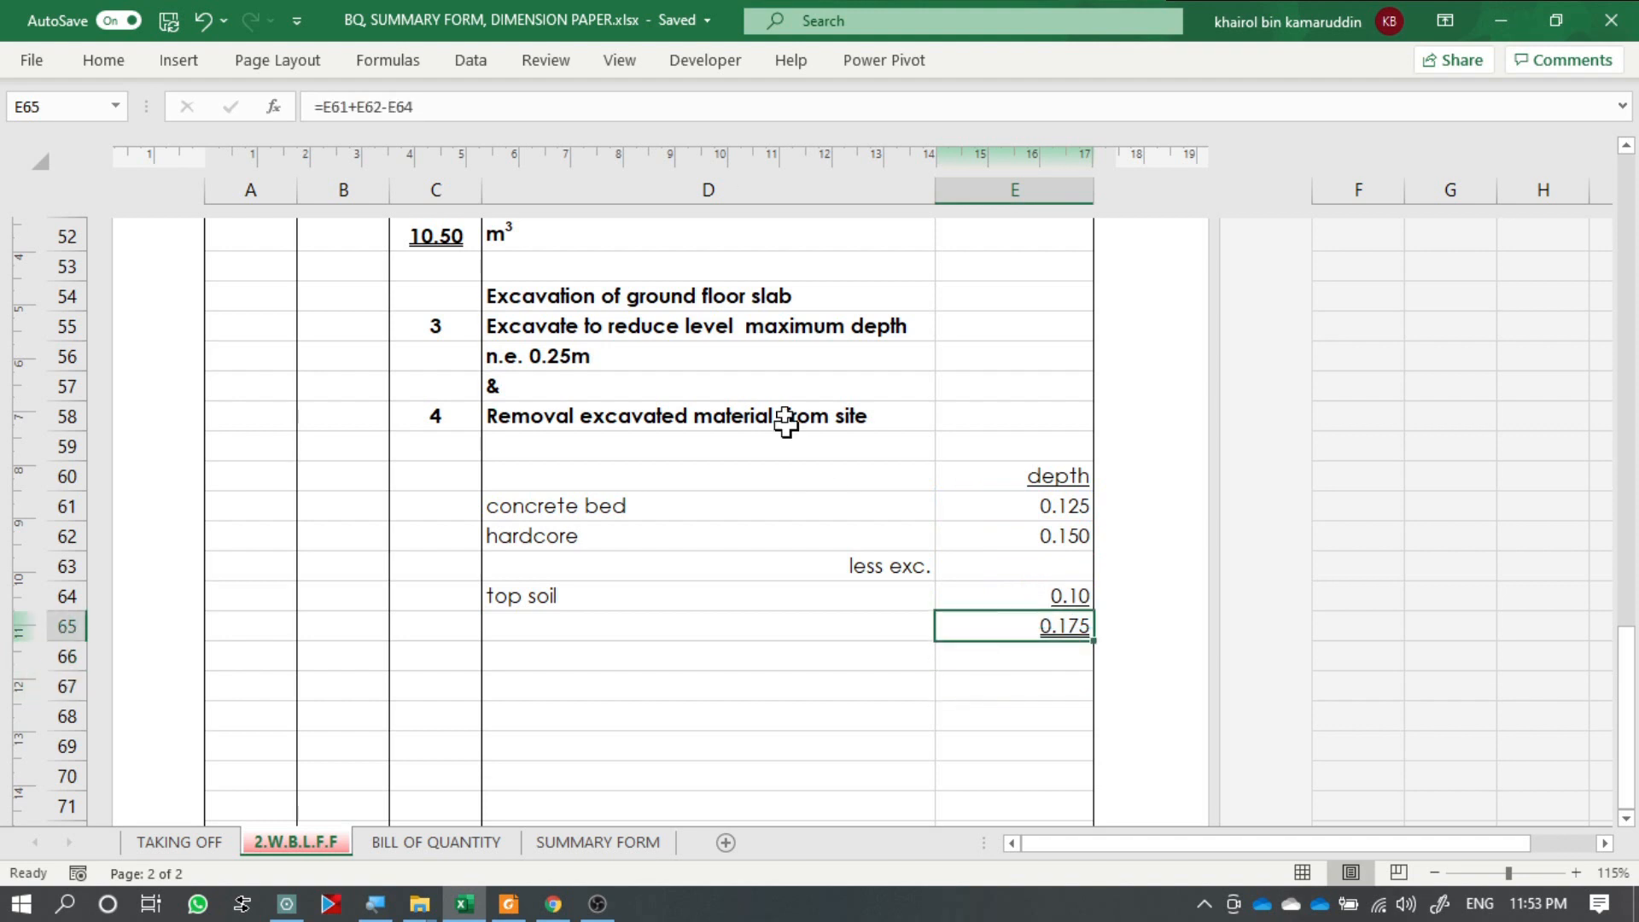
{"action": "double_click", "coordinate": [657, 333]}
{"action": "left_click_drag", "start_coordinate": [739, 330], "coordinate": [615, 329]}
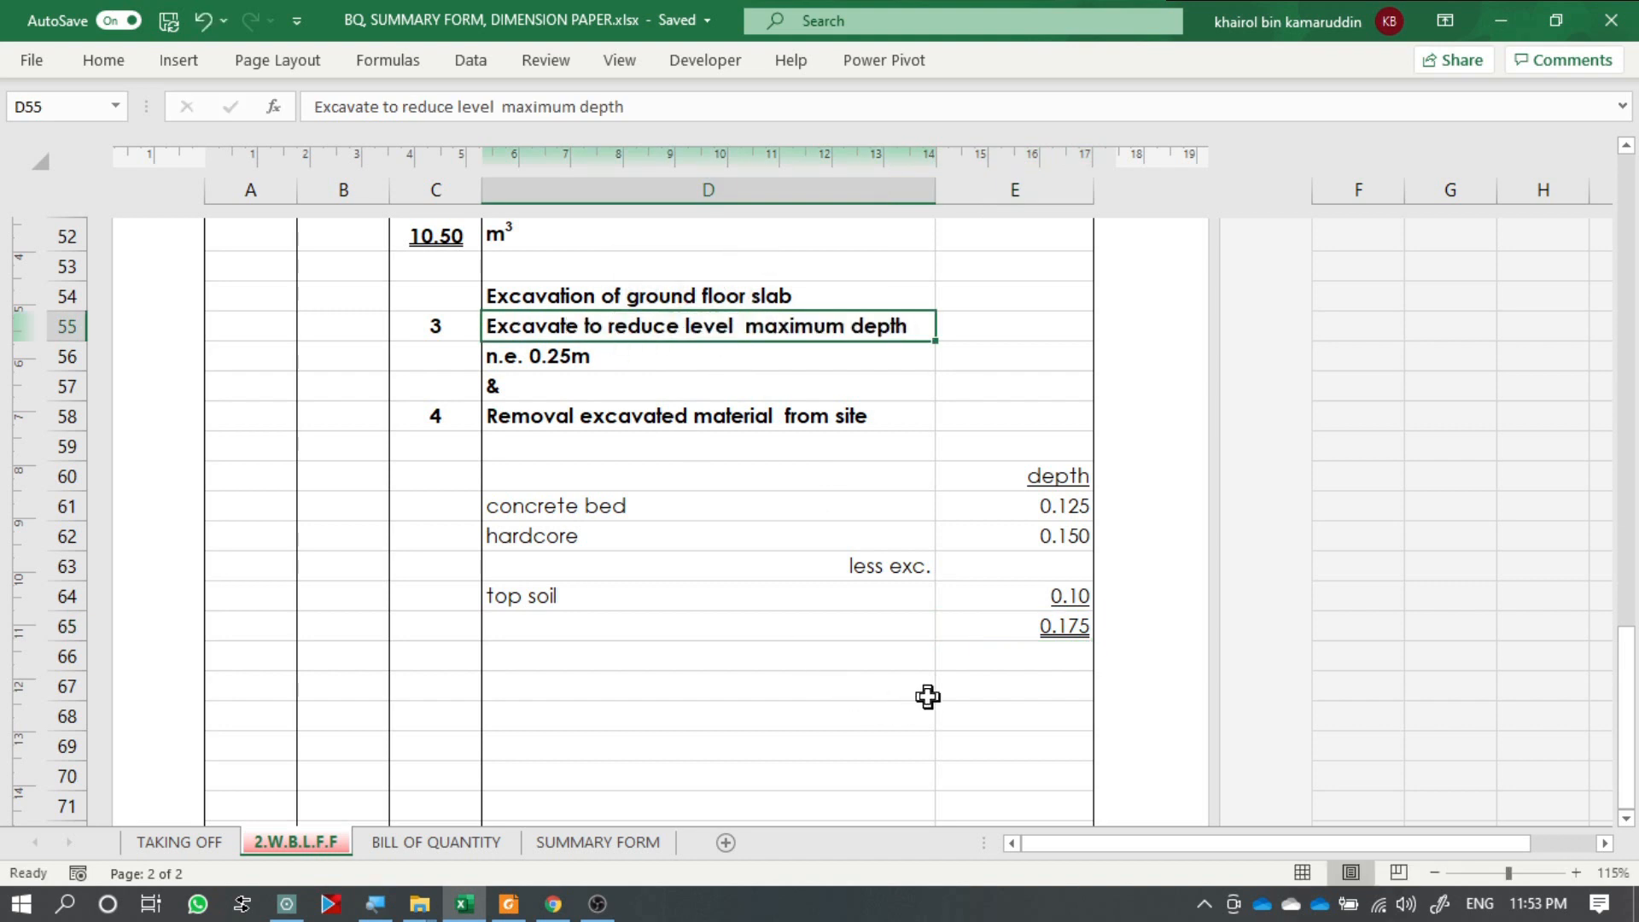
Enter the heading "area" in E67, right-aligned and underlined, and the label "Area of ground floor slab (m2)" in D68 with a superscript 2.
{"action": "left_click", "coordinate": [996, 686]}
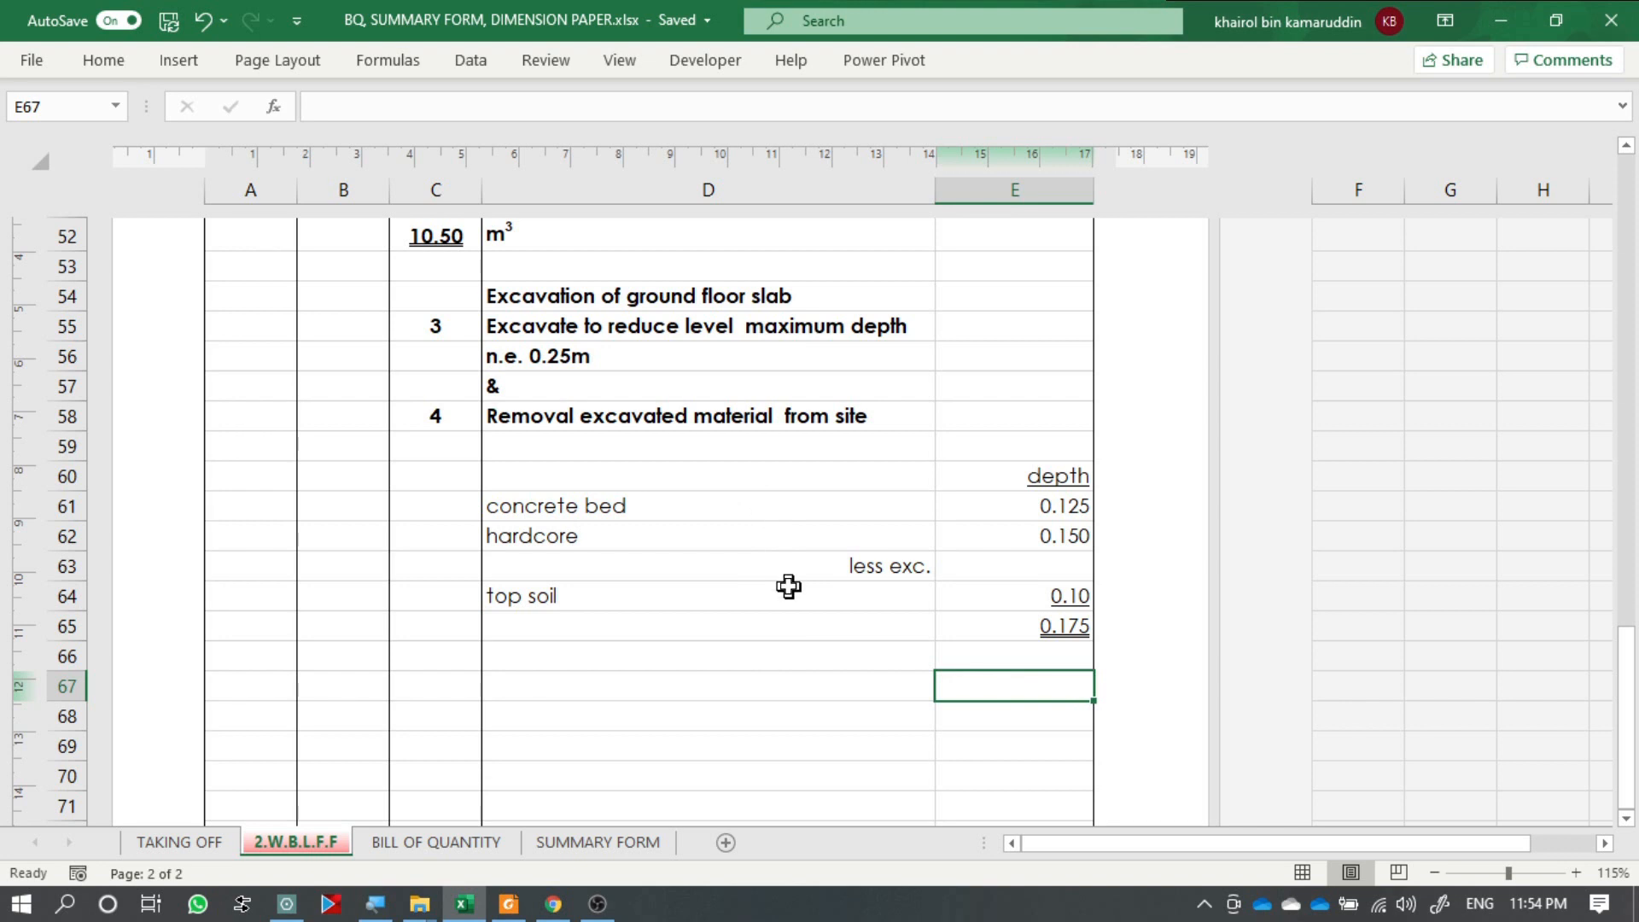
{"action": "type", "text": "area"}
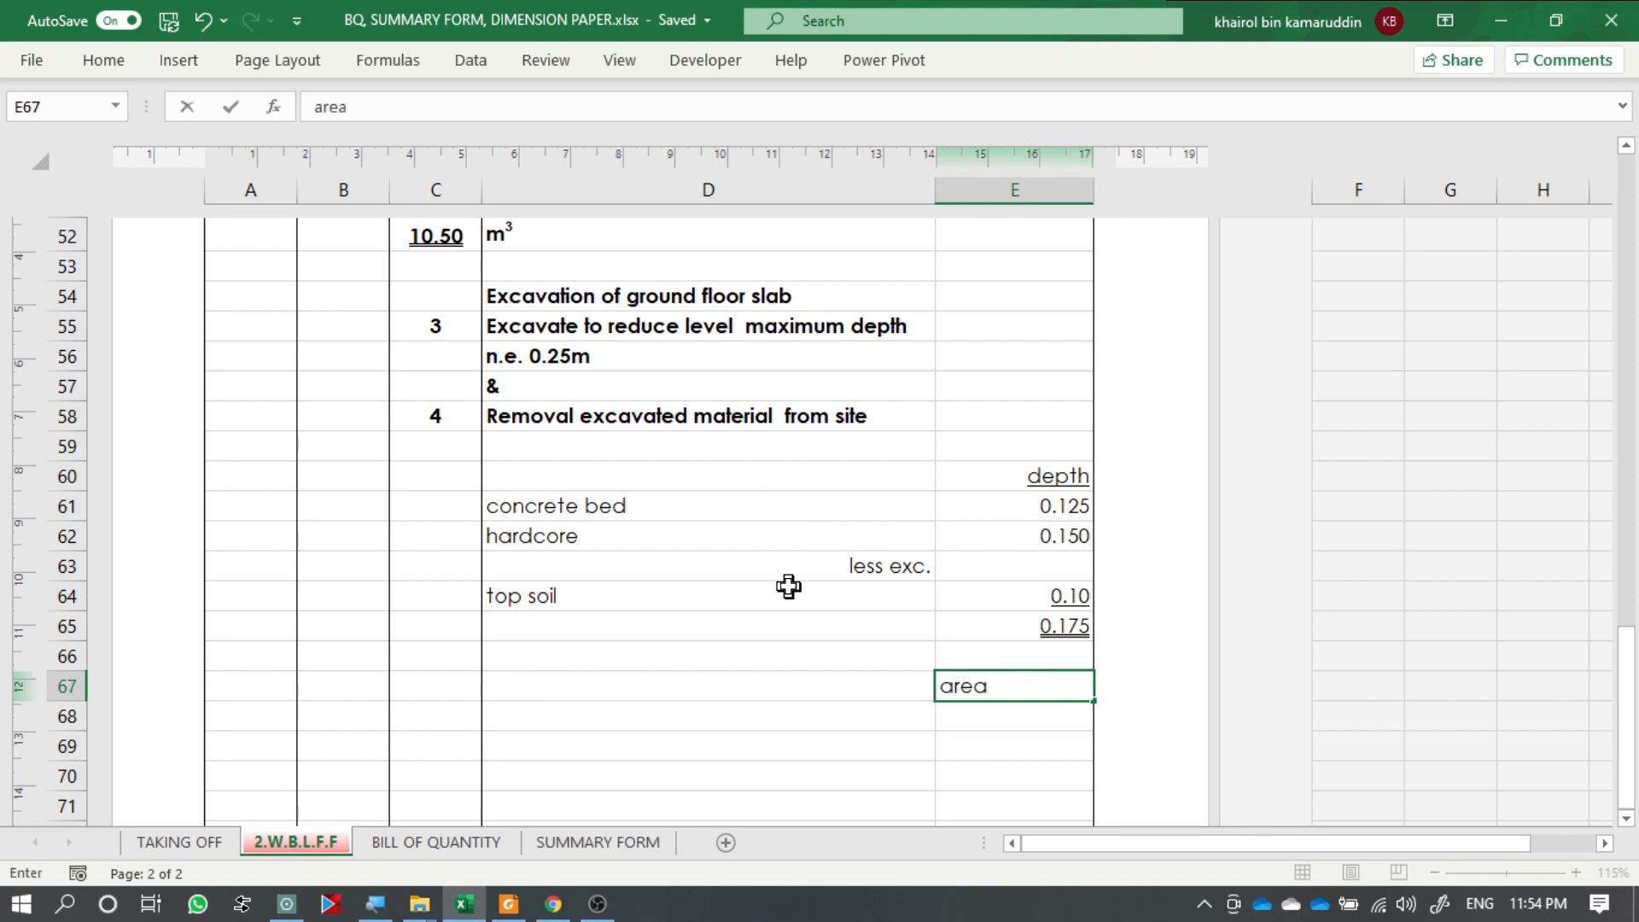
{"action": "key", "text": "Return"}
{"action": "left_click", "coordinate": [1047, 681]}
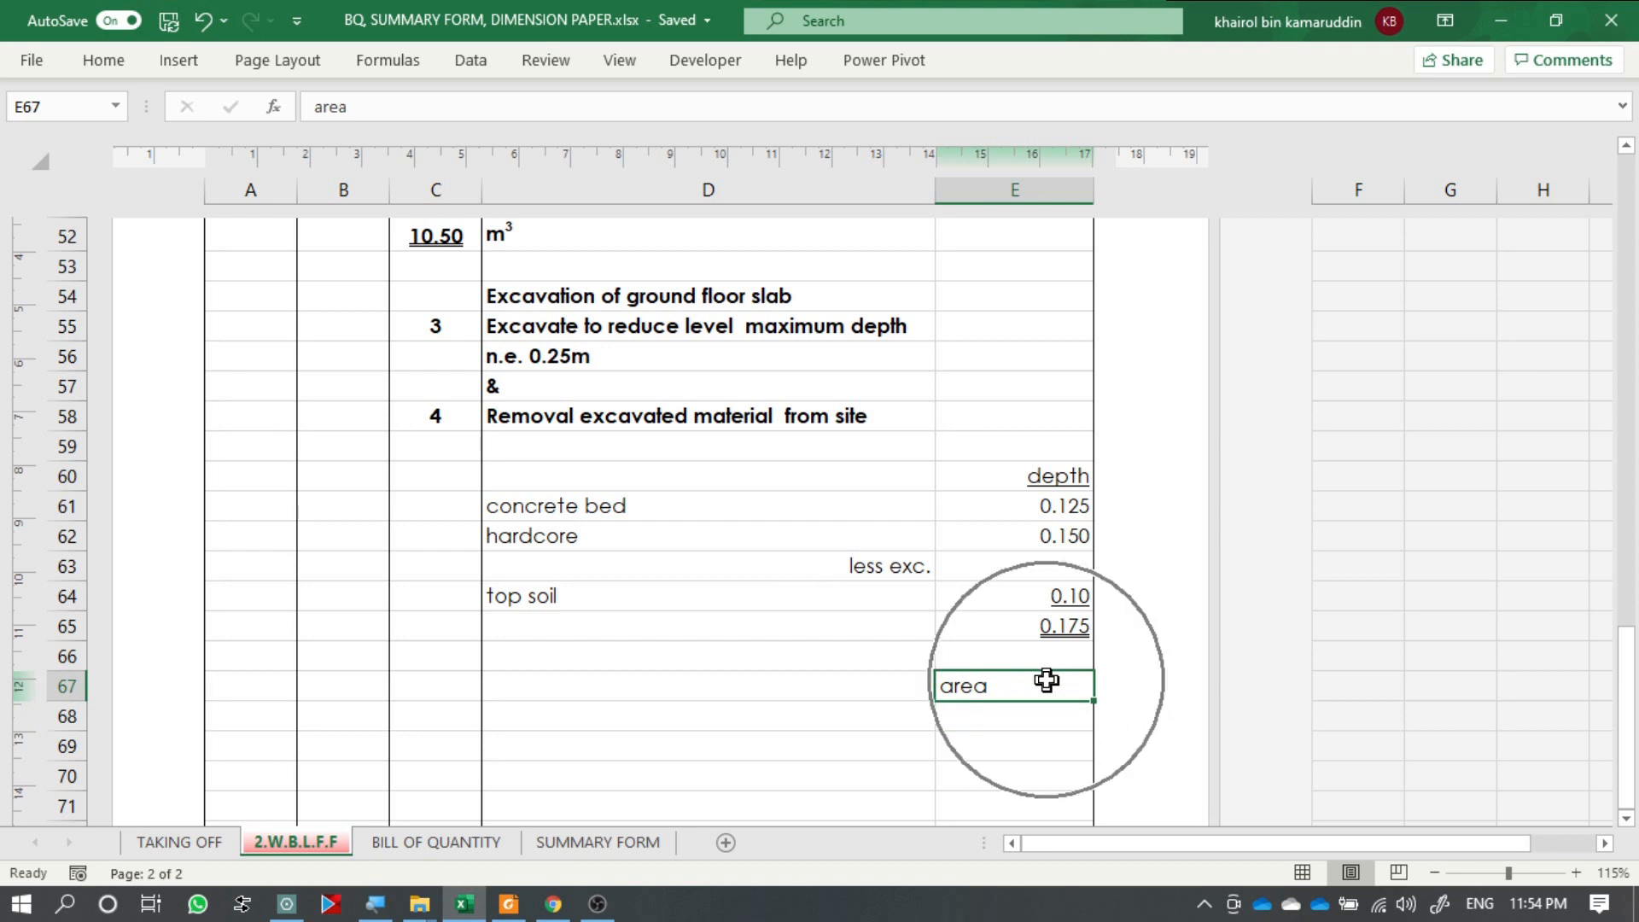
{"action": "left_click", "coordinate": [103, 60]}
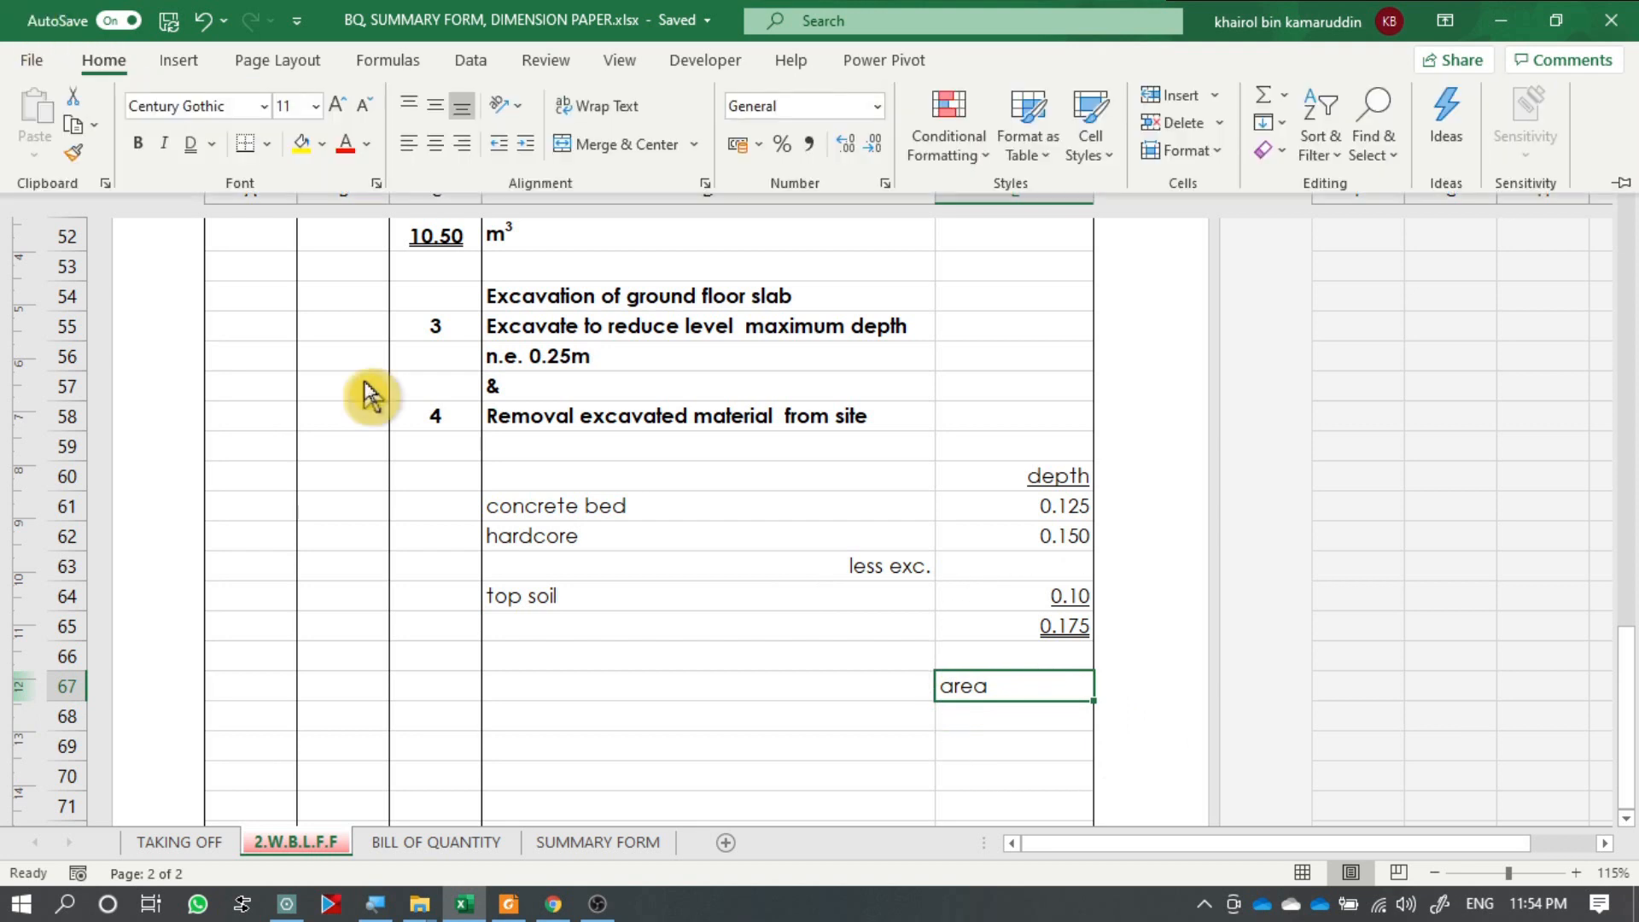
{"action": "left_click", "coordinate": [462, 144]}
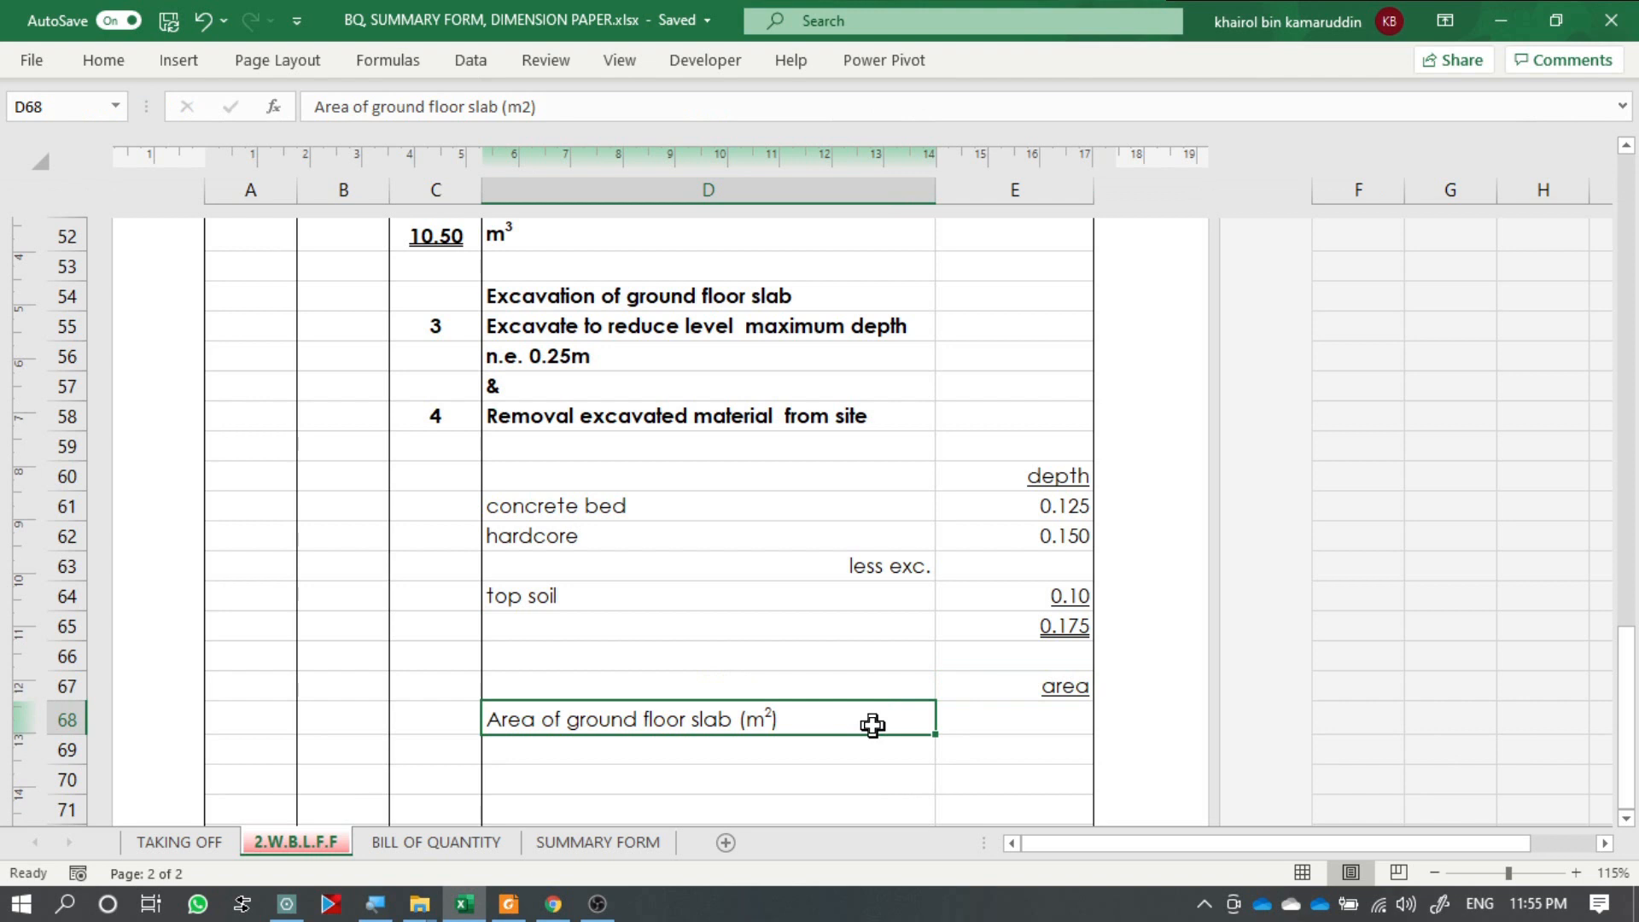
Link the ground floor slab area in E68 to the total top soil area in C39.
{"action": "left_click", "coordinate": [1041, 725]}
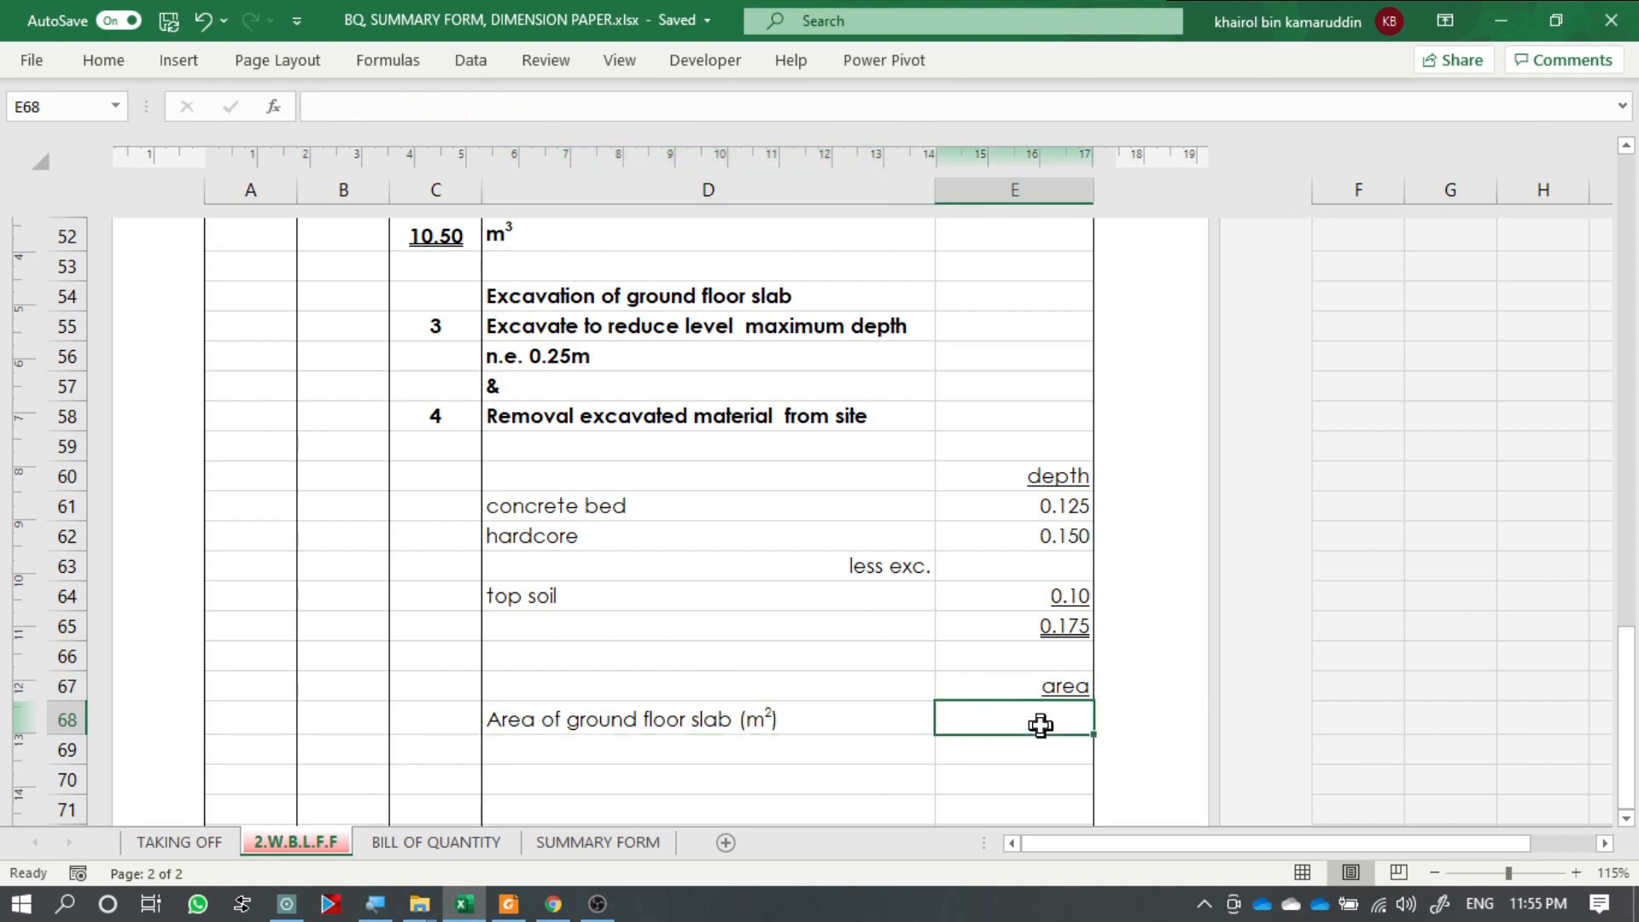
{"action": "type", "text": "="}
{"action": "scroll", "coordinate": [673, 560], "scroll_direction": "up", "scroll_amount": 15}
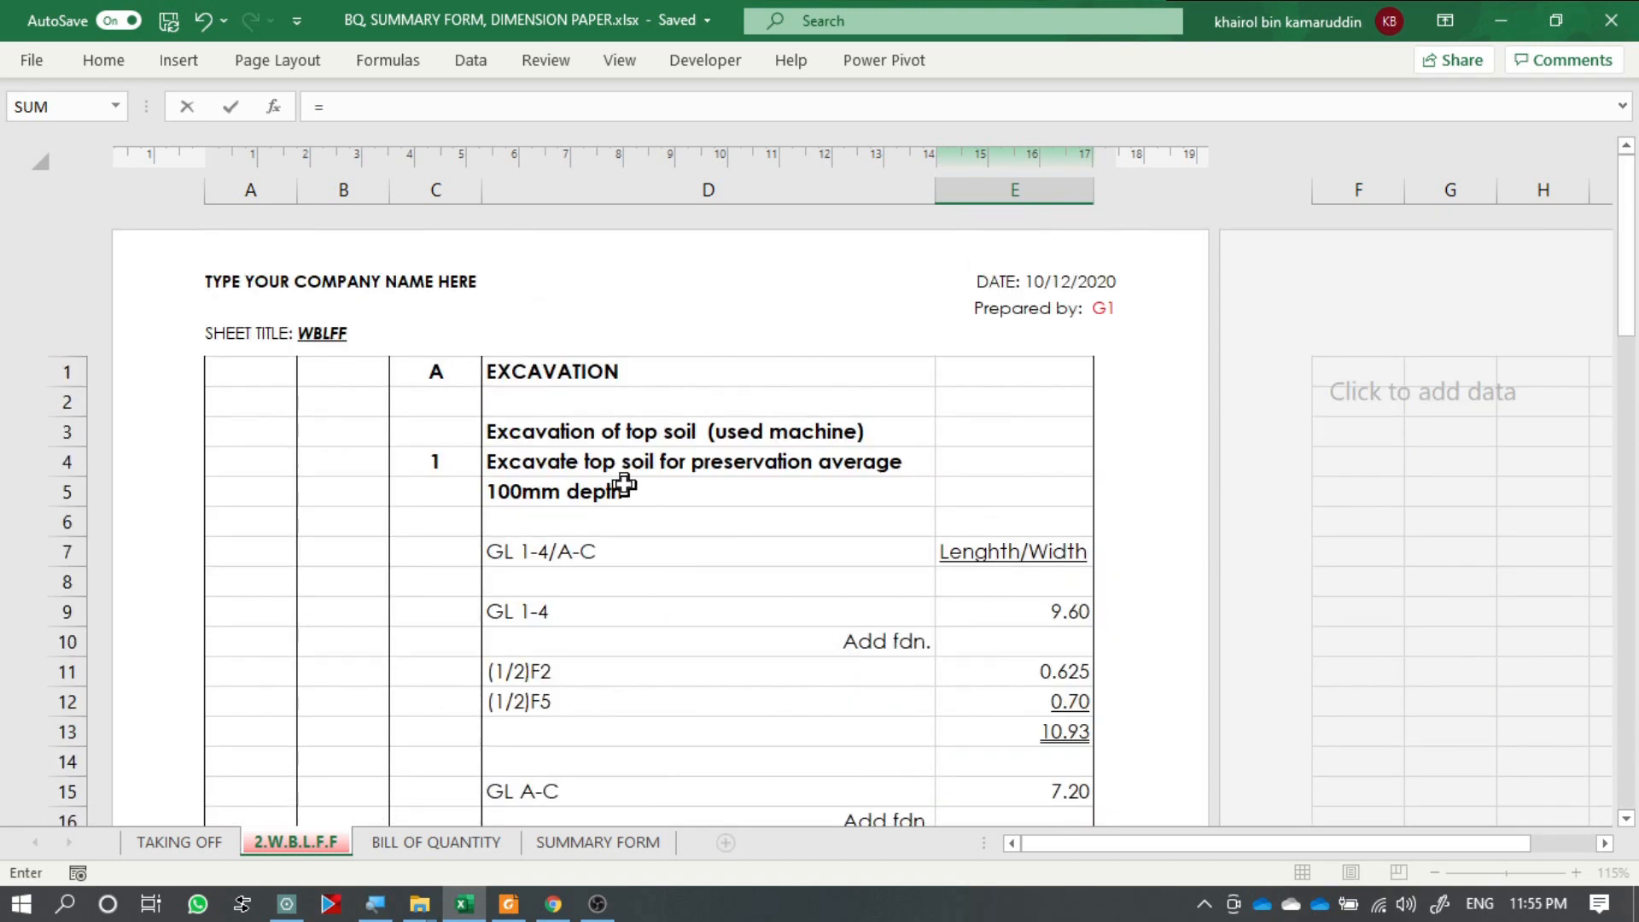
{"action": "scroll", "coordinate": [603, 504], "scroll_direction": "down", "scroll_amount": 8}
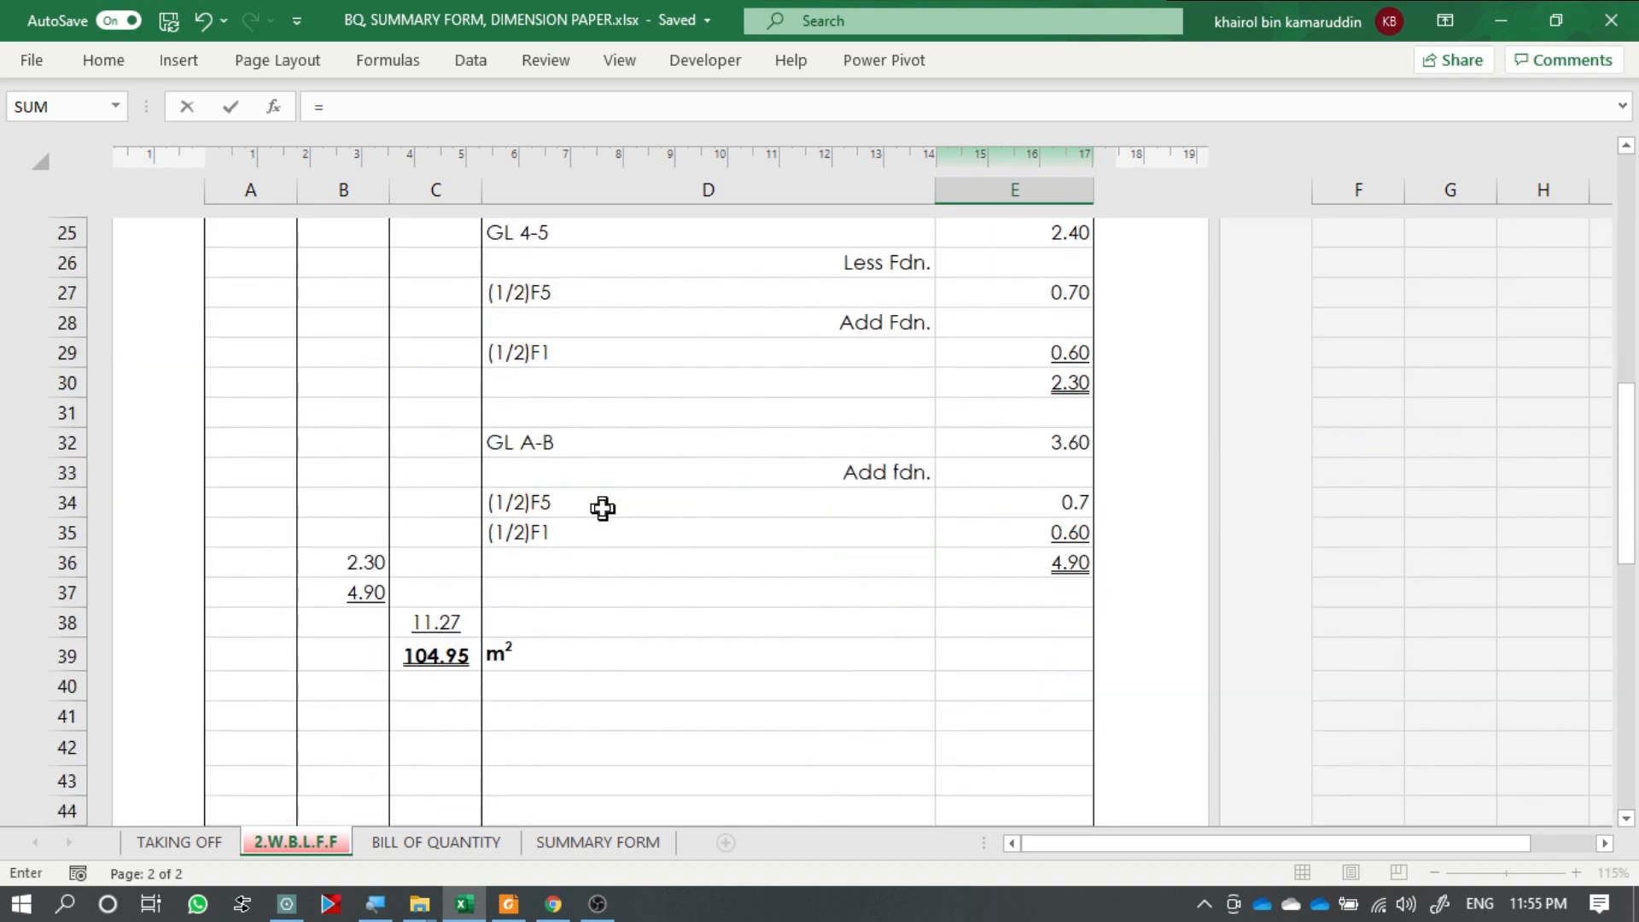
{"action": "left_click", "coordinate": [428, 663]}
{"action": "key", "text": "Return"}
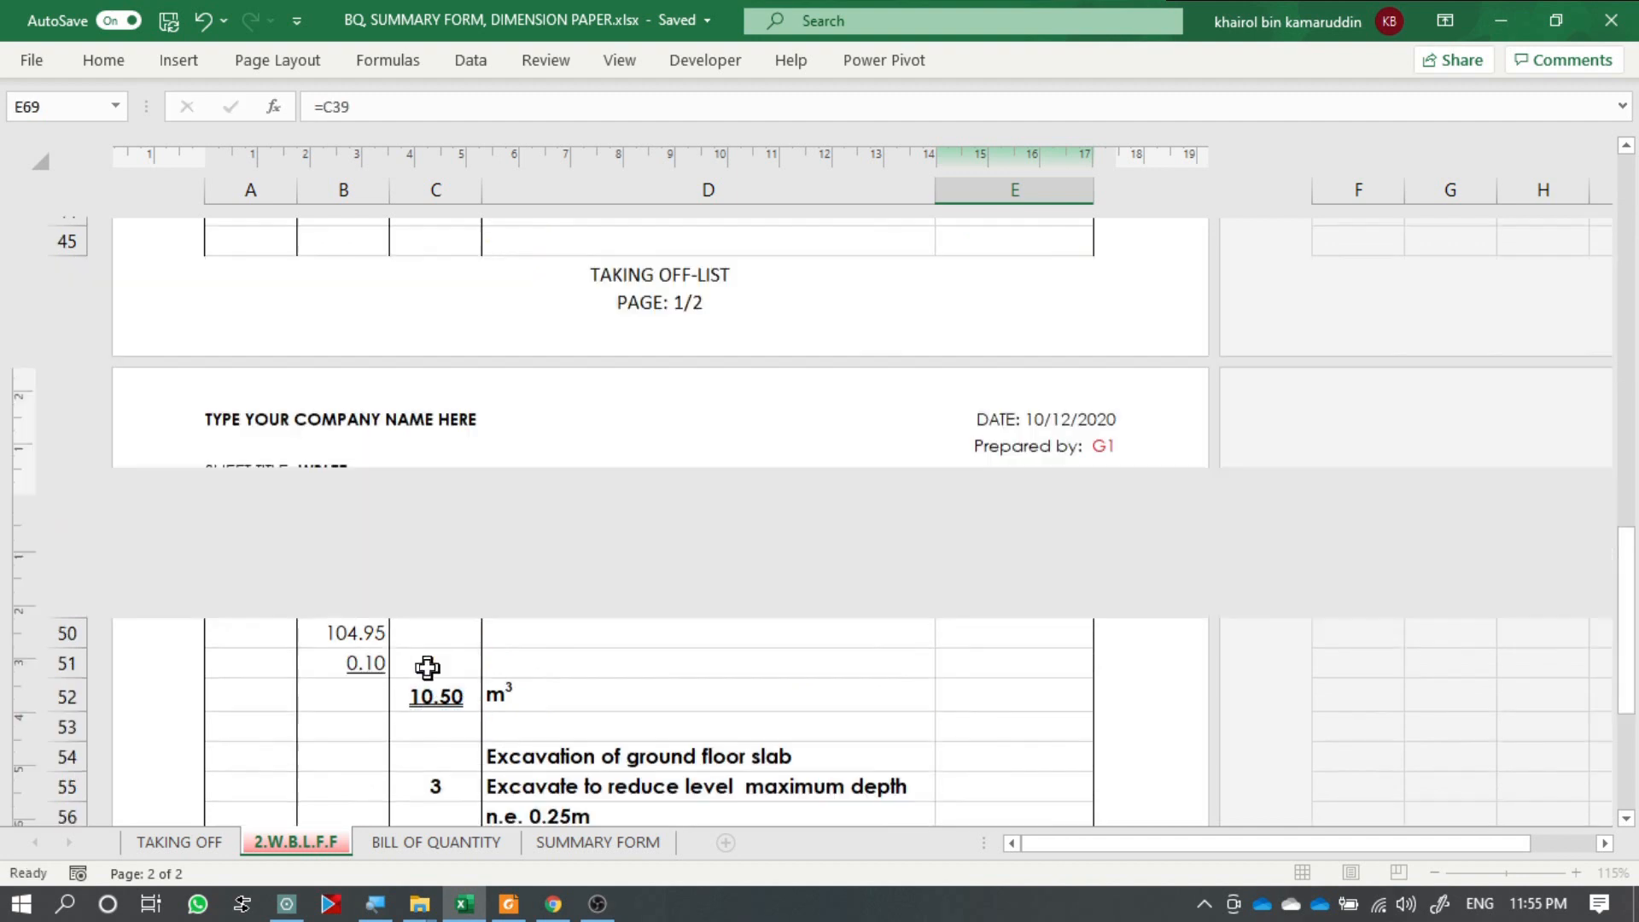
Link B68 in the dimension column to the net excavation depth in E65.
{"action": "left_click", "coordinate": [363, 694]}
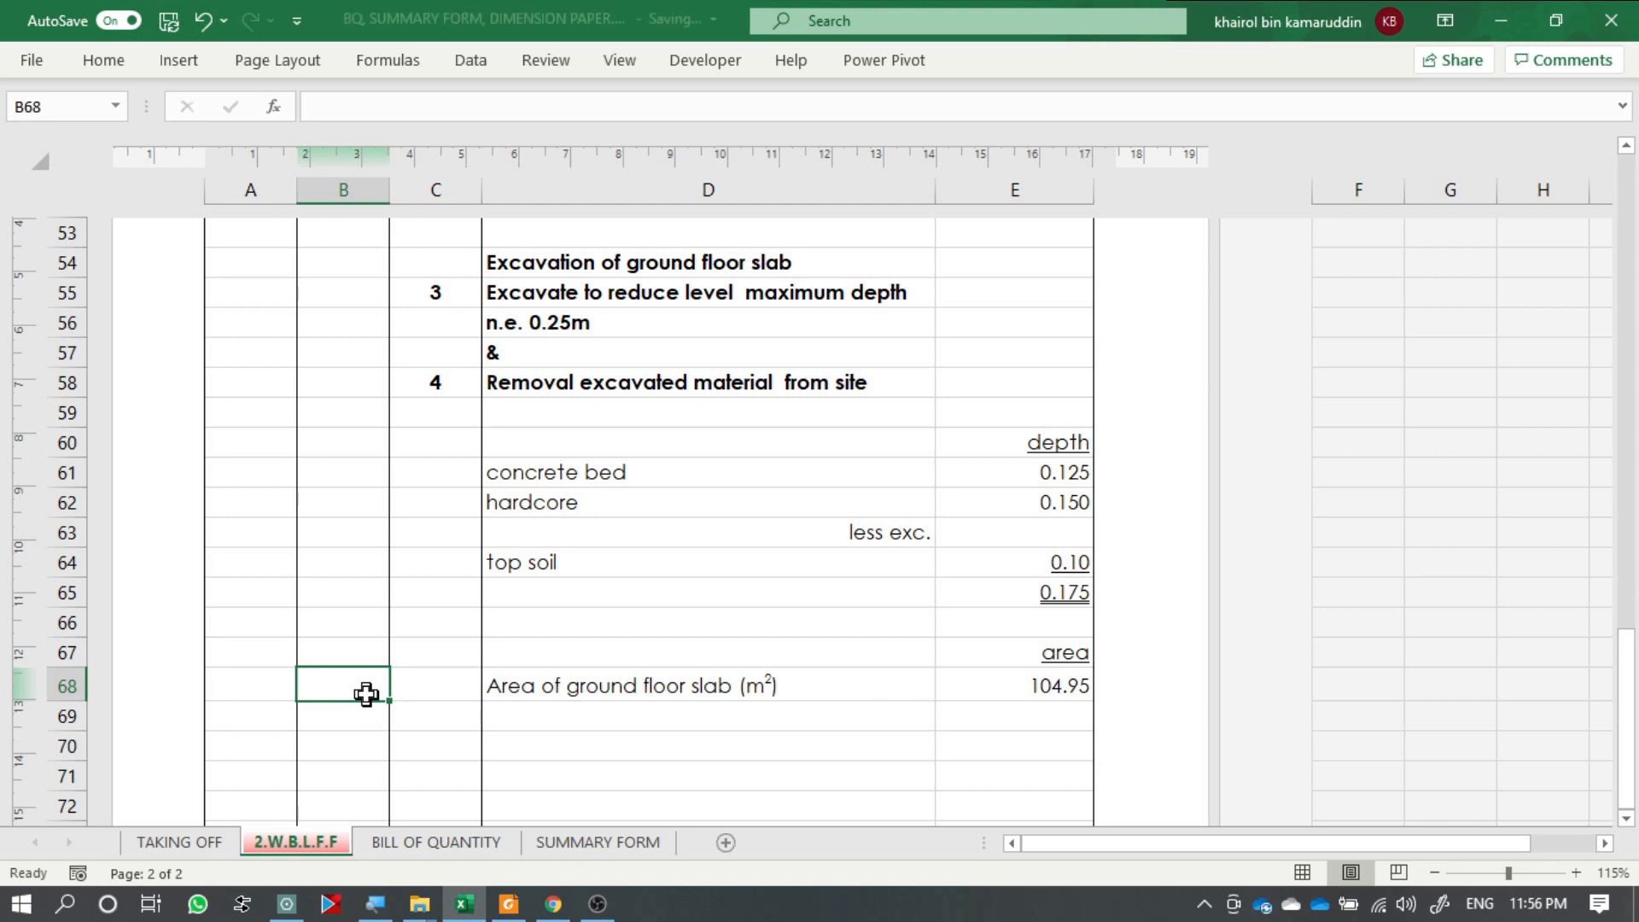
{"action": "type", "text": "="}
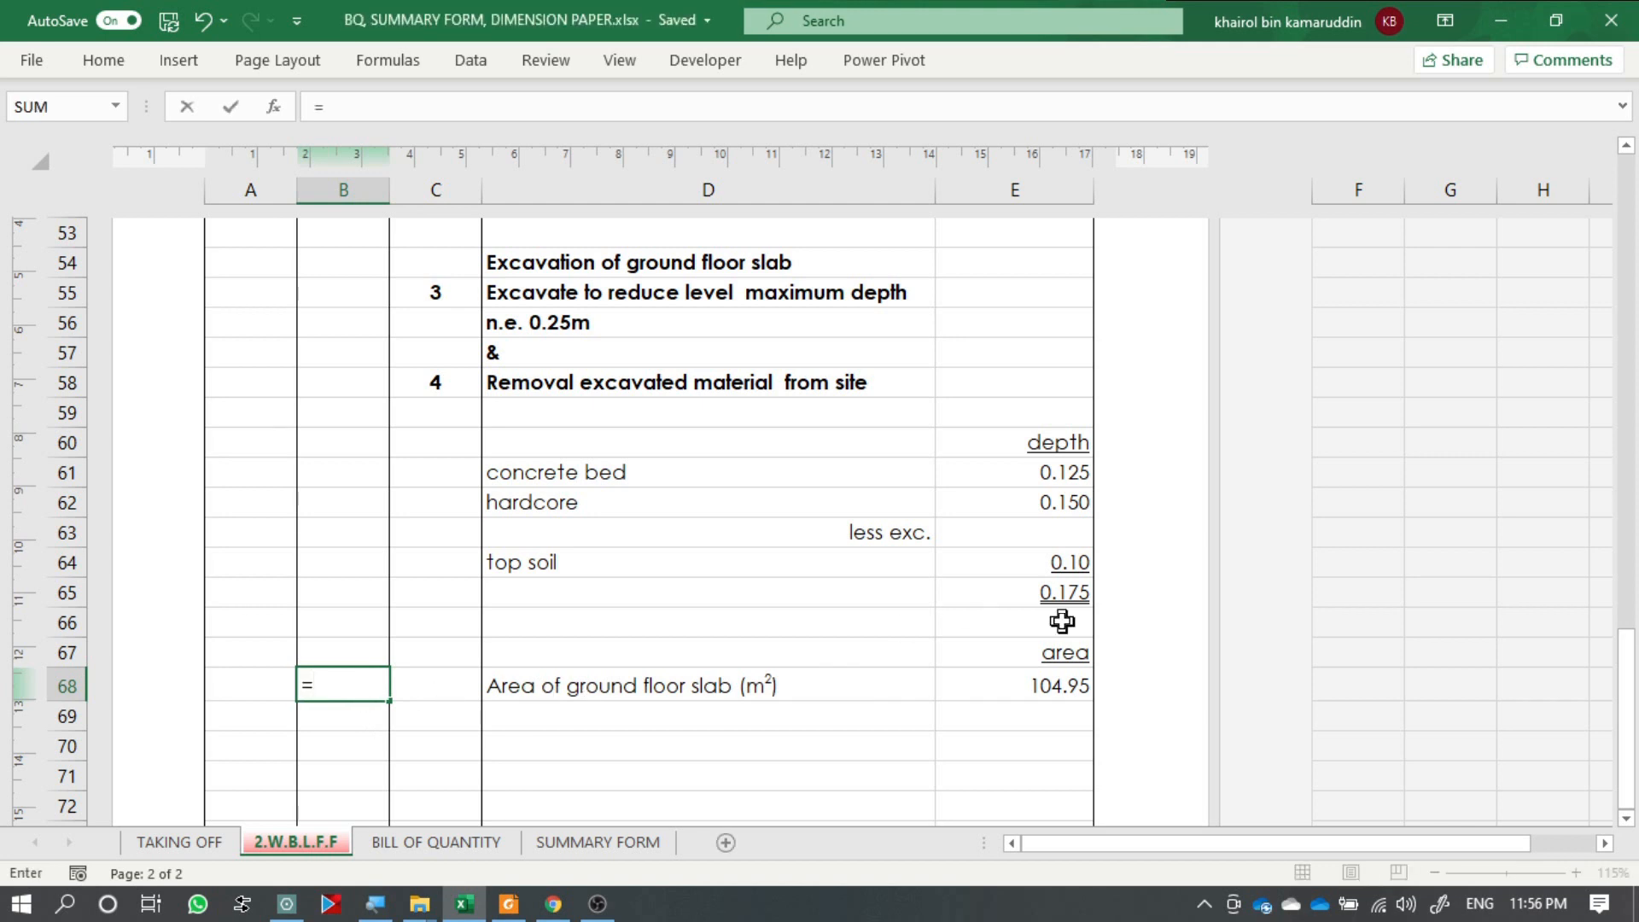
{"action": "left_click", "coordinate": [1063, 594]}
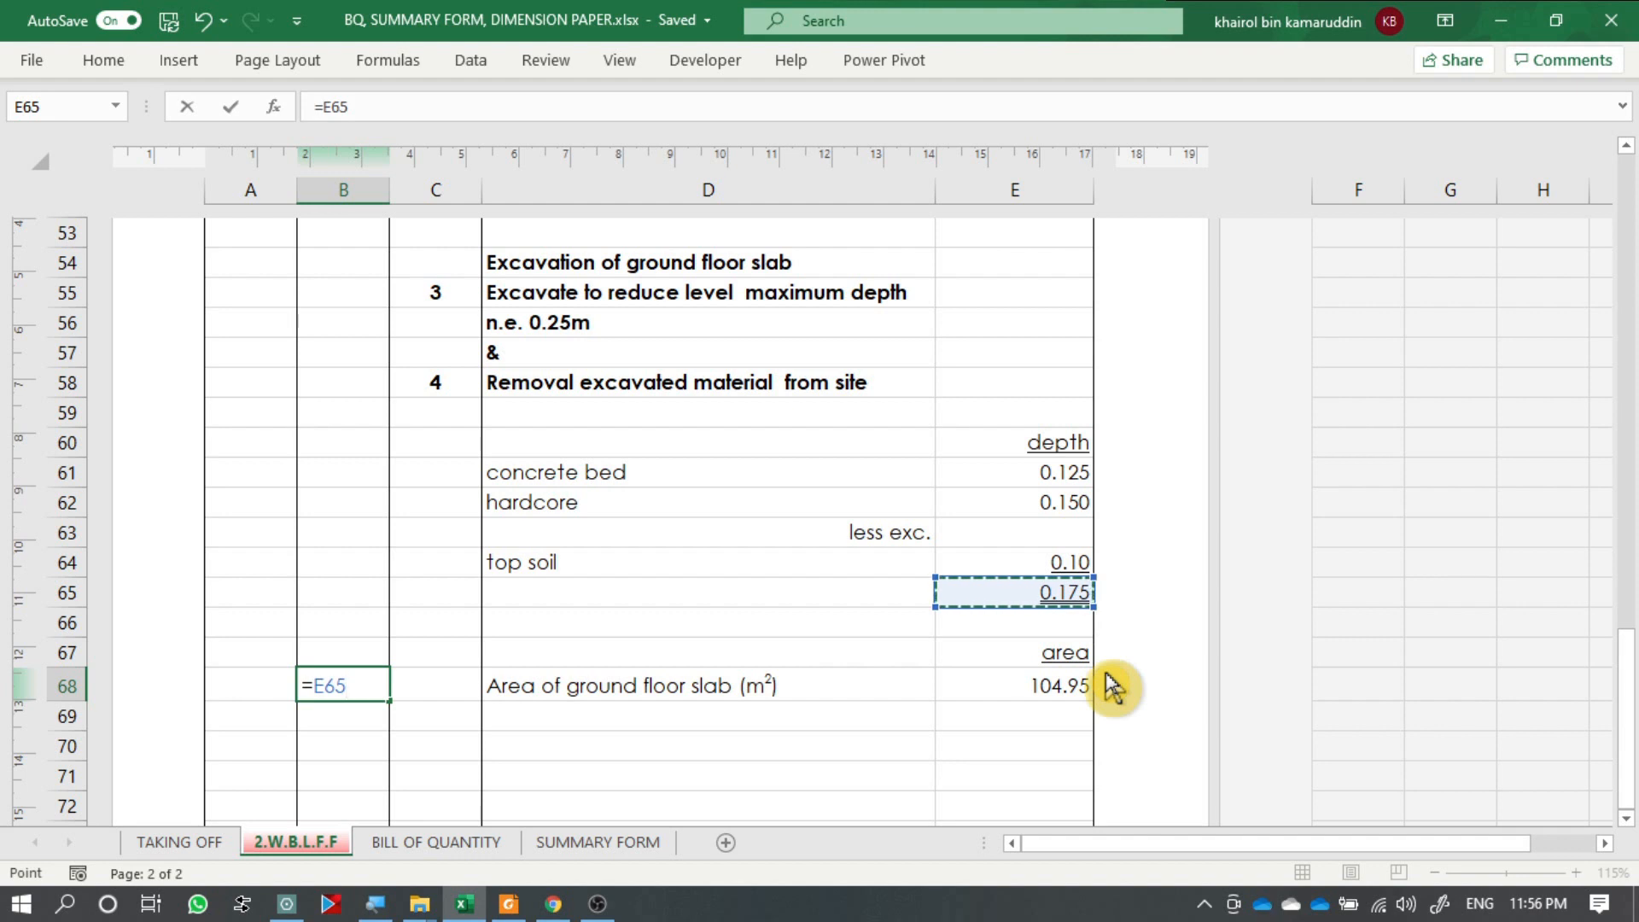
{"action": "key", "text": "Return"}
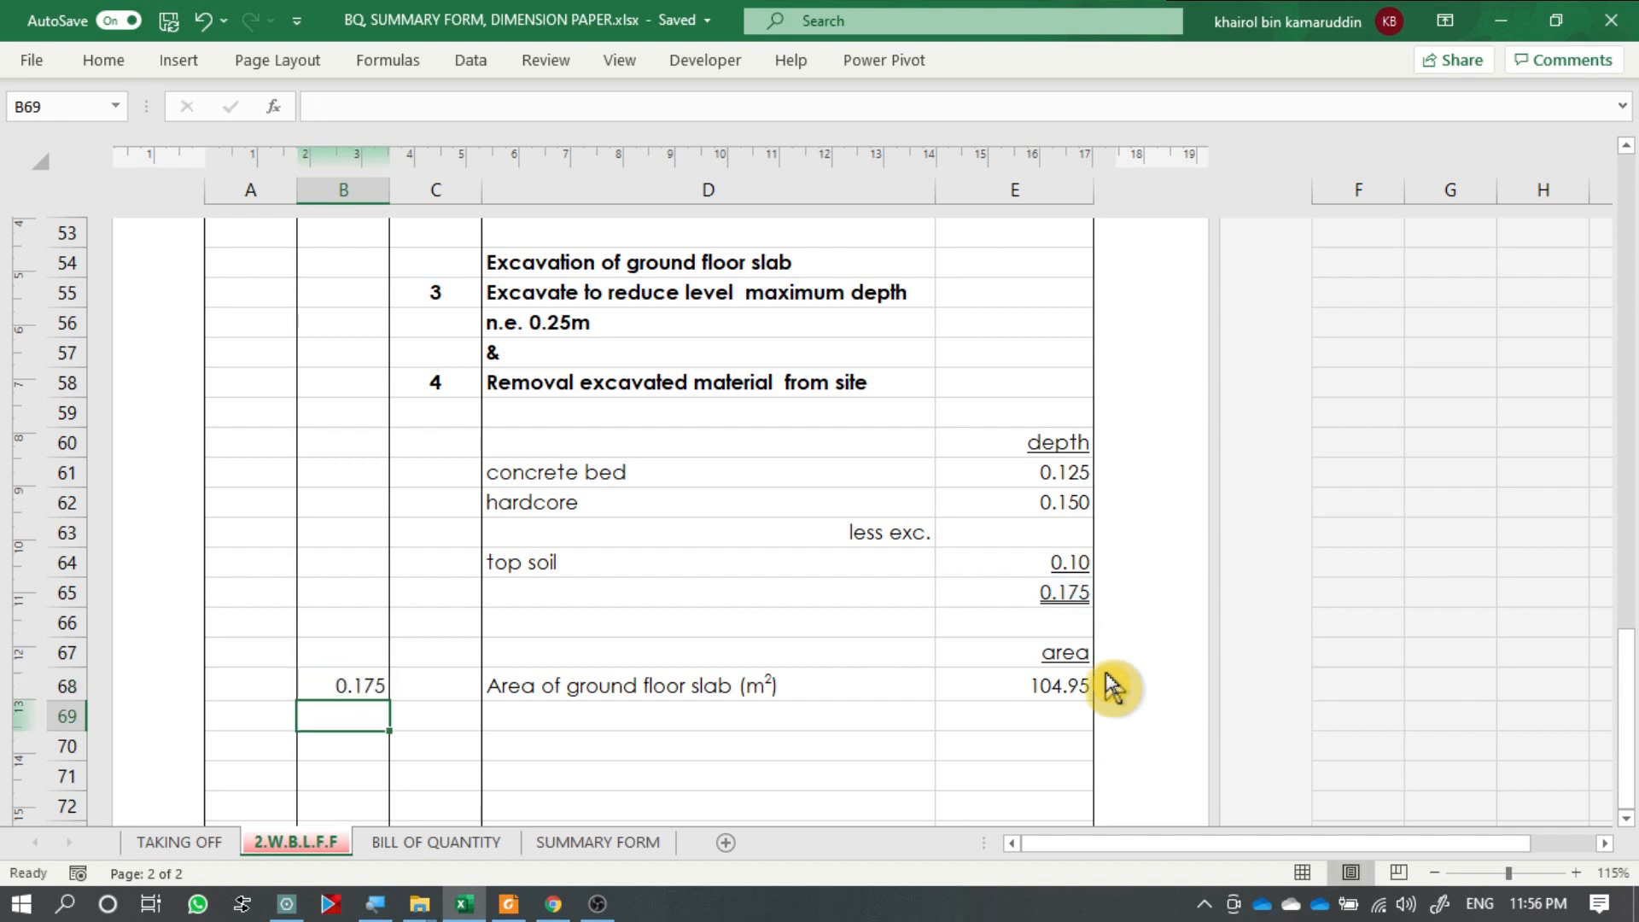
Link B69 in the dimension column to the ground floor slab area in E68.
{"action": "type", "text": "="}
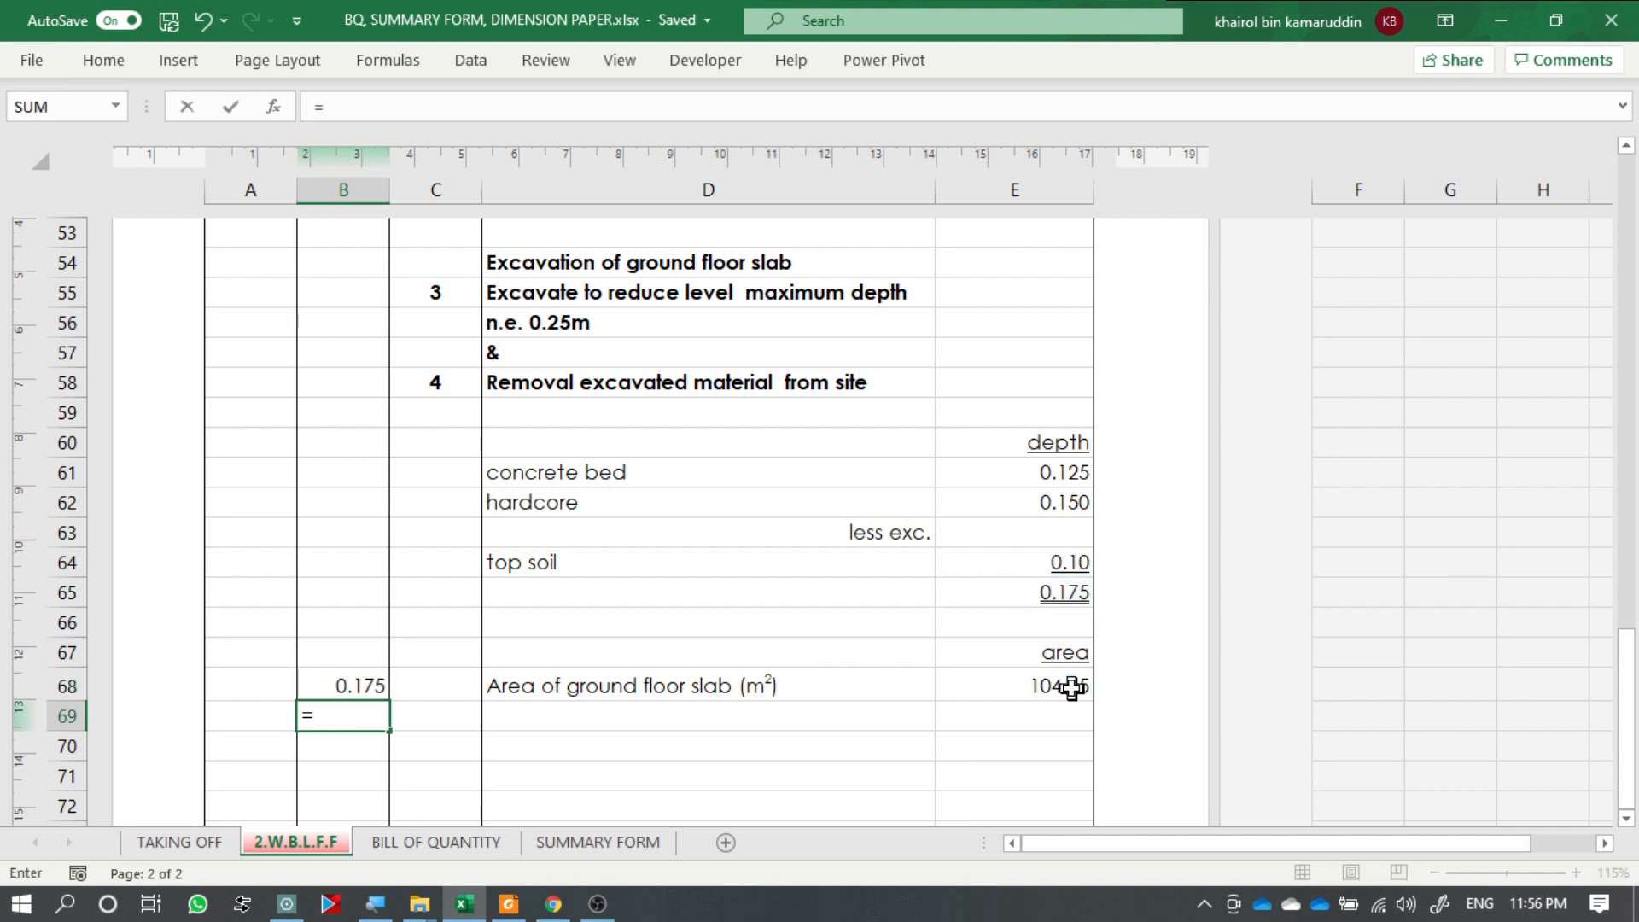
{"action": "left_click", "coordinate": [1068, 687]}
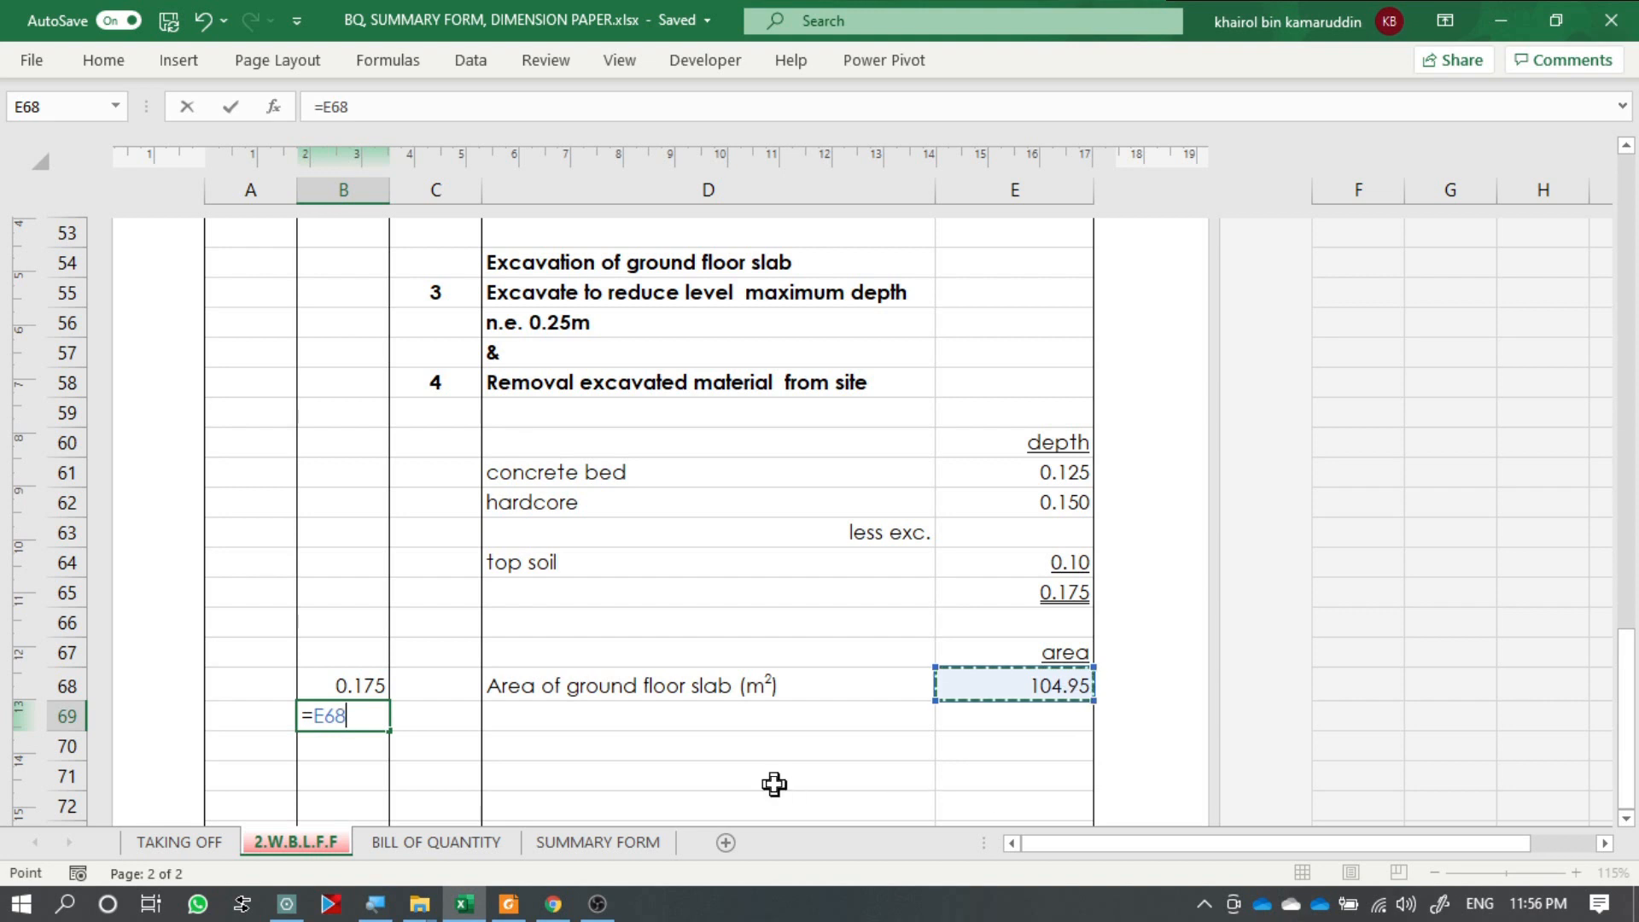
{"action": "key", "text": "Return"}
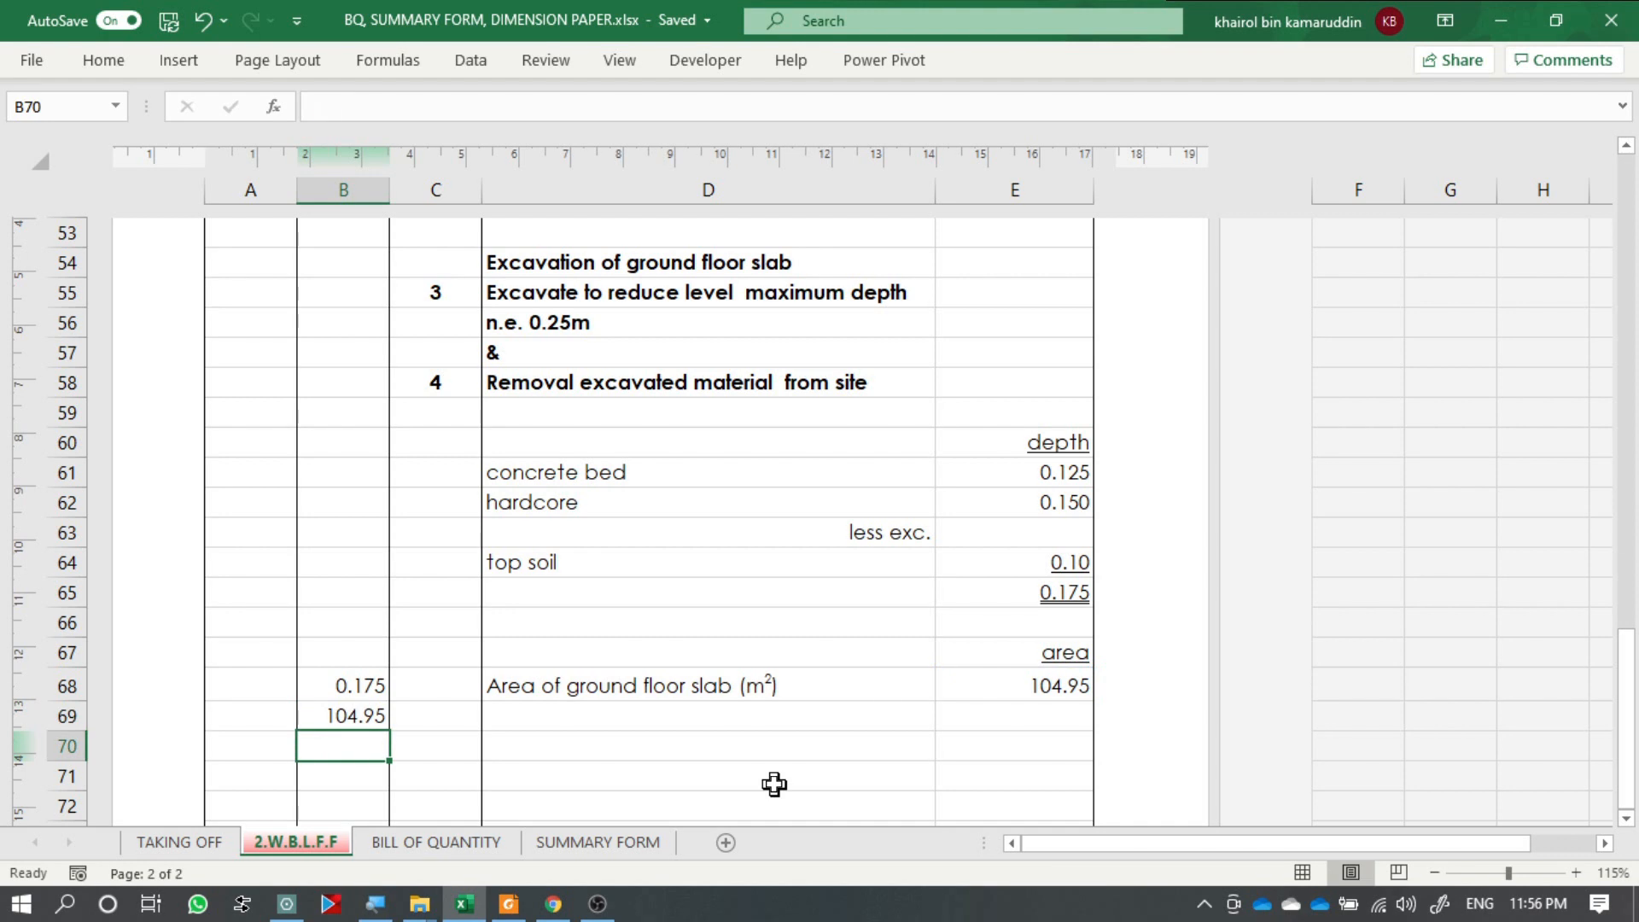
Underline B69 and calculate the slab excavation volume in C70 as B68 times B69, bold and double-underlined.
{"action": "left_click", "coordinate": [442, 748]}
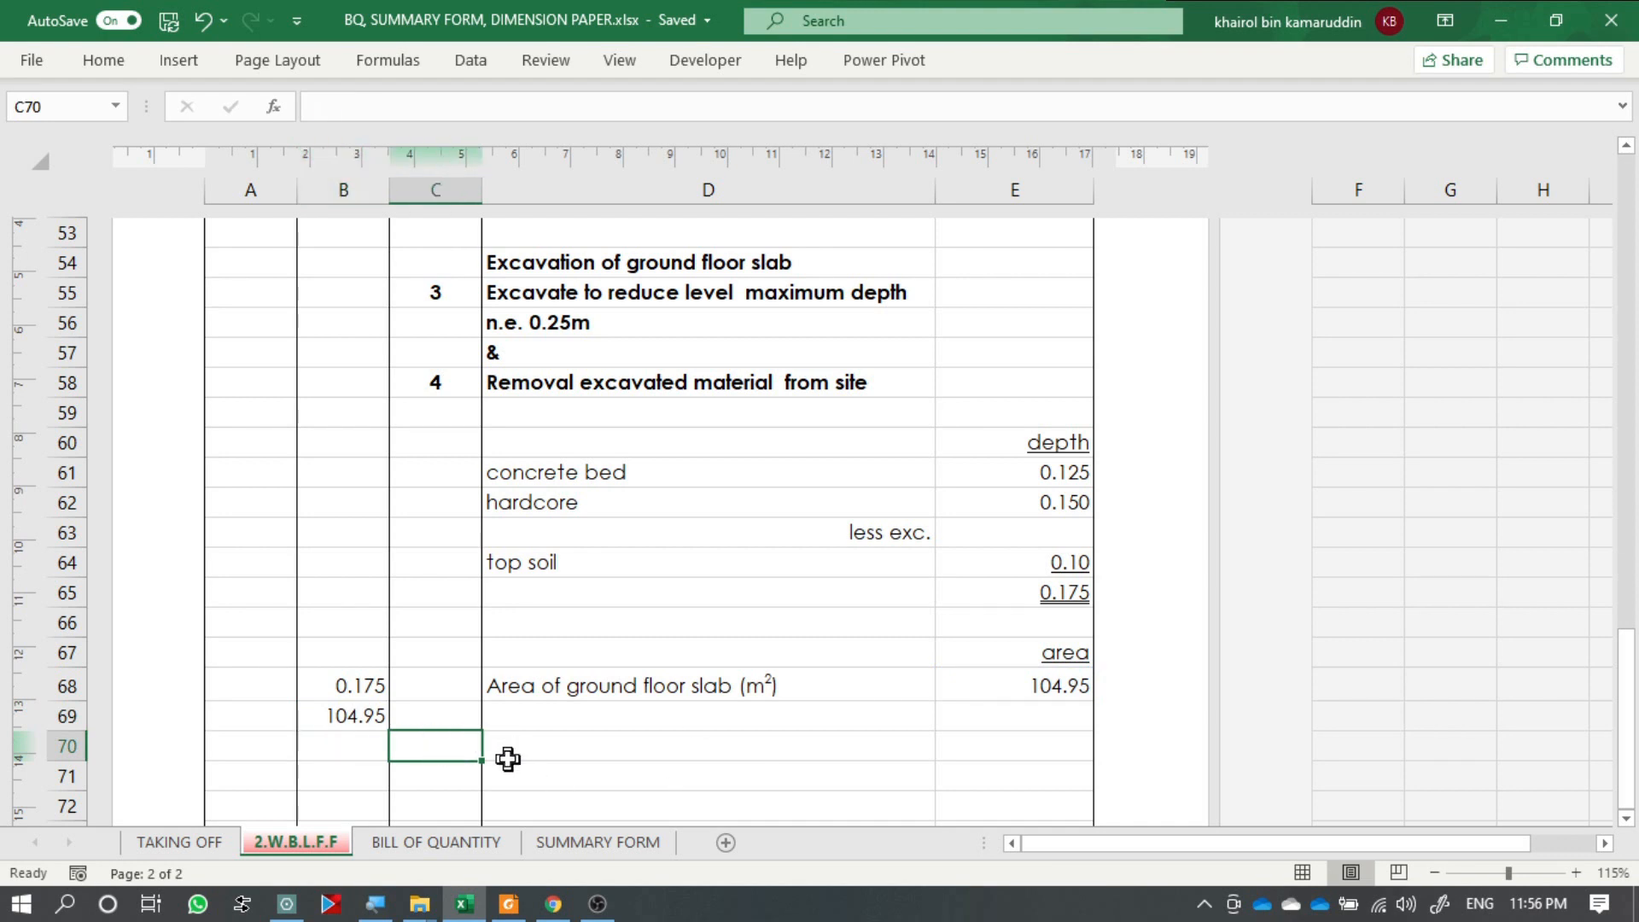
{"action": "type", "text": "="}
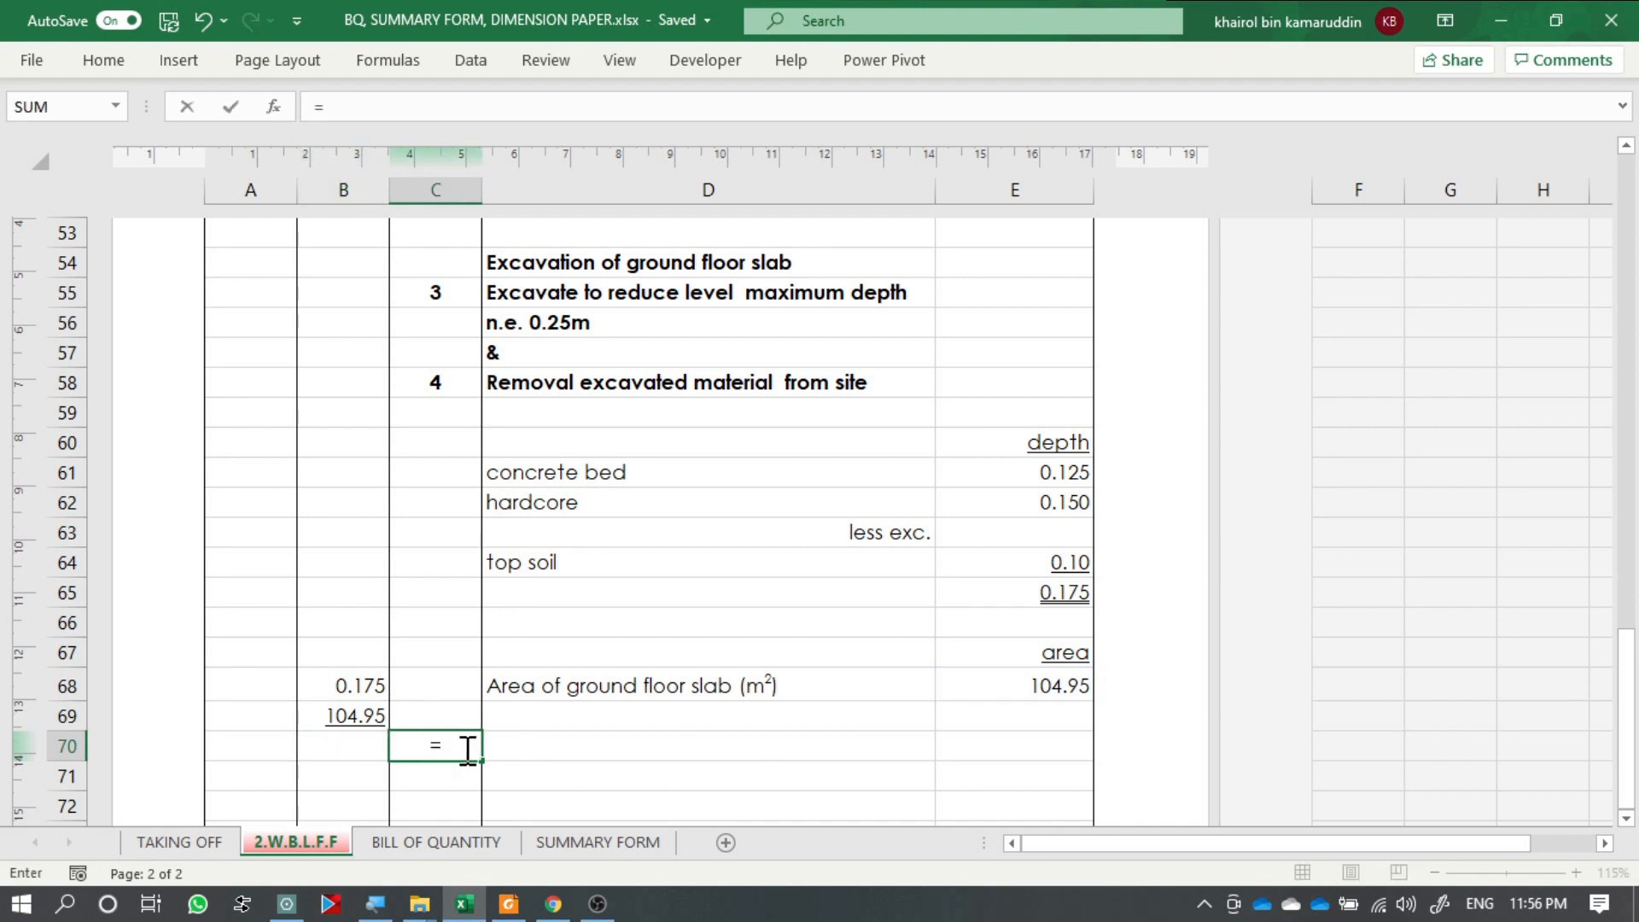
{"action": "left_click", "coordinate": [359, 684]}
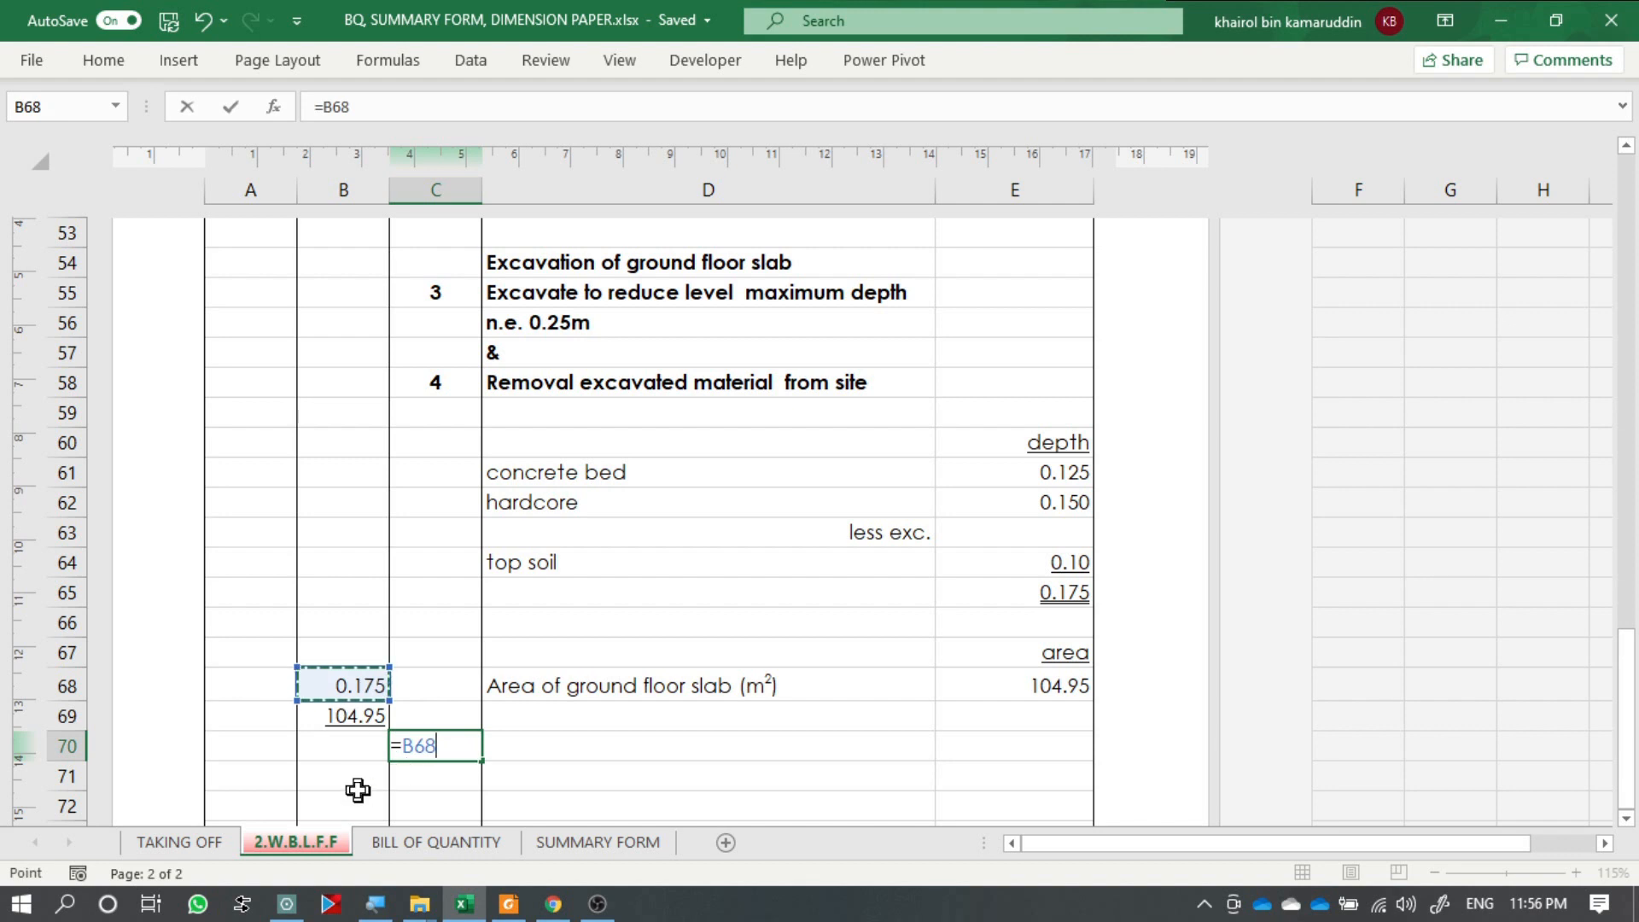
{"action": "type", "text": "*"}
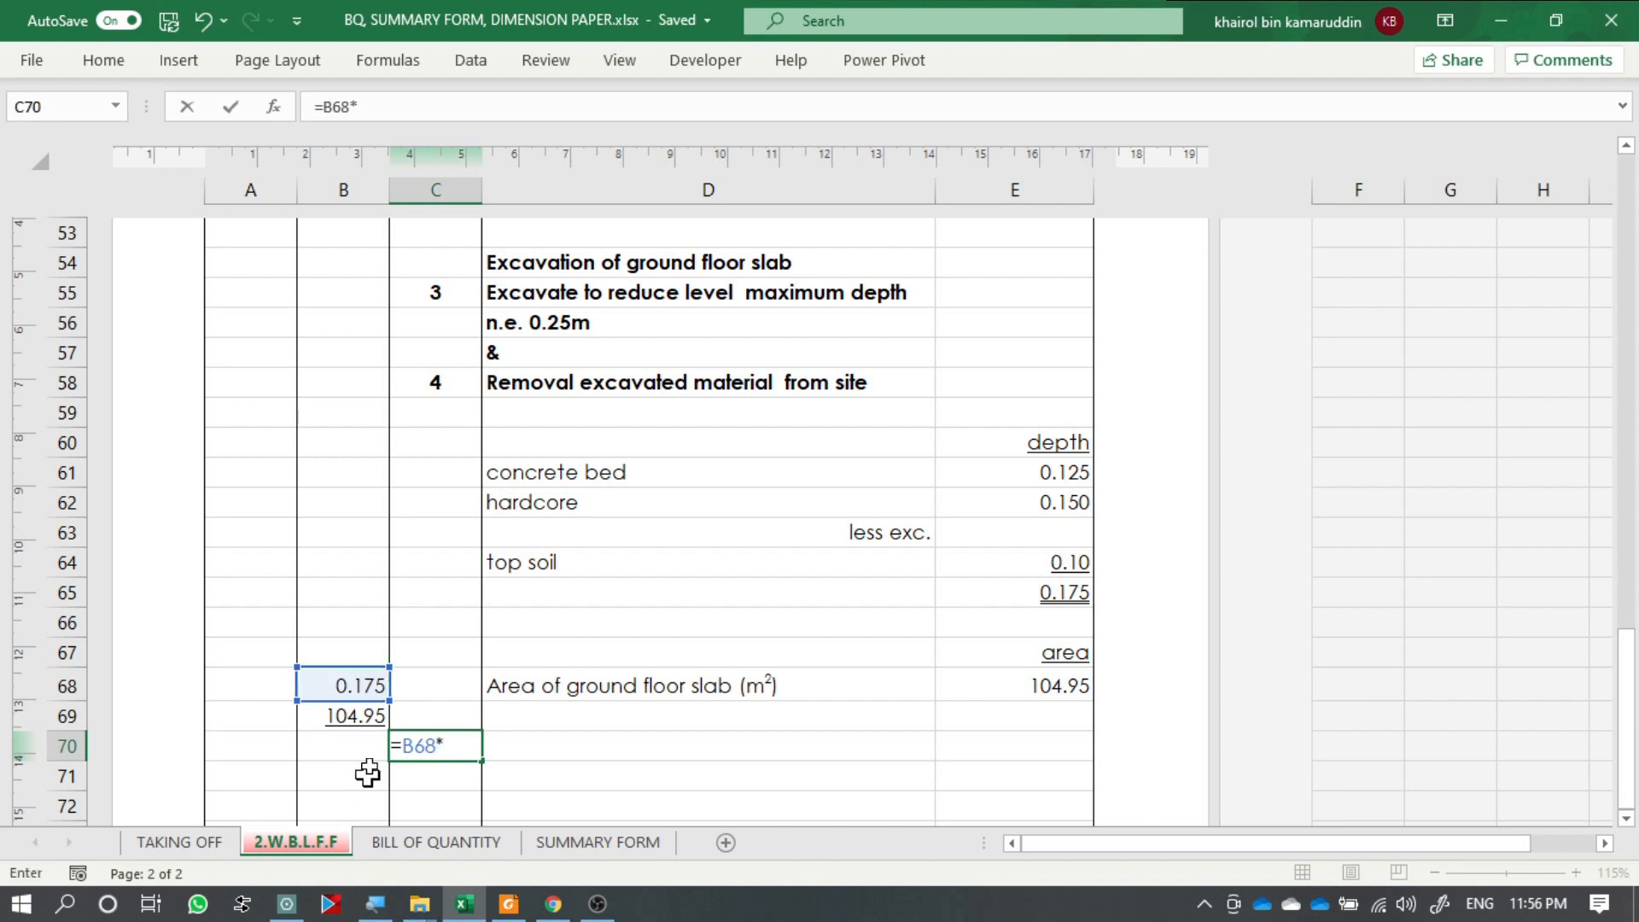
{"action": "left_click", "coordinate": [359, 719]}
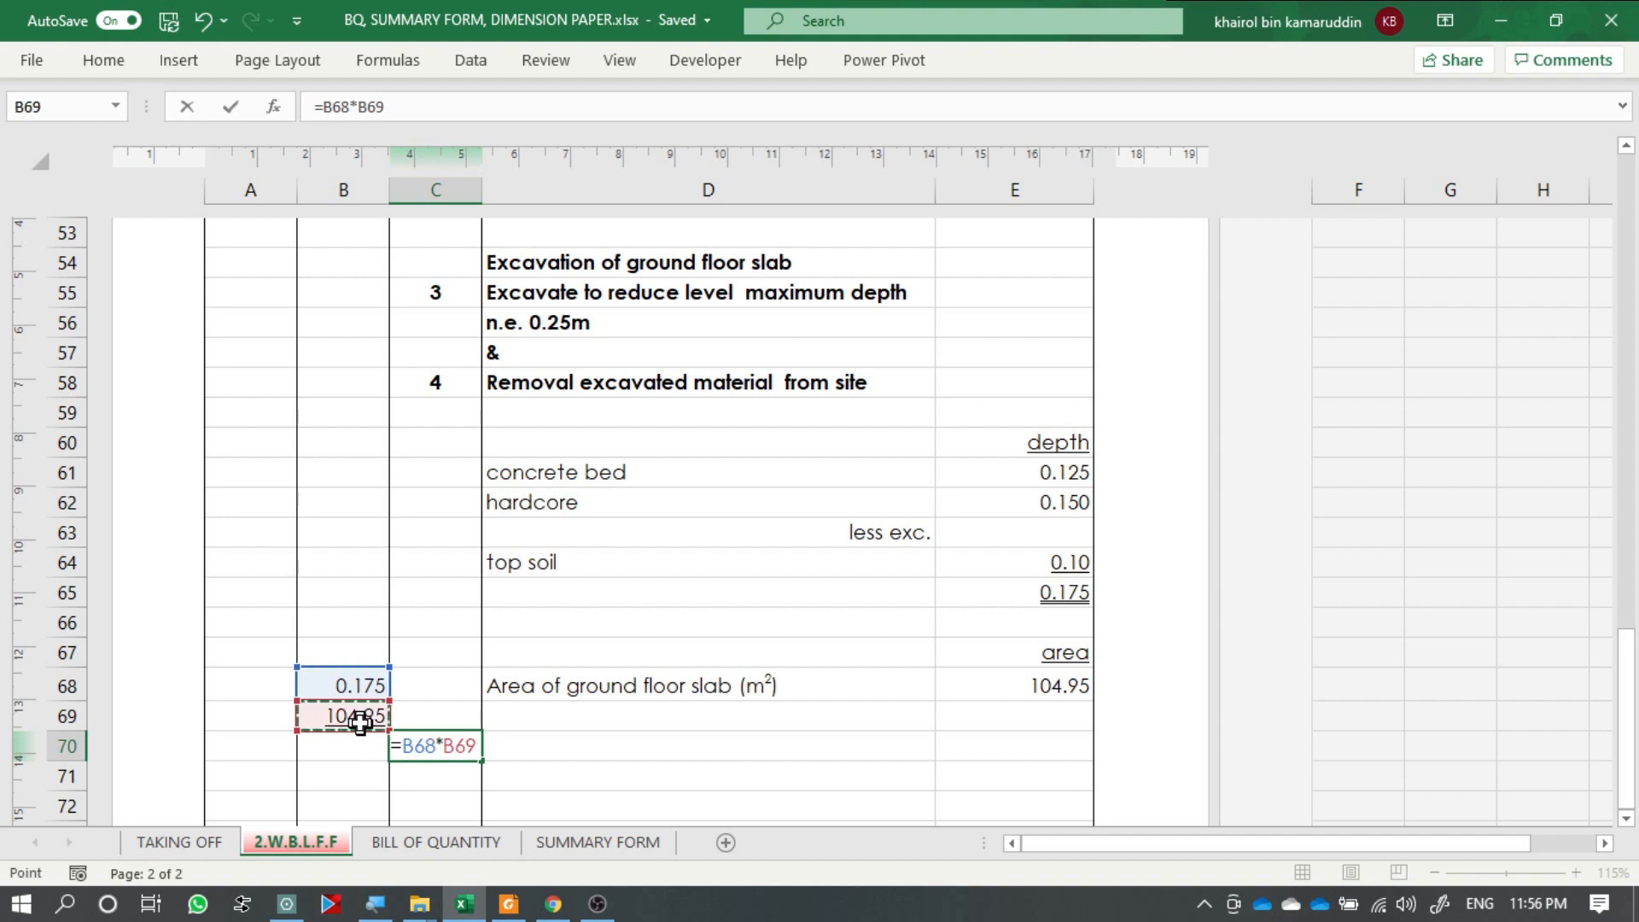
{"action": "key", "text": "Return"}
{"action": "key", "text": "Up"}
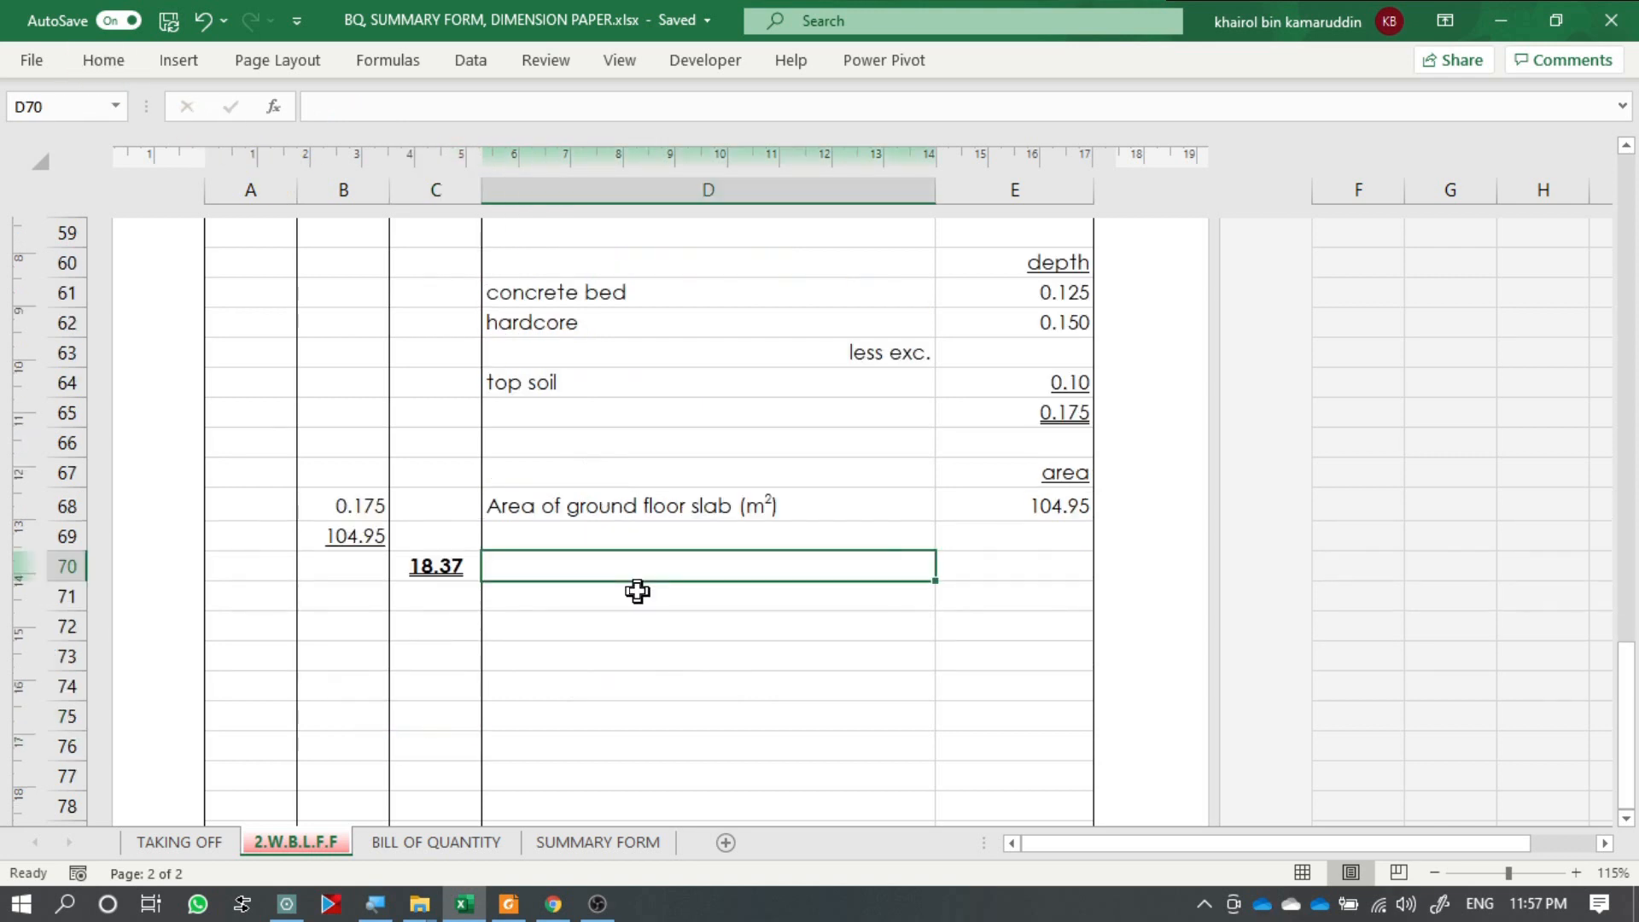
Copy the bold m3 unit with its superscript from D52 to D70 beside the slab excavation volume.
{"action": "scroll", "coordinate": [638, 591], "scroll_direction": "up", "scroll_amount": 2}
{"action": "scroll", "coordinate": [638, 592], "scroll_direction": "up", "scroll_amount": 4}
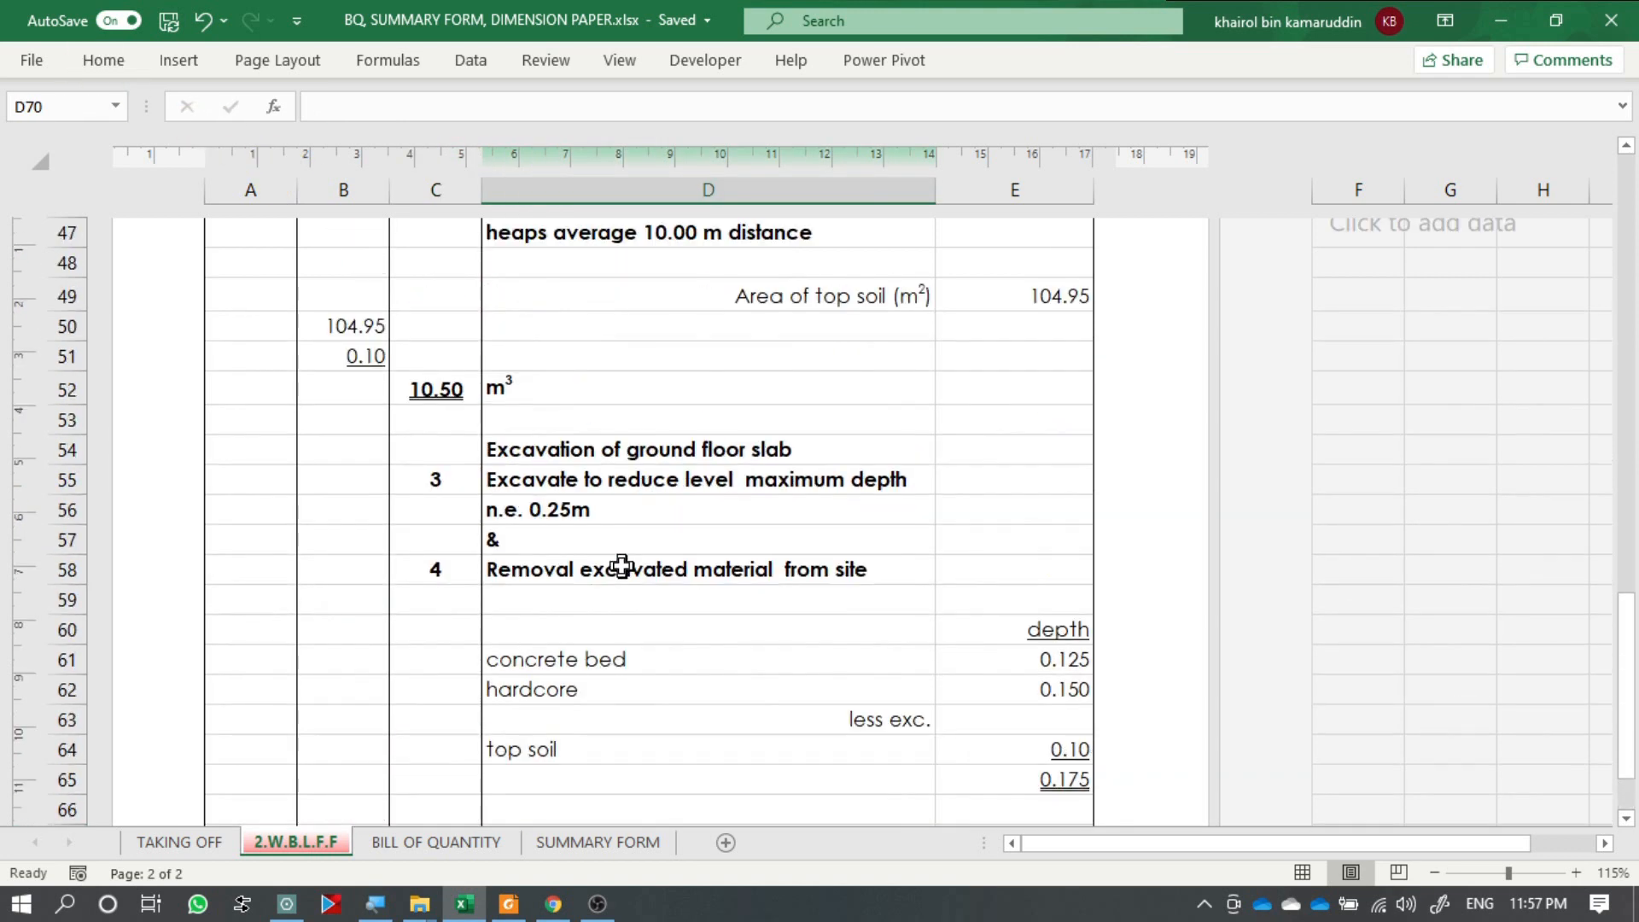
{"action": "left_click", "coordinate": [589, 717]}
{"action": "key", "text": "ctrl+c"}
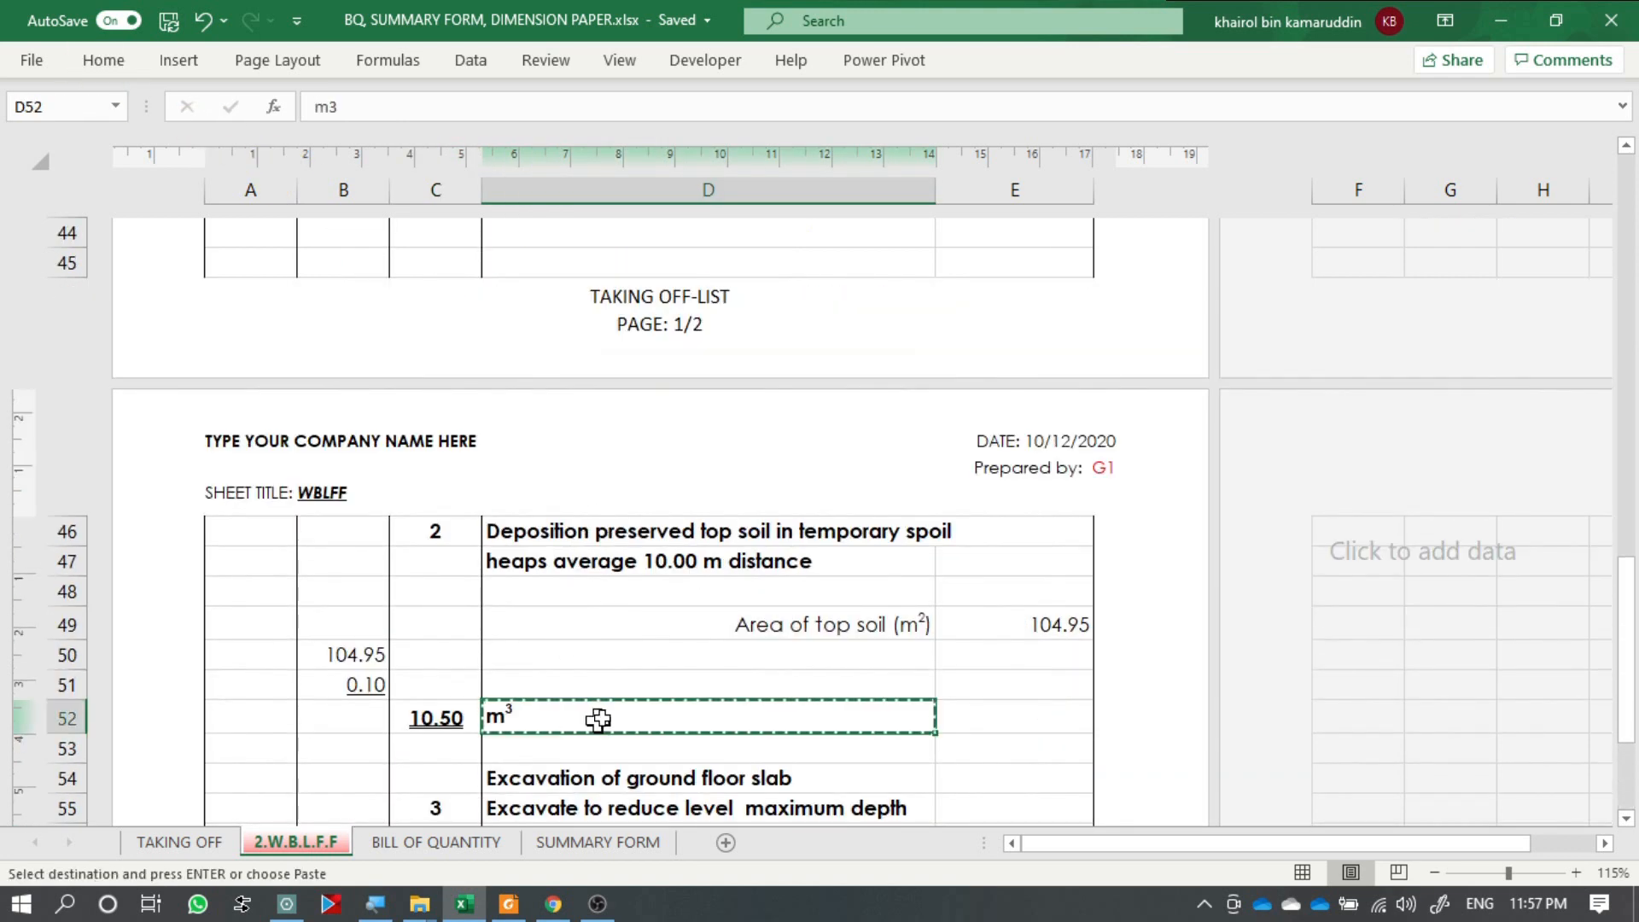
{"action": "scroll", "coordinate": [597, 720], "scroll_direction": "down", "scroll_amount": 5}
{"action": "left_click", "coordinate": [584, 575]}
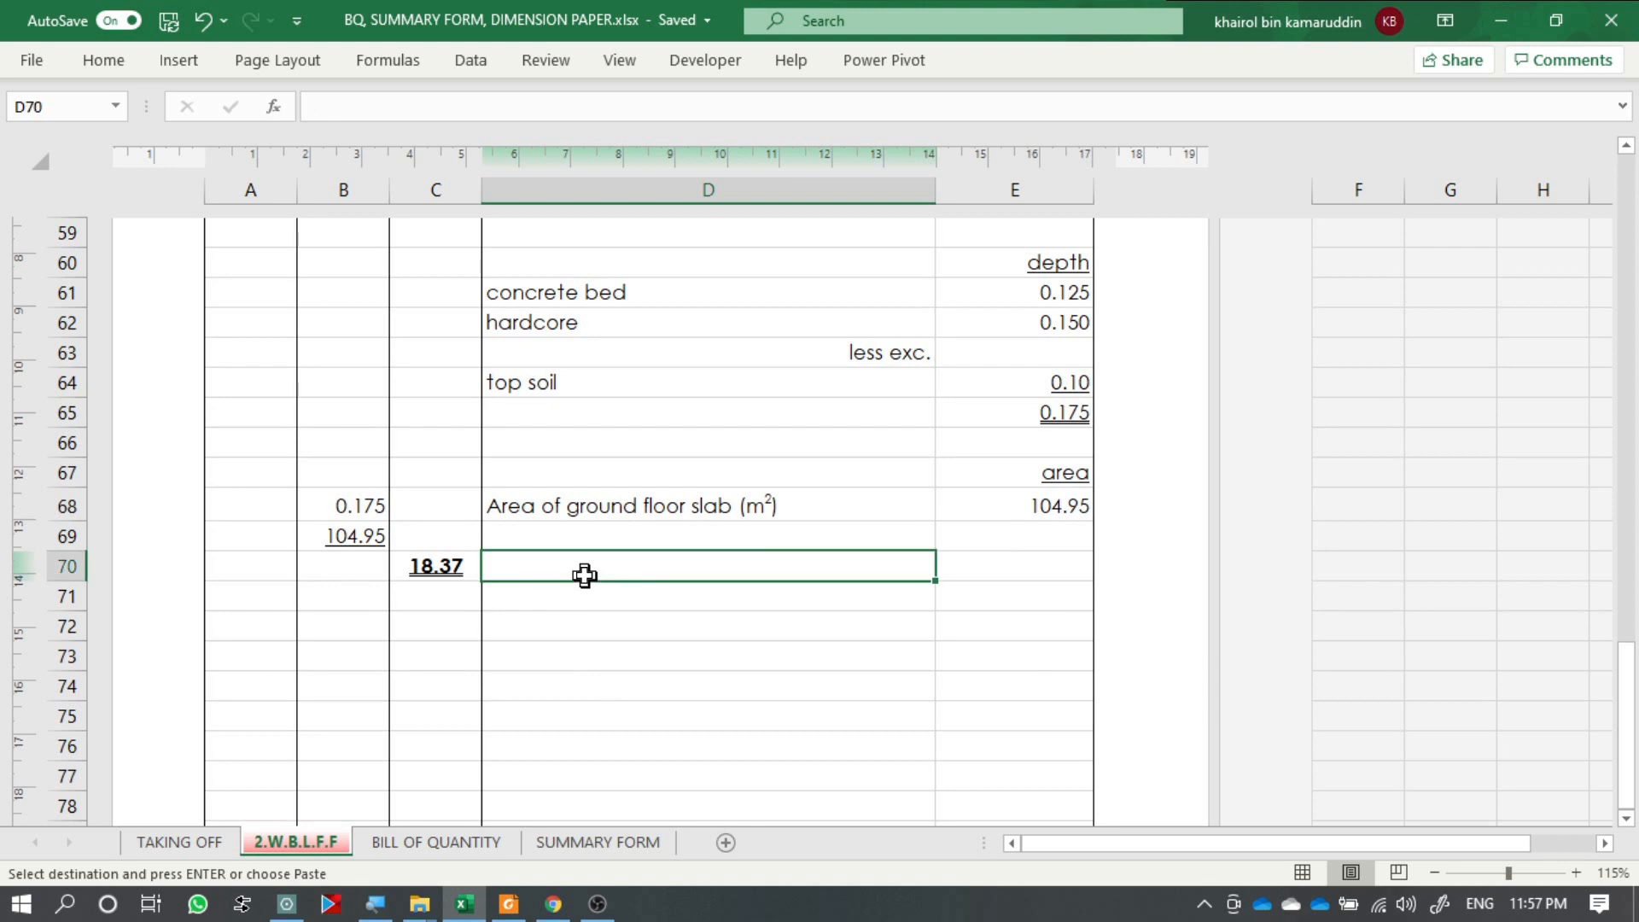
{"action": "key", "text": "ctrl+v"}
{"action": "left_click", "coordinate": [574, 624]}
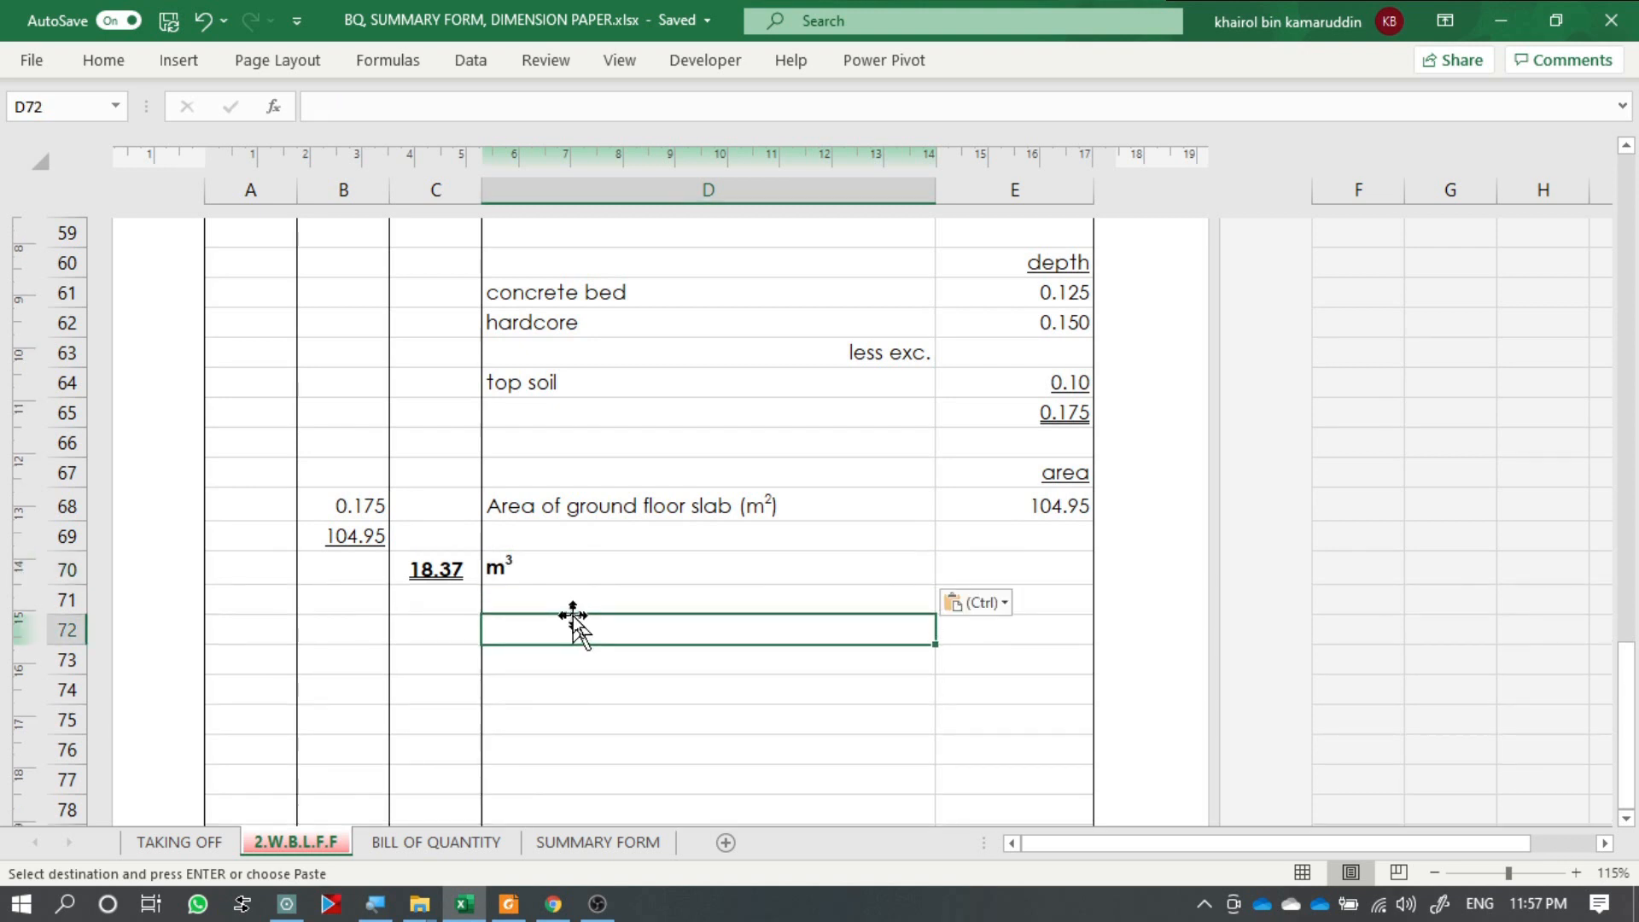
Underline the heading "Excavation of ground floor slab" in D54 and clear the copy selection.
{"action": "scroll", "coordinate": [448, 628], "scroll_direction": "up", "scroll_amount": 3}
{"action": "left_click", "coordinate": [615, 356]}
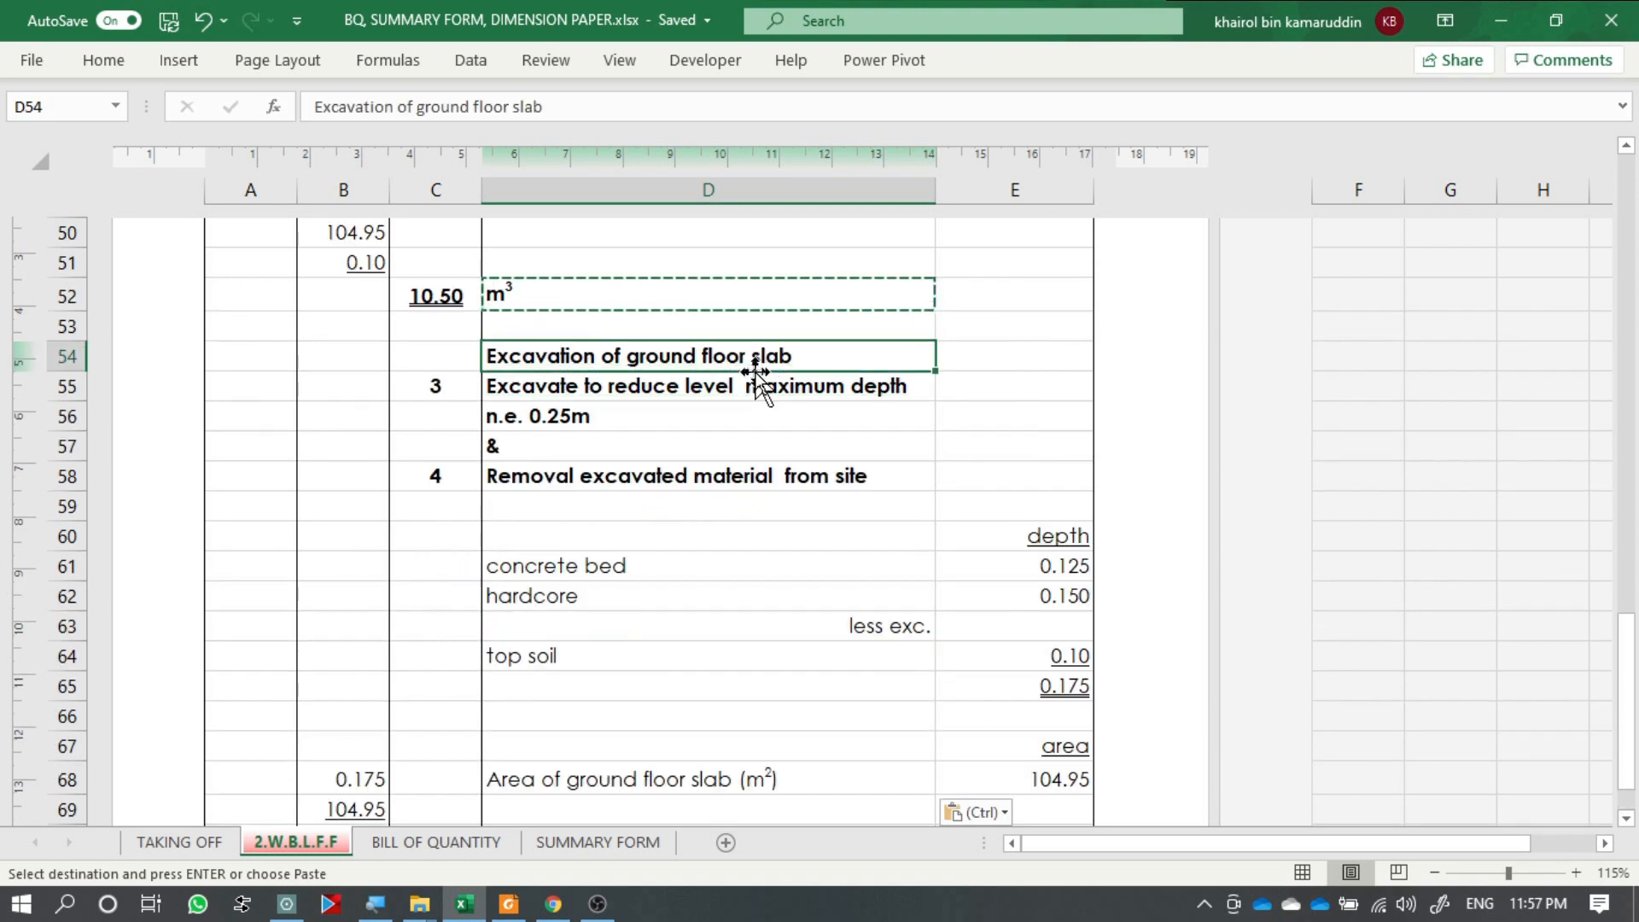
{"action": "key", "text": "Escape"}
{"action": "left_click", "coordinate": [795, 529]}
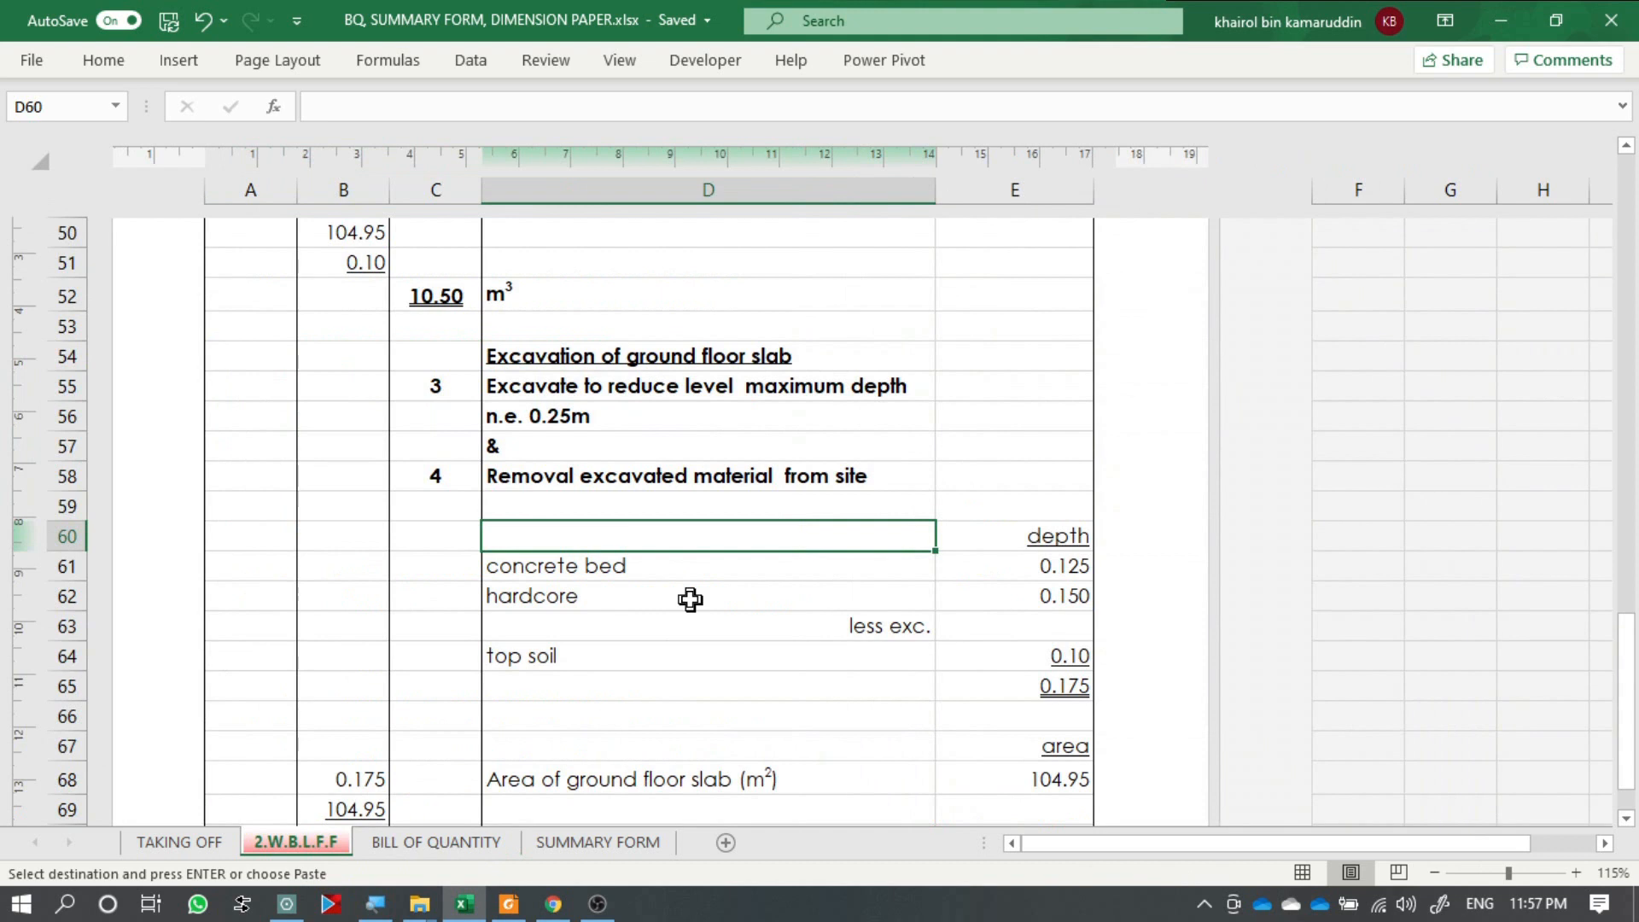
Paste the "Excavation of foundation" descriptions with item numbers 5 and 6 into C72:D75 and make them bold.
{"action": "scroll", "coordinate": [689, 596], "scroll_direction": "down", "scroll_amount": 5}
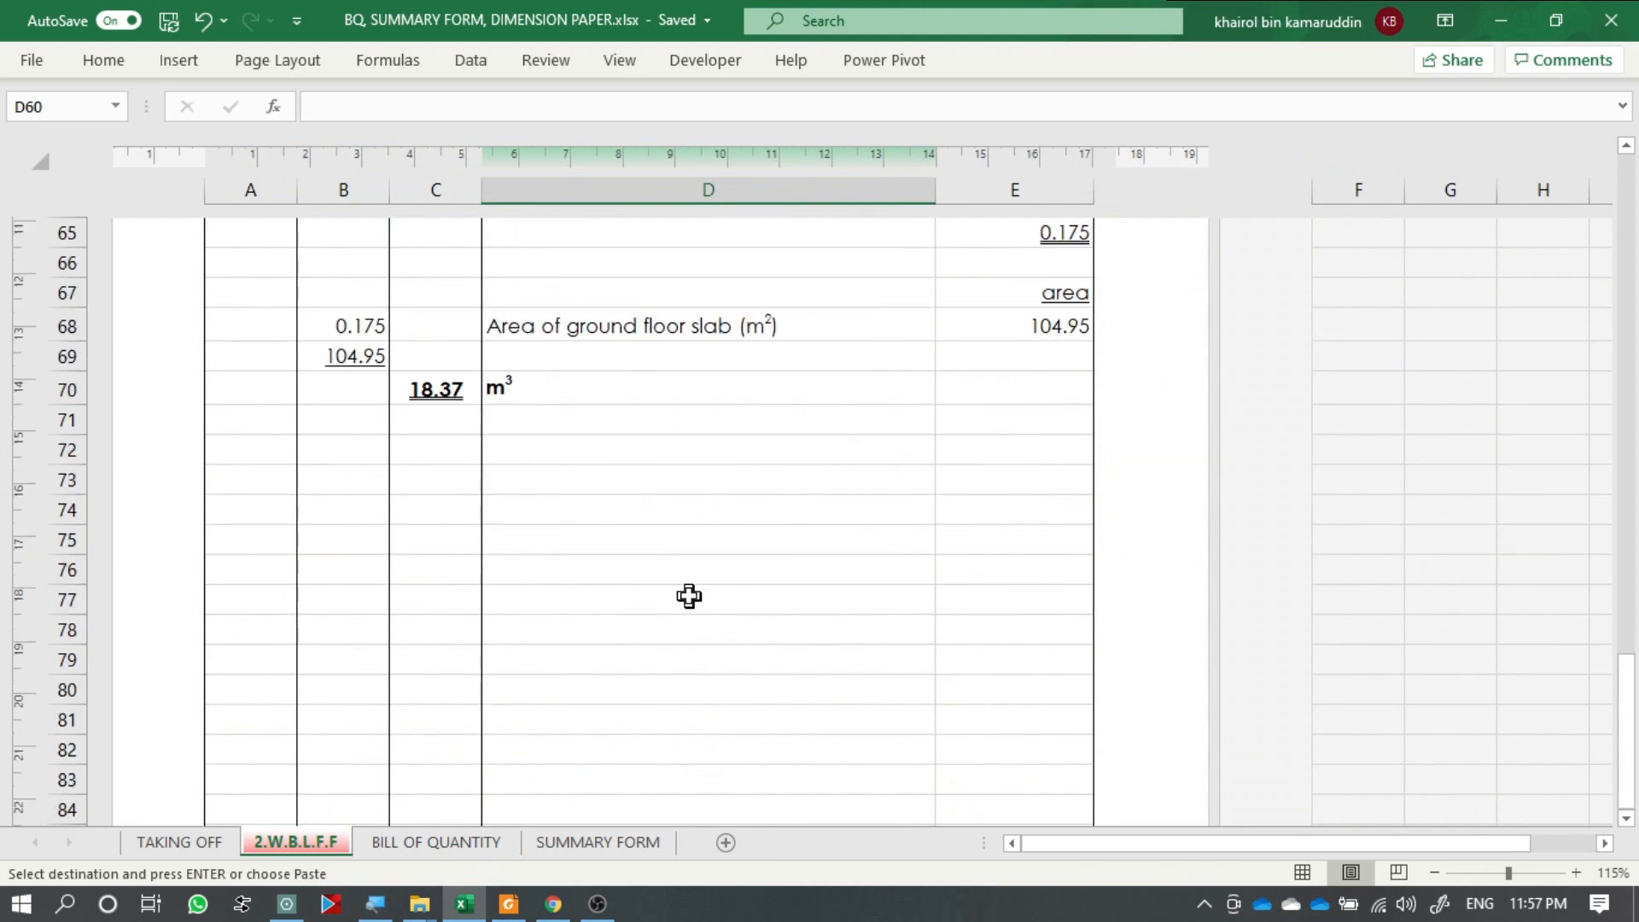
{"action": "left_click", "coordinate": [575, 450]}
{"action": "right_click", "coordinate": [435, 452]}
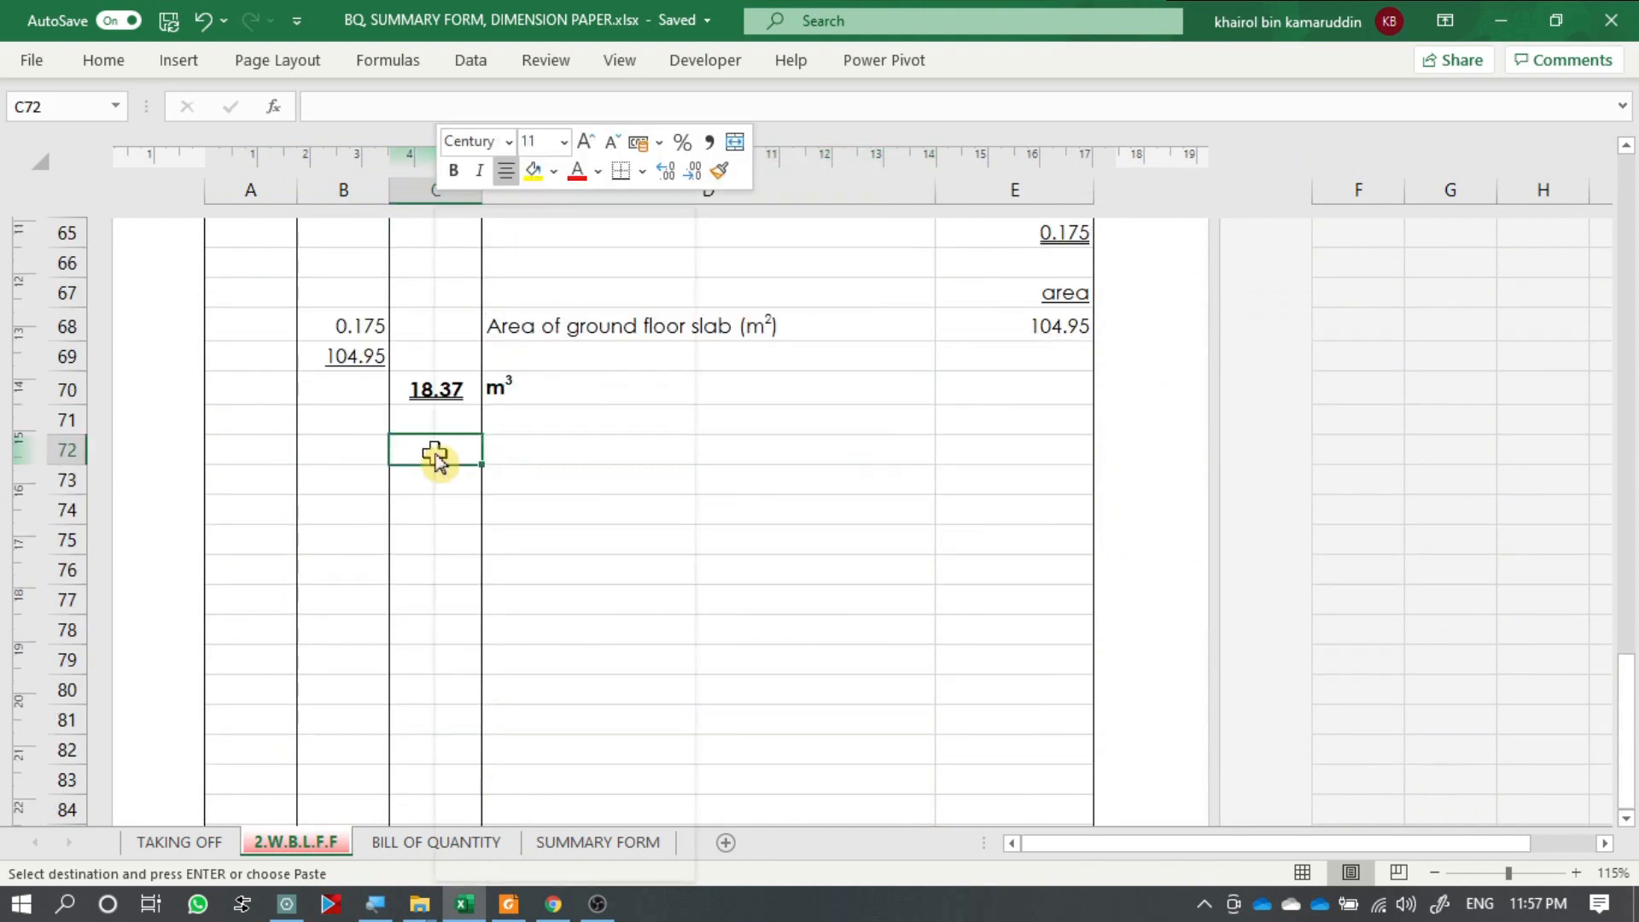
{"action": "left_click", "coordinate": [495, 340]}
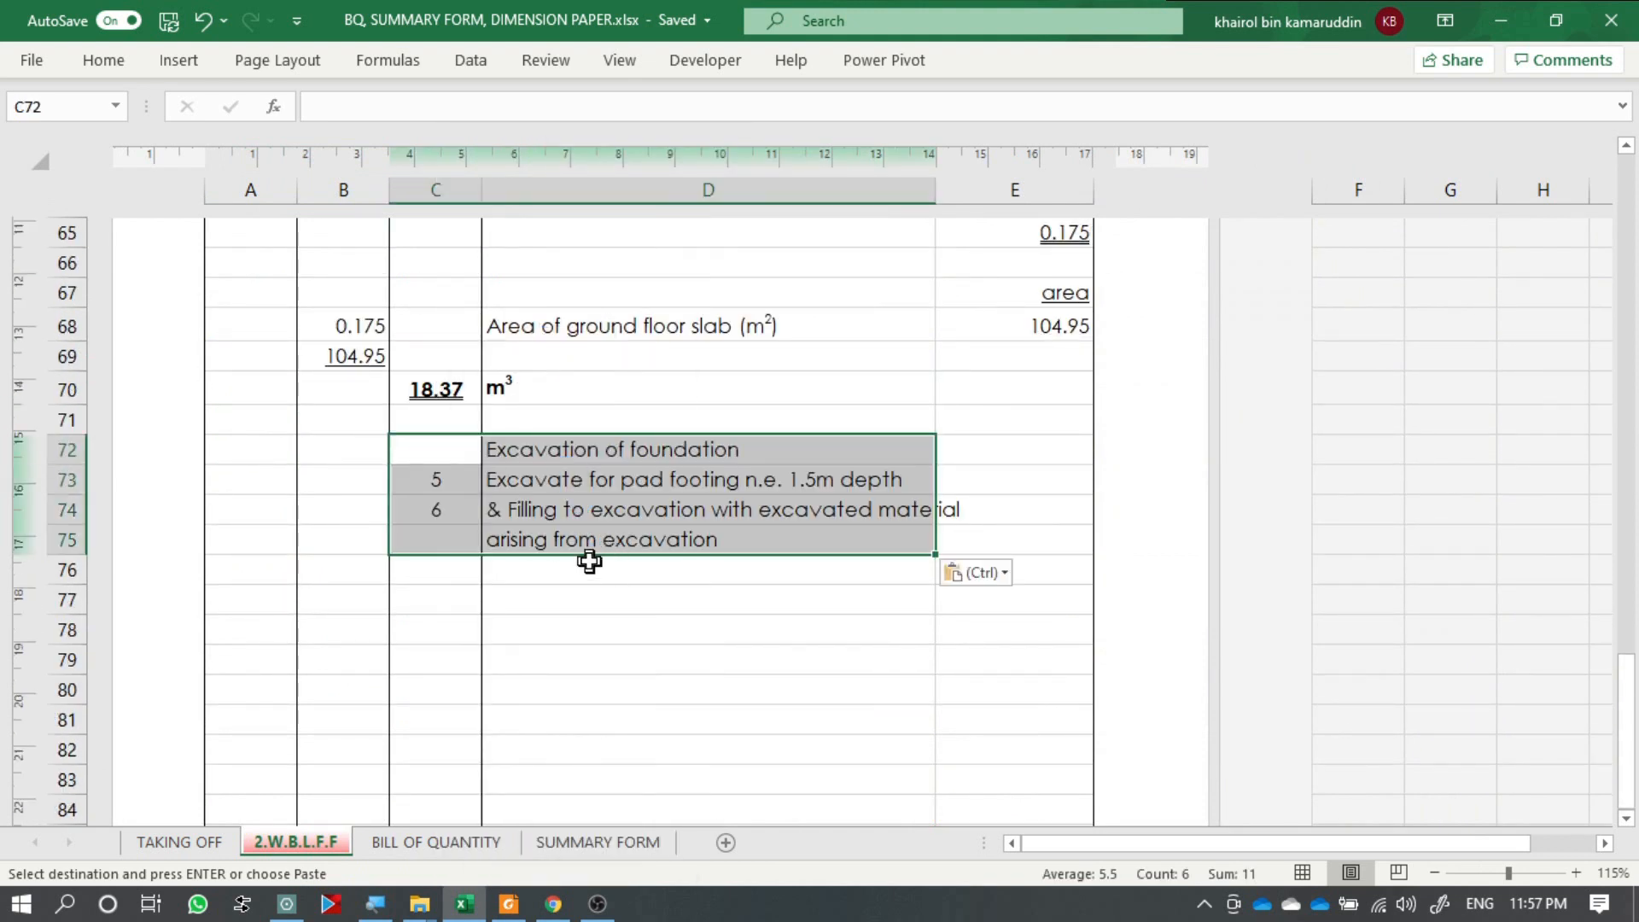
{"action": "key", "text": "ctrl+b"}
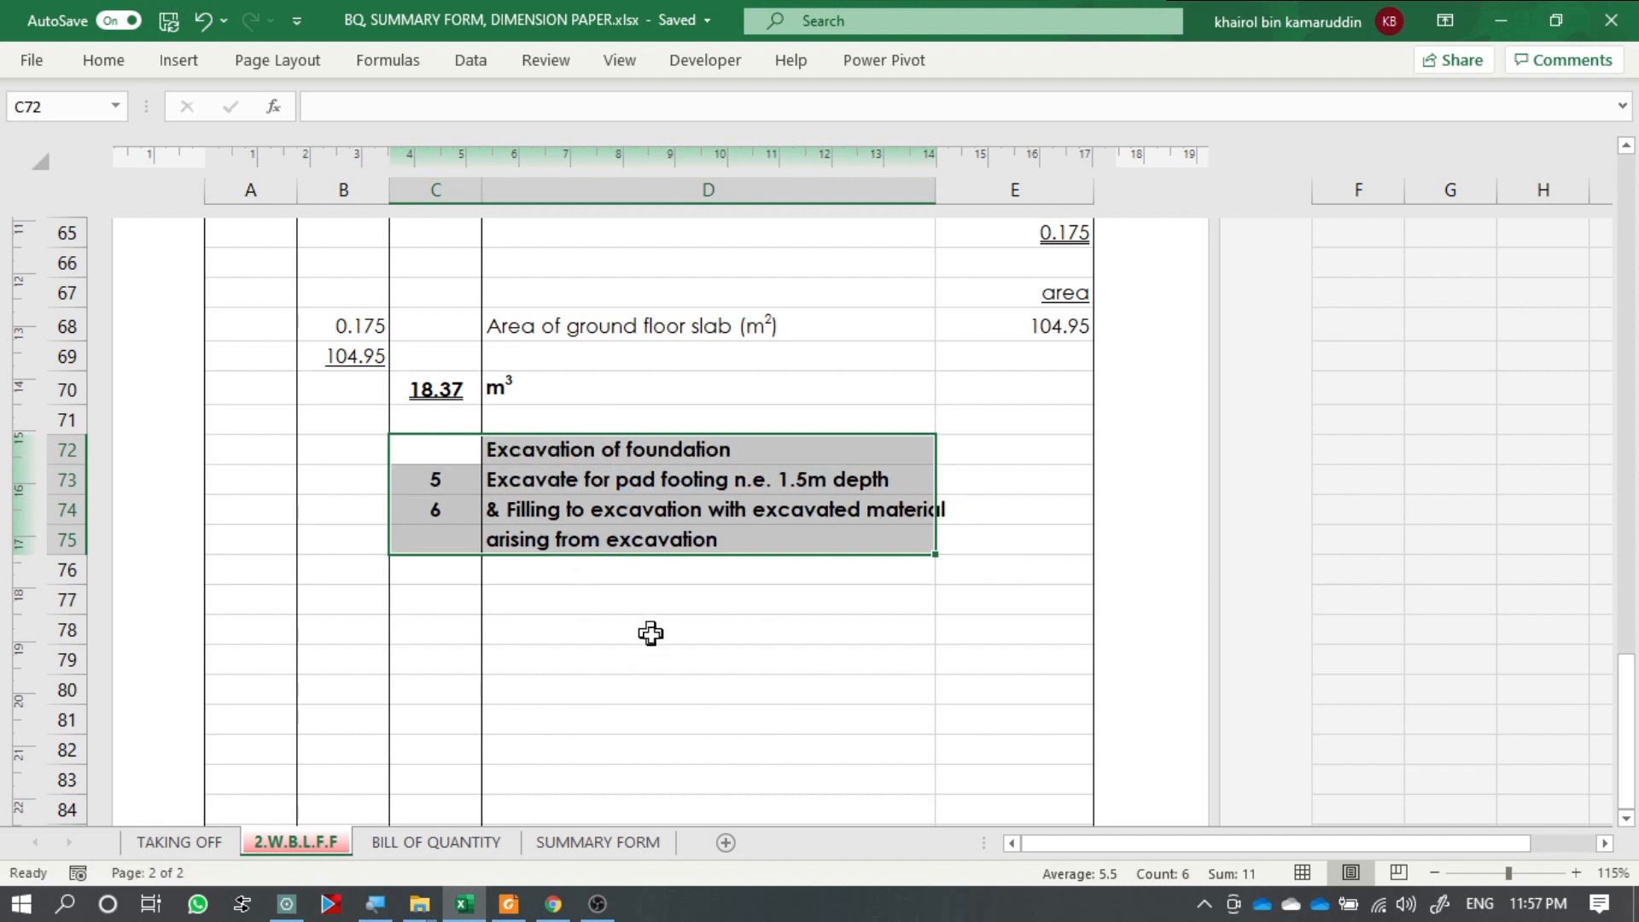
Underline the heading "Excavation of foundation" in D72.
{"action": "left_click", "coordinate": [651, 653]}
{"action": "left_click", "coordinate": [649, 452]}
{"action": "key", "text": "ctrl+u"}
{"action": "left_click", "coordinate": [725, 601]}
{"action": "left_click", "coordinate": [724, 642]}
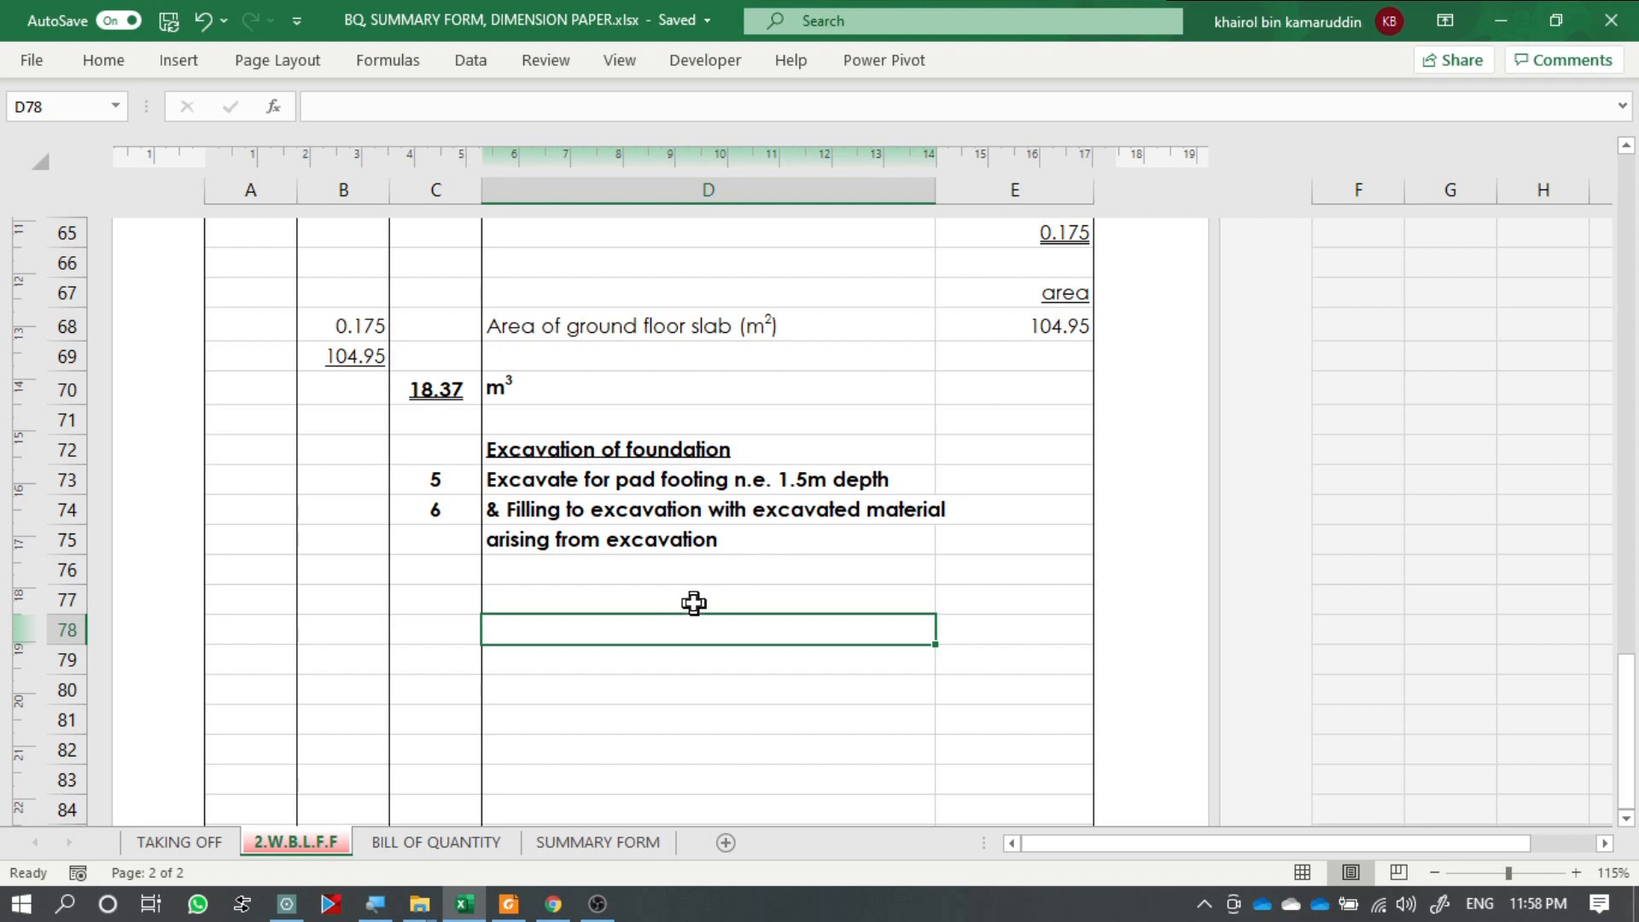
Switch to the project drawing in Drawboard PDF and mark the pad footing section with a red tick and the handwritten note "Footing".
{"action": "key", "text": "alt+Tab"}
{"action": "key", "text": "alt+Tab"}
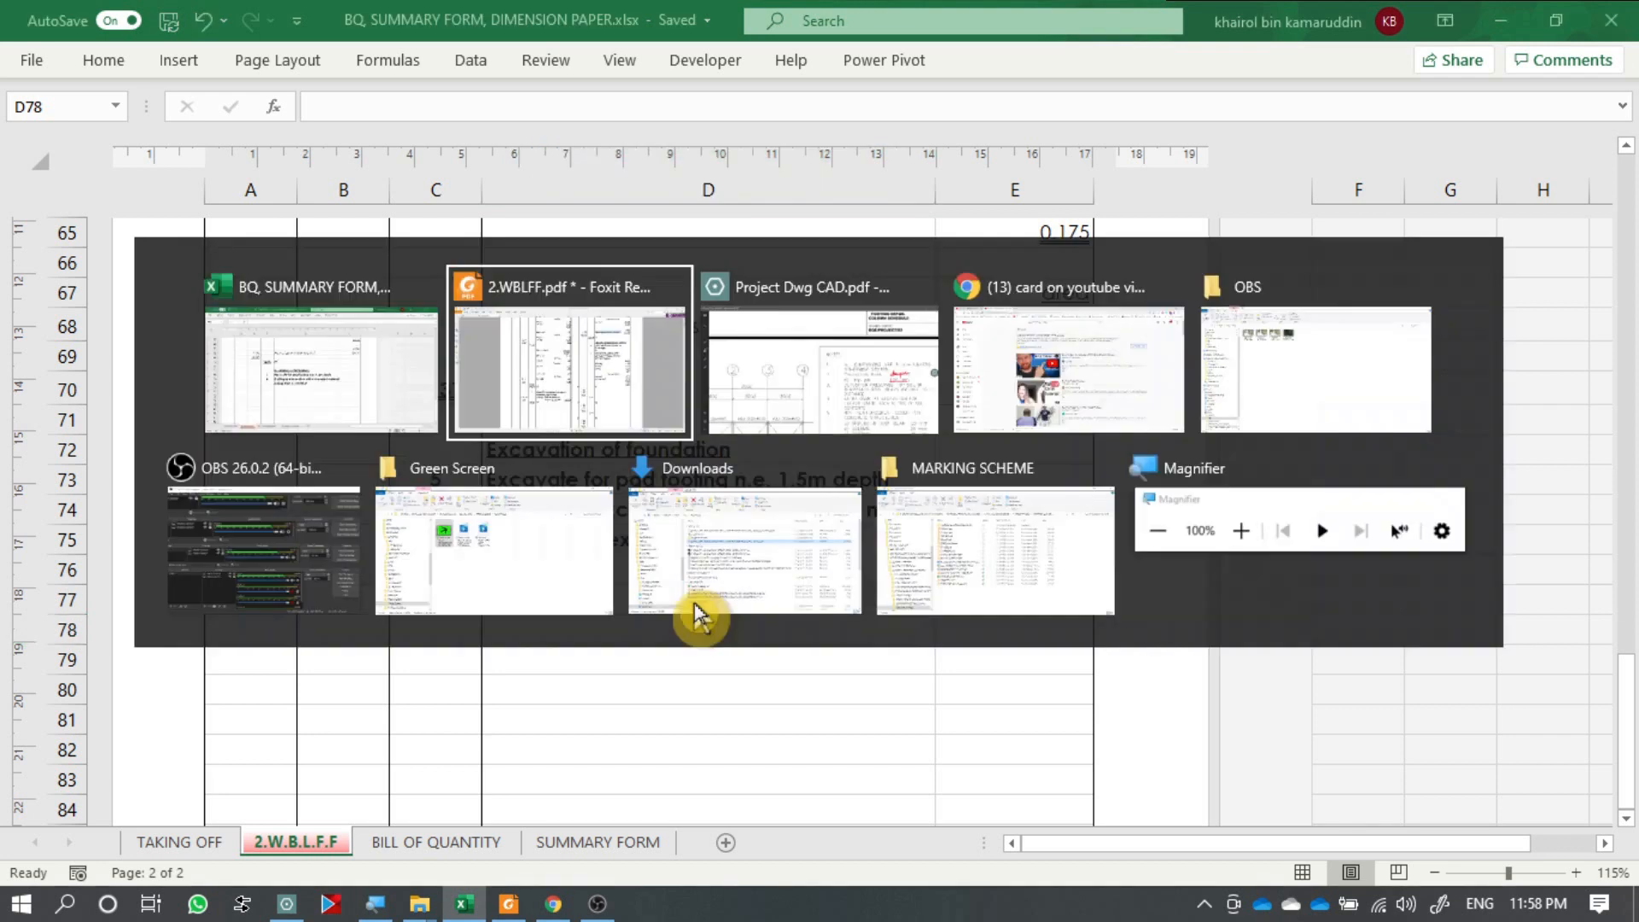
{"action": "scroll", "coordinate": [877, 380], "scroll_direction": "up", "scroll_amount": 2}
{"action": "scroll", "coordinate": [1191, 651], "scroll_direction": "up", "scroll_amount": 5}
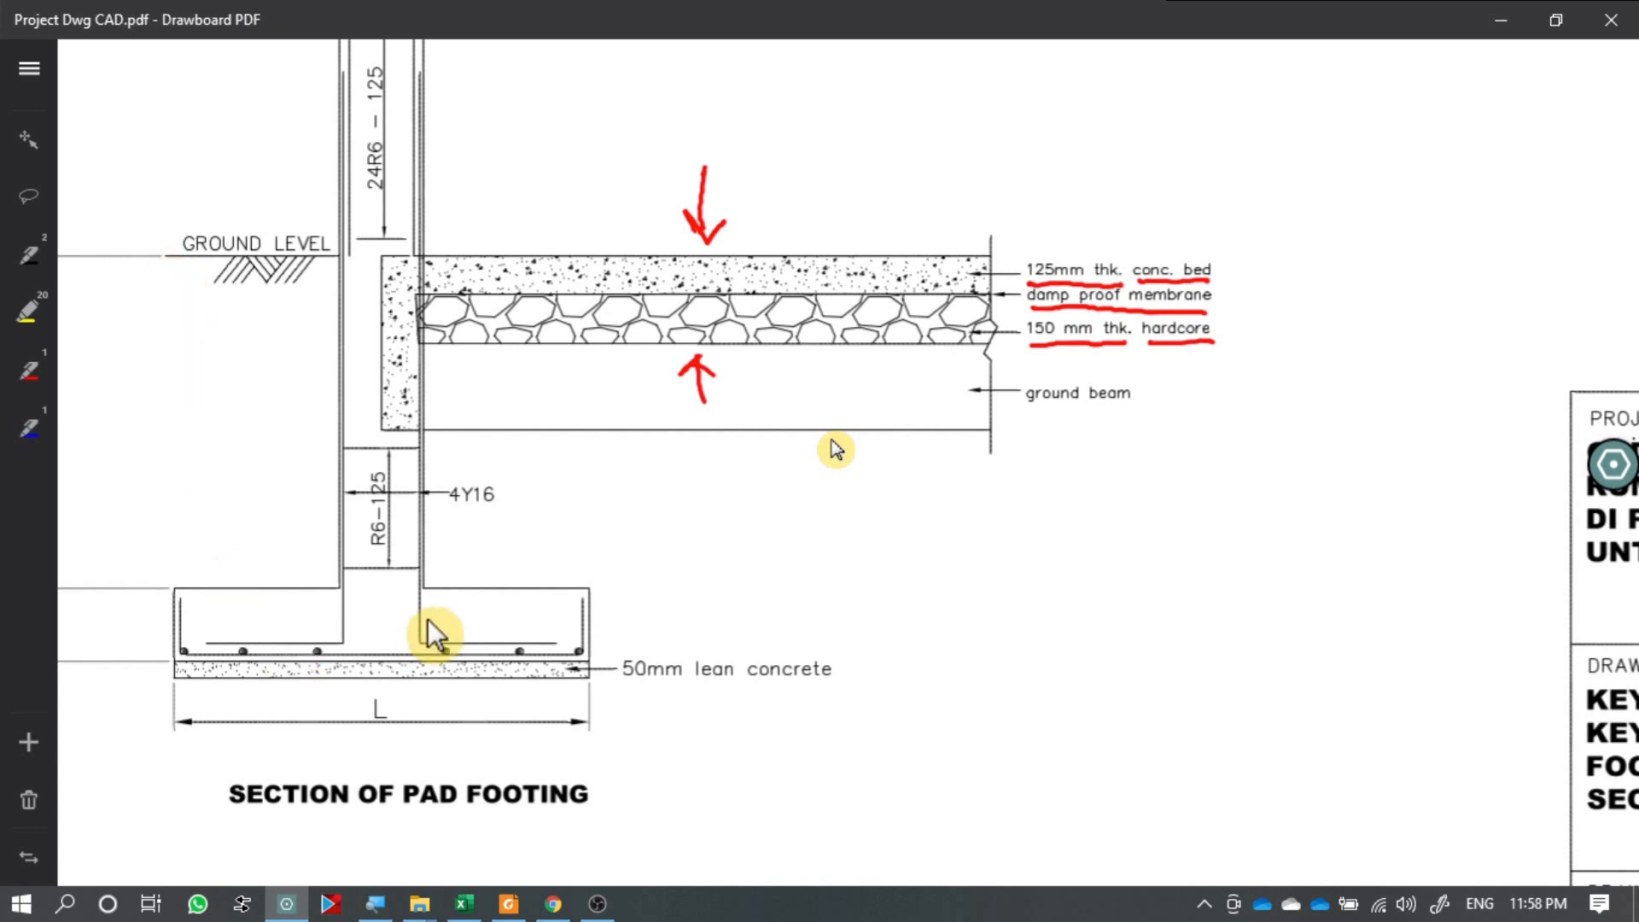
{"action": "left_click_drag", "start_coordinate": [639, 611], "coordinate": [678, 600]}
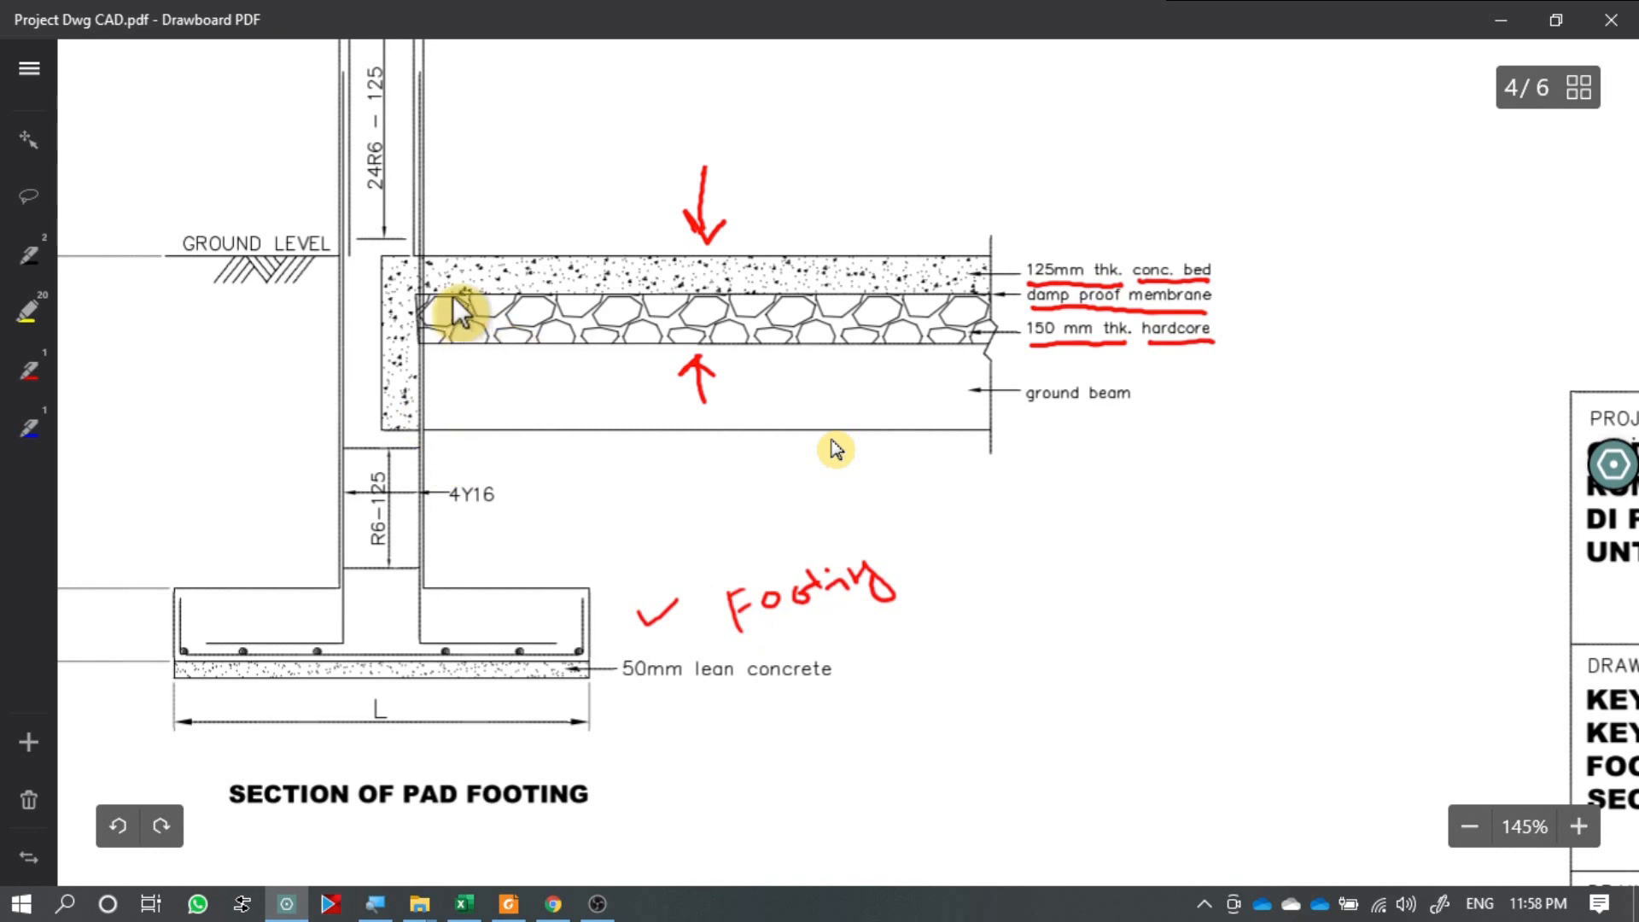
Bracket the column stump below ground level in red, label it "Stump", and draw a red cloud around the stump and footing.
{"action": "left_click_drag", "start_coordinate": [471, 267], "coordinate": [475, 265]}
{"action": "mouse_move", "coordinate": [261, 272]}
{"action": "left_mouse_down"}
{"action": "mouse_move", "coordinate": [272, 401]}
{"action": "mouse_move", "coordinate": [338, 544]}
{"action": "left_mouse_up"}
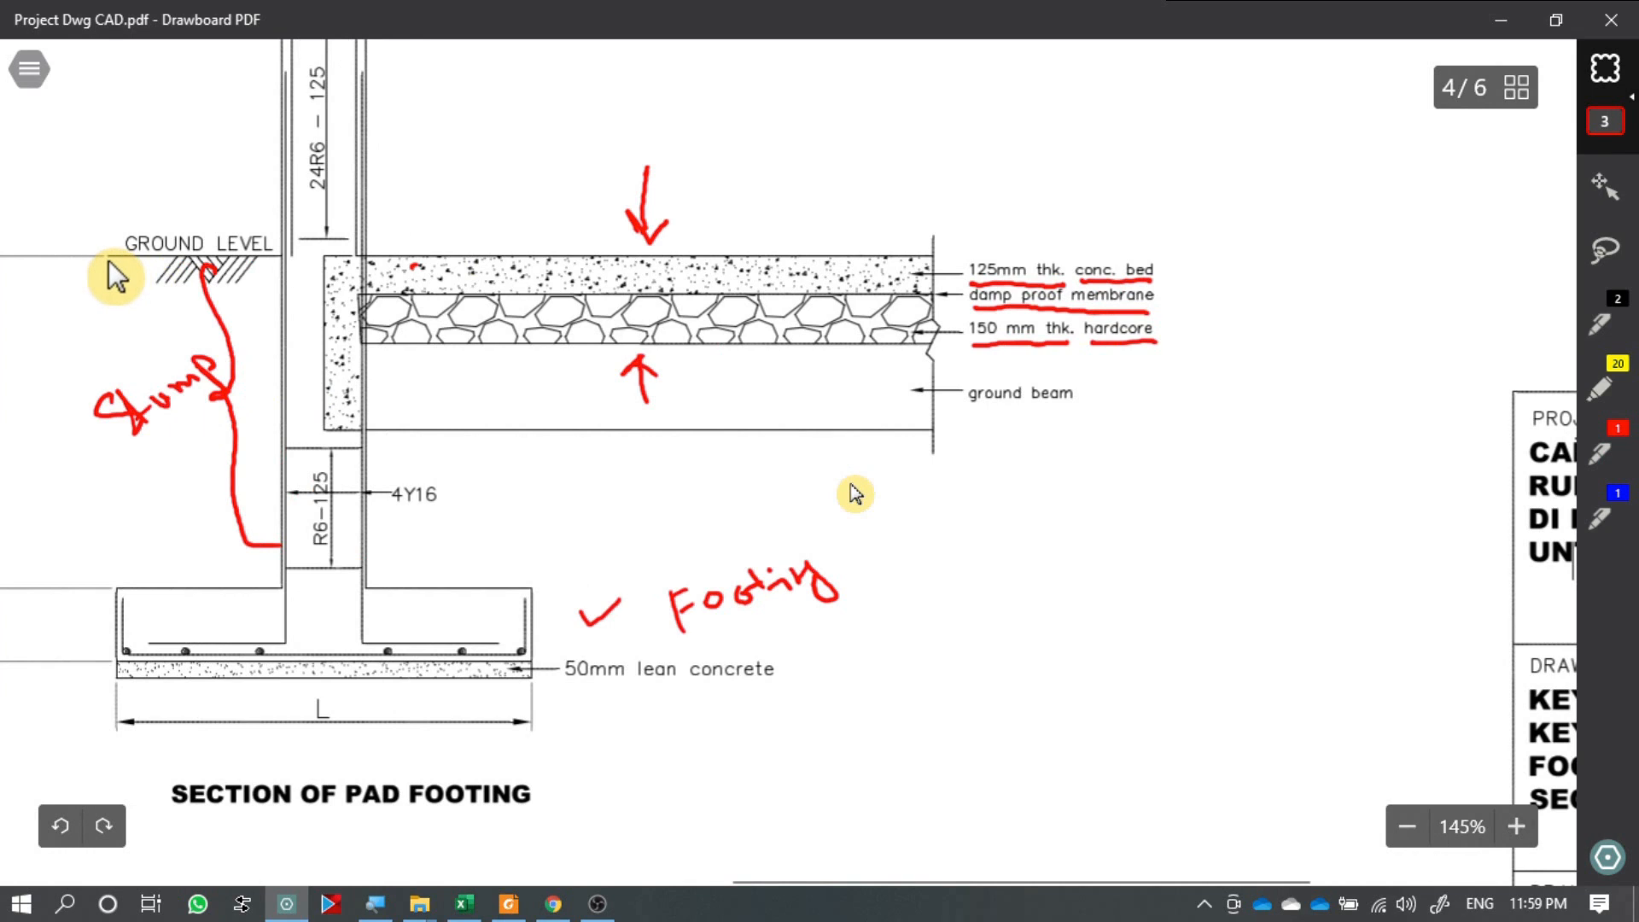
{"action": "left_click_drag", "start_coordinate": [108, 258], "coordinate": [530, 680]}
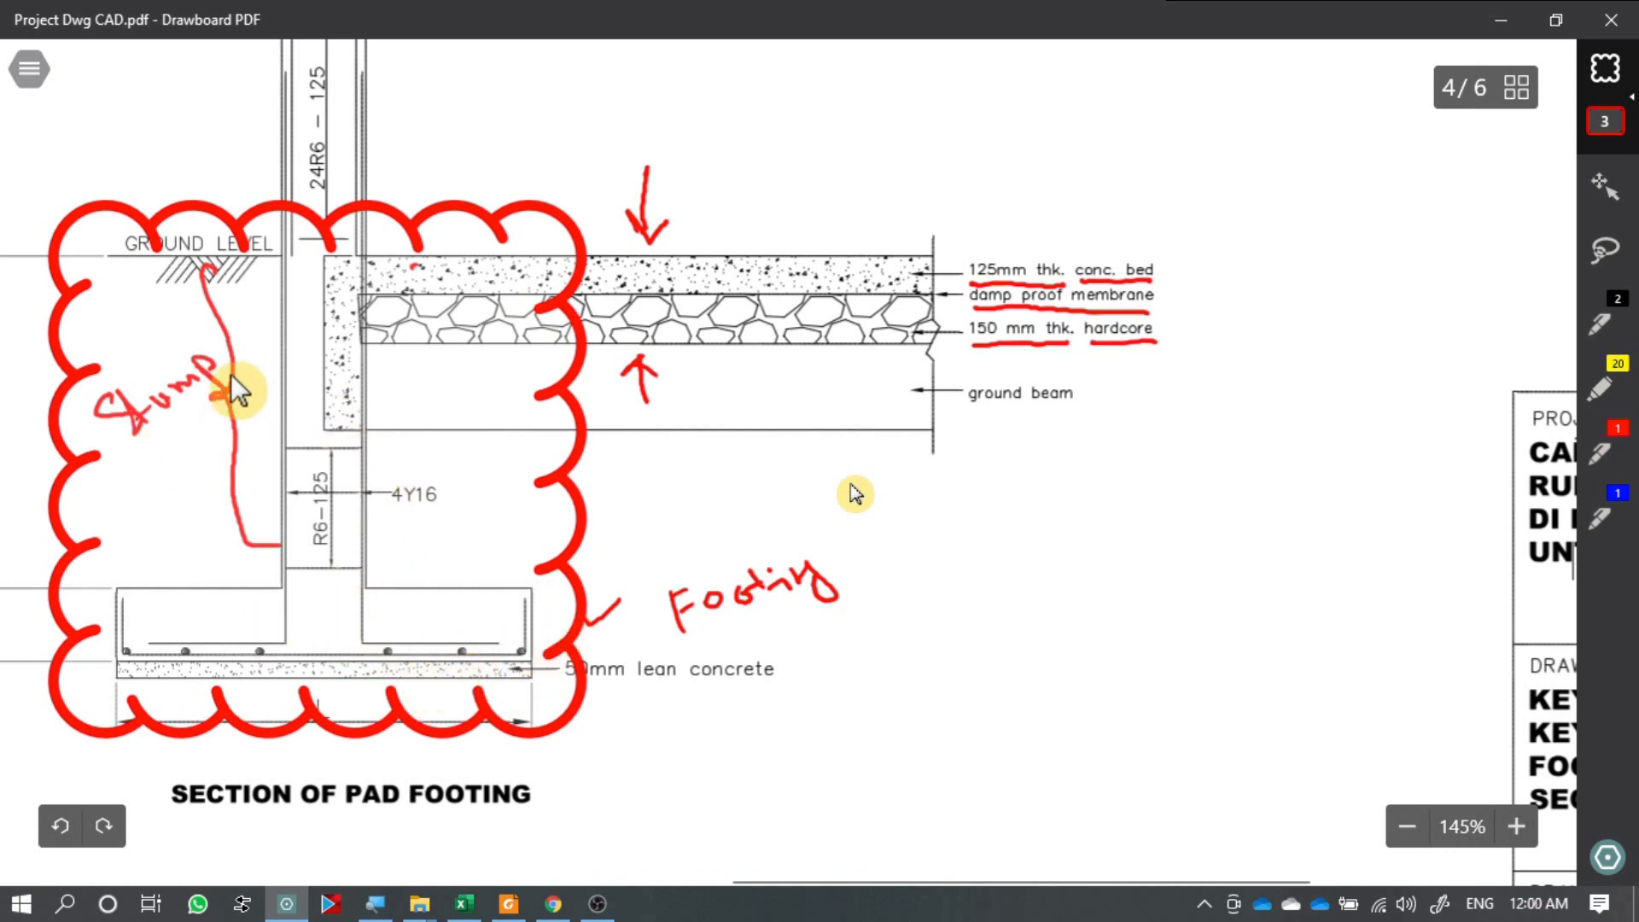
With the blue pen, underline "lean concrete", circle its 50mm thickness and tick the footing on the section.
{"action": "left_click", "coordinate": [1600, 517]}
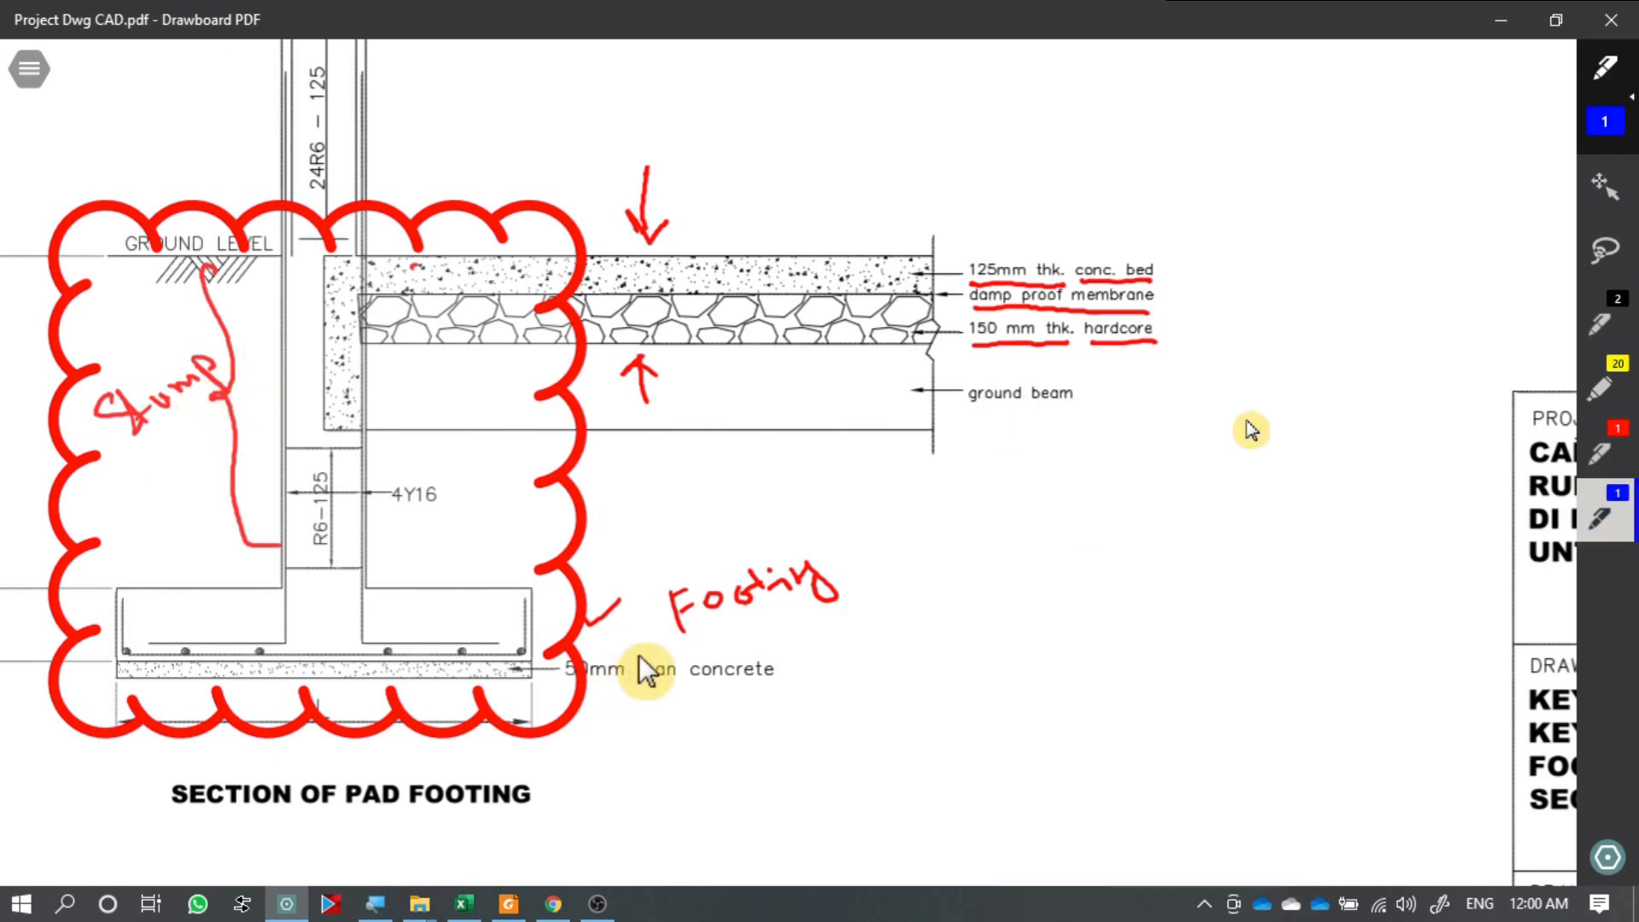
{"action": "left_click_drag", "start_coordinate": [655, 683], "coordinate": [758, 682]}
{"action": "left_click_drag", "start_coordinate": [592, 651], "coordinate": [608, 638]}
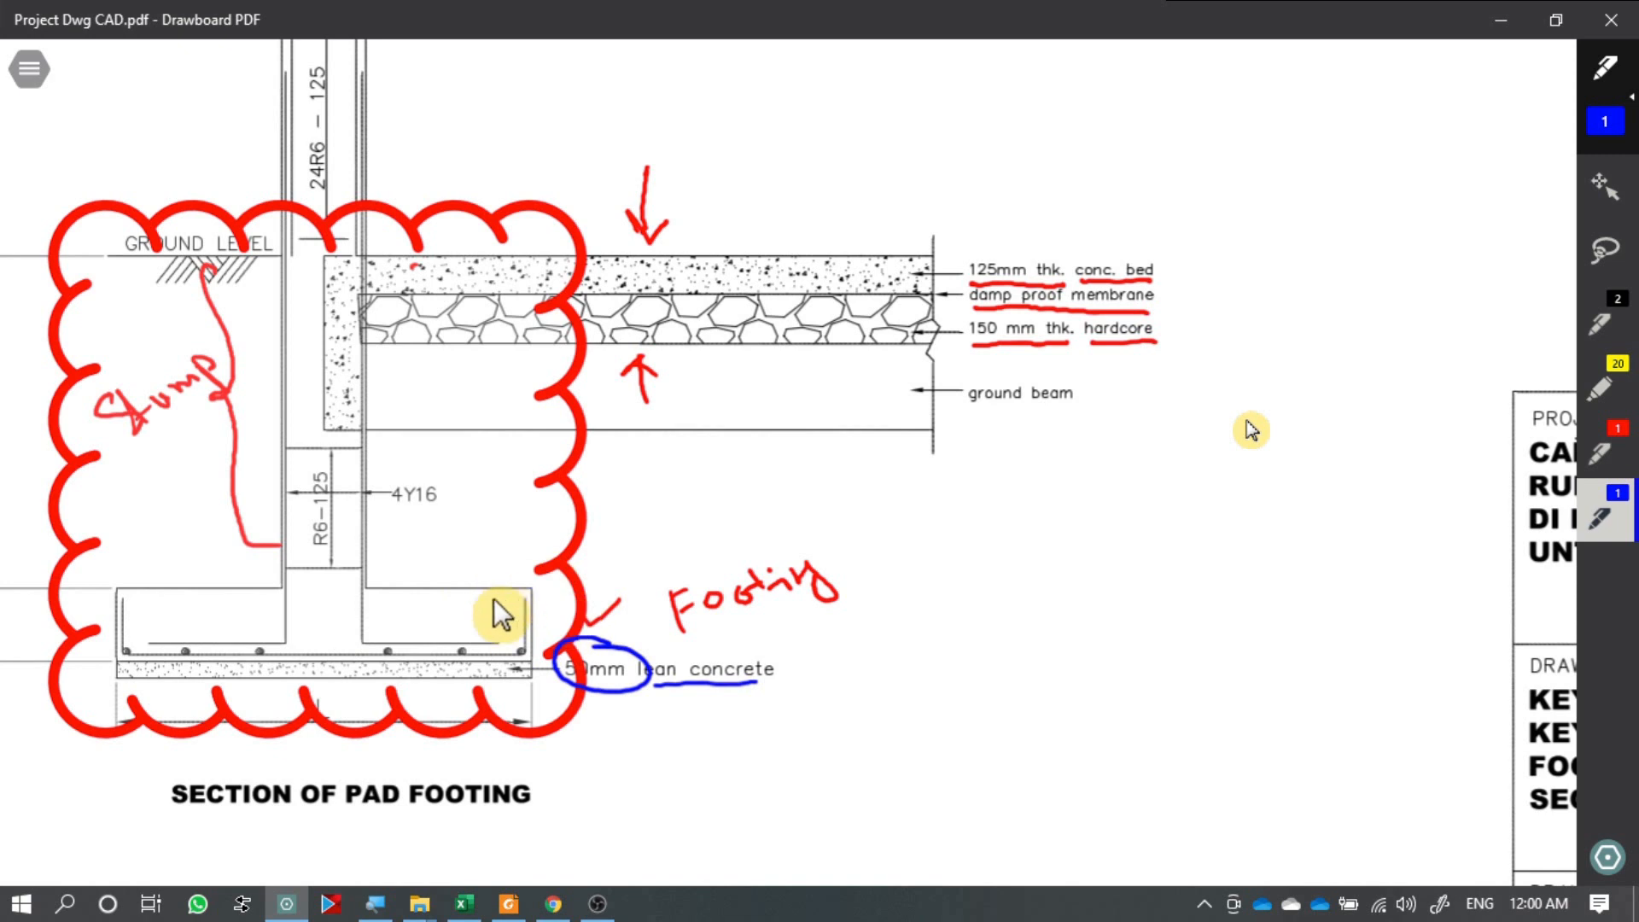
{"action": "left_click_drag", "start_coordinate": [495, 591], "coordinate": [558, 555]}
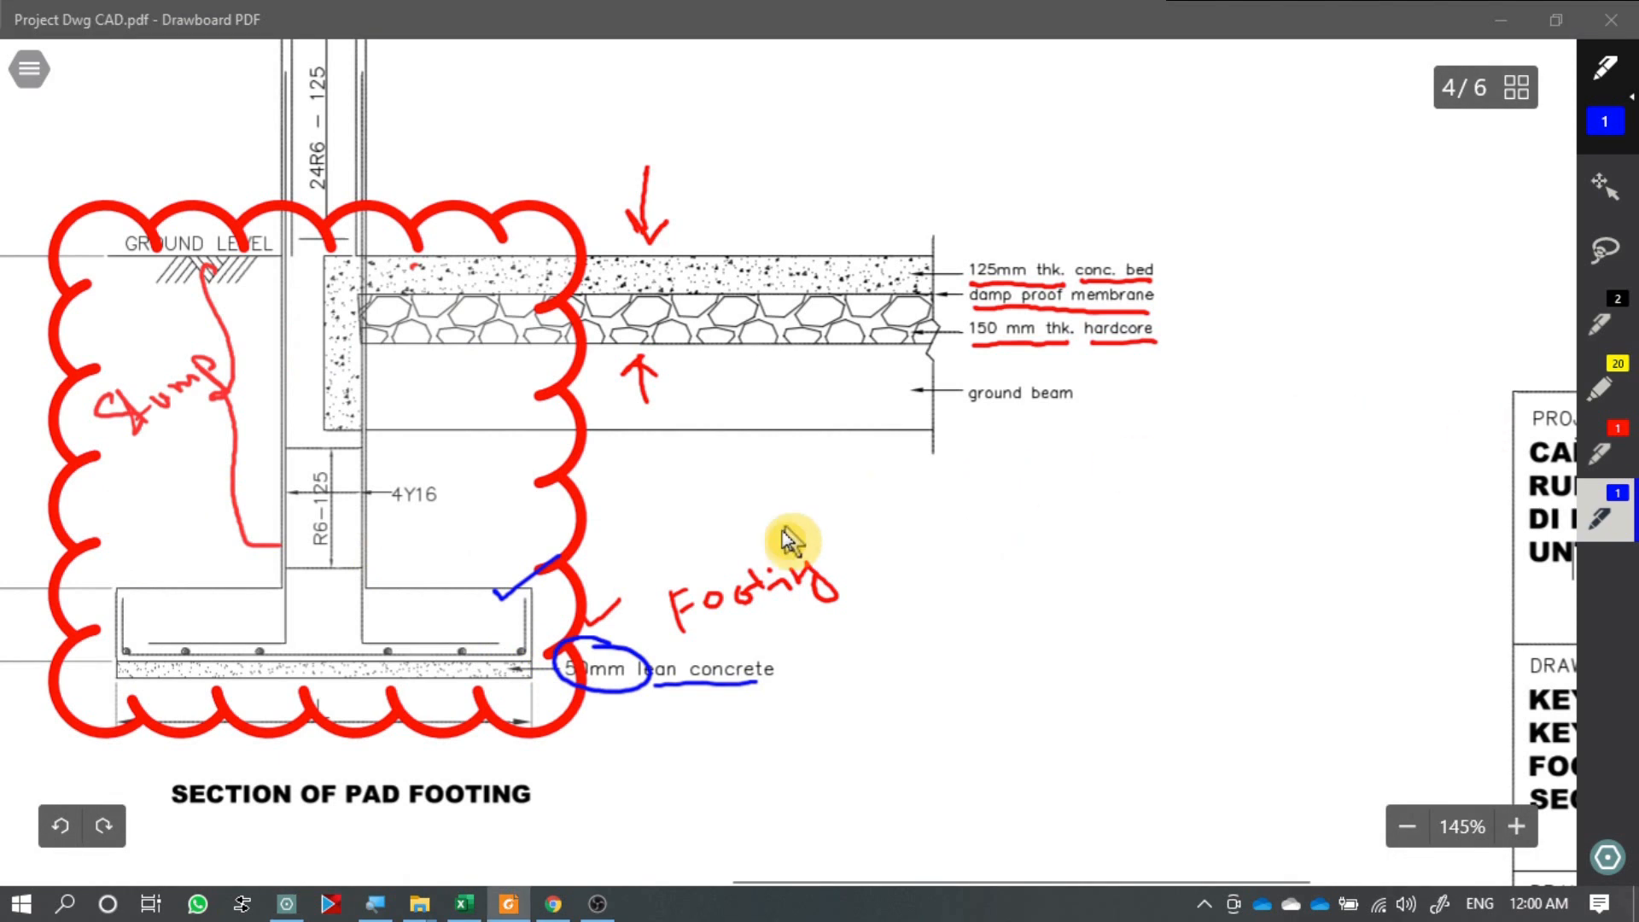
Switch back to the Excel dimension sheet and enter the heading "depth" in E77, right-aligned and underlined.
{"action": "left_click", "coordinate": [463, 905]}
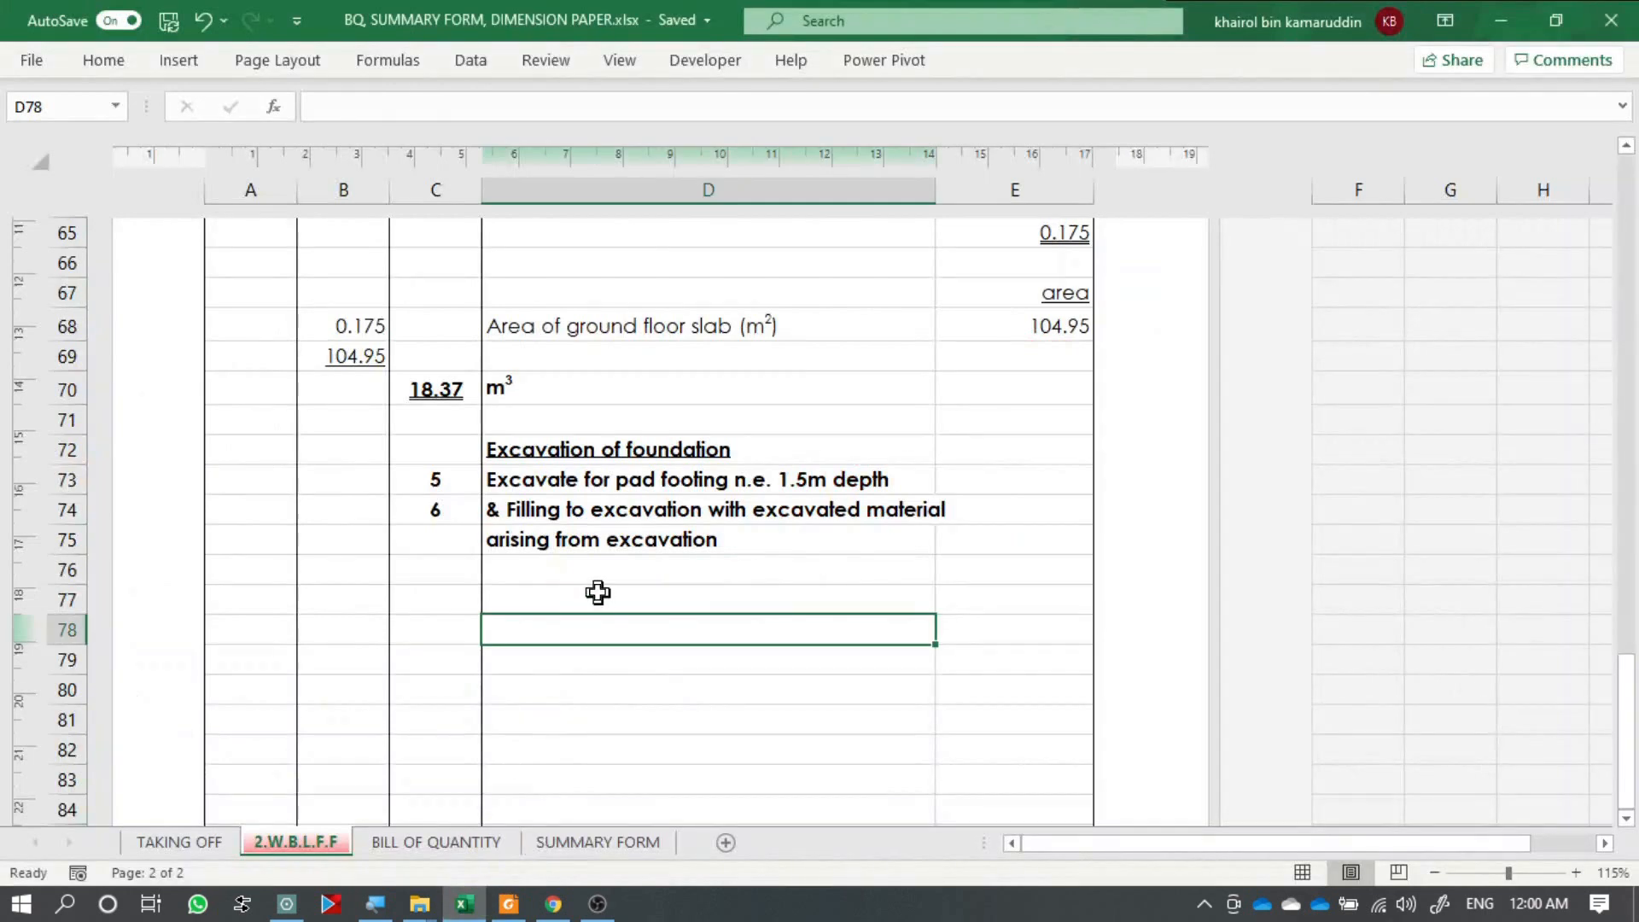
{"action": "left_click", "coordinate": [1013, 598]}
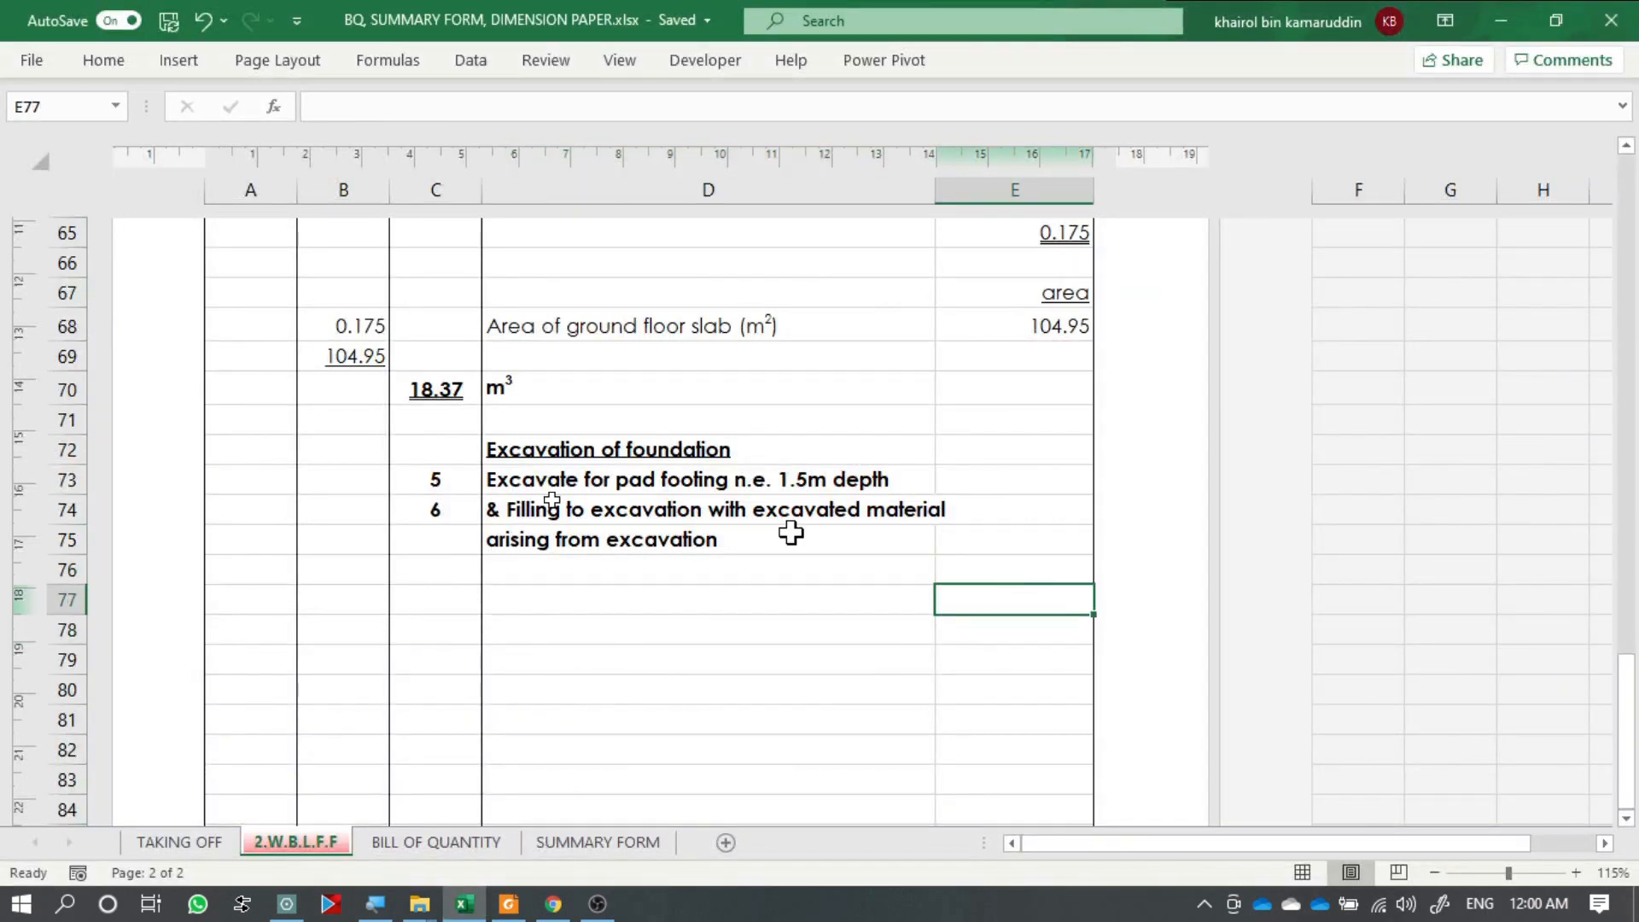
{"action": "type", "text": "depth"}
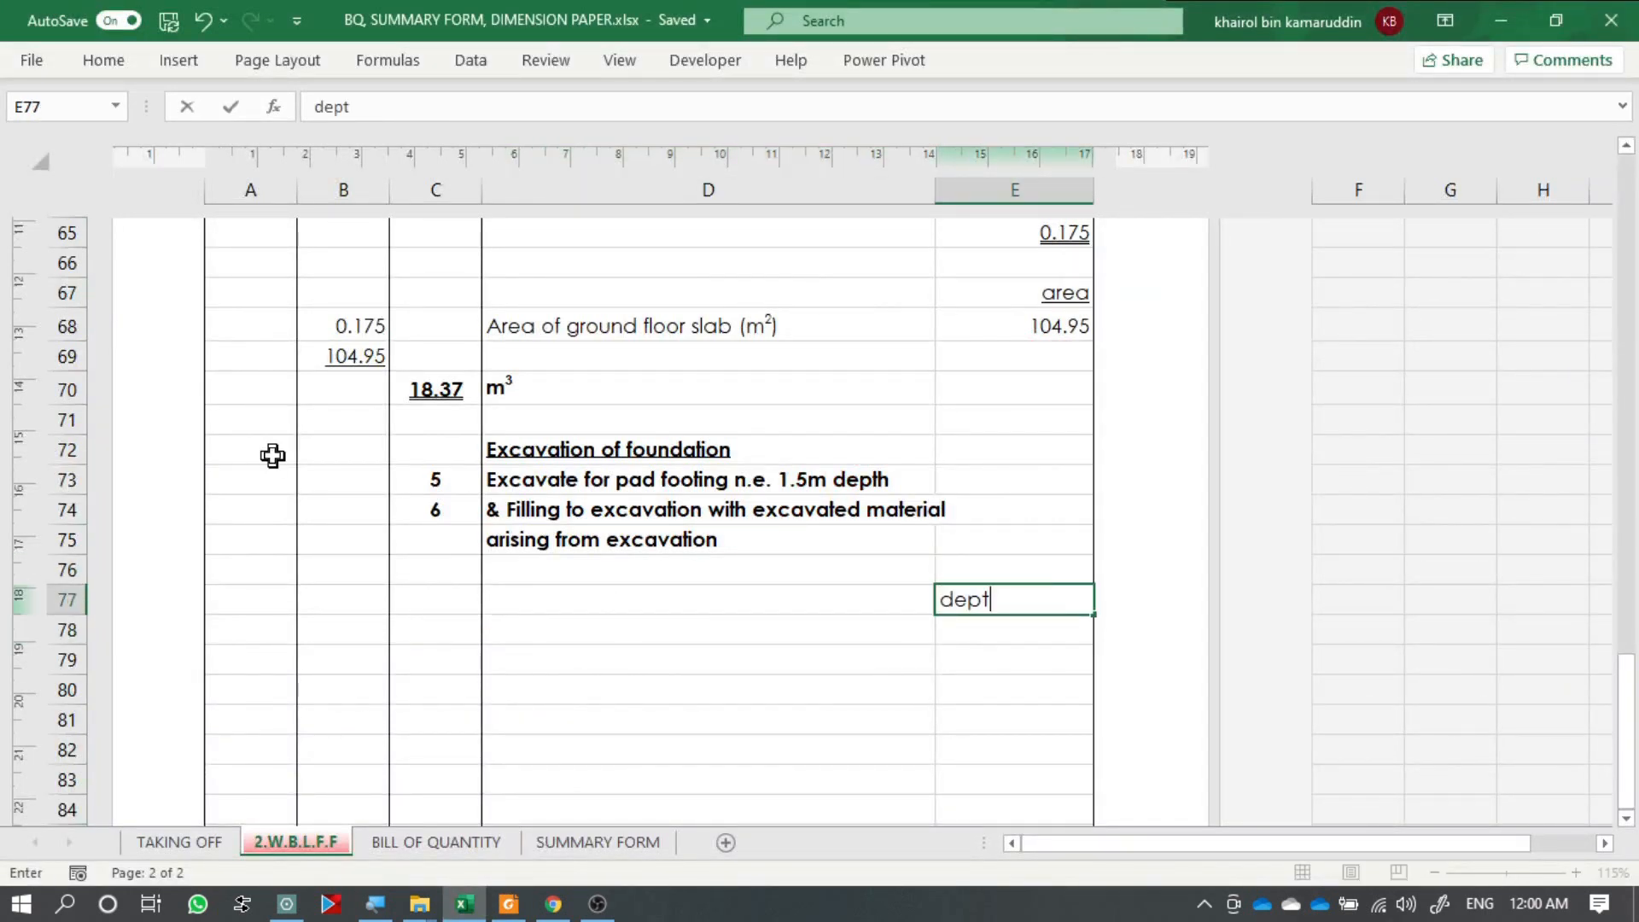
{"action": "key", "text": "Return"}
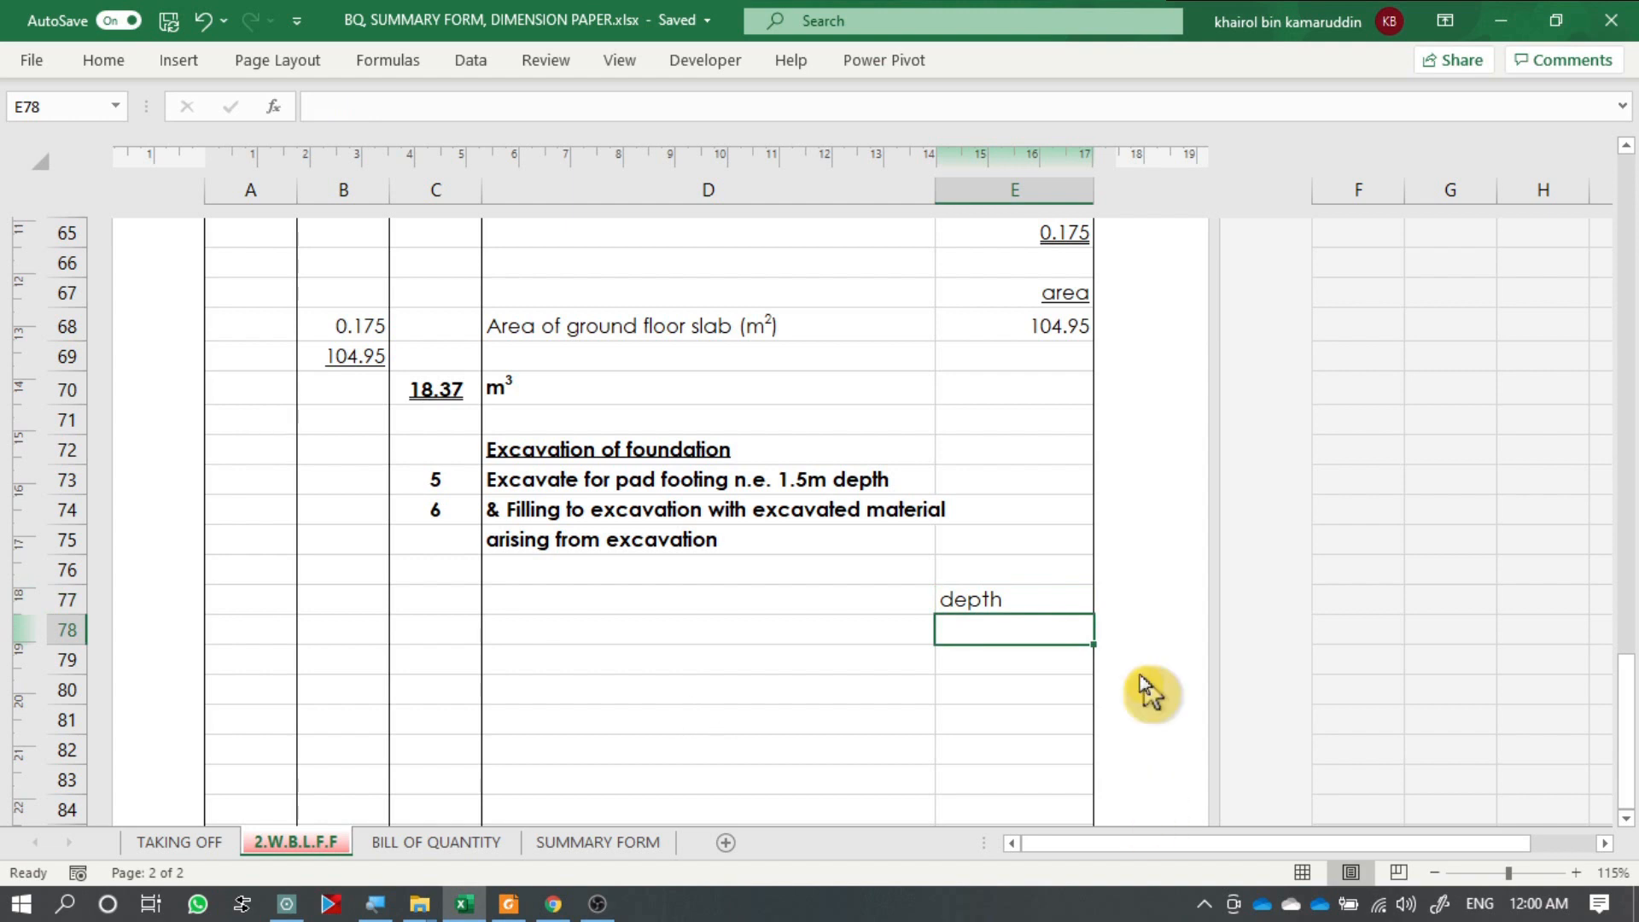
{"action": "left_click", "coordinate": [1041, 597]}
Enter the labels "Blinding (lean conc.)", "Footing" and "Stump" in cells D78 to D80.
{"action": "left_click", "coordinate": [749, 627]}
{"action": "type", "text": "Blinding (lean conc."}
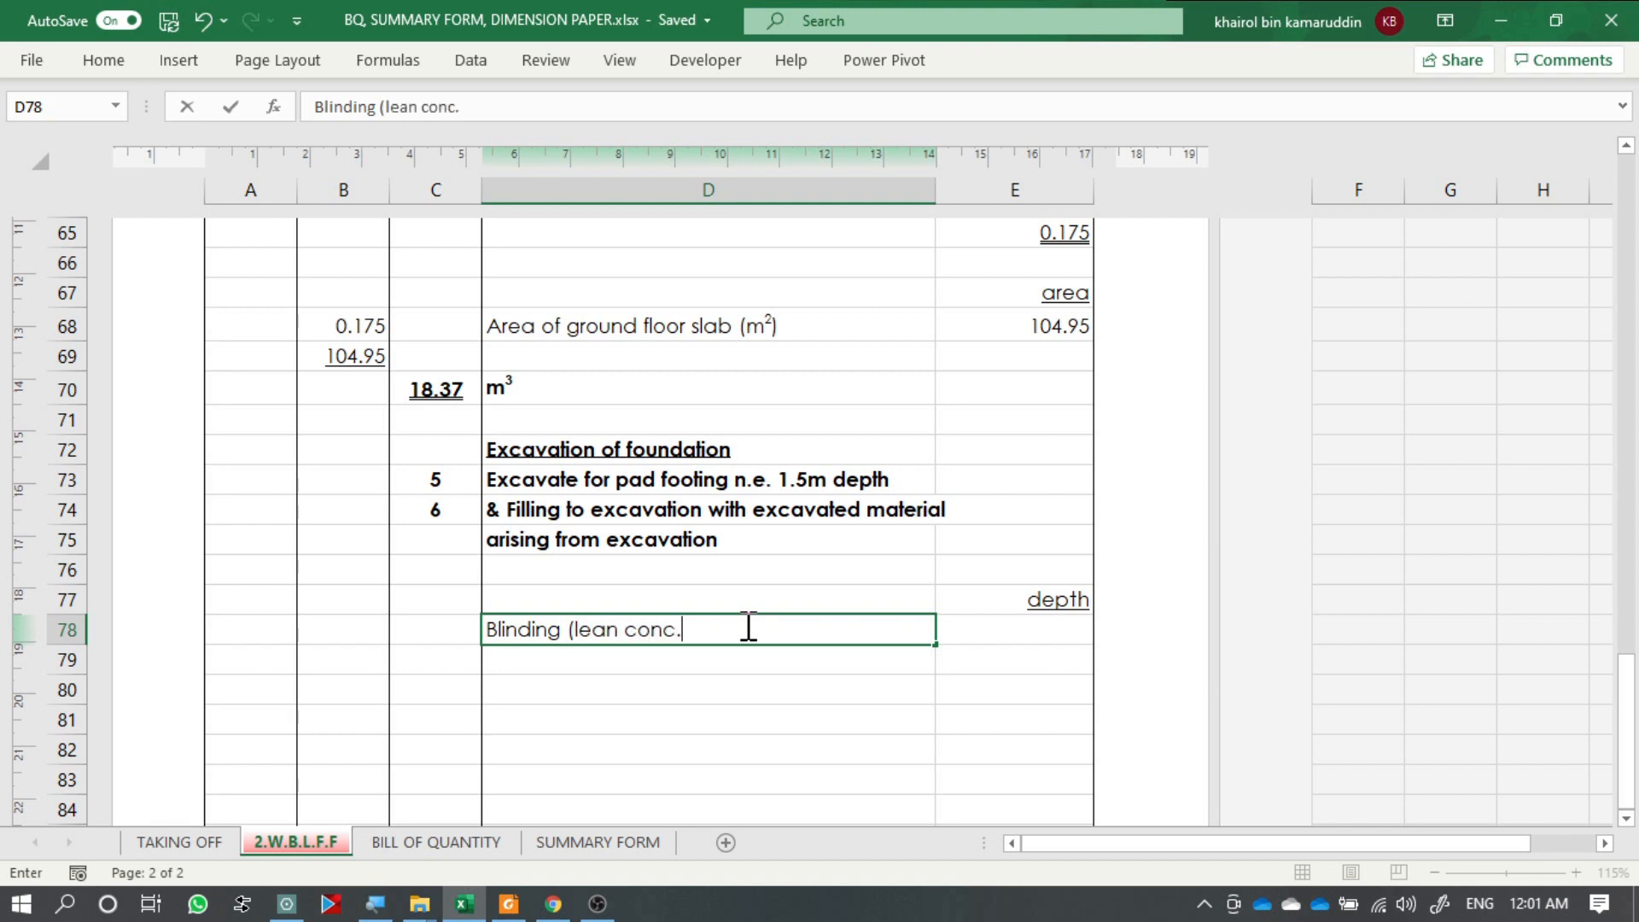
{"action": "type", "text": ")"}
{"action": "key", "text": "Return"}
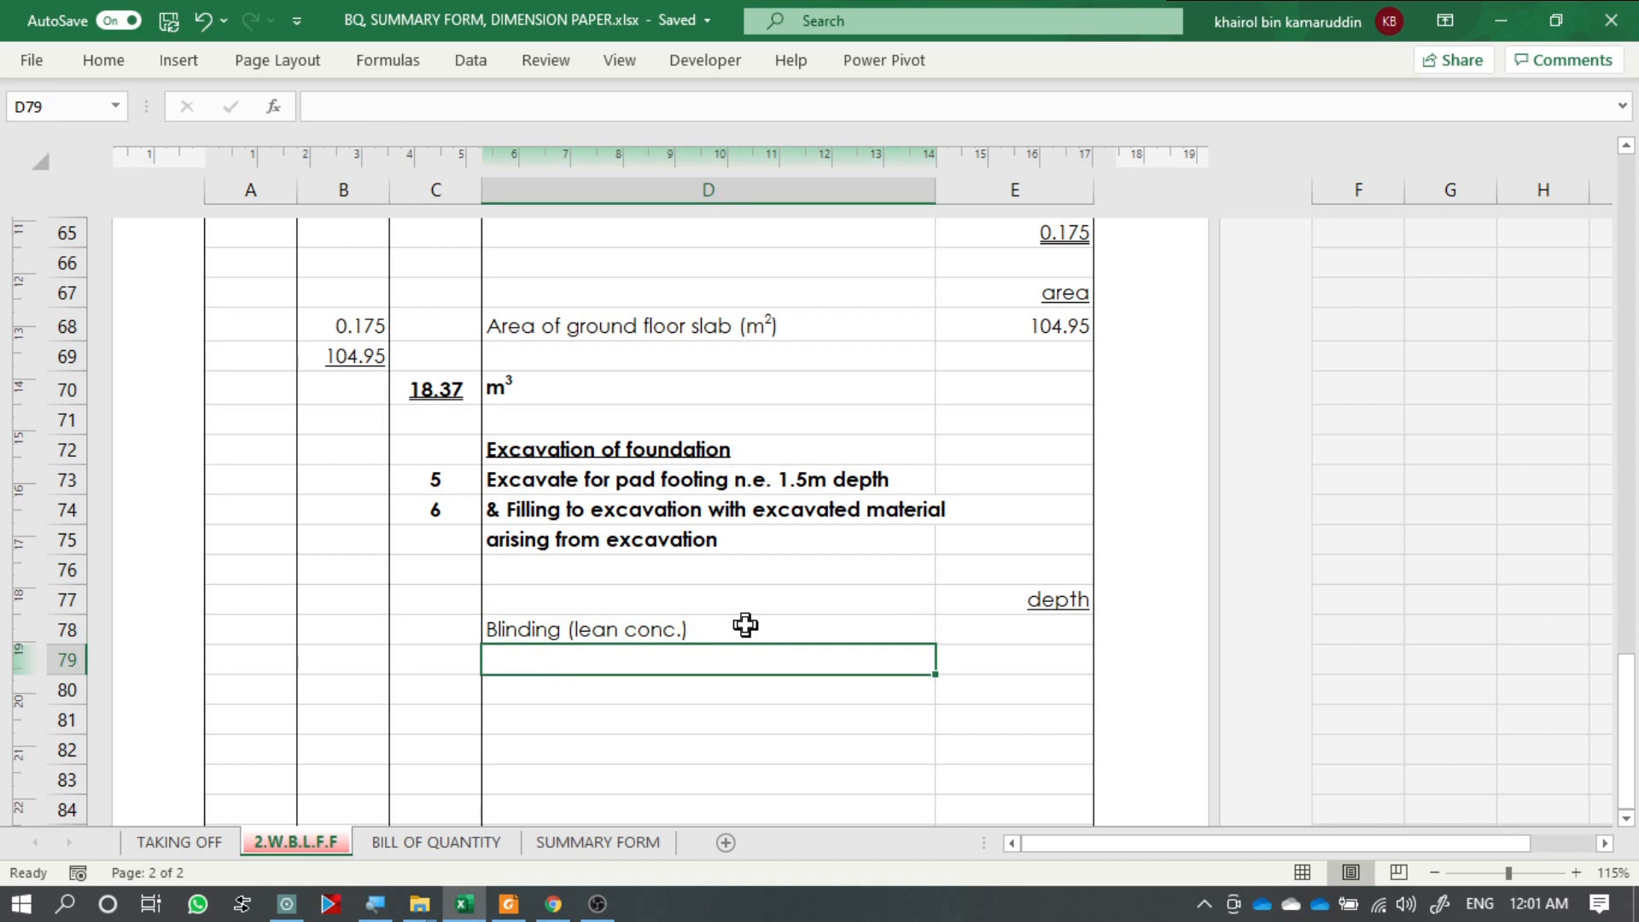
{"action": "type", "text": "Footing"}
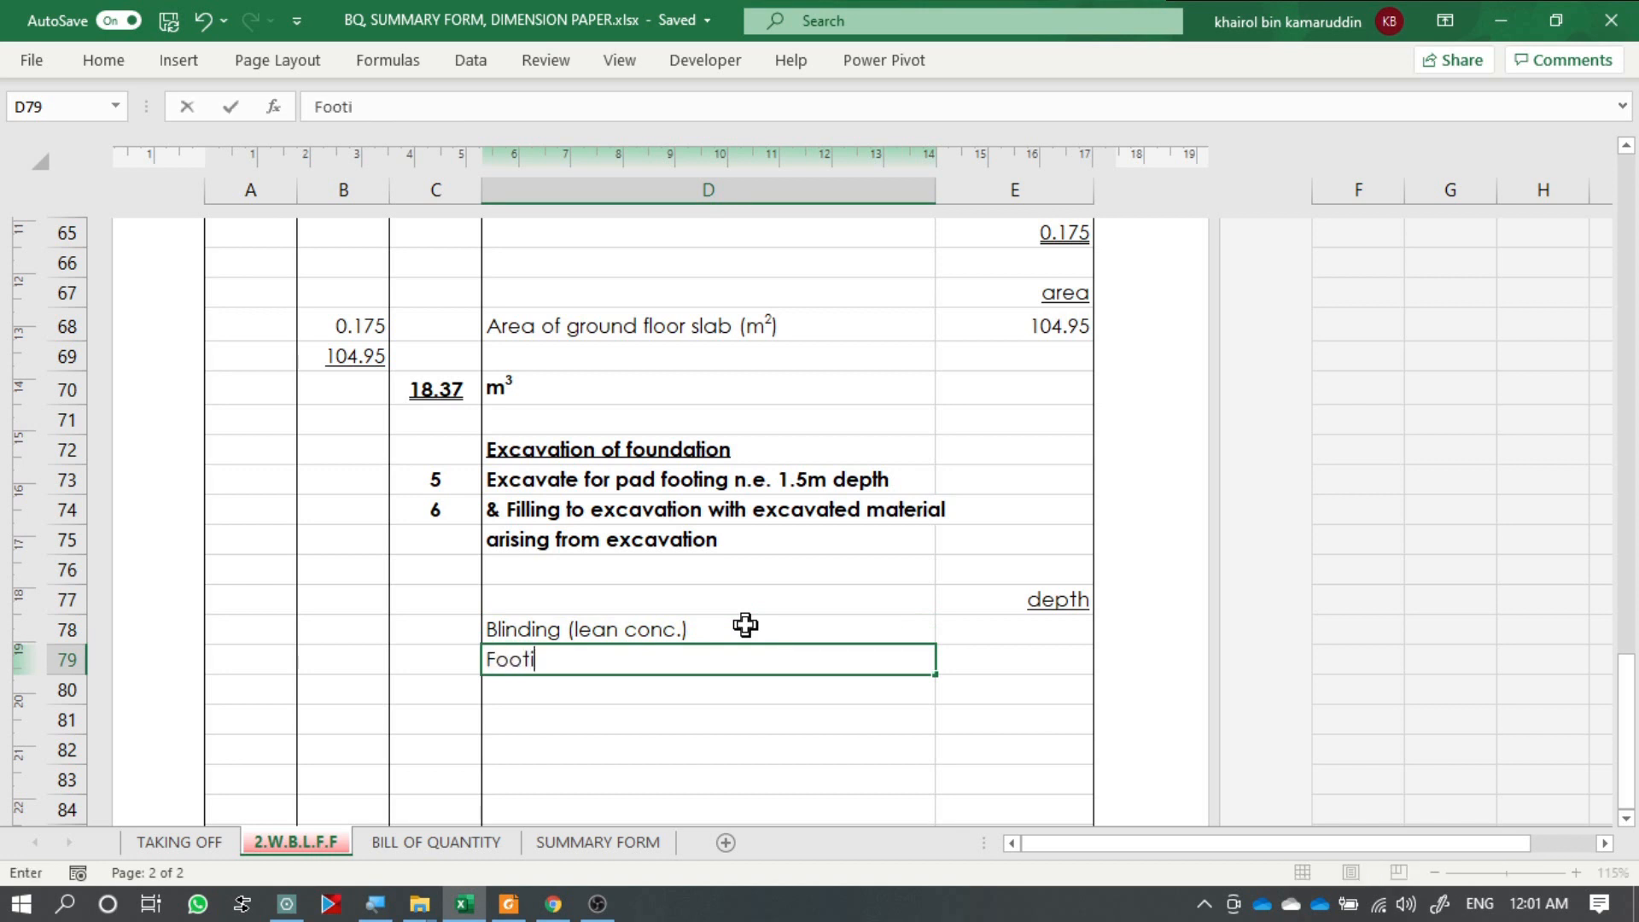
{"action": "key", "text": "Return"}
{"action": "type", "text": "Stump"}
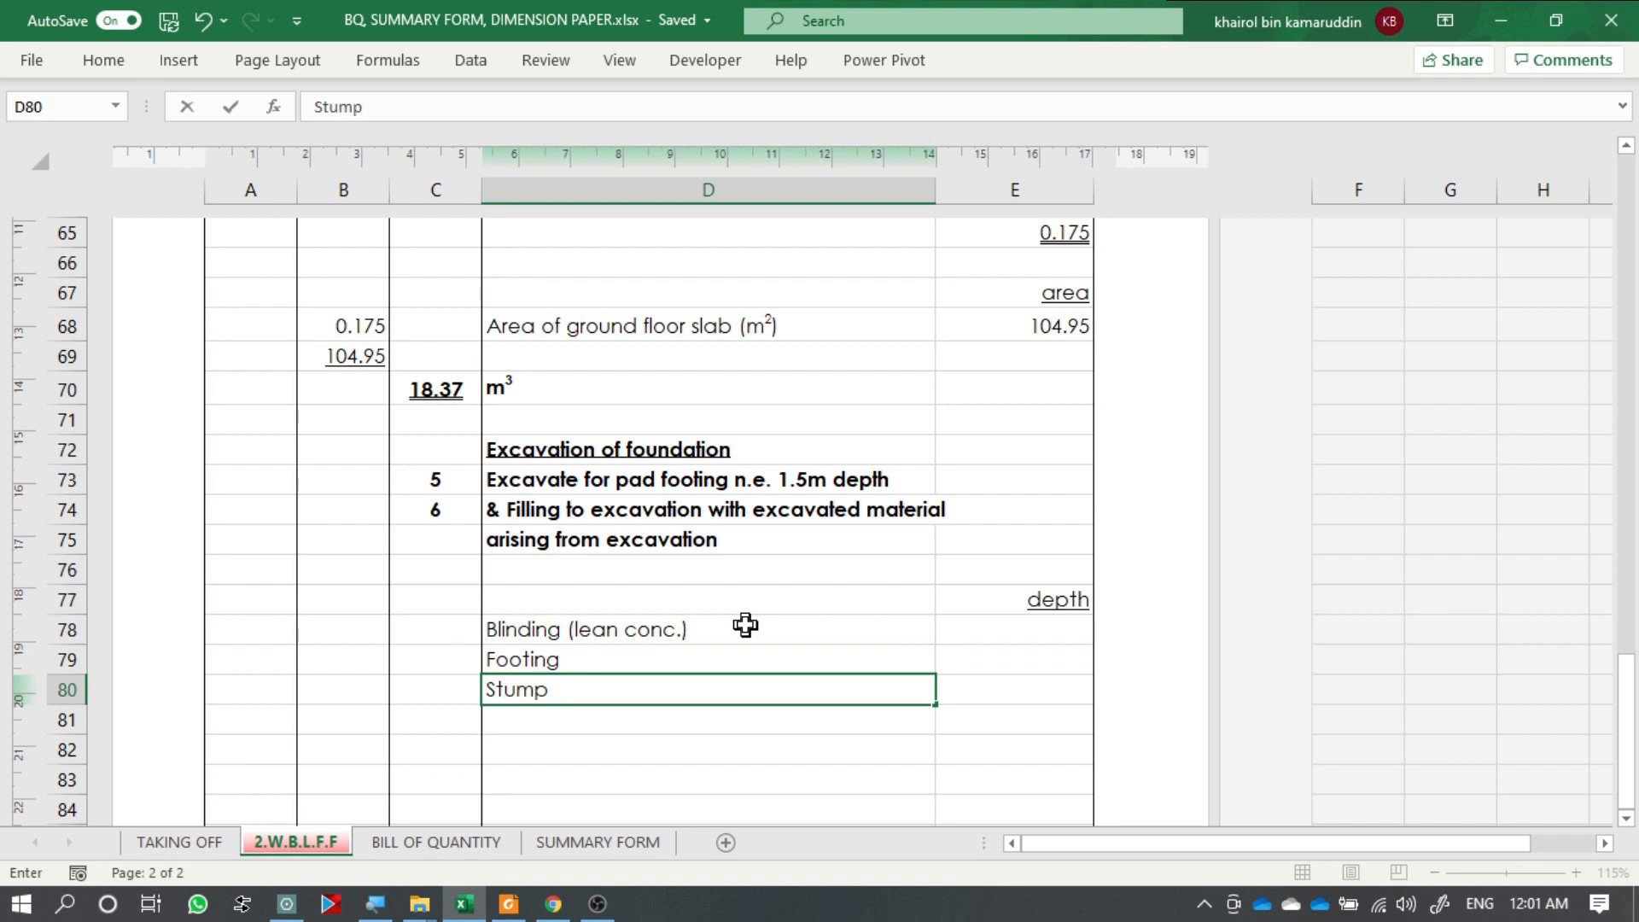
{"action": "key", "text": "Tab"}
Check the lean concrete thickness on the drawing in Drawboard PDF, return to Excel and enter 0.05 as the blinding depth in E78.
{"action": "key", "text": "alt+Tab"}
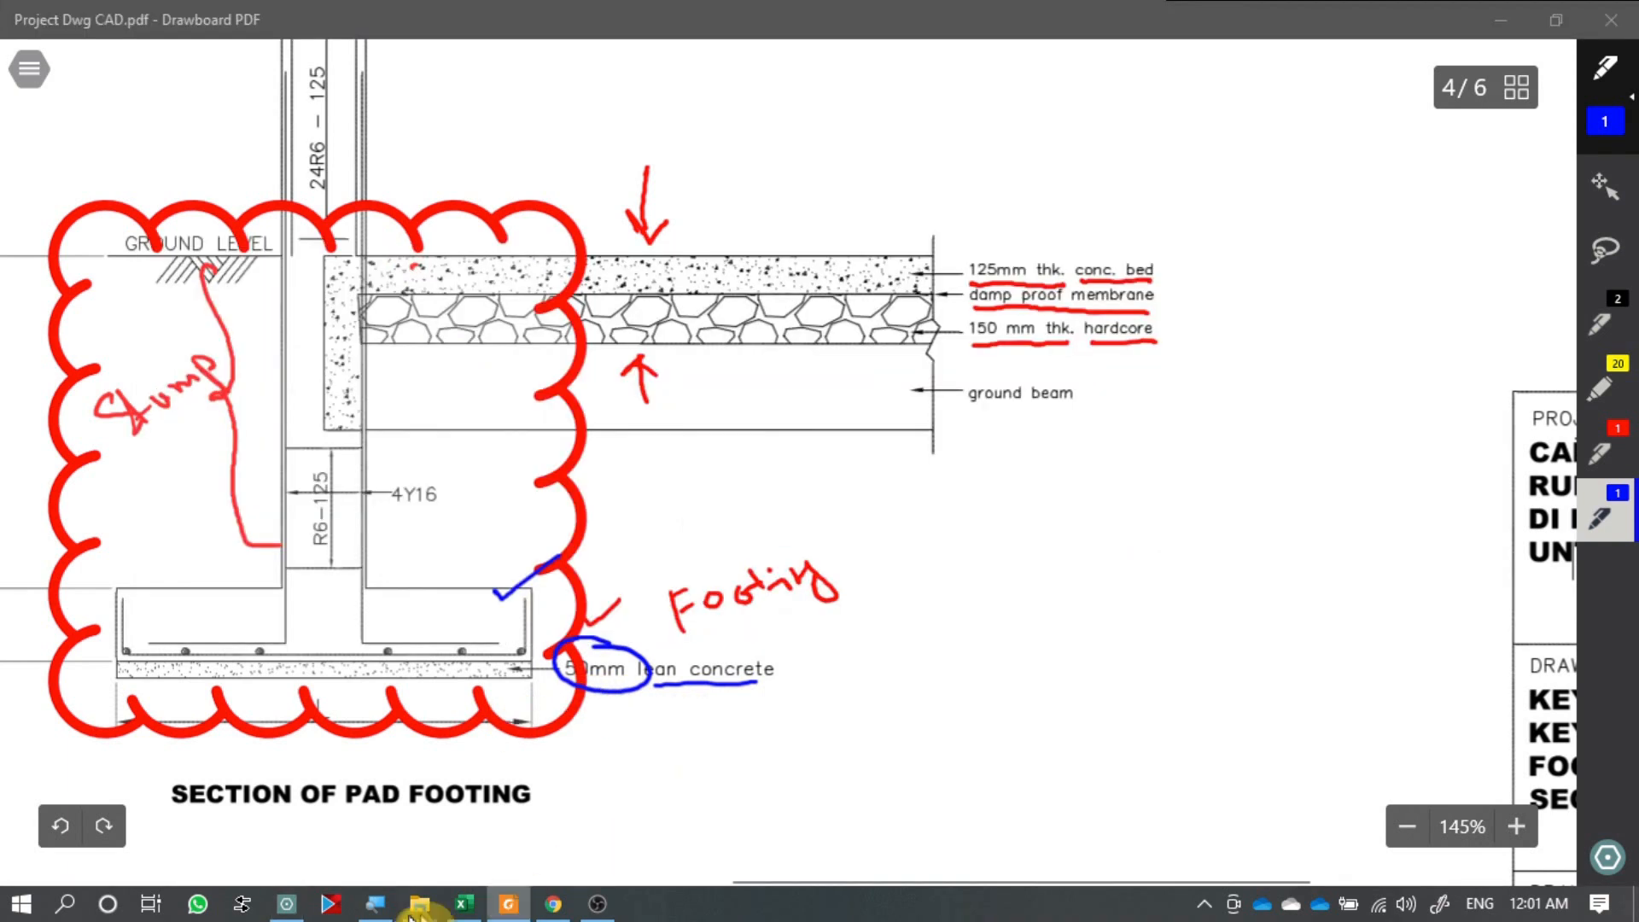
{"action": "left_click", "coordinate": [479, 902]}
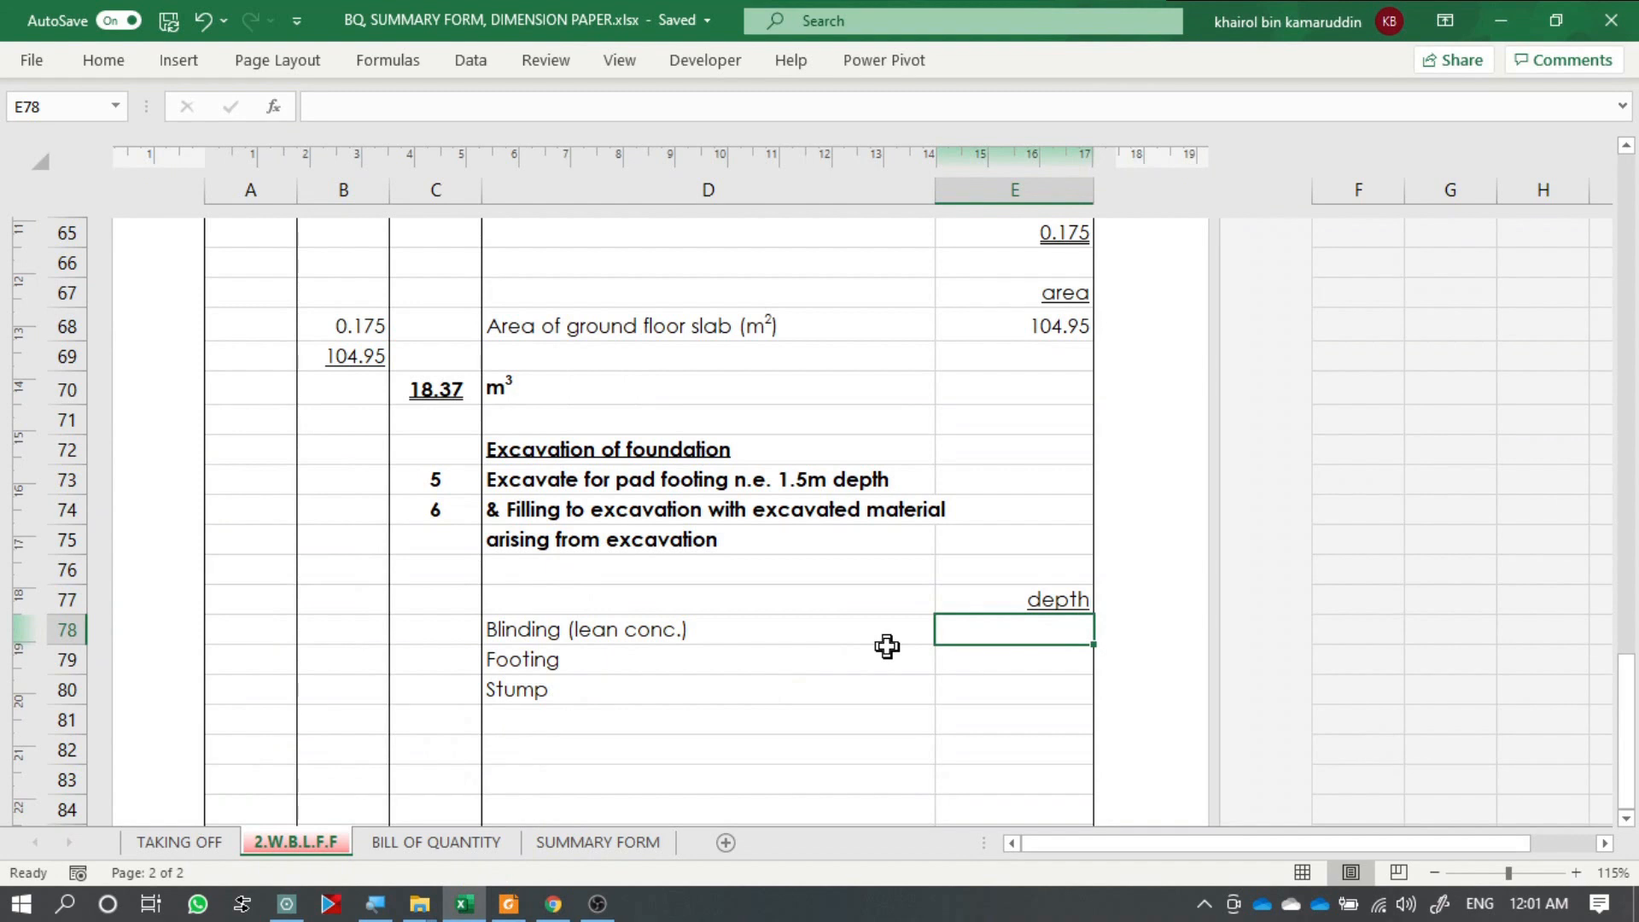
{"action": "type", "text": ".05"}
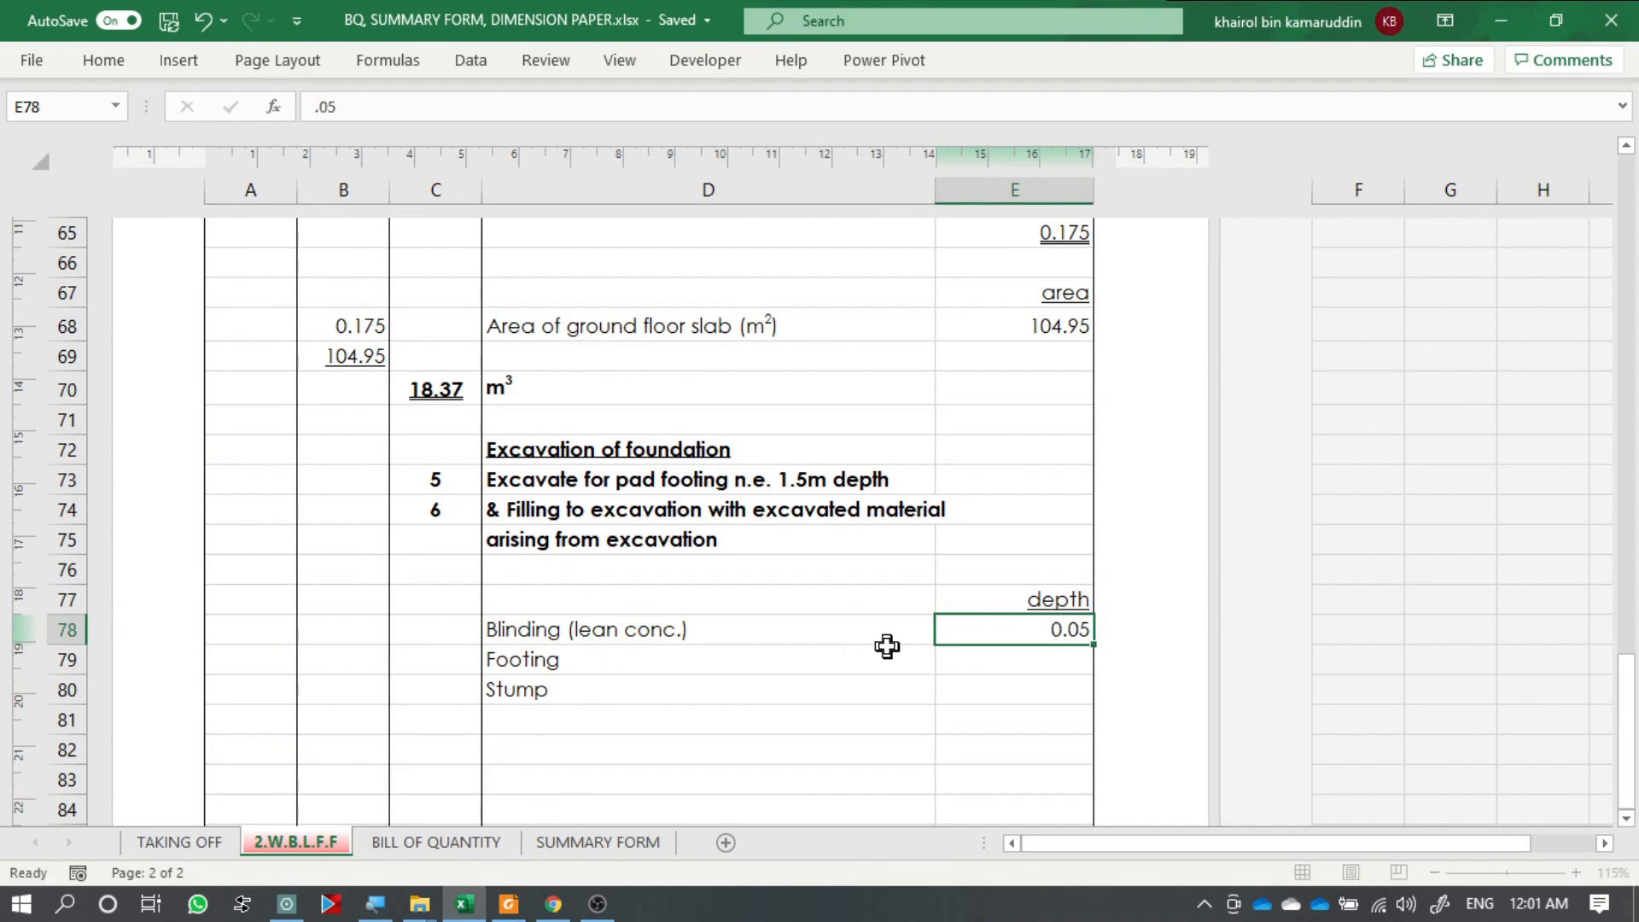
Switch to Drawboard PDF, view the footing schedule, and circle the 850 stump depth in blue on footing types C1 and C2.
{"action": "key", "text": "alt+Tab"}
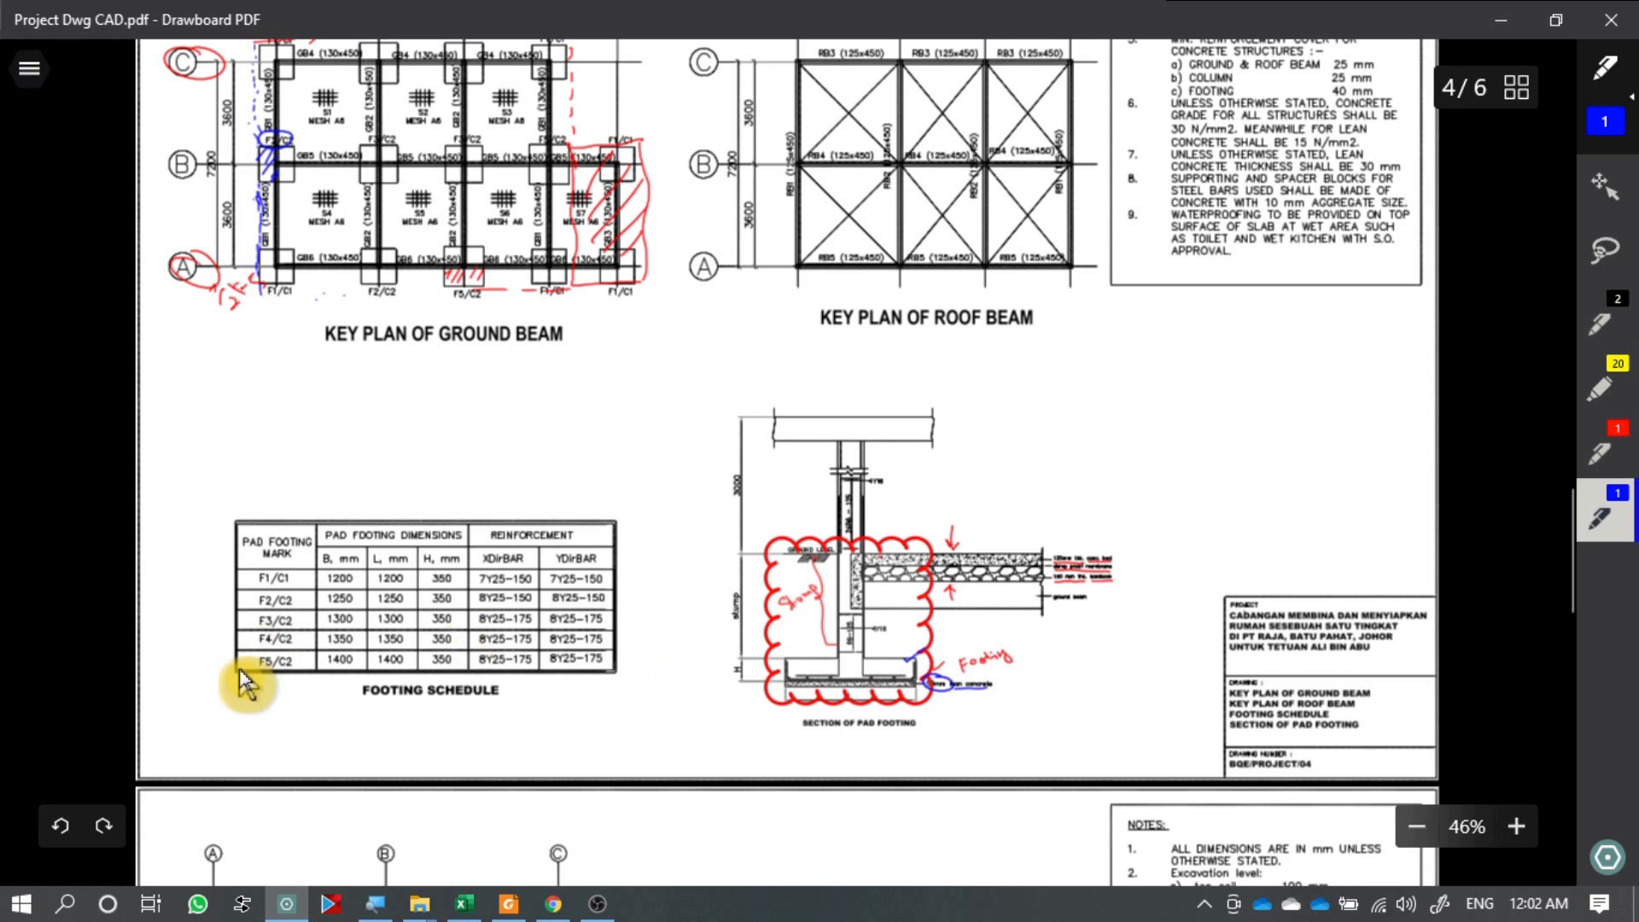
{"action": "scroll", "coordinate": [248, 711], "scroll_direction": "up", "scroll_amount": 10}
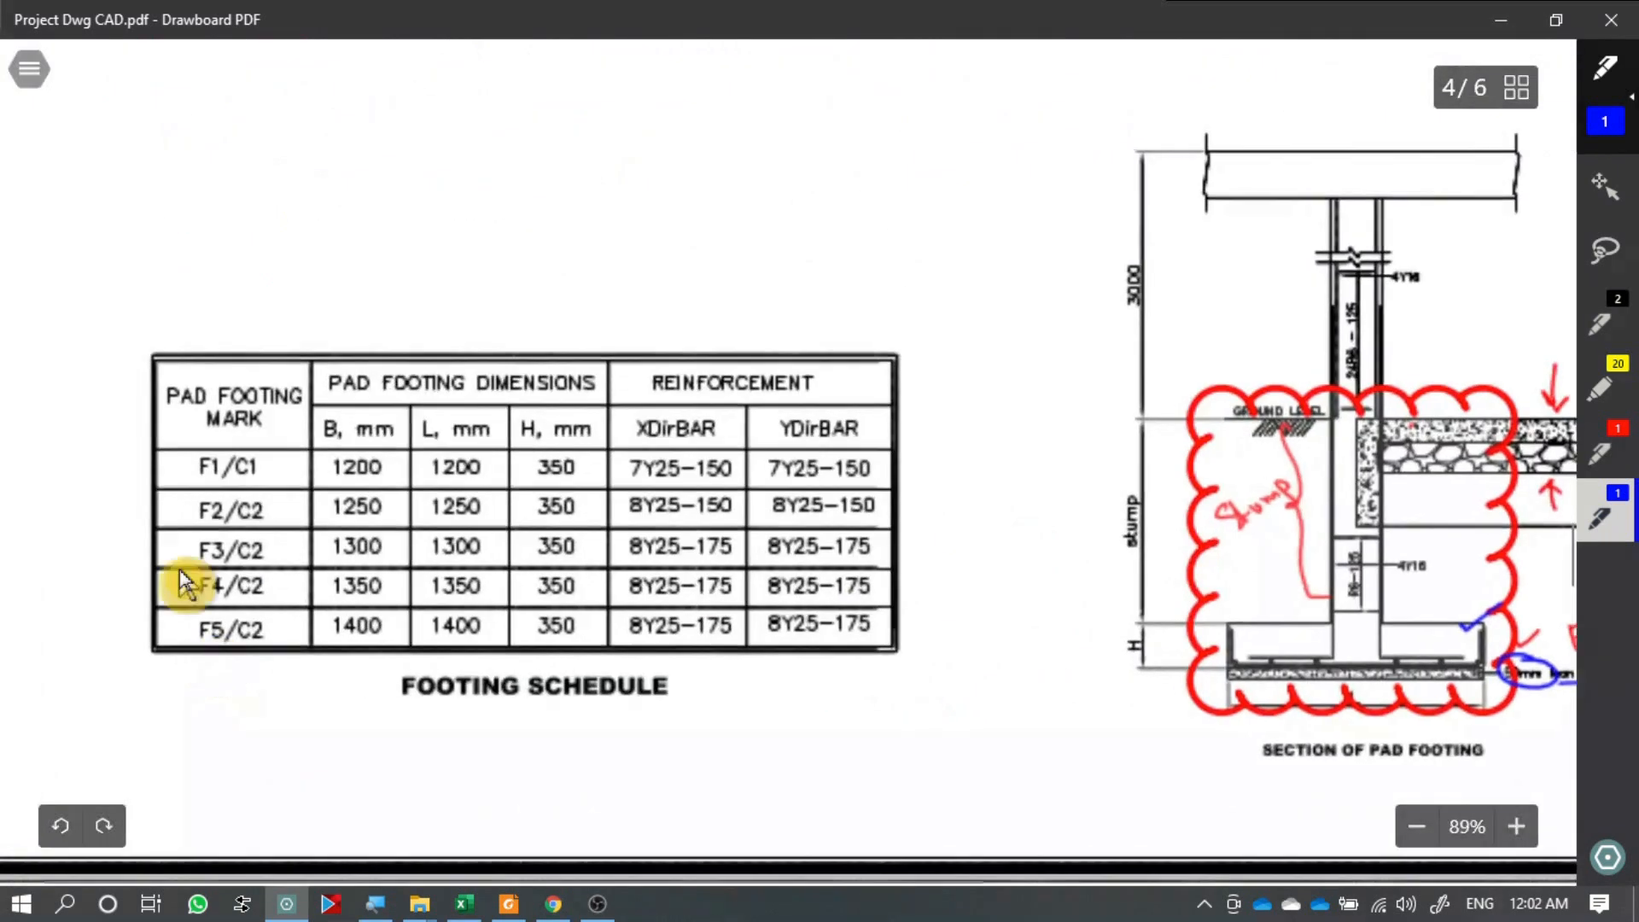
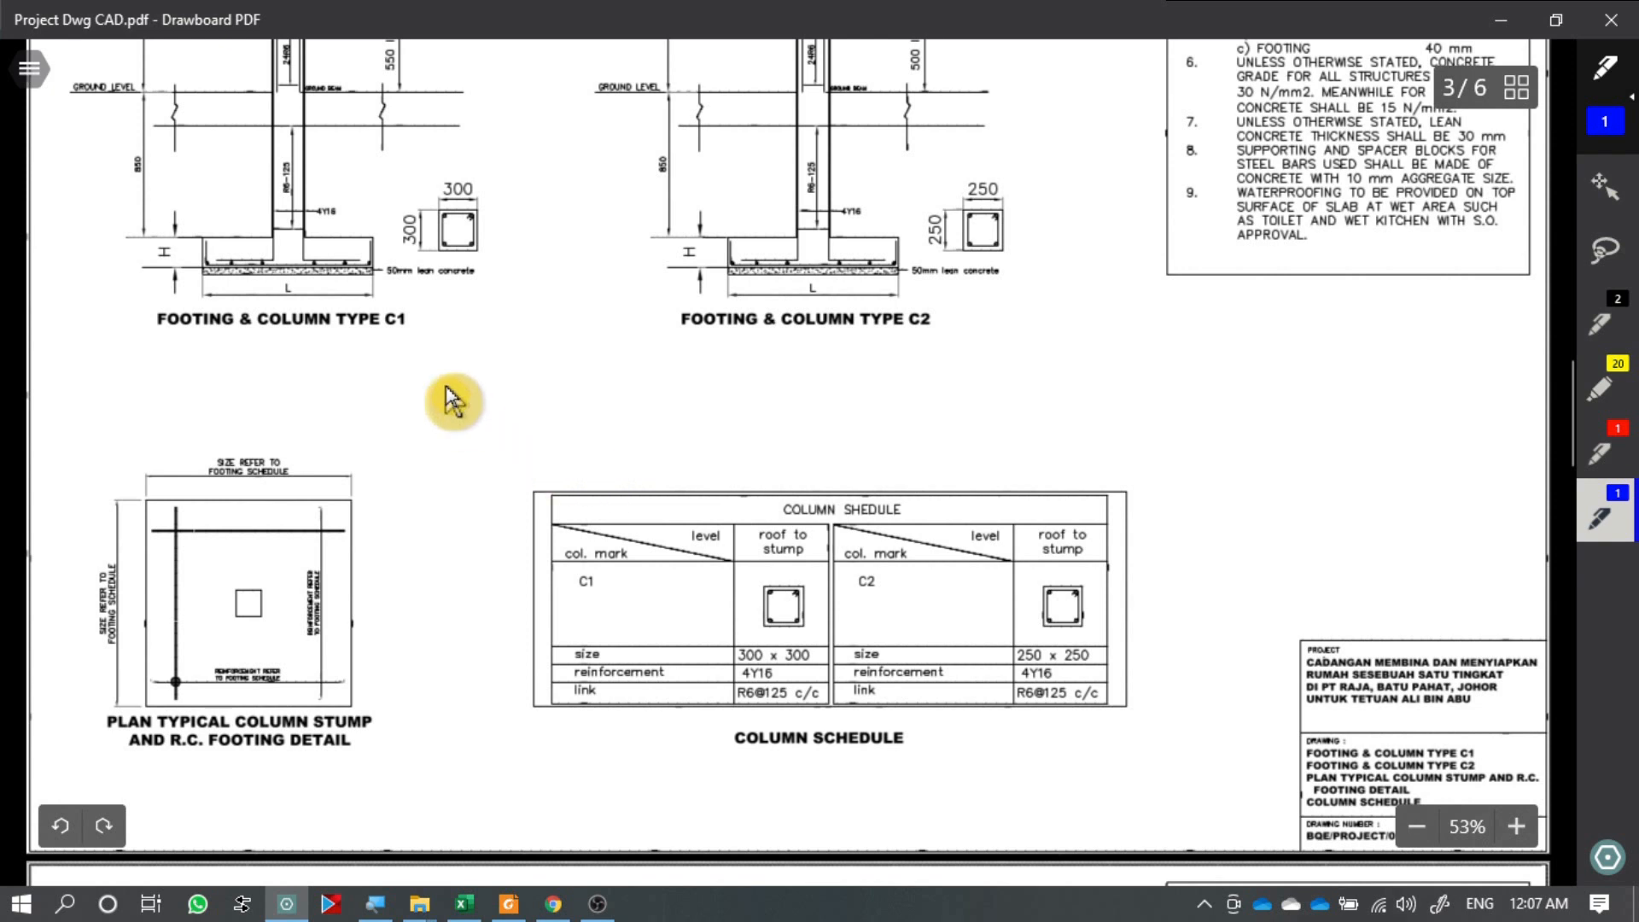
{"action": "scroll", "coordinate": [176, 104], "scroll_direction": "up", "scroll_amount": 5}
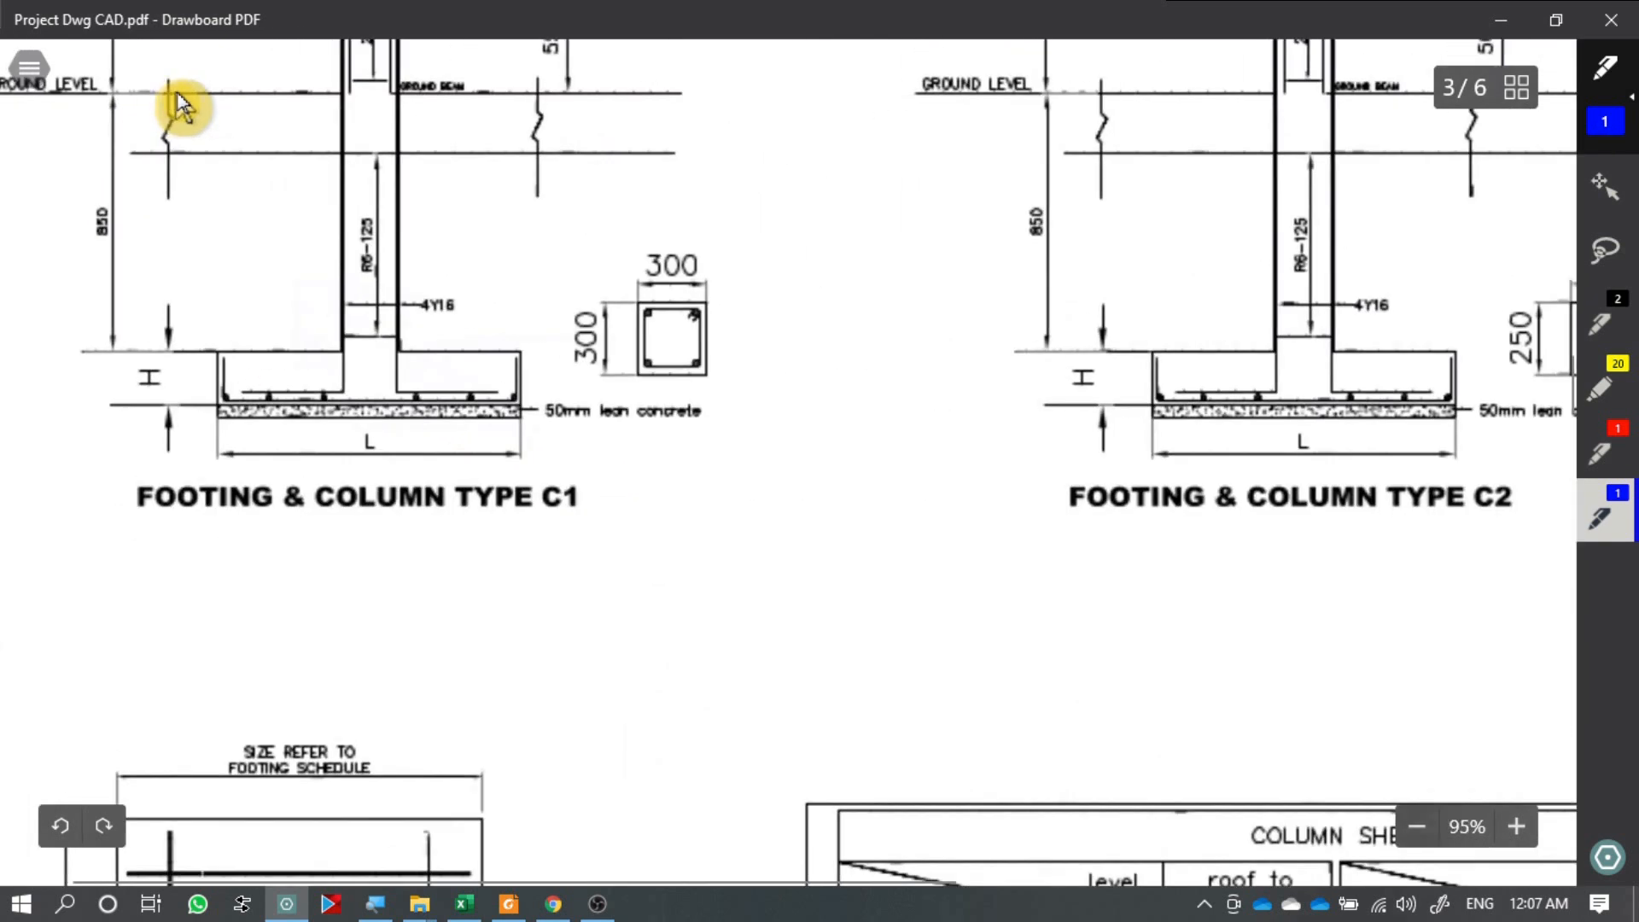
{"action": "scroll", "coordinate": [227, 101], "scroll_direction": "down", "scroll_amount": 1}
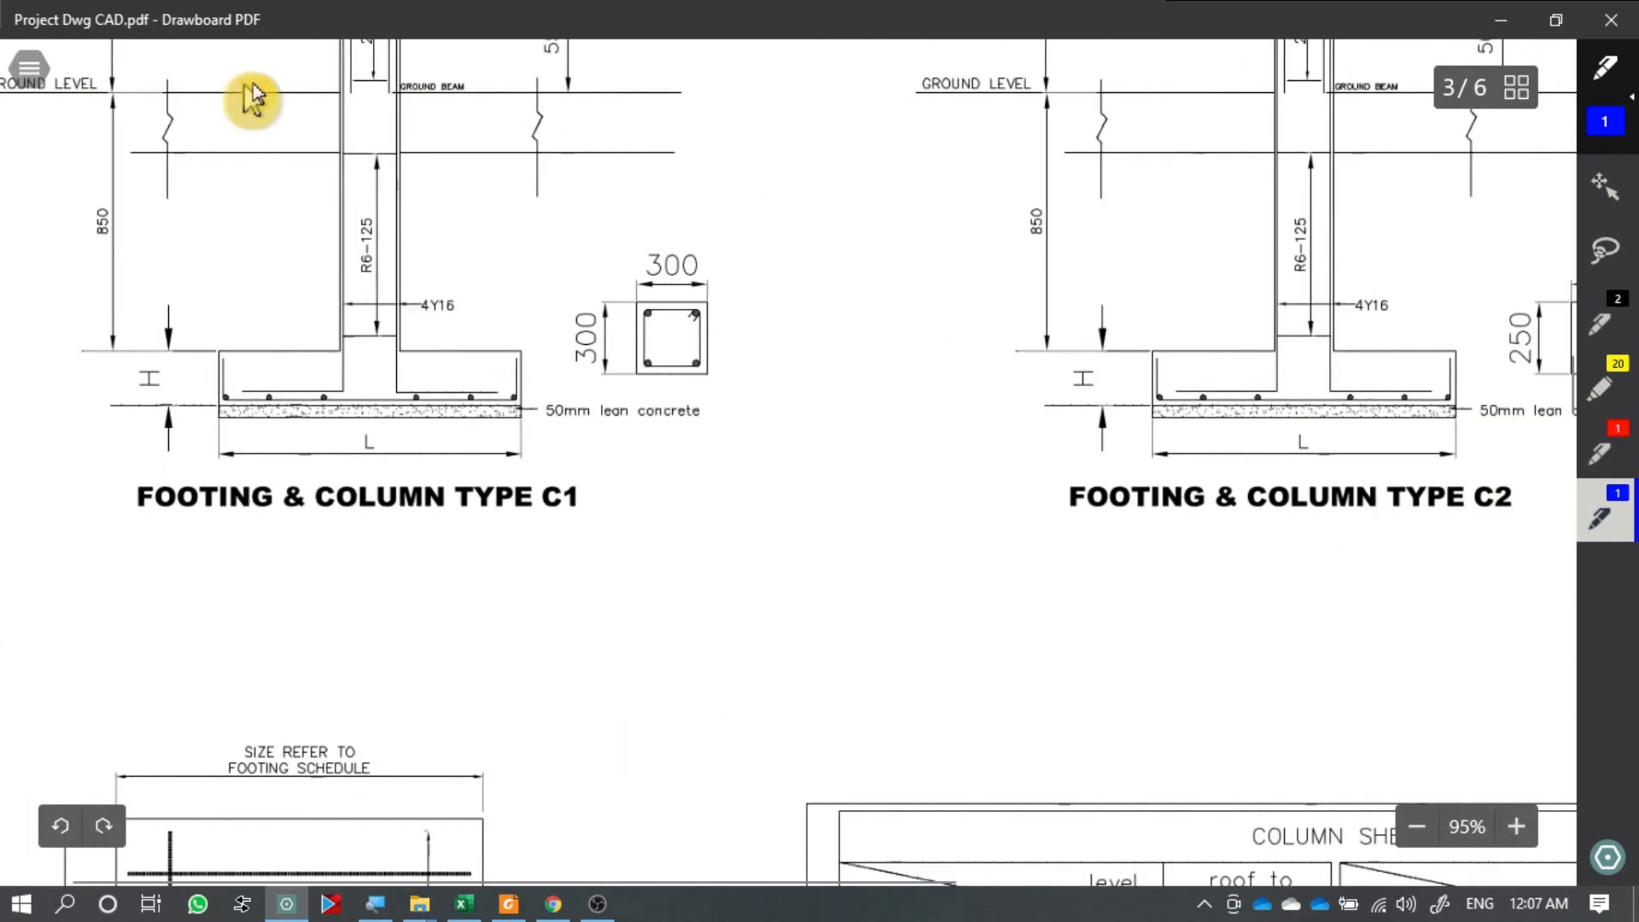
{"action": "scroll", "coordinate": [750, 51], "scroll_direction": "up", "scroll_amount": 2}
{"action": "scroll", "coordinate": [748, 77], "scroll_direction": "up", "scroll_amount": 2}
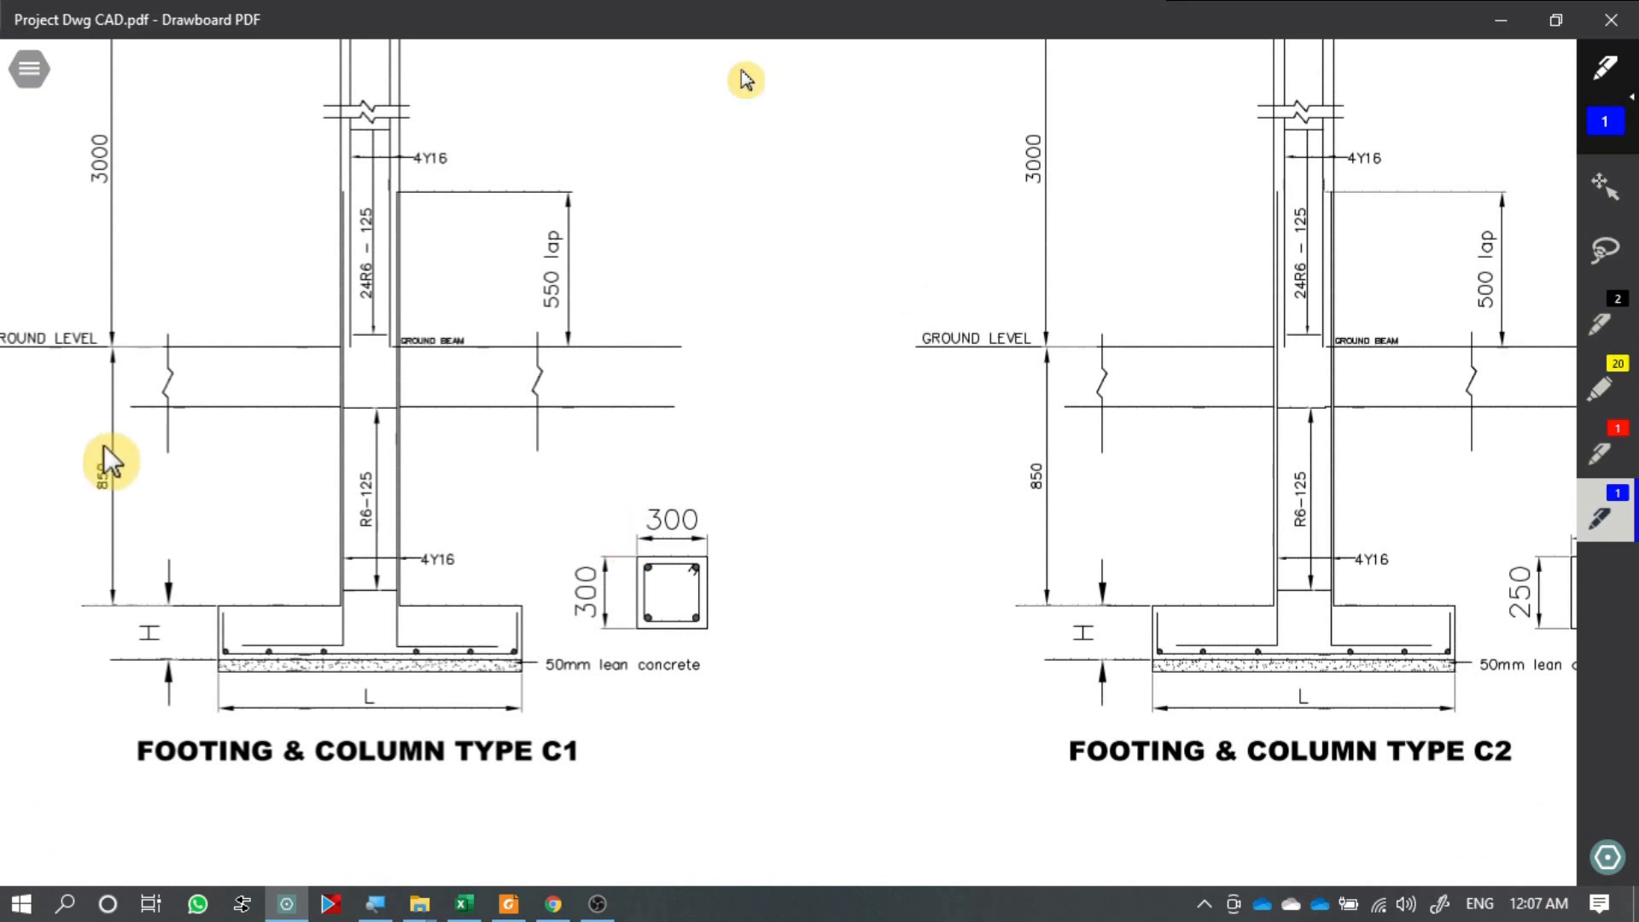
{"action": "mouse_move", "coordinate": [120, 463]}
{"action": "left_mouse_down"}
{"action": "mouse_move", "coordinate": [58, 475]}
{"action": "mouse_move", "coordinate": [134, 437]}
{"action": "left_mouse_up"}
{"action": "mouse_move", "coordinate": [1054, 461]}
{"action": "left_mouse_down"}
{"action": "mouse_move", "coordinate": [1098, 514]}
{"action": "mouse_move", "coordinate": [1057, 454]}
{"action": "left_mouse_up"}
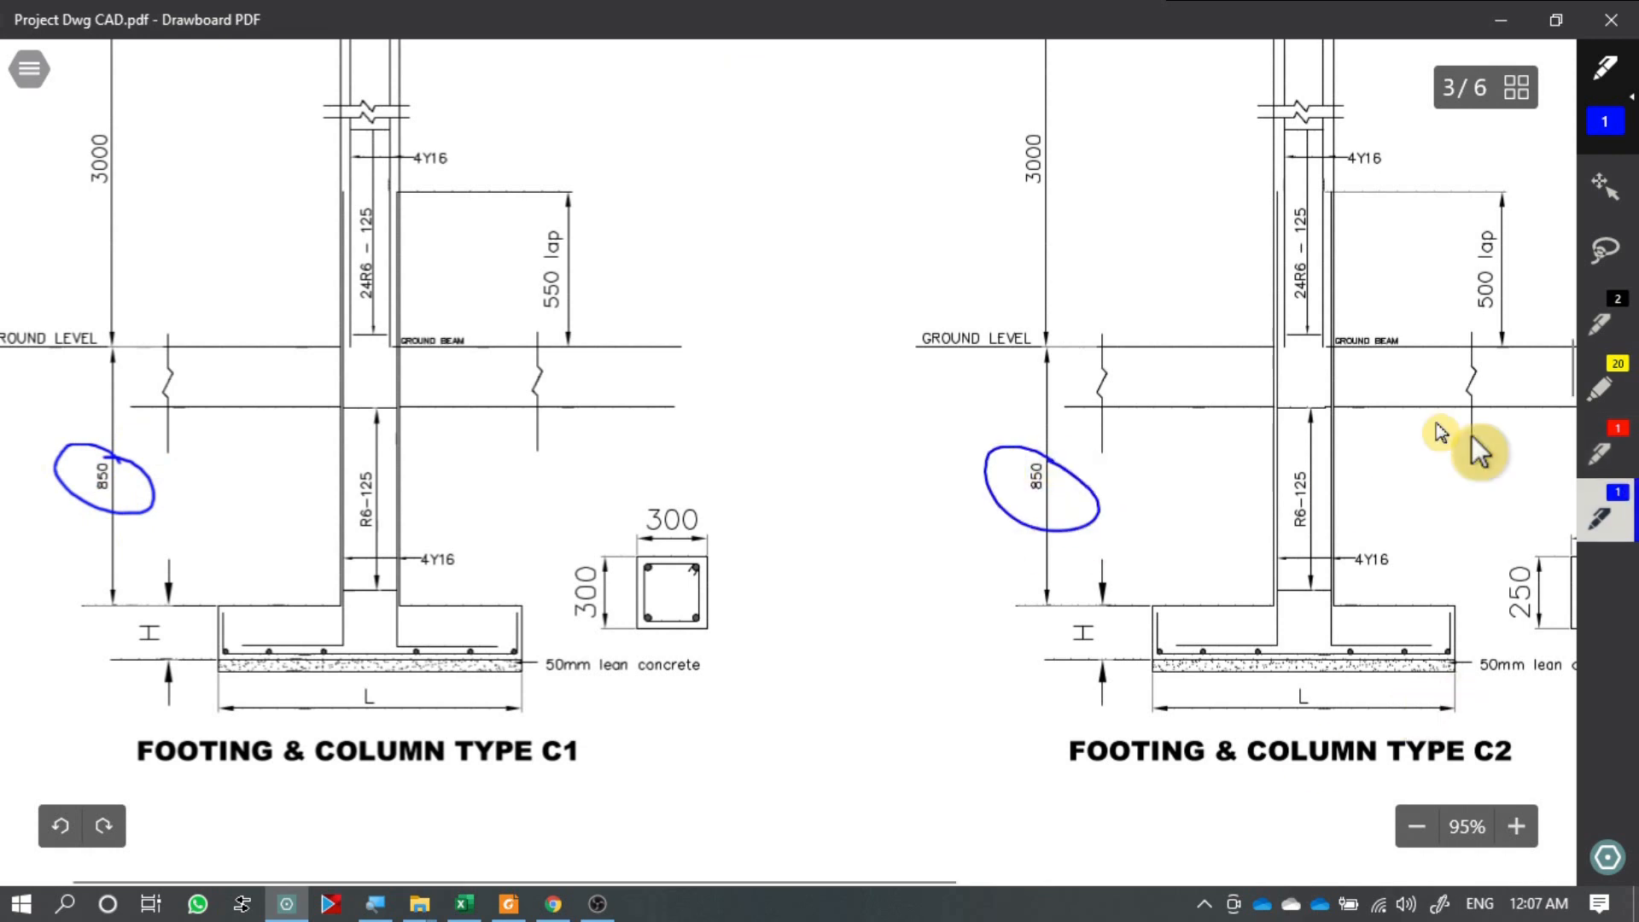
{"action": "scroll", "coordinate": [992, 512], "scroll_direction": "up", "scroll_amount": 6}
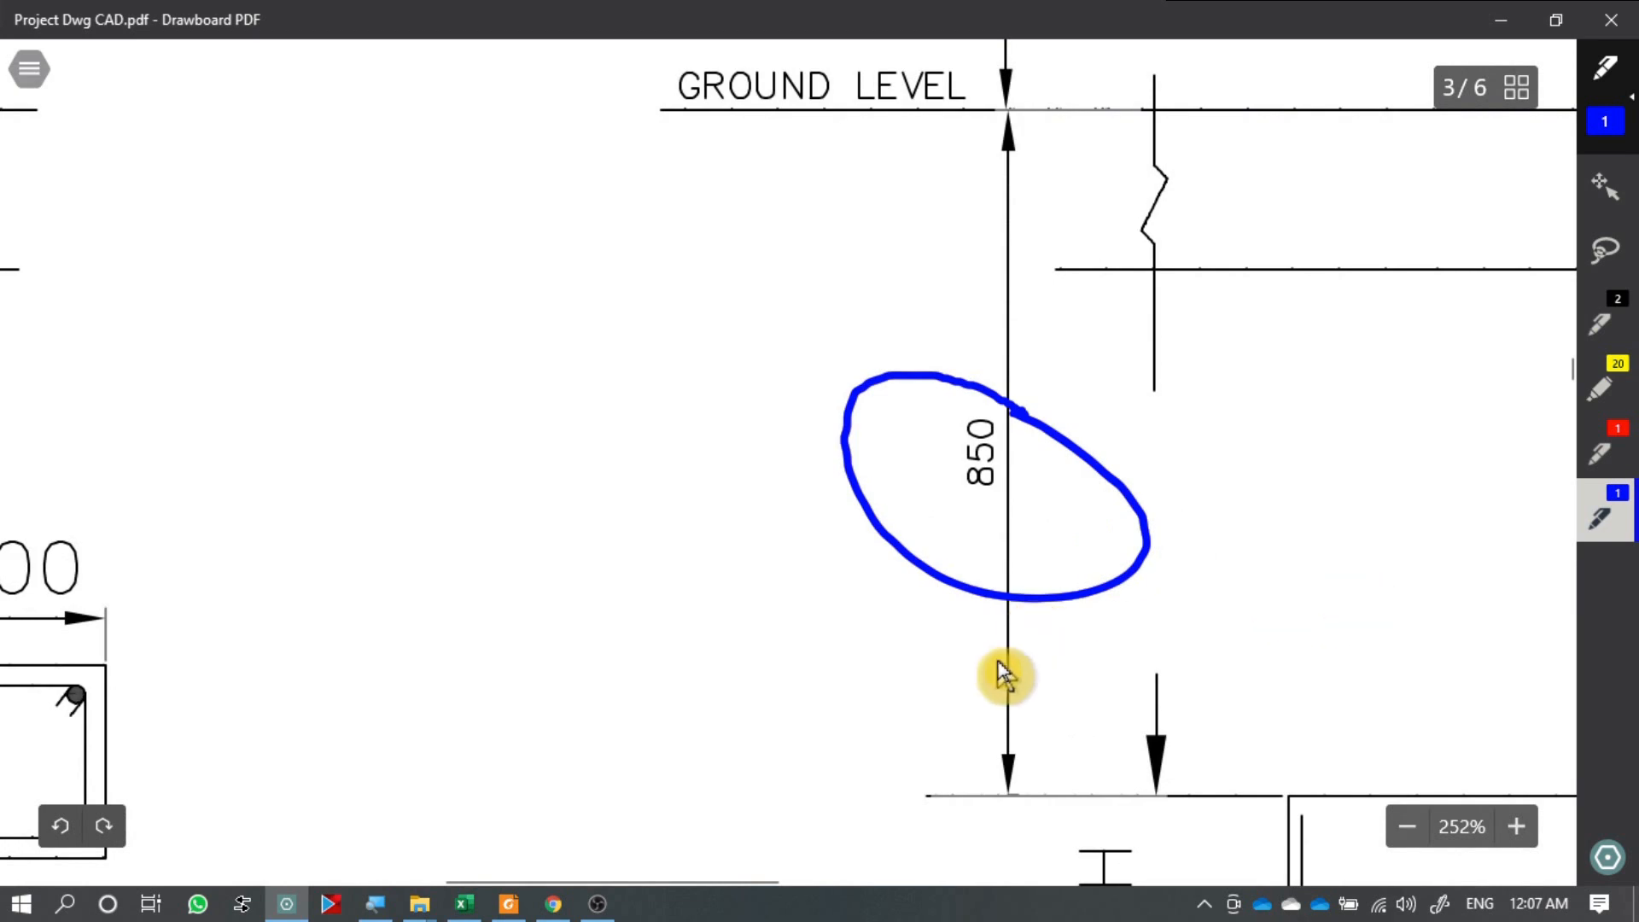
Switch back to the Excel dimension sheet and enter =0.85 as the stump depth in E80.
{"action": "left_click", "coordinate": [464, 903]}
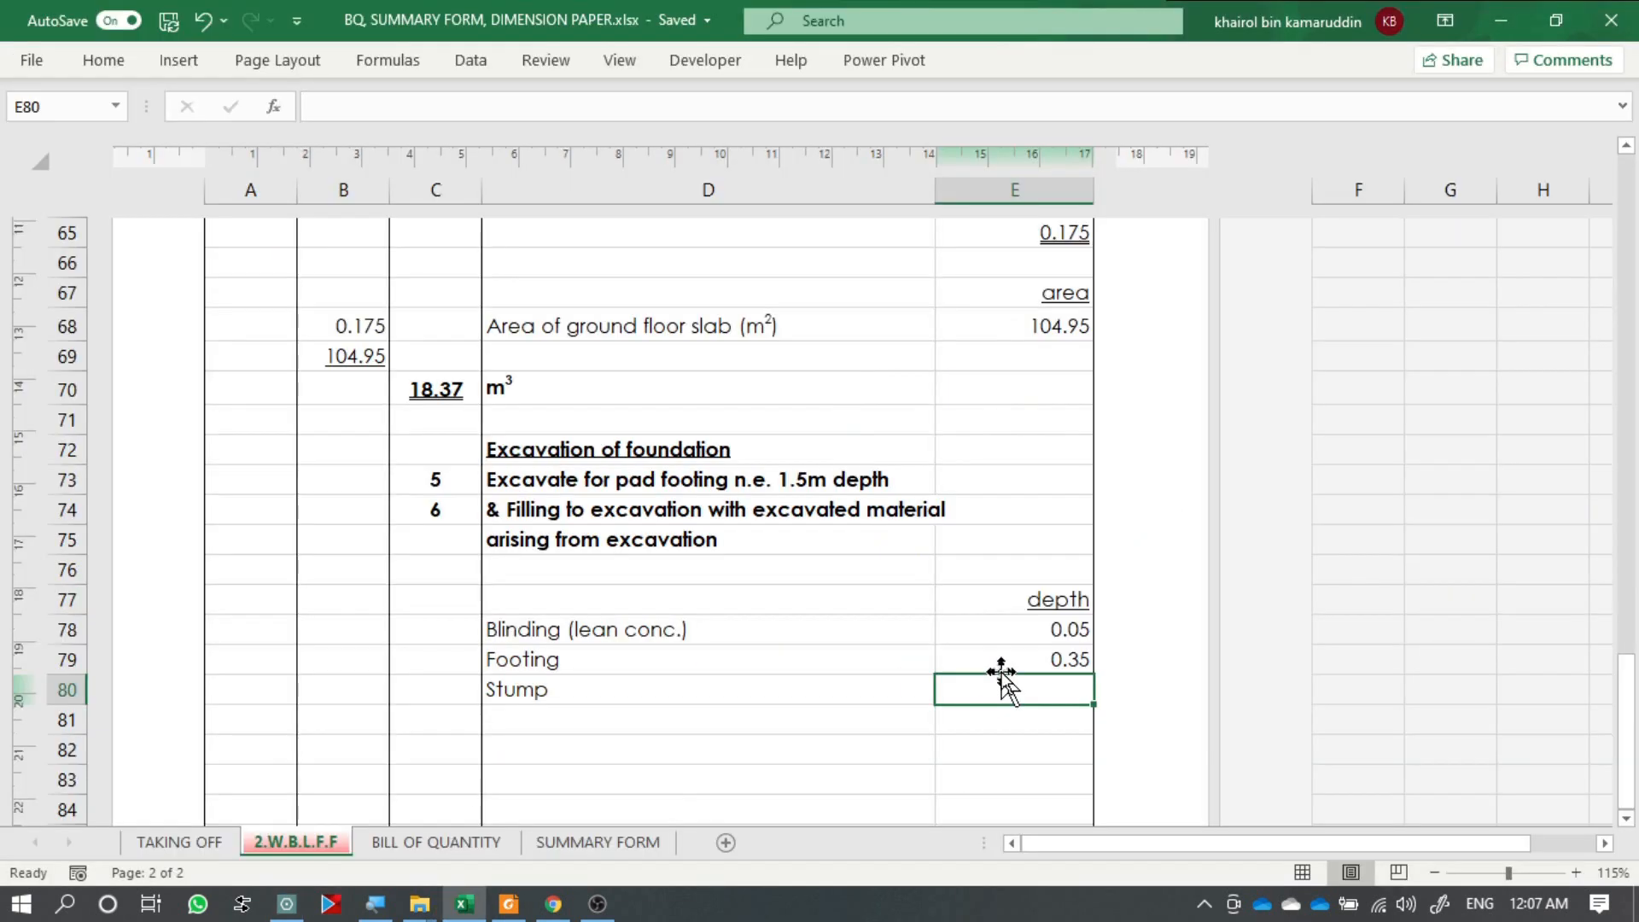
{"action": "type", "text": "="}
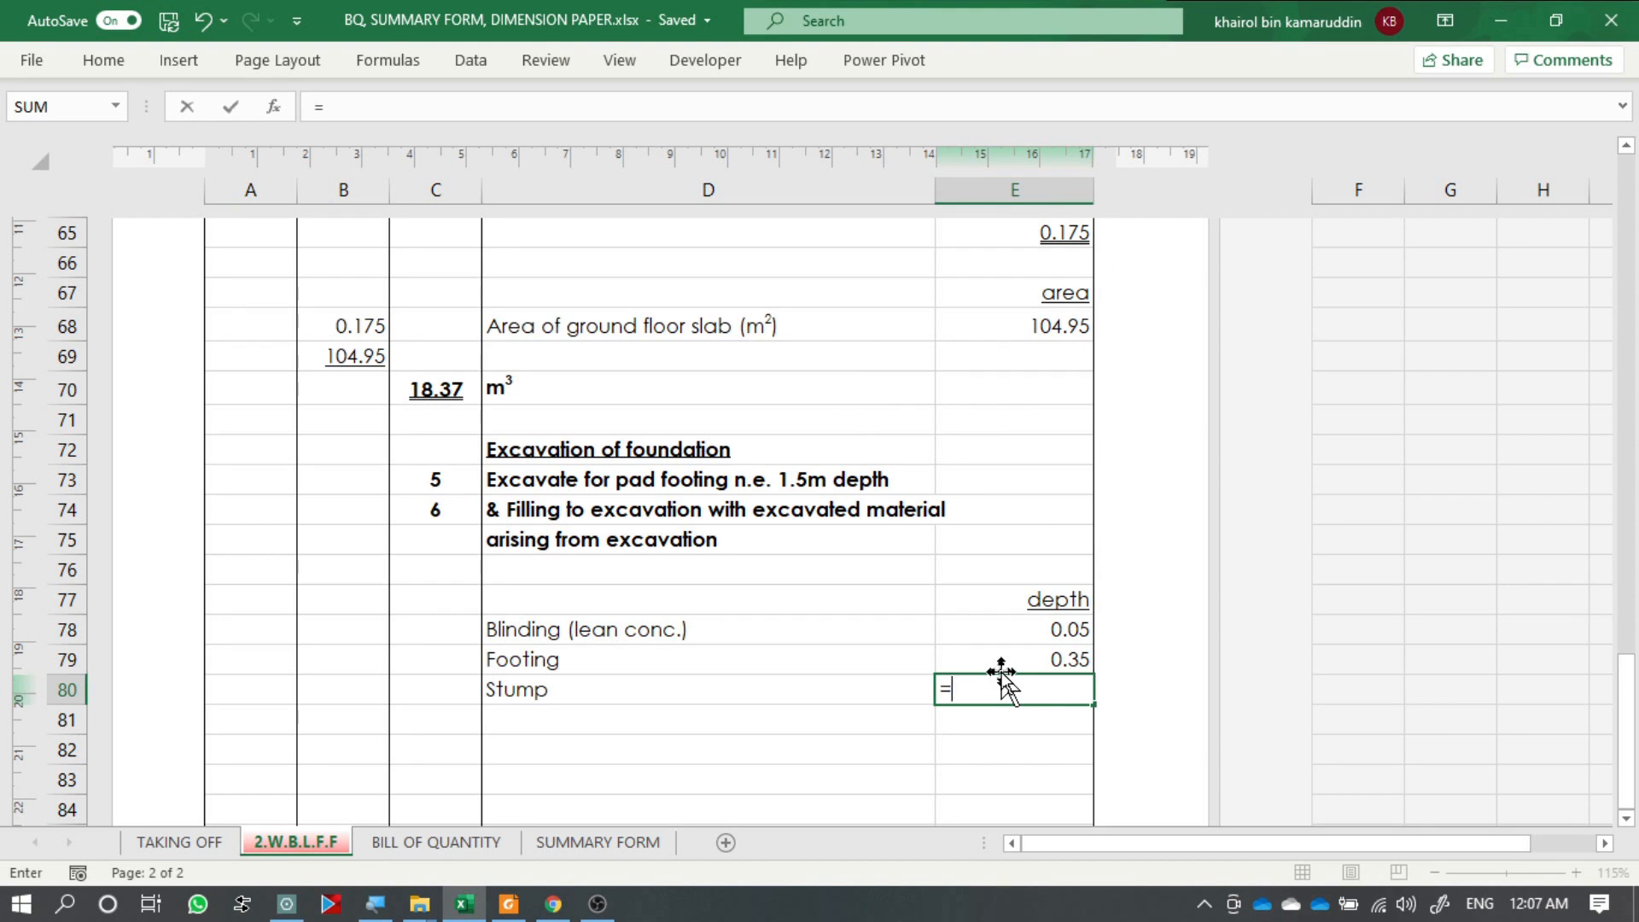
{"action": "type", "text": "0.85"}
{"action": "key", "text": "Return"}
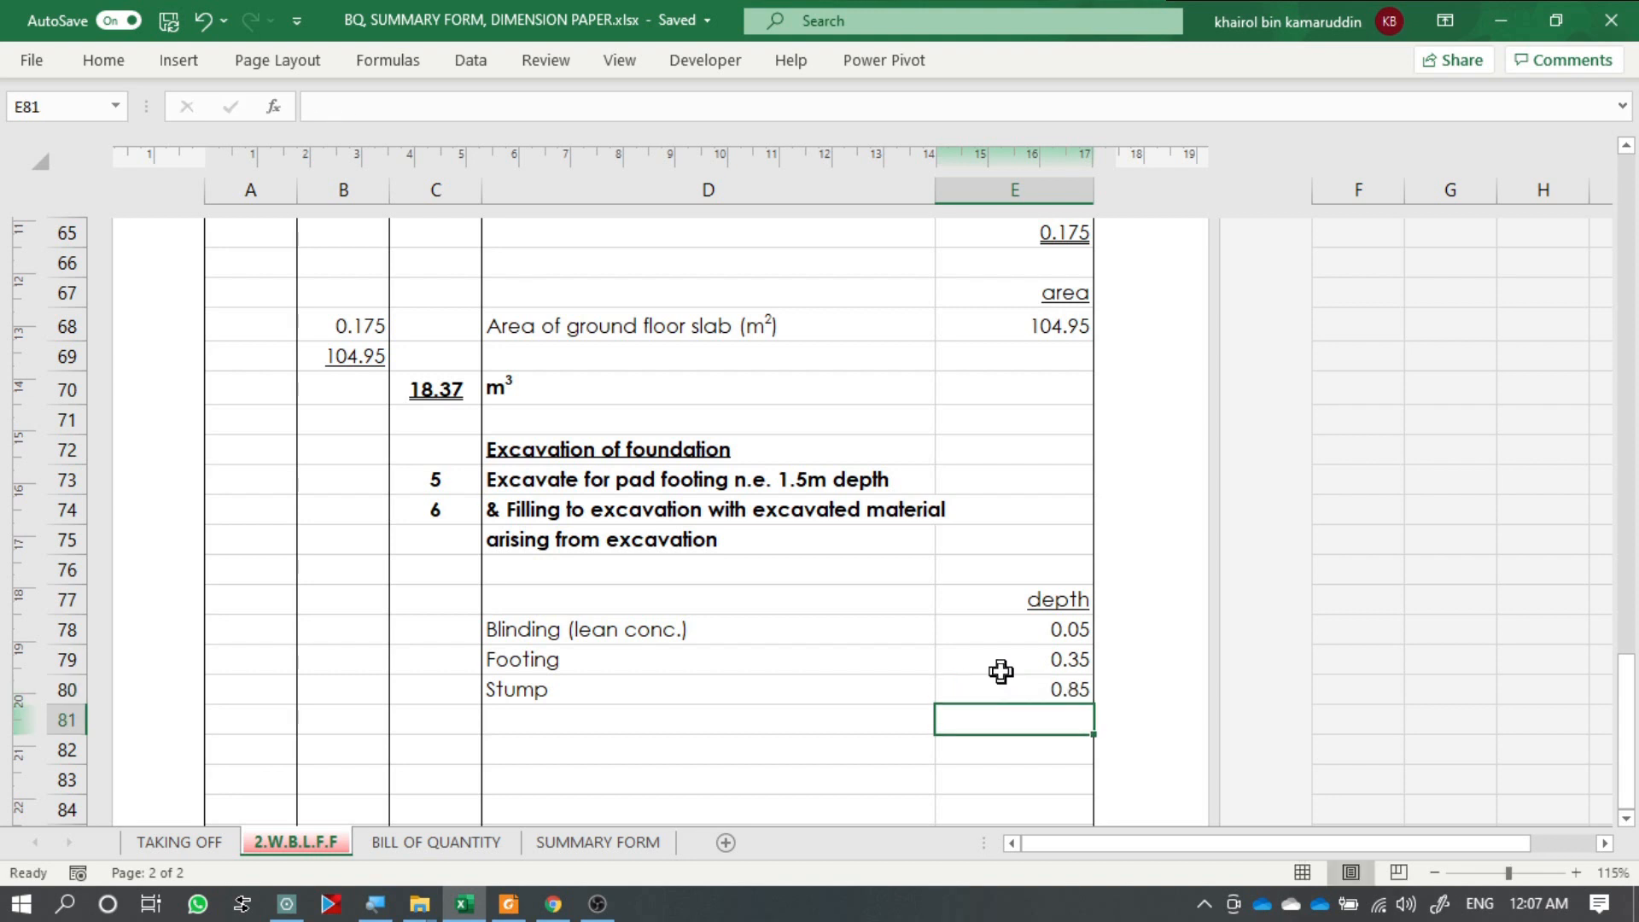
{"action": "key", "text": "Up"}
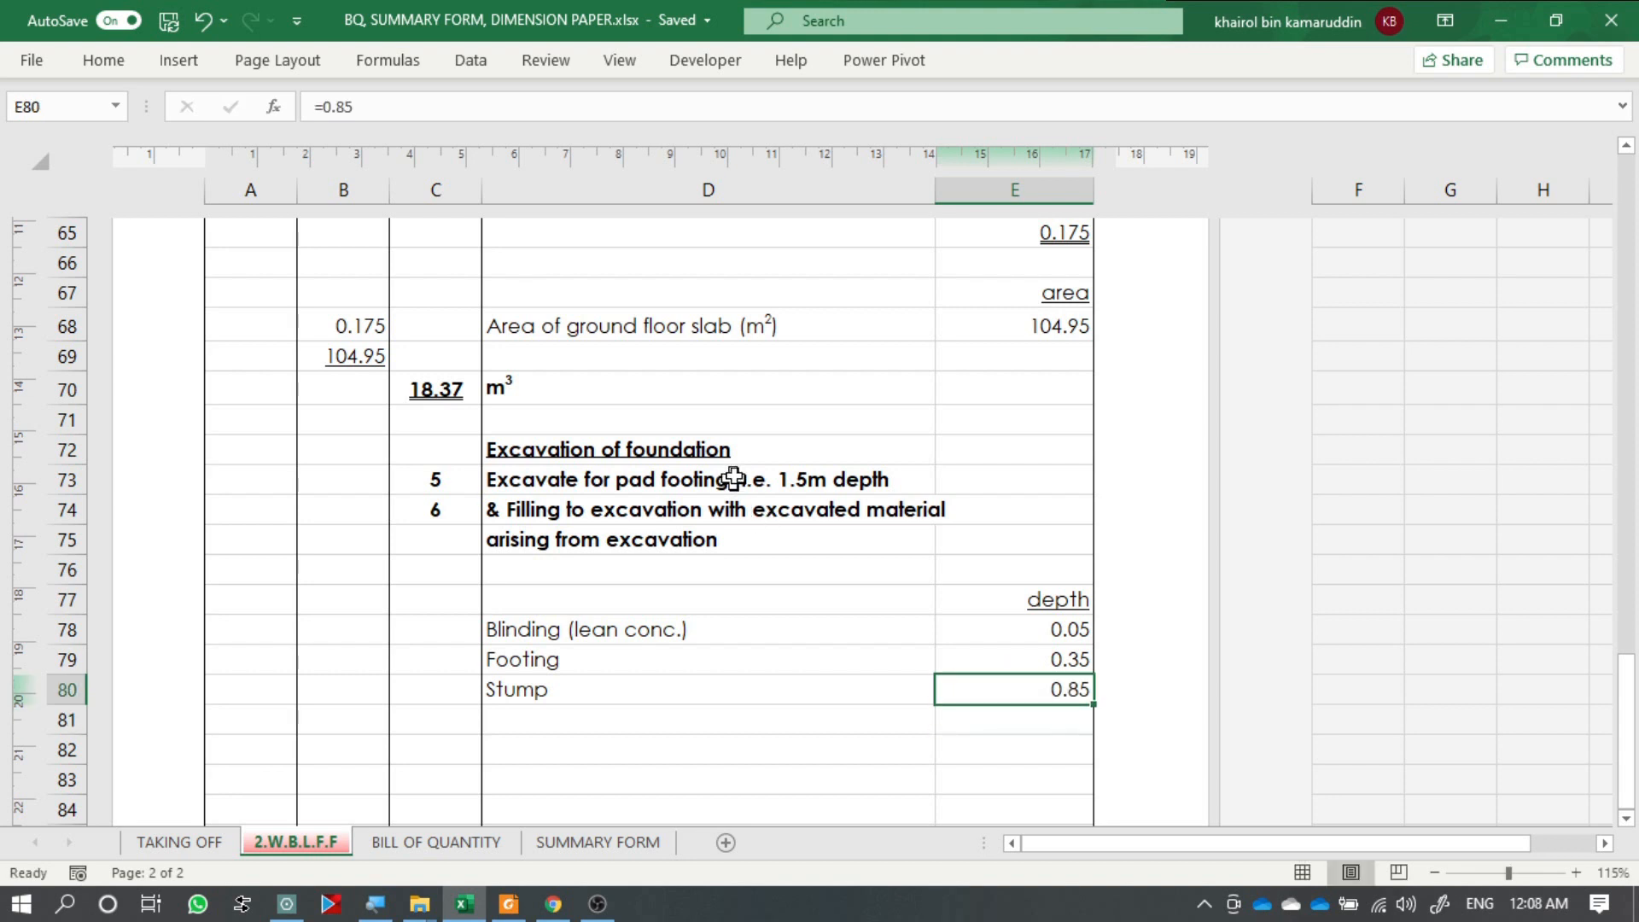
{"action": "left_click", "coordinate": [741, 457]}
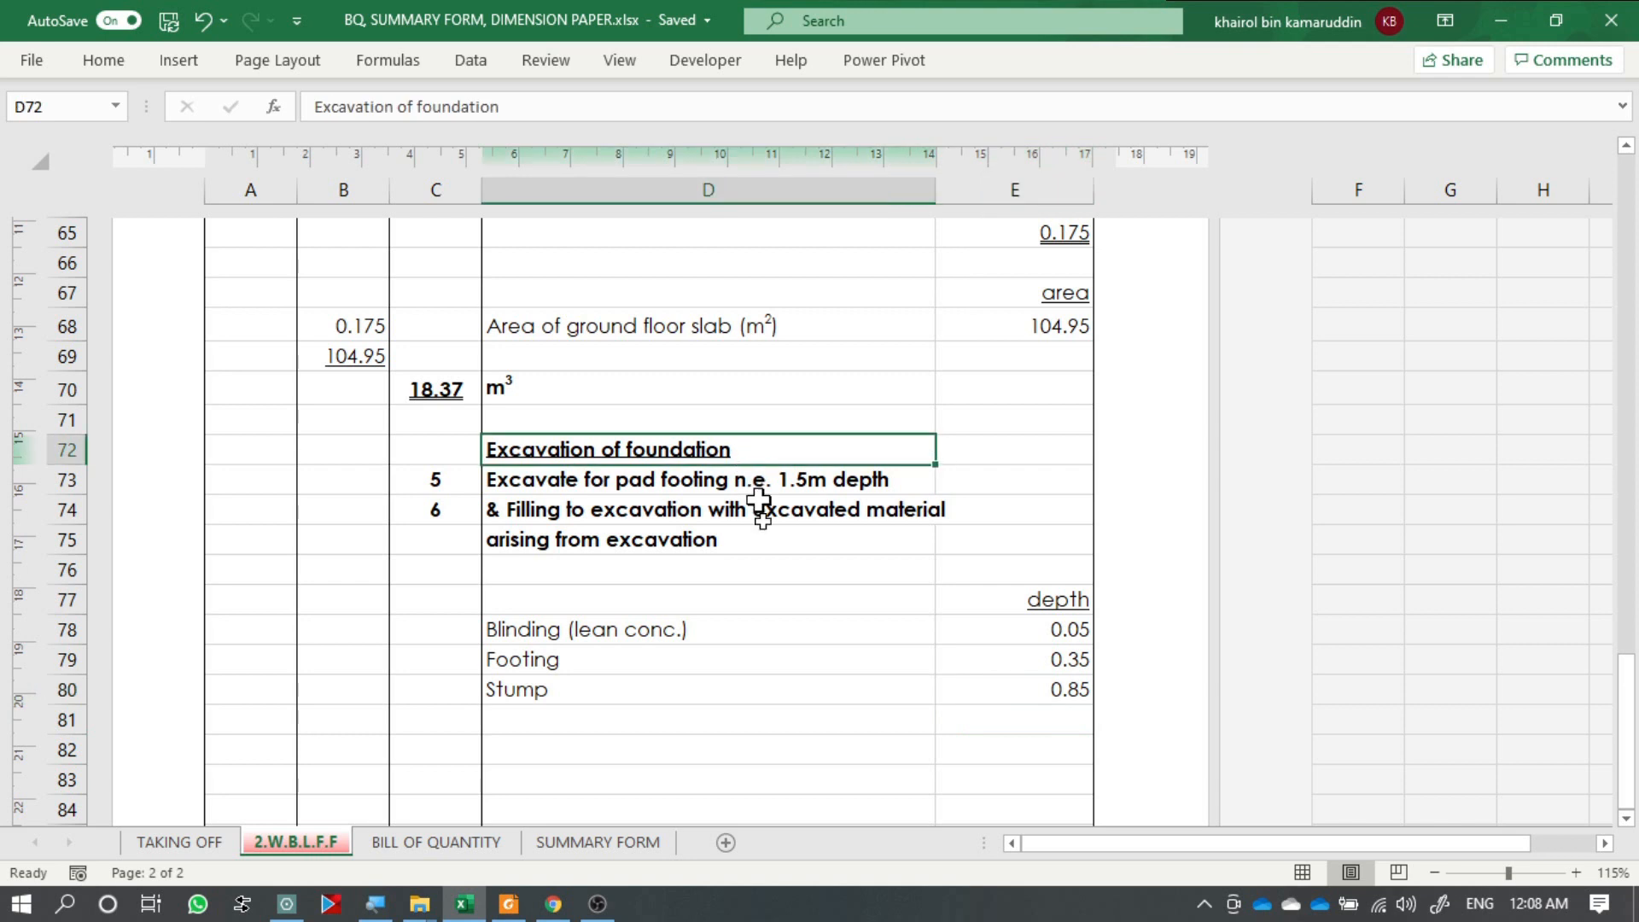
{"action": "left_click_drag", "start_coordinate": [753, 628], "coordinate": [764, 690]}
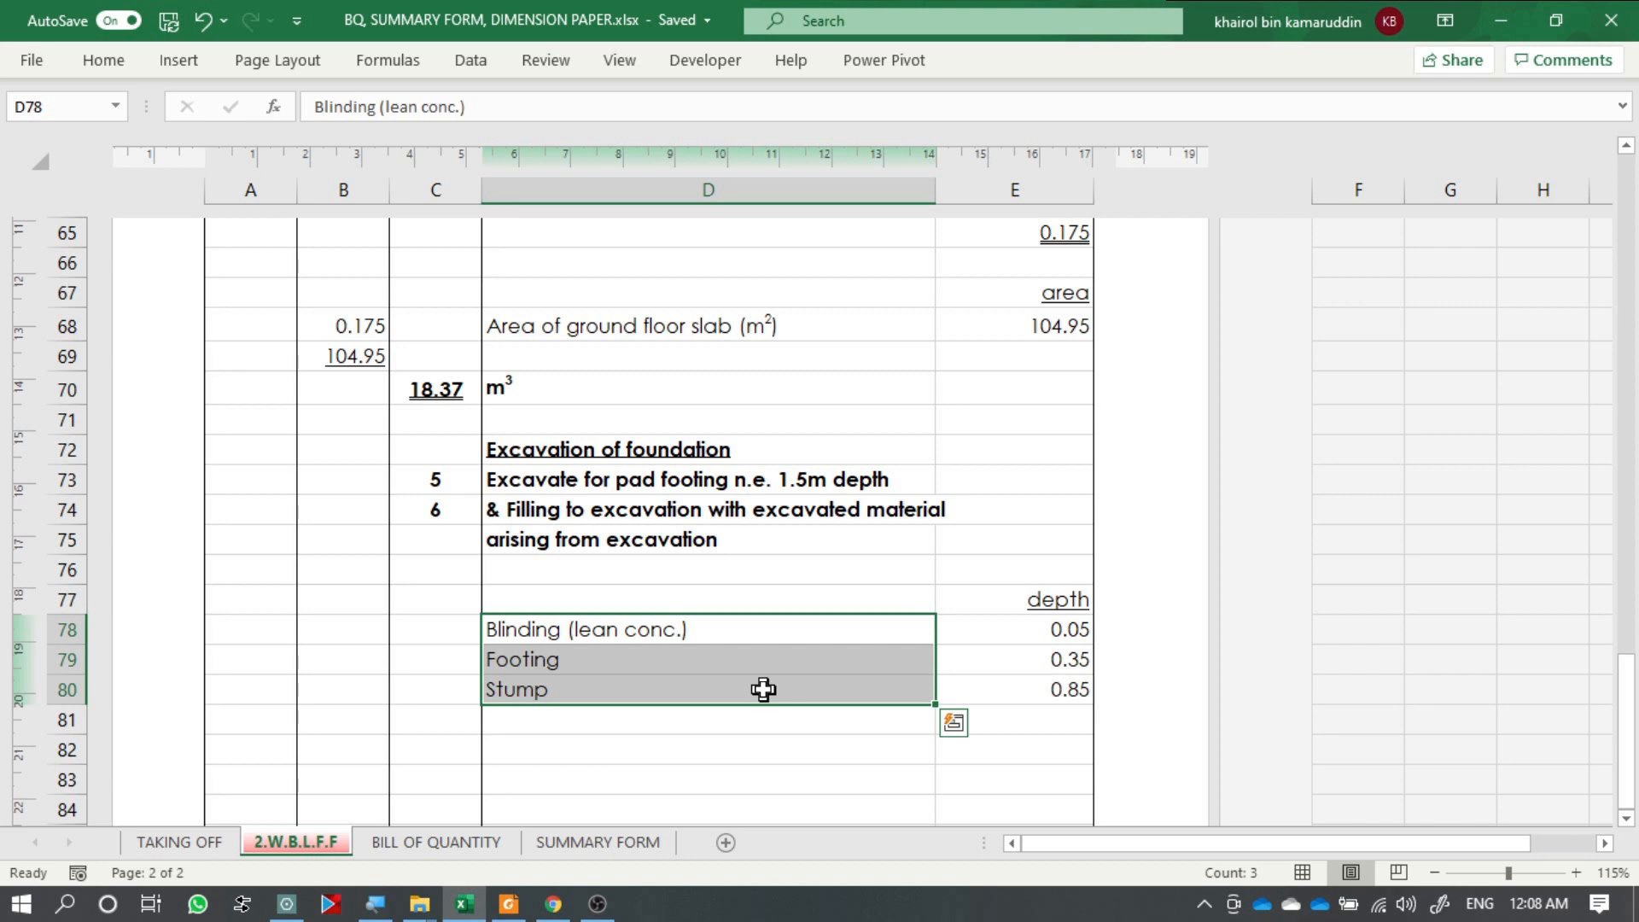
Underline the stump depth in E80 and total the depths in E81 with =SUM(E78:E80).
{"action": "left_click", "coordinate": [1057, 690]}
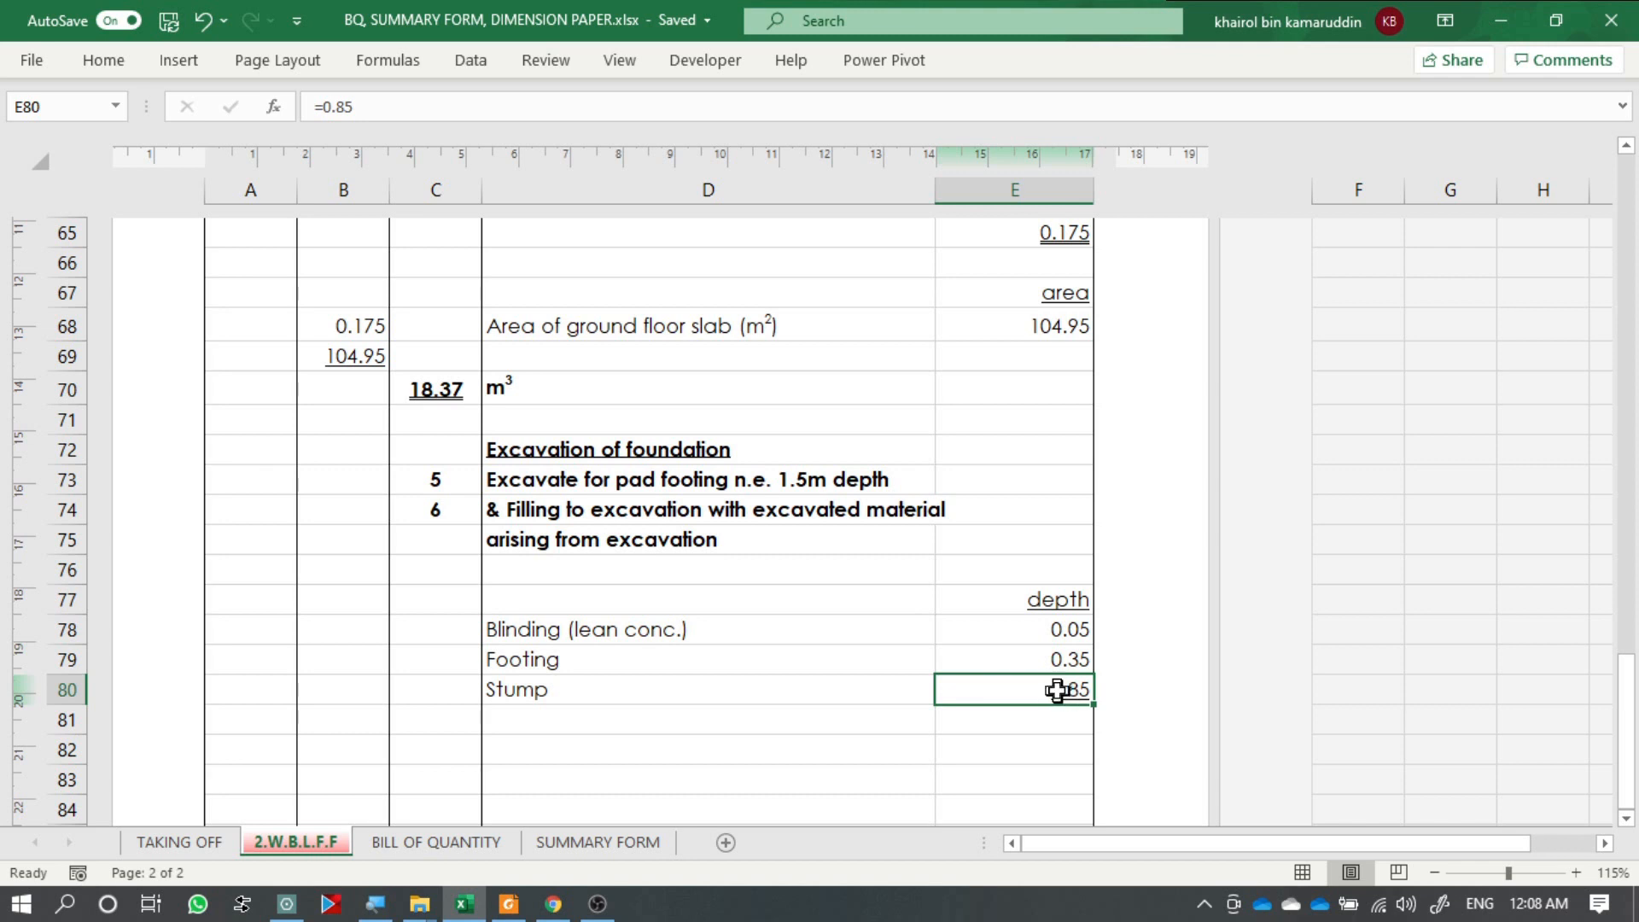
{"action": "left_click", "coordinate": [1062, 721]}
{"action": "type", "text": "=sum"}
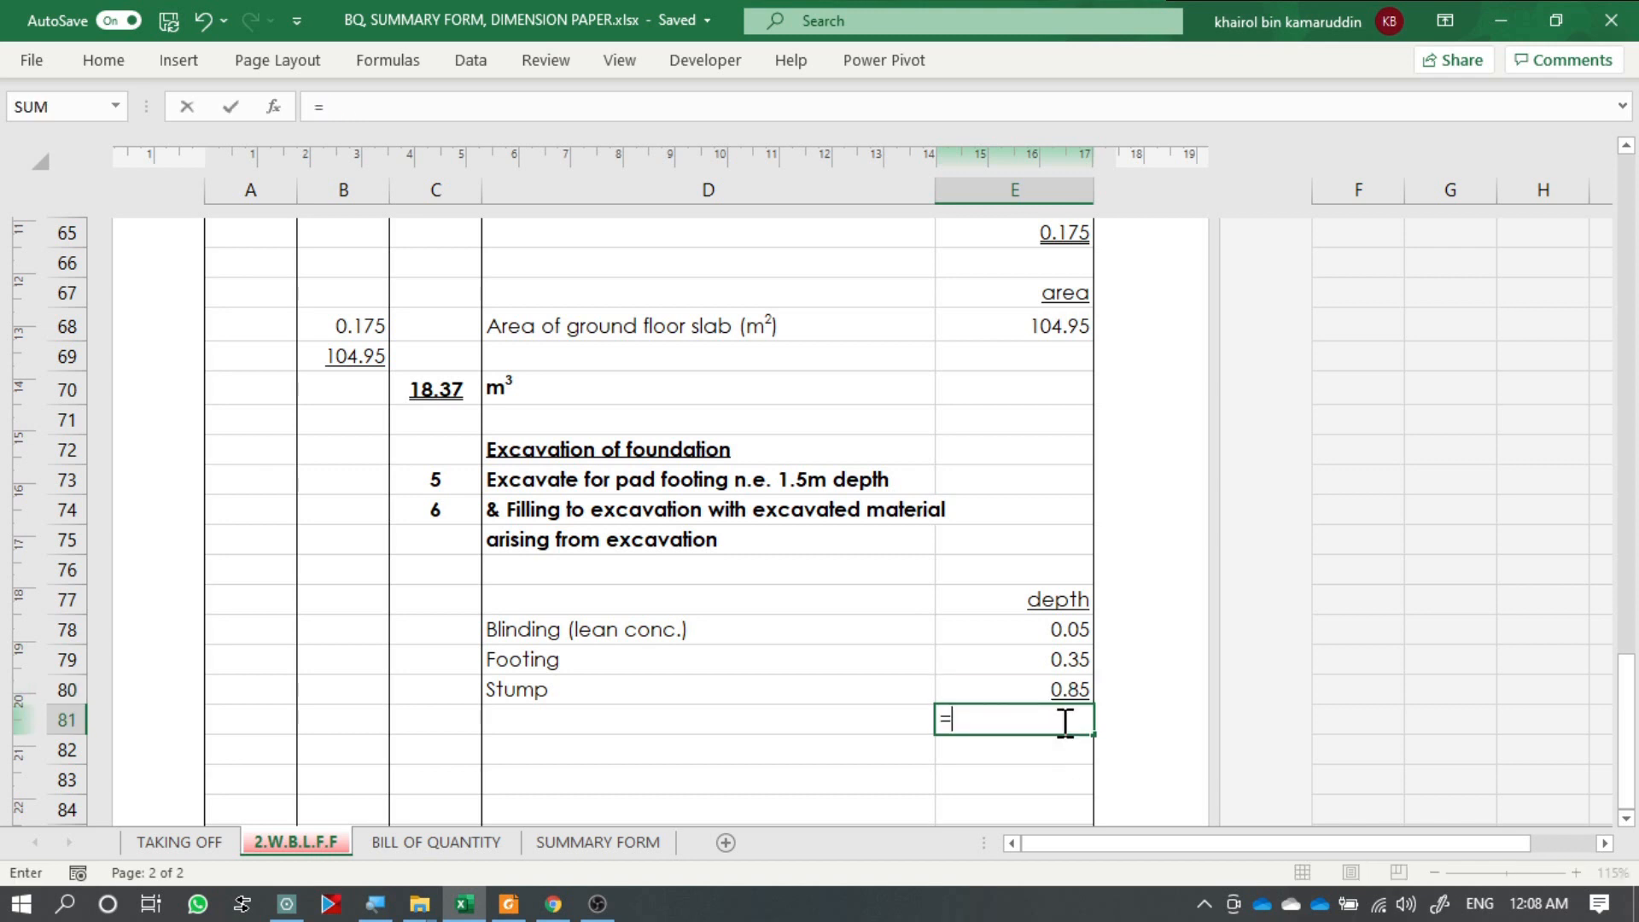
{"action": "key", "text": "Tab"}
{"action": "left_click_drag", "start_coordinate": [1053, 636], "coordinate": [1068, 702]}
{"action": "key", "text": "Return"}
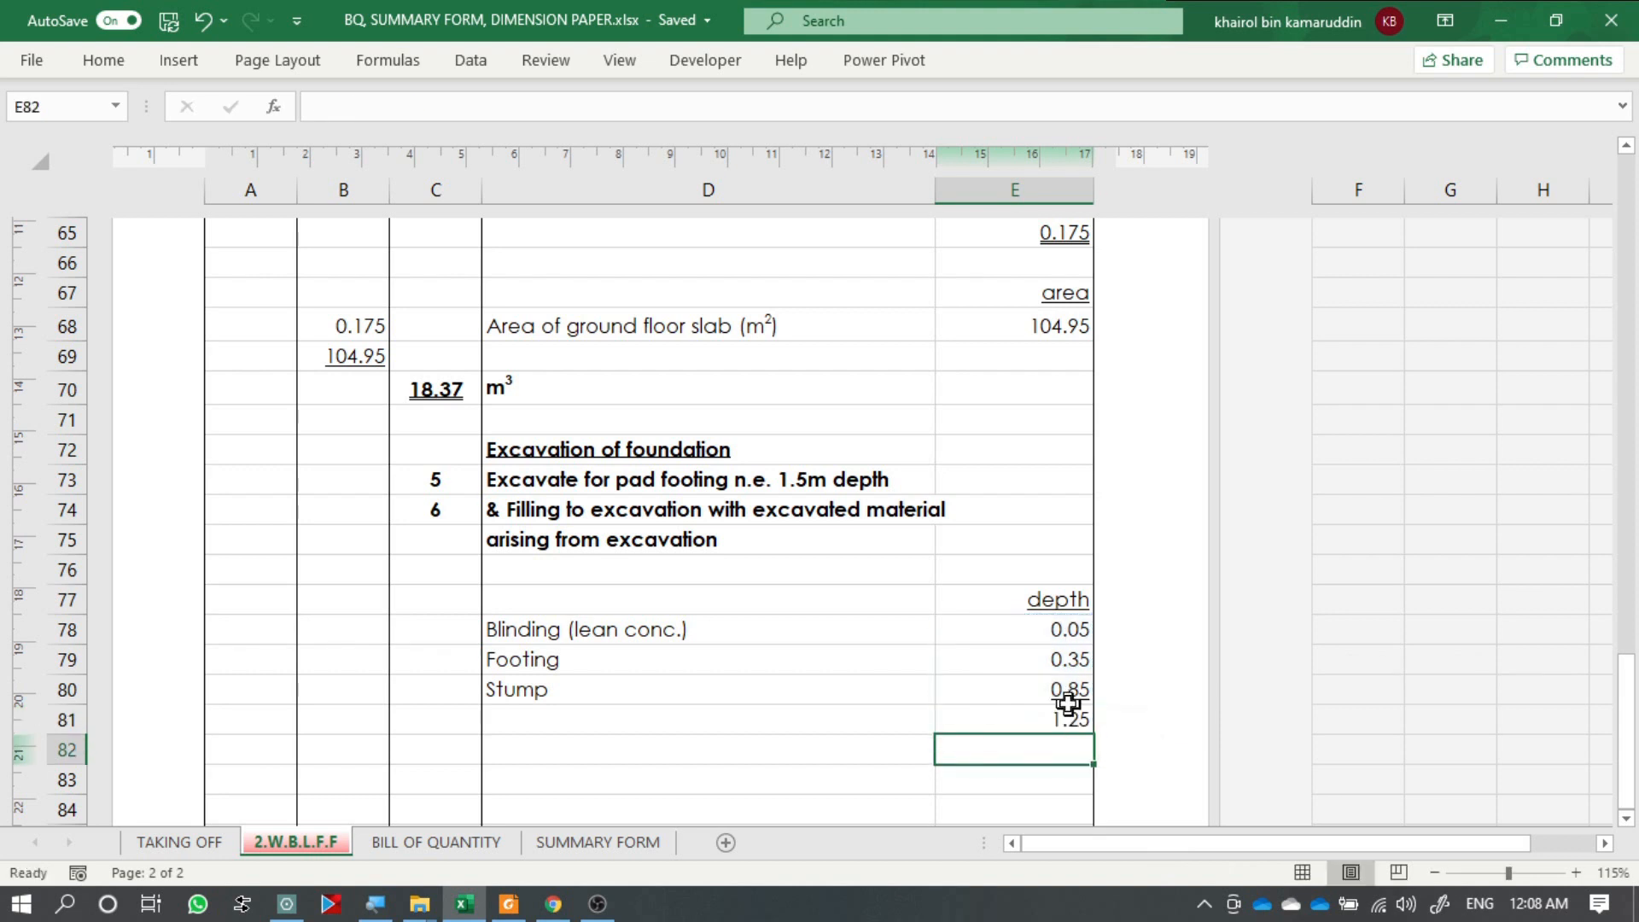
{"action": "left_click", "coordinate": [1017, 721]}
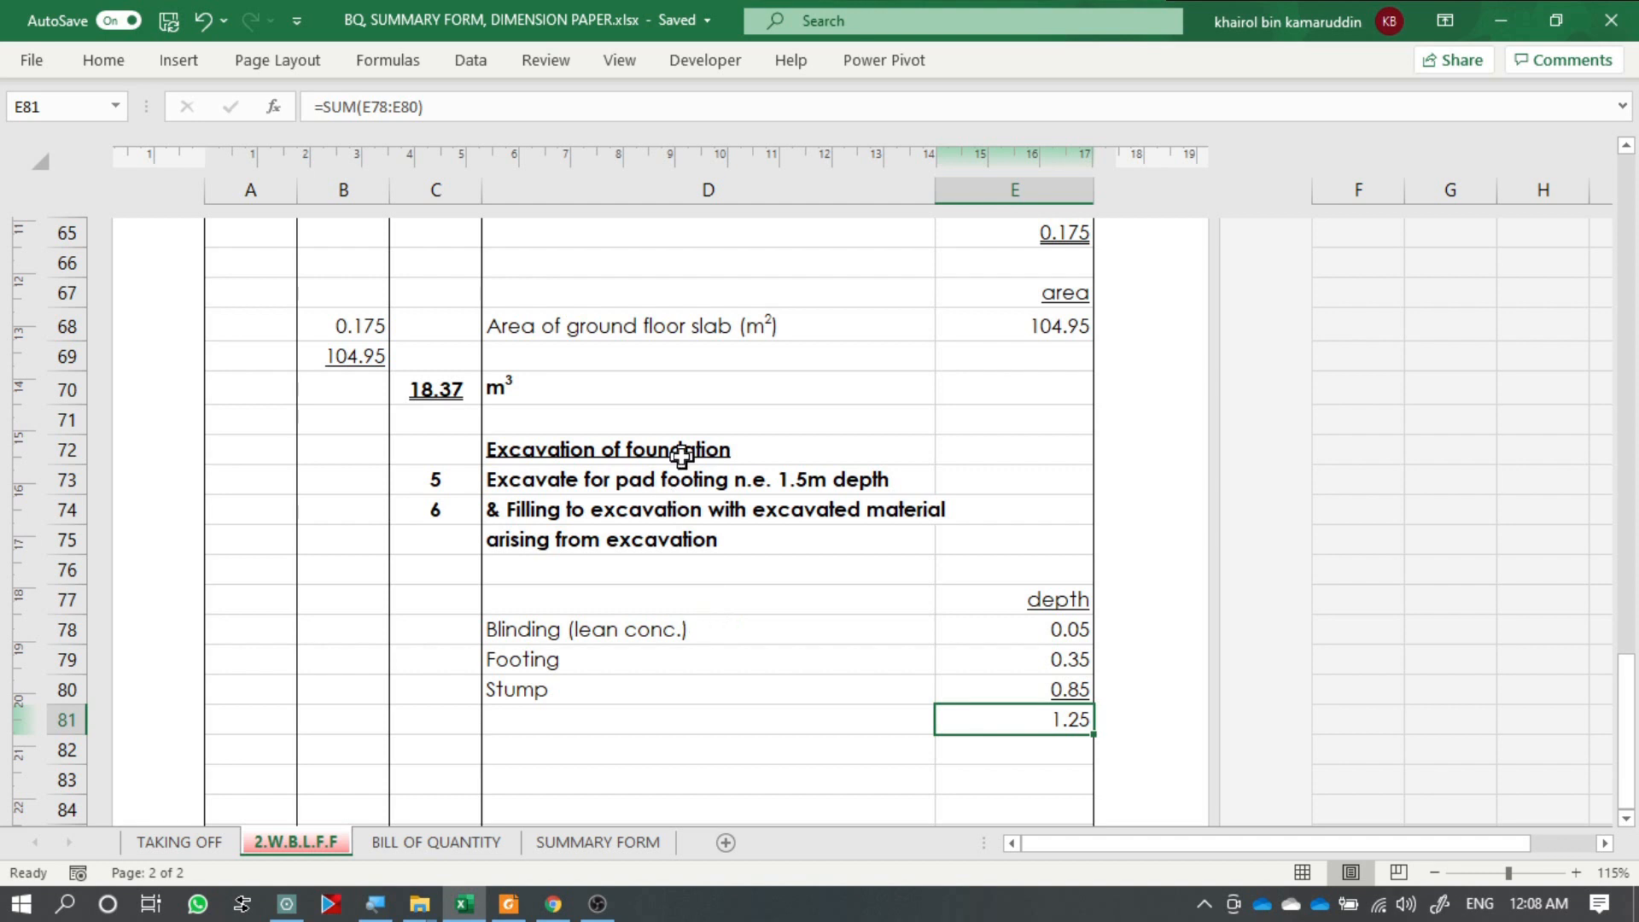
Enter the labels "Topsoil" in D83 and "Reduce level" in D84, below the total depth.
{"action": "scroll", "coordinate": [681, 457], "scroll_direction": "down", "scroll_amount": 2}
{"action": "double_click", "coordinate": [877, 598]}
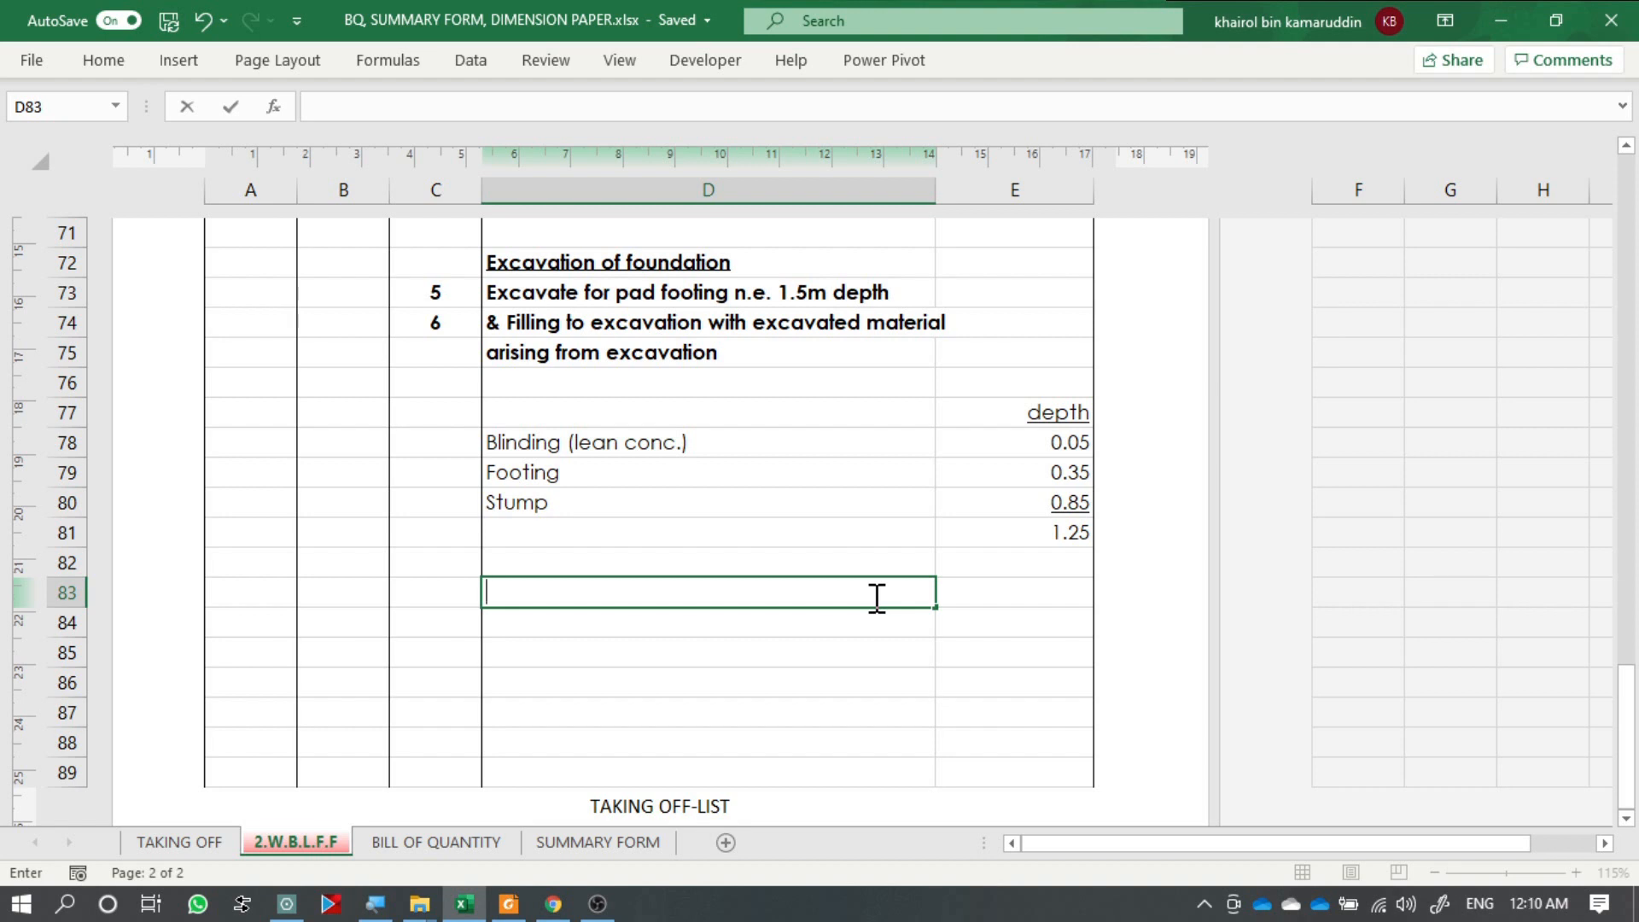
{"action": "type", "text": "Topsoil"}
{"action": "key", "text": "Return"}
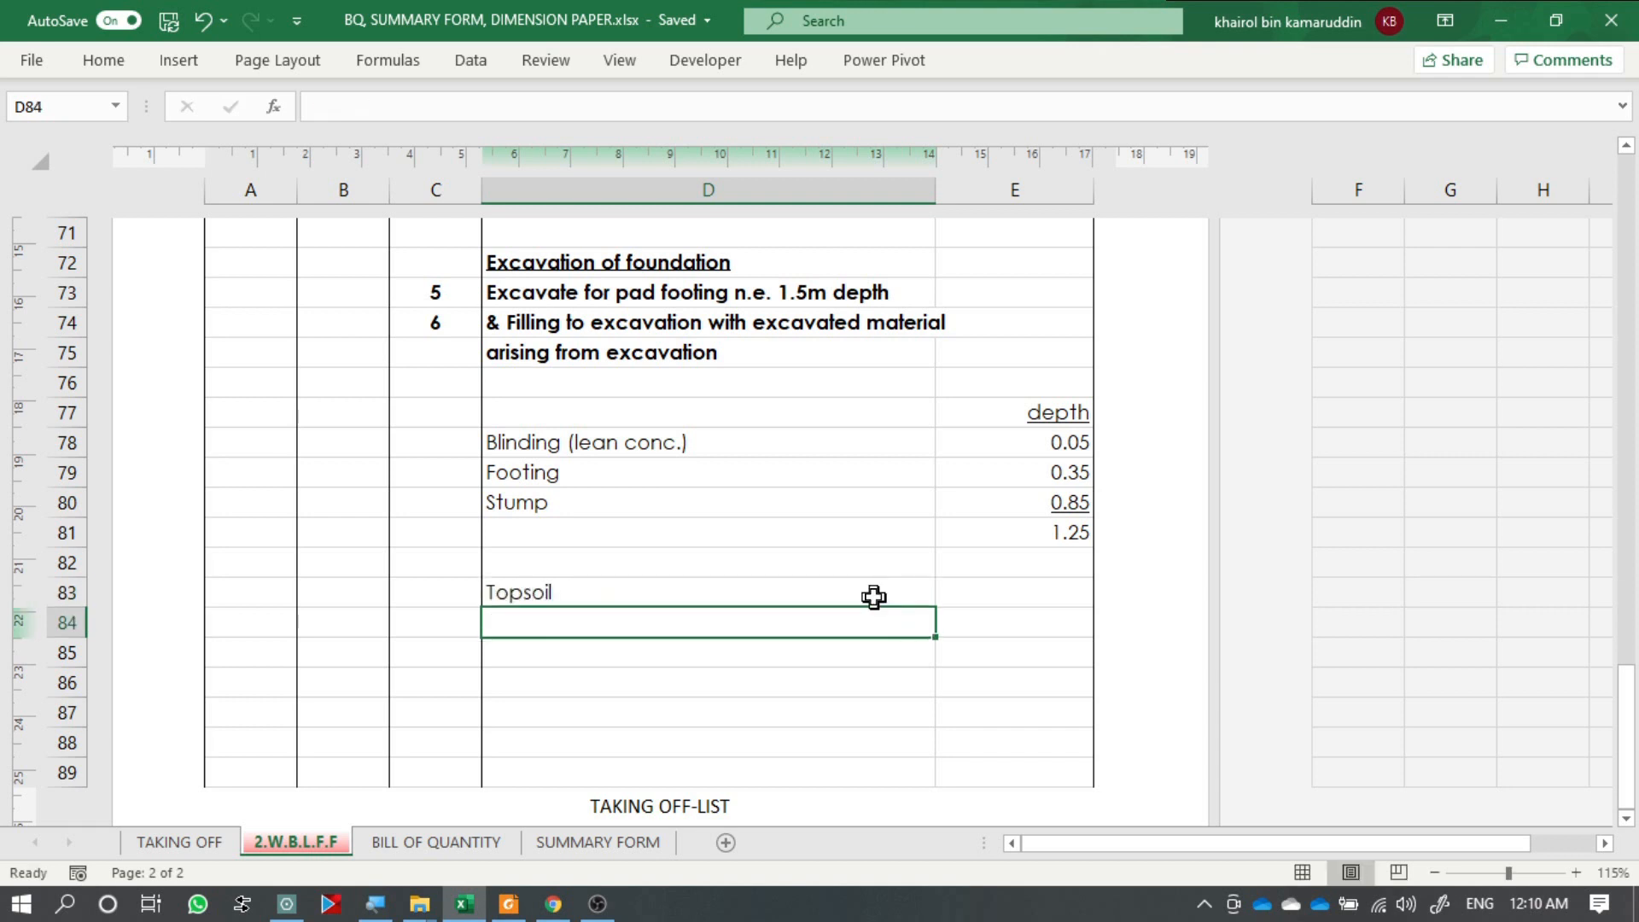
{"action": "type", "text": "Red"}
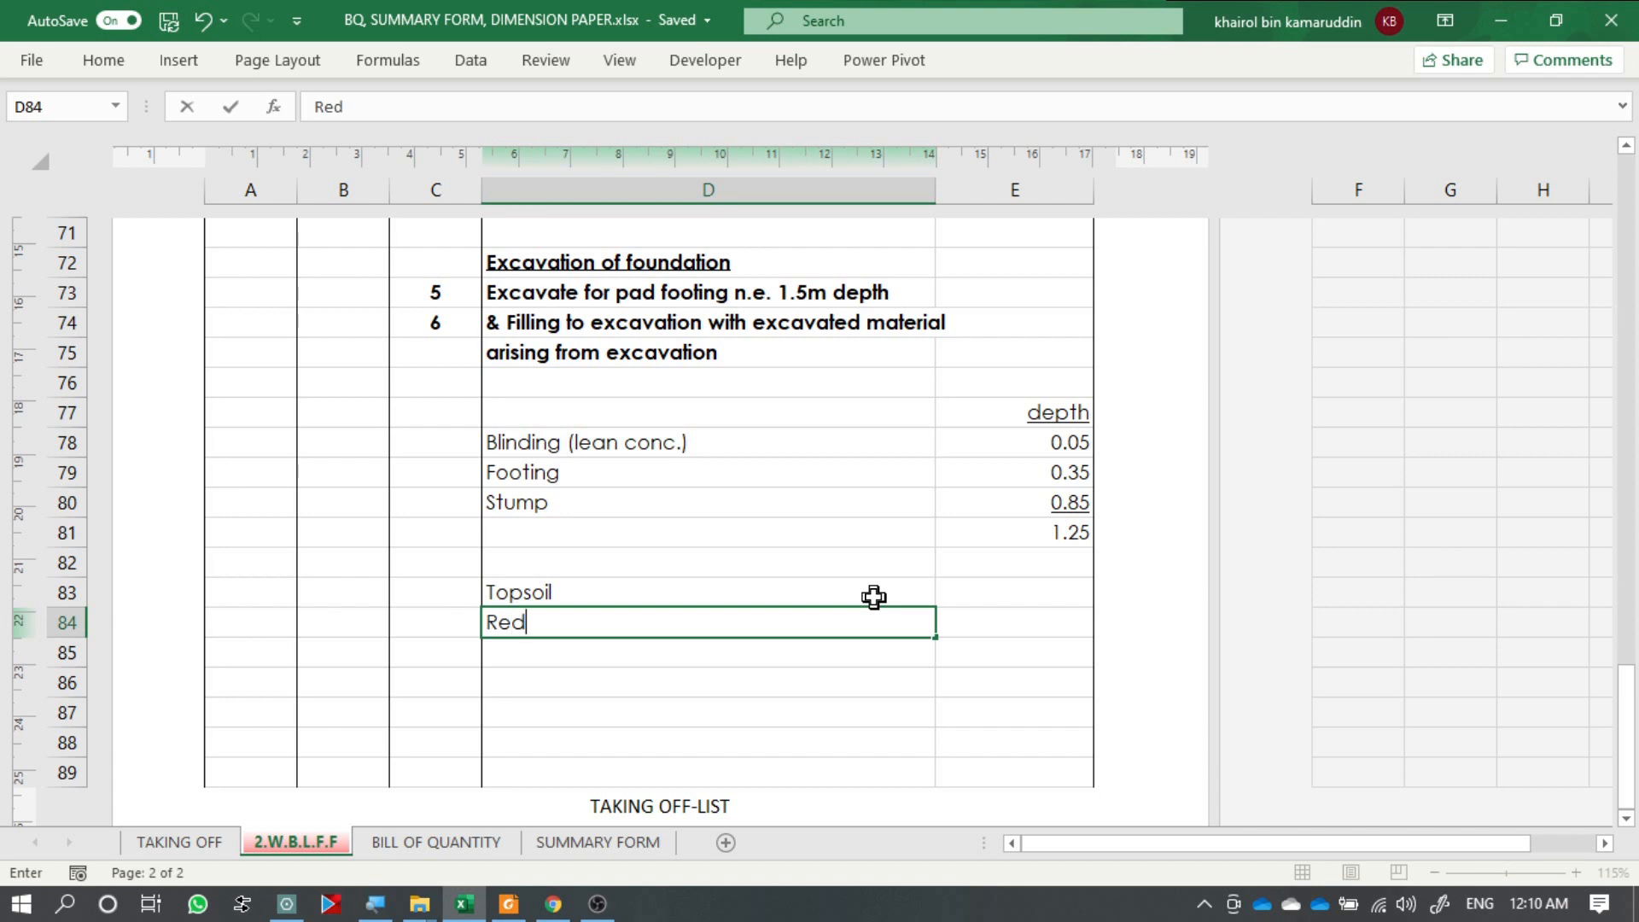
{"action": "type", "text": "uce level"}
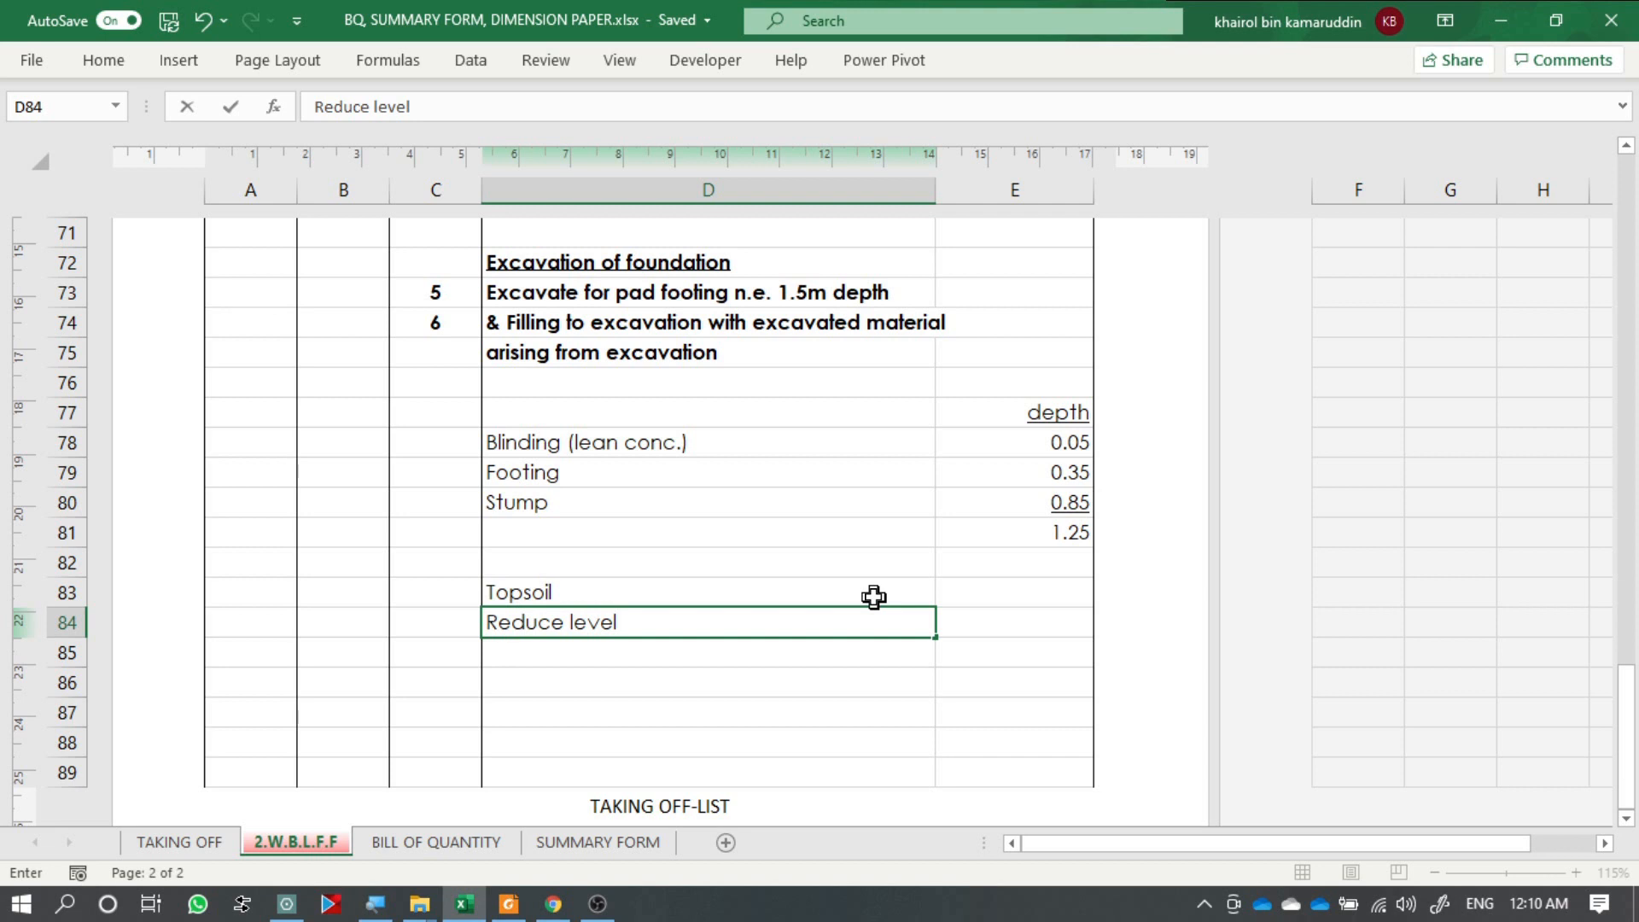
{"action": "key", "text": "Tab"}
{"action": "left_click", "coordinate": [740, 623]}
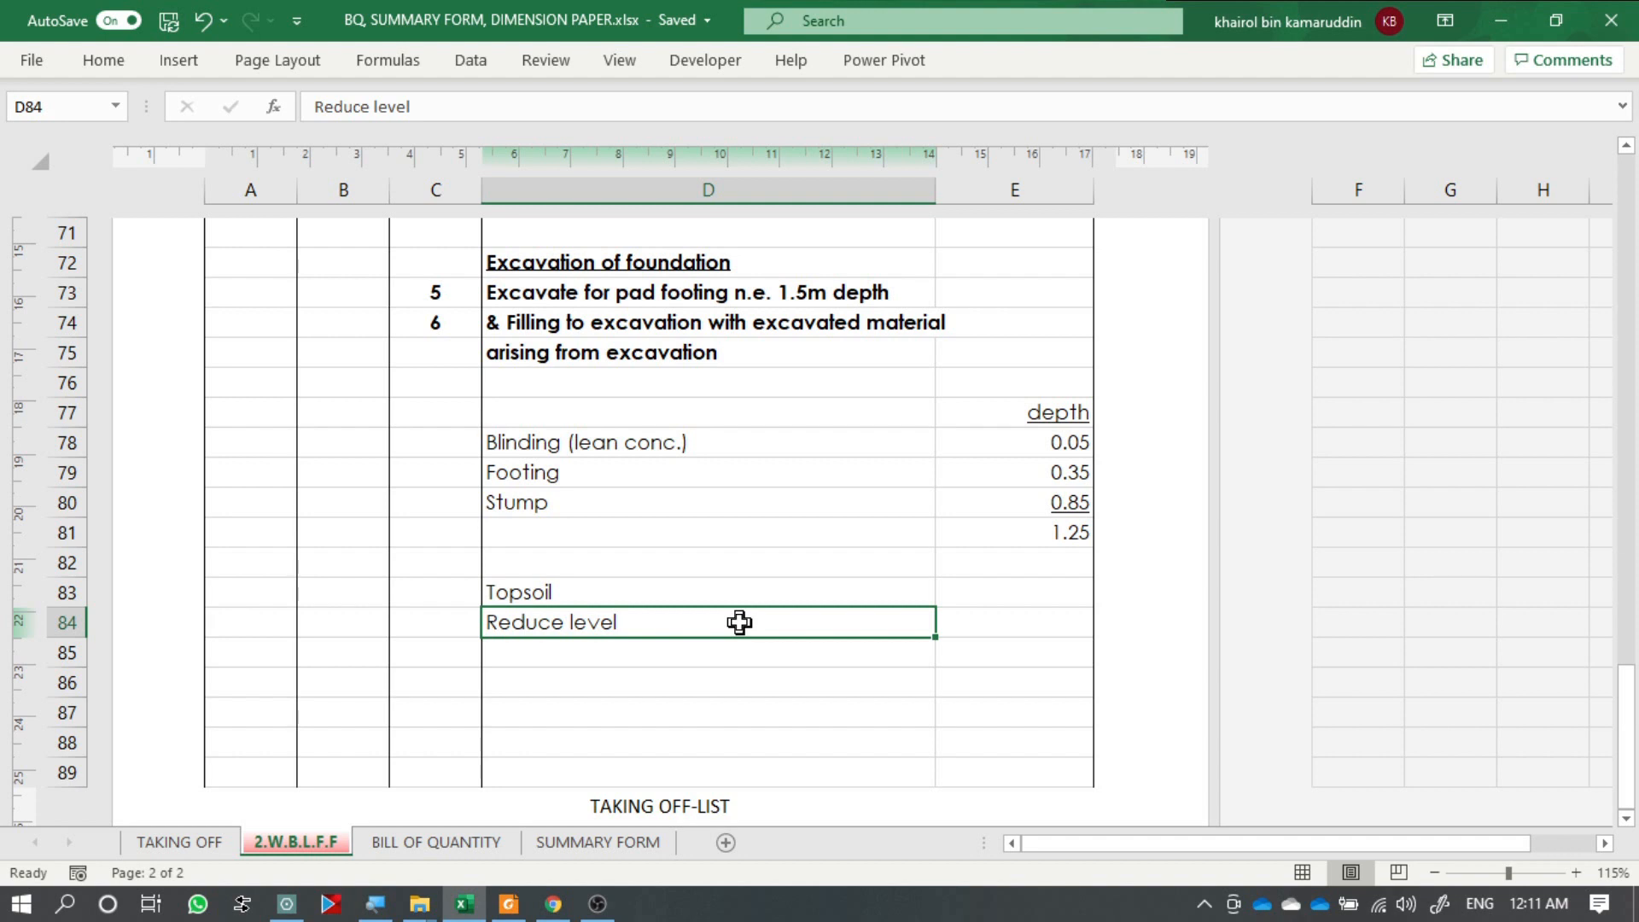
Enter the deduction heading "Less exc." in D82 above the topsoil label and right-align it.
{"action": "left_click", "coordinate": [879, 571]}
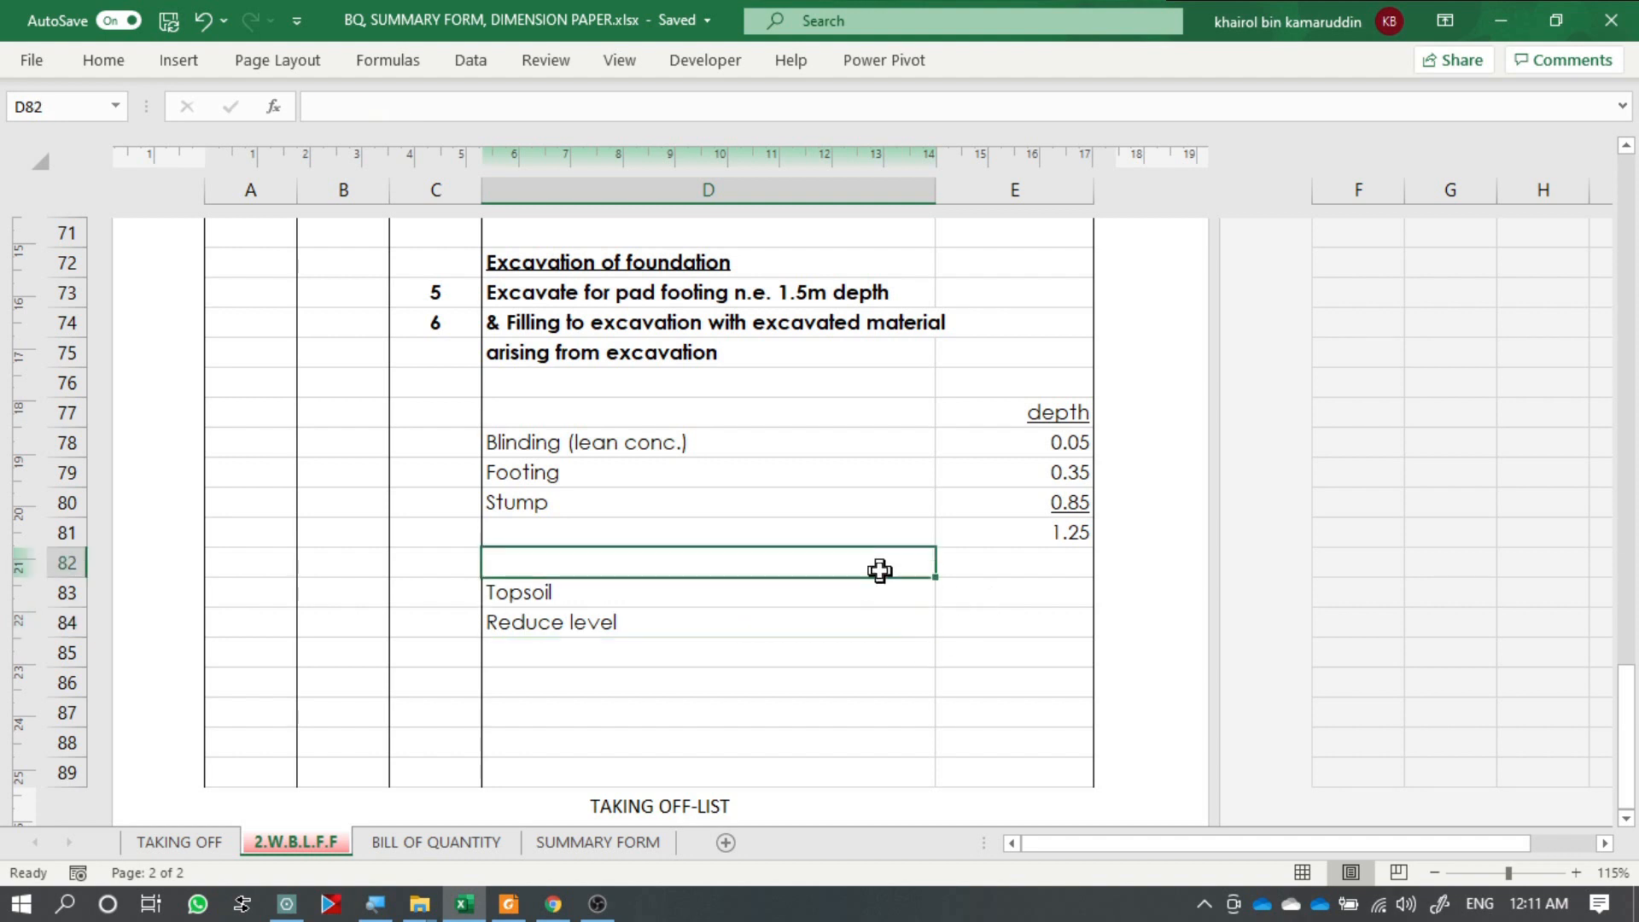
{"action": "type", "text": "Less"}
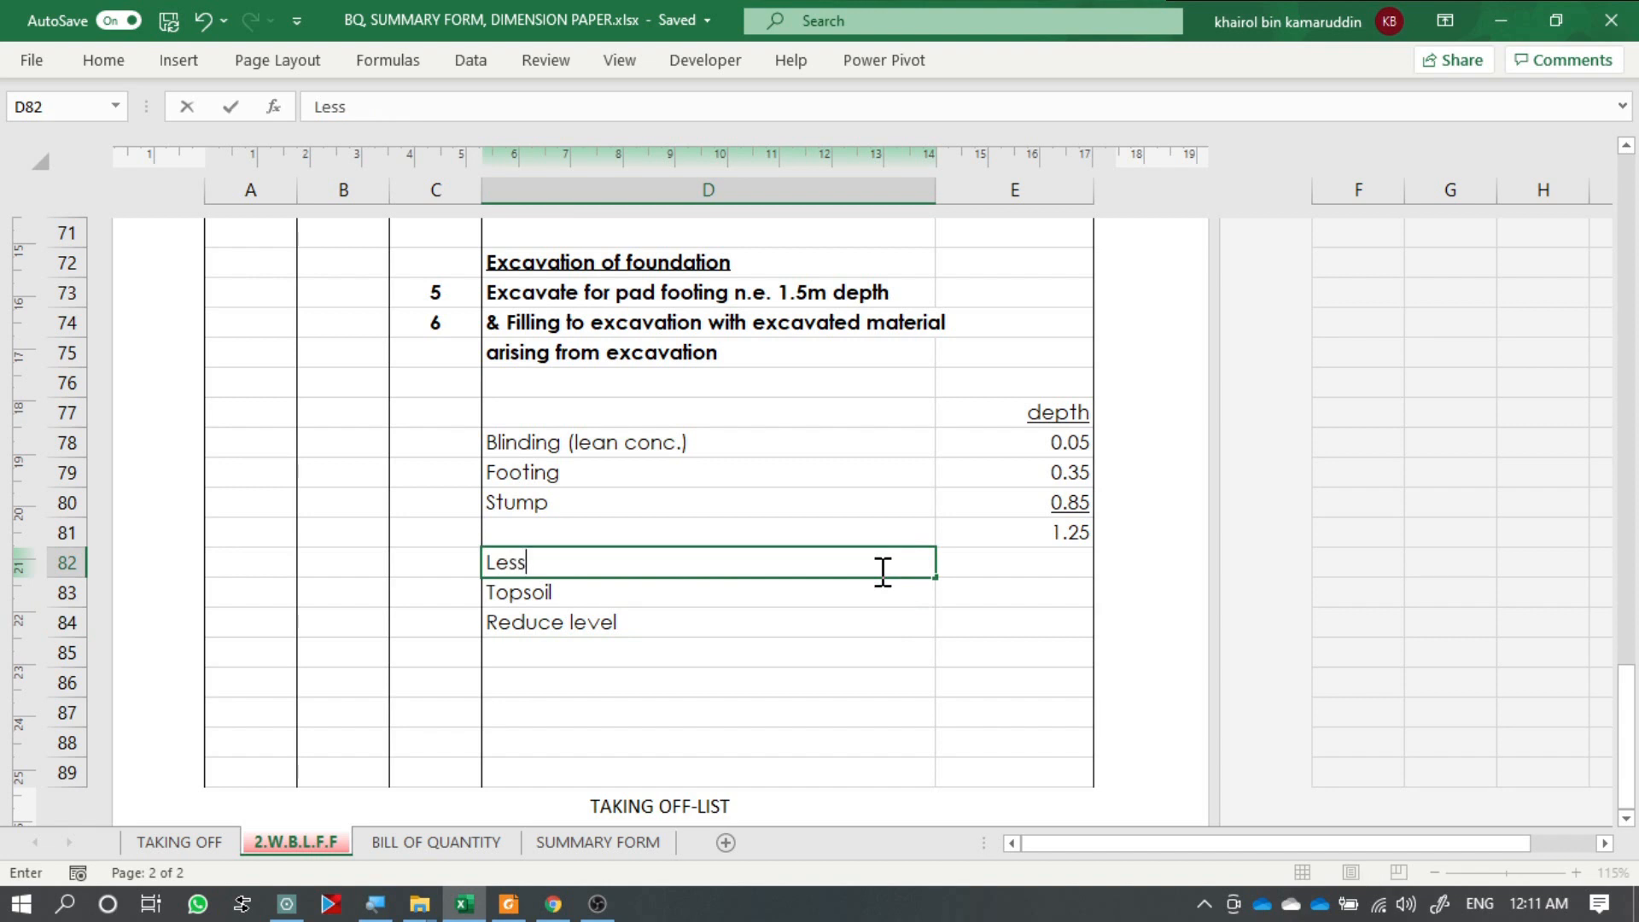
{"action": "type", "text": " exc."}
{"action": "key", "text": "Return"}
{"action": "left_click", "coordinate": [878, 570]}
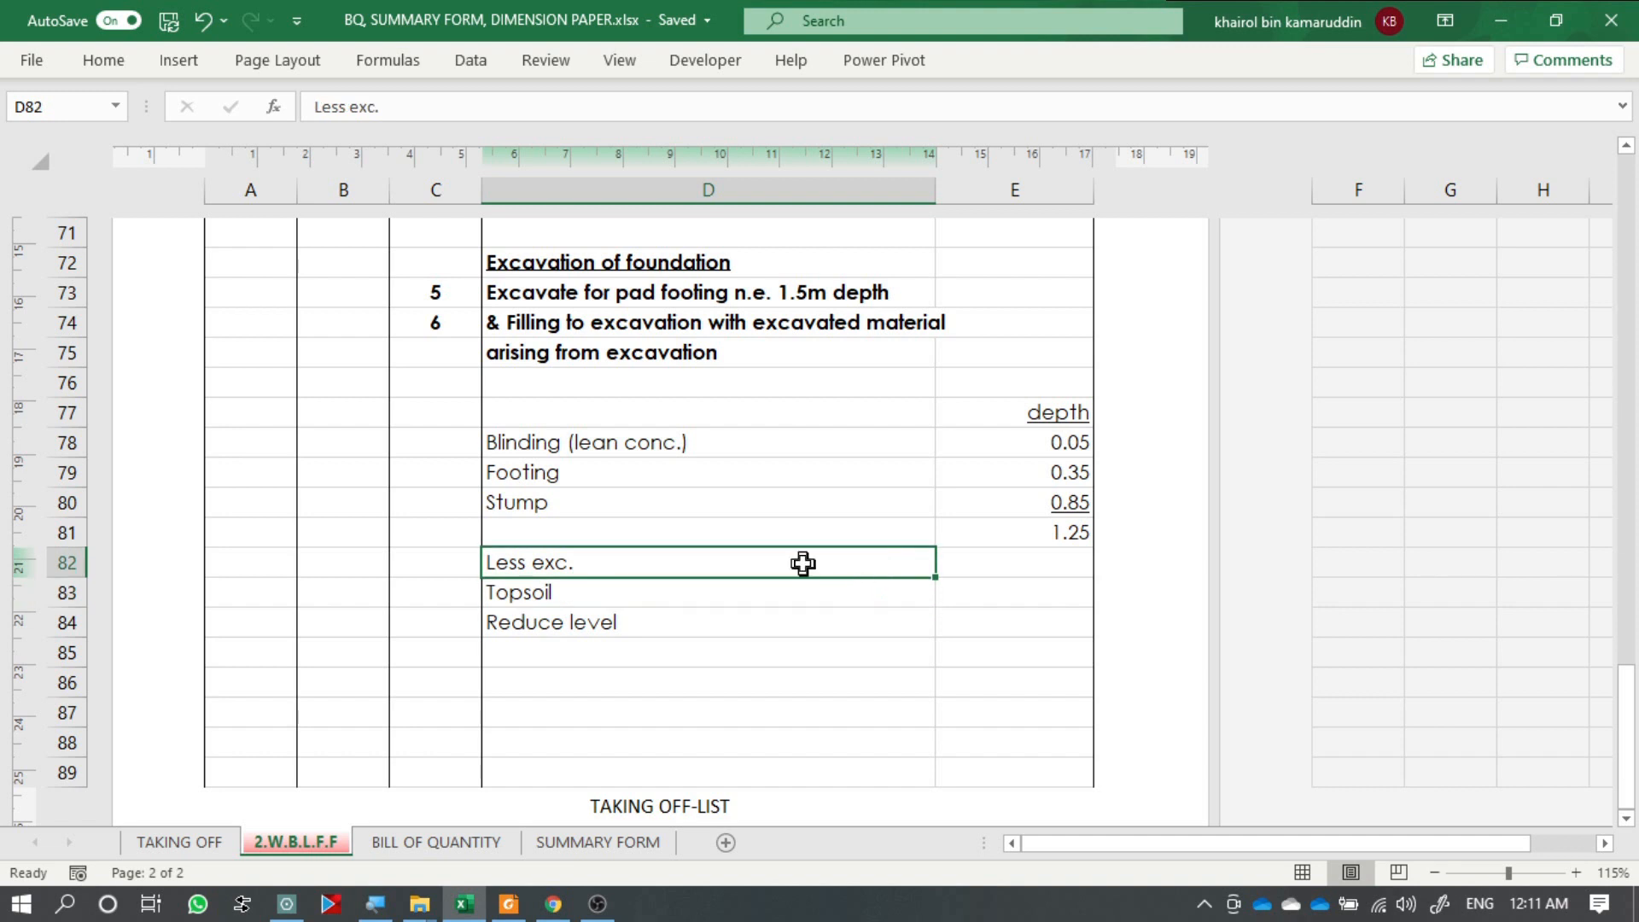
{"action": "left_click", "coordinate": [103, 61]}
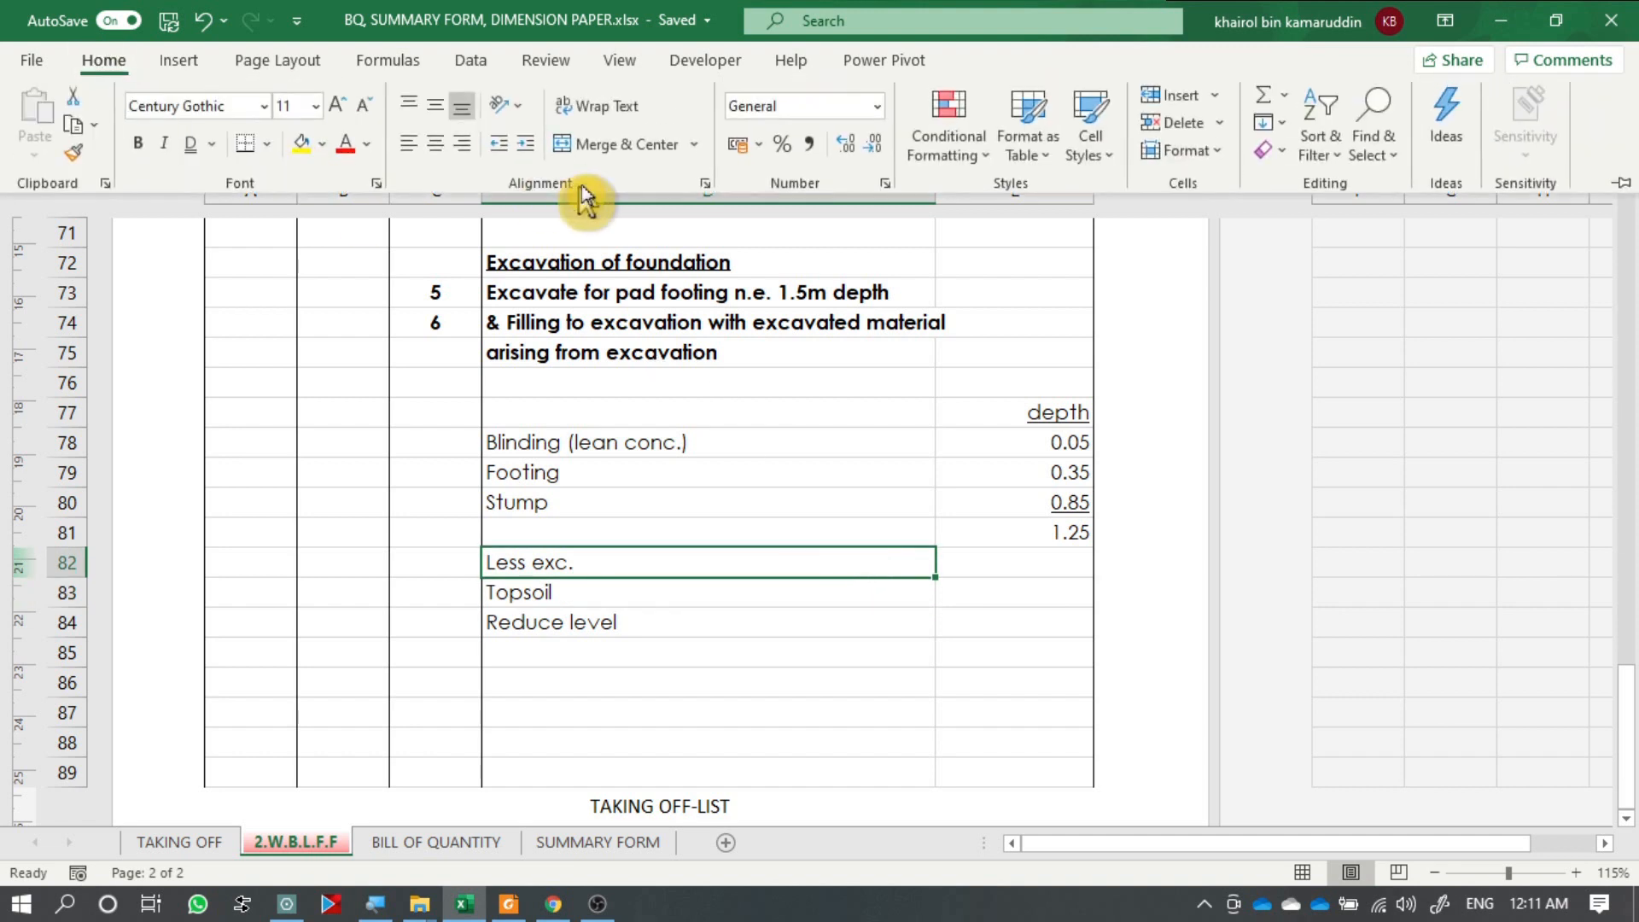
{"action": "left_click", "coordinate": [462, 143]}
{"action": "left_click", "coordinate": [996, 597]}
{"action": "left_click", "coordinate": [1072, 613]}
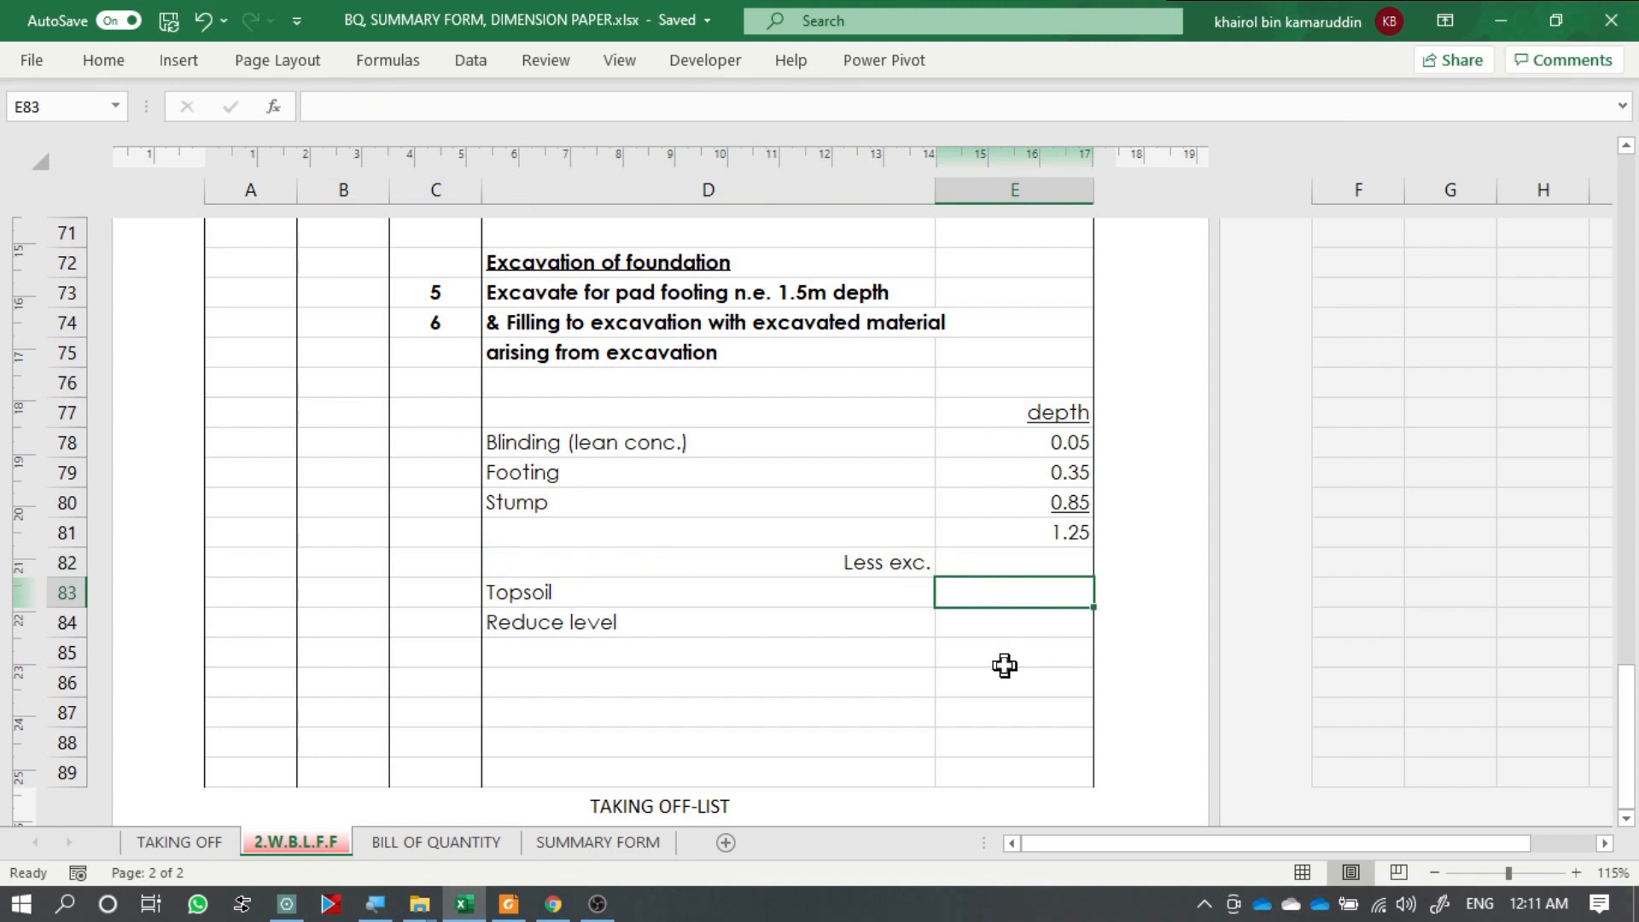
Enter 0.1 as the topsoil depth in E83 and format it to two decimal places.
{"action": "type", "text": "0.1"}
{"action": "key", "text": "Return"}
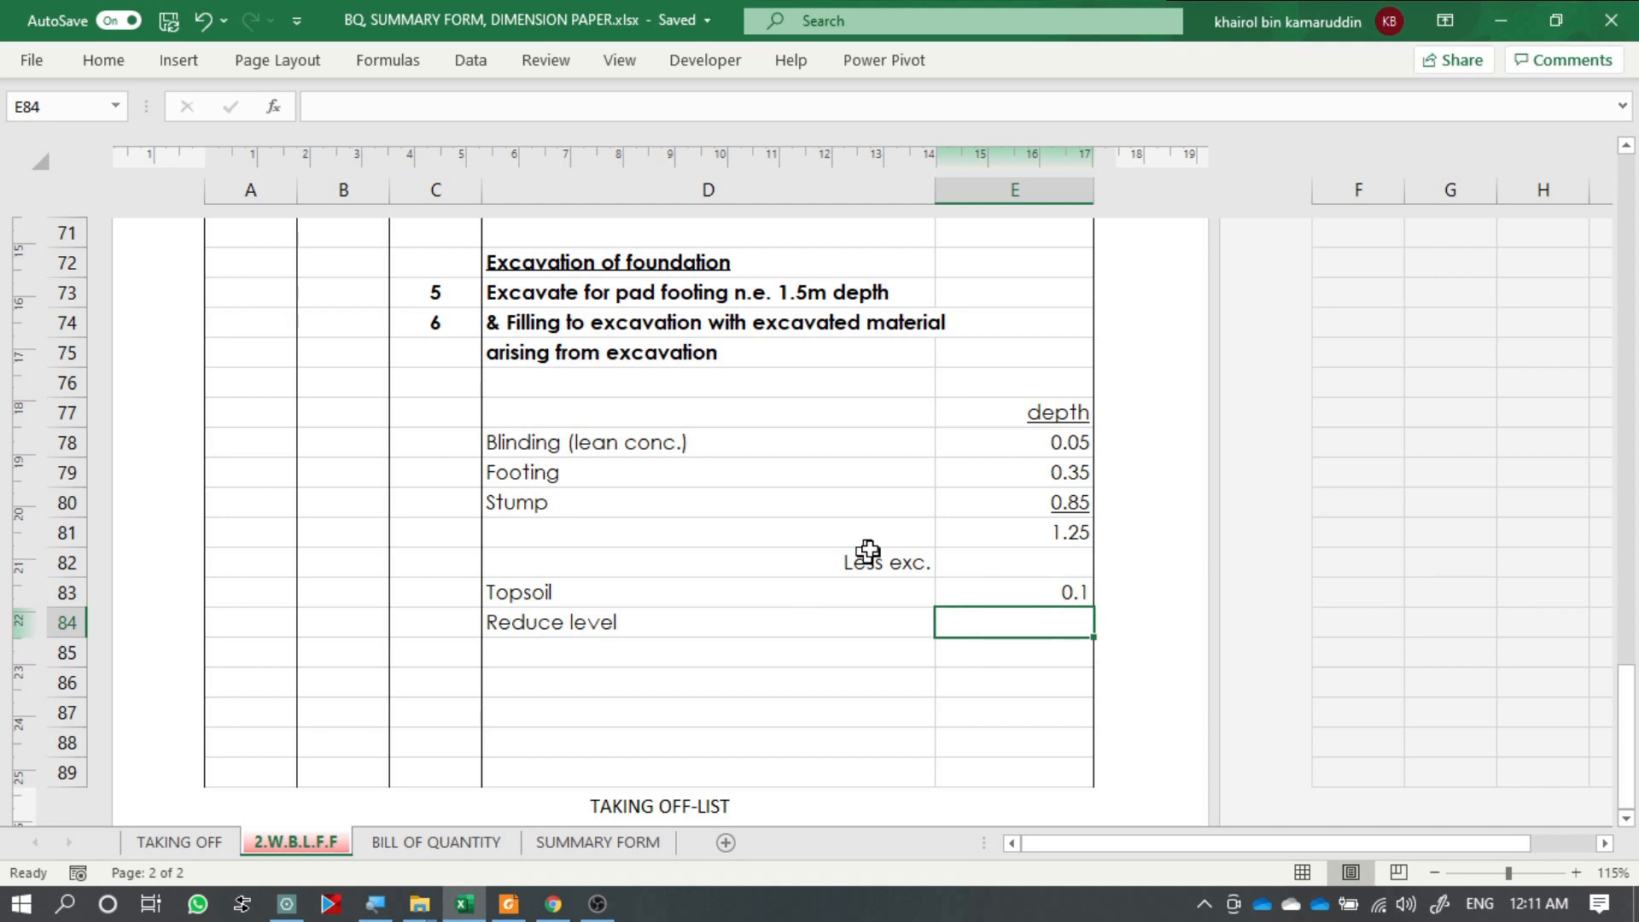
{"action": "left_click", "coordinate": [965, 586]}
{"action": "left_click", "coordinate": [118, 75]}
{"action": "left_click", "coordinate": [845, 144]}
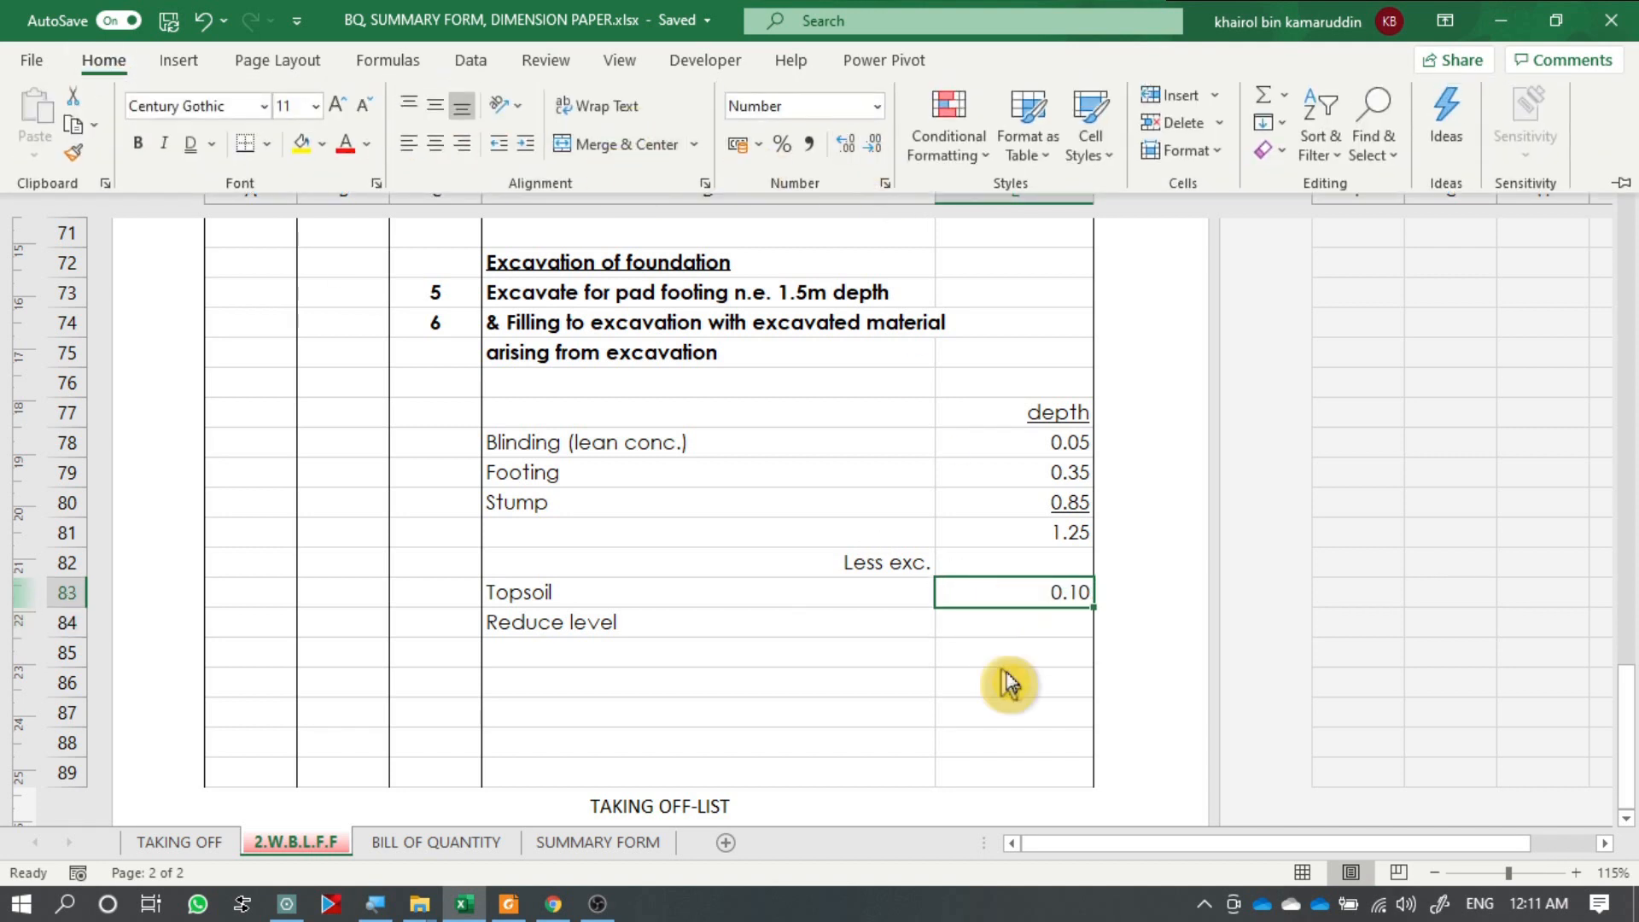
Link the reduce level depth in E84 to the earlier reduce level excavation depth with =E65.
{"action": "left_click", "coordinate": [1036, 636]}
{"action": "left_click", "coordinate": [1032, 622]}
{"action": "type", "text": "="}
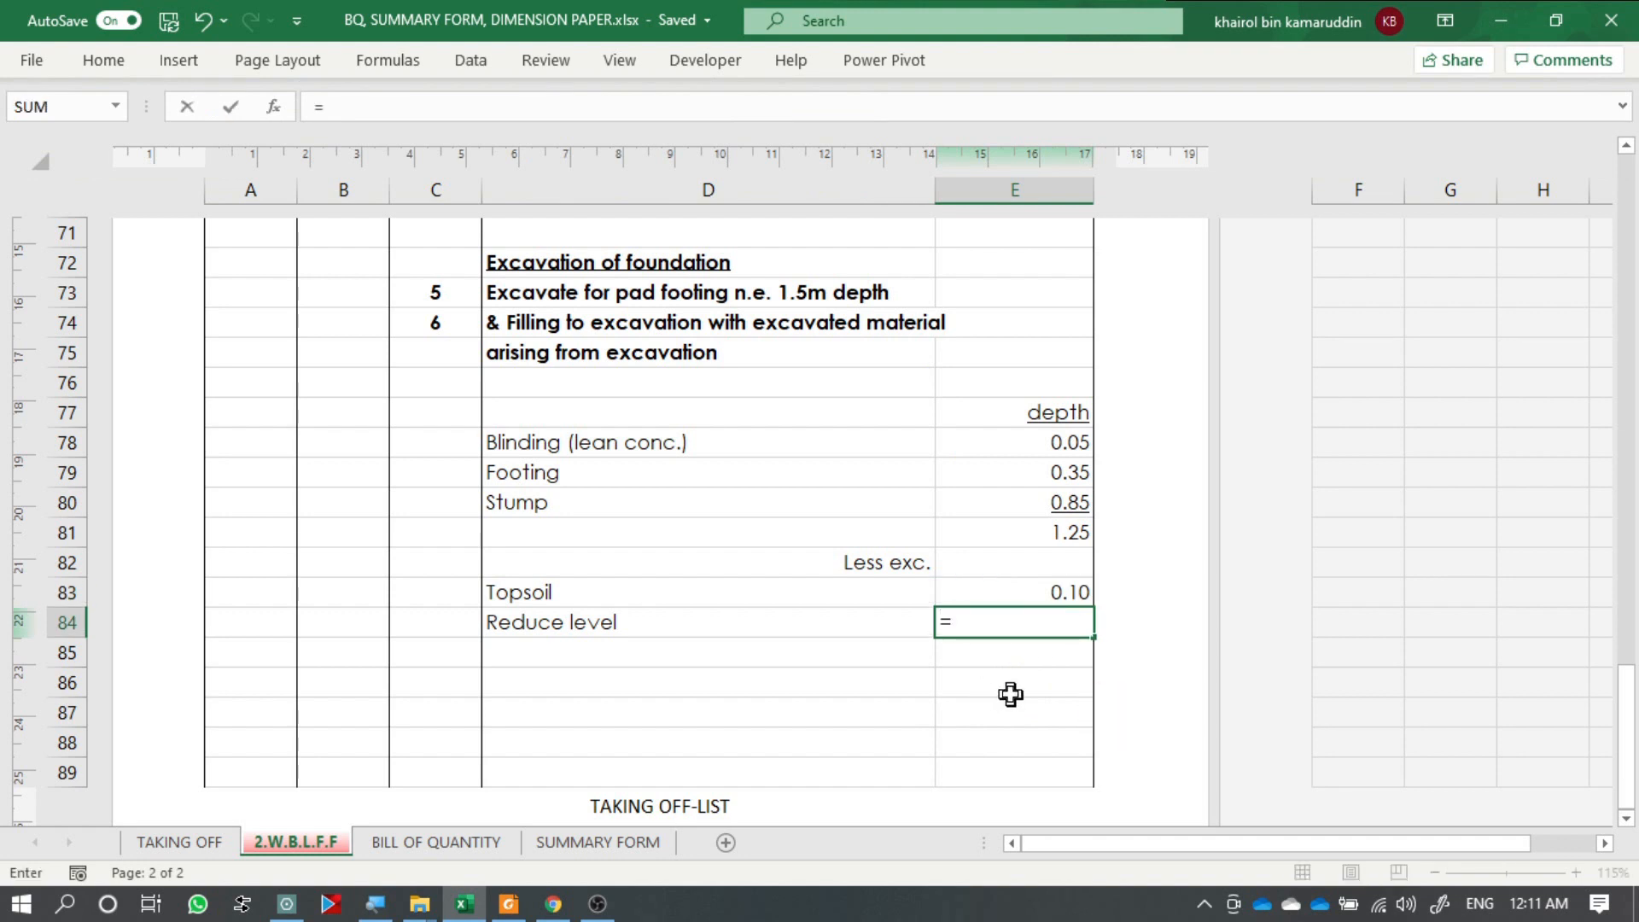
{"action": "scroll", "coordinate": [1011, 694], "scroll_direction": "up", "scroll_amount": 5}
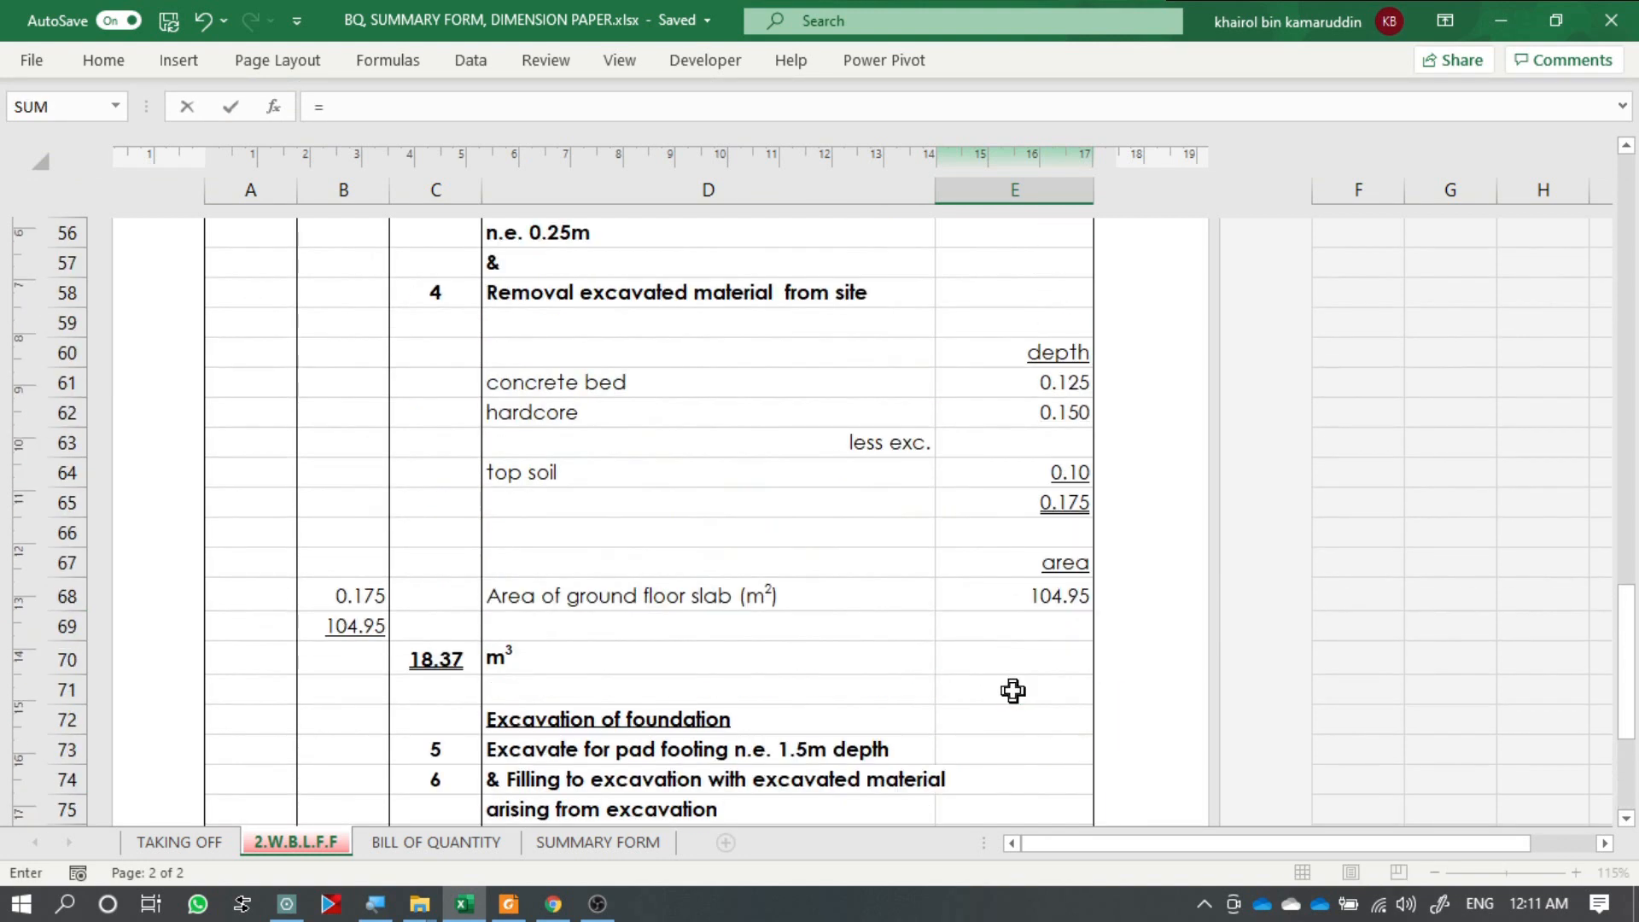
{"action": "left_click", "coordinate": [1057, 504]}
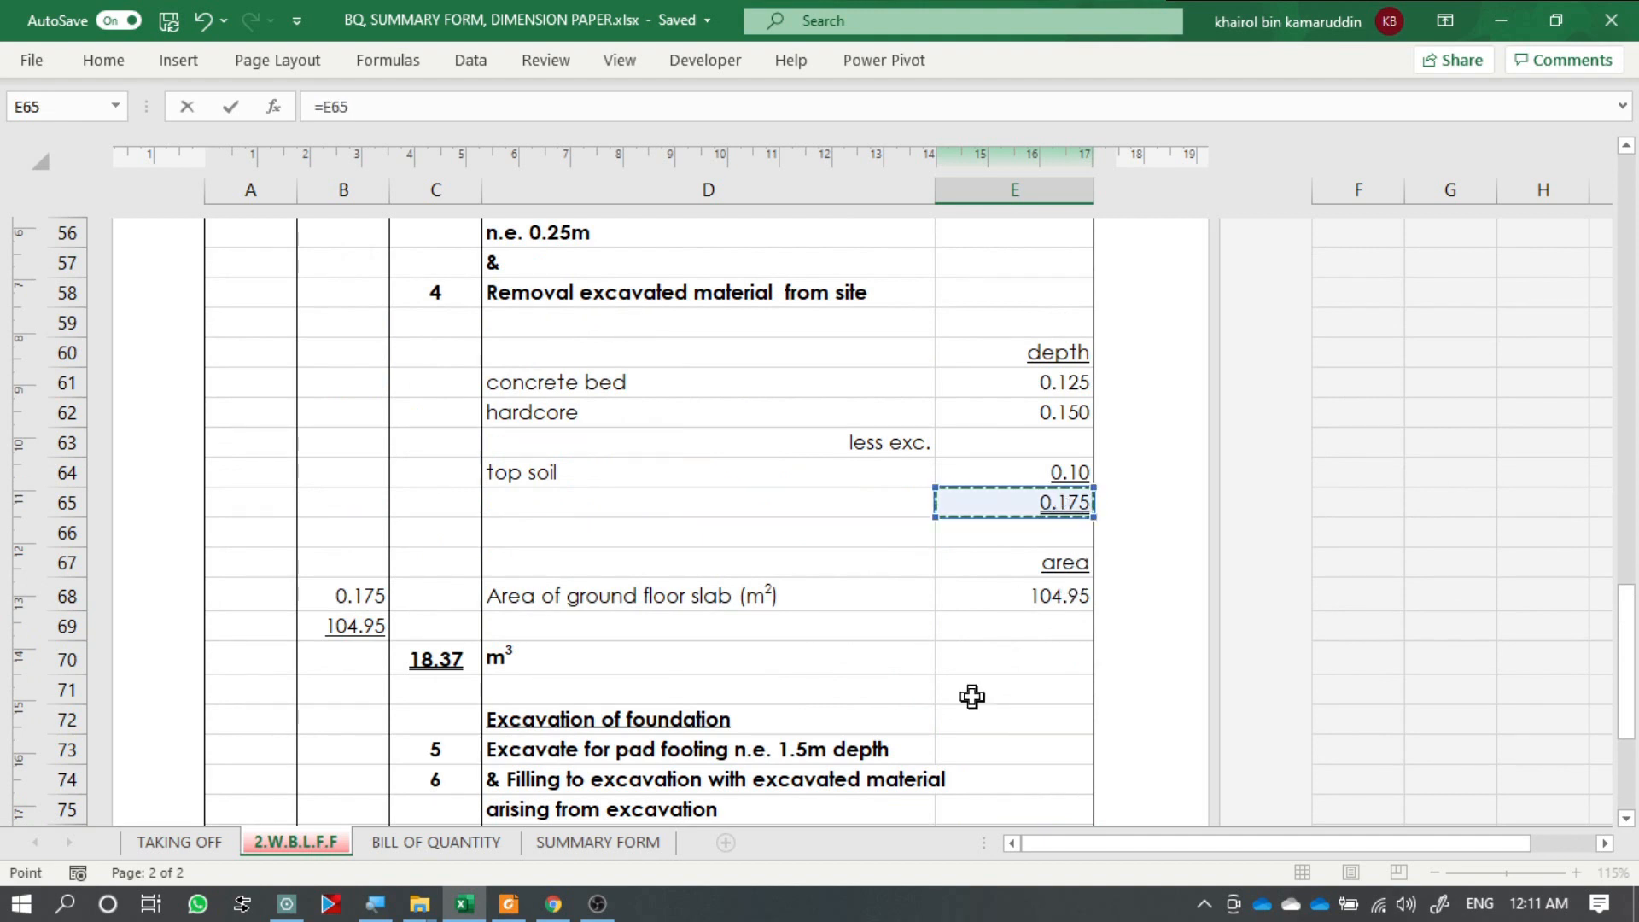
{"action": "key", "text": "Return"}
Total the topsoil and reduce level deductions in E85 with =SUM(E83:E84).
{"action": "scroll", "coordinate": [990, 709], "scroll_direction": "down", "scroll_amount": 1}
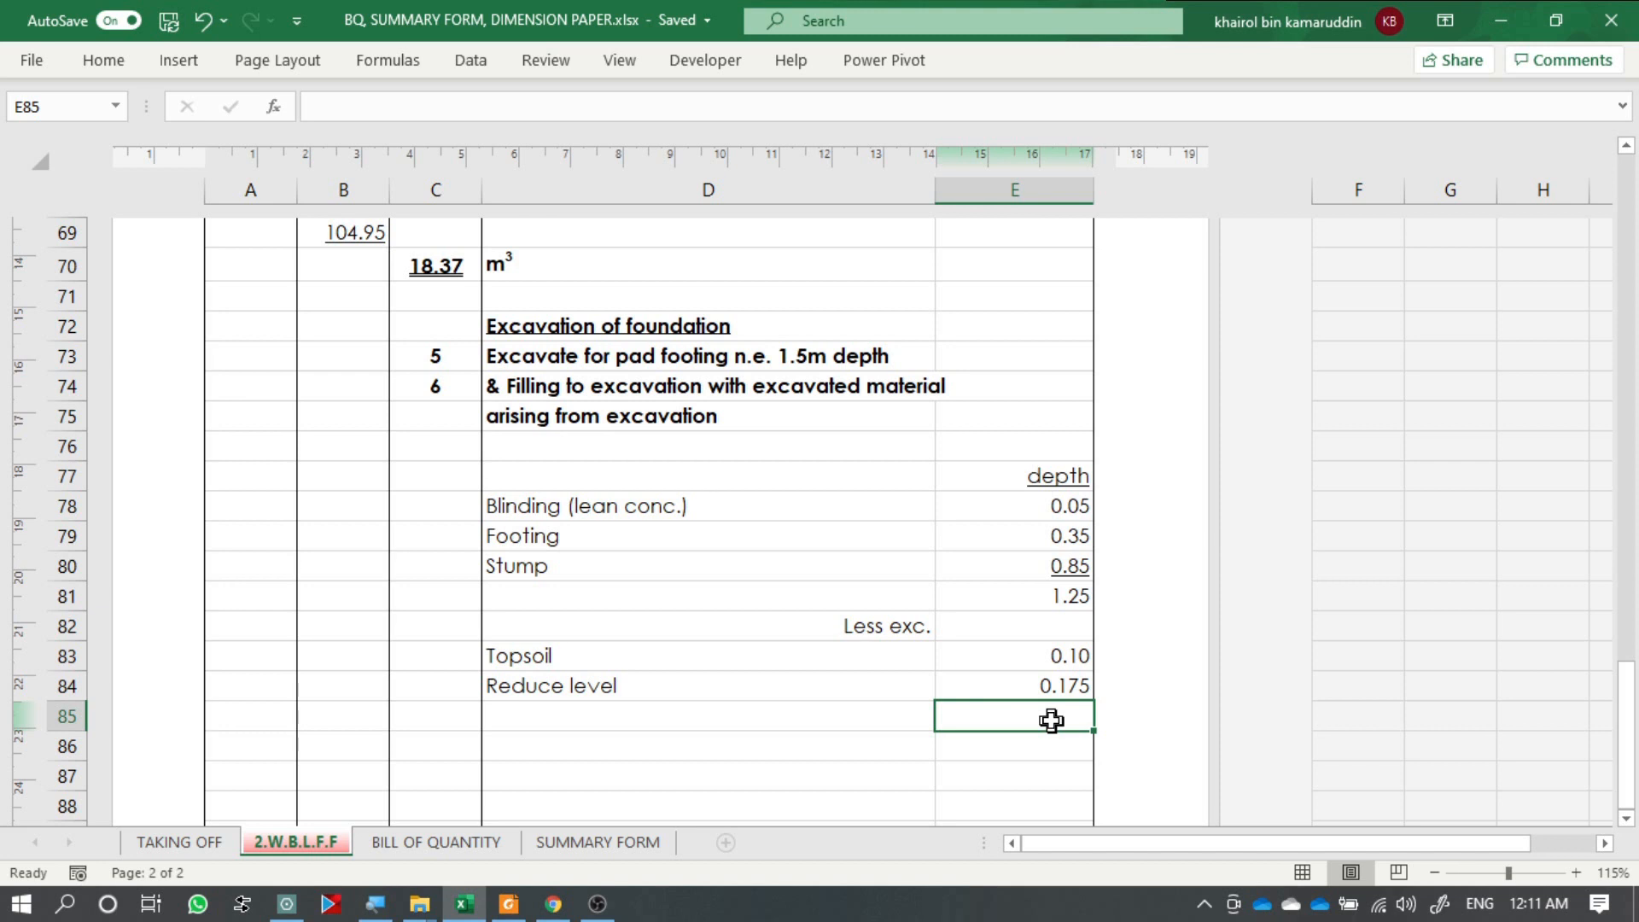
{"action": "type", "text": "=su"}
{"action": "key", "text": "Tab"}
{"action": "left_click_drag", "start_coordinate": [1047, 658], "coordinate": [1045, 684]}
{"action": "key", "text": "Return"}
Underline the reduce level depth in E84 and the deduction total in E85.
{"action": "left_click", "coordinate": [1043, 686]}
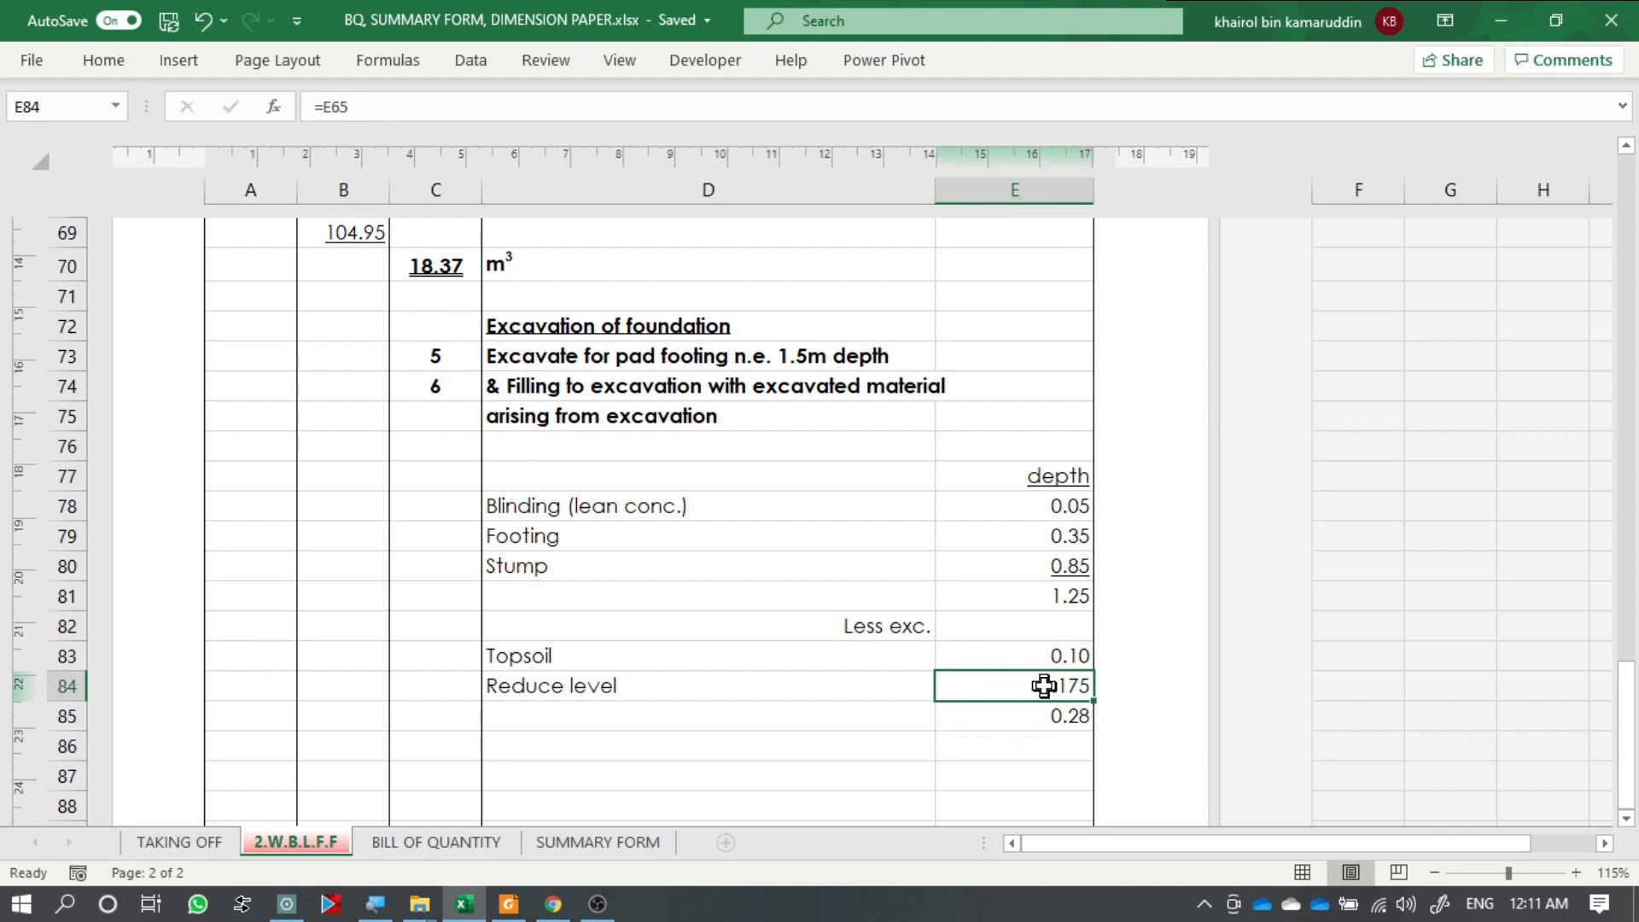
{"action": "left_click", "coordinate": [1039, 747]}
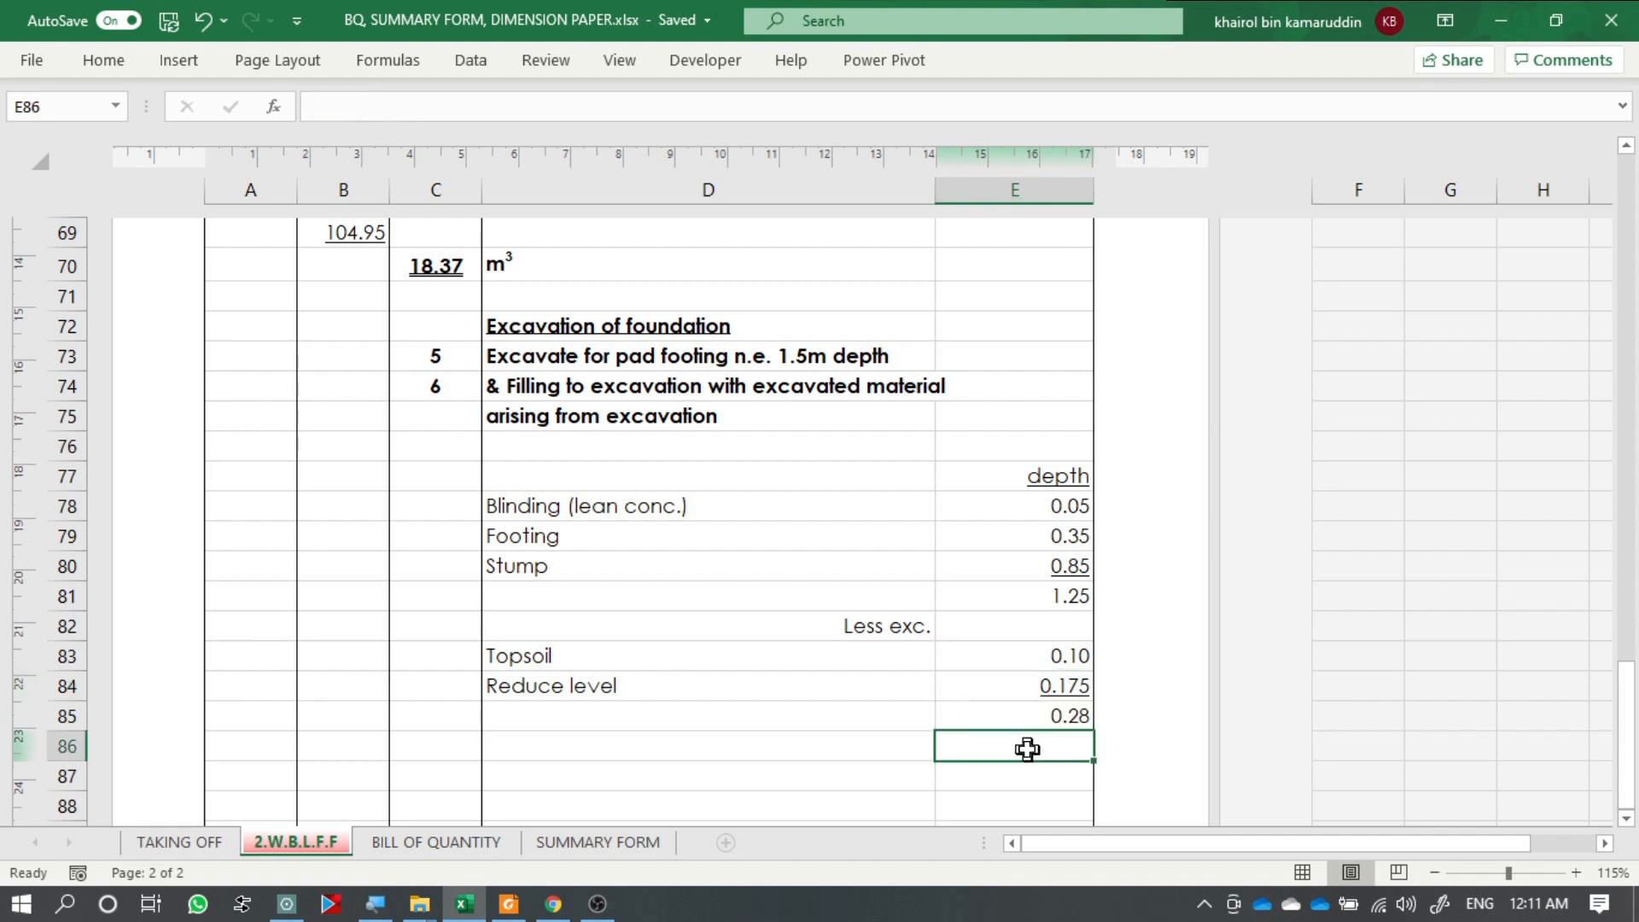
{"action": "left_click", "coordinate": [1046, 714]}
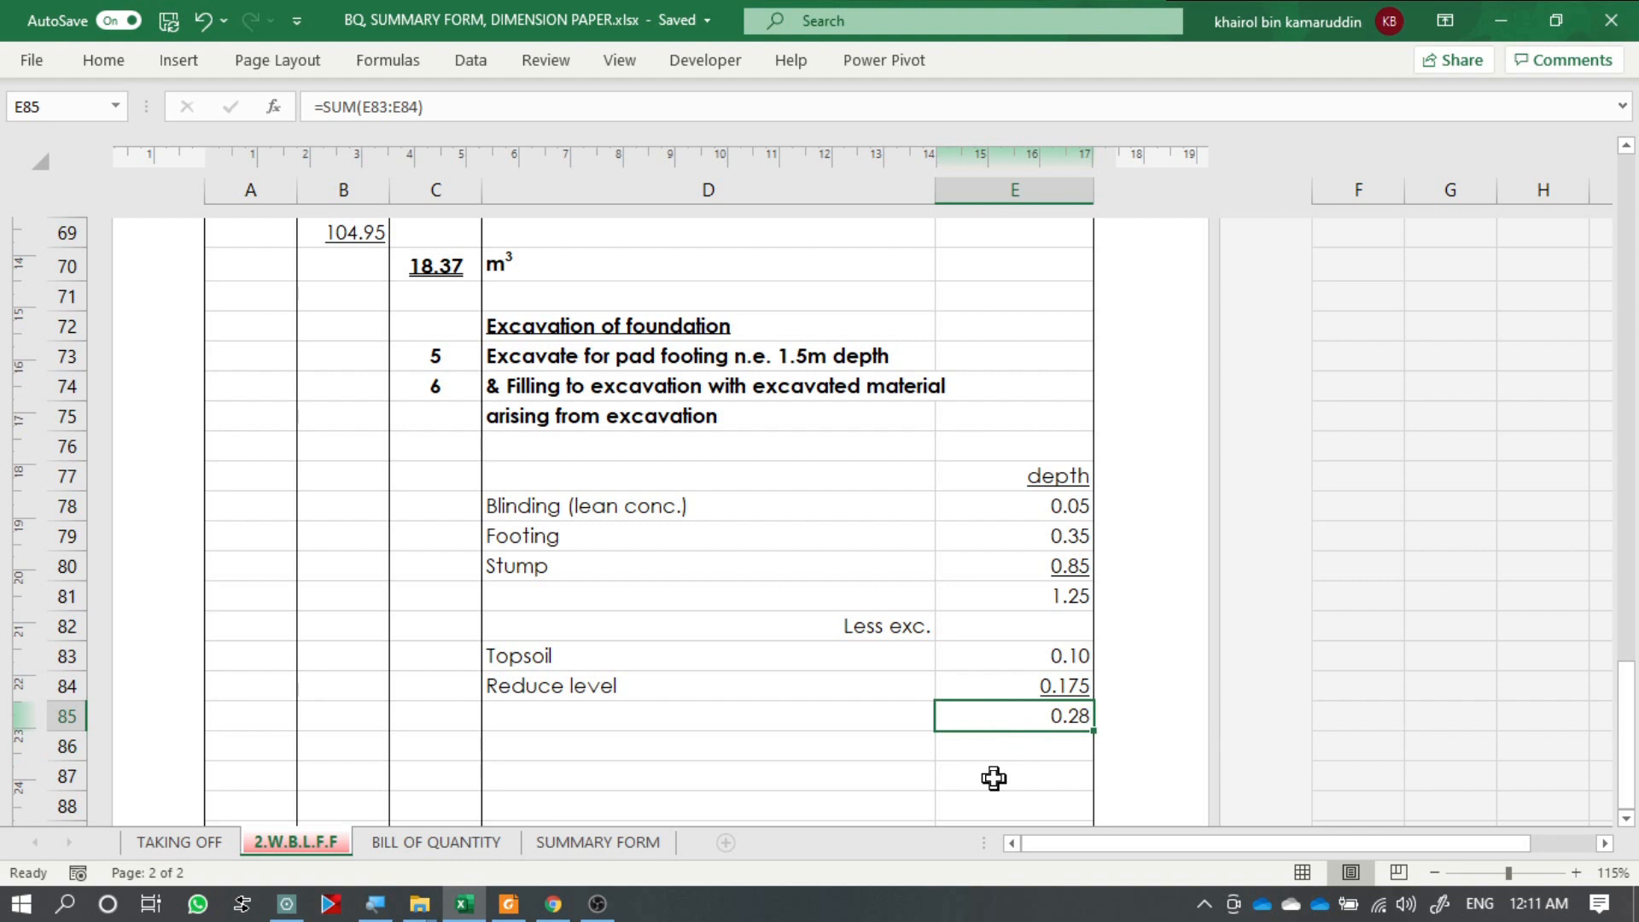
{"action": "left_click", "coordinate": [1029, 747]}
{"action": "left_click", "coordinate": [1052, 719]}
Calculate the net excavation depth in E86 by subtracting the deductions from the total depth with =E81-E85.
{"action": "left_click", "coordinate": [1070, 751]}
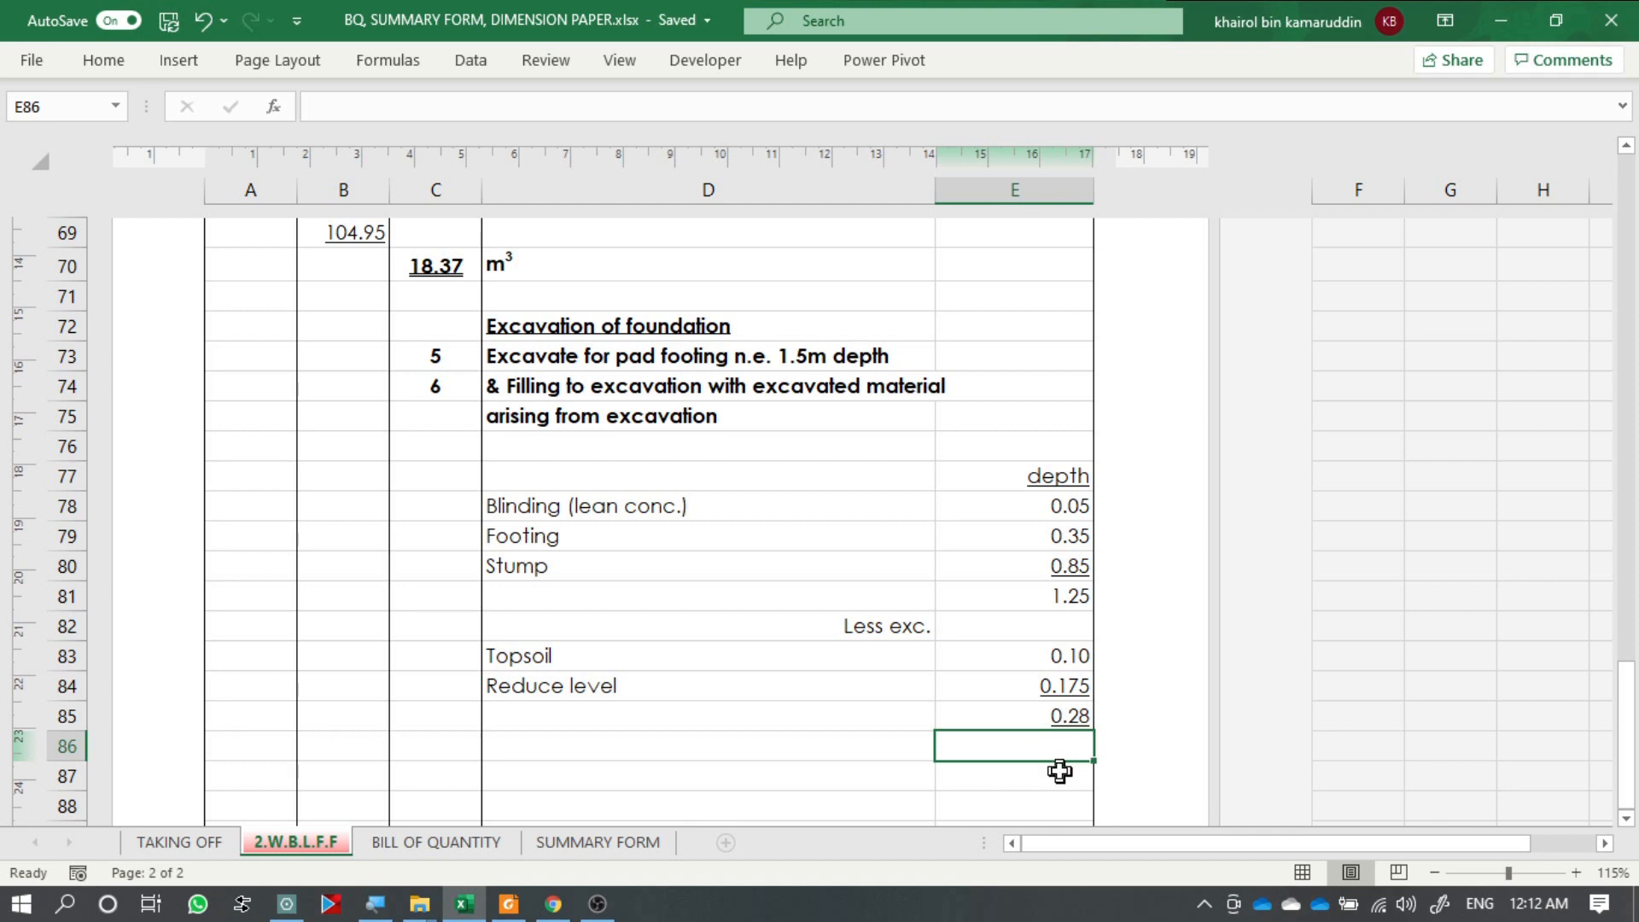
{"action": "type", "text": "="}
{"action": "left_click", "coordinate": [1058, 596]}
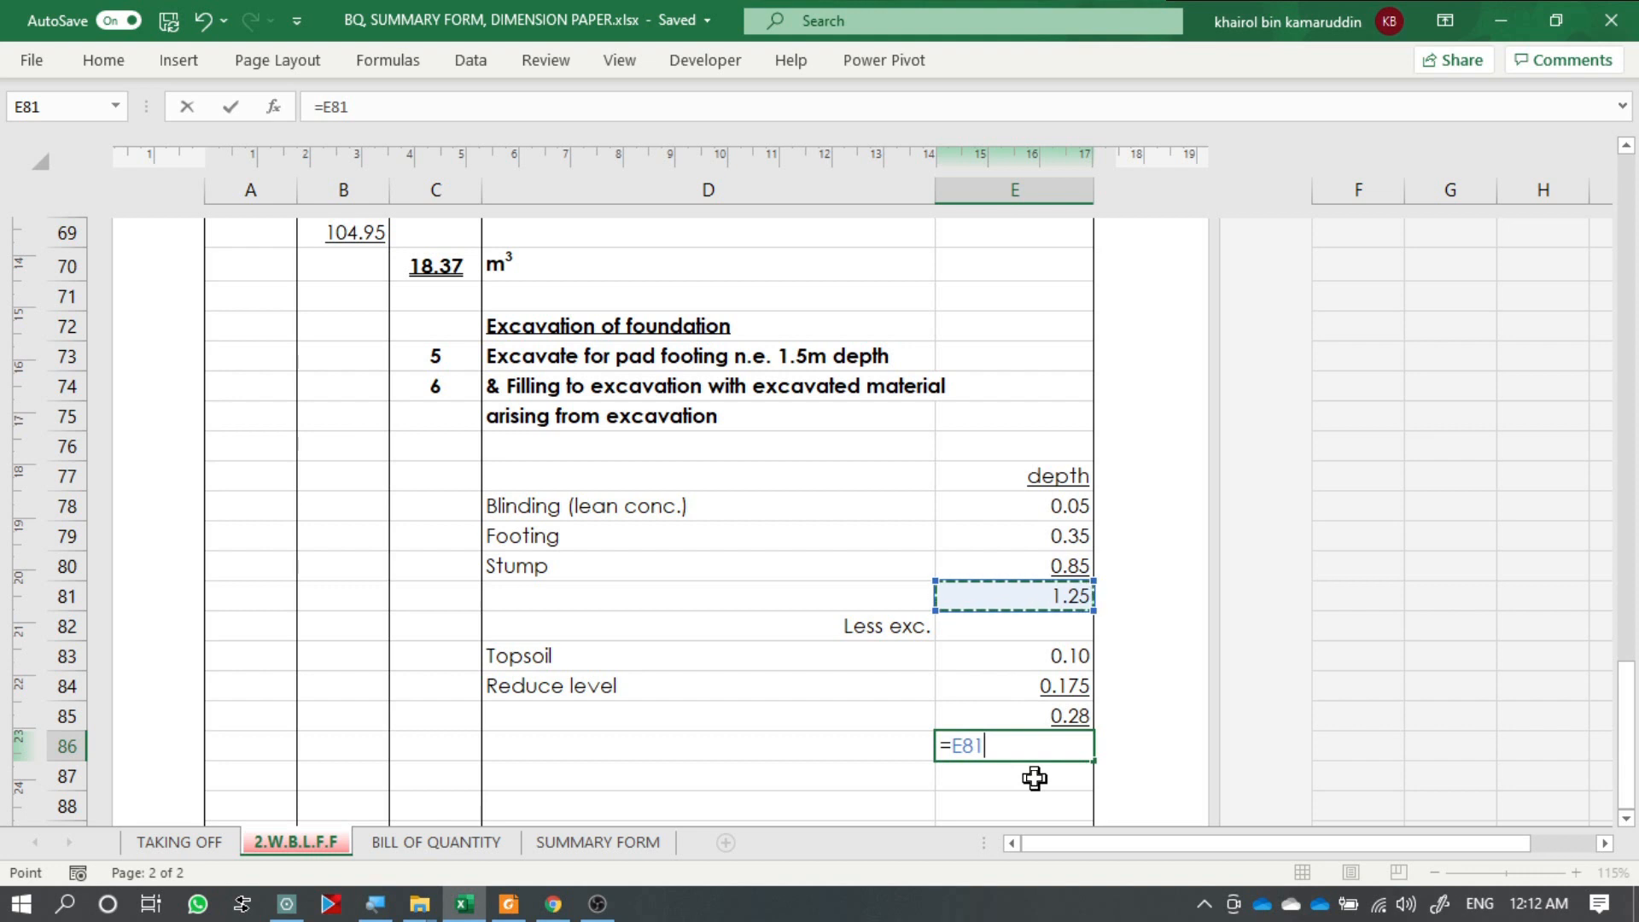
{"action": "type", "text": "-"}
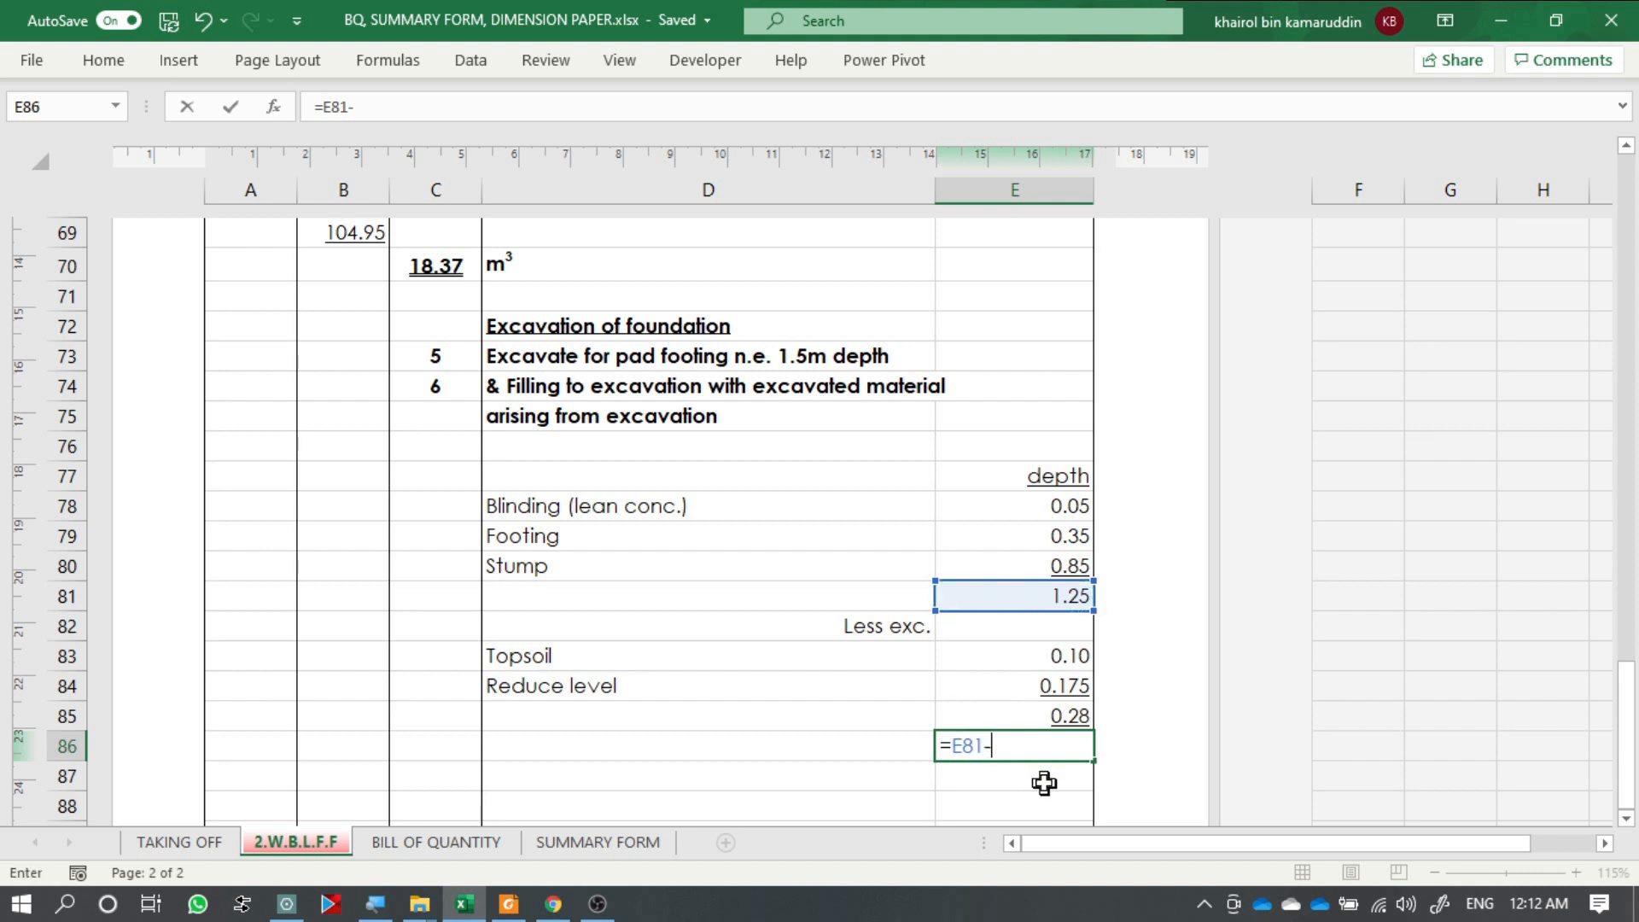
{"action": "left_click", "coordinate": [1069, 720]}
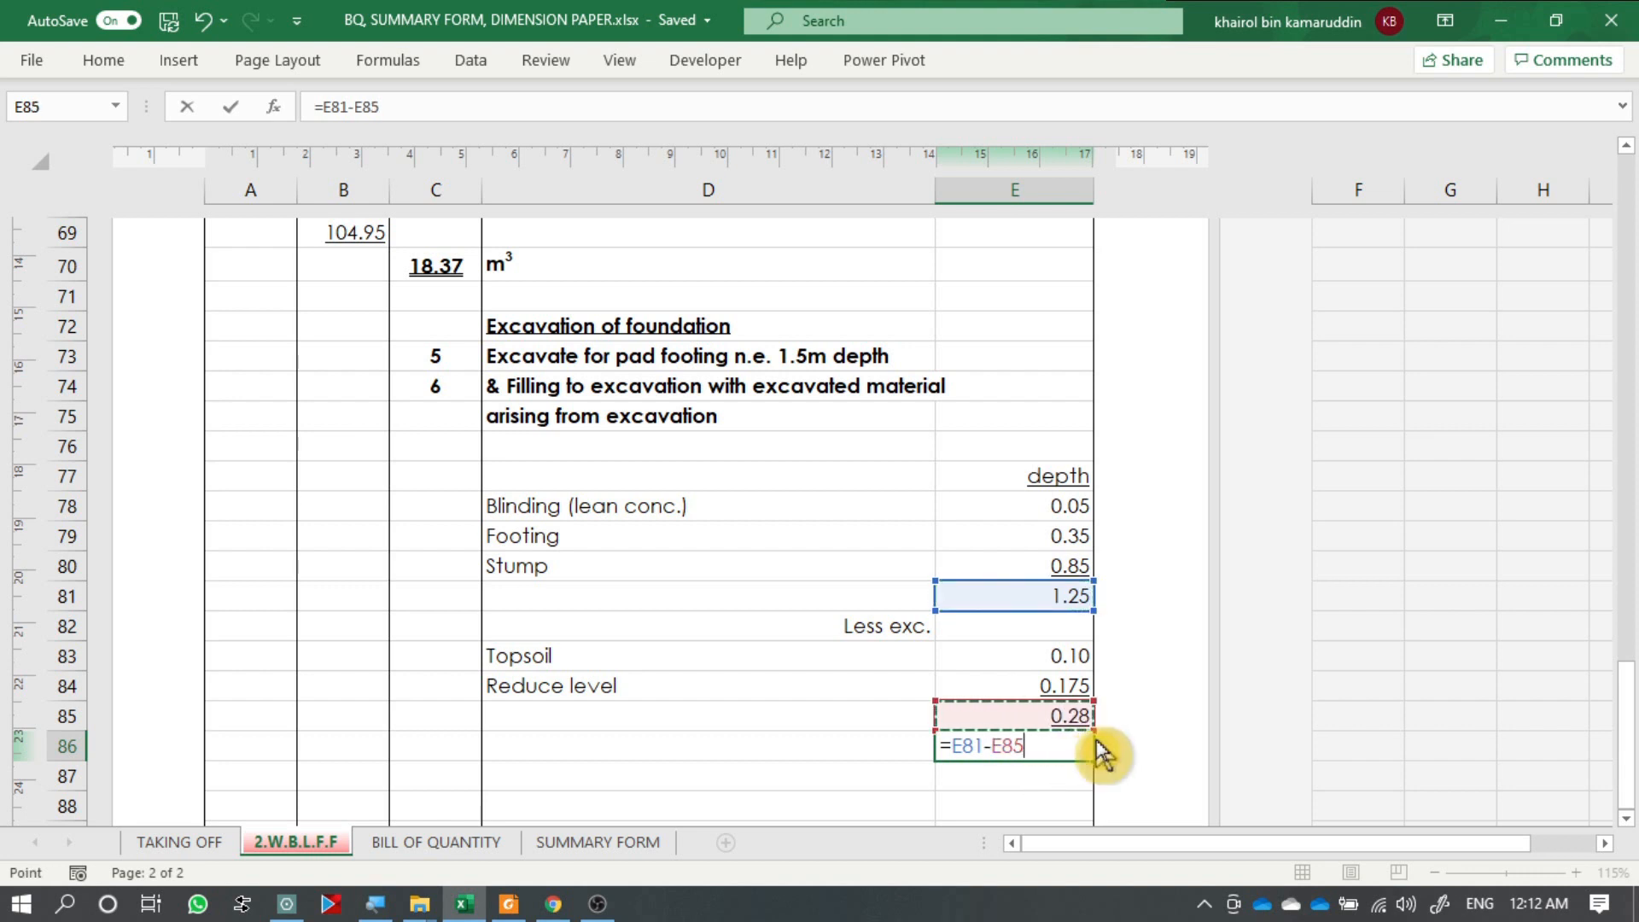
{"action": "key", "text": "Return"}
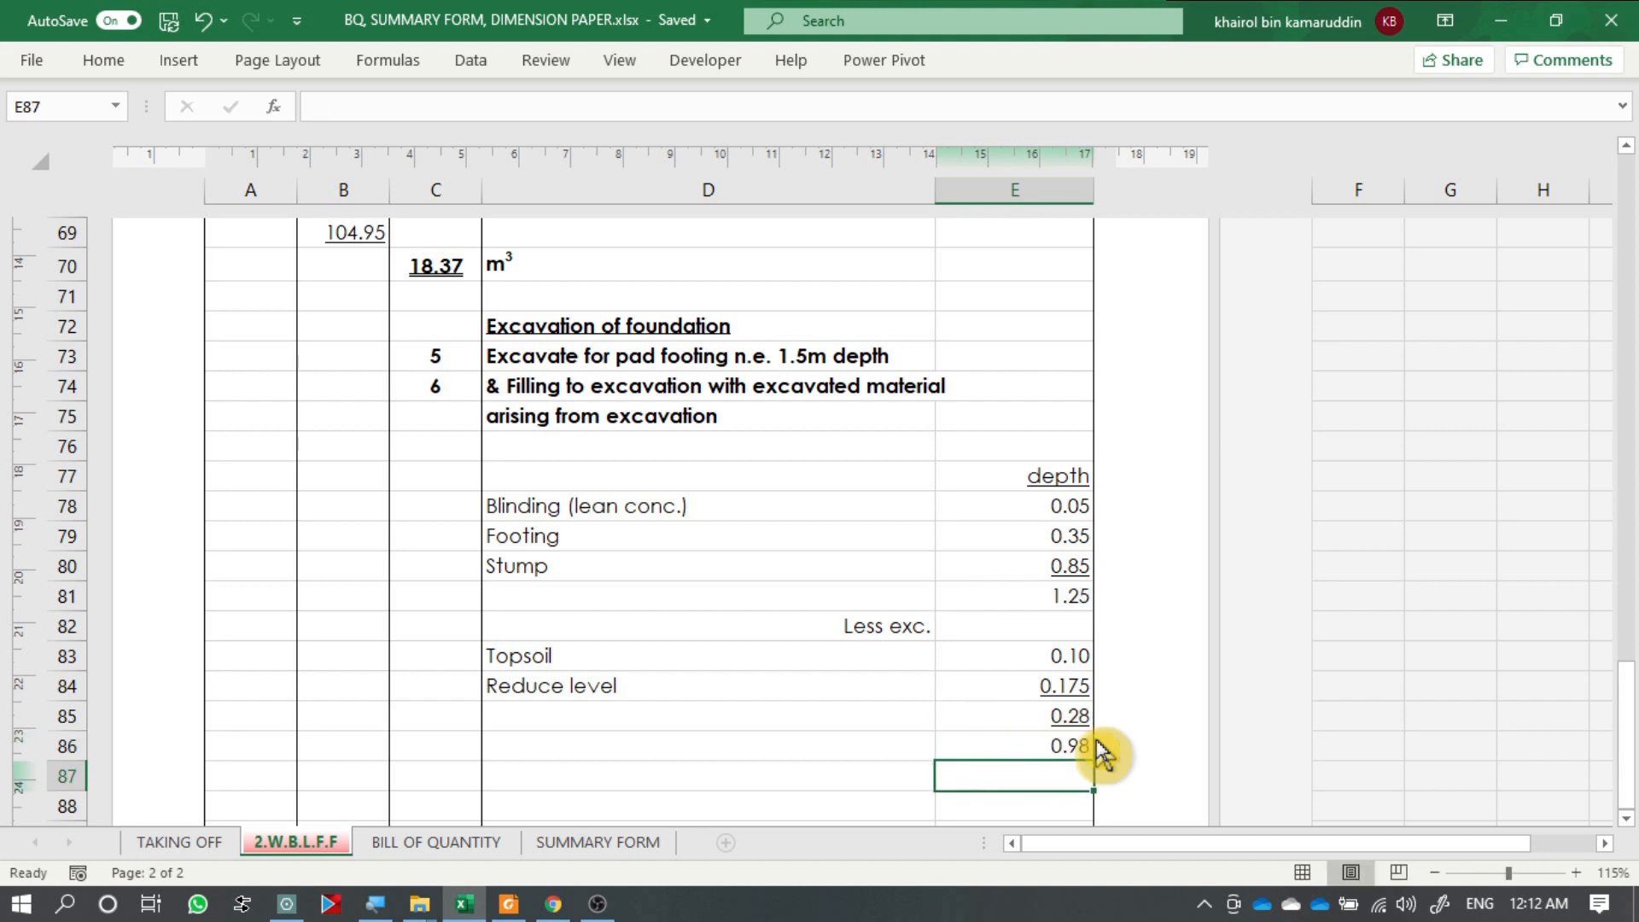
Apply a double underline to the net excavation depth in E86.
{"action": "left_click", "coordinate": [1055, 746]}
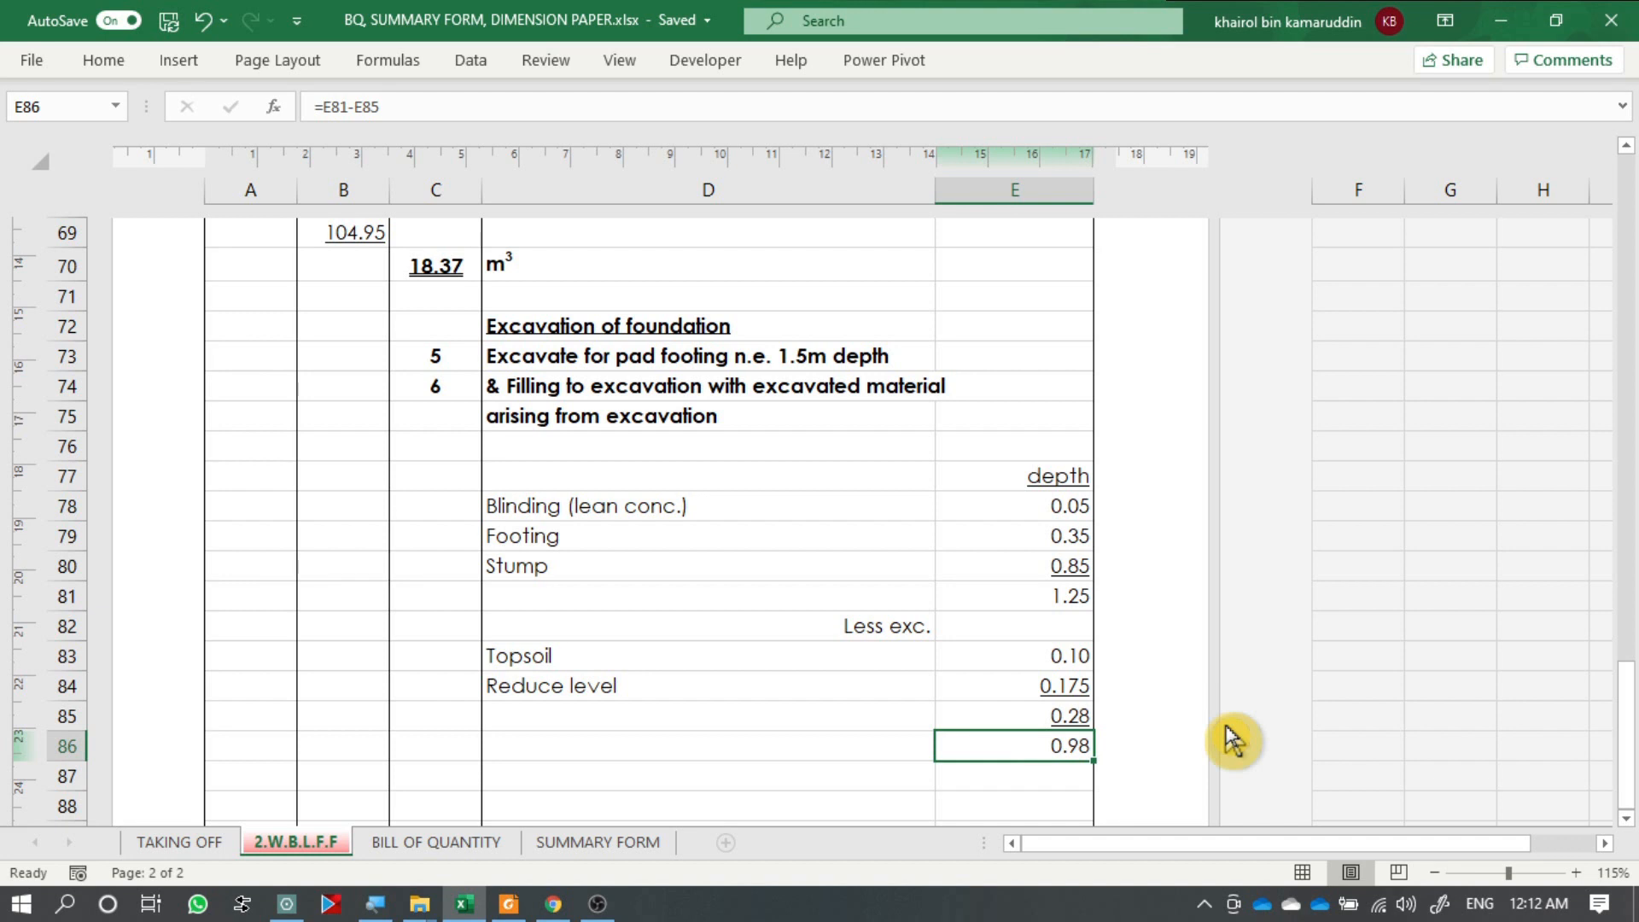
{"action": "left_click", "coordinate": [110, 63]}
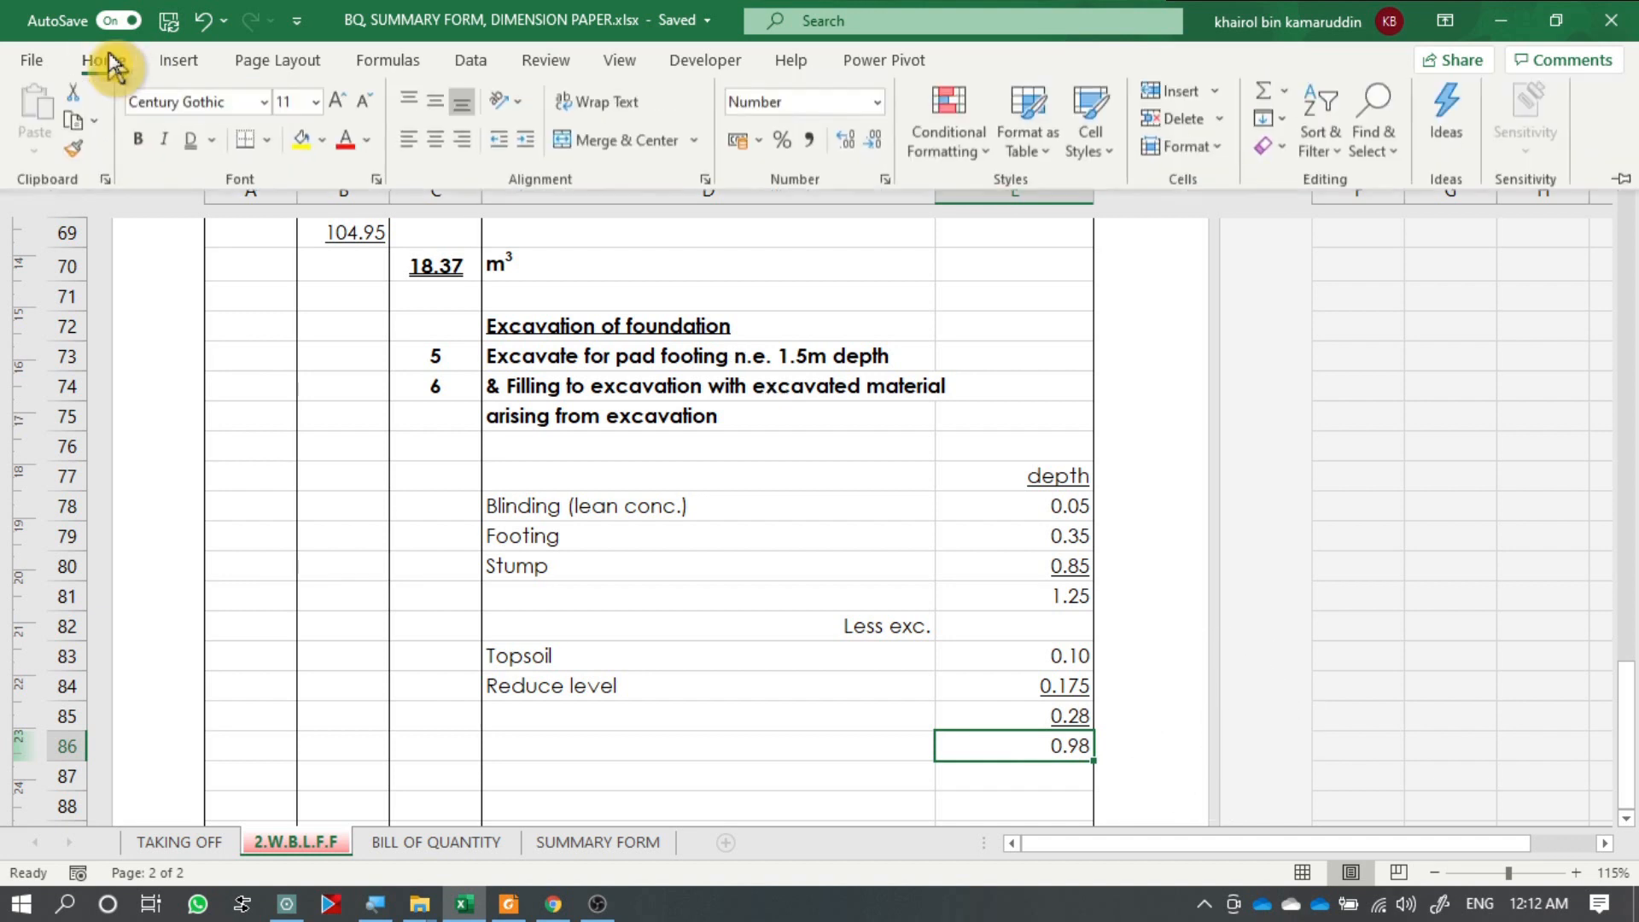
{"action": "left_click", "coordinate": [192, 143]}
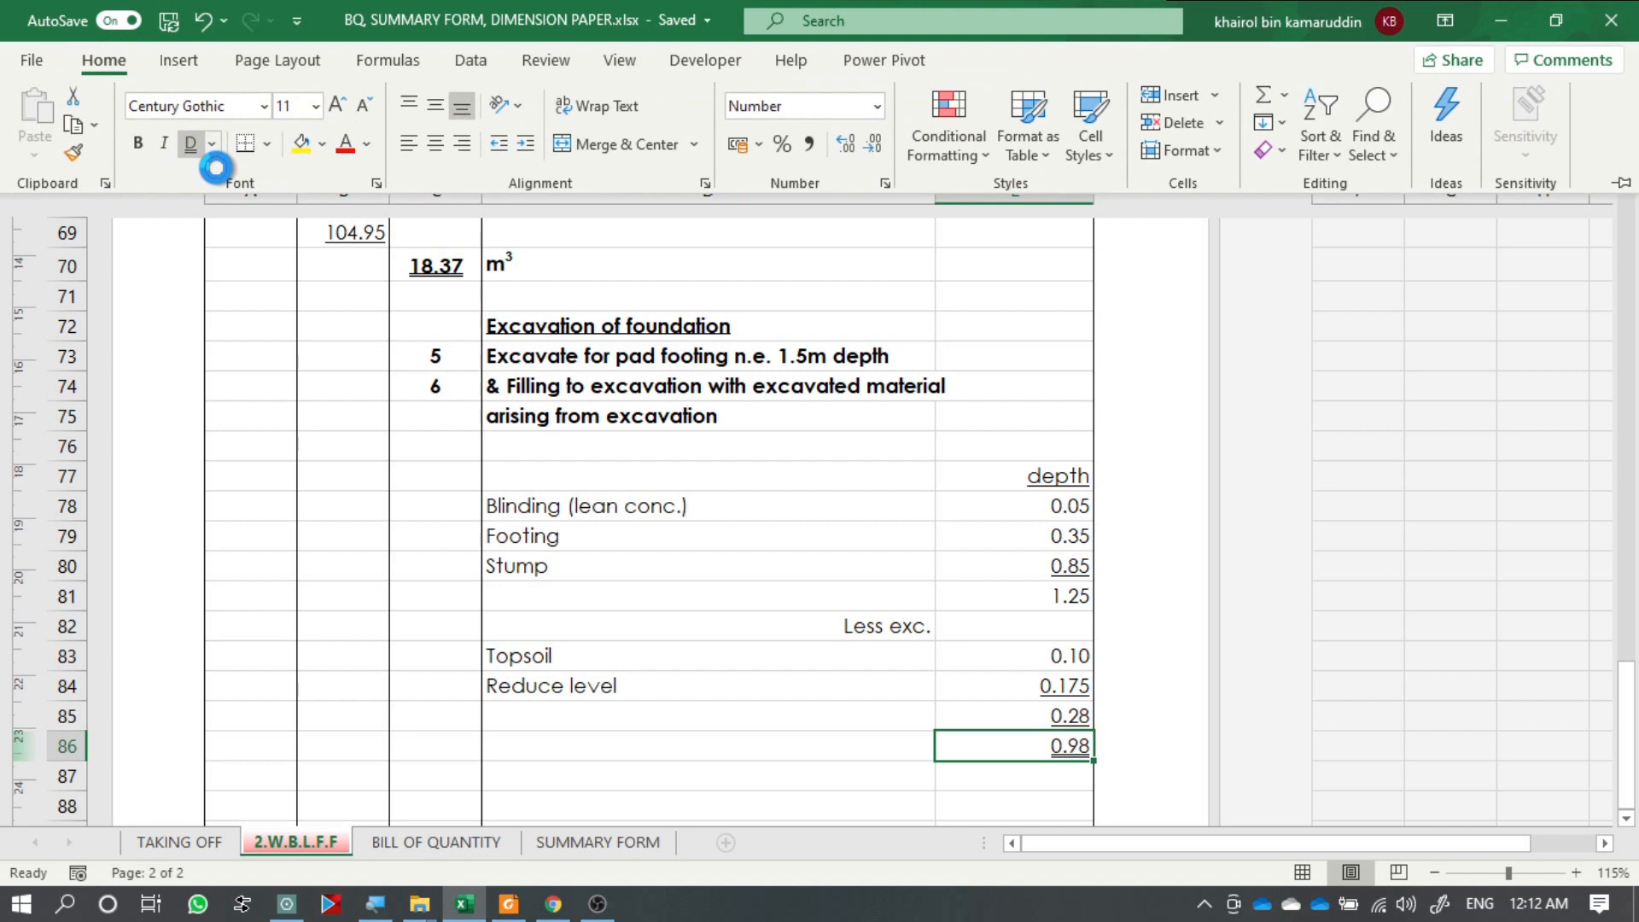
{"action": "left_click", "coordinate": [993, 771]}
{"action": "left_click", "coordinate": [991, 749]}
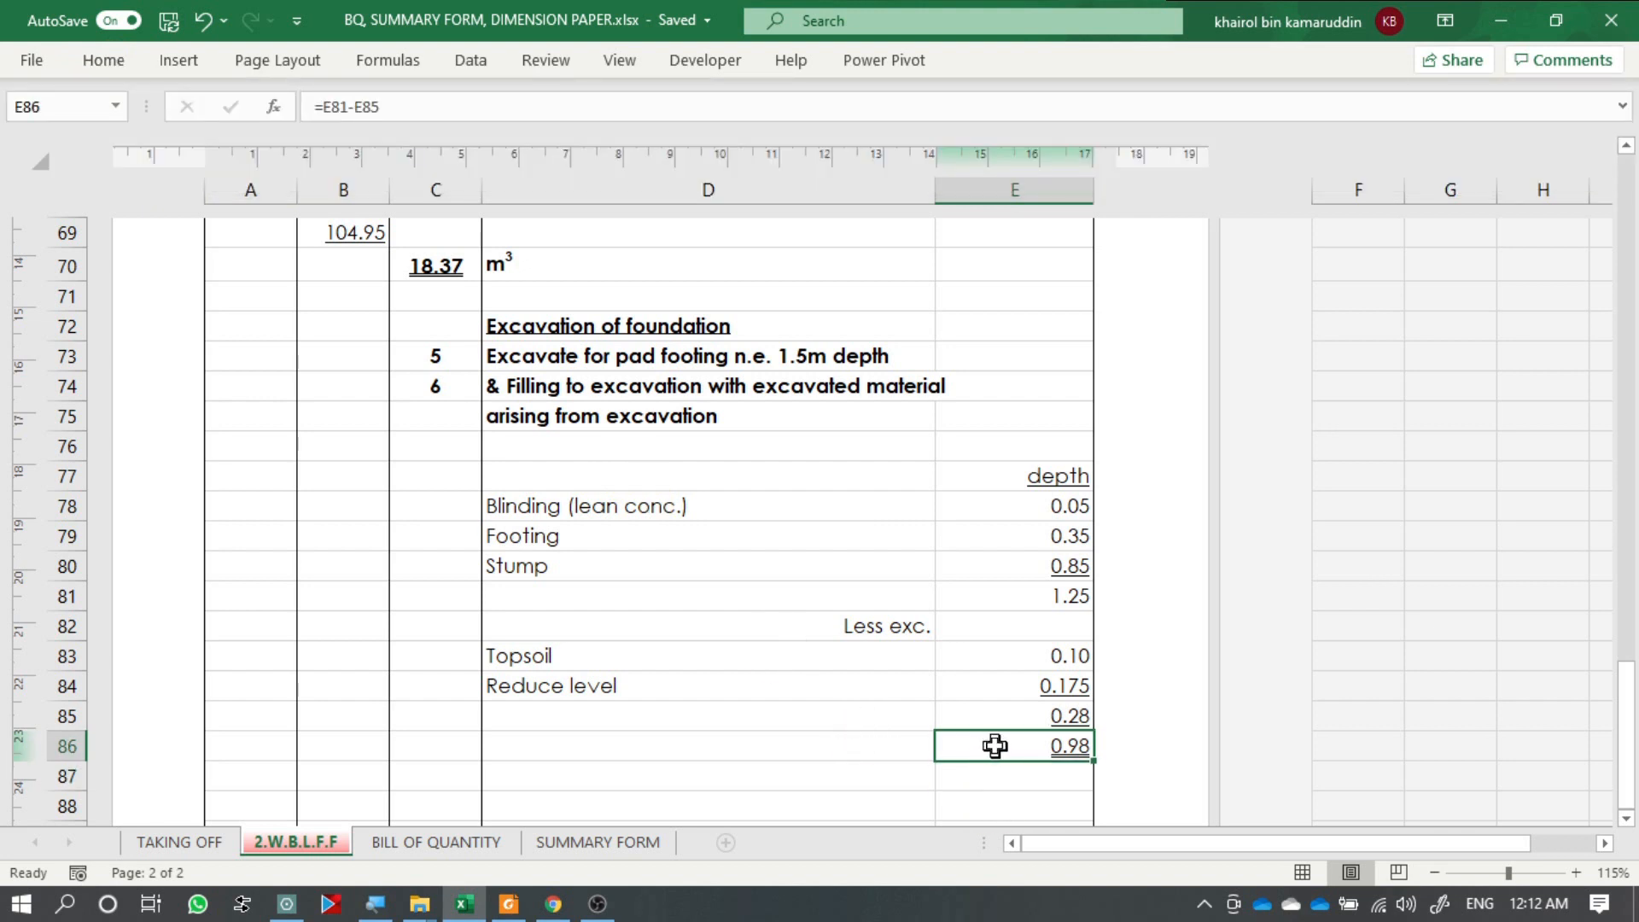
Enter the pad footing label "F1" in D90, the first row of the next dimension sheet page.
{"action": "key", "text": "alt+Tab"}
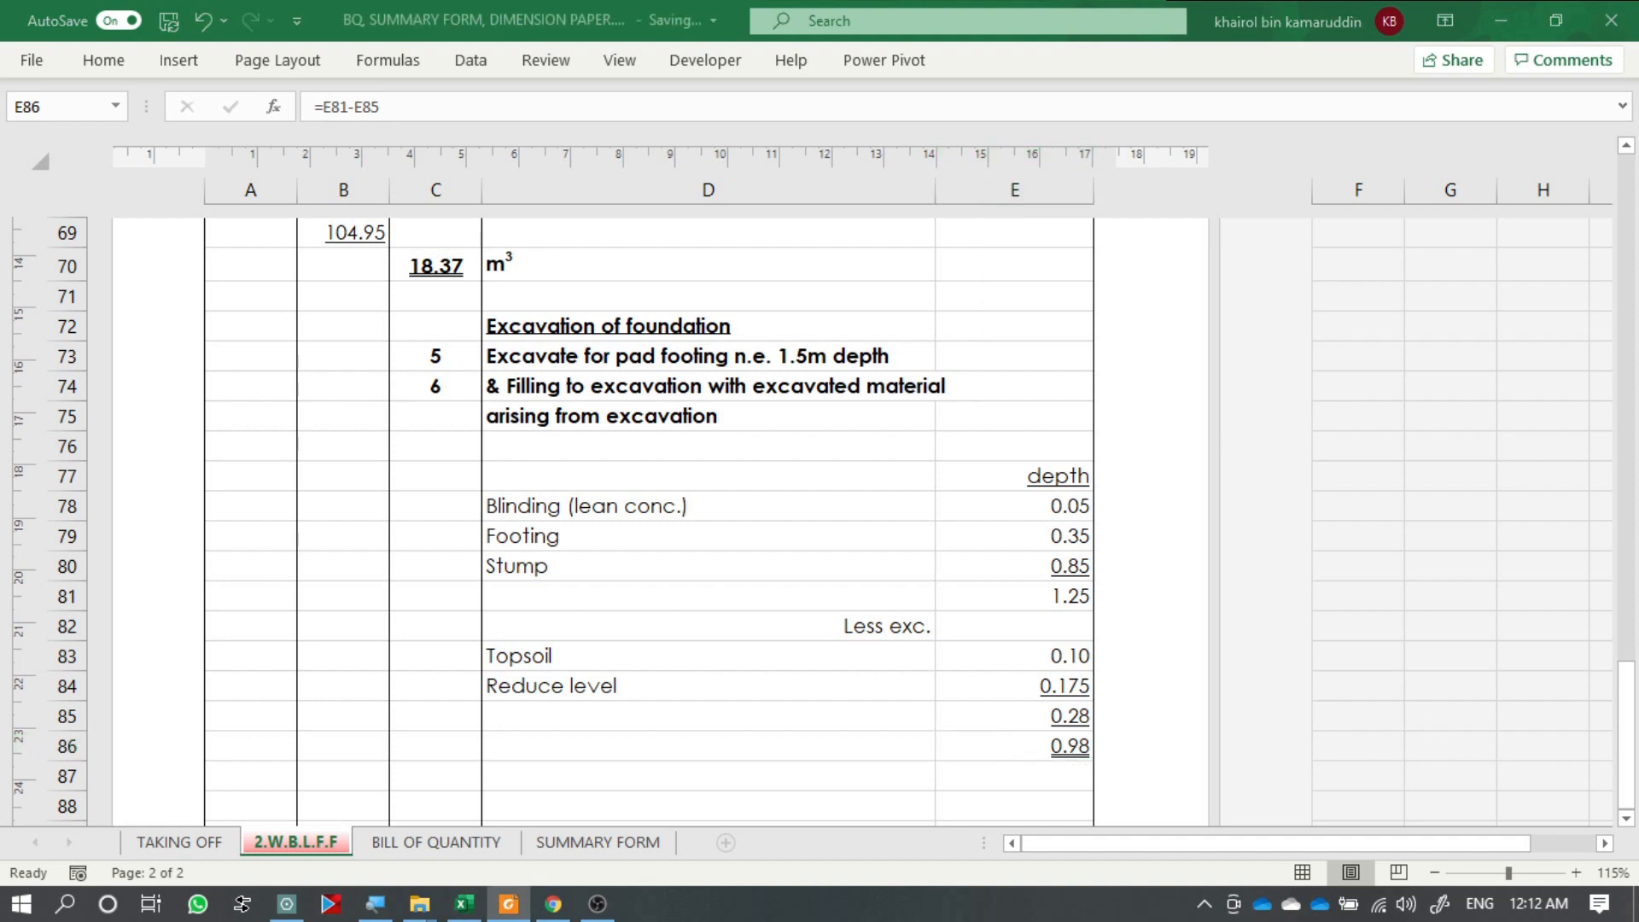
{"action": "left_click", "coordinate": [694, 746]}
{"action": "scroll", "coordinate": [783, 726], "scroll_direction": "down", "scroll_amount": 1}
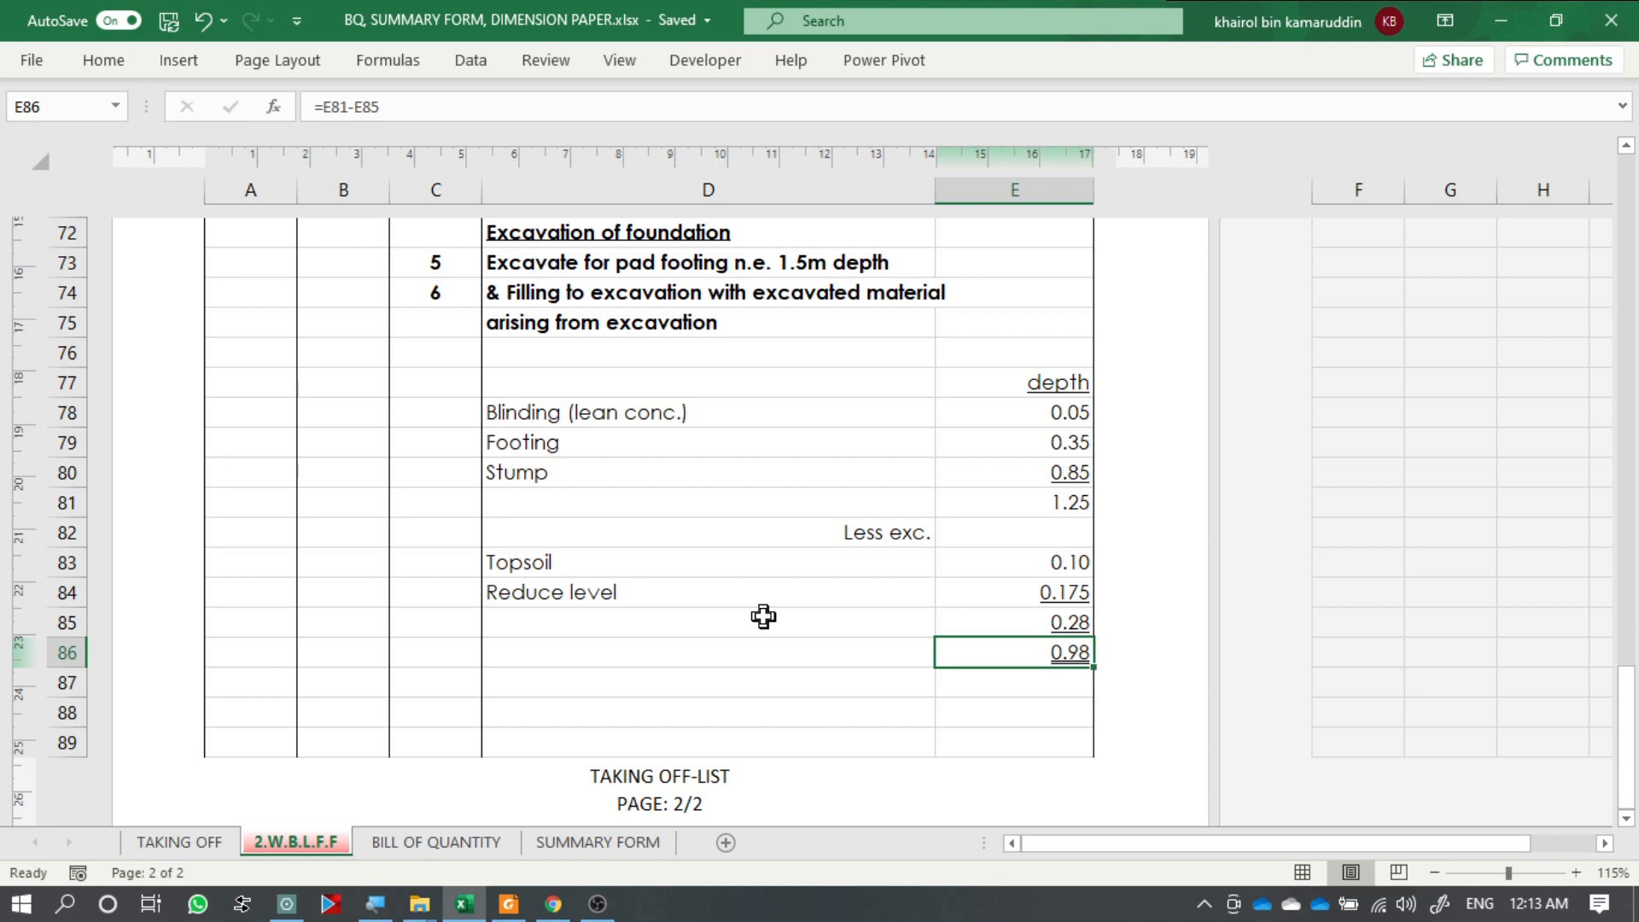
{"action": "scroll", "coordinate": [764, 616], "scroll_direction": "down", "scroll_amount": 4}
{"action": "left_click", "coordinate": [724, 687]}
{"action": "left_click", "coordinate": [631, 653]}
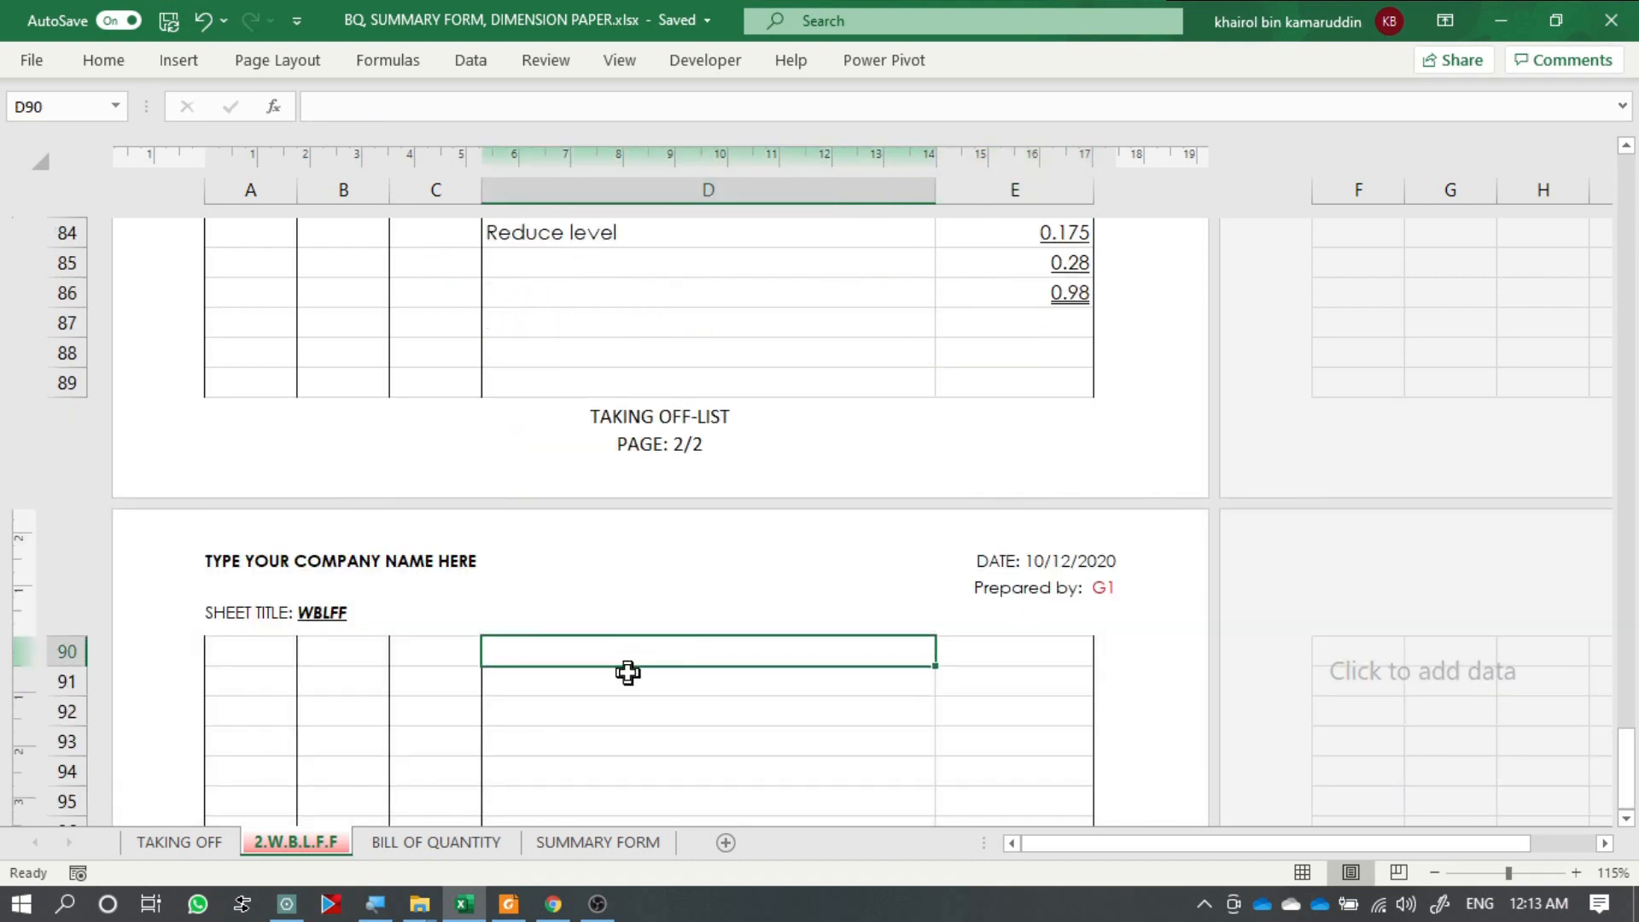
{"action": "type", "text": "F1"}
{"action": "key", "text": "Return"}
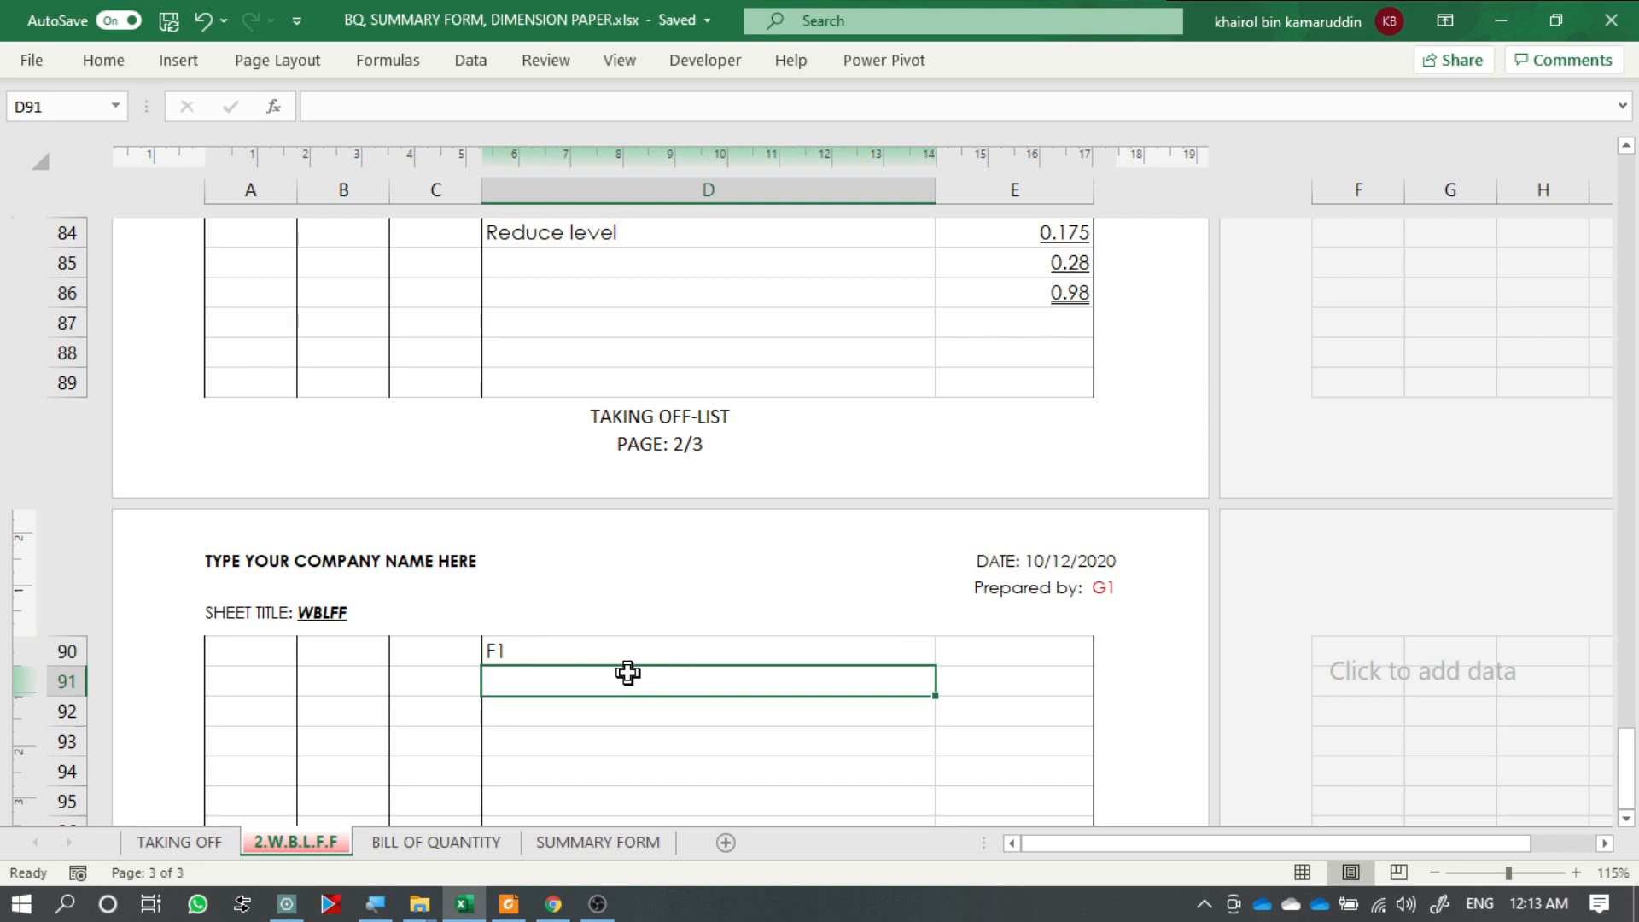
Enter "6/" in A90 as the timesing for the F1 pad footings.
{"action": "left_click", "coordinate": [272, 659]}
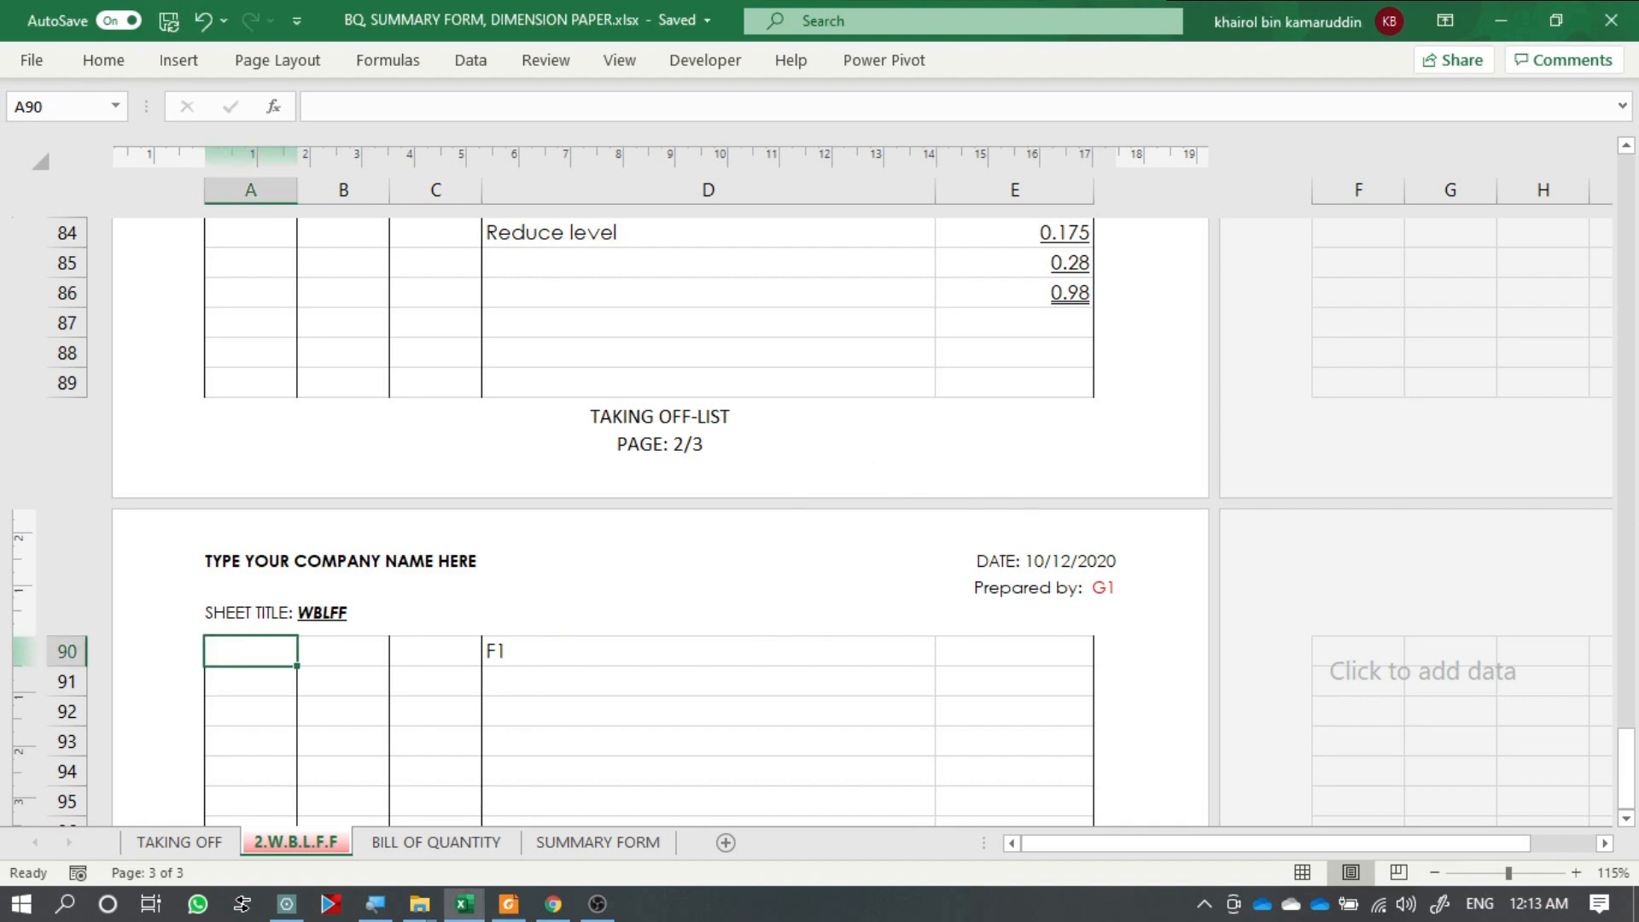
{"action": "key", "text": "alt+Tab"}
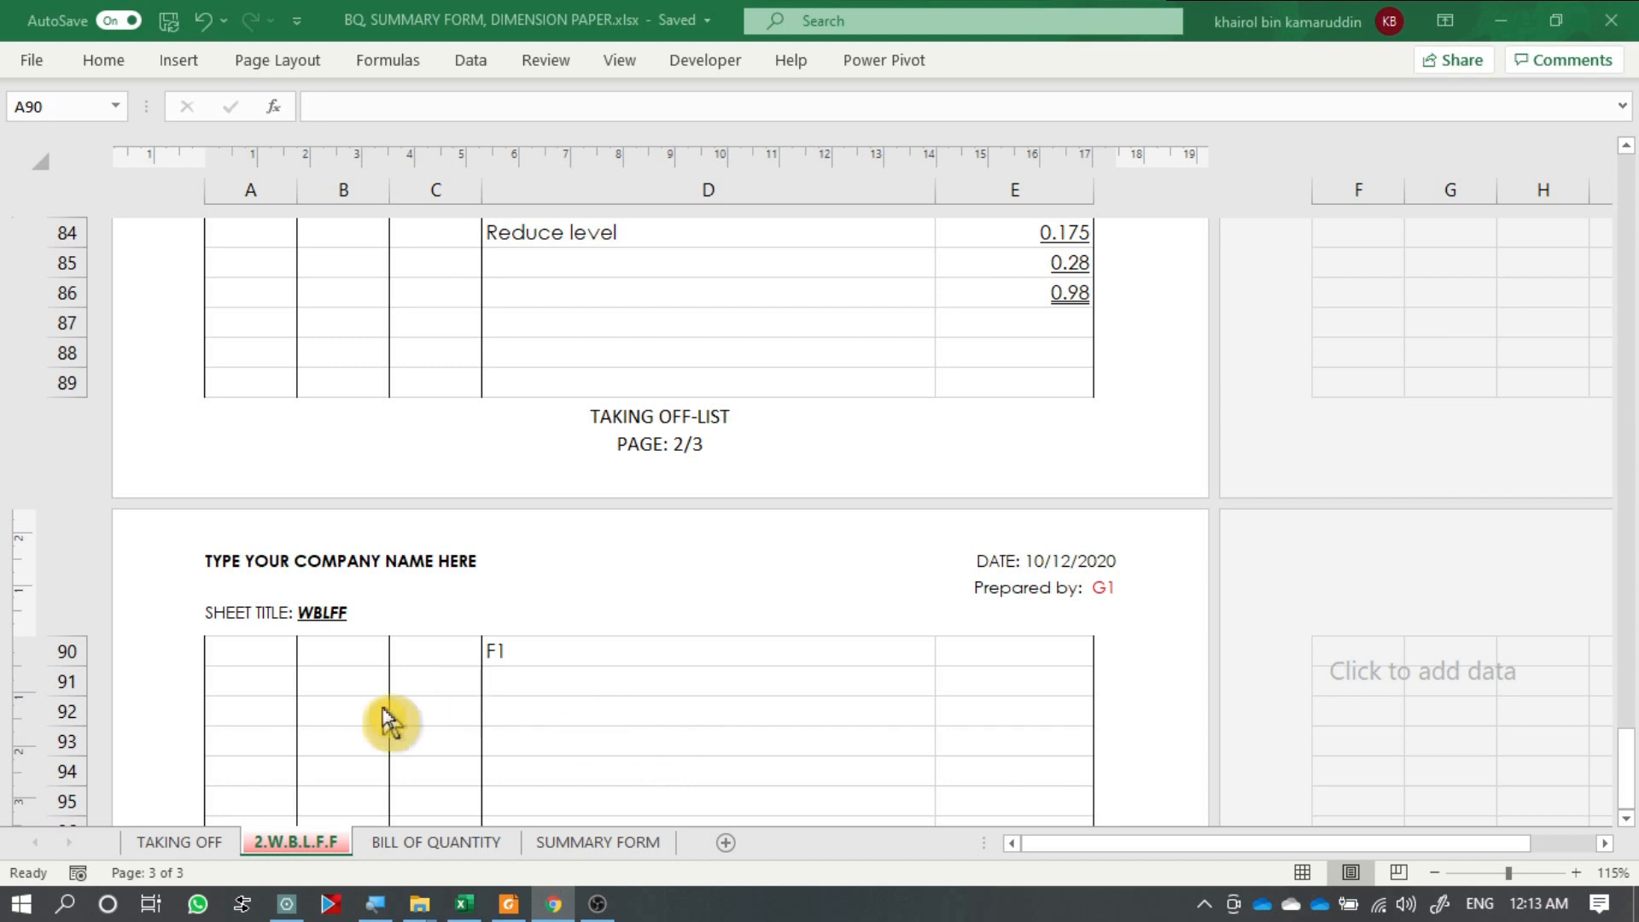
{"action": "left_click", "coordinate": [281, 655]}
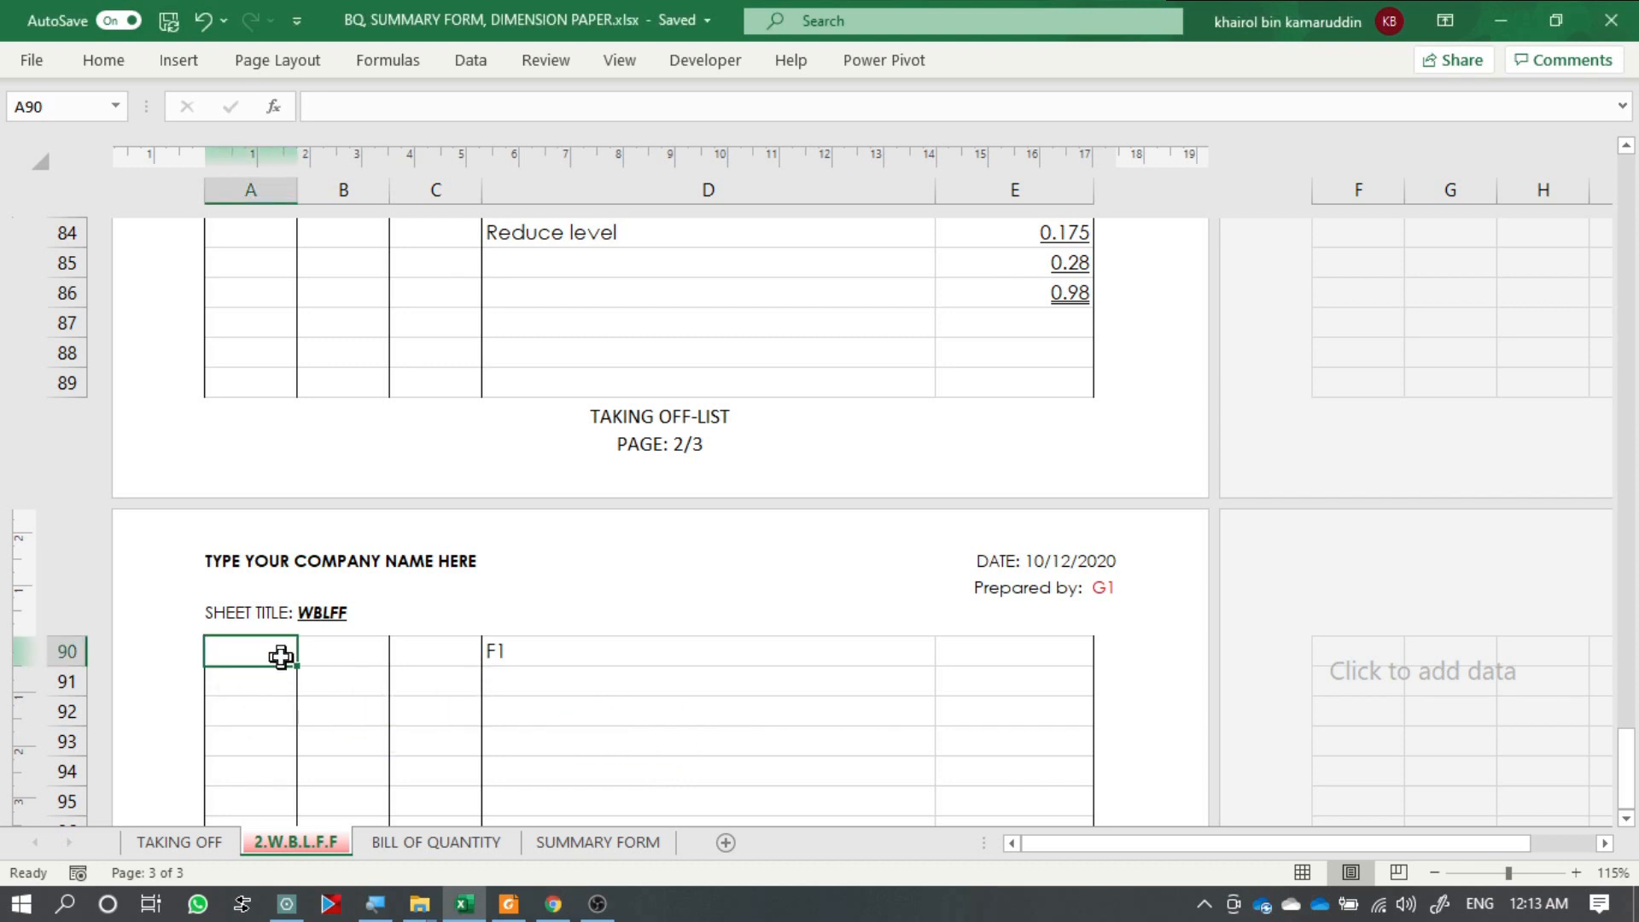
{"action": "type", "text": "6/"}
{"action": "key", "text": "Return"}
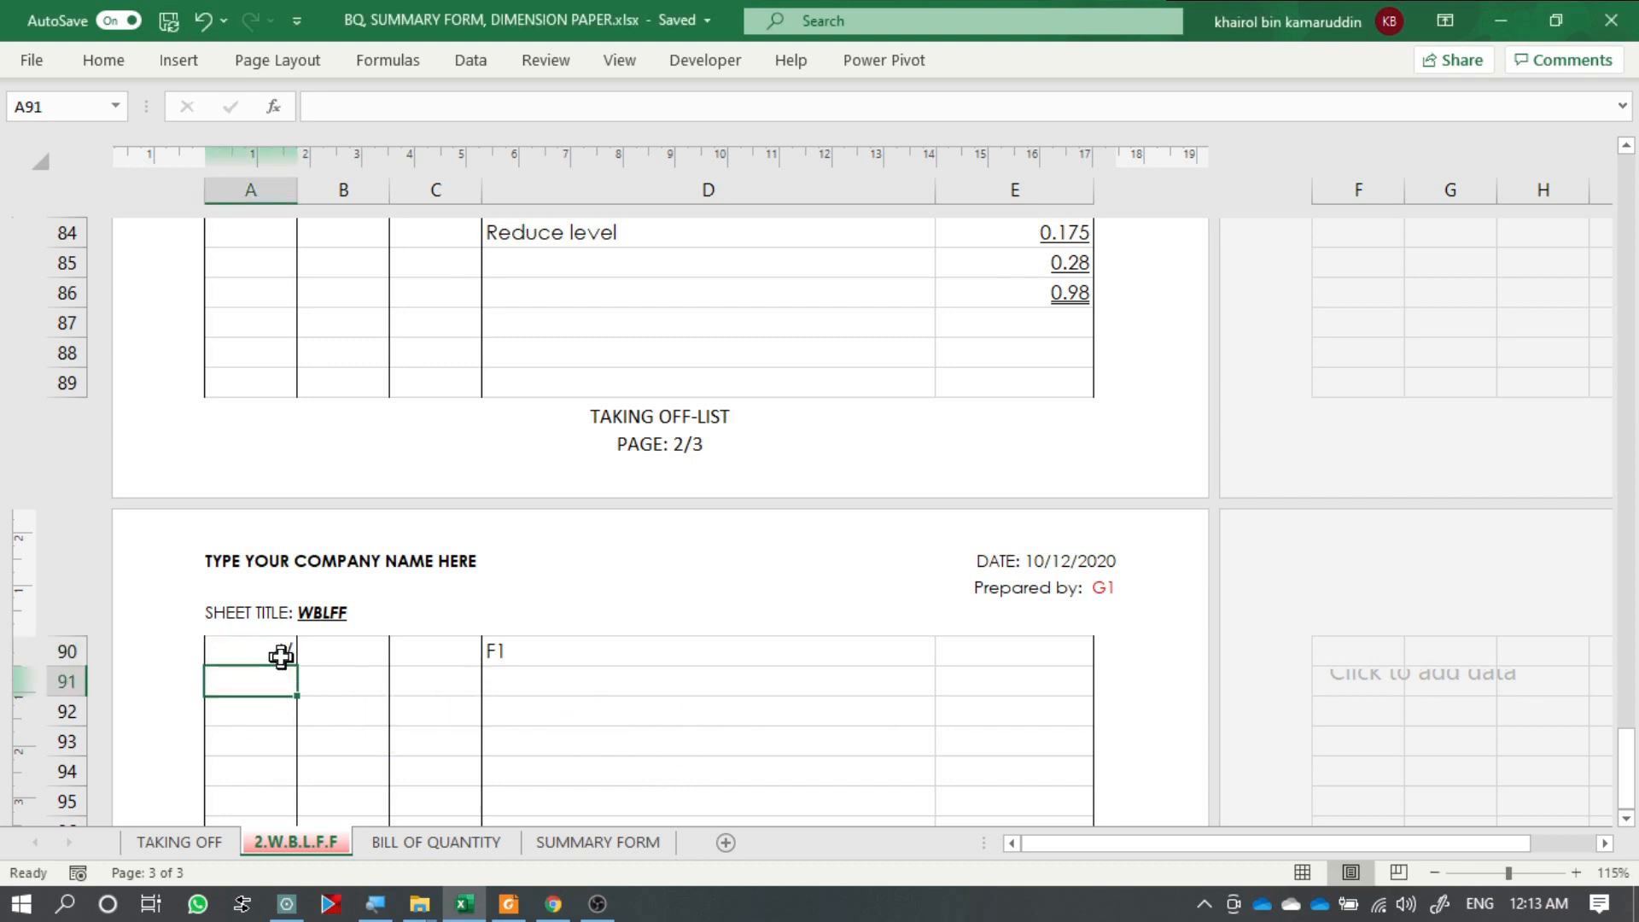
Select B91 for the first F1 dimension, then switch to Project Dwg CAD.pdf in Drawboard PDF and examine F1's size in the footing schedule.
{"action": "left_click", "coordinate": [362, 688]}
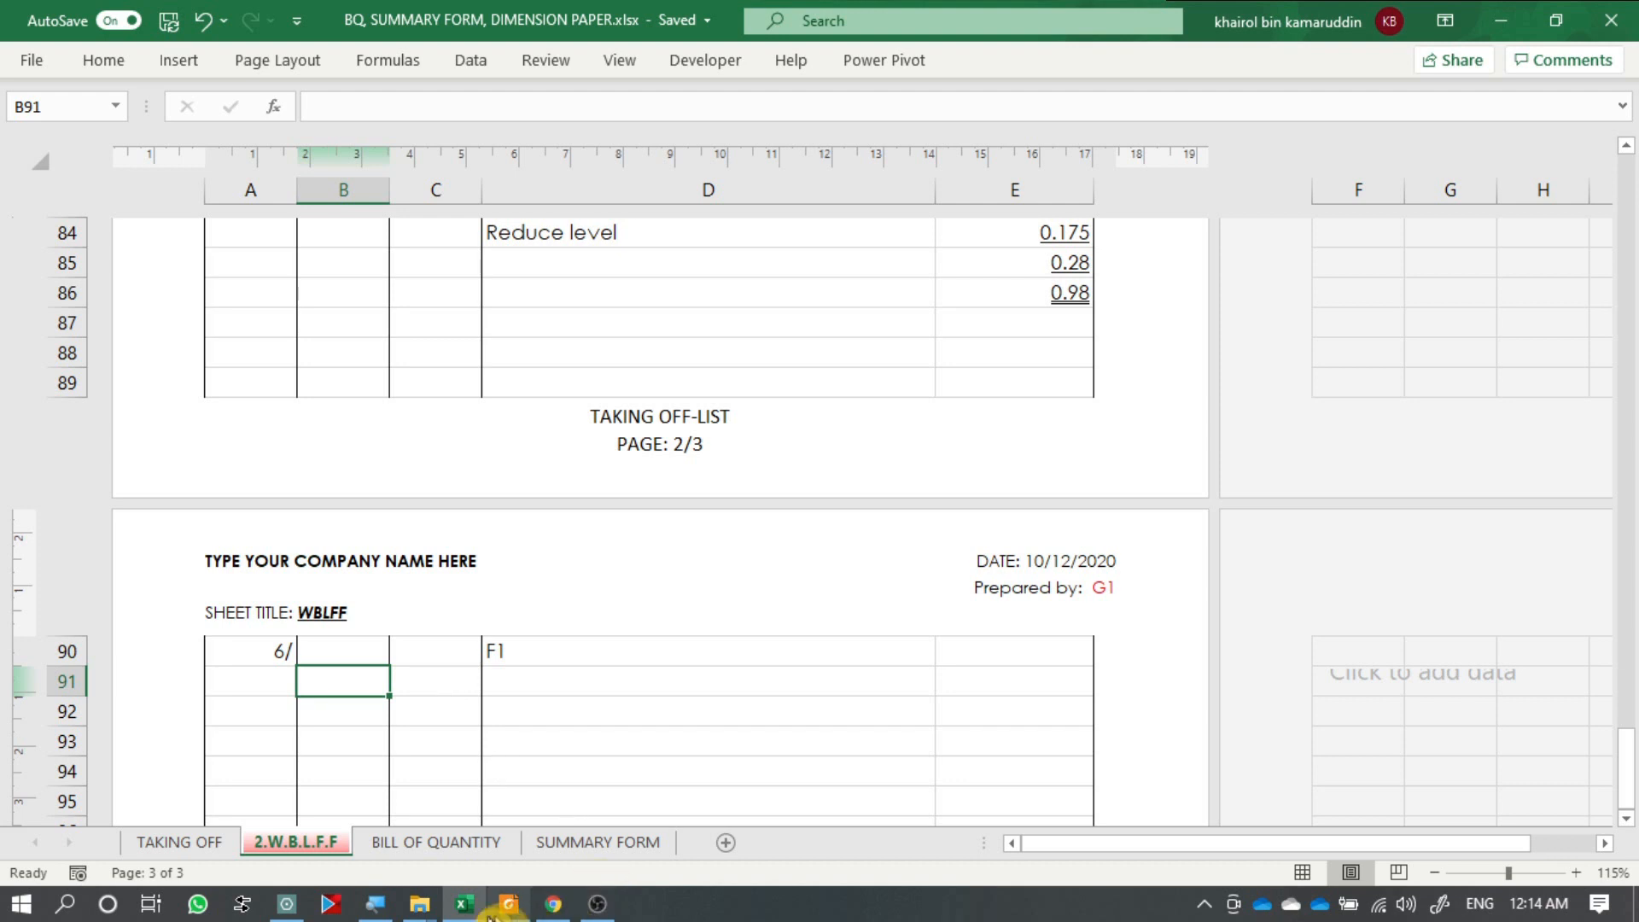
{"action": "left_click", "coordinate": [287, 903]}
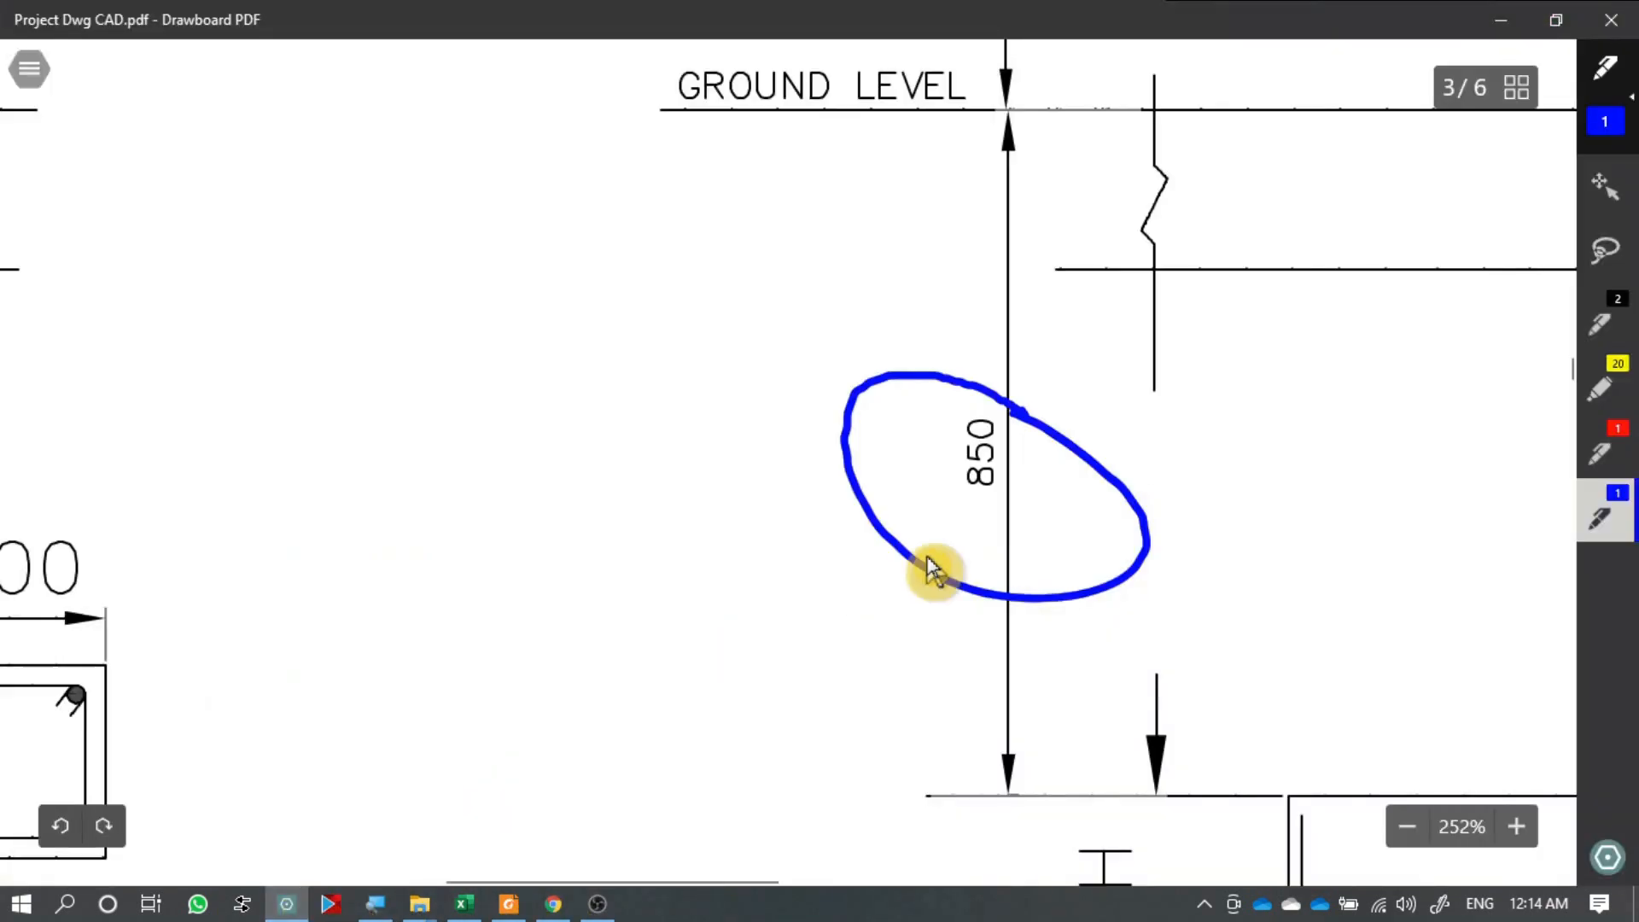
{"action": "scroll", "coordinate": [935, 570], "scroll_direction": "down", "scroll_amount": 6}
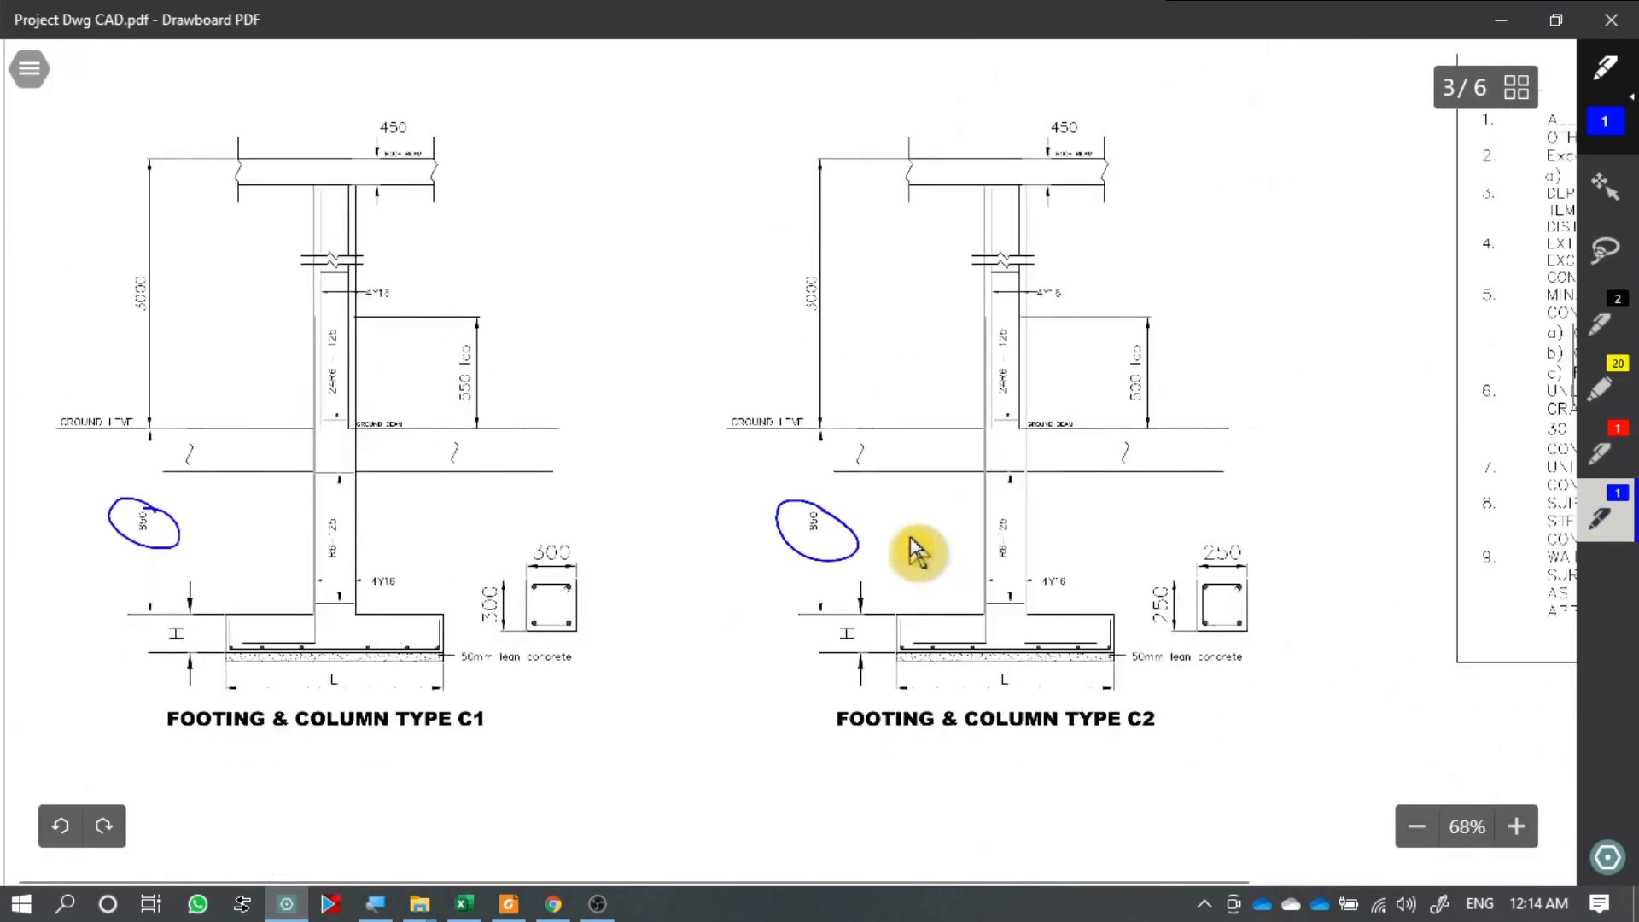
{"action": "scroll", "coordinate": [897, 479], "scroll_direction": "down", "scroll_amount": 10}
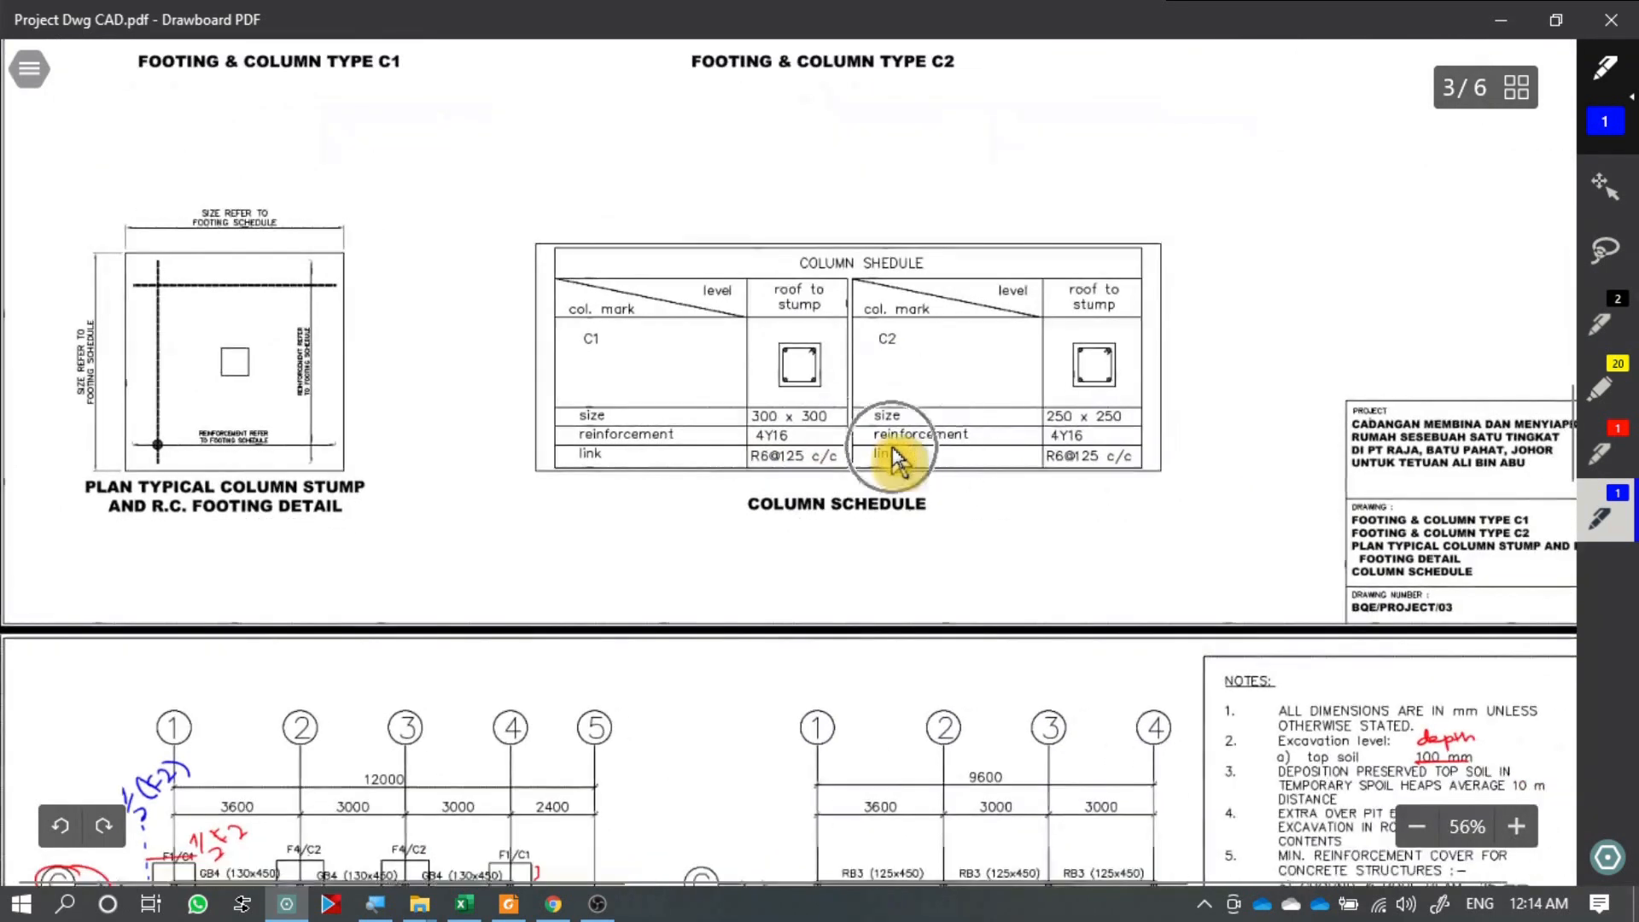
{"action": "scroll", "coordinate": [897, 458], "scroll_direction": "down", "scroll_amount": 5}
{"action": "scroll", "coordinate": [888, 461], "scroll_direction": "up", "scroll_amount": 5}
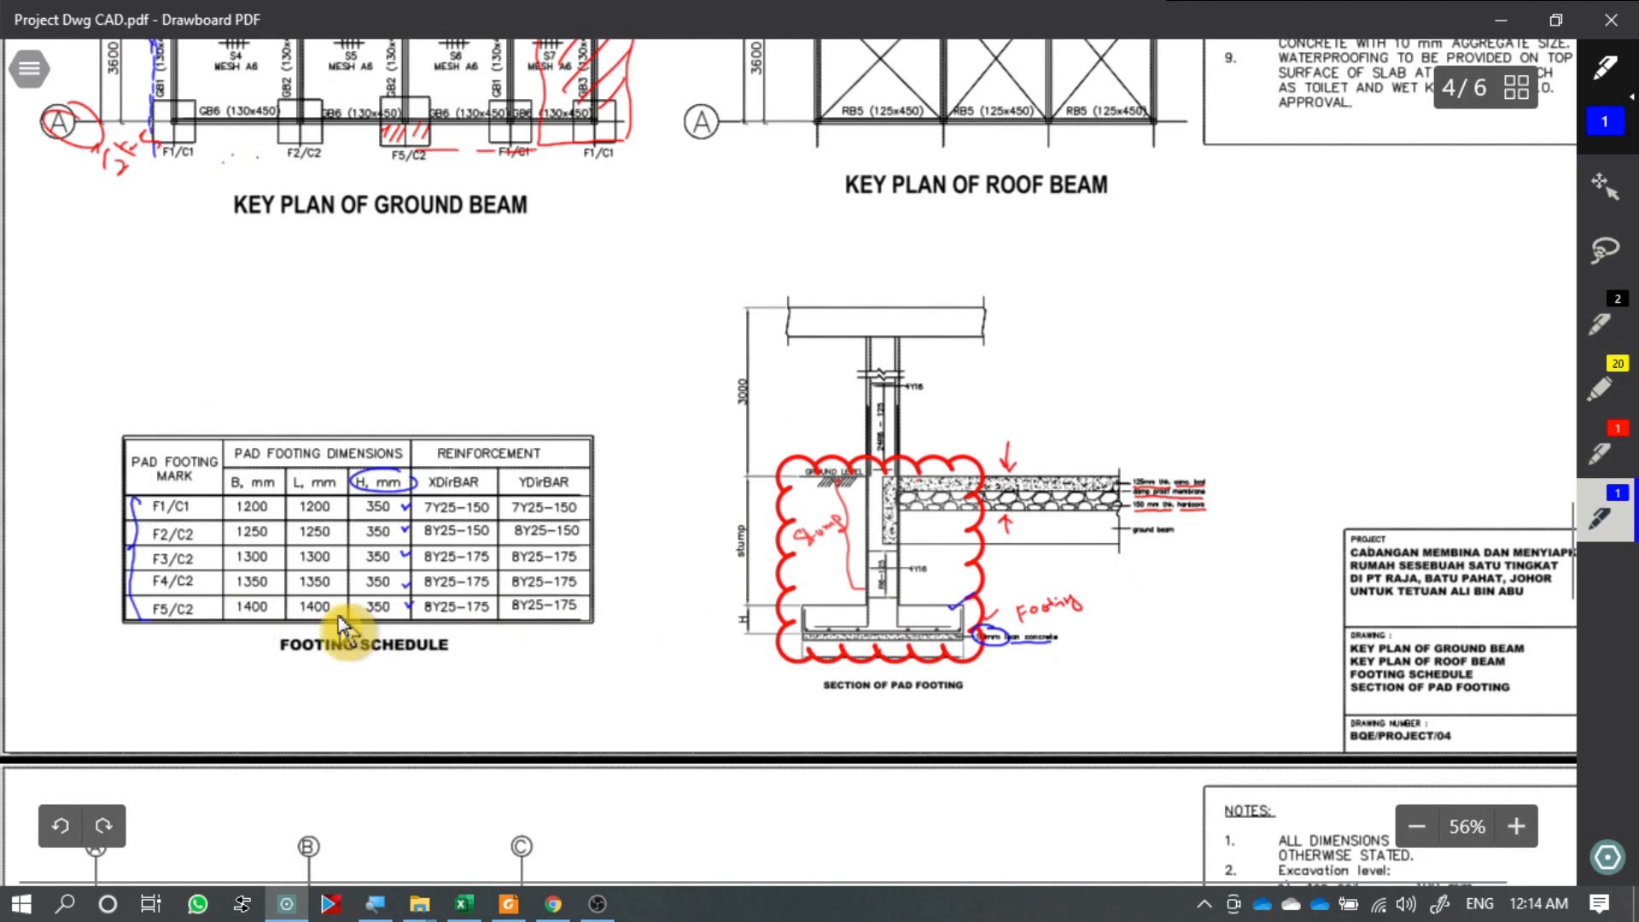
{"action": "scroll", "coordinate": [103, 572], "scroll_direction": "up", "scroll_amount": 5}
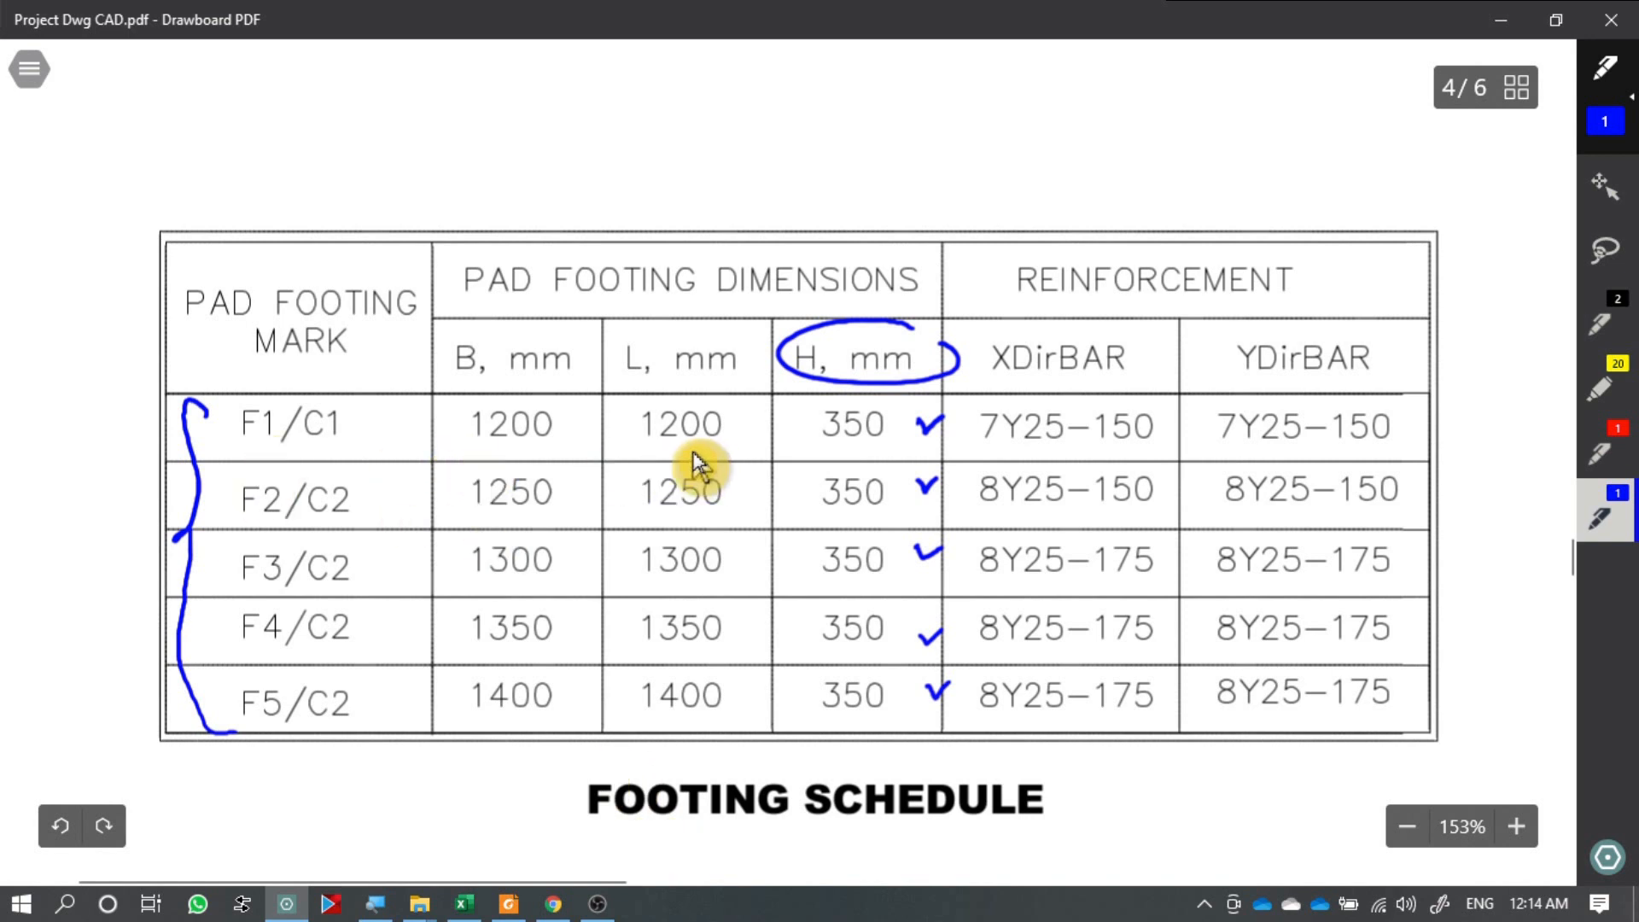
Switch back to the Excel dimension sheet and enter 1.2 as the first F1 footing dimension in B91.
{"action": "key", "text": "alt+Tab"}
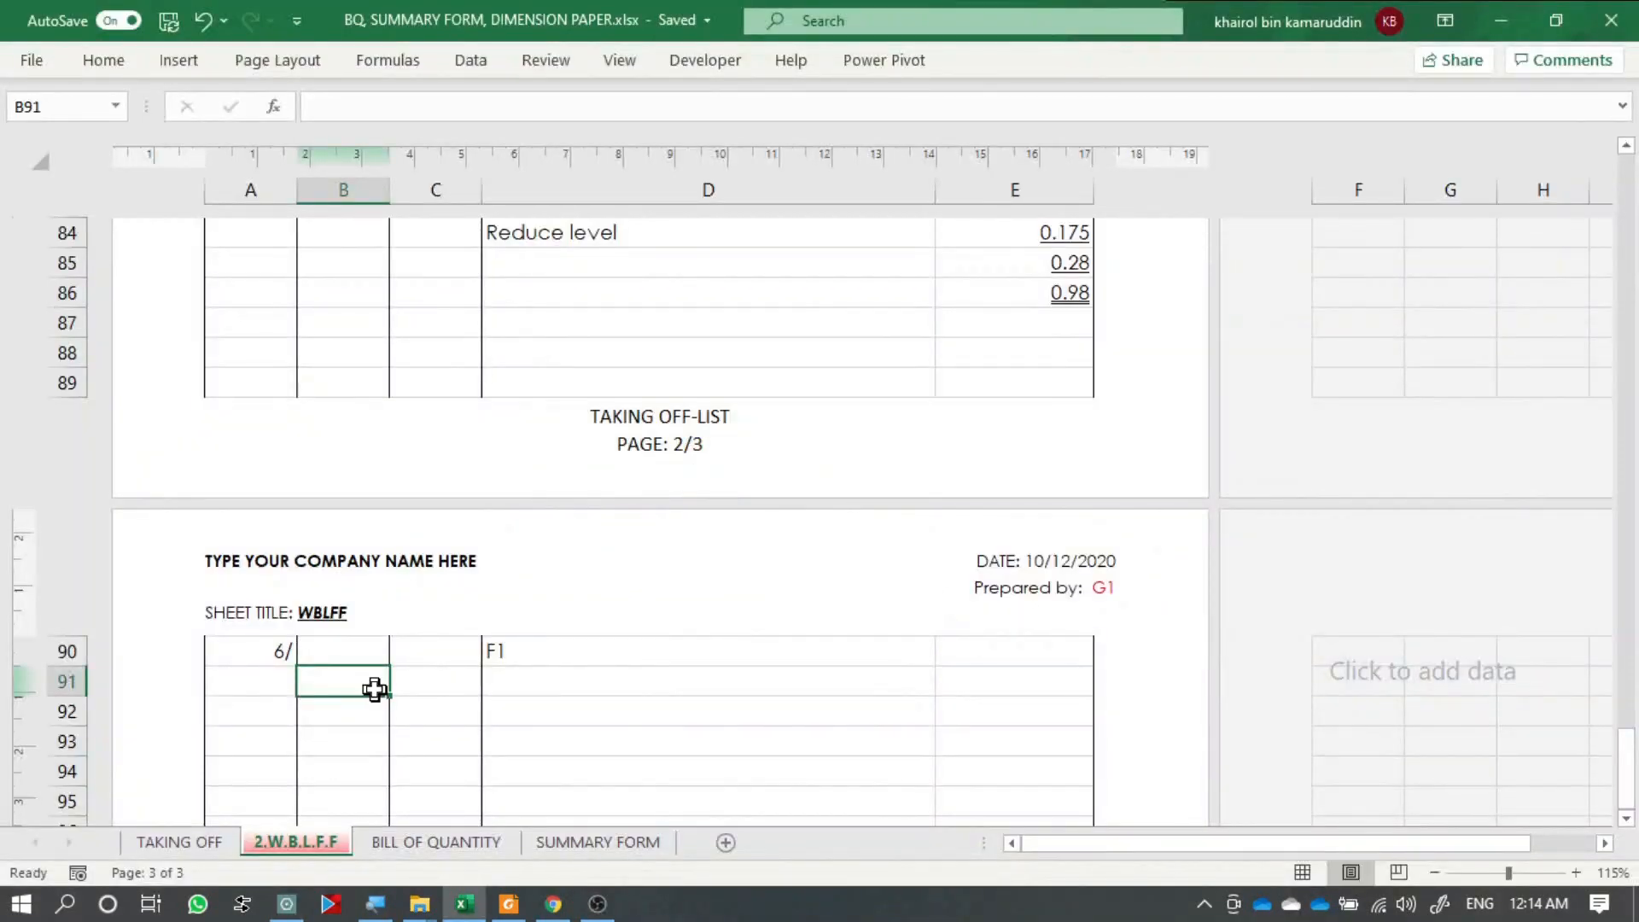
{"action": "type", "text": "1.2"}
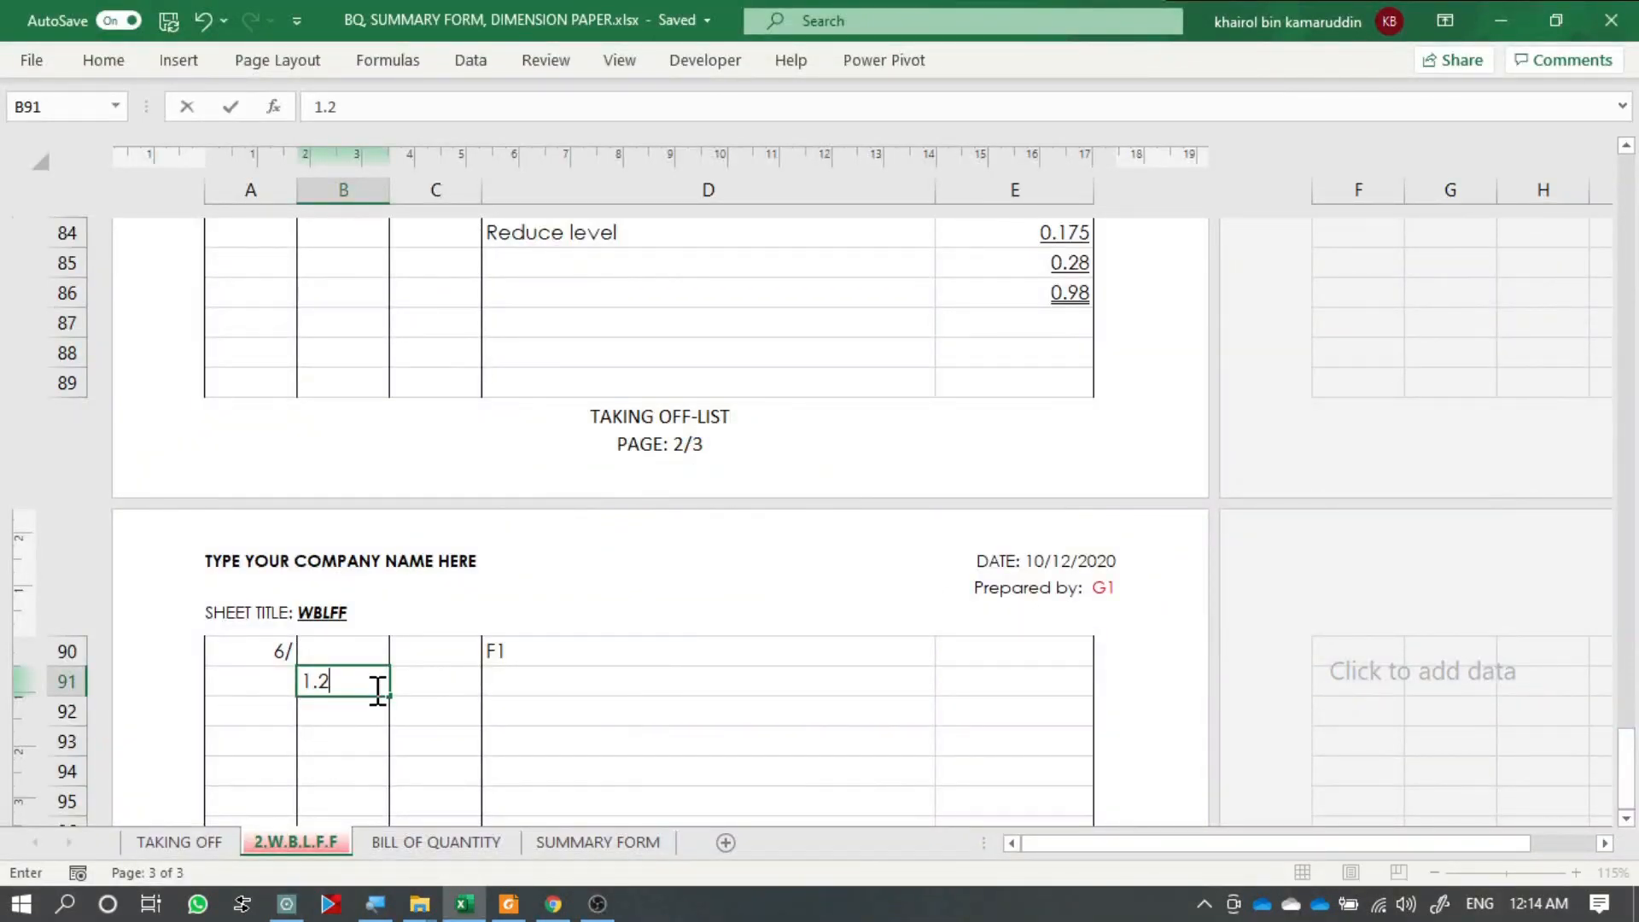
{"action": "key", "text": "Return"}
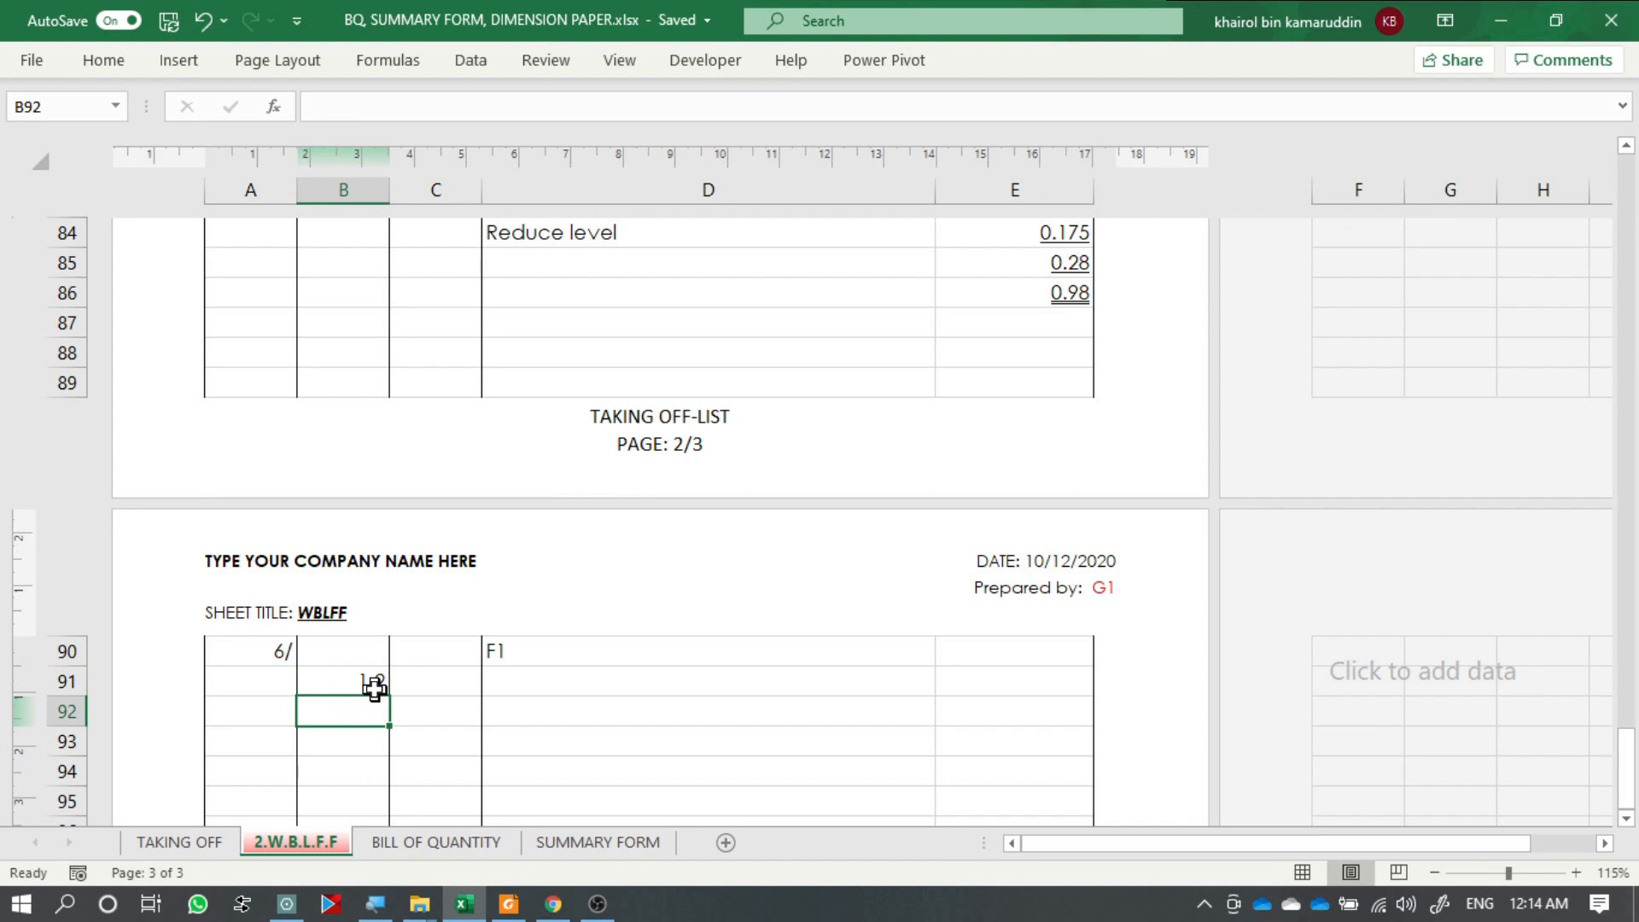
Format the first F1 dimension in B91 to show two decimal places.
{"action": "left_click", "coordinate": [348, 659]}
{"action": "left_click", "coordinate": [357, 684]}
{"action": "left_click", "coordinate": [103, 61]}
{"action": "left_click", "coordinate": [845, 153]}
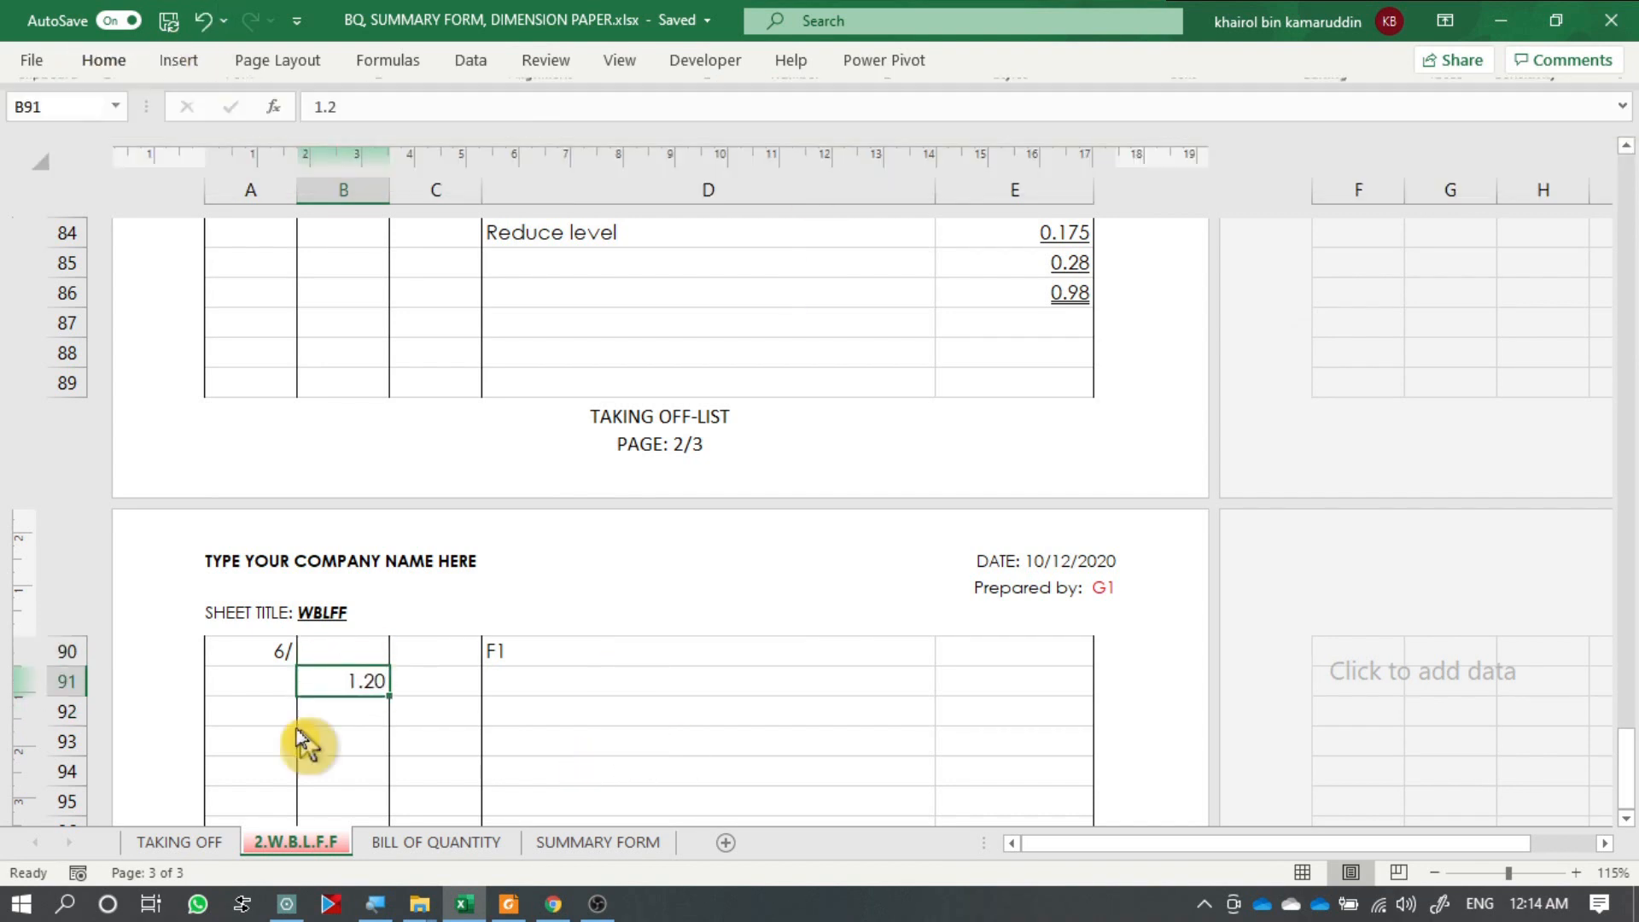
Fill the 1.20 dimension from B91 down into B92 as the second F1 dimension.
{"action": "left_click", "coordinate": [366, 703]}
{"action": "left_click", "coordinate": [366, 683]}
{"action": "left_click_drag", "start_coordinate": [388, 696], "coordinate": [372, 740]}
Link the F1 depth in B93 to the net depth with =E86 and underline it.
{"action": "left_click", "coordinate": [351, 749]}
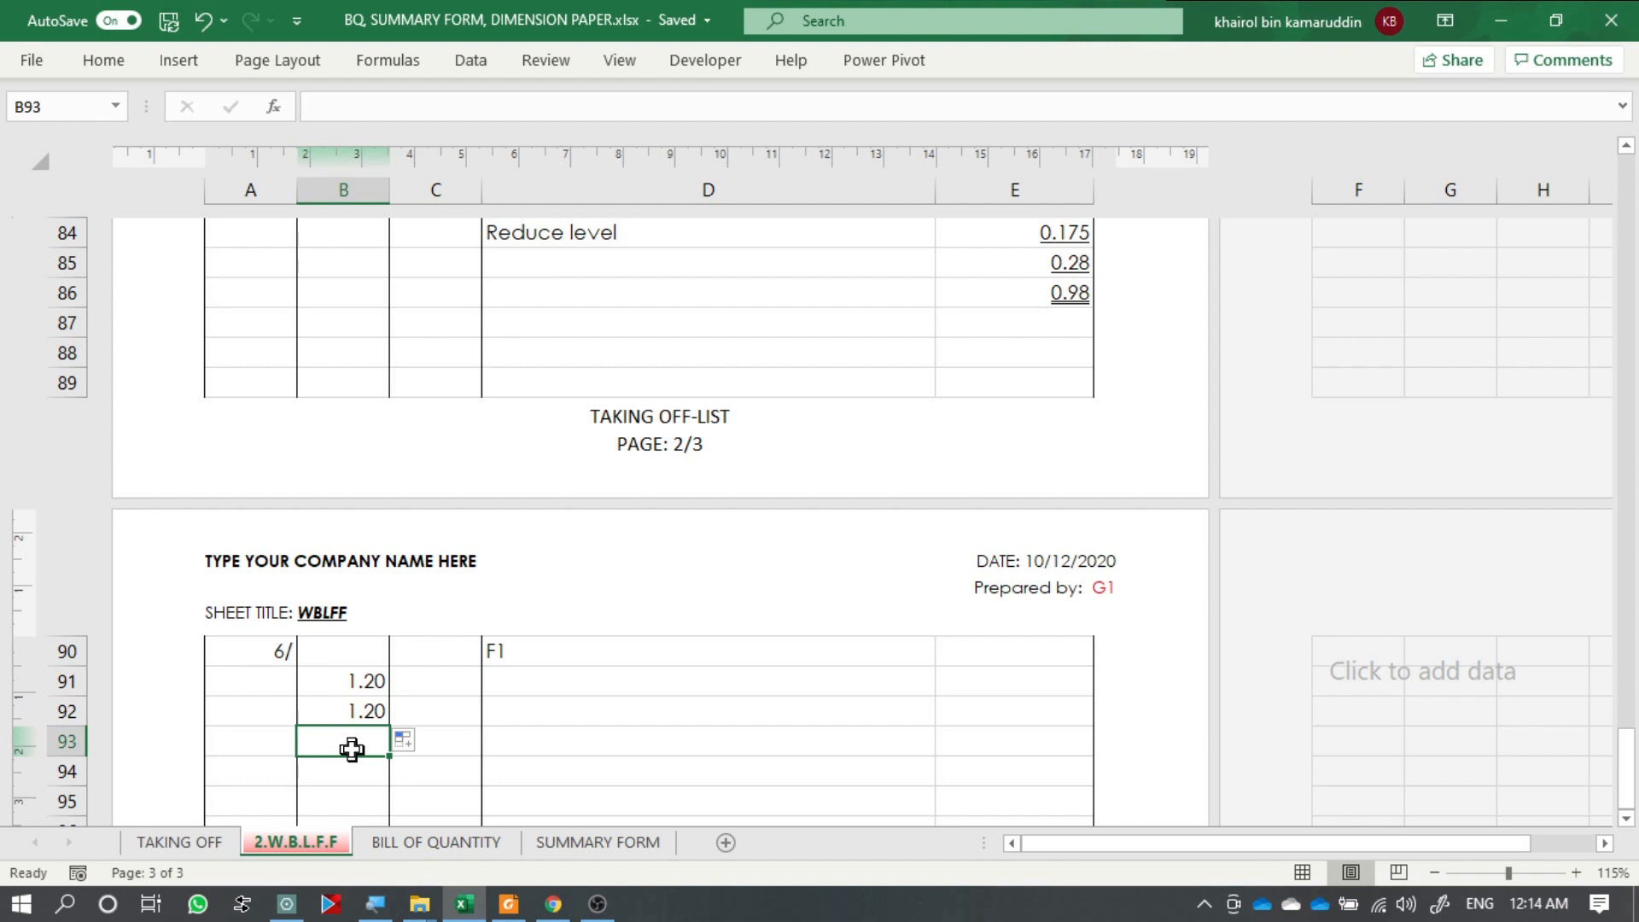
{"action": "type", "text": "="}
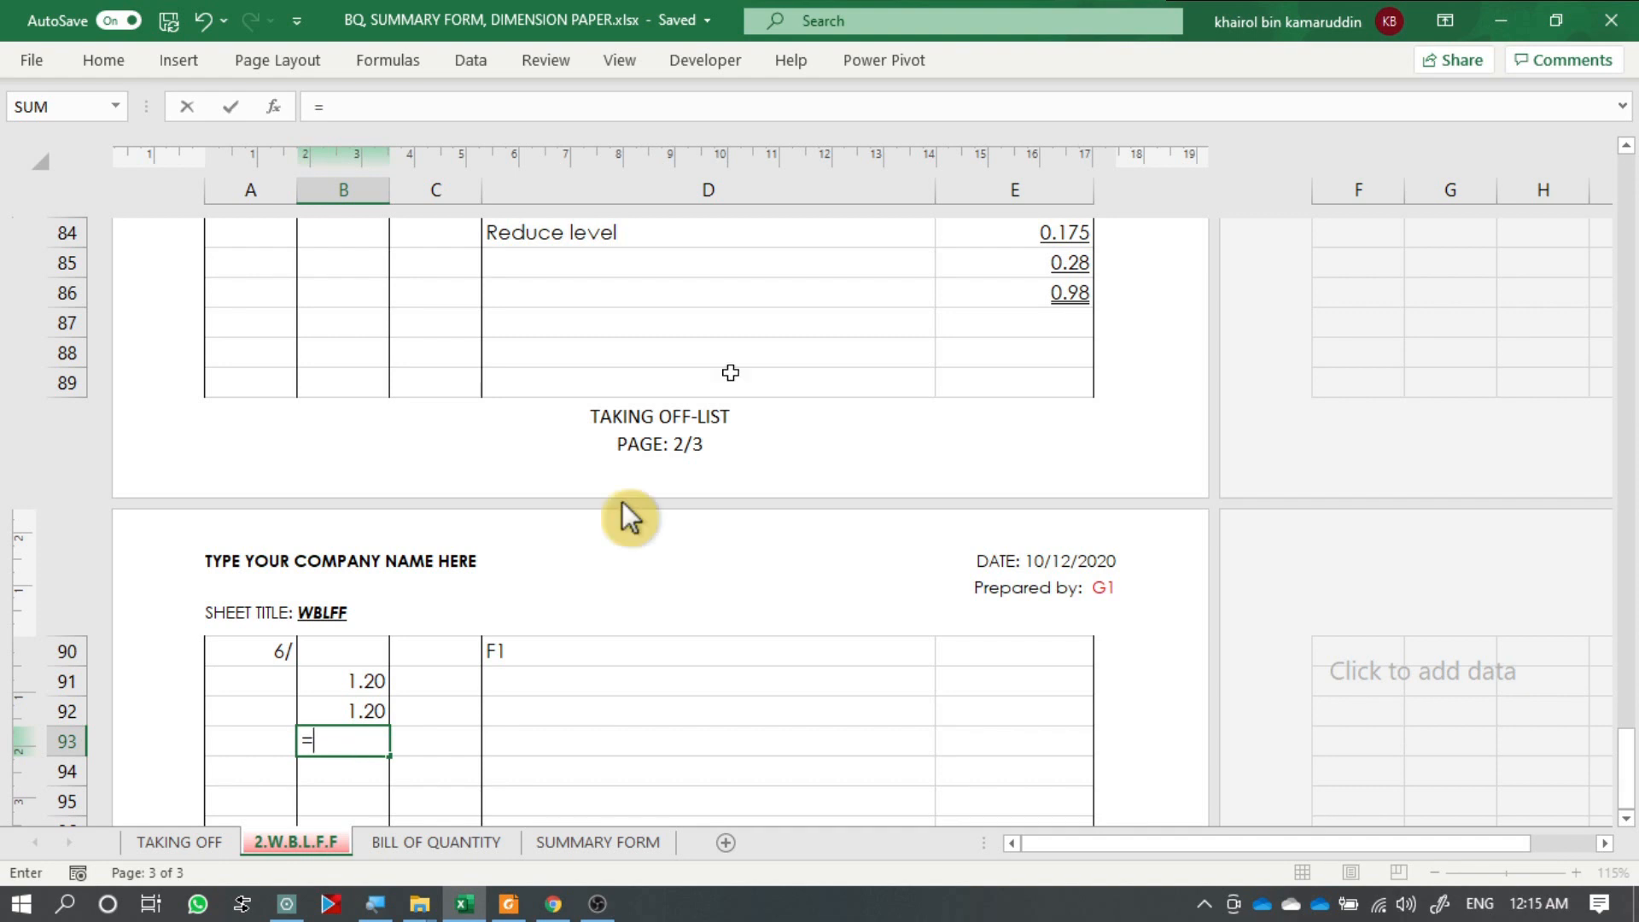
{"action": "left_click", "coordinate": [953, 289]}
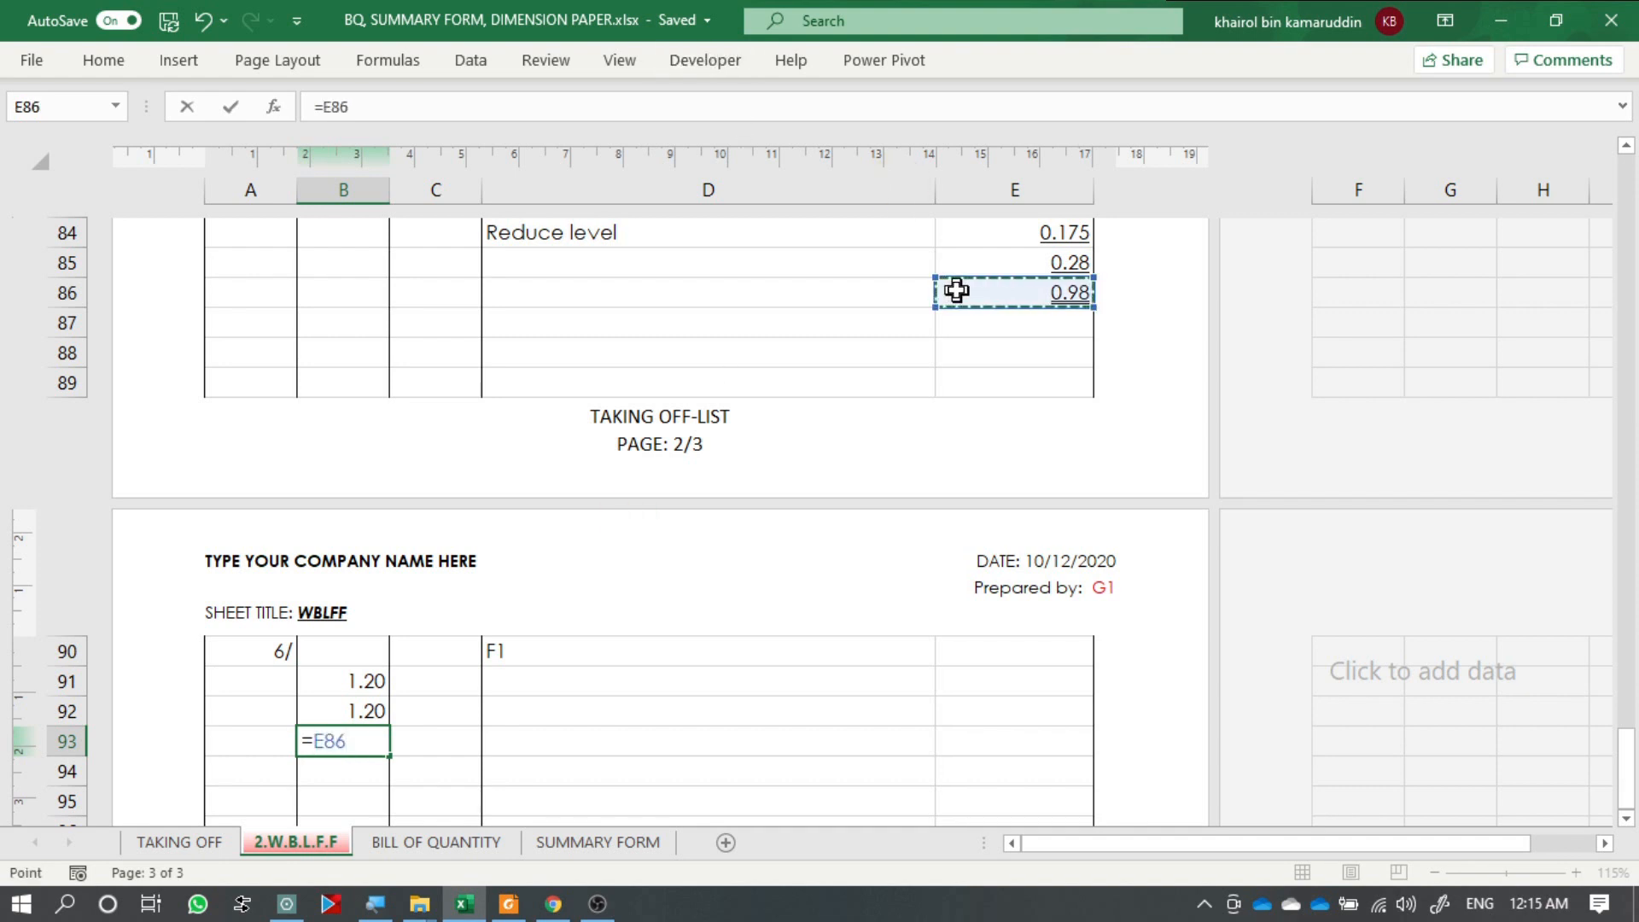
{"action": "key", "text": "Return"}
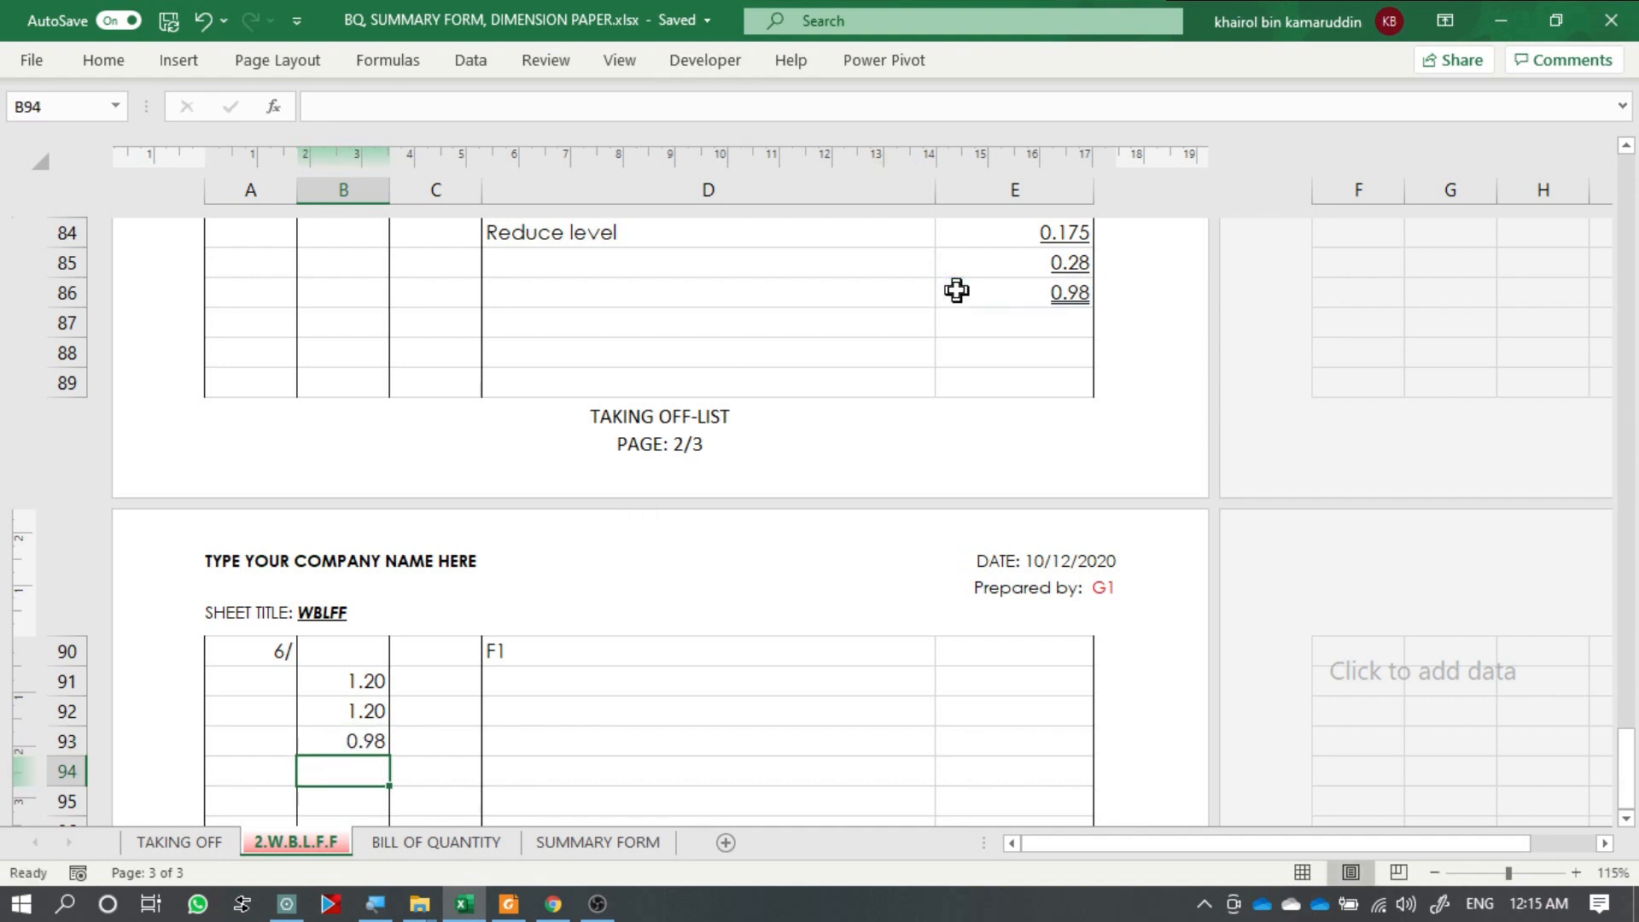
{"action": "left_click", "coordinate": [351, 741]}
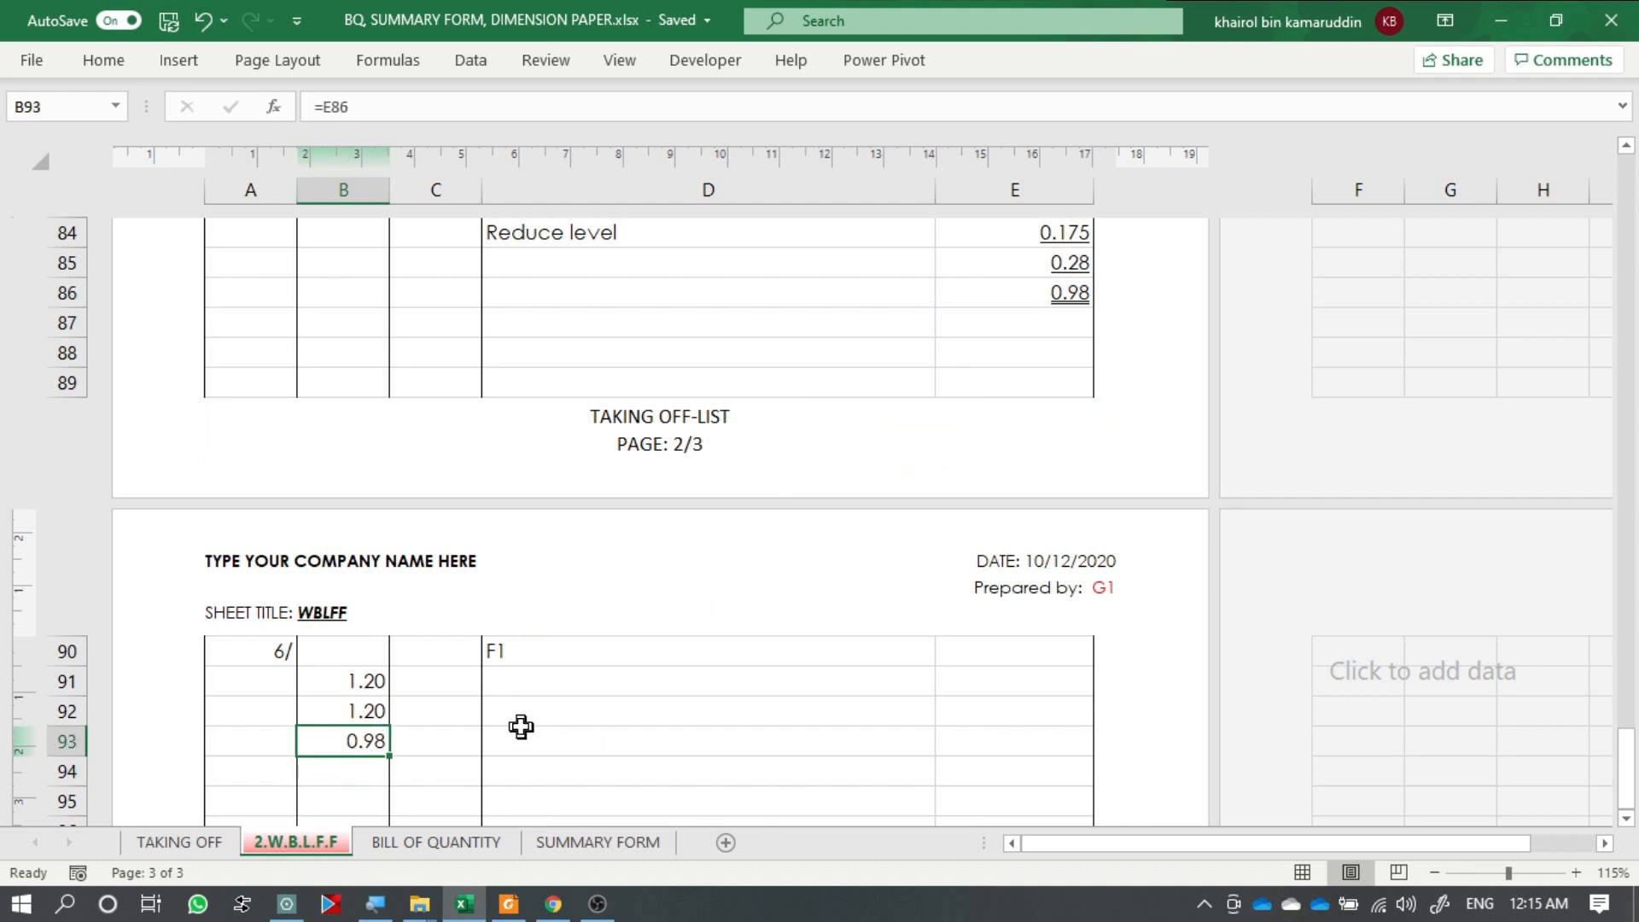
Calculate the F1 excavation volume in C94 with the formula =A90*B91*B92*B93.
{"action": "left_click", "coordinate": [438, 767]}
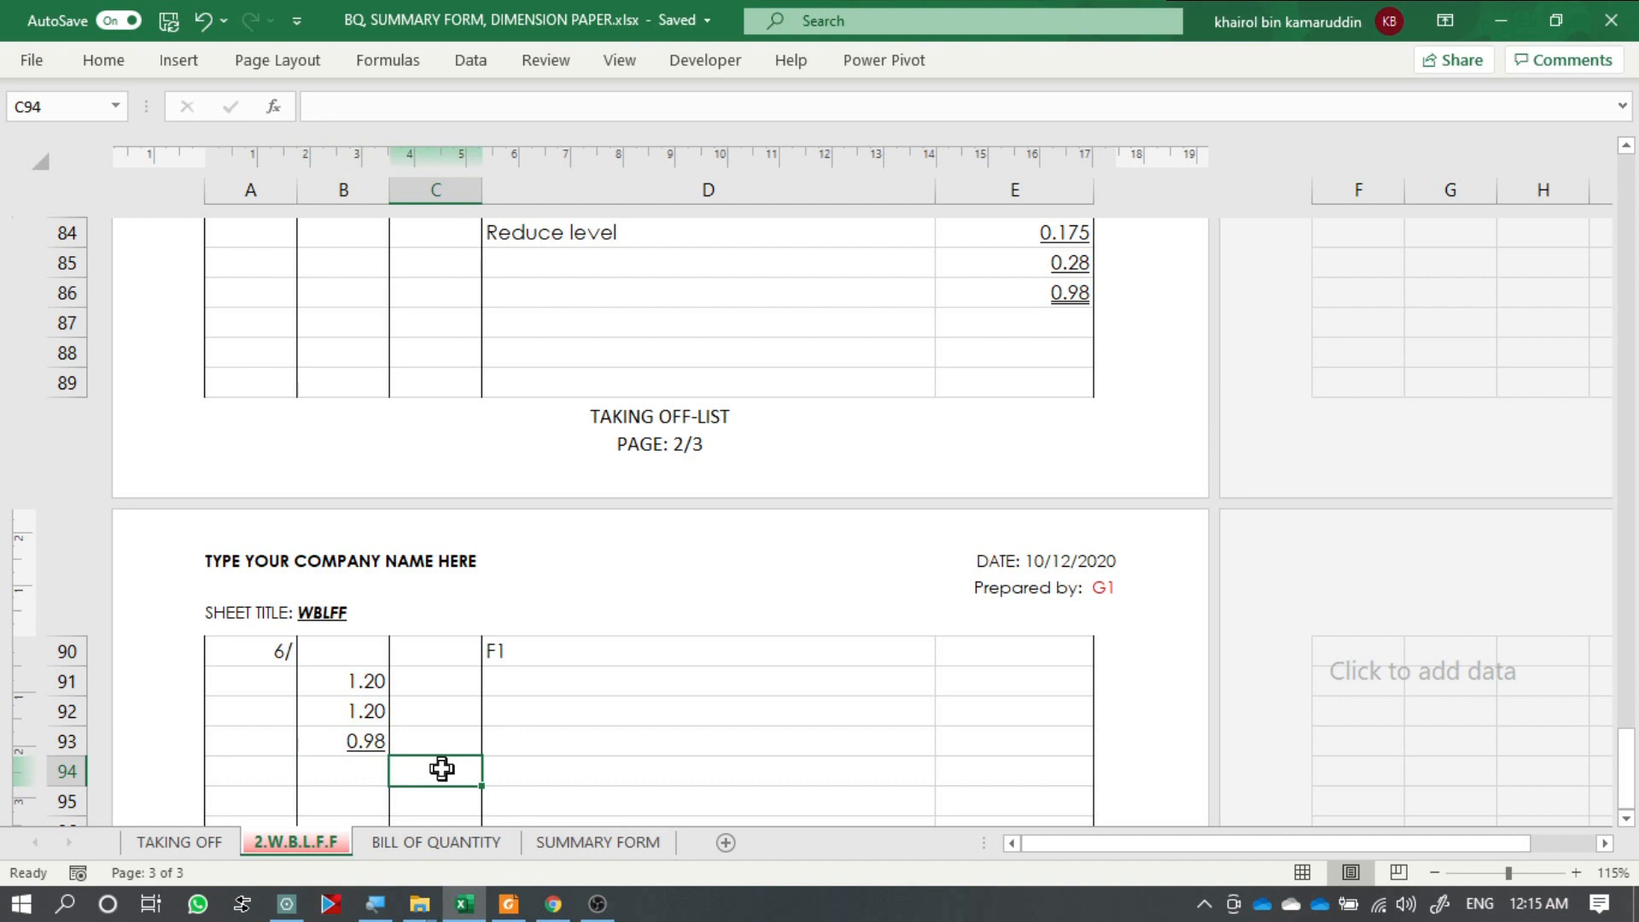
{"action": "type", "text": "="}
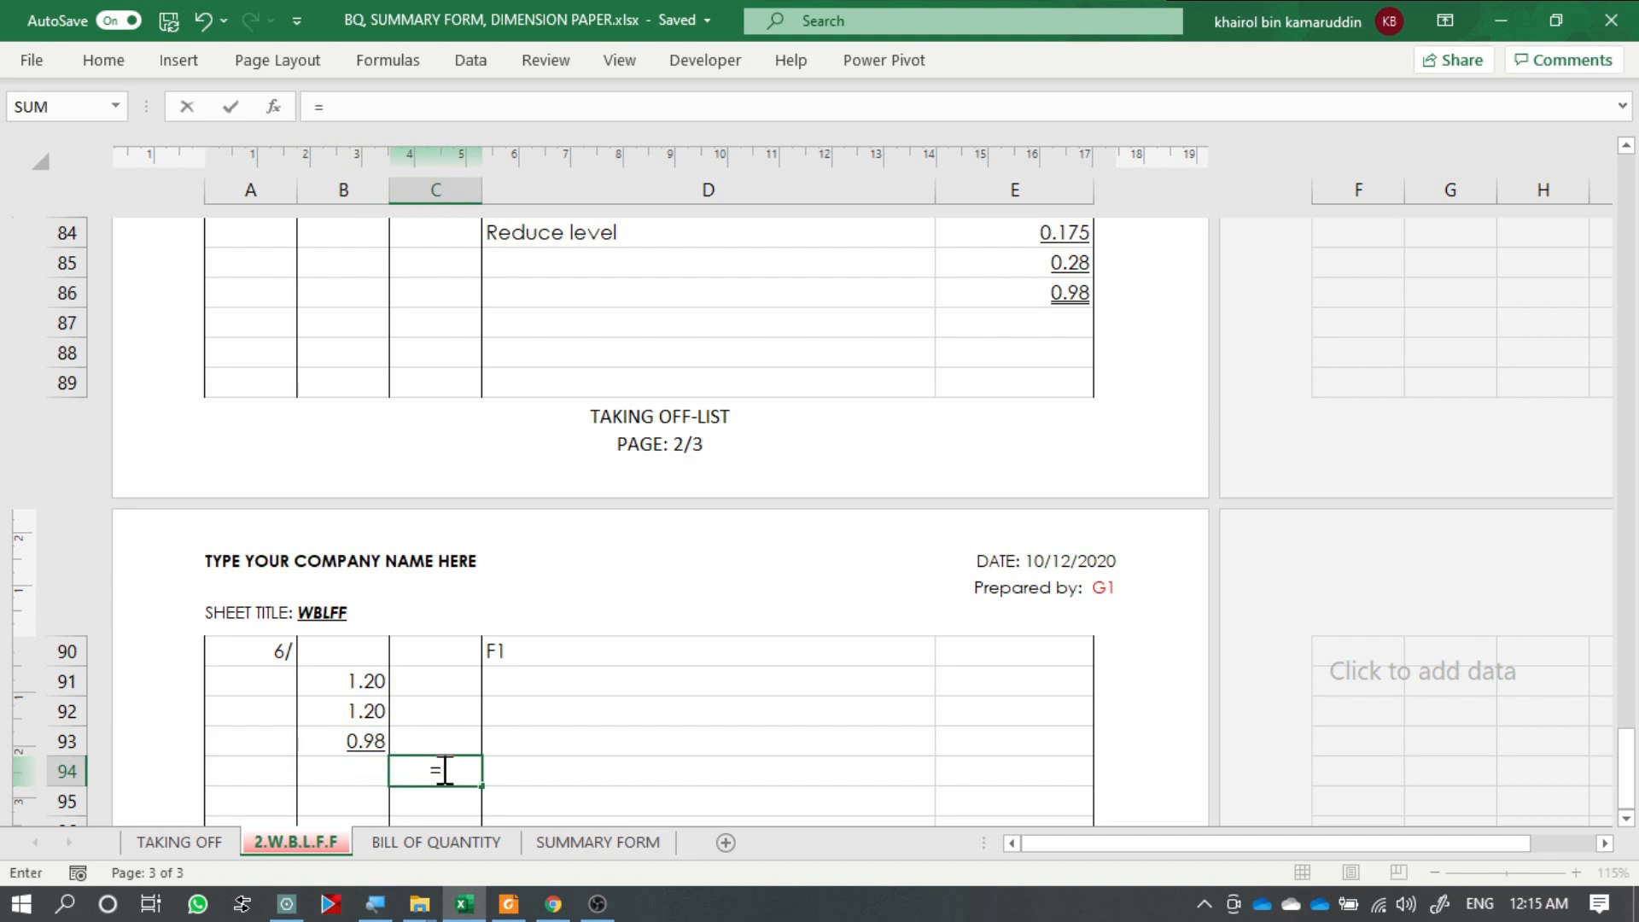
{"action": "left_click", "coordinate": [260, 650]}
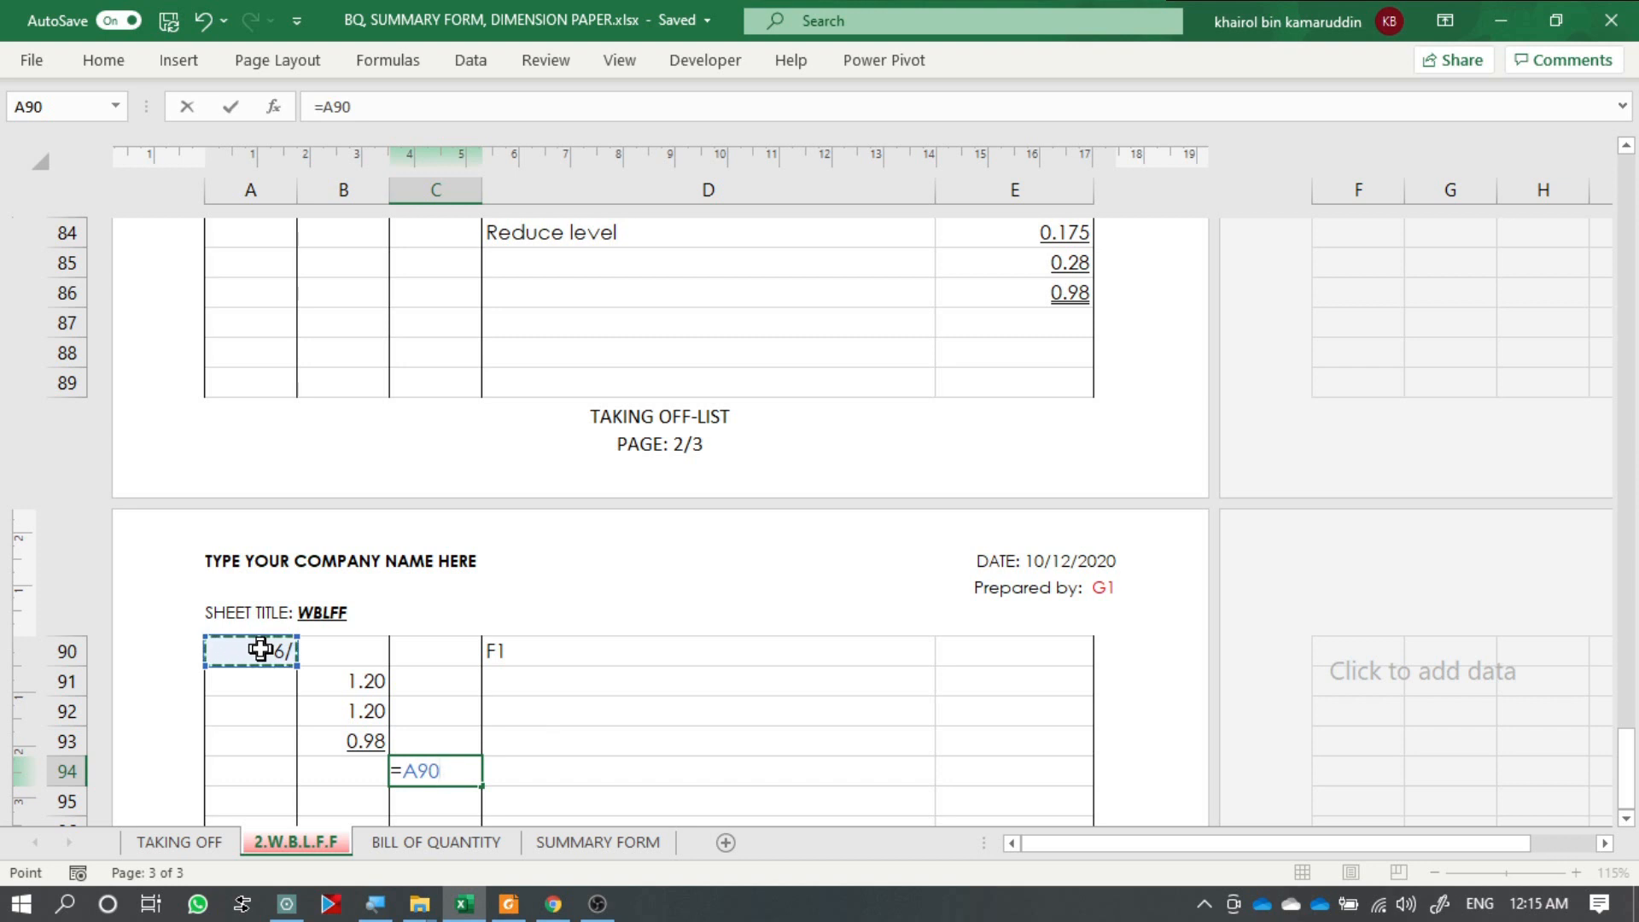
{"action": "type", "text": "*"}
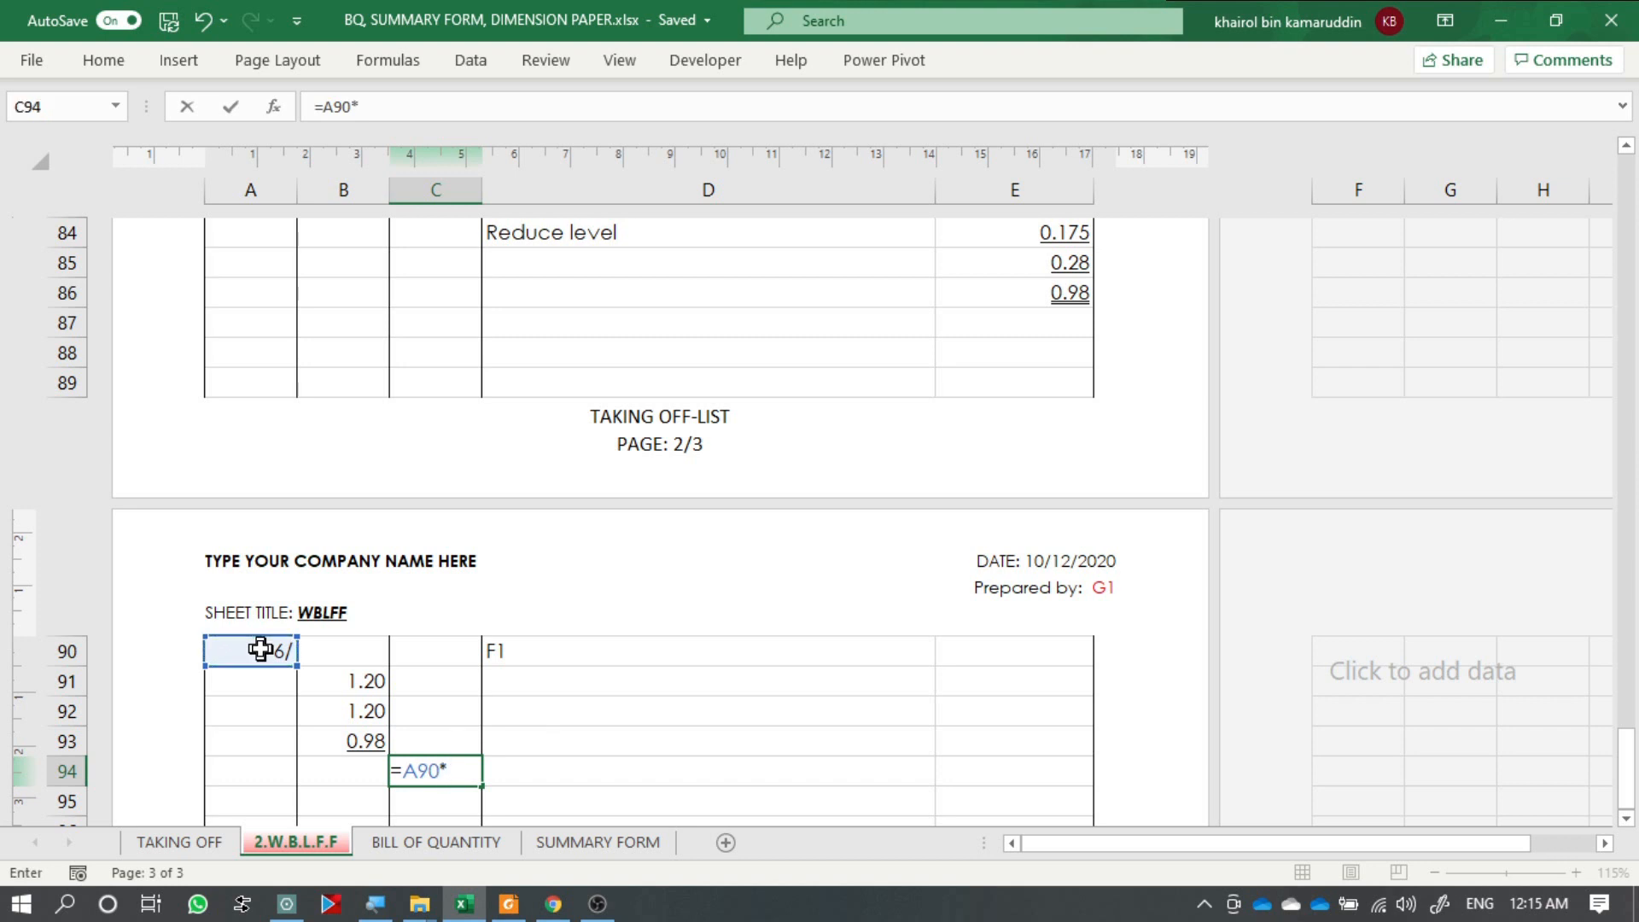
{"action": "left_click", "coordinate": [333, 680]}
{"action": "type", "text": "*"}
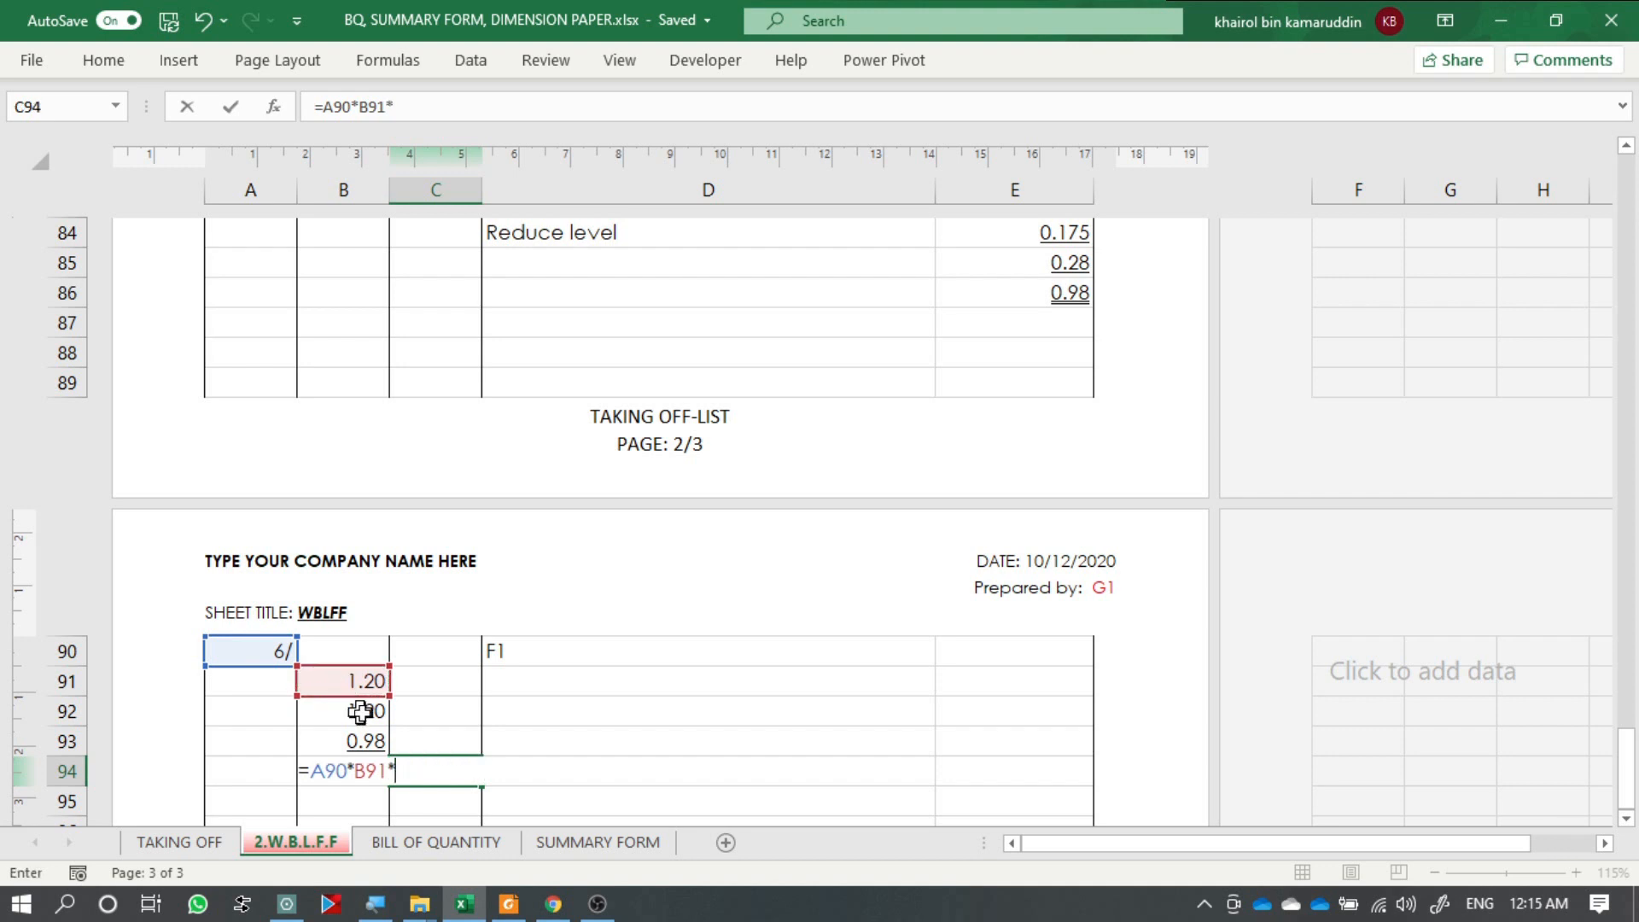
{"action": "left_click", "coordinate": [365, 711]}
{"action": "type", "text": "*"}
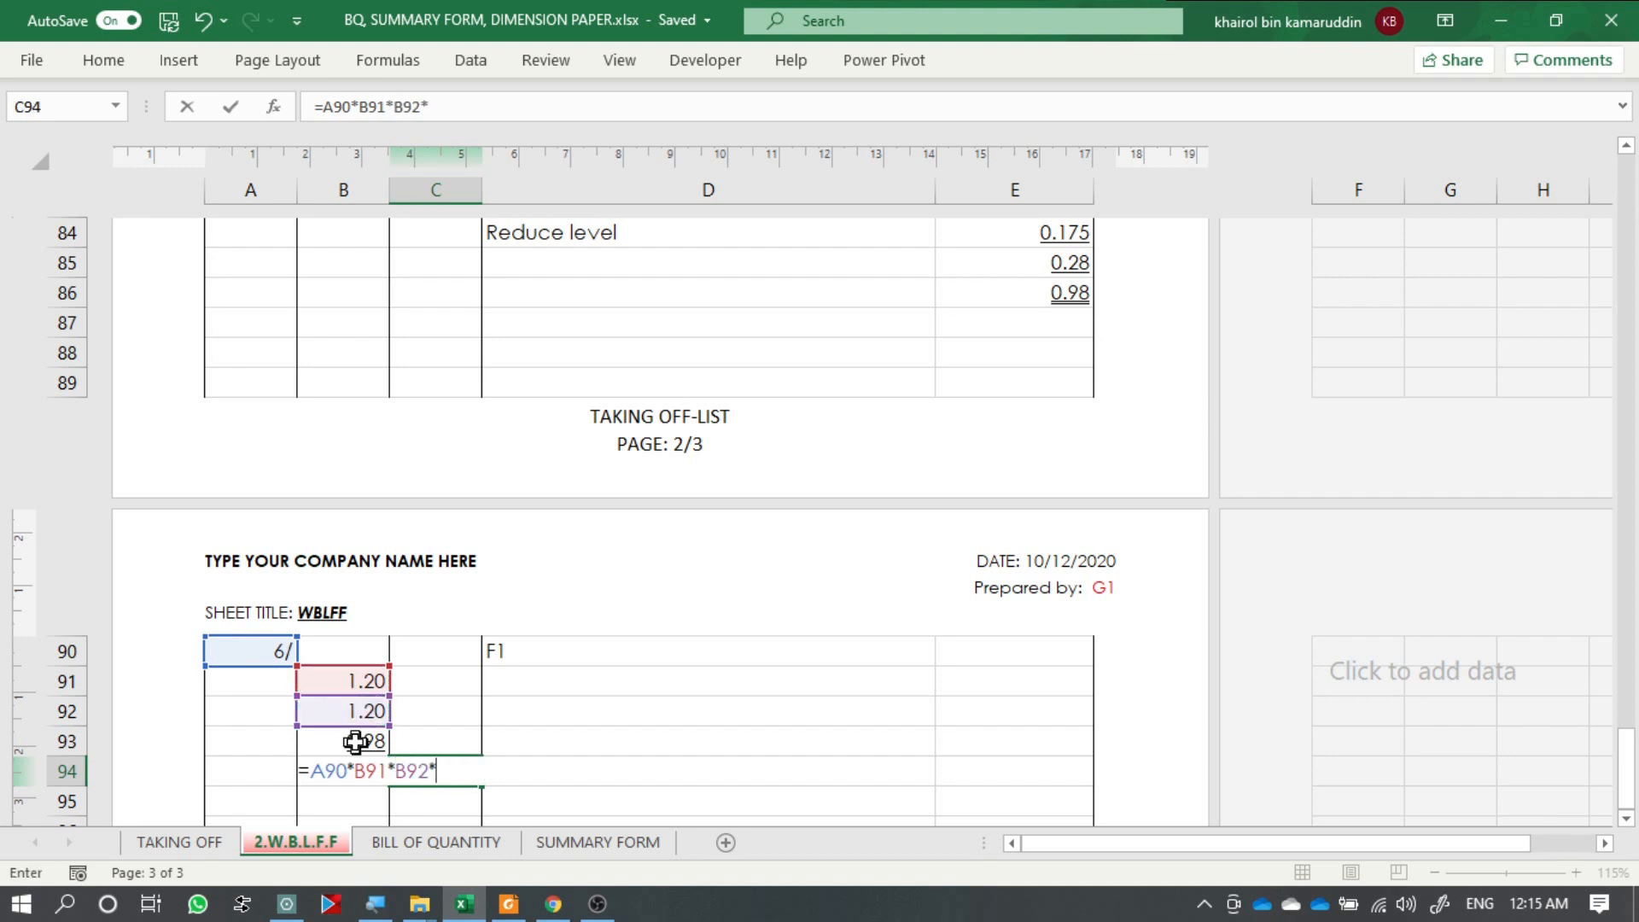
{"action": "left_click", "coordinate": [355, 739]}
{"action": "key", "text": "Return"}
{"action": "left_click", "coordinate": [609, 739]}
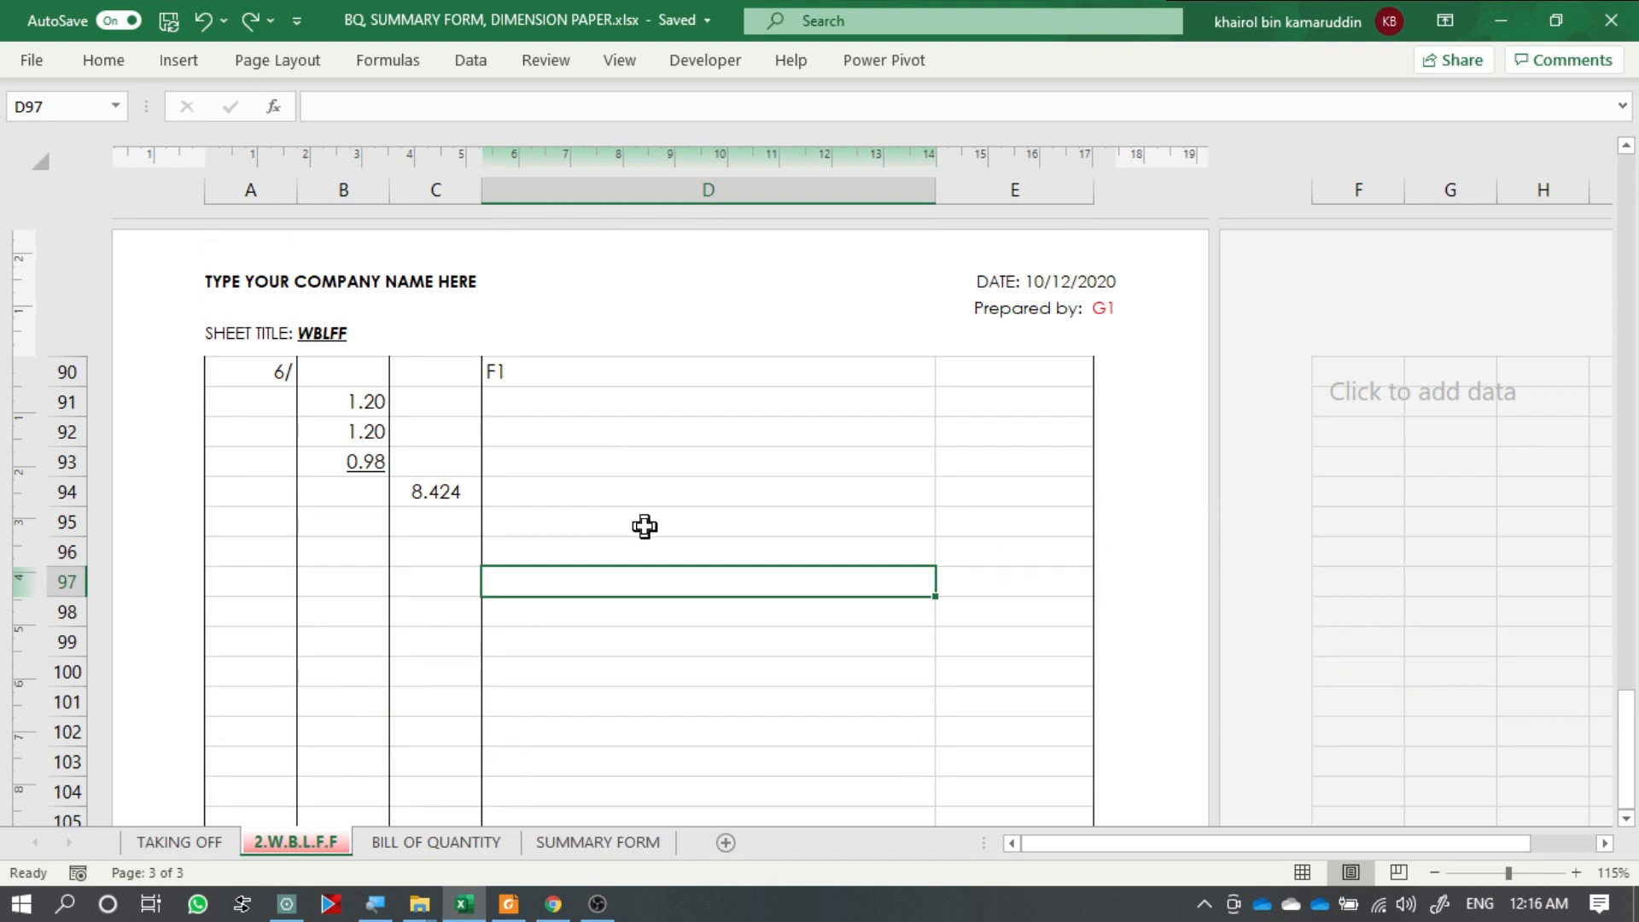
Try to duplicate the F1 block A90:D94 into A96:D100 below it.
{"action": "scroll", "coordinate": [494, 534], "scroll_direction": "up", "scroll_amount": 2}
{"action": "left_click_drag", "start_coordinate": [282, 565], "coordinate": [541, 667]}
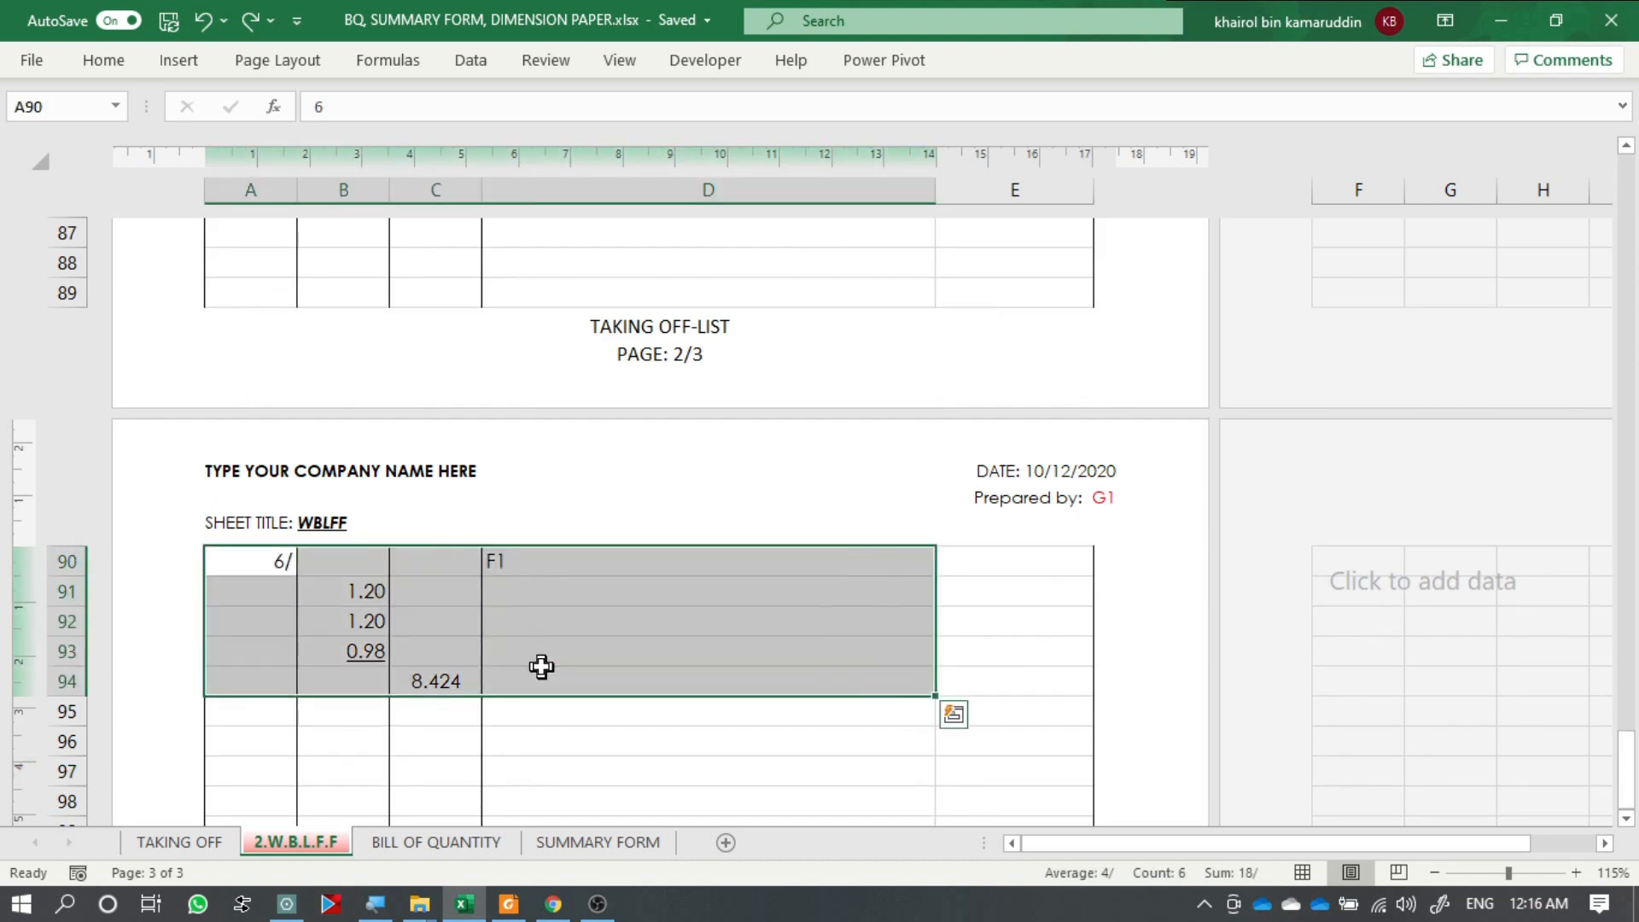
{"action": "scroll", "coordinate": [545, 663], "scroll_direction": "down", "scroll_amount": 4}
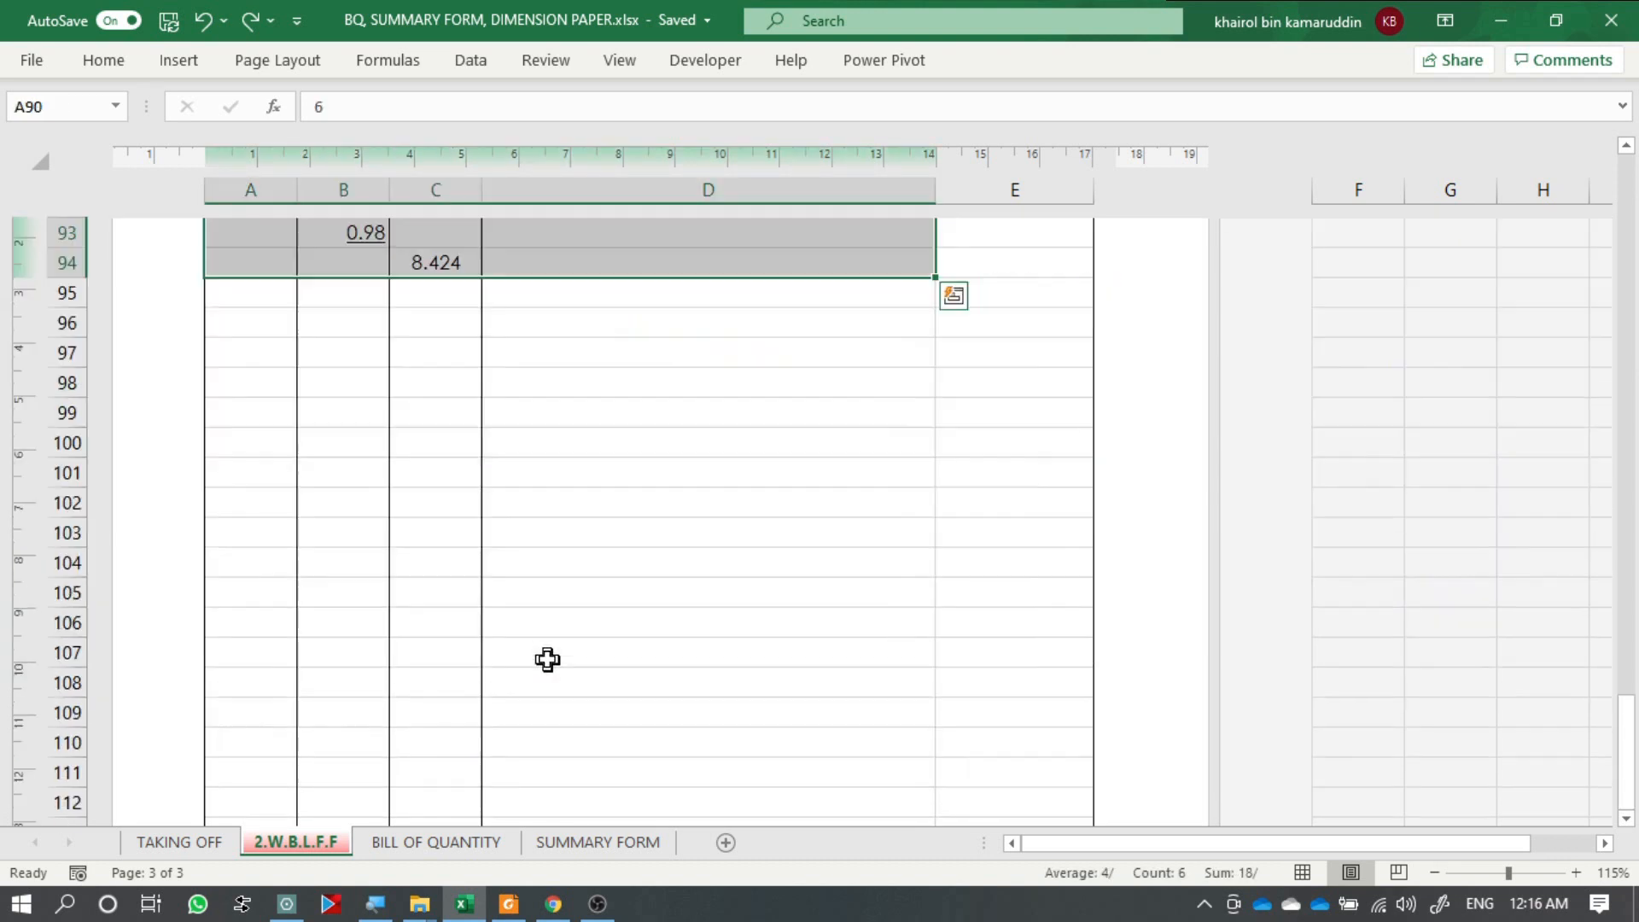
{"action": "scroll", "coordinate": [618, 476], "scroll_direction": "up", "scroll_amount": 2}
{"action": "left_click_drag", "start_coordinate": [596, 508], "coordinate": [589, 662]}
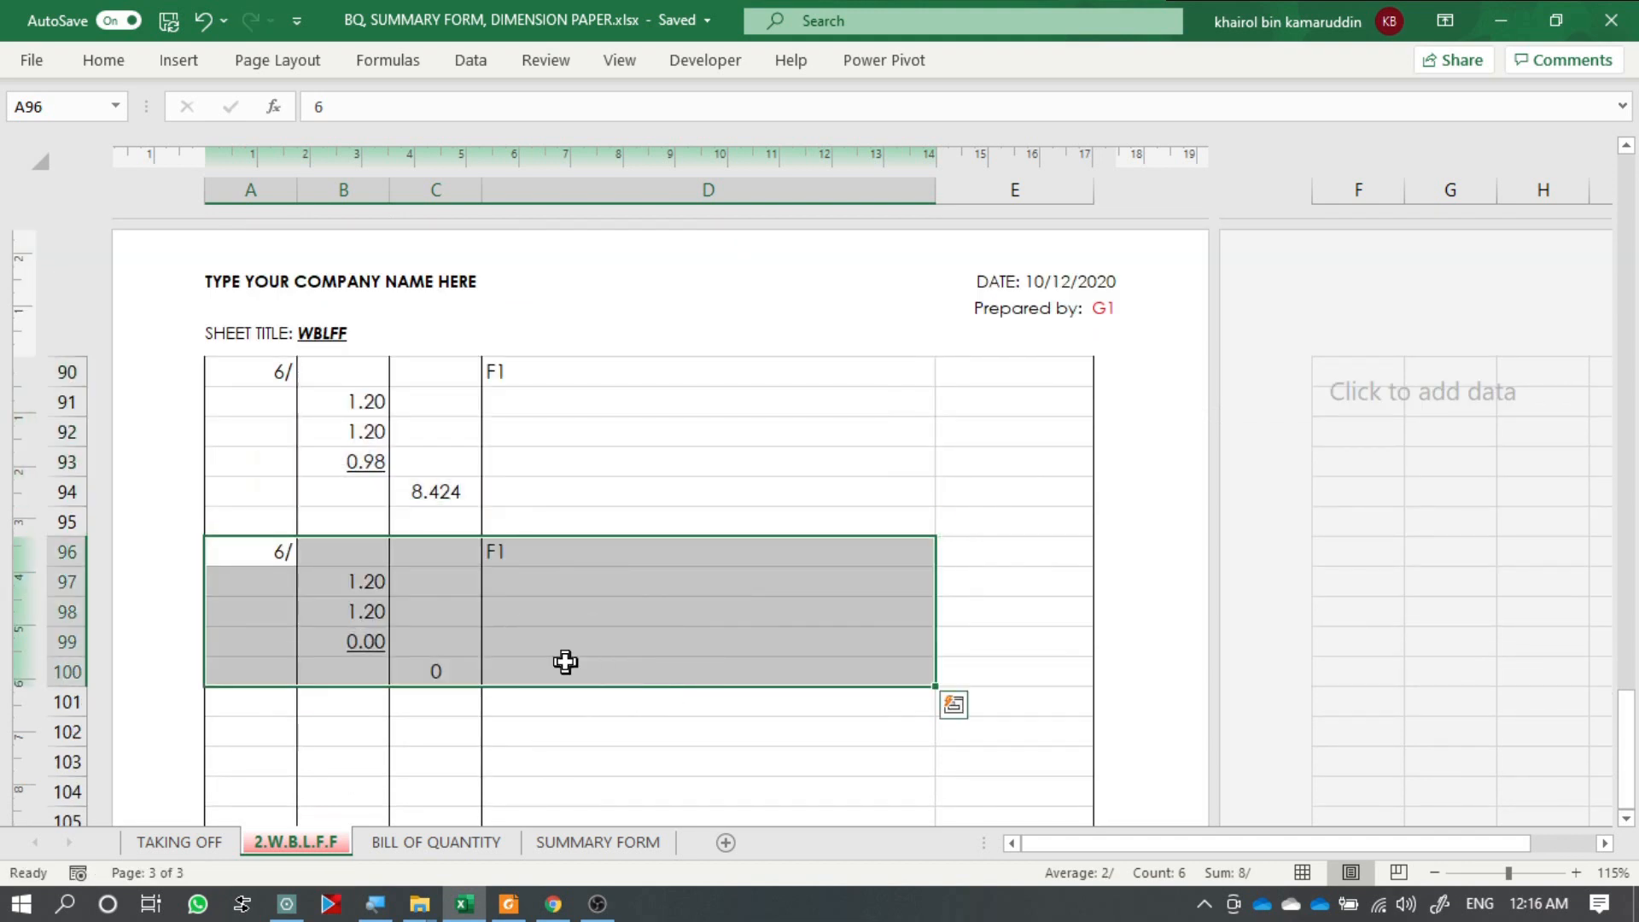
Examine the duplicated block's volume, timesing and label cells, and compare its depth formula in B99 with the original in B93.
{"action": "left_click", "coordinate": [440, 675]}
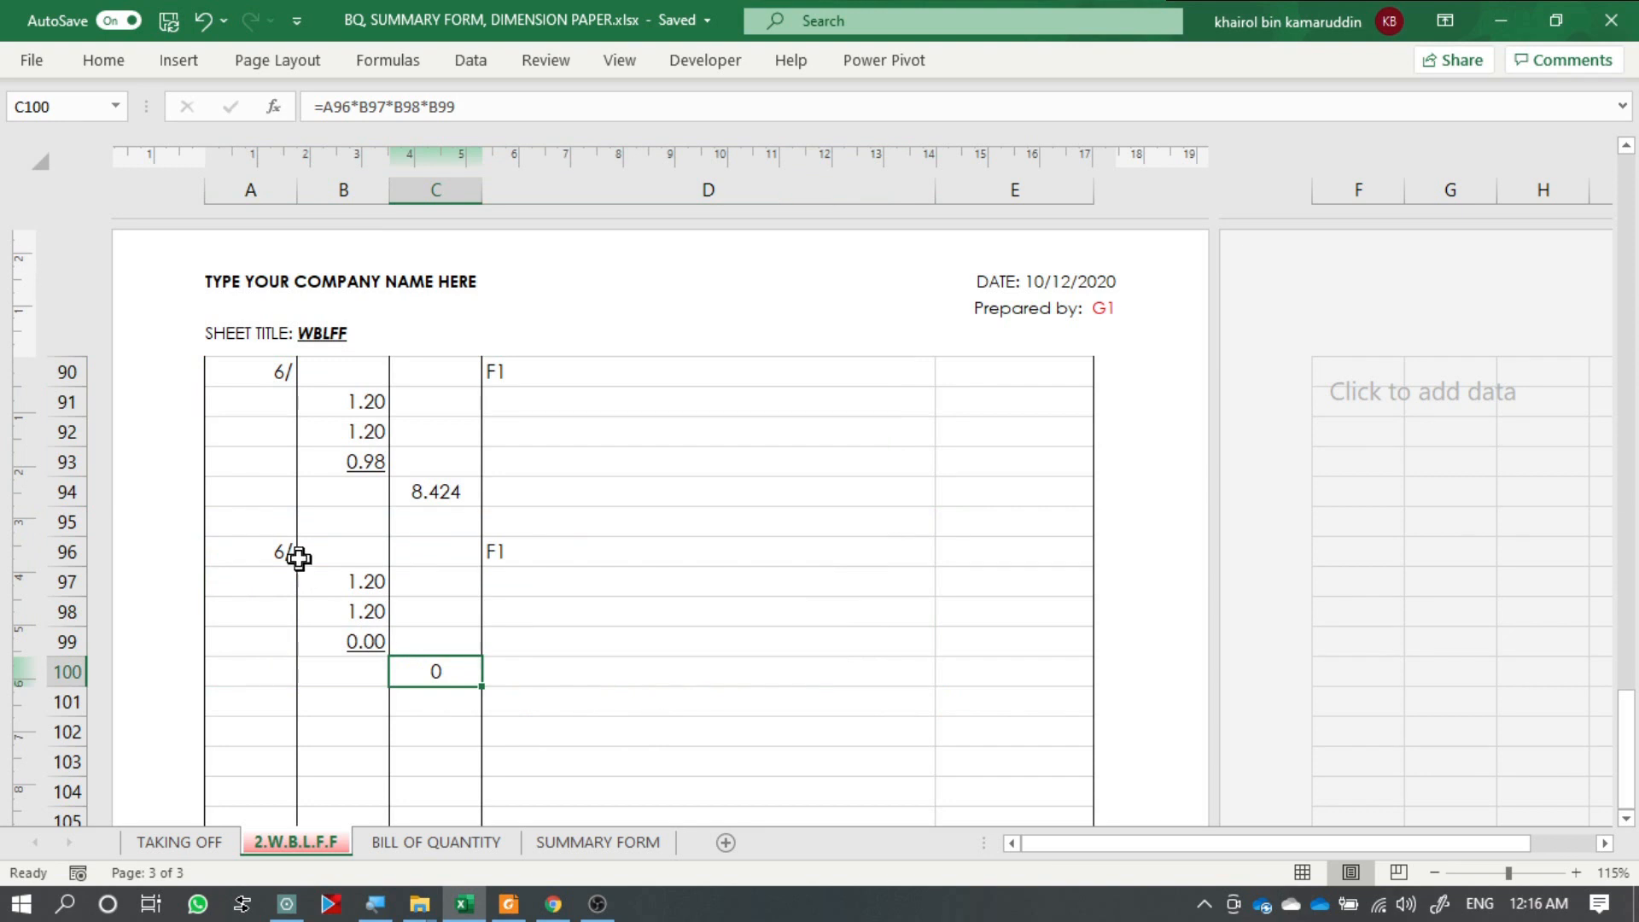
{"action": "left_click", "coordinate": [263, 556]}
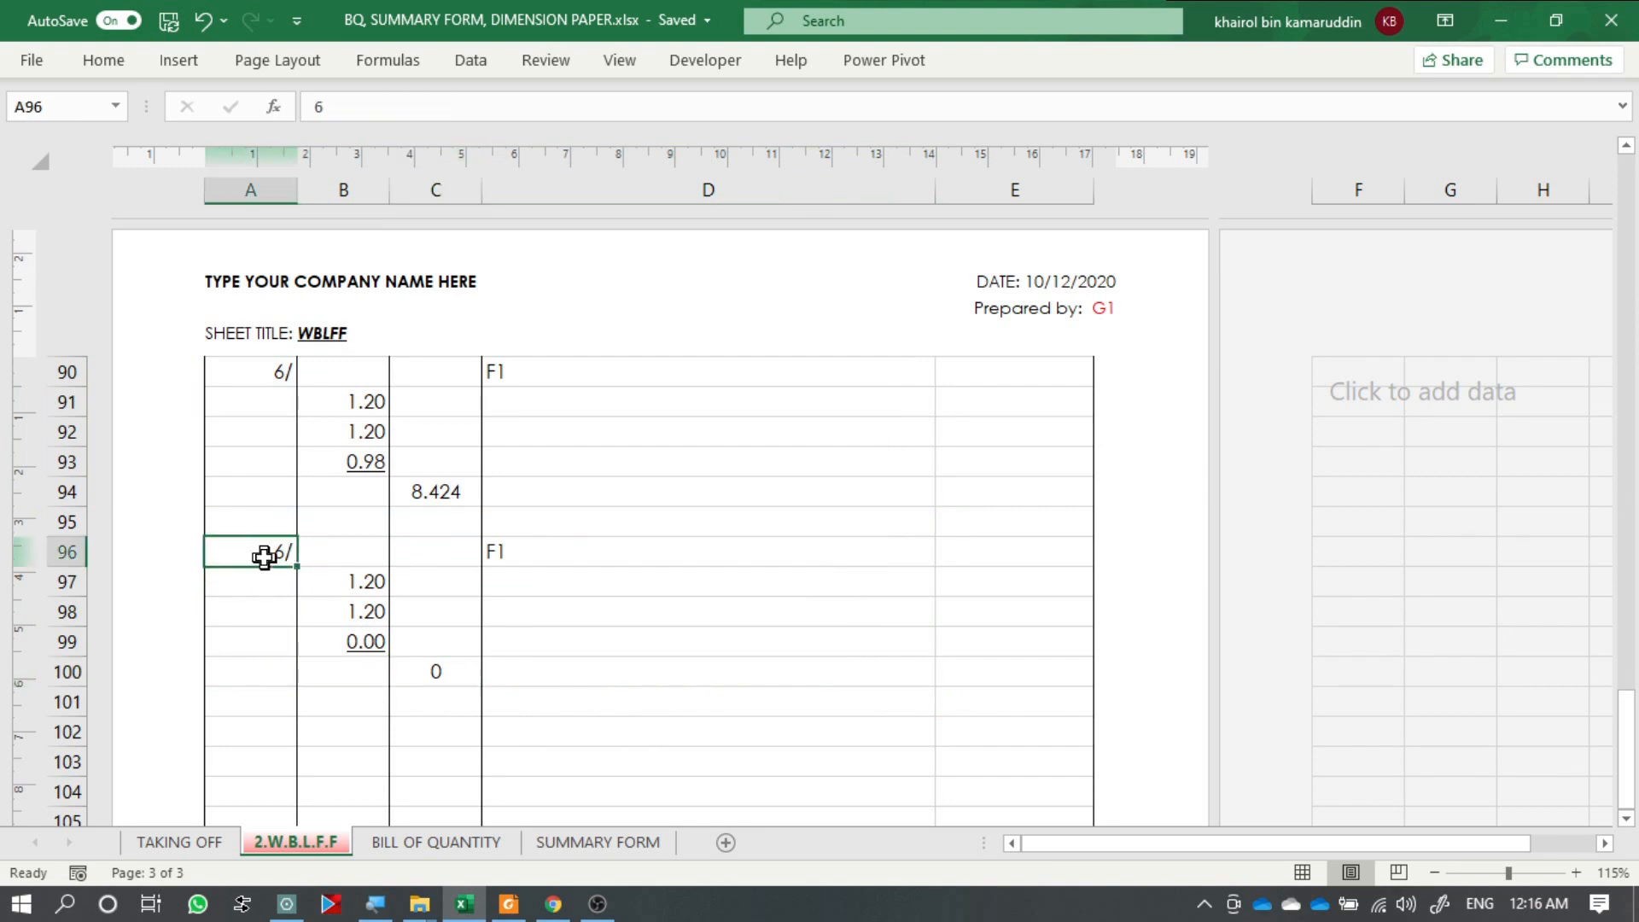
{"action": "left_click", "coordinate": [574, 554]}
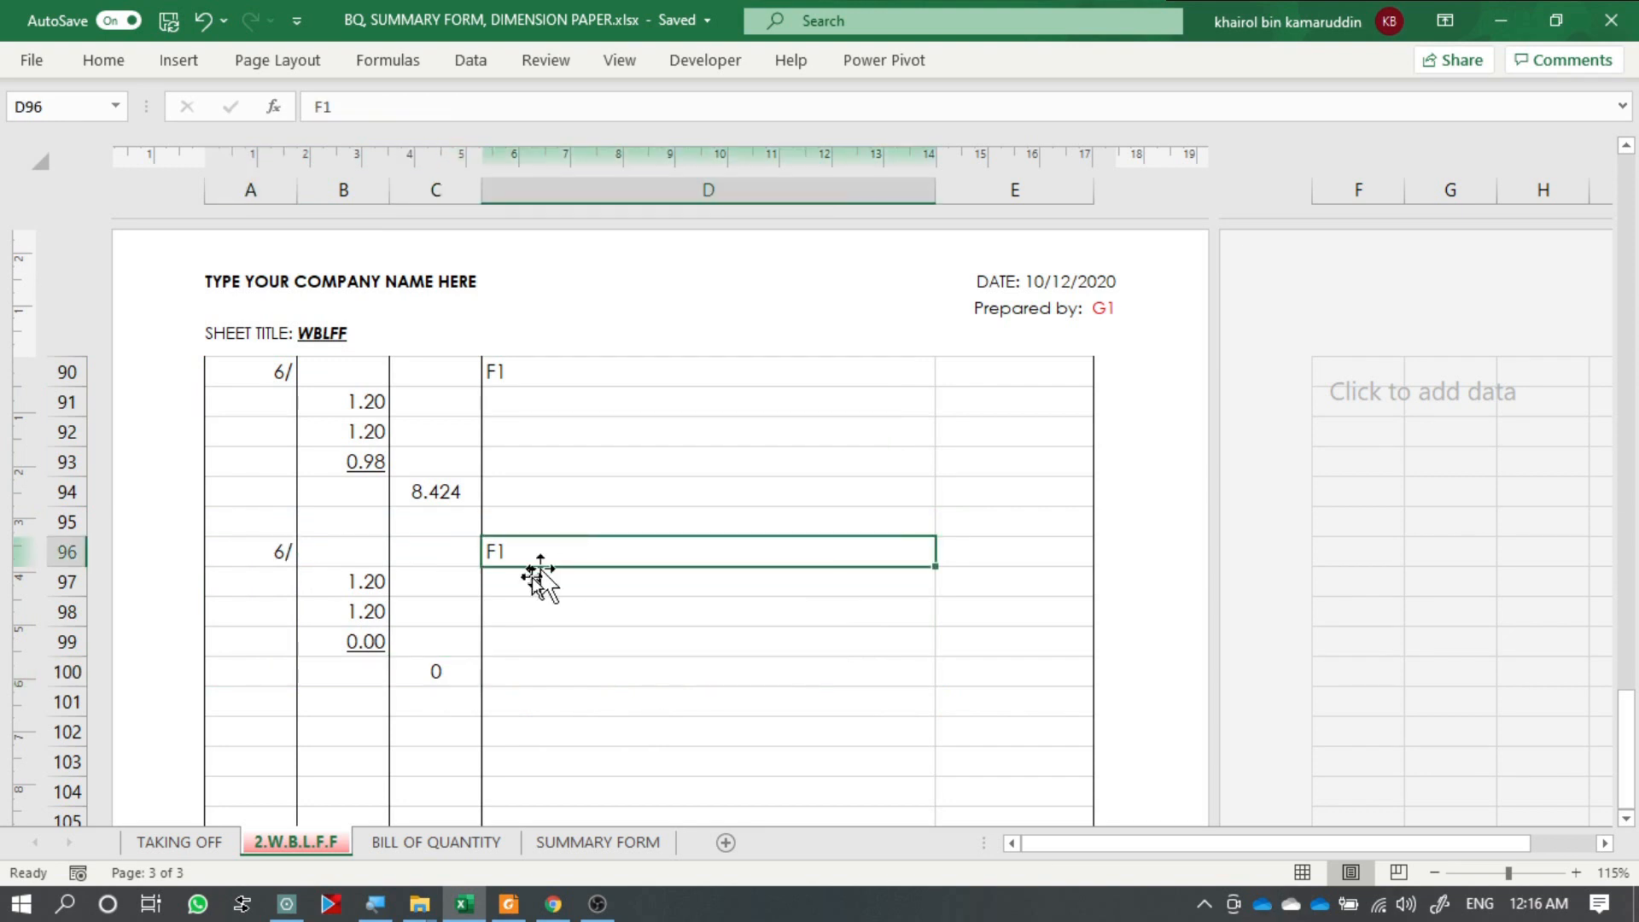
{"action": "left_click", "coordinate": [365, 645]}
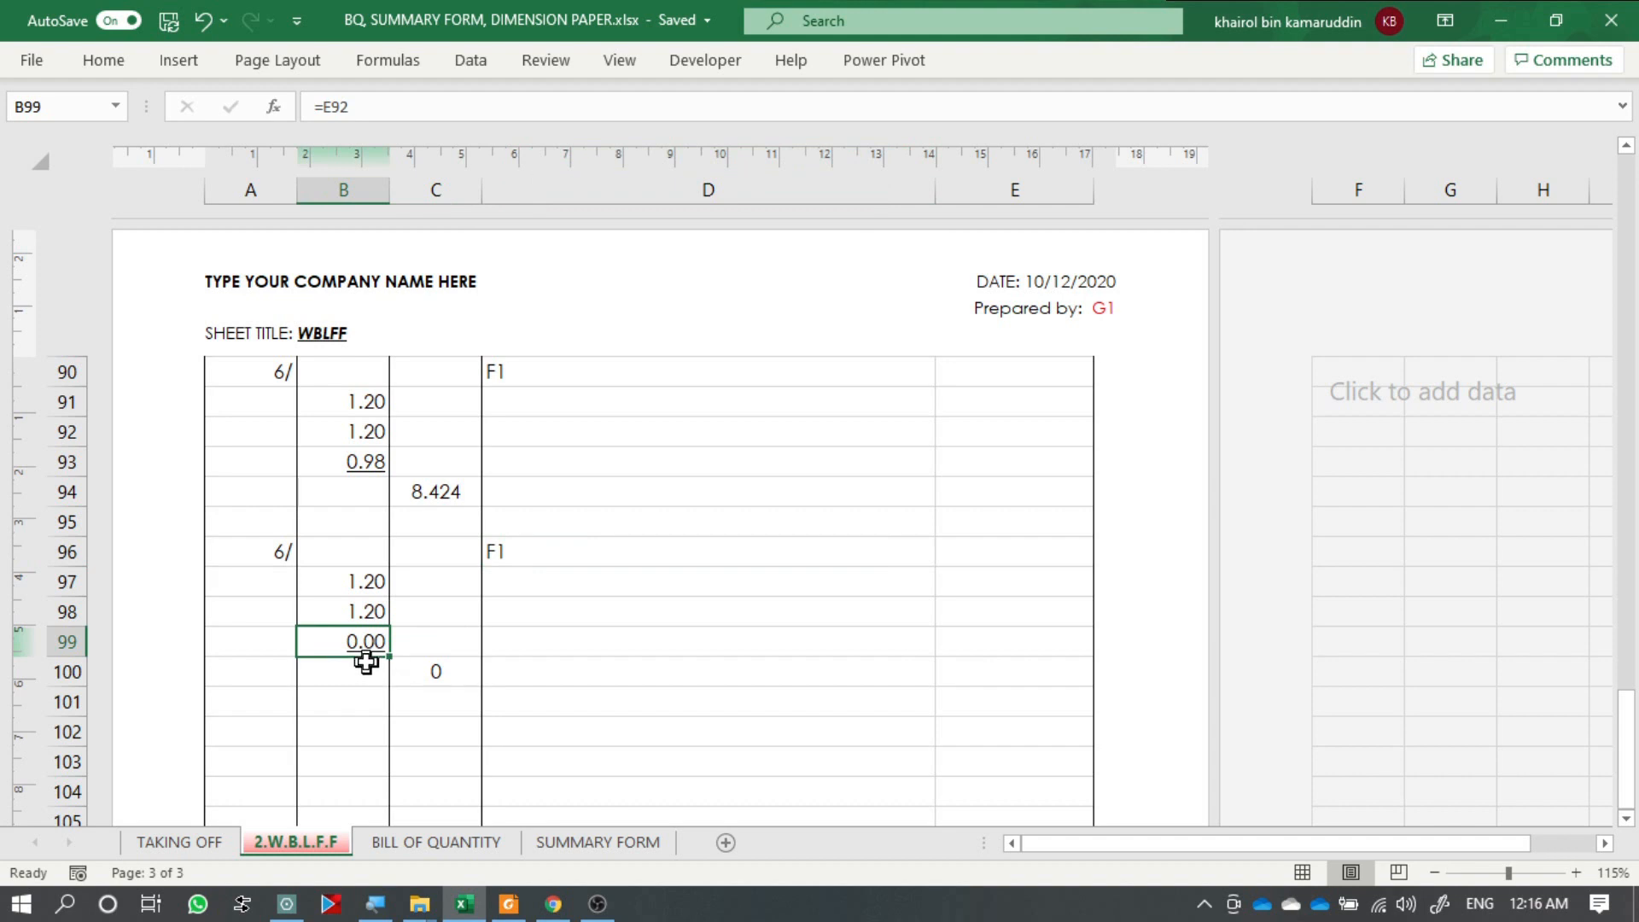
{"action": "left_click", "coordinate": [611, 543]}
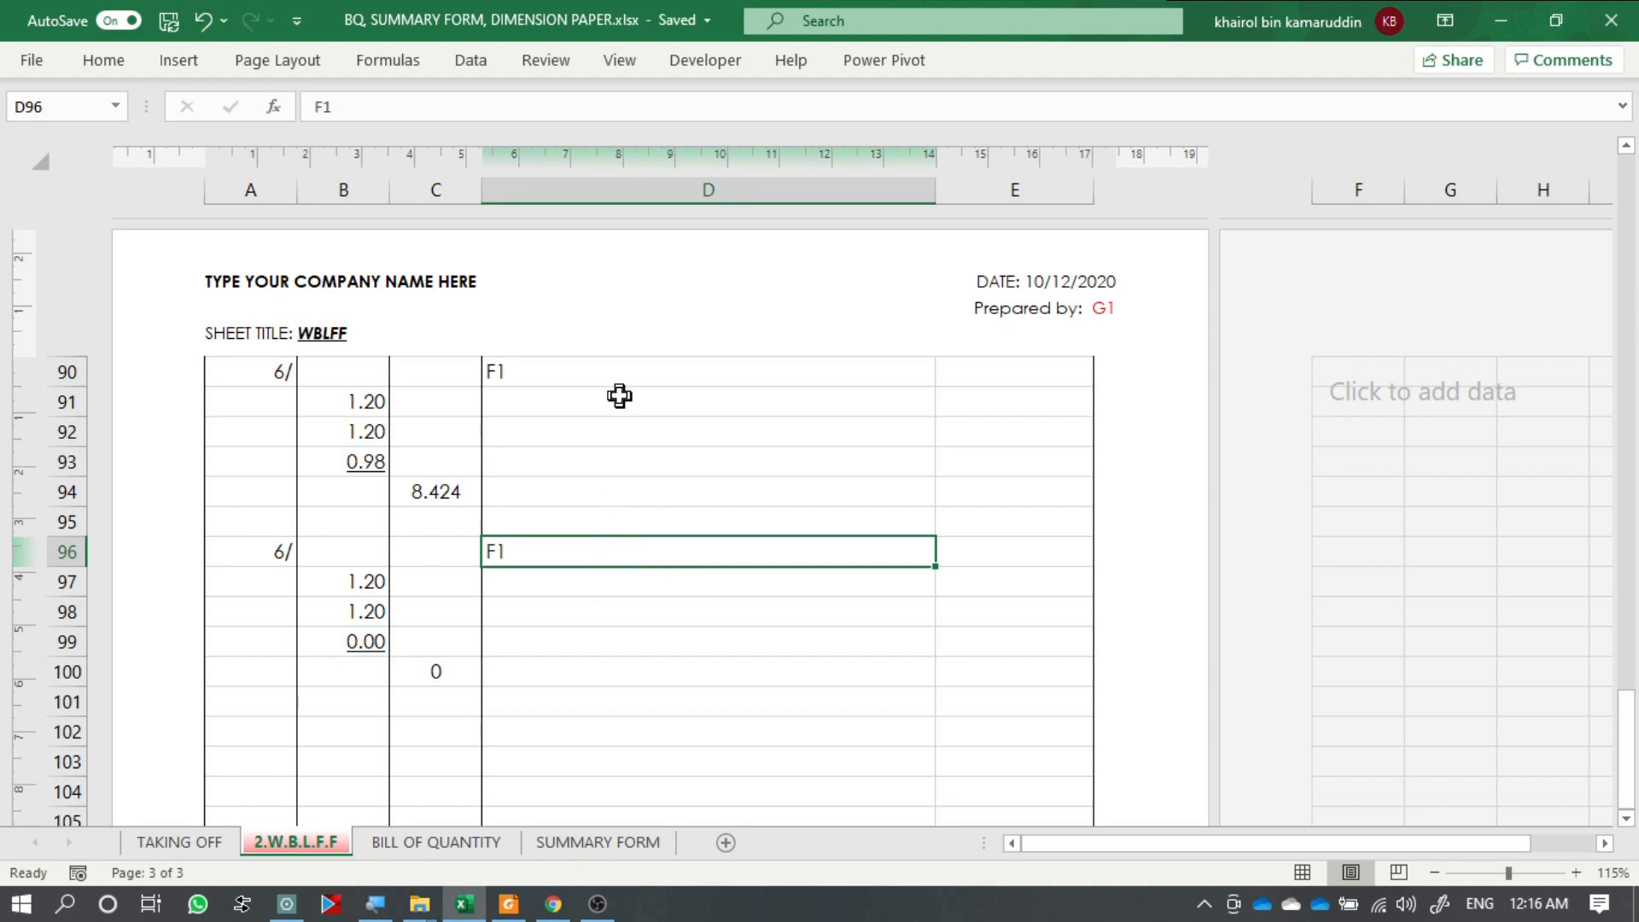
{"action": "left_click", "coordinate": [365, 462]}
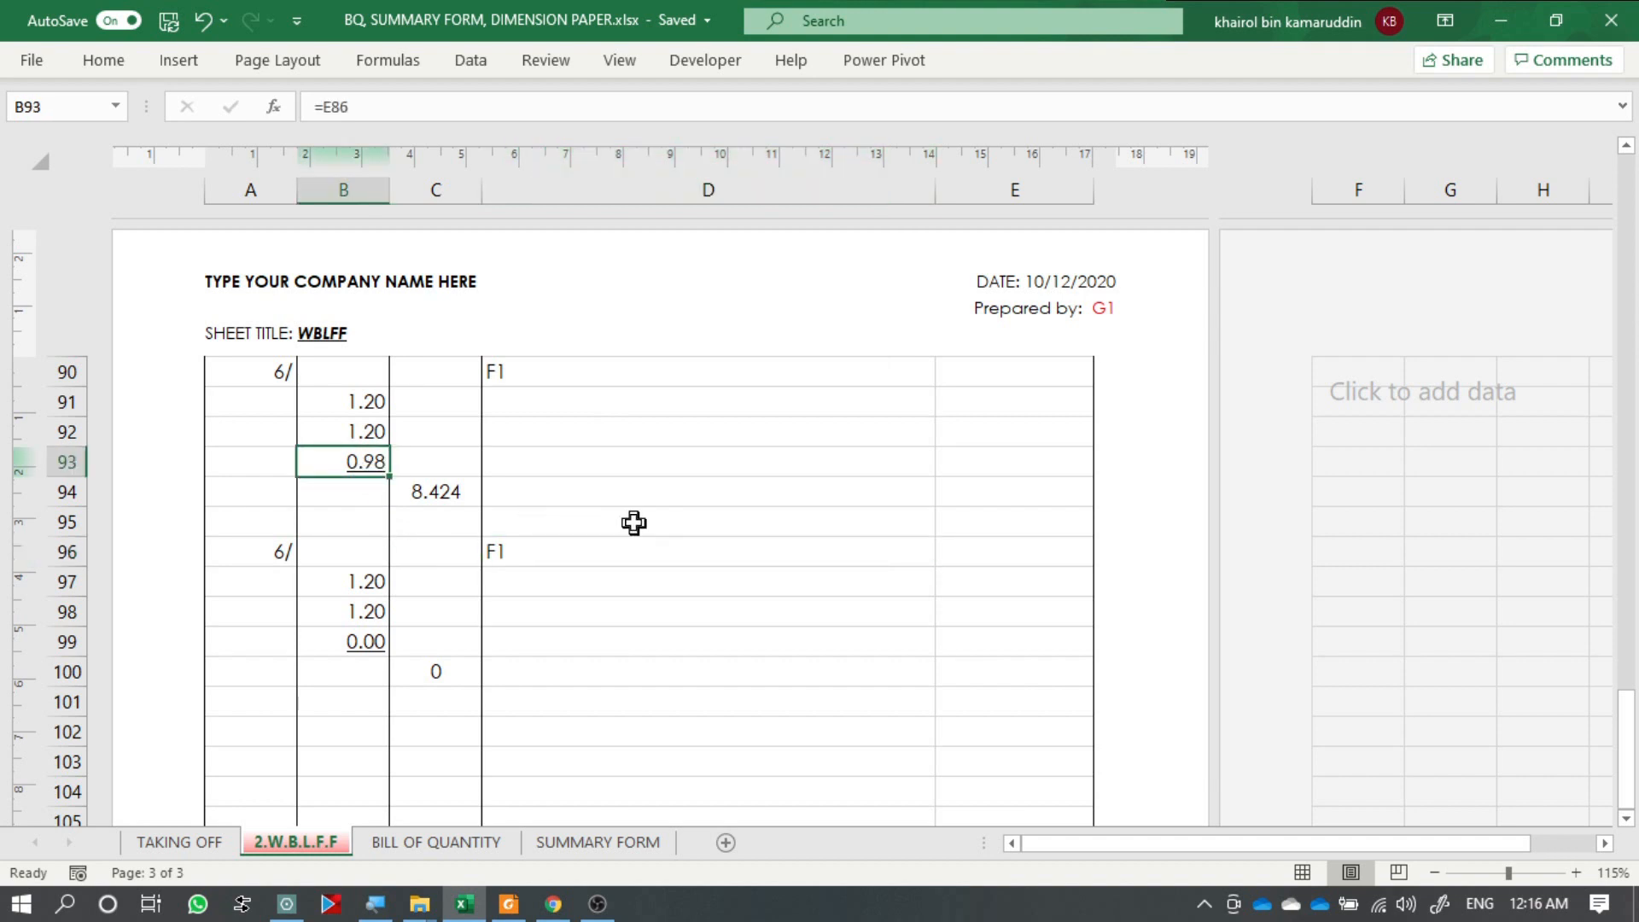
Copy the F1 block A90:D94 again and paste it over the duplicate starting at A96.
{"action": "left_click_drag", "start_coordinate": [269, 366], "coordinate": [619, 506]}
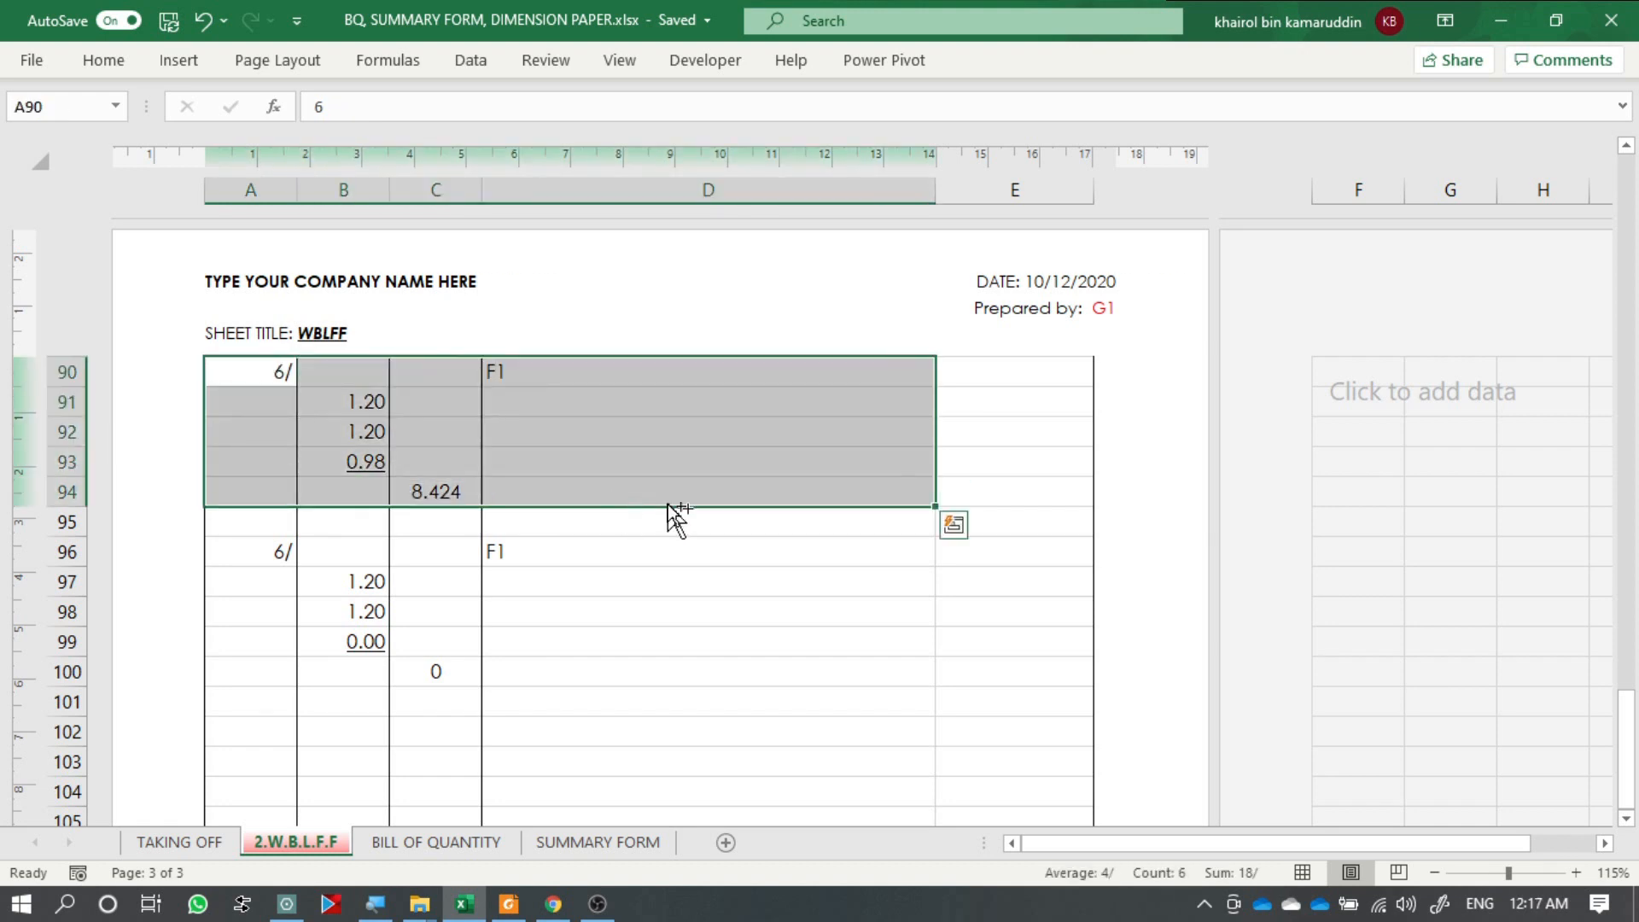
{"action": "key", "text": "ctrl+c"}
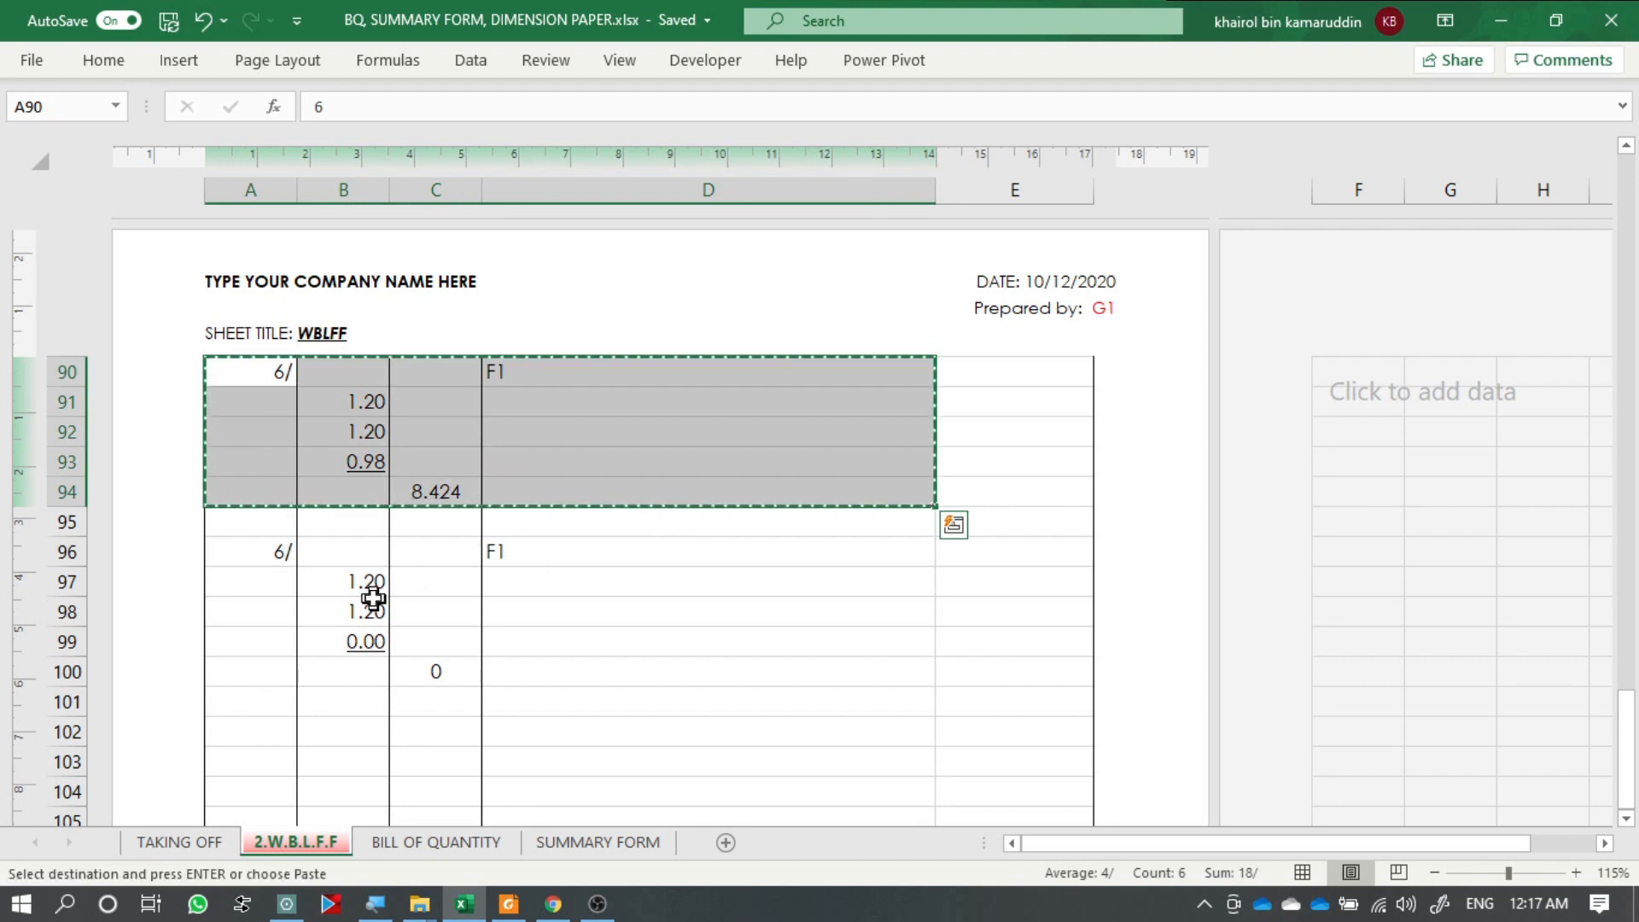
{"action": "left_click", "coordinate": [275, 551]}
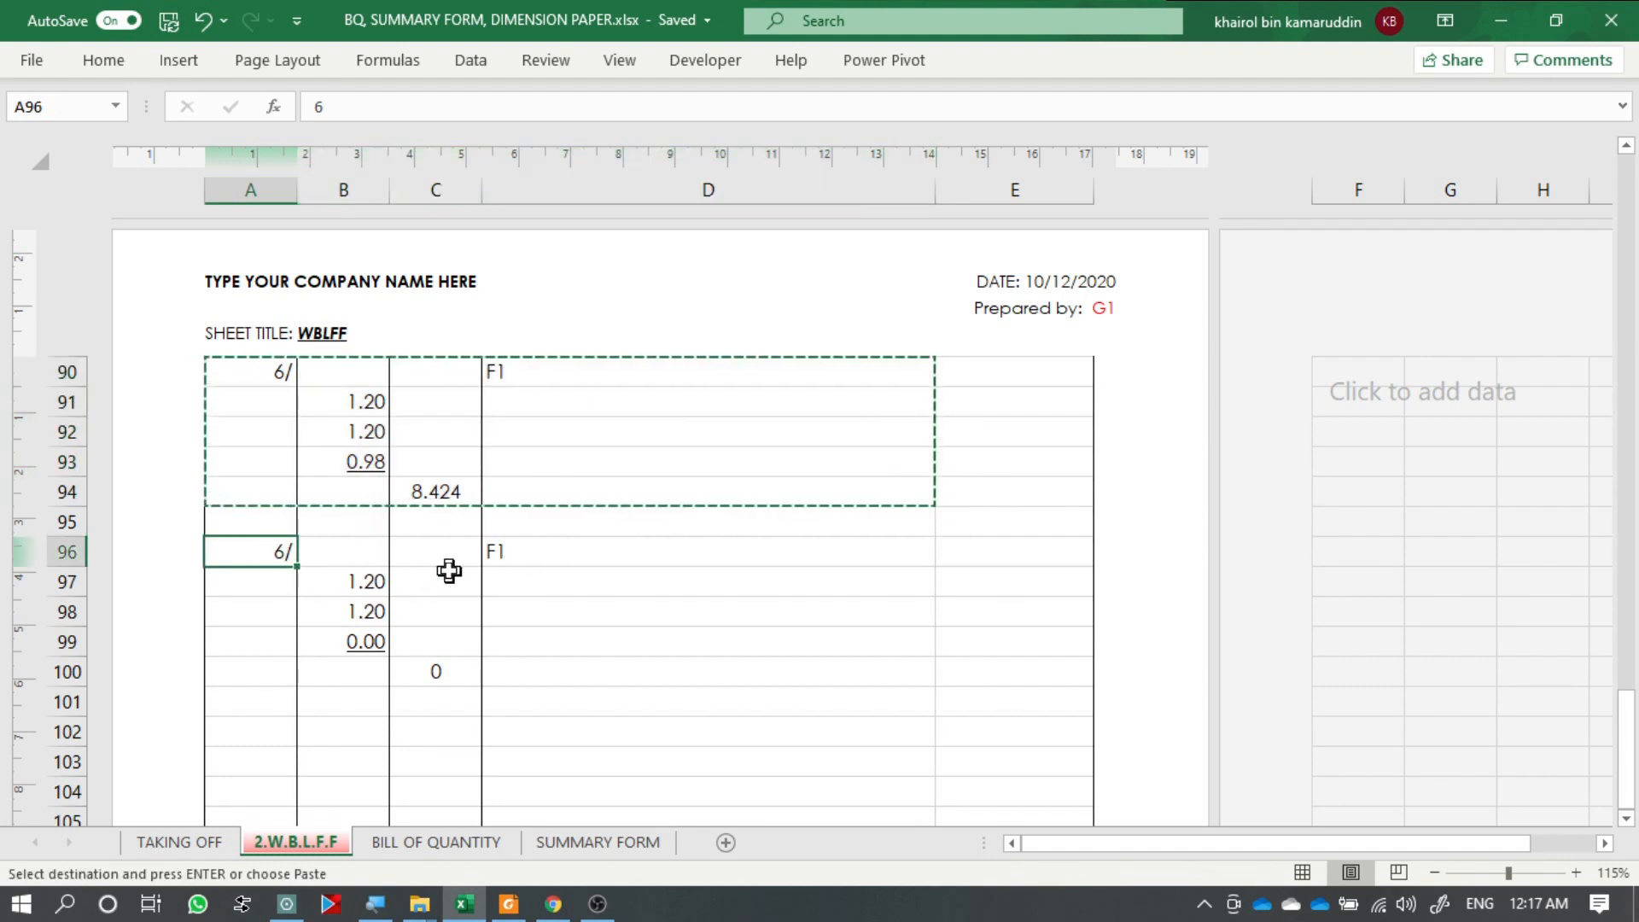
{"action": "key", "text": "ctrl+v"}
{"action": "left_click", "coordinate": [592, 716]}
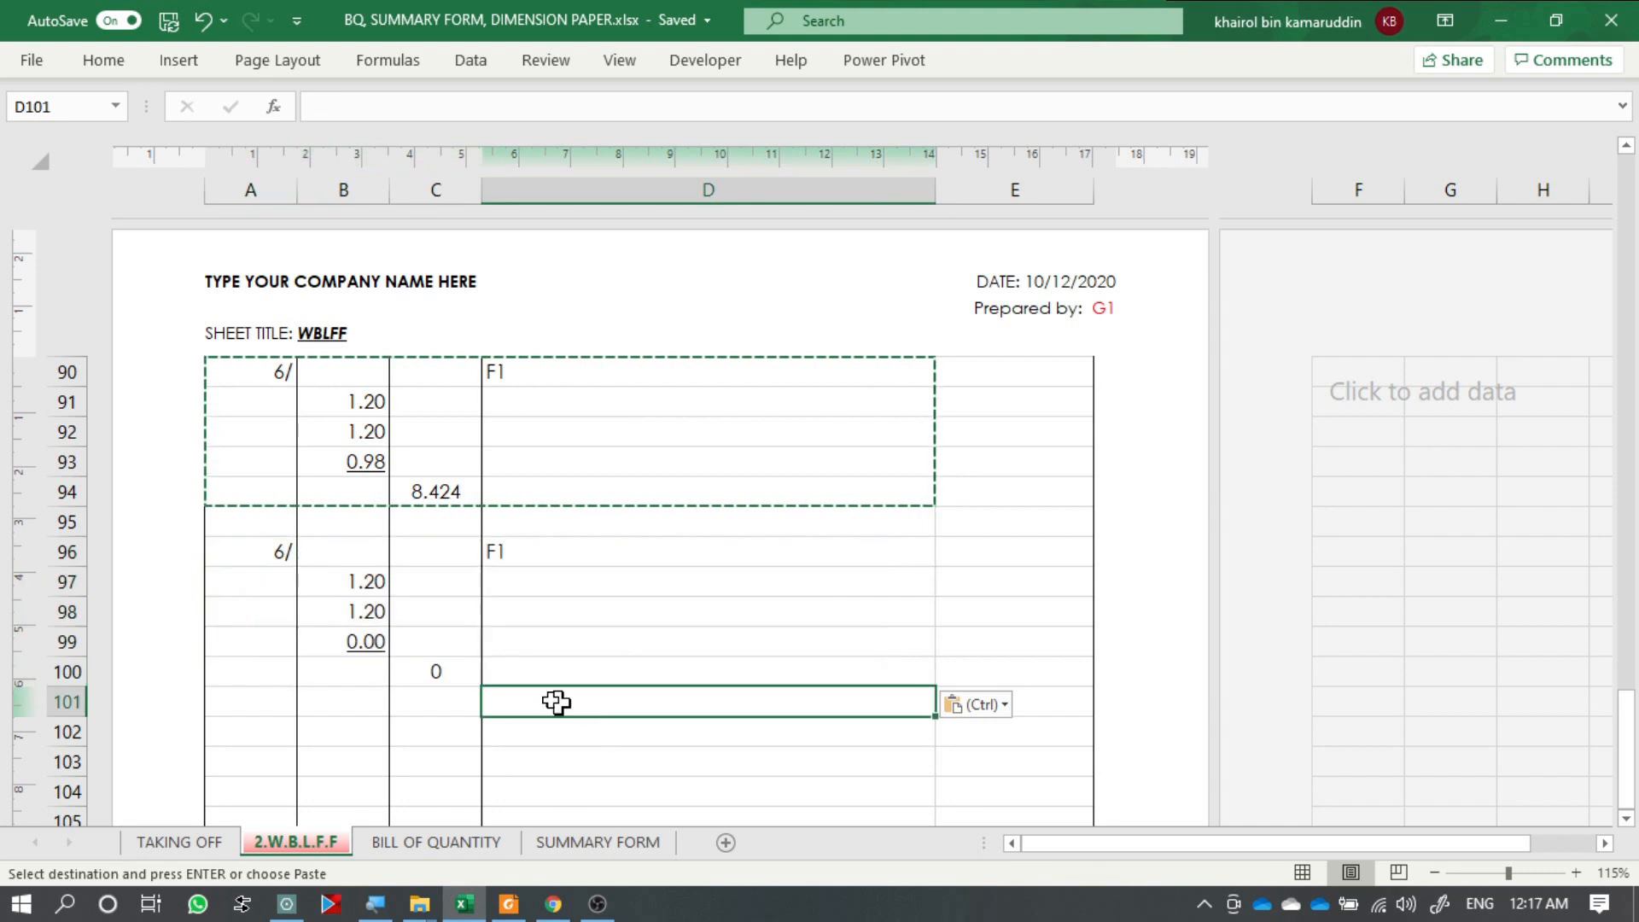
Inspect the cell that the depth formula in B99 refers to, and undo both copies of the F1 block.
{"action": "left_click", "coordinate": [342, 642]}
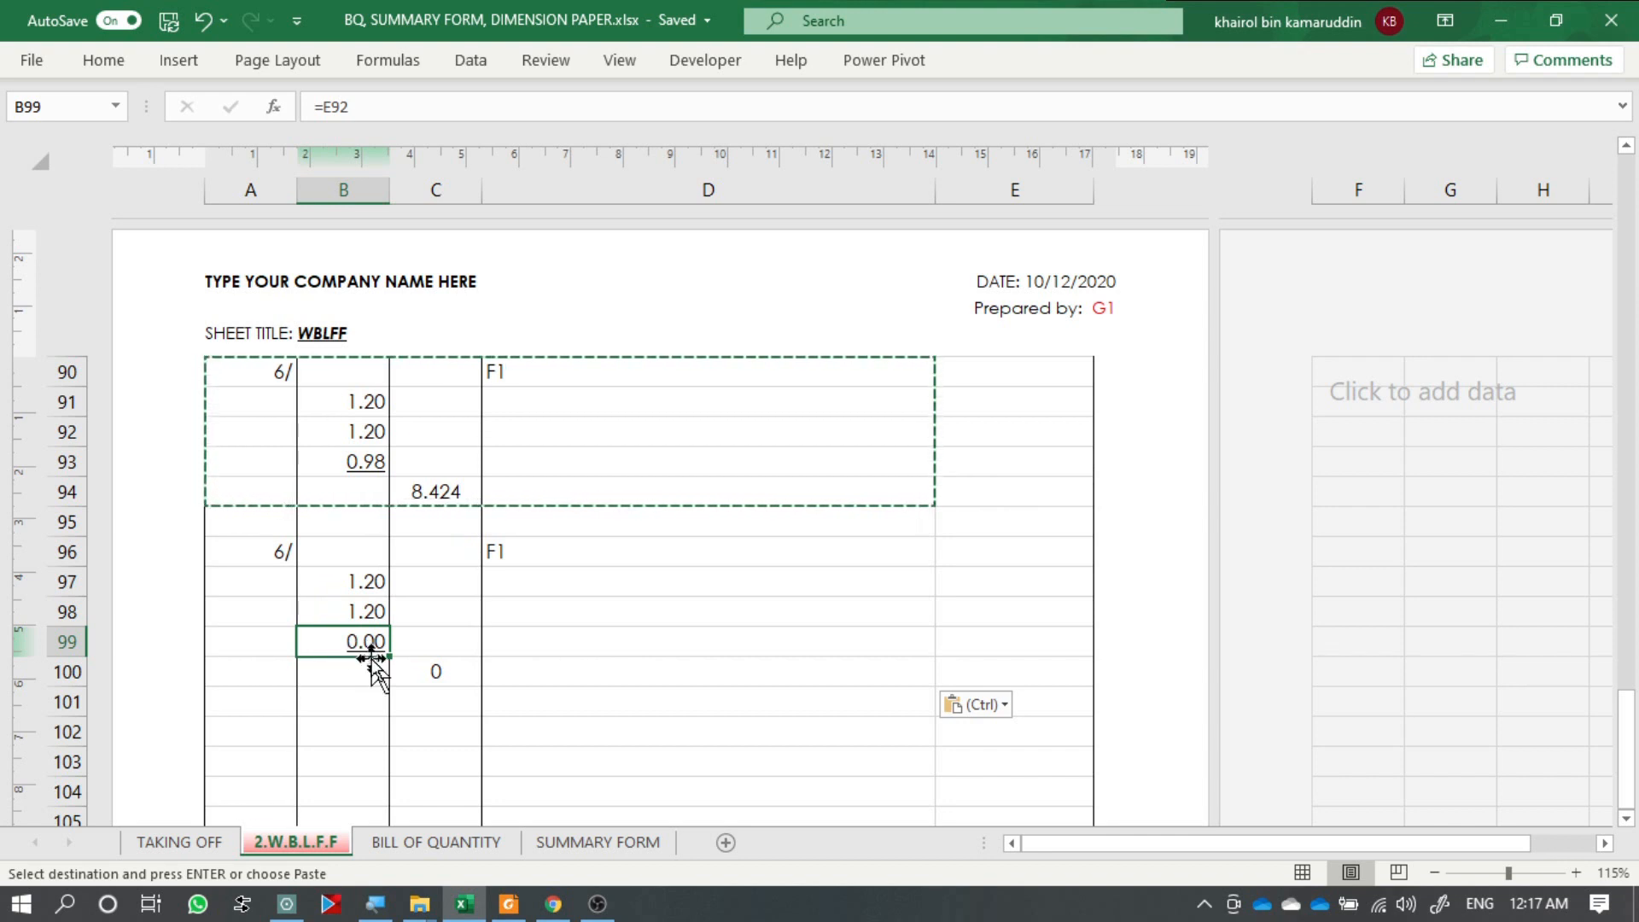
{"action": "double_click", "coordinate": [365, 645]}
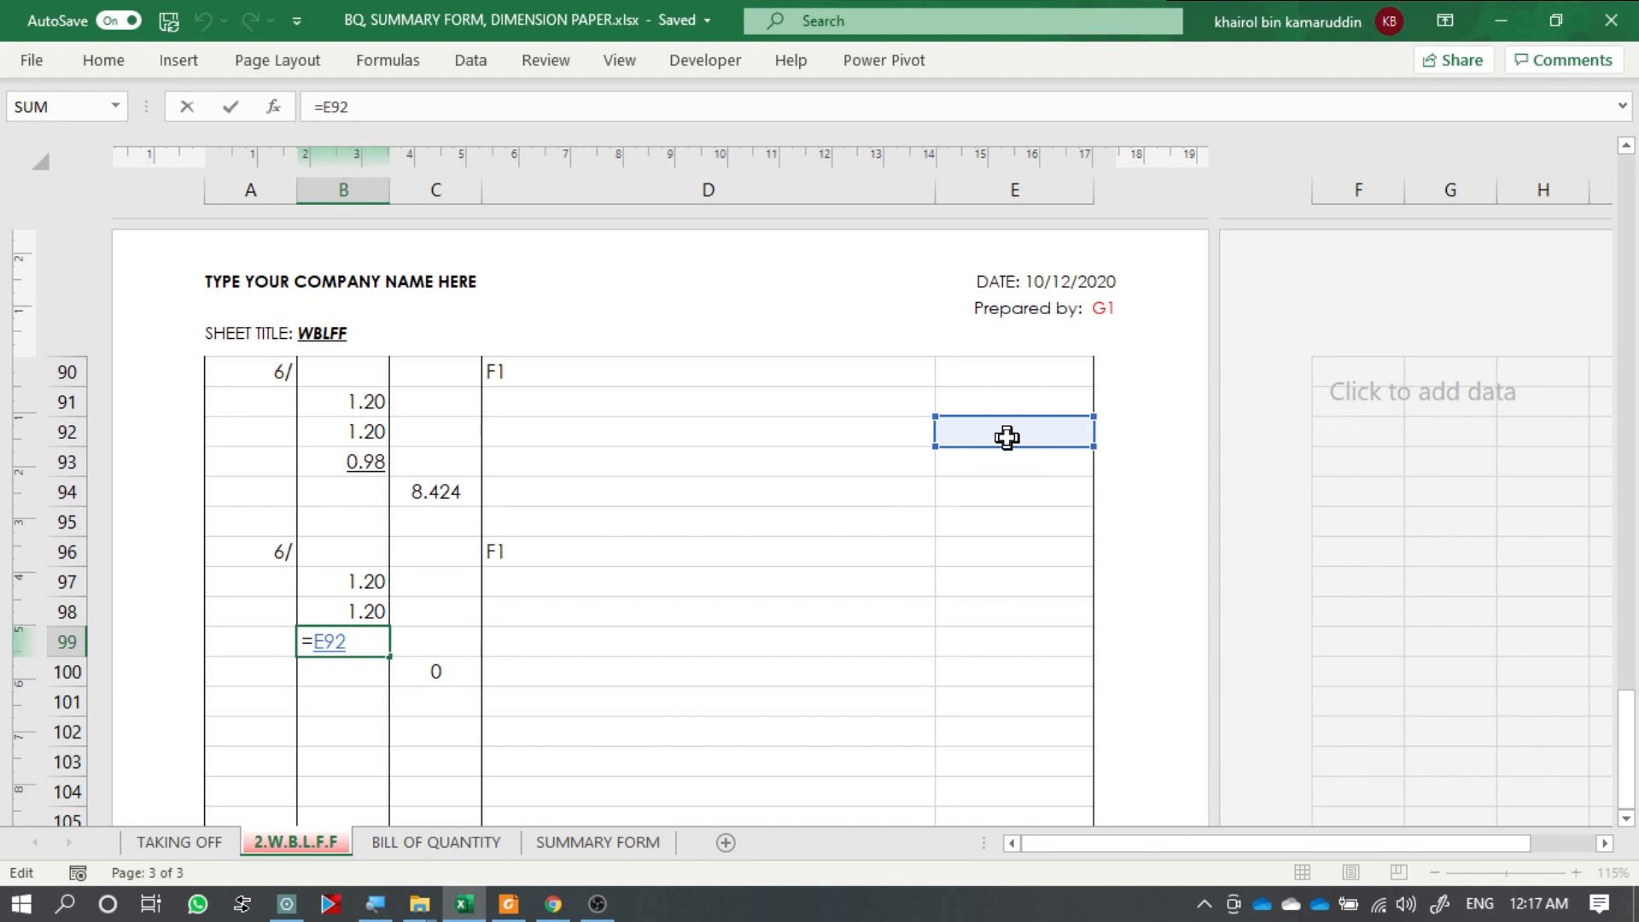
{"action": "key", "text": "ctrl+Return"}
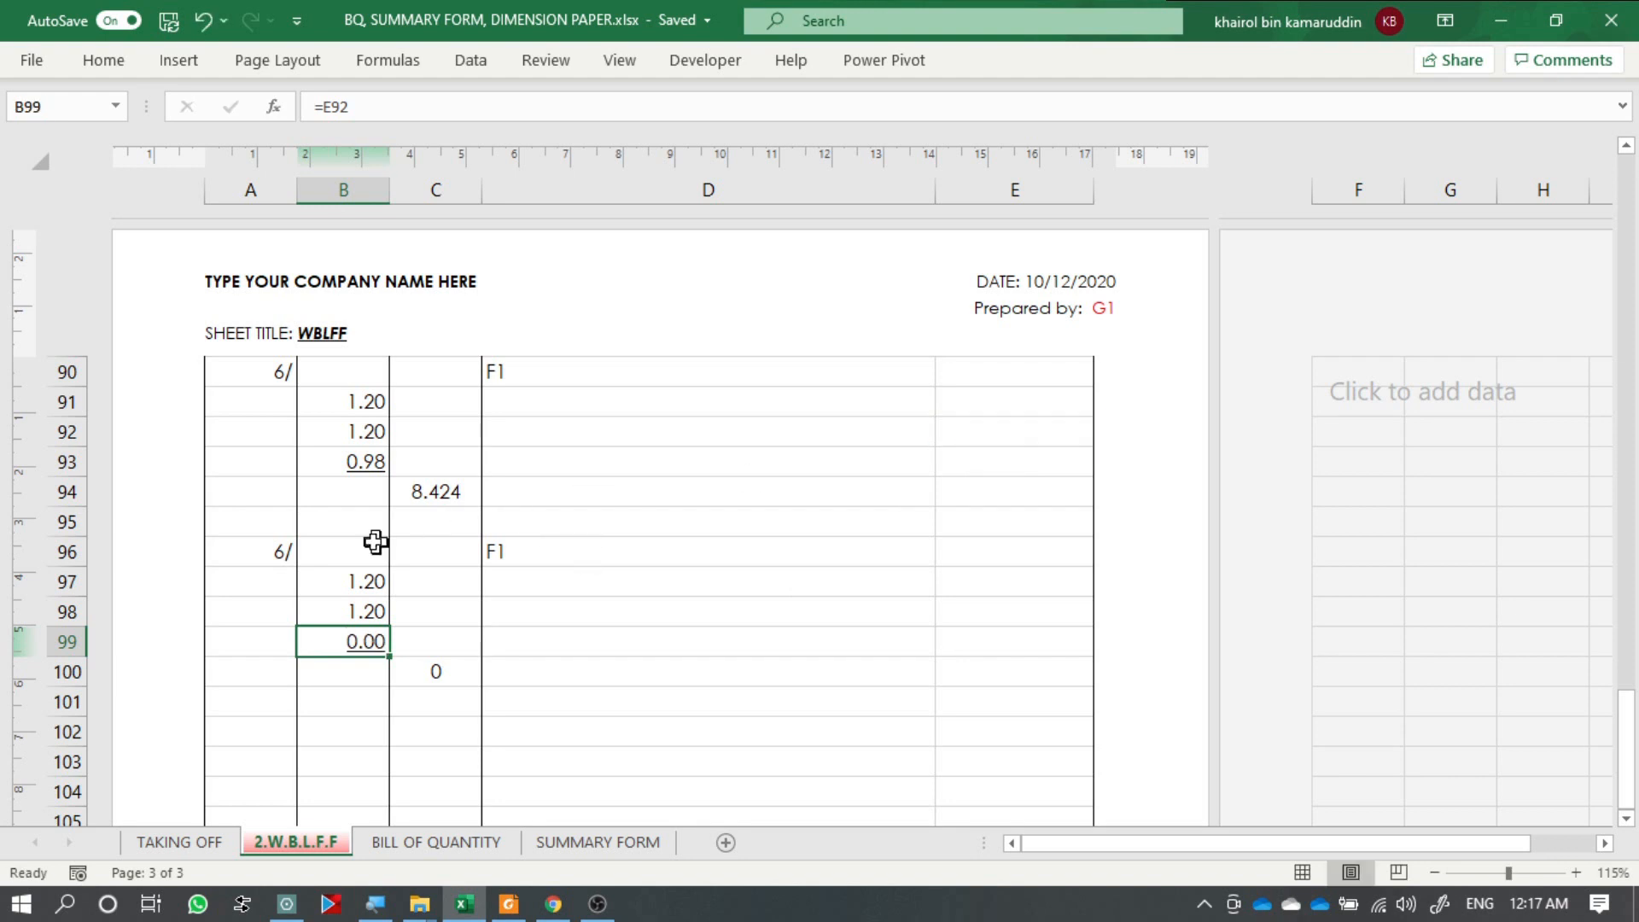
{"action": "key", "text": "ctrl+z"}
{"action": "key", "text": "ctrl+z"}
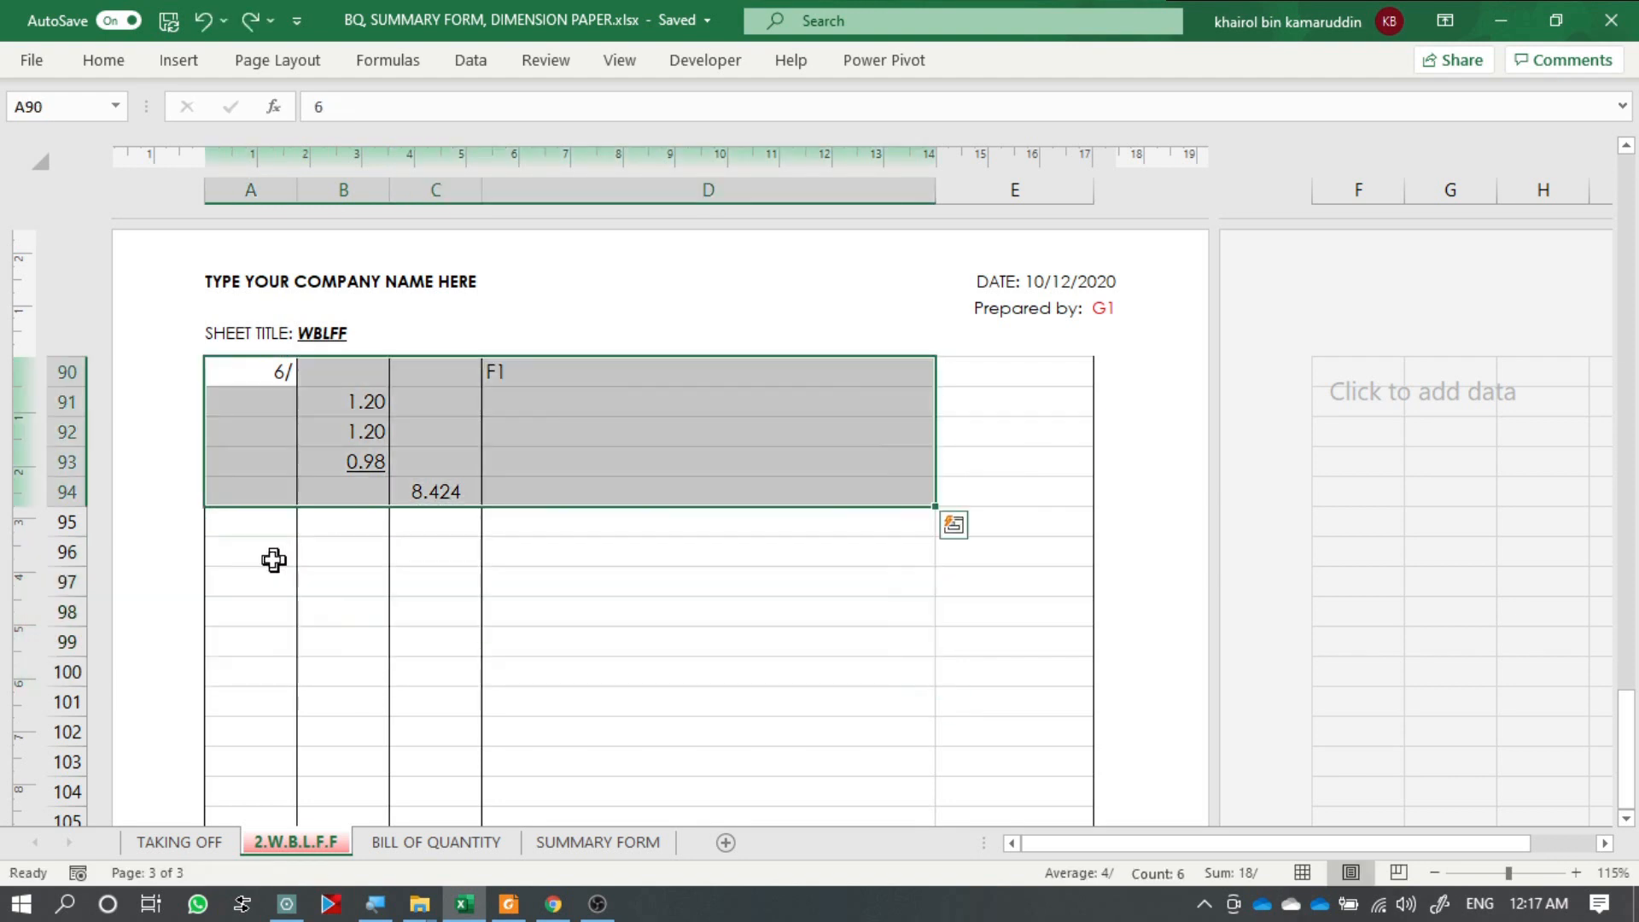
Make the depth reference in B93 absolute, changing the formula to =$E$86.
{"action": "left_click", "coordinate": [301, 453]}
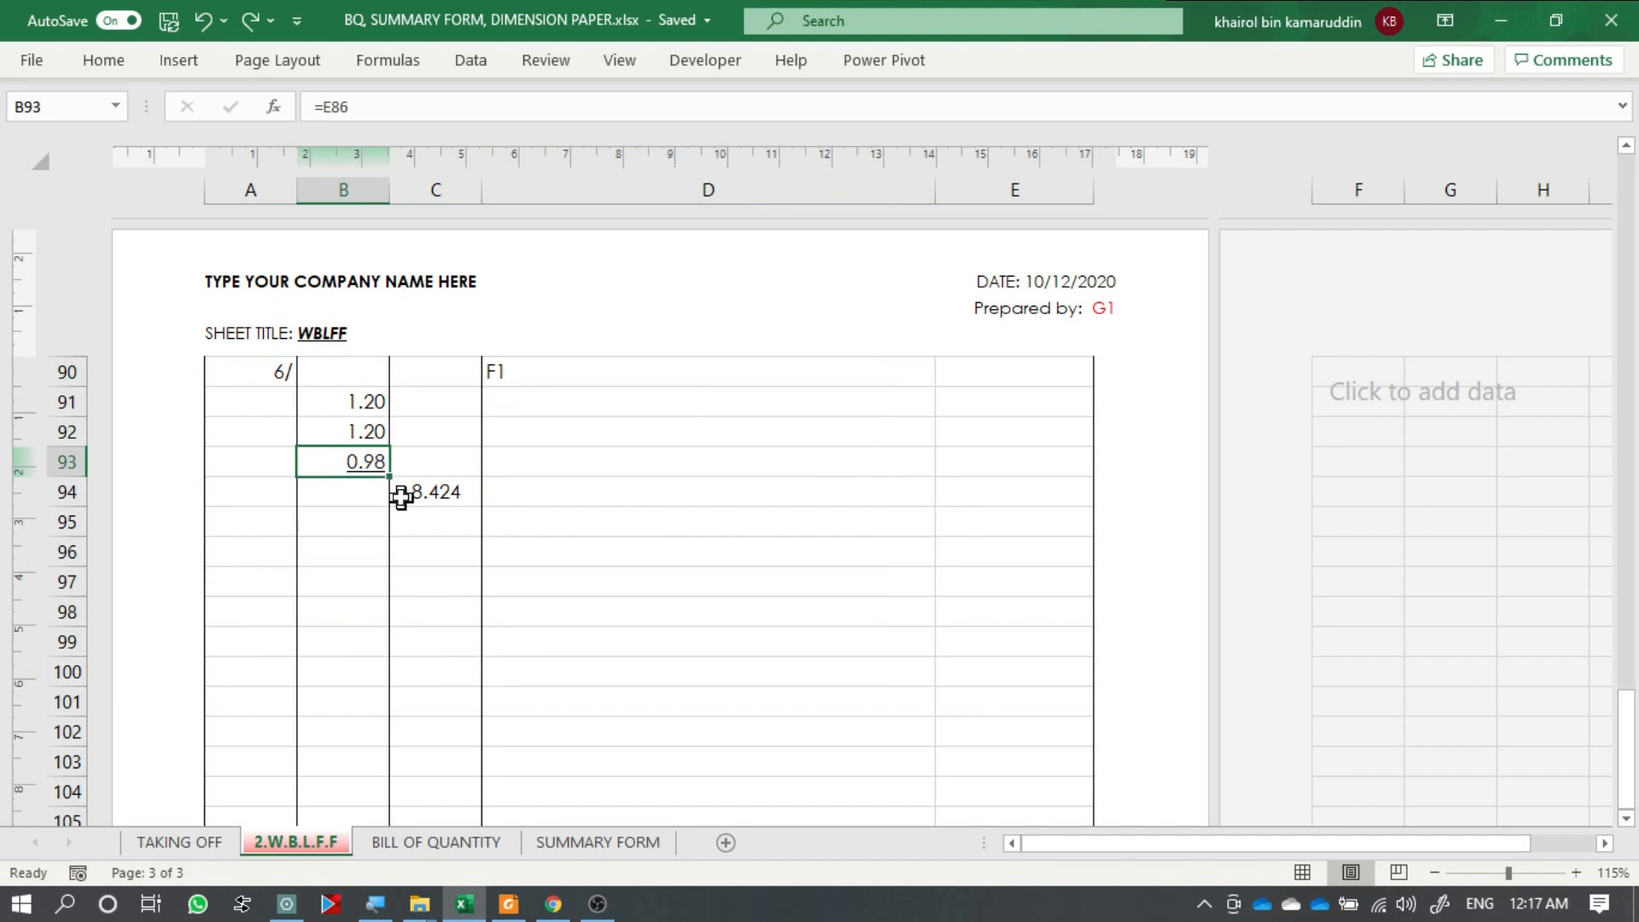
{"action": "double_click", "coordinate": [366, 462]}
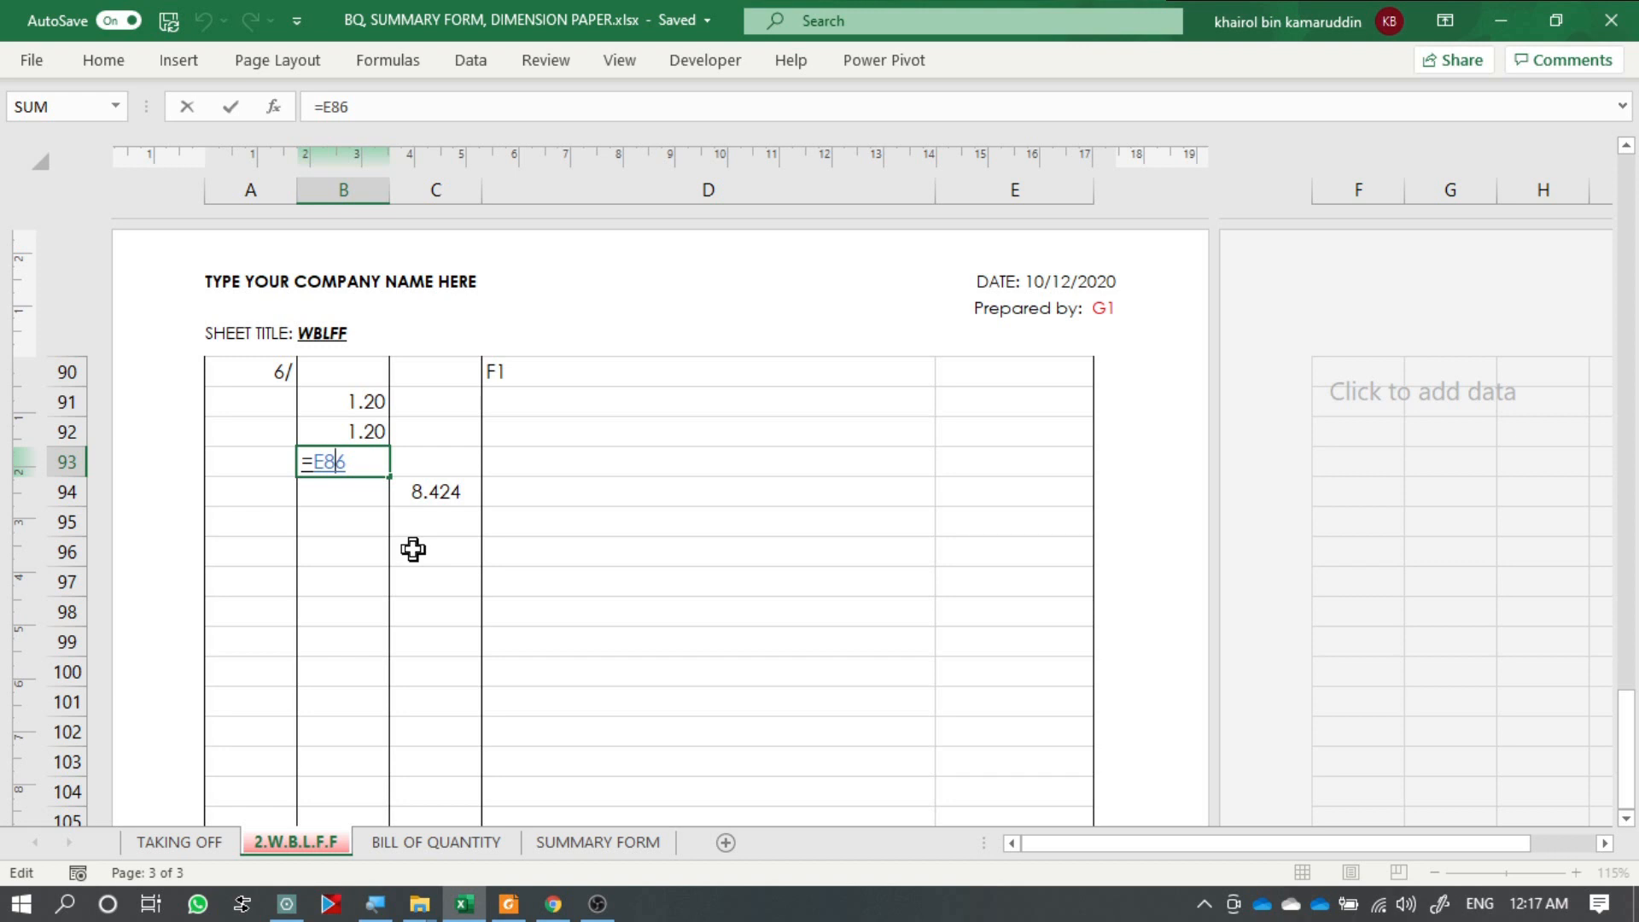
{"action": "key", "text": "F4"}
{"action": "key", "text": "Return"}
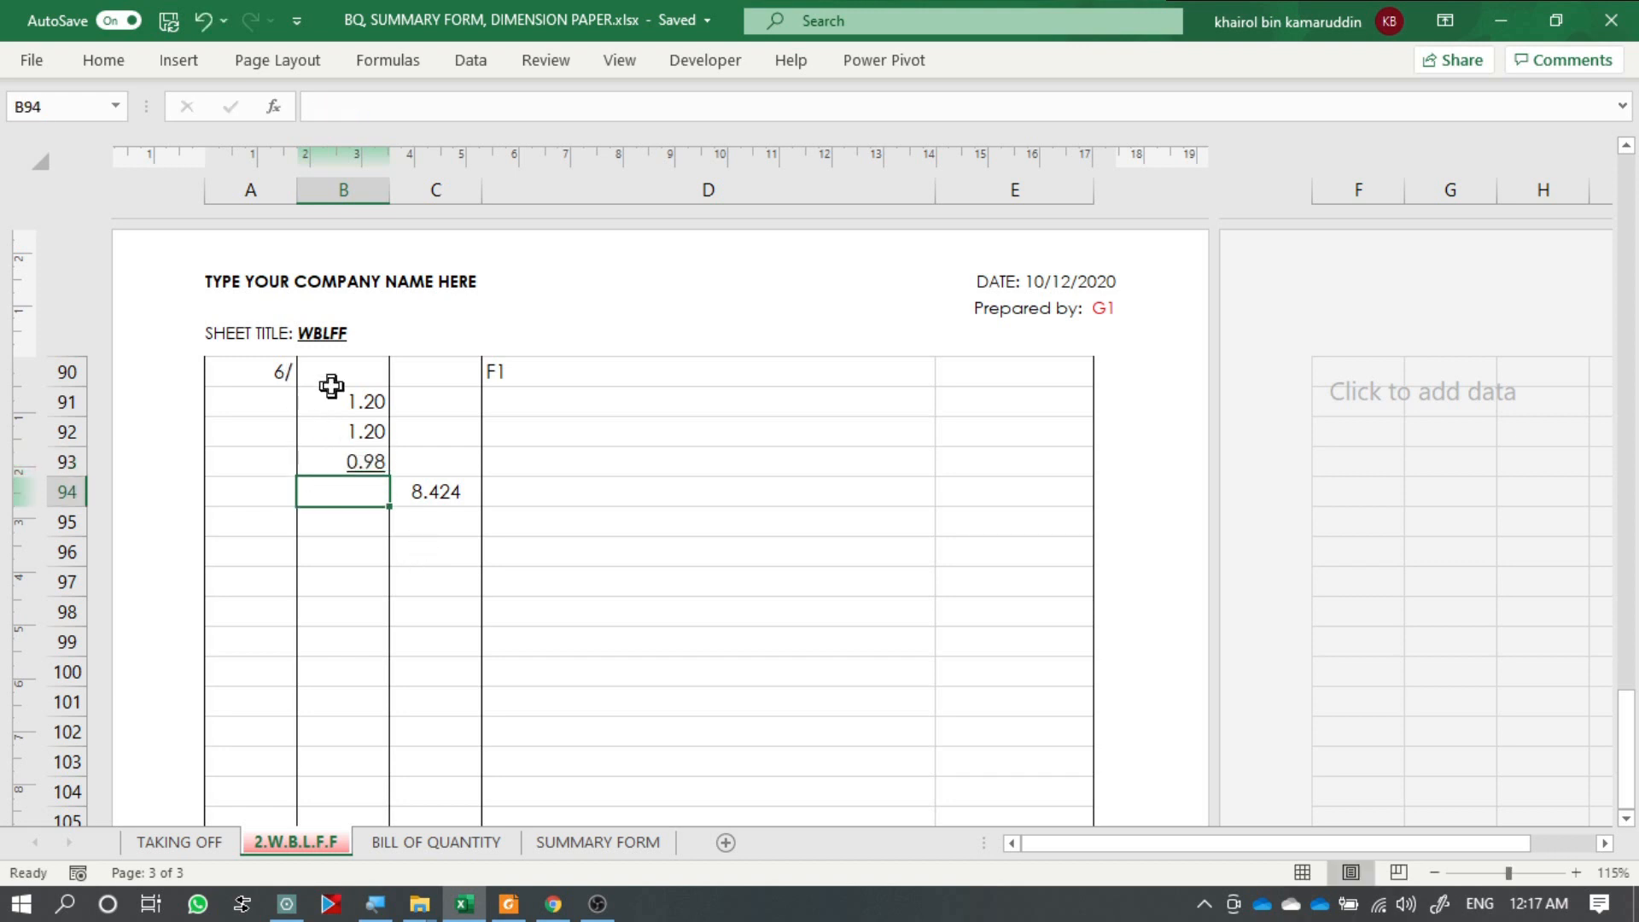
Duplicate the F1 block A90:D94 into A96:D100 and check the depth reference in B99.
{"action": "left_click_drag", "start_coordinate": [264, 373], "coordinate": [575, 669]}
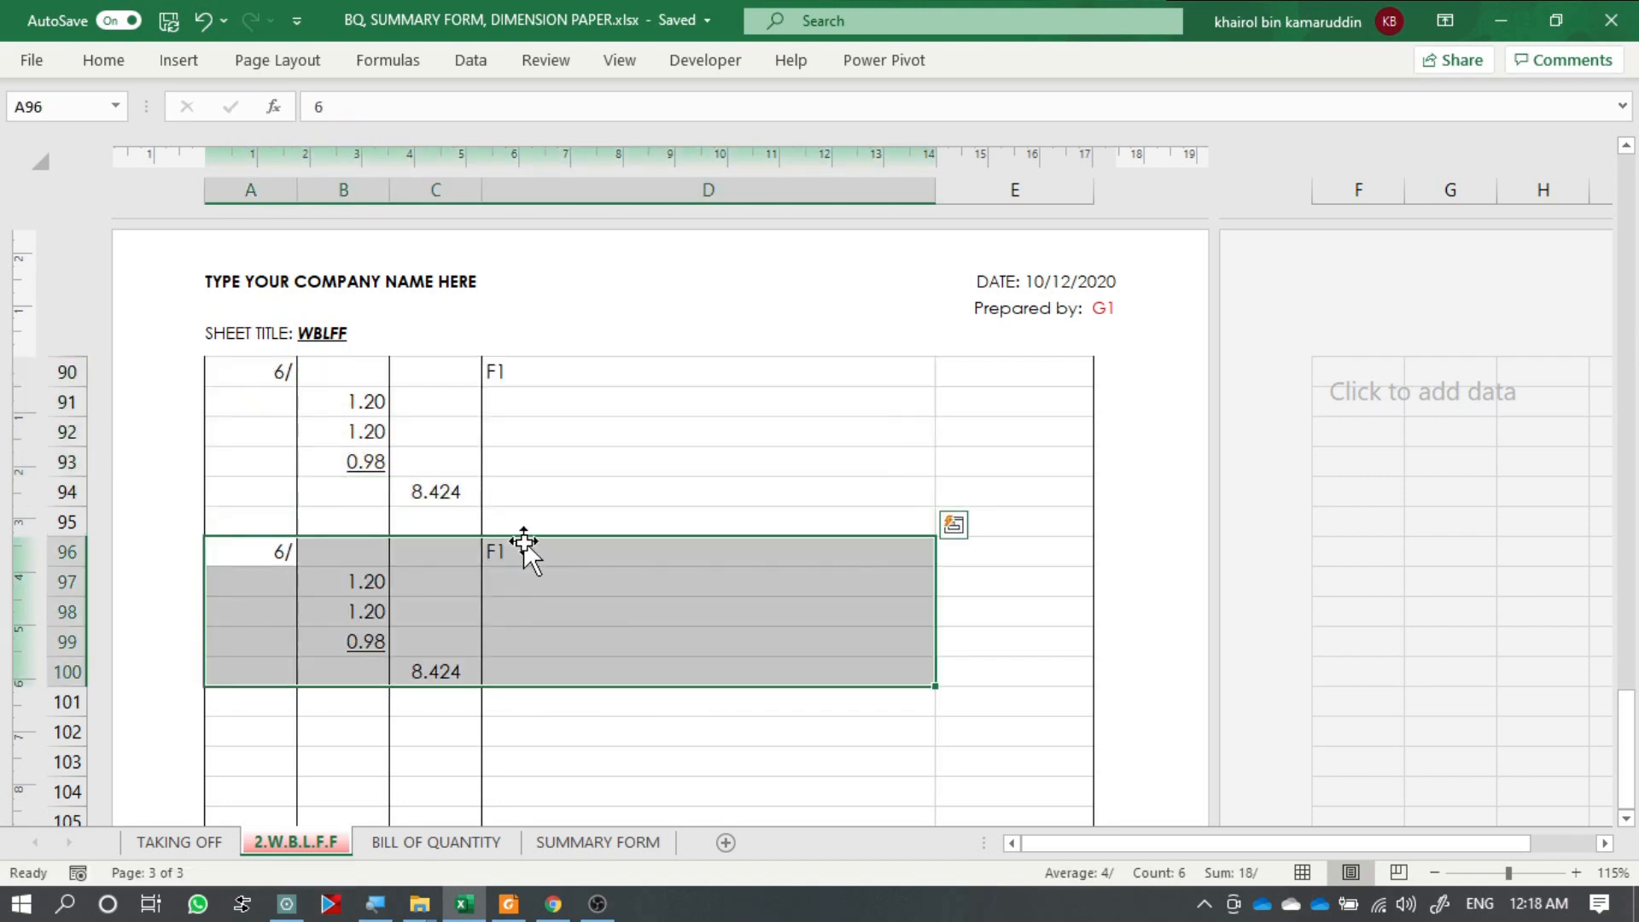
{"action": "left_click", "coordinate": [515, 556]}
{"action": "left_click", "coordinate": [358, 642]}
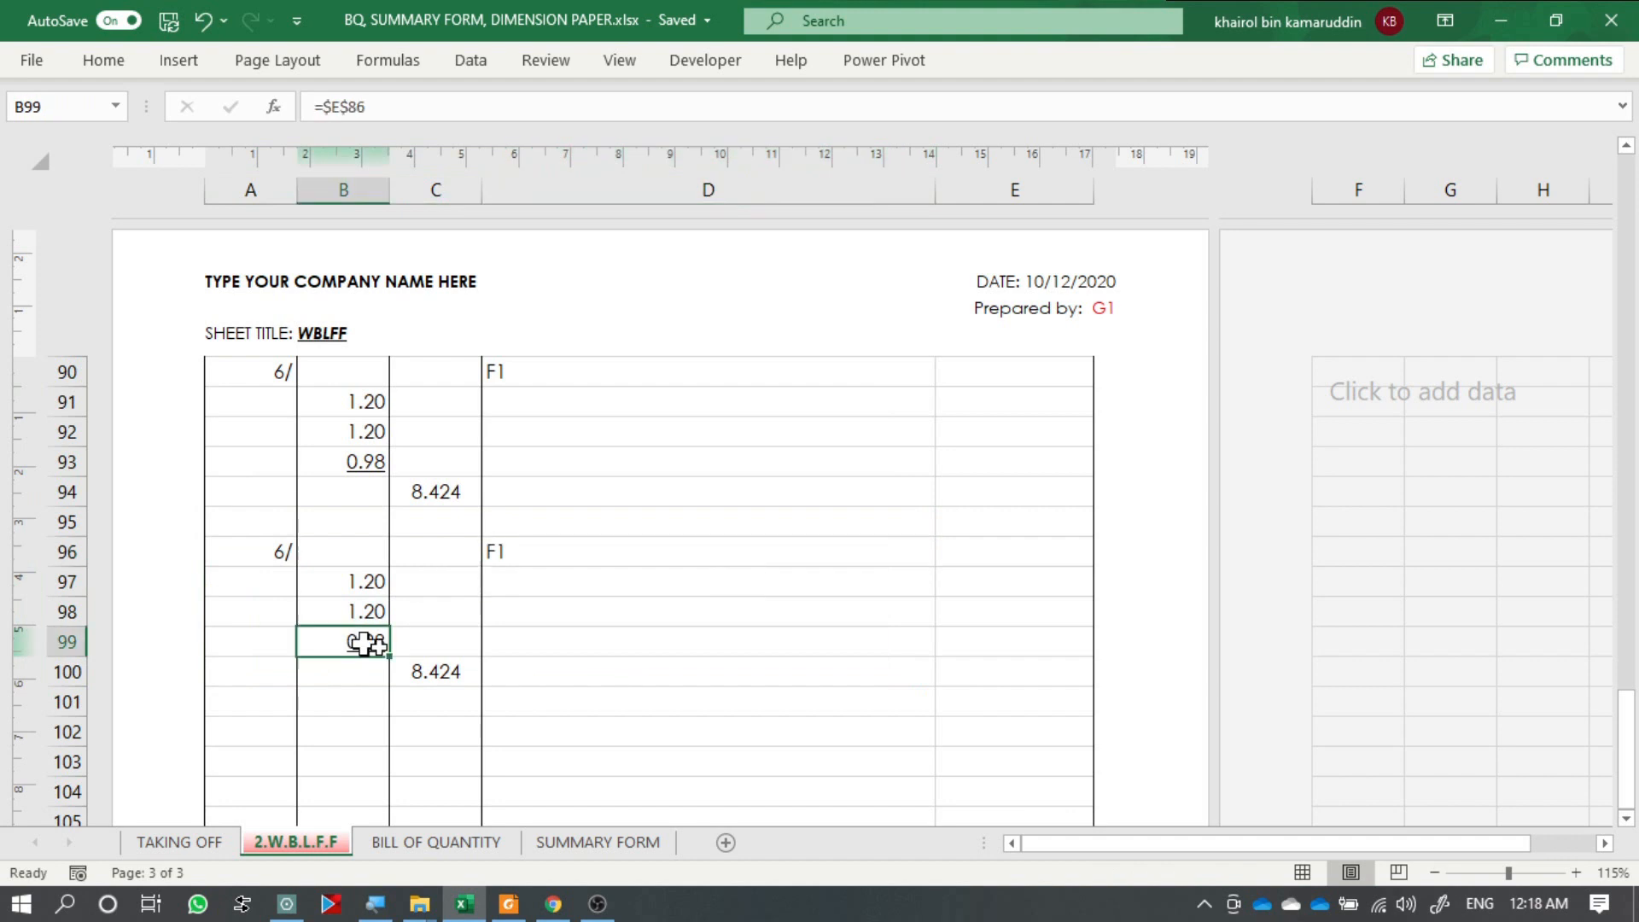
Inspect the cell on the previous page that the depth formula in B99 refers to.
{"action": "double_click", "coordinate": [351, 642]}
{"action": "scroll", "coordinate": [698, 649], "scroll_direction": "up", "scroll_amount": 6}
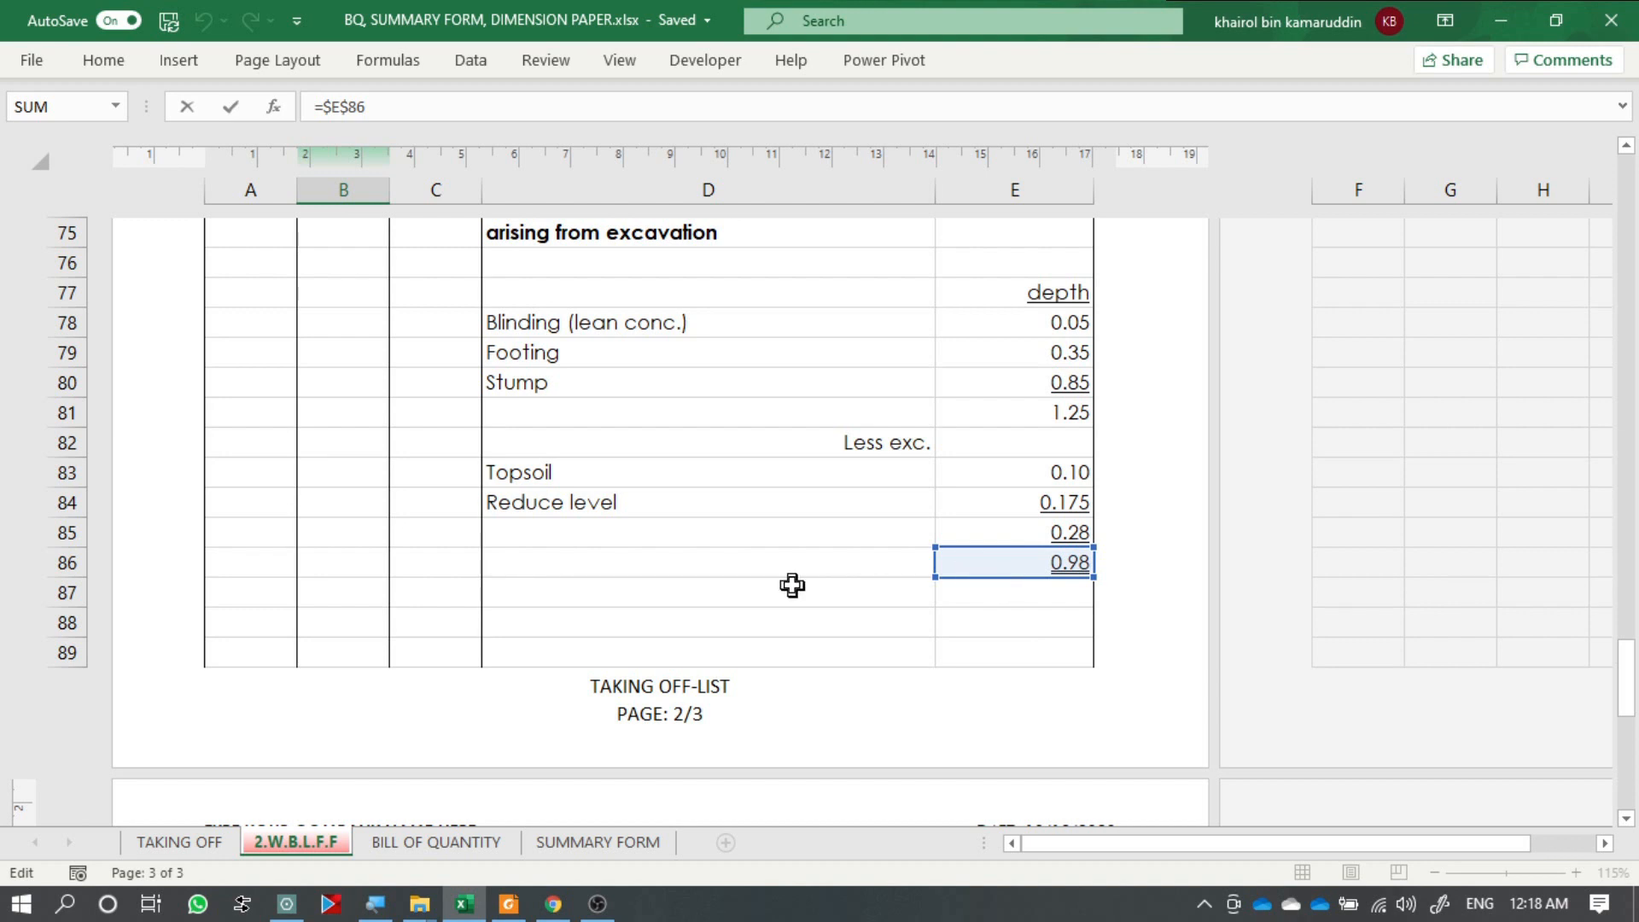
{"action": "scroll", "coordinate": [677, 557], "scroll_direction": "down", "scroll_amount": 3}
{"action": "scroll", "coordinate": [677, 558], "scroll_direction": "down", "scroll_amount": 3}
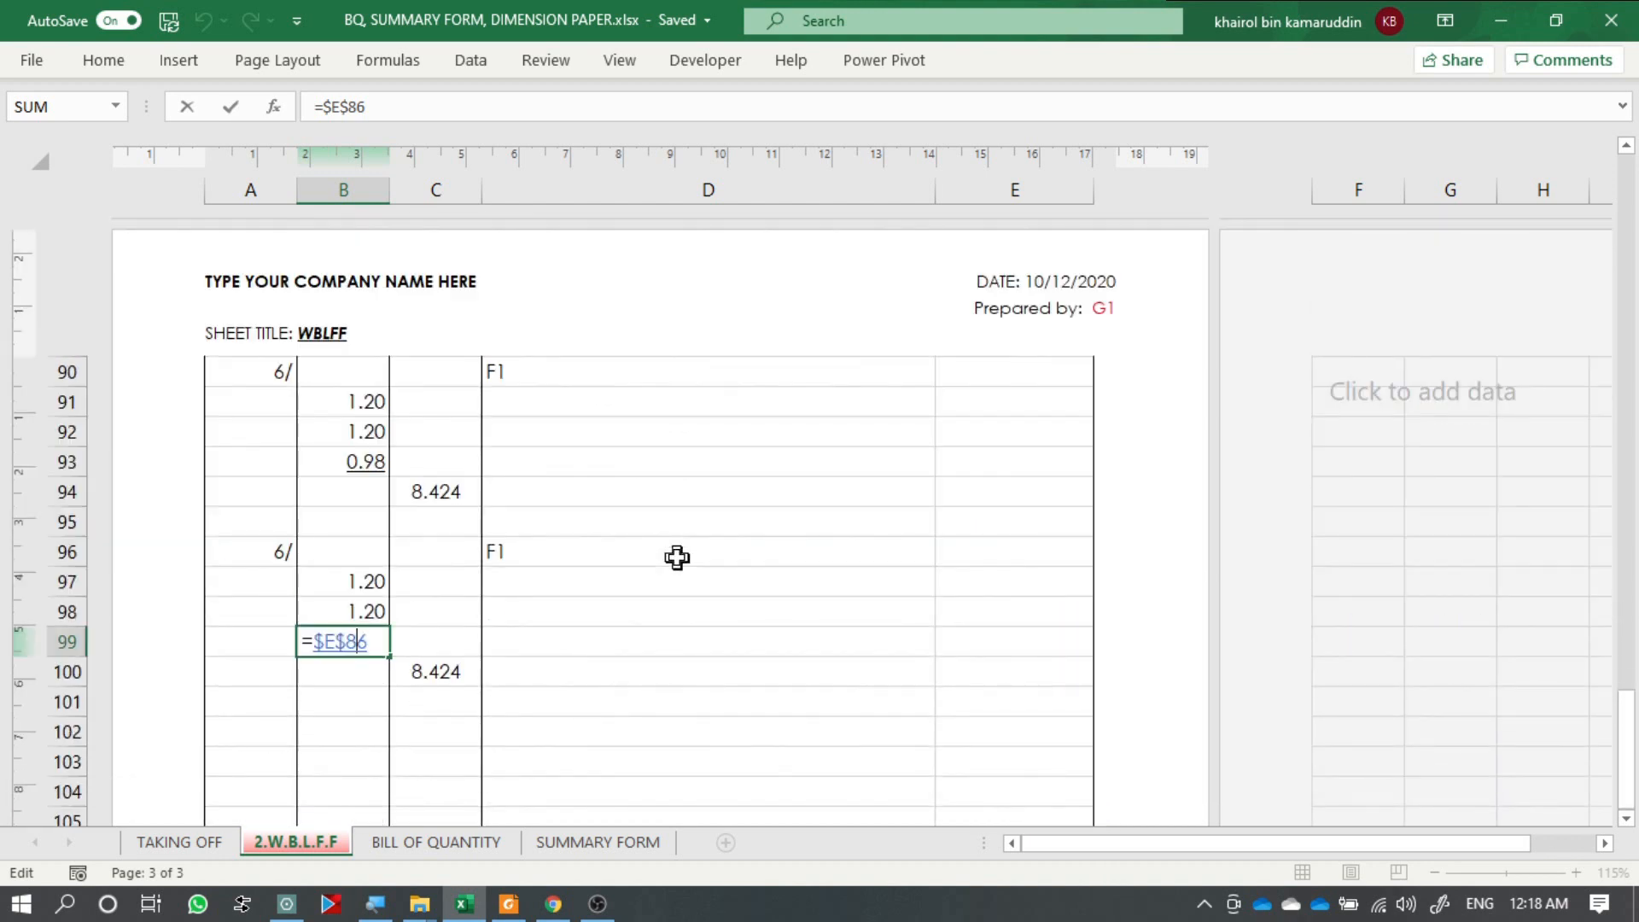
{"action": "key", "text": "Escape"}
Relabel the duplicated block in D96 as F2 and set its quantity in A96 to 2.
{"action": "left_click", "coordinate": [618, 556]}
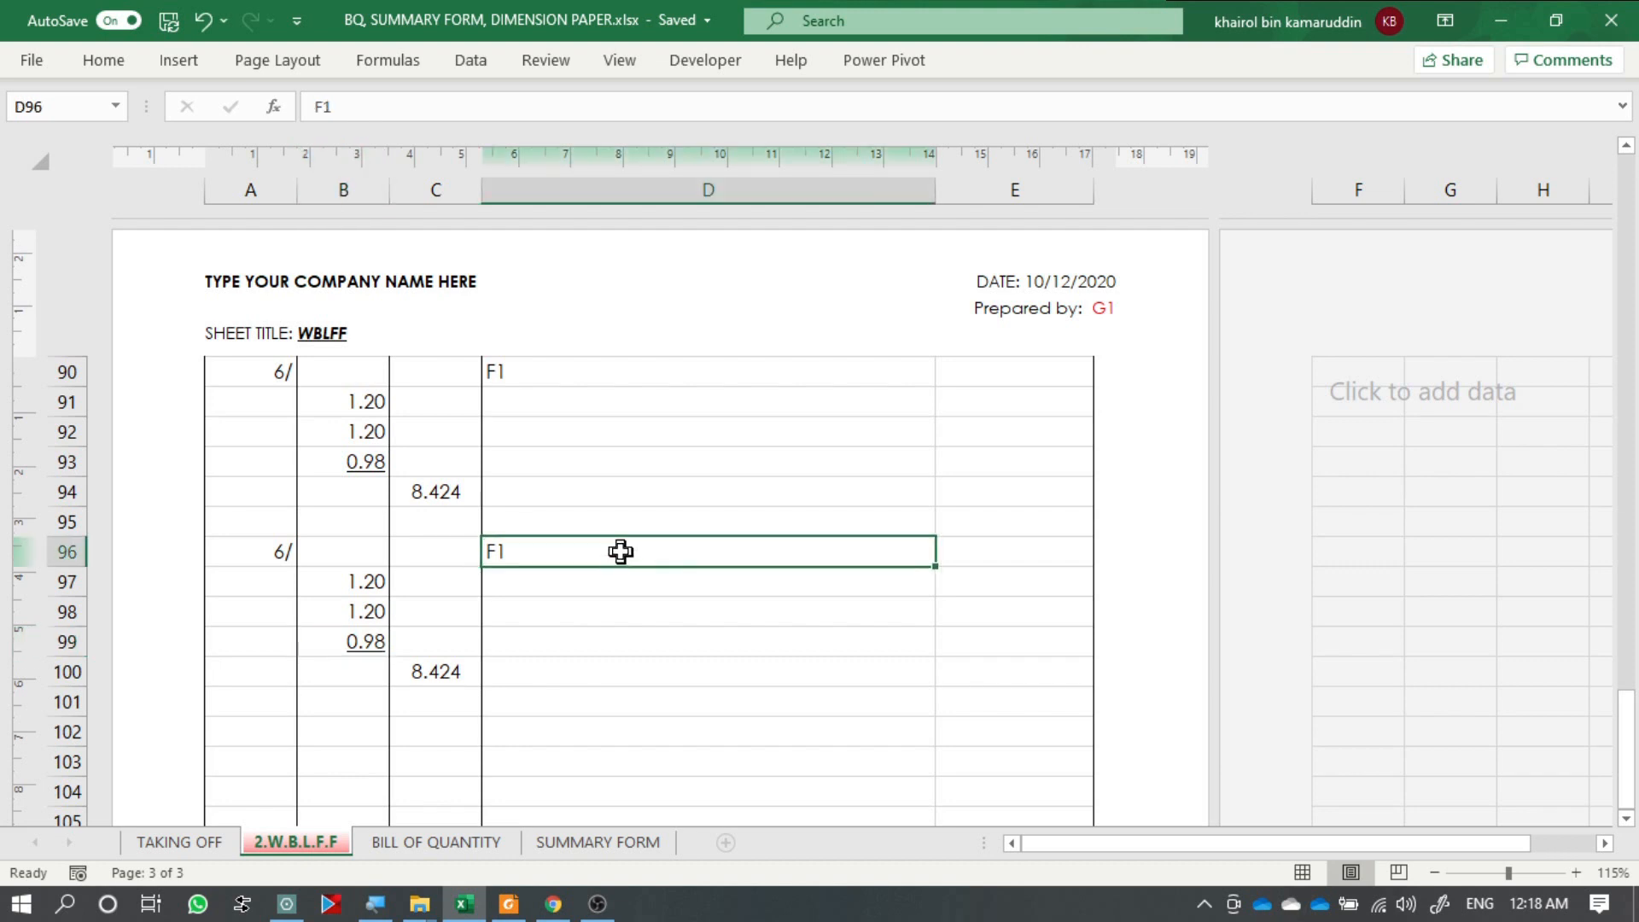
{"action": "double_click", "coordinate": [620, 551]}
{"action": "type", "text": "2"}
{"action": "key", "text": "Return"}
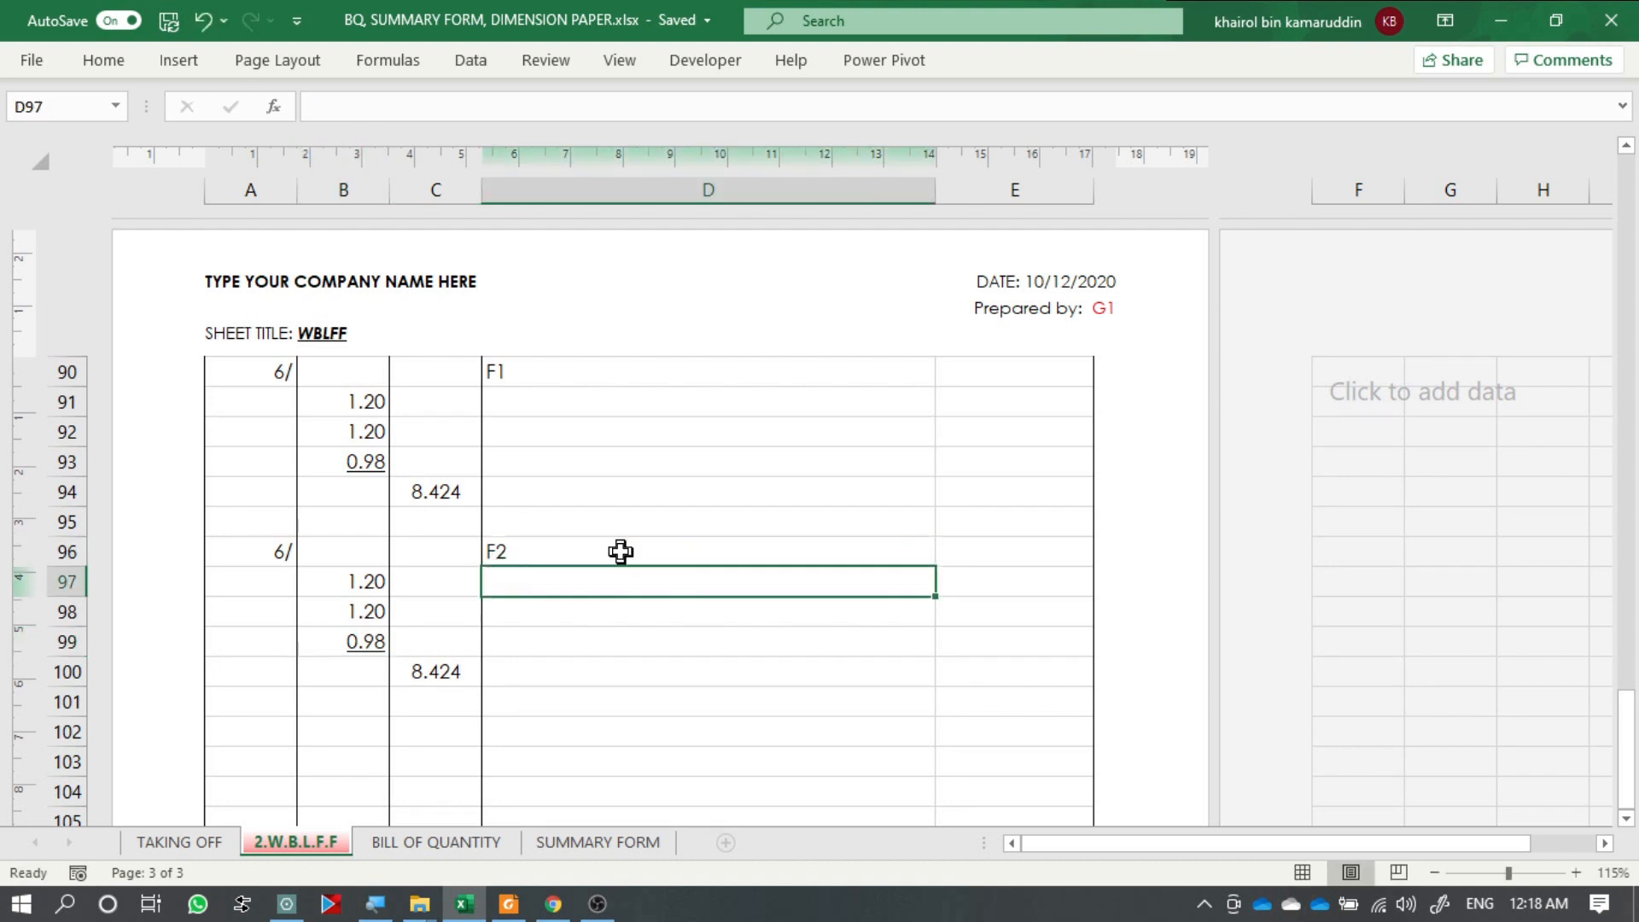
{"action": "left_click", "coordinate": [275, 549]}
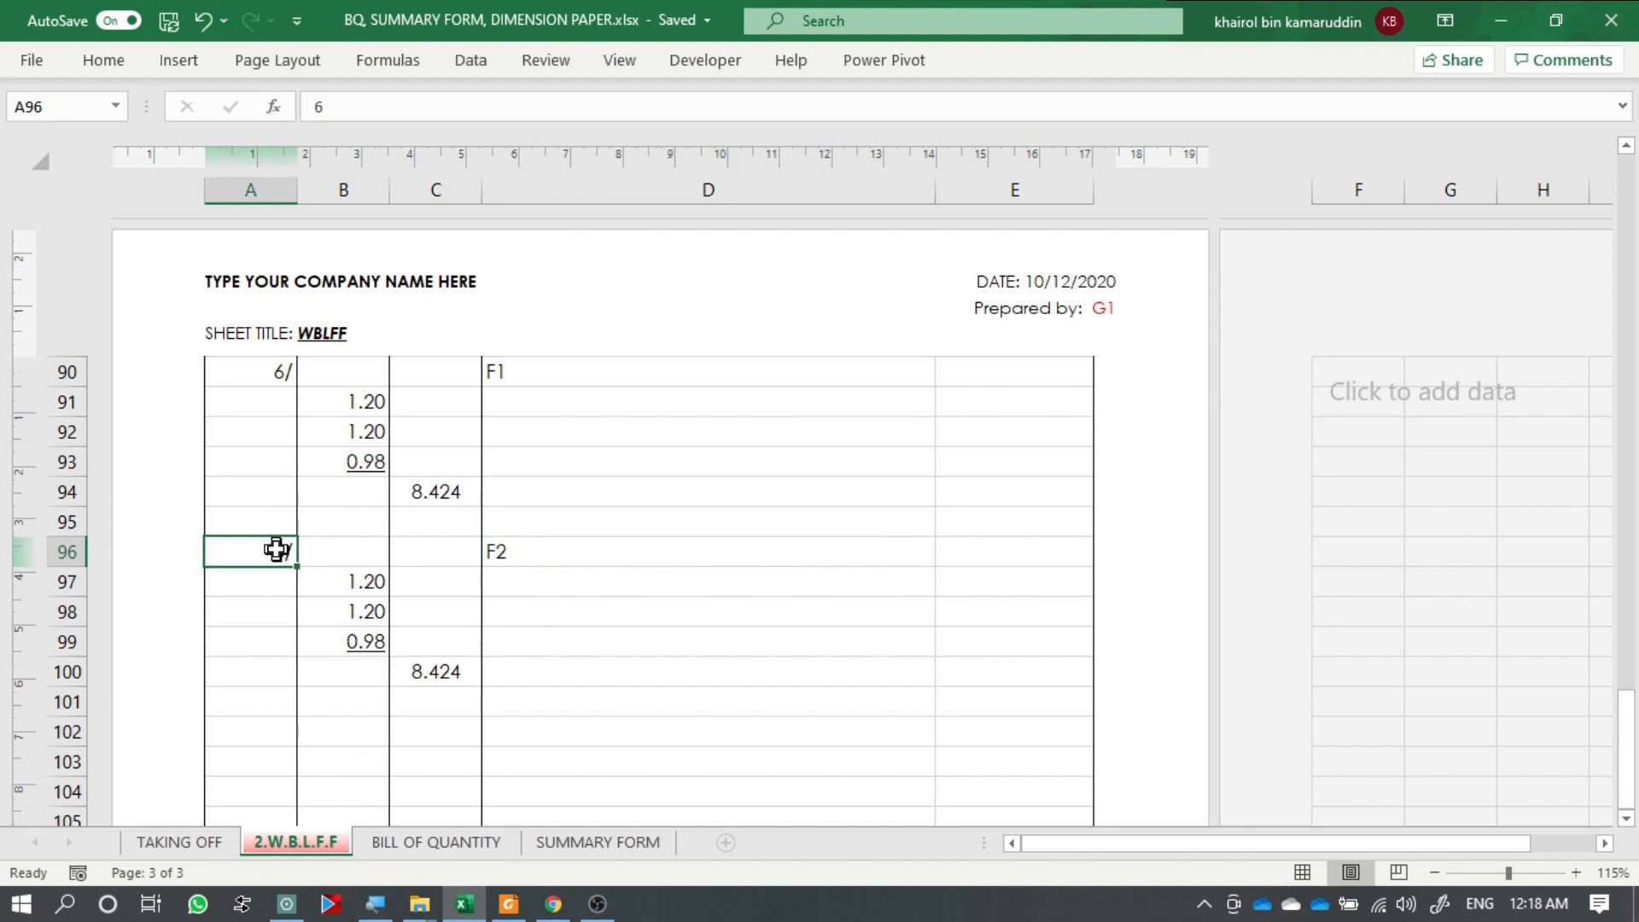
{"action": "type", "text": "2"}
{"action": "key", "text": "Tab"}
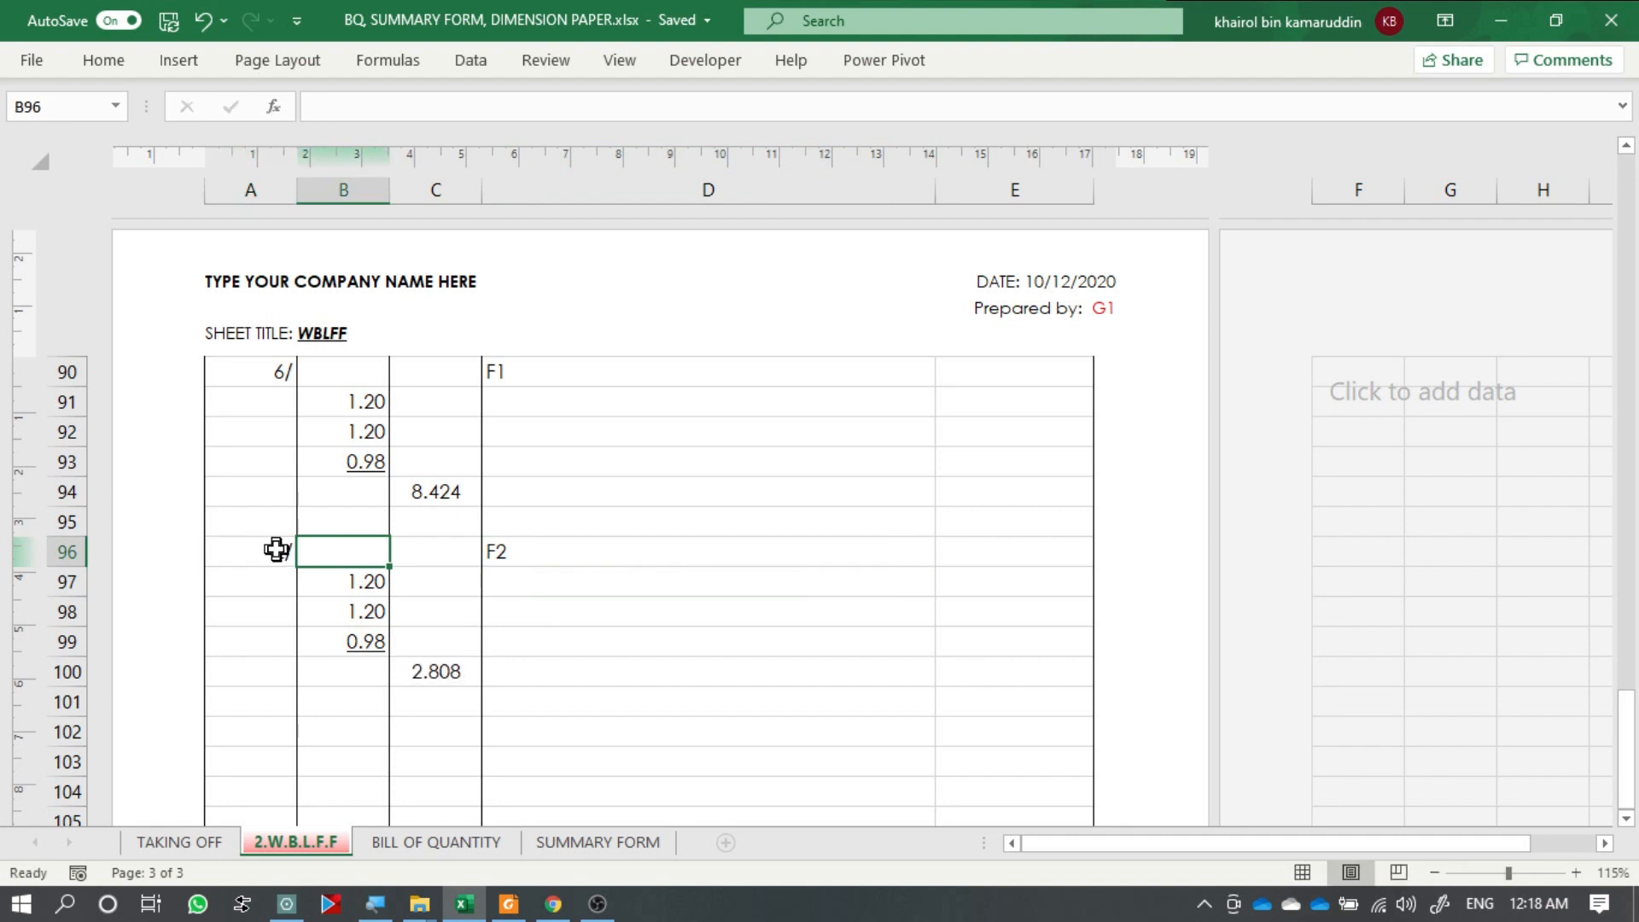
Look up F2's size in the footing schedule drawing and enter 1.25 for both plan dimensions in B97 and B98.
{"action": "left_click", "coordinate": [365, 585]}
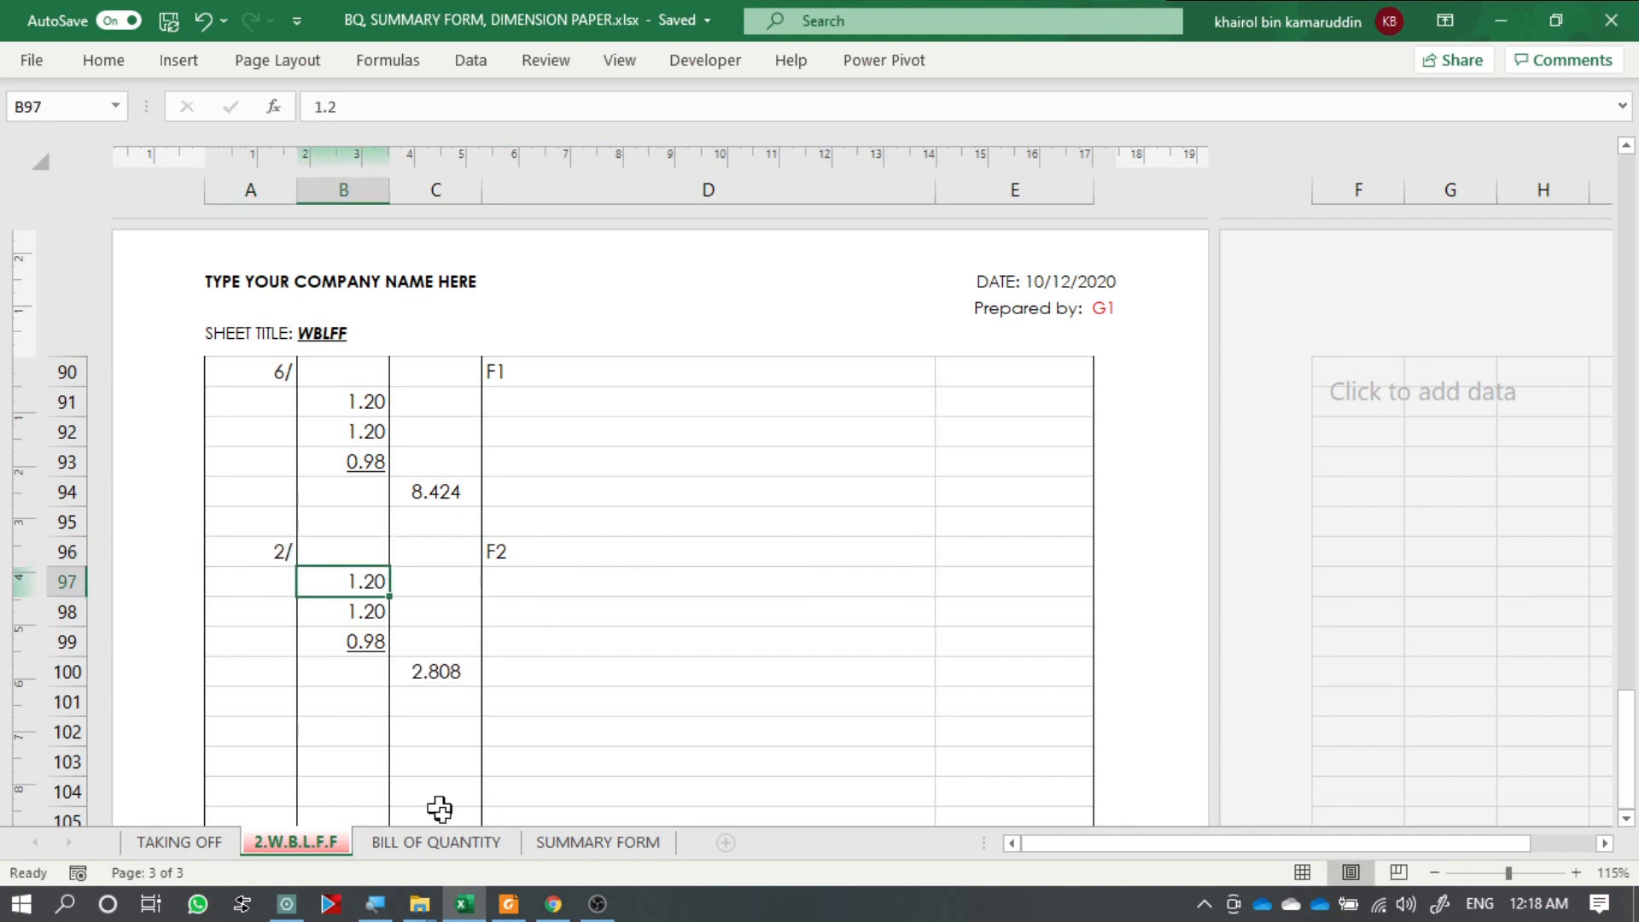
{"action": "left_click", "coordinate": [287, 903]}
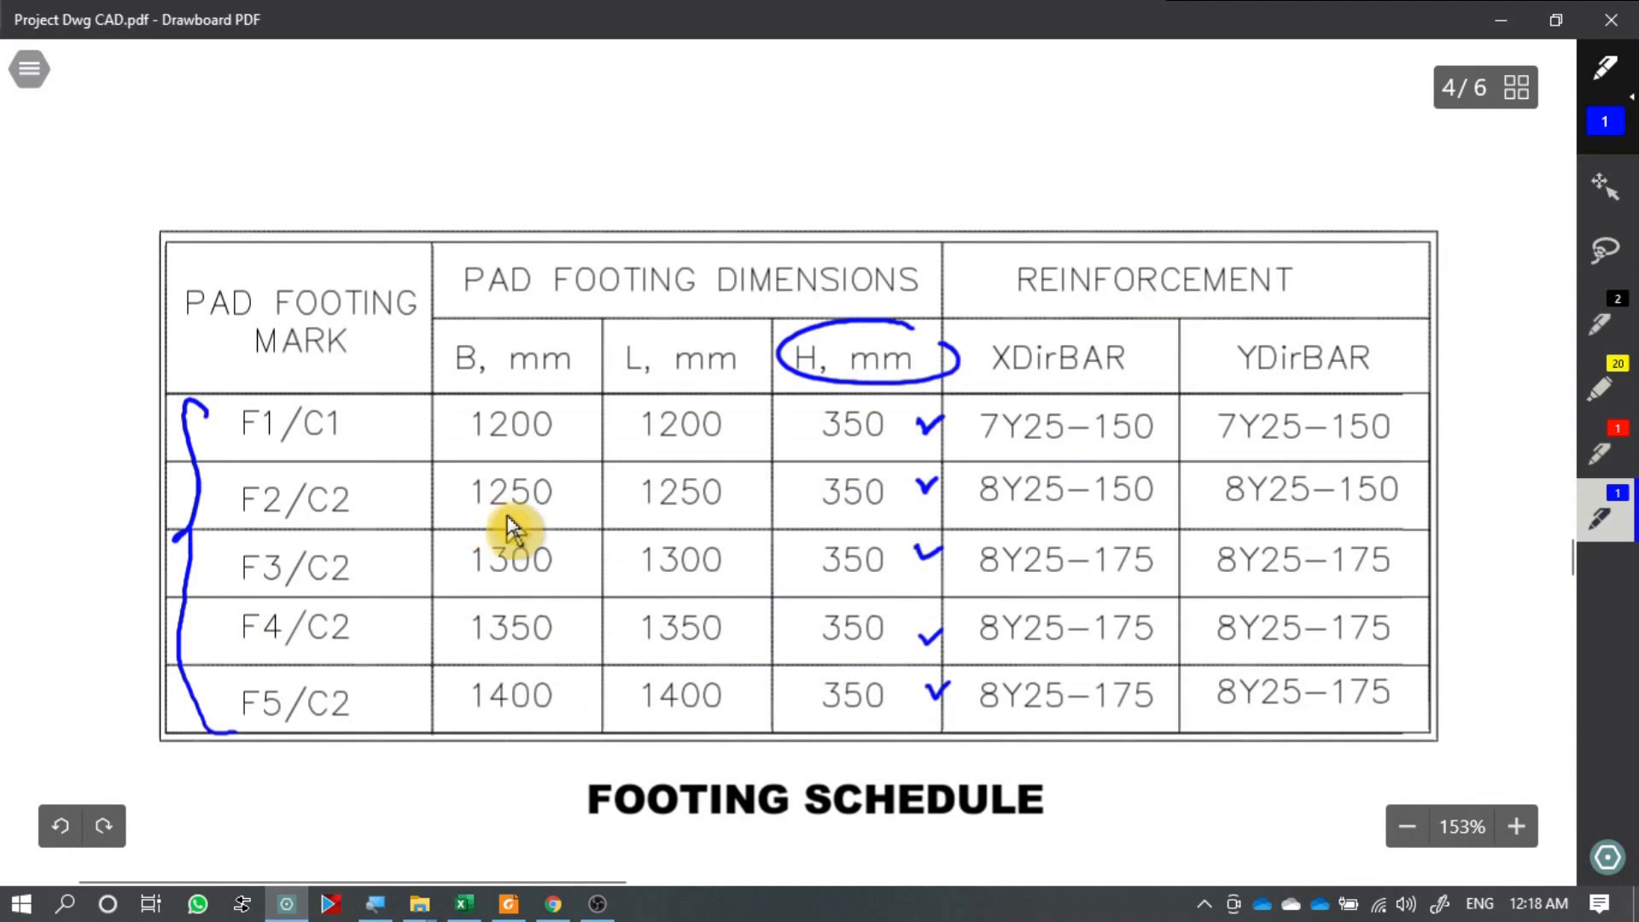
{"action": "key", "text": "alt+Tab"}
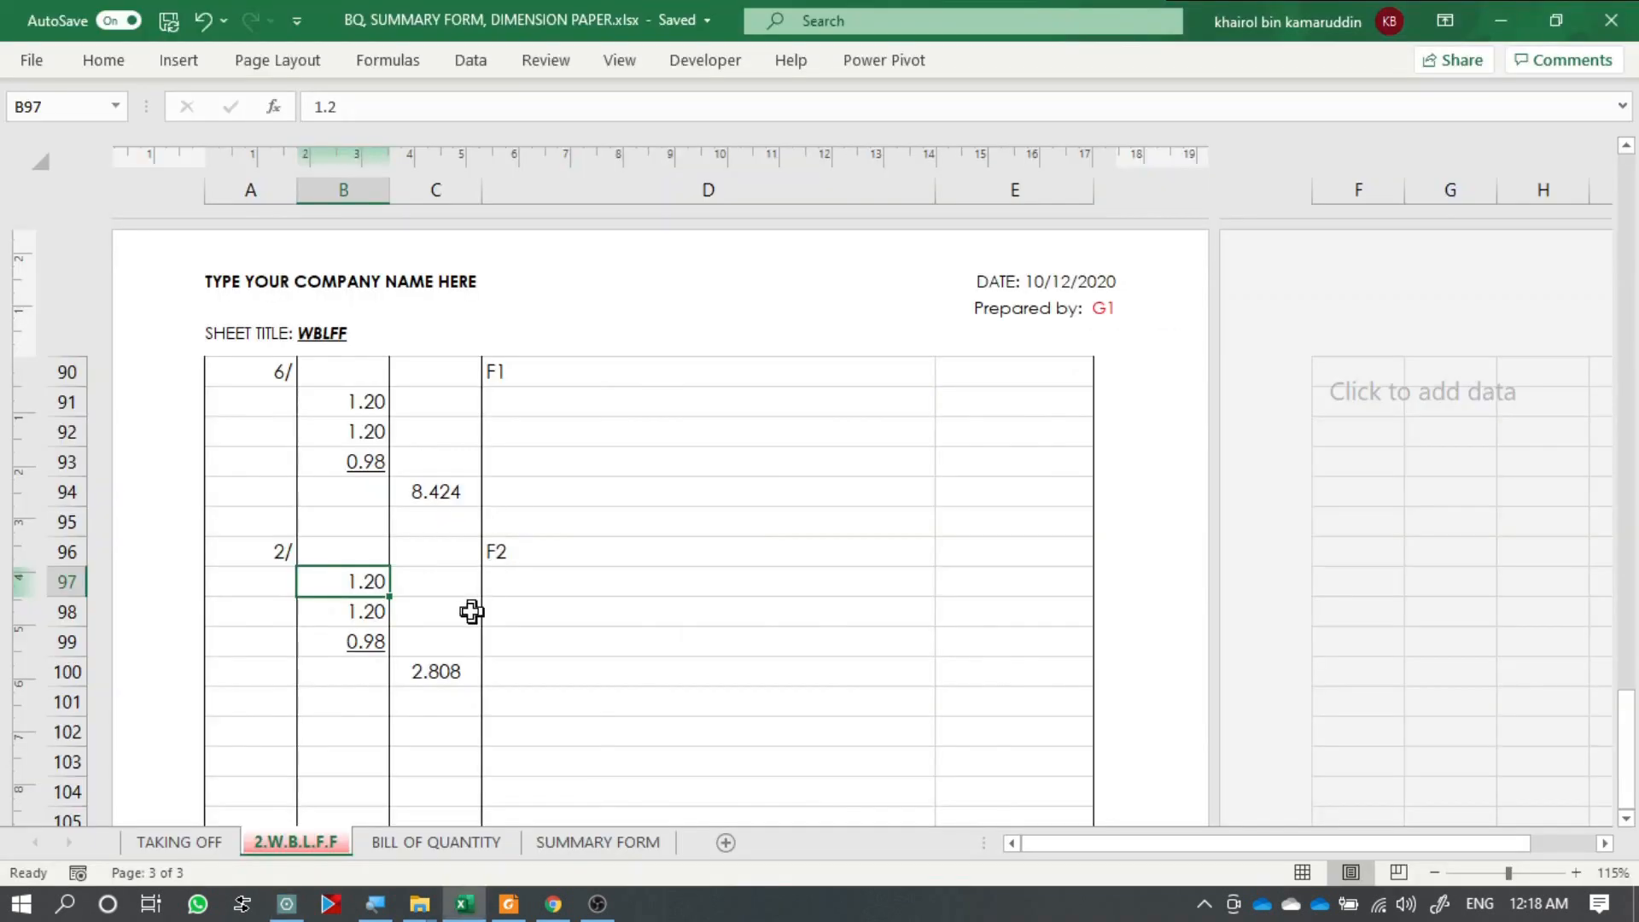
{"action": "type", "text": "1"}
{"action": "key", "text": "Return"}
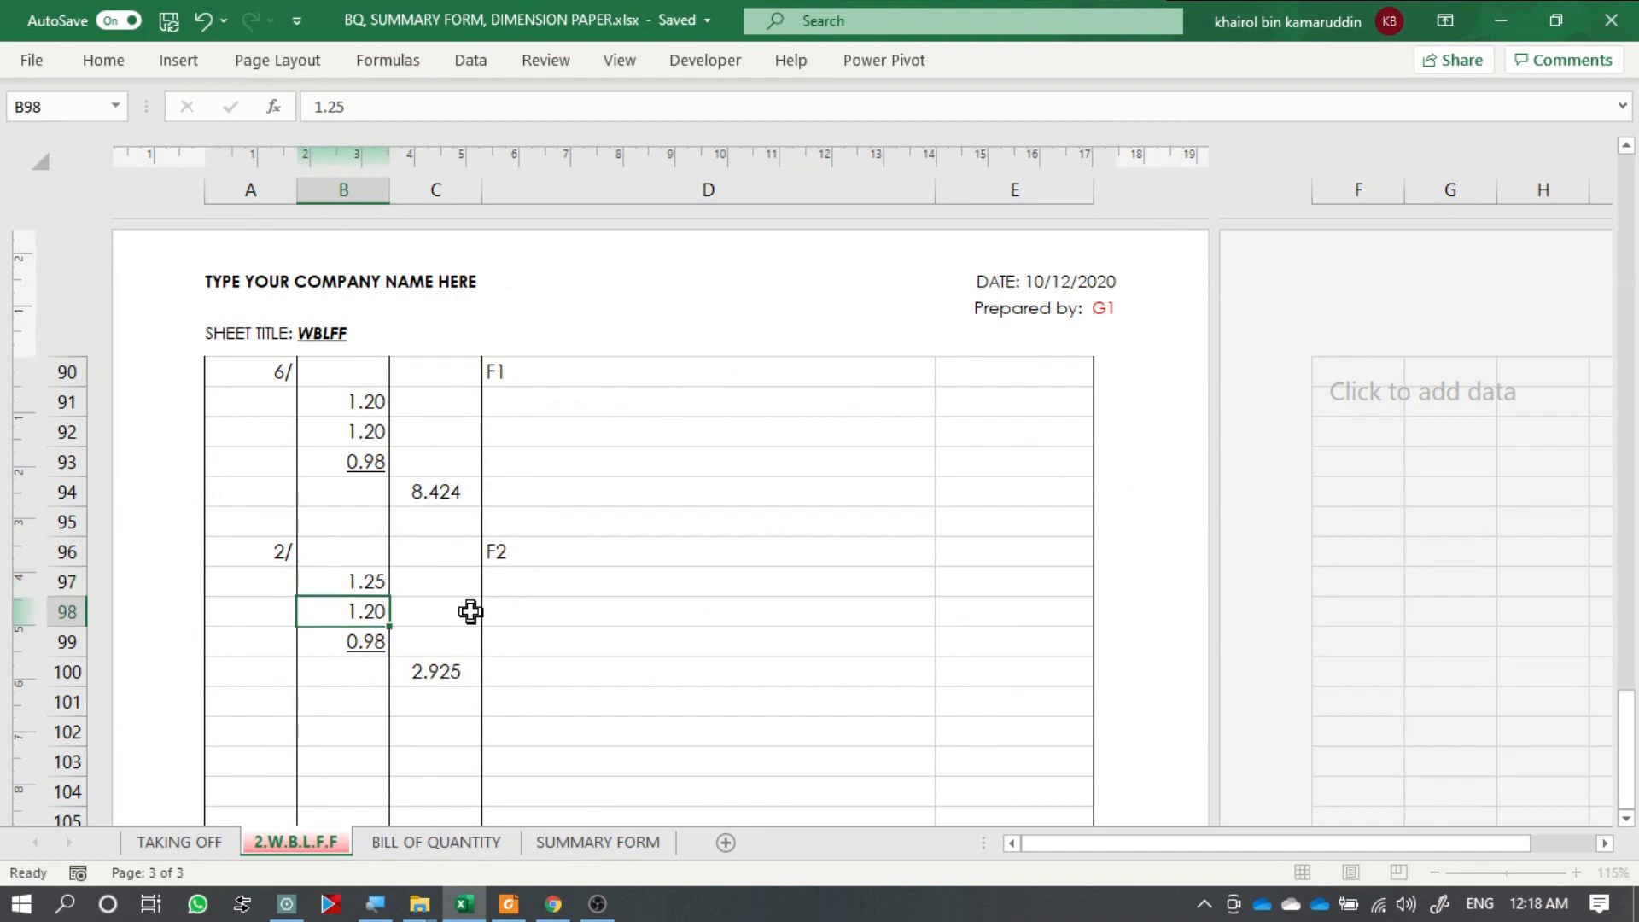
{"action": "type", "text": "1.25"}
{"action": "key", "text": "Return"}
Reduce the F2 volume in C100 to two decimal places.
{"action": "left_click", "coordinate": [468, 673]}
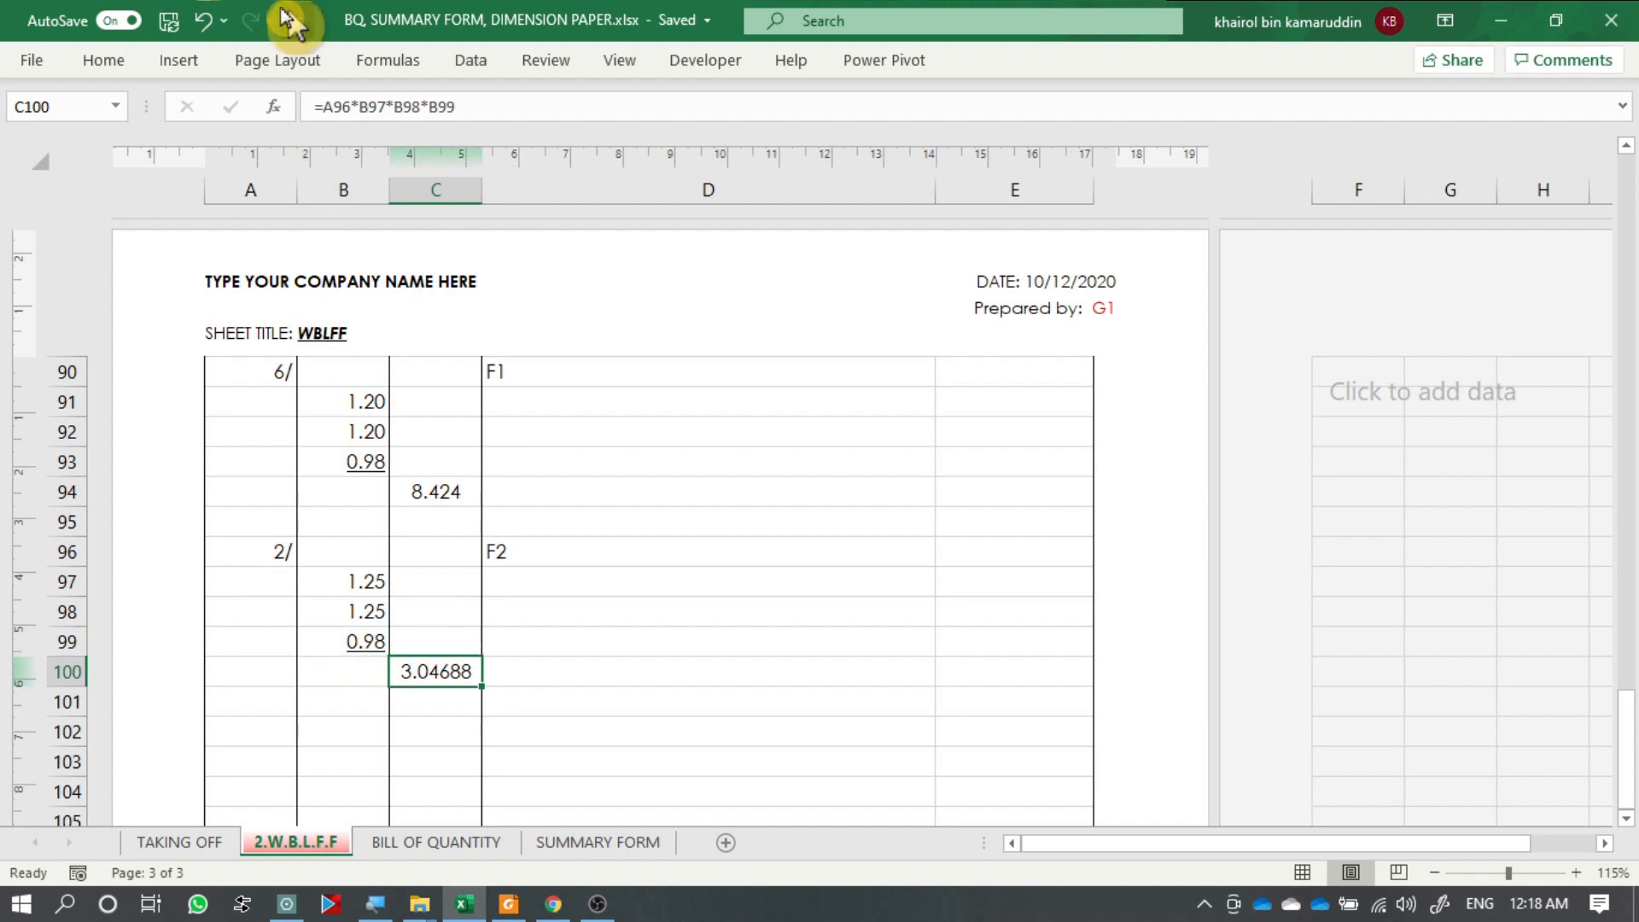
{"action": "left_click", "coordinate": [116, 61]}
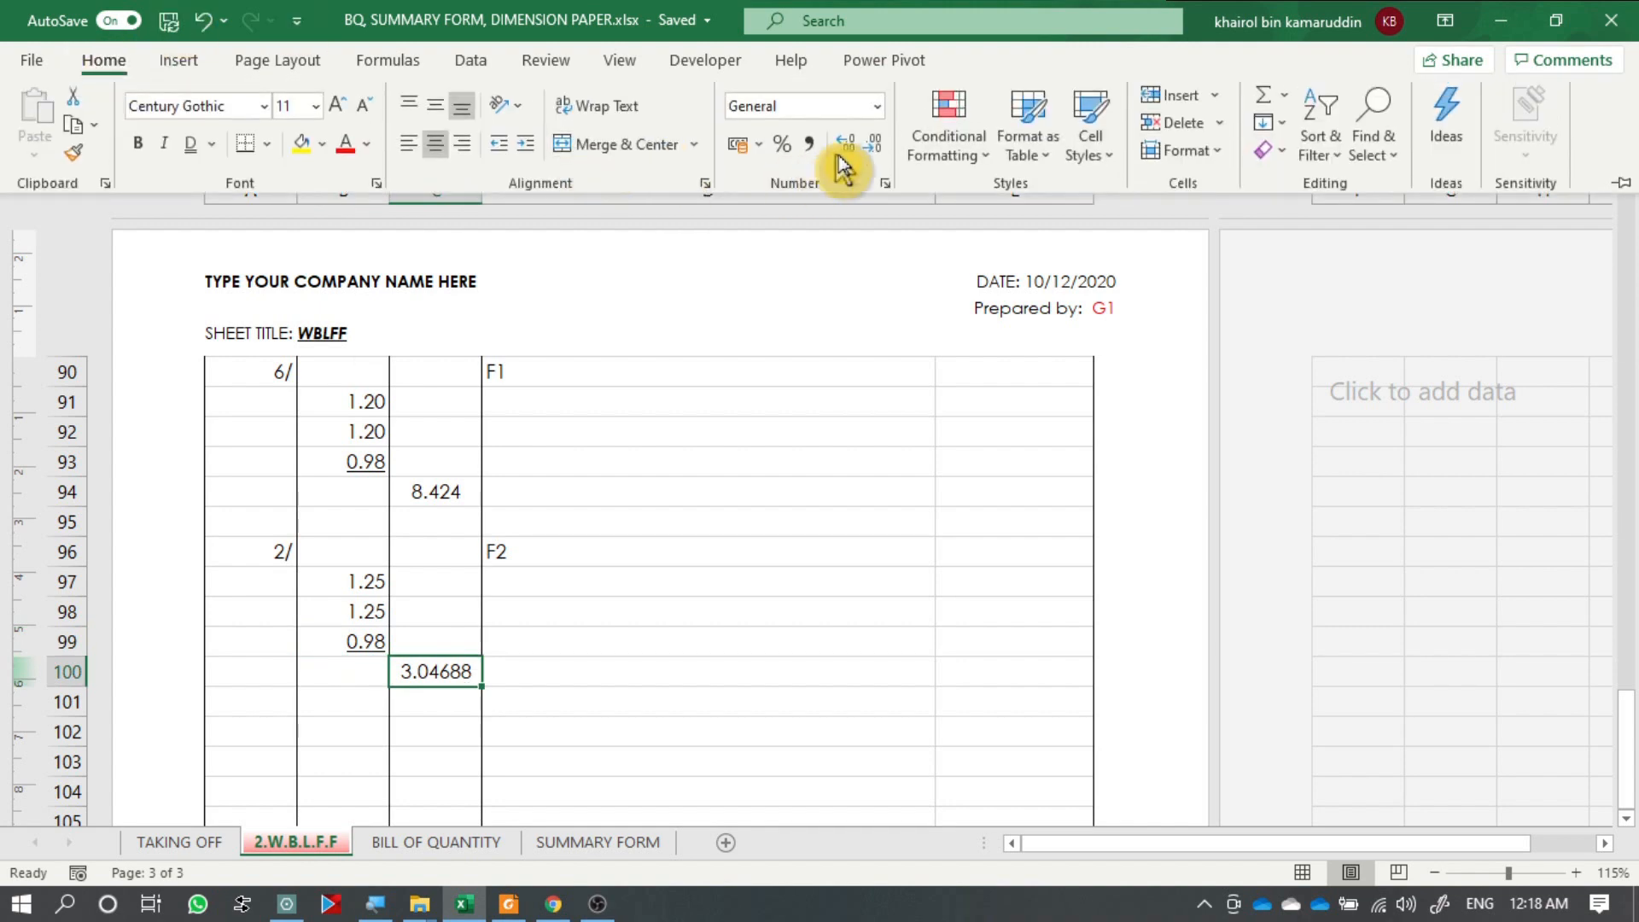
{"action": "left_click", "coordinate": [875, 152]}
{"action": "left_click", "coordinate": [875, 152]}
{"action": "left_click", "coordinate": [875, 152]}
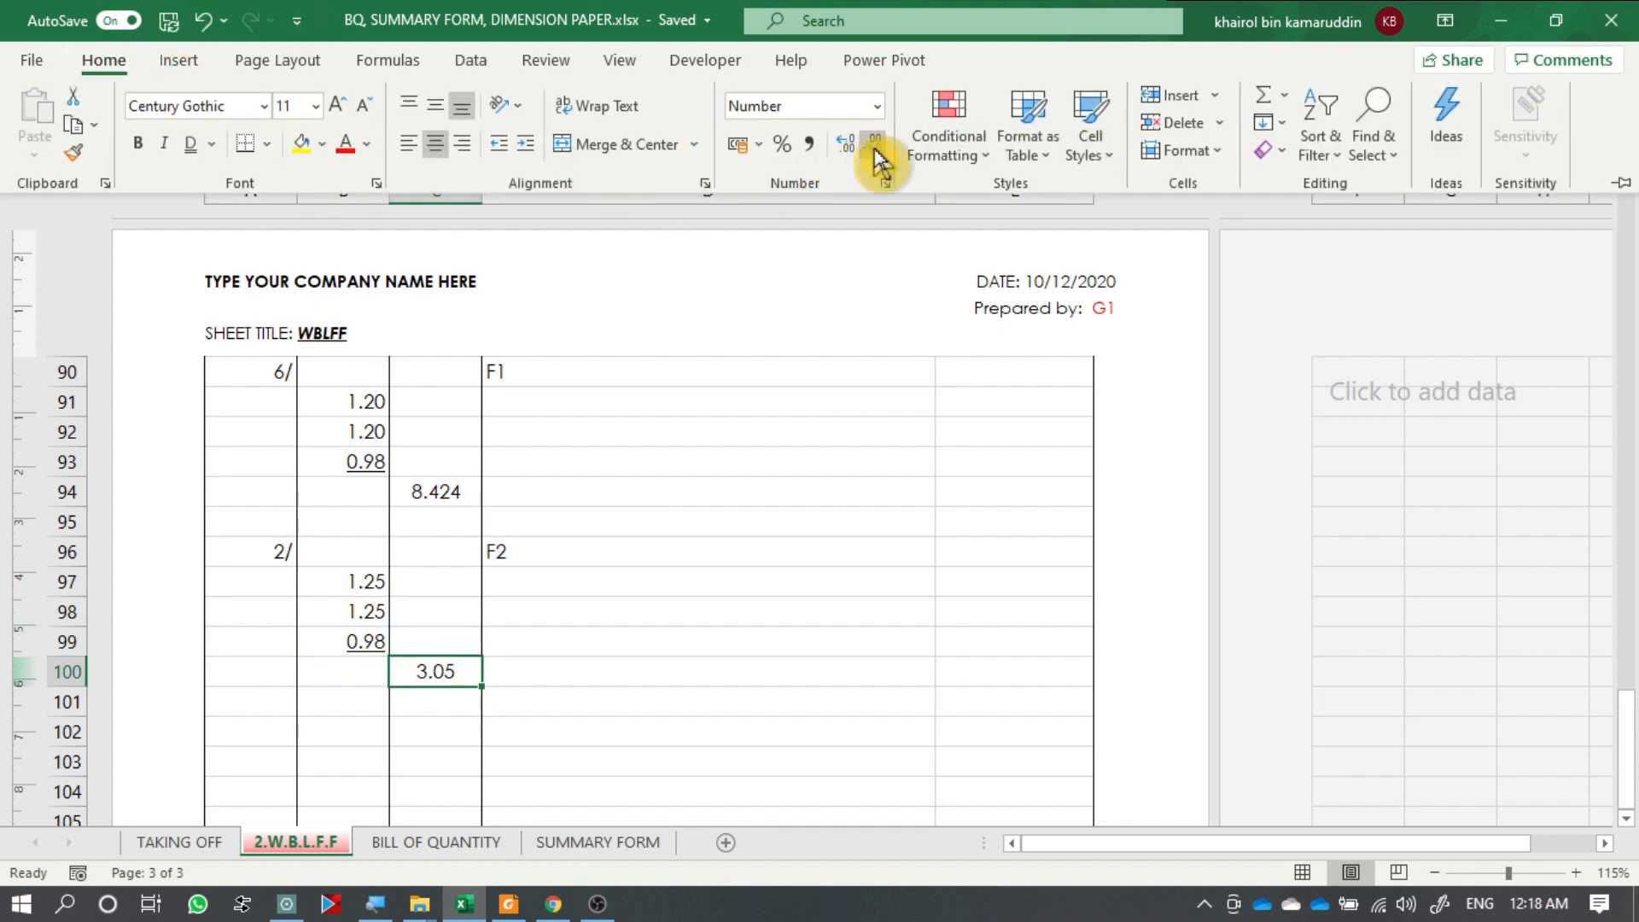
{"action": "left_click", "coordinate": [554, 688]}
{"action": "left_click", "coordinate": [574, 649]}
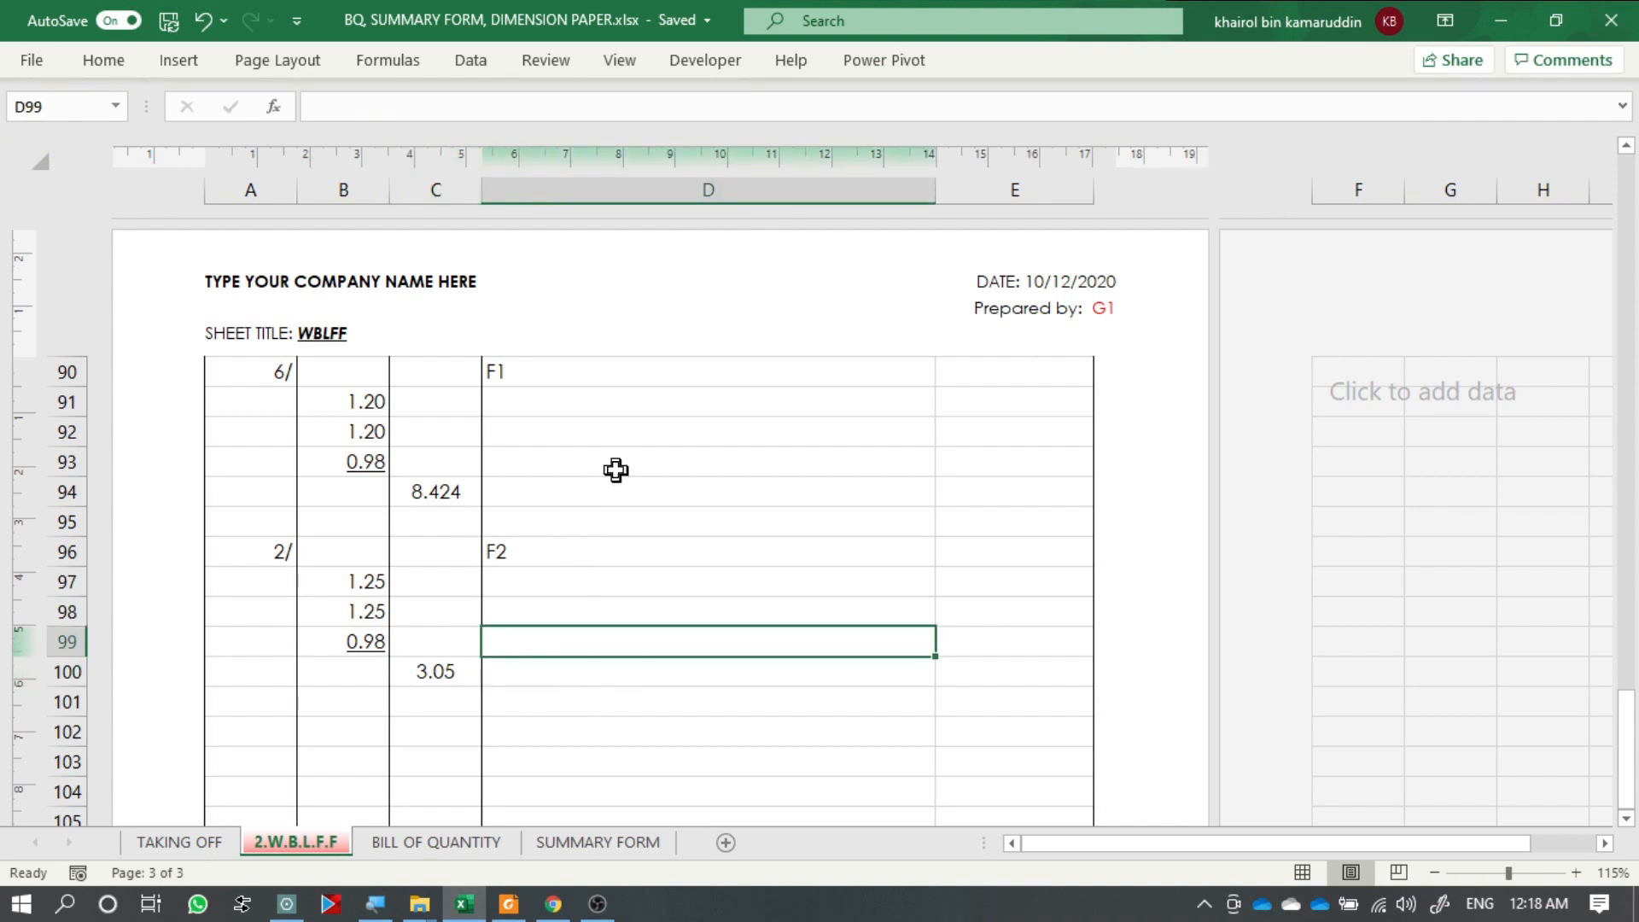
Duplicate the F2 block A96:D100 into A102:D106 and relabel D102 as F3.
{"action": "scroll", "coordinate": [615, 469], "scroll_direction": "down", "scroll_amount": 3}
{"action": "left_click_drag", "start_coordinate": [265, 322], "coordinate": [636, 633]}
{"action": "double_click", "coordinate": [578, 509]}
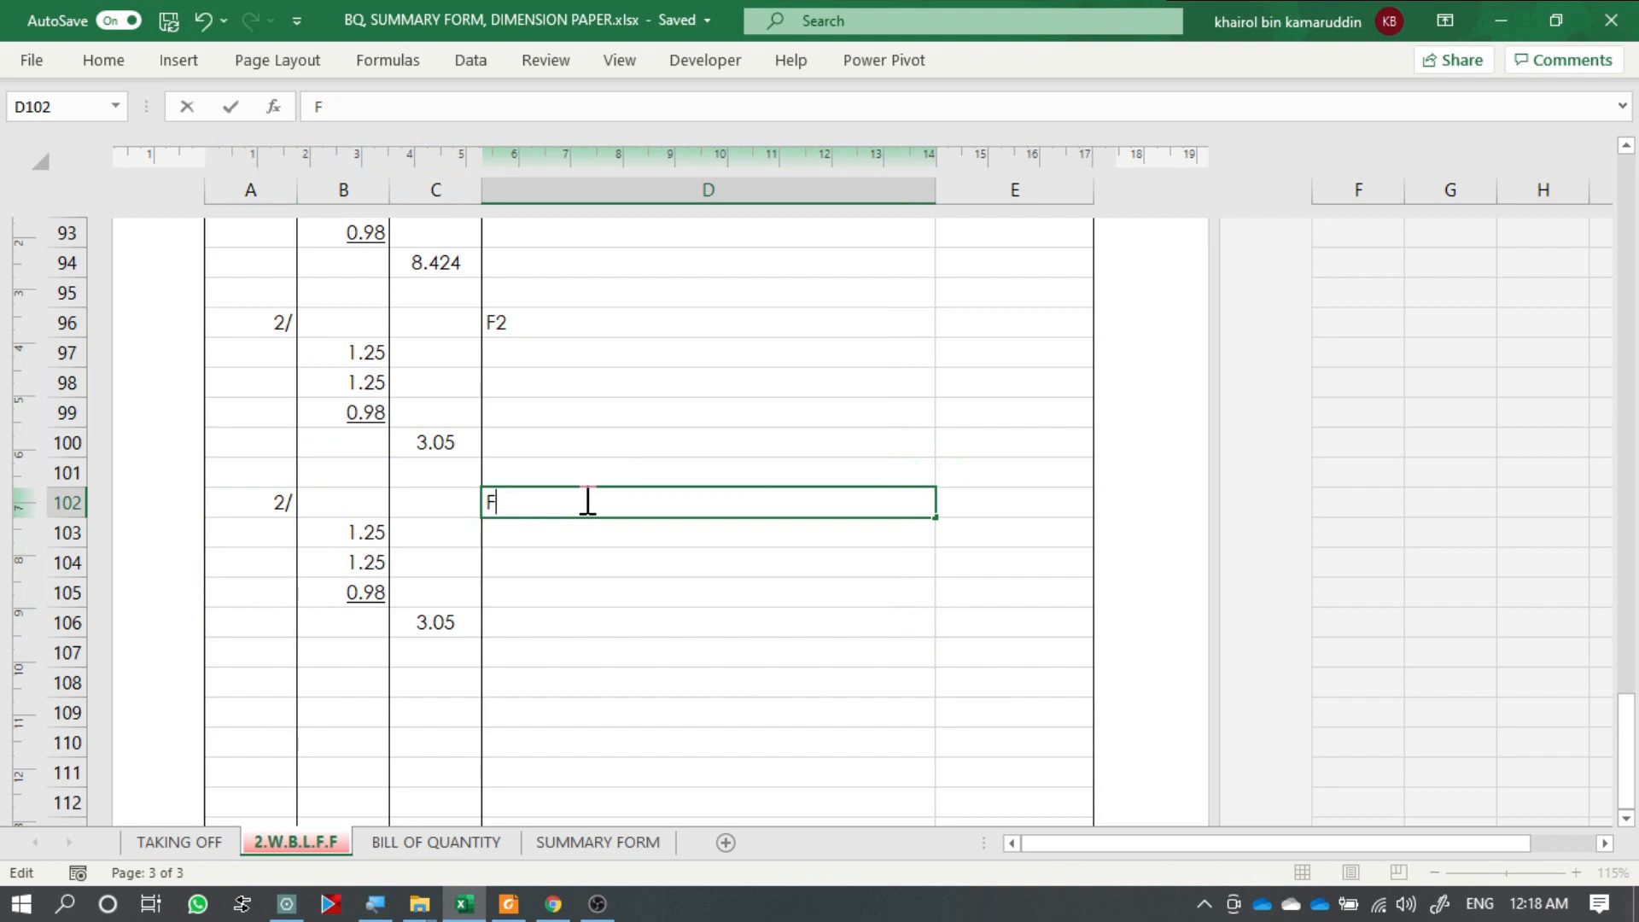
Colour the figures of the F3 block in A102:C106 red.
{"action": "left_click_drag", "start_coordinate": [253, 499], "coordinate": [439, 633]}
{"action": "left_click", "coordinate": [107, 62]}
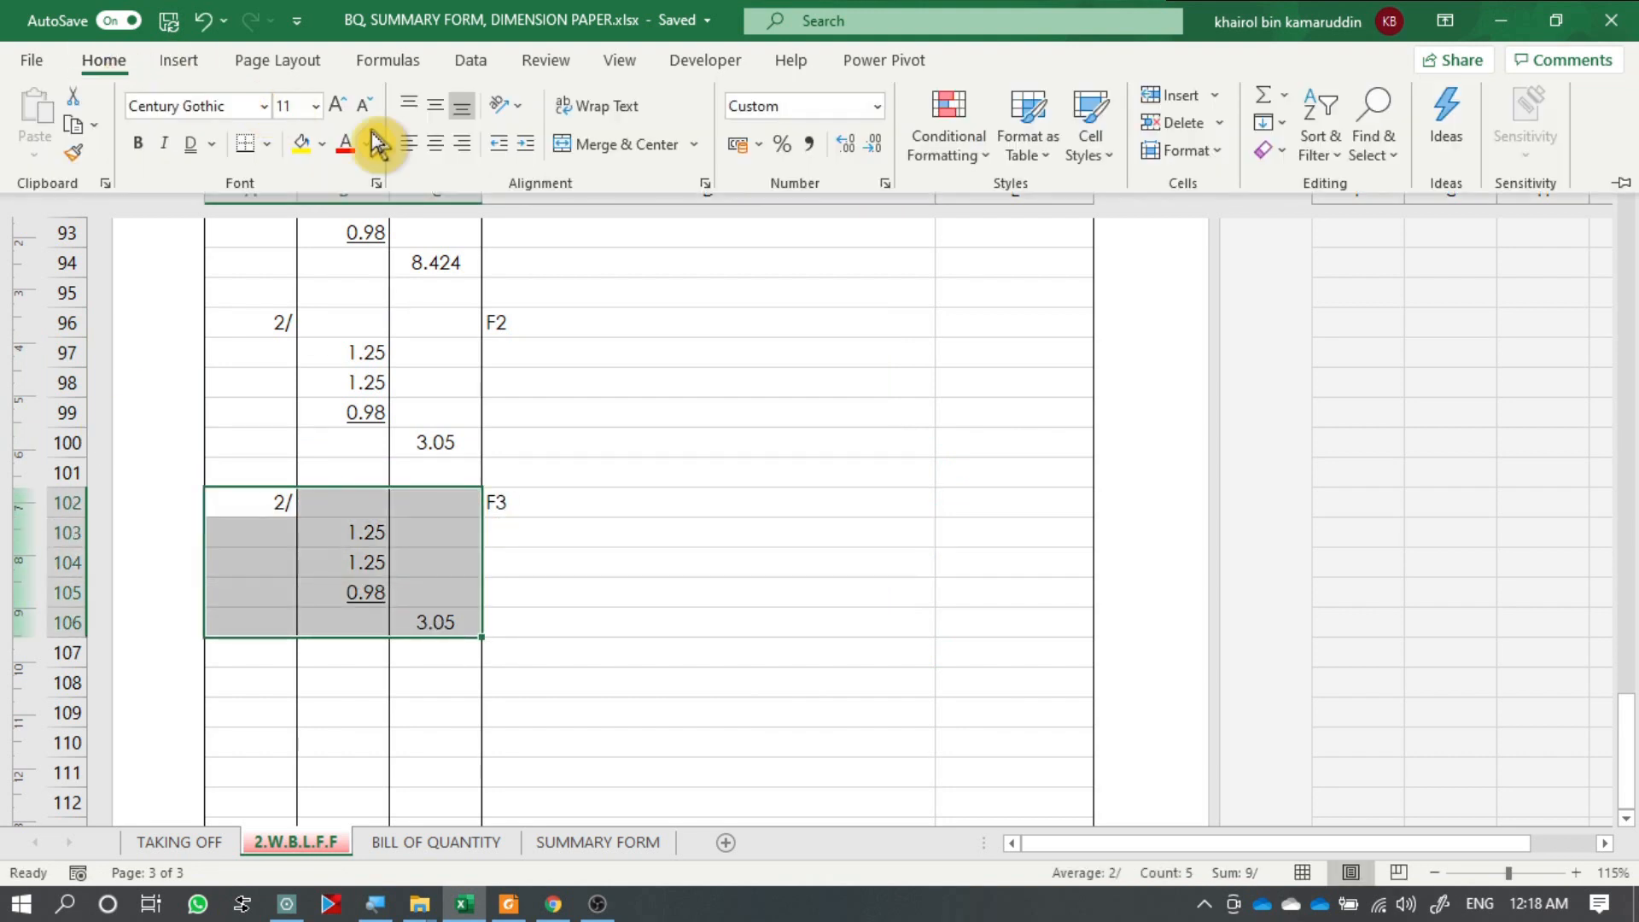
{"action": "left_click", "coordinate": [337, 158]}
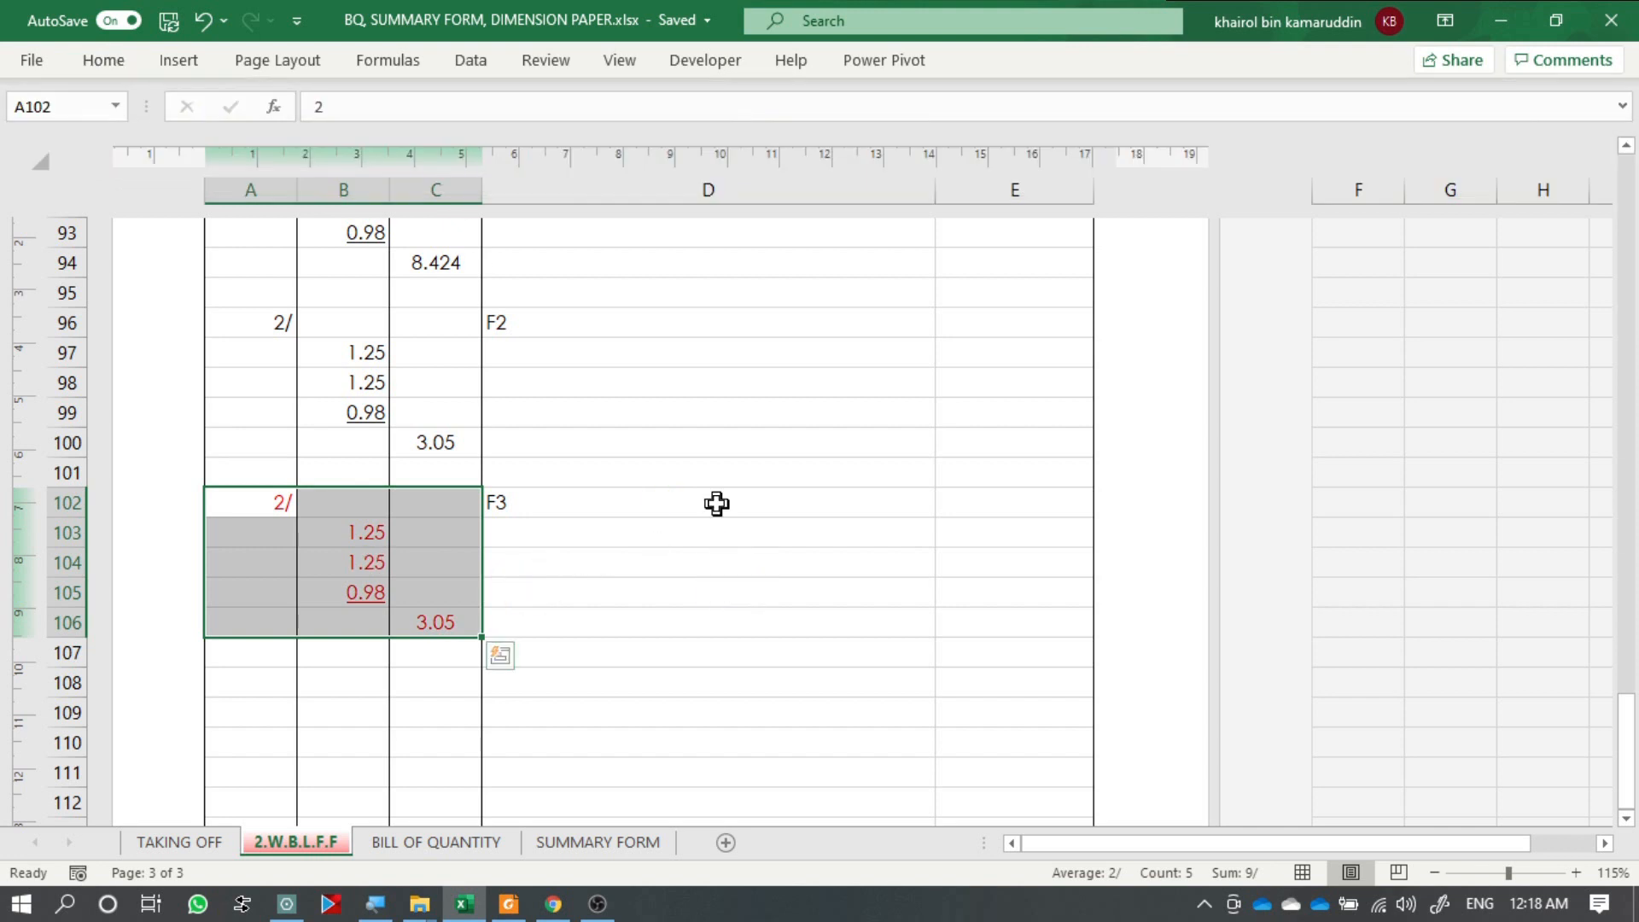
{"action": "left_click", "coordinate": [658, 506]}
{"action": "left_click_drag", "start_coordinate": [281, 504], "coordinate": [420, 611]}
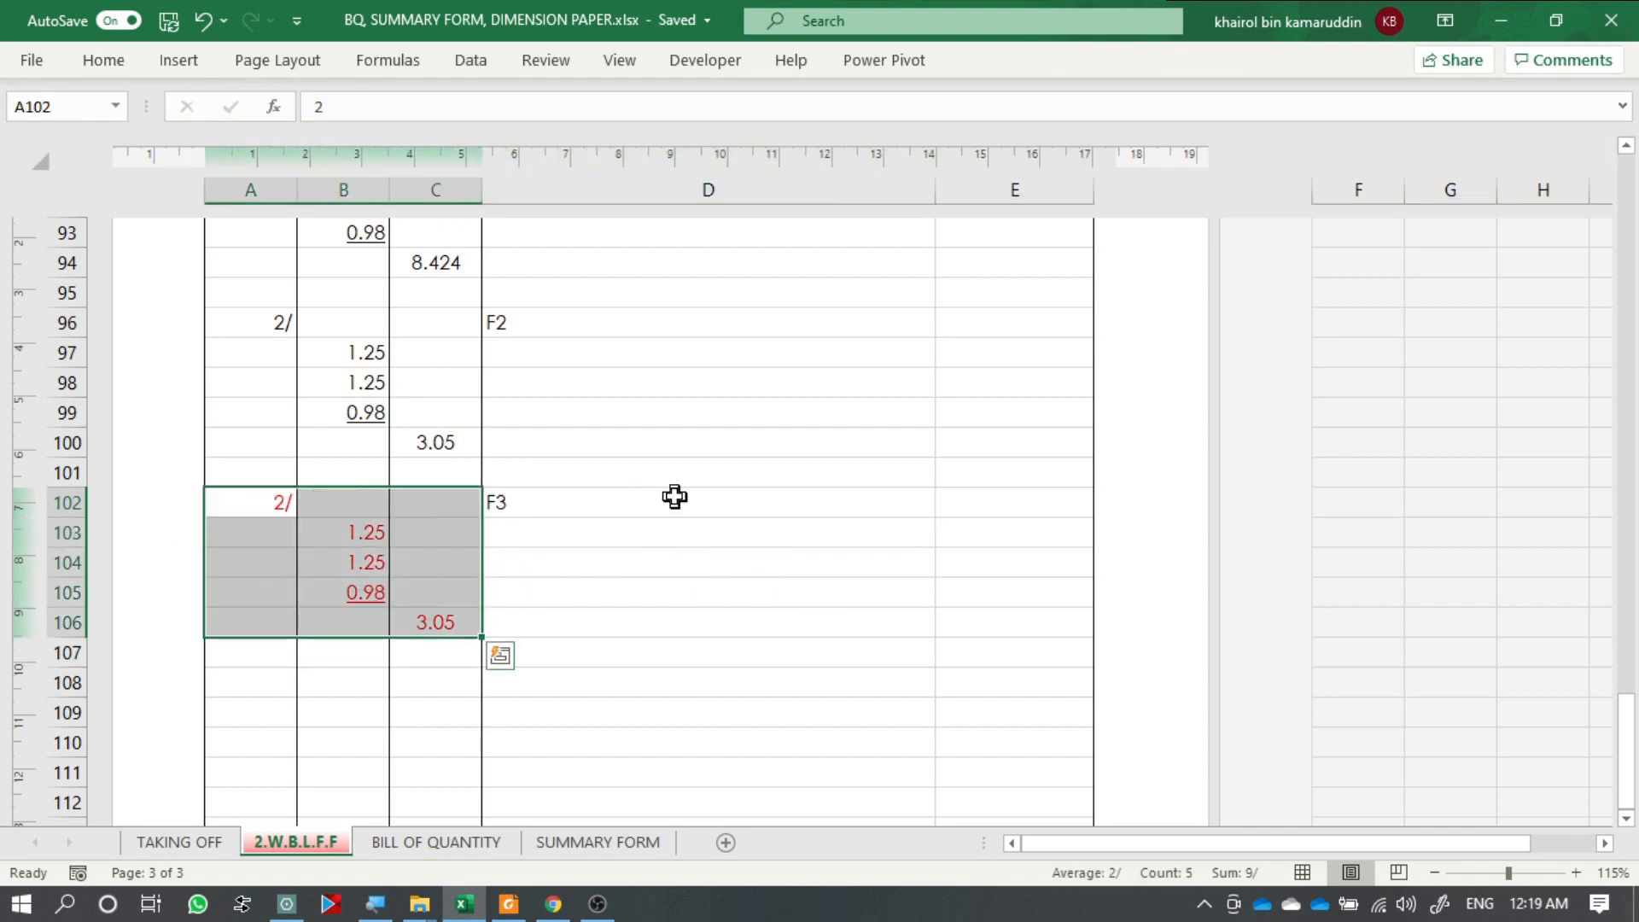
{"action": "left_click", "coordinate": [633, 504]}
Duplicate the F3 block A102:D106 into A108:D112 and relabel D108 as F5.
{"action": "left_click_drag", "start_coordinate": [288, 505], "coordinate": [567, 615]}
{"action": "scroll", "coordinate": [598, 584], "scroll_direction": "down", "scroll_amount": 1}
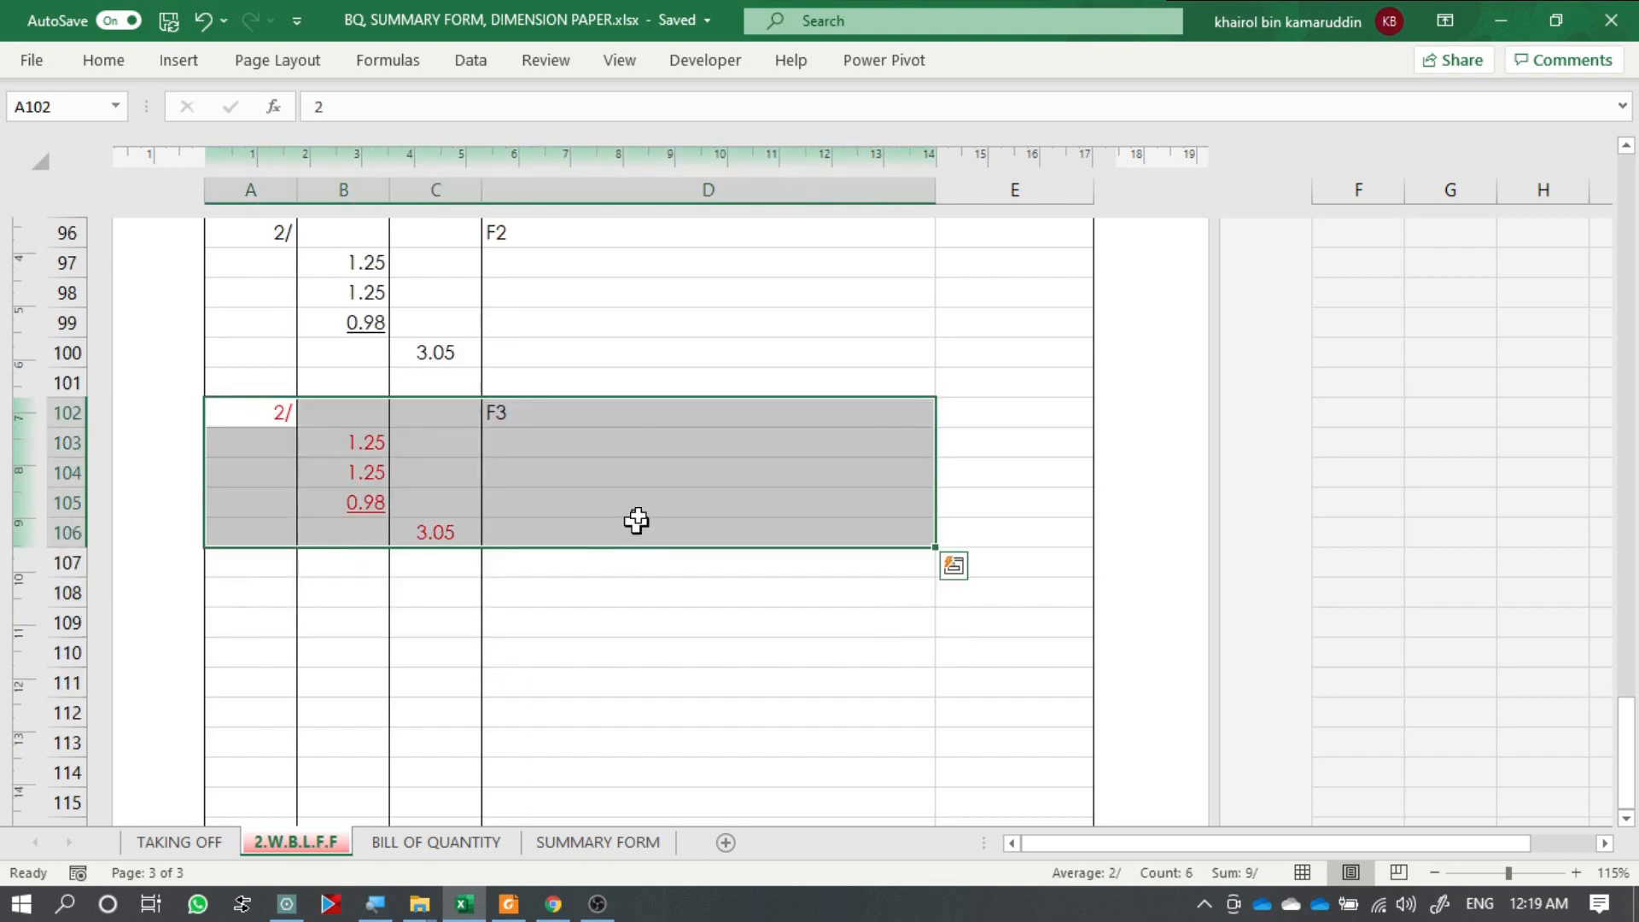
{"action": "left_click_drag", "start_coordinate": [633, 531], "coordinate": [639, 724]}
{"action": "double_click", "coordinate": [604, 592]}
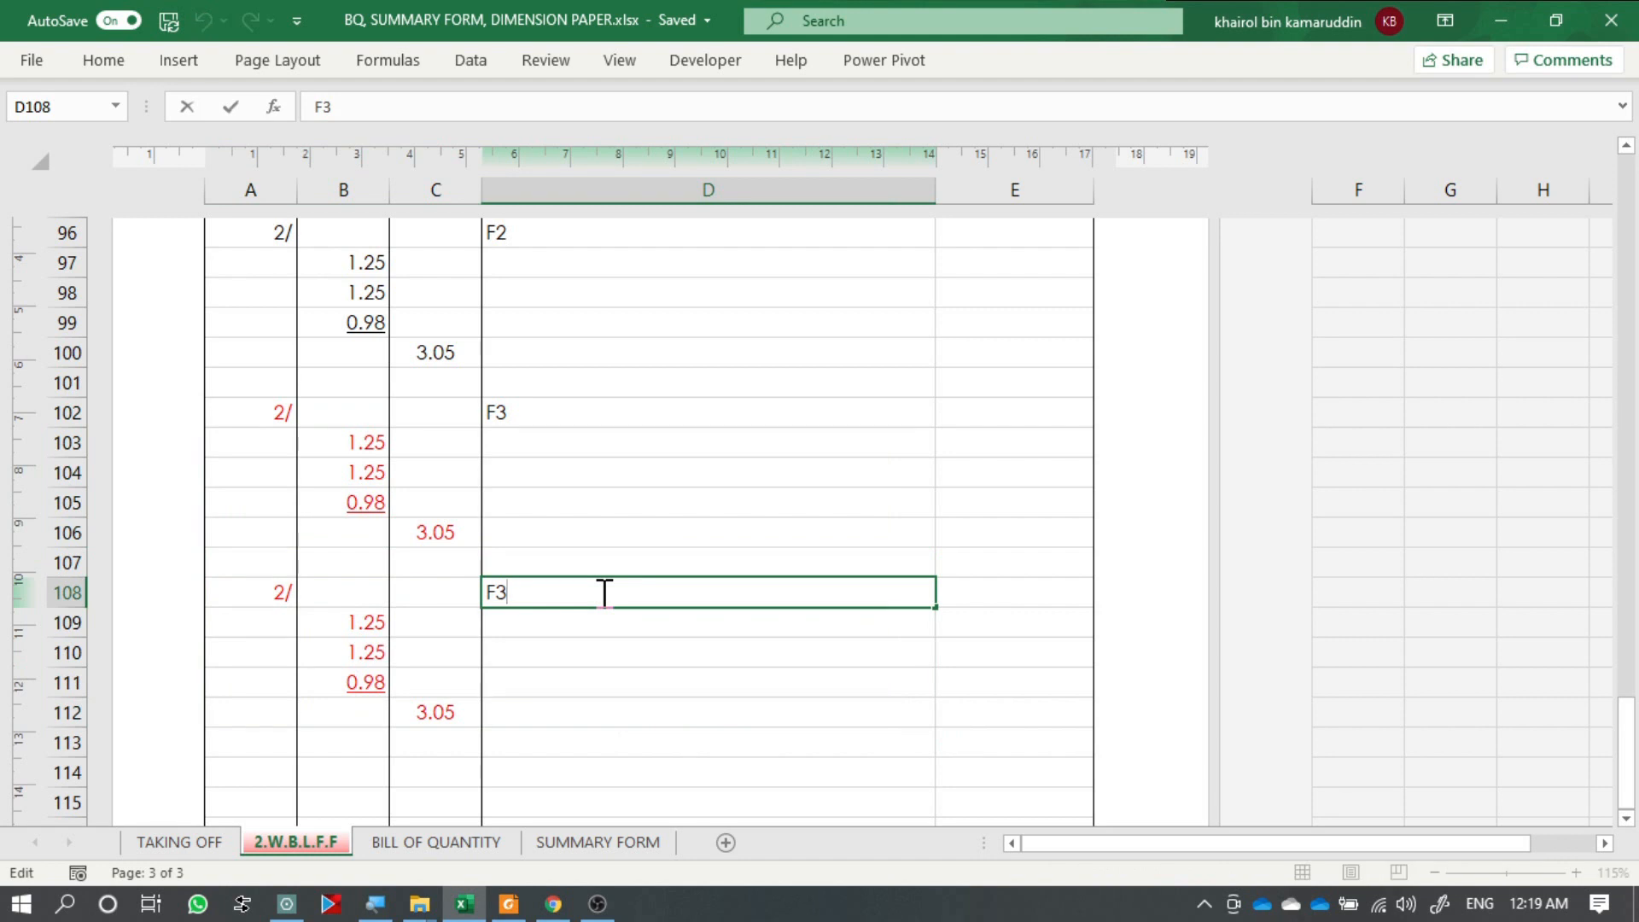
{"action": "type", "text": "5"}
{"action": "key", "text": "Return"}
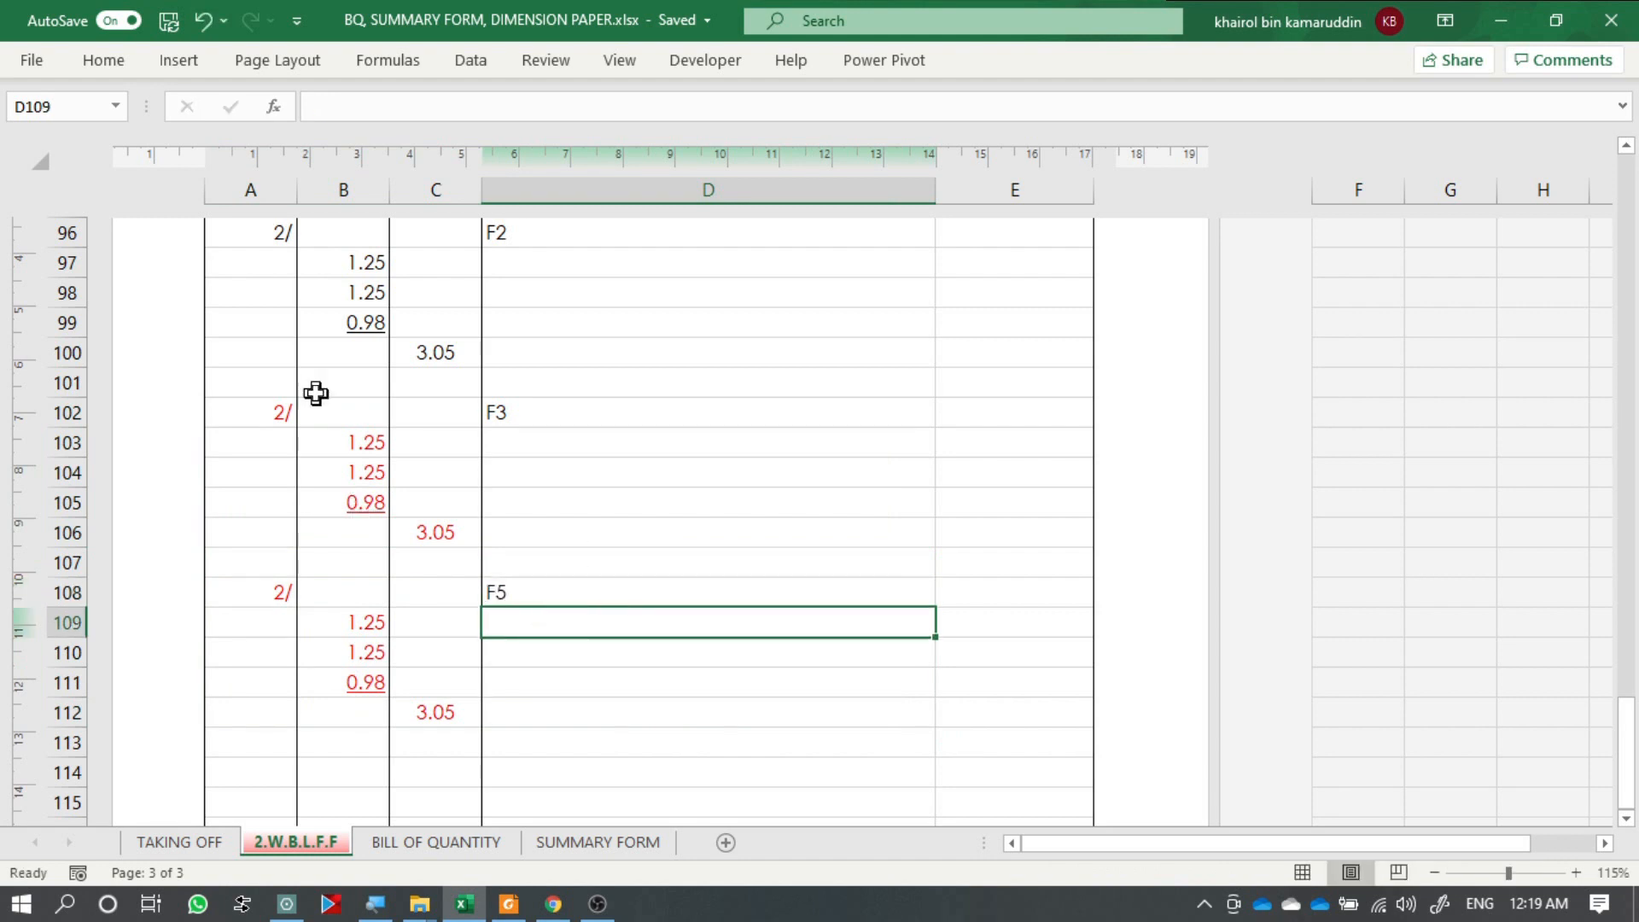
{"action": "left_click_drag", "start_coordinate": [271, 413], "coordinate": [427, 708]}
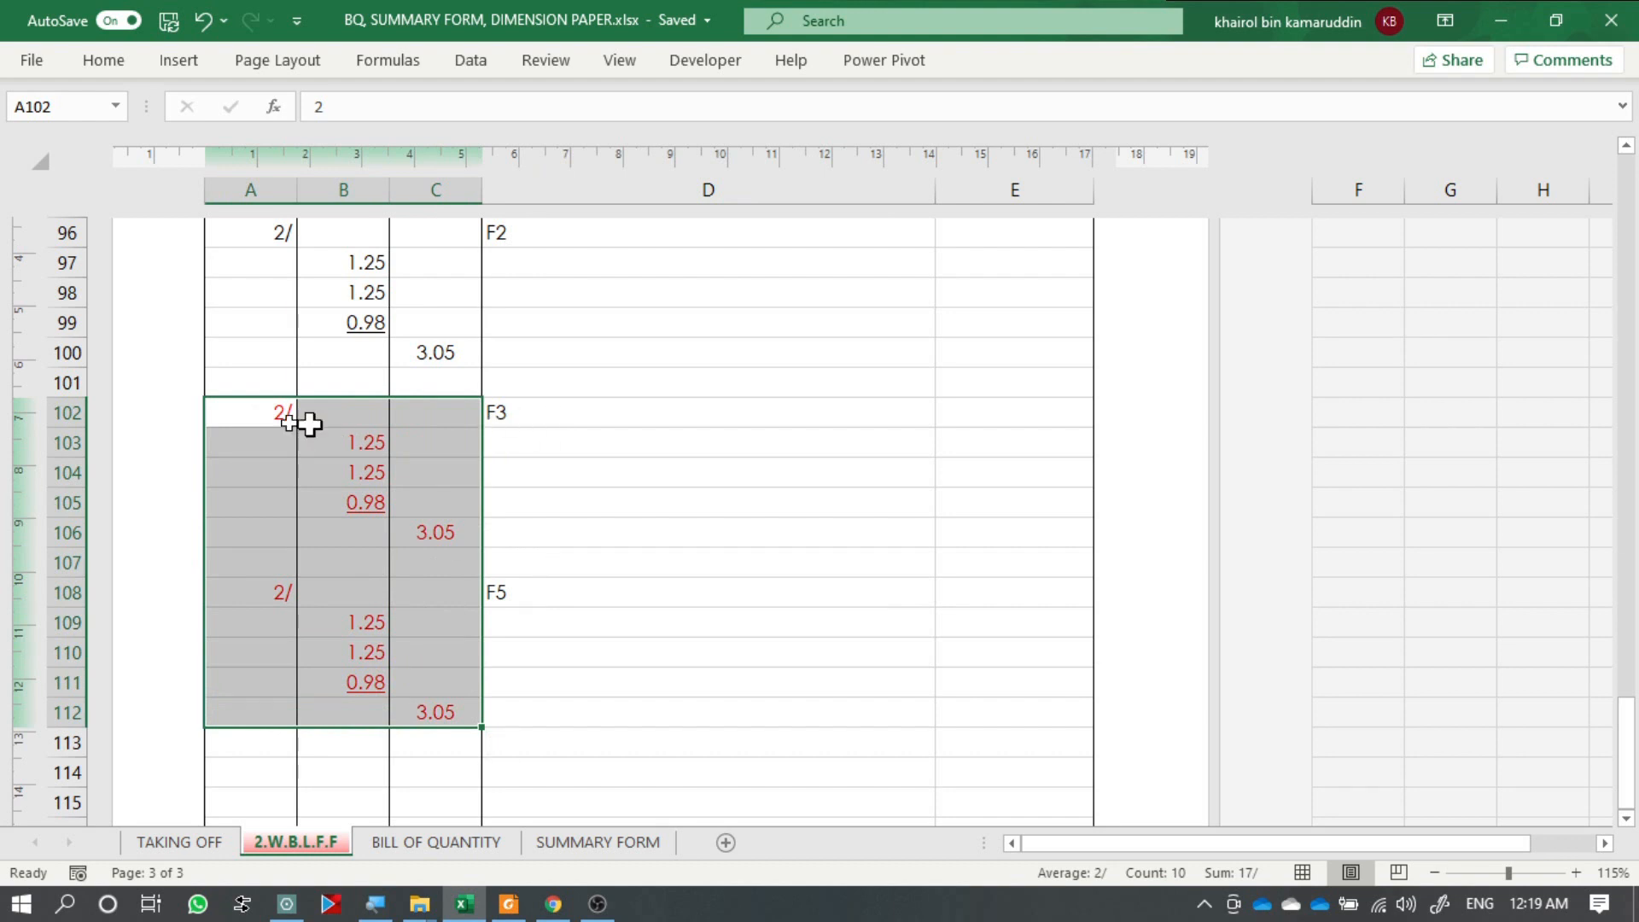
{"action": "left_click", "coordinate": [276, 415]}
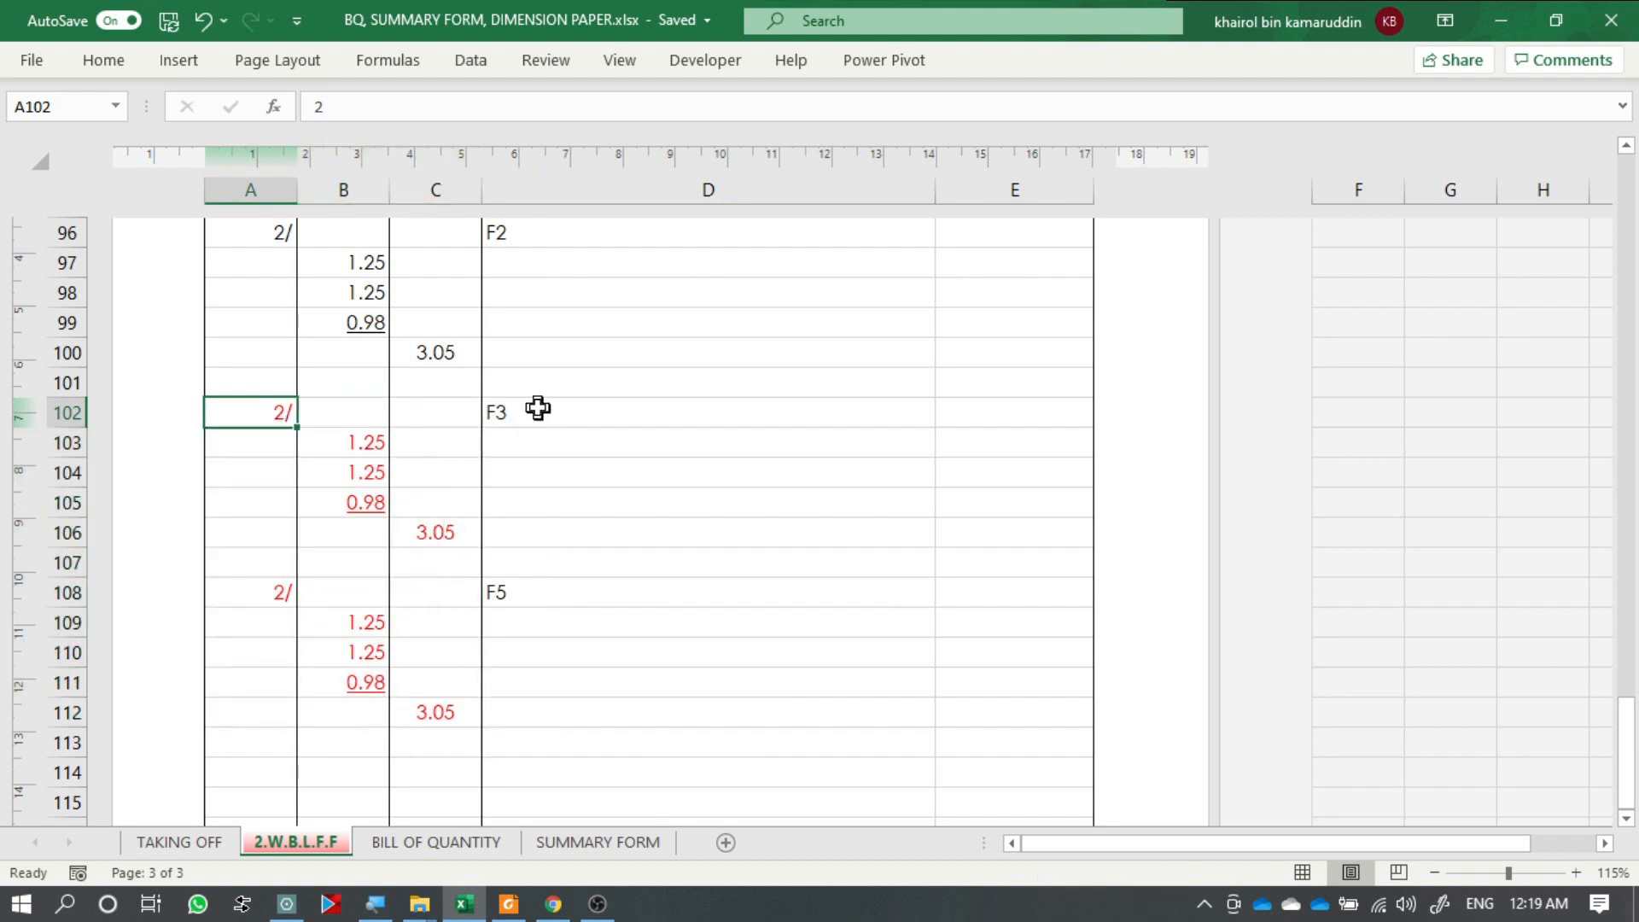
{"action": "left_click", "coordinate": [369, 441]}
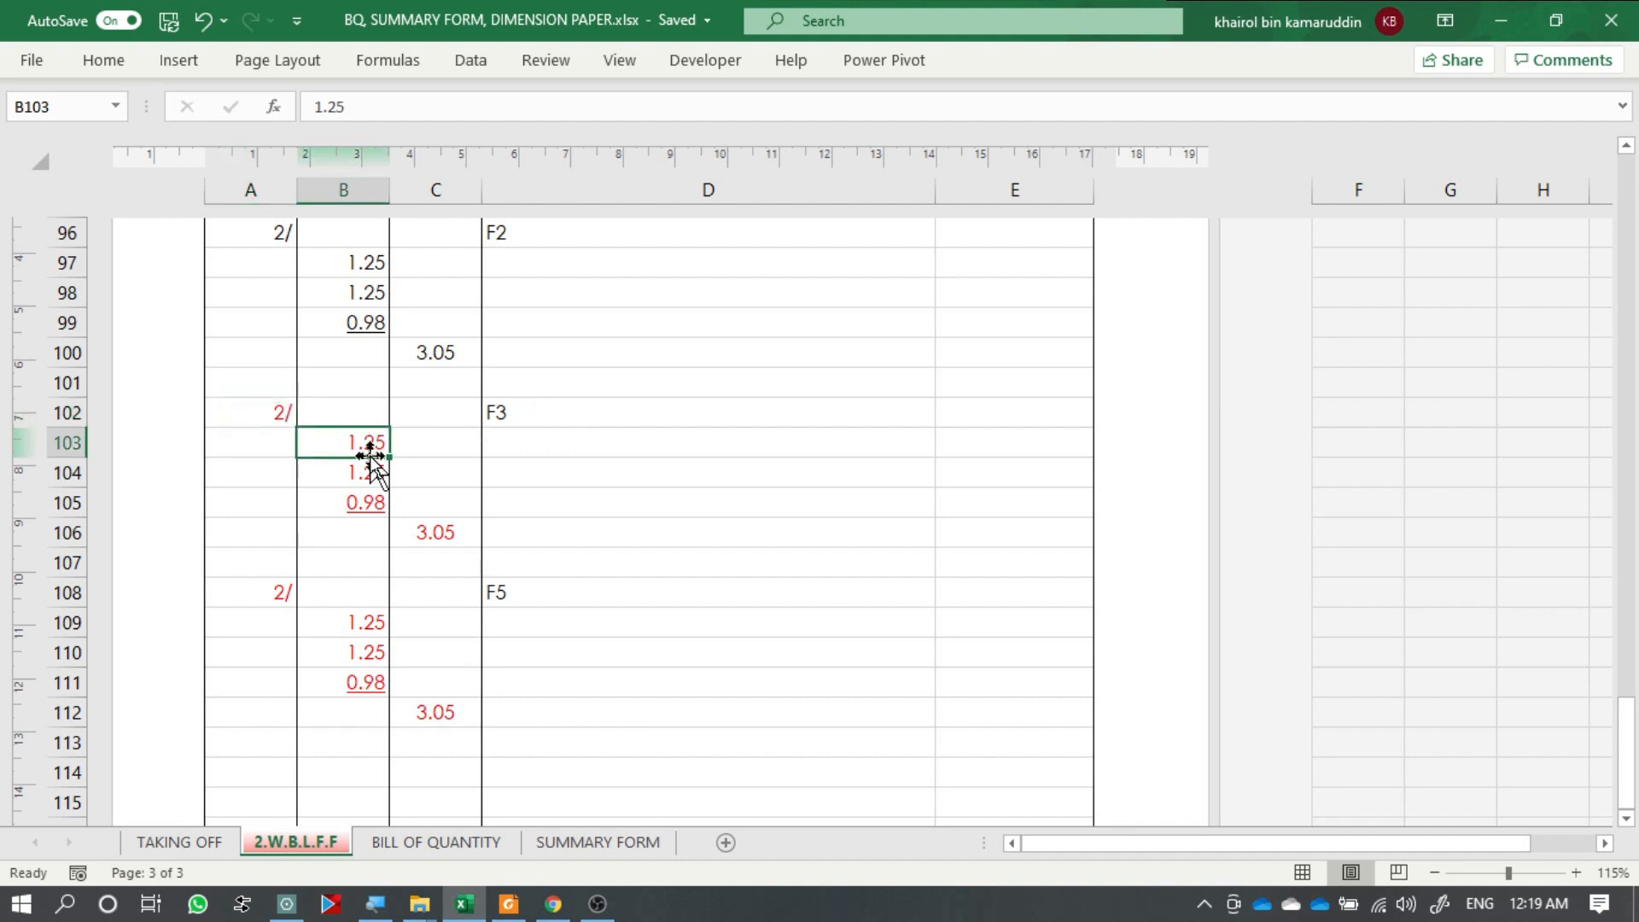
{"action": "left_click", "coordinate": [376, 472]}
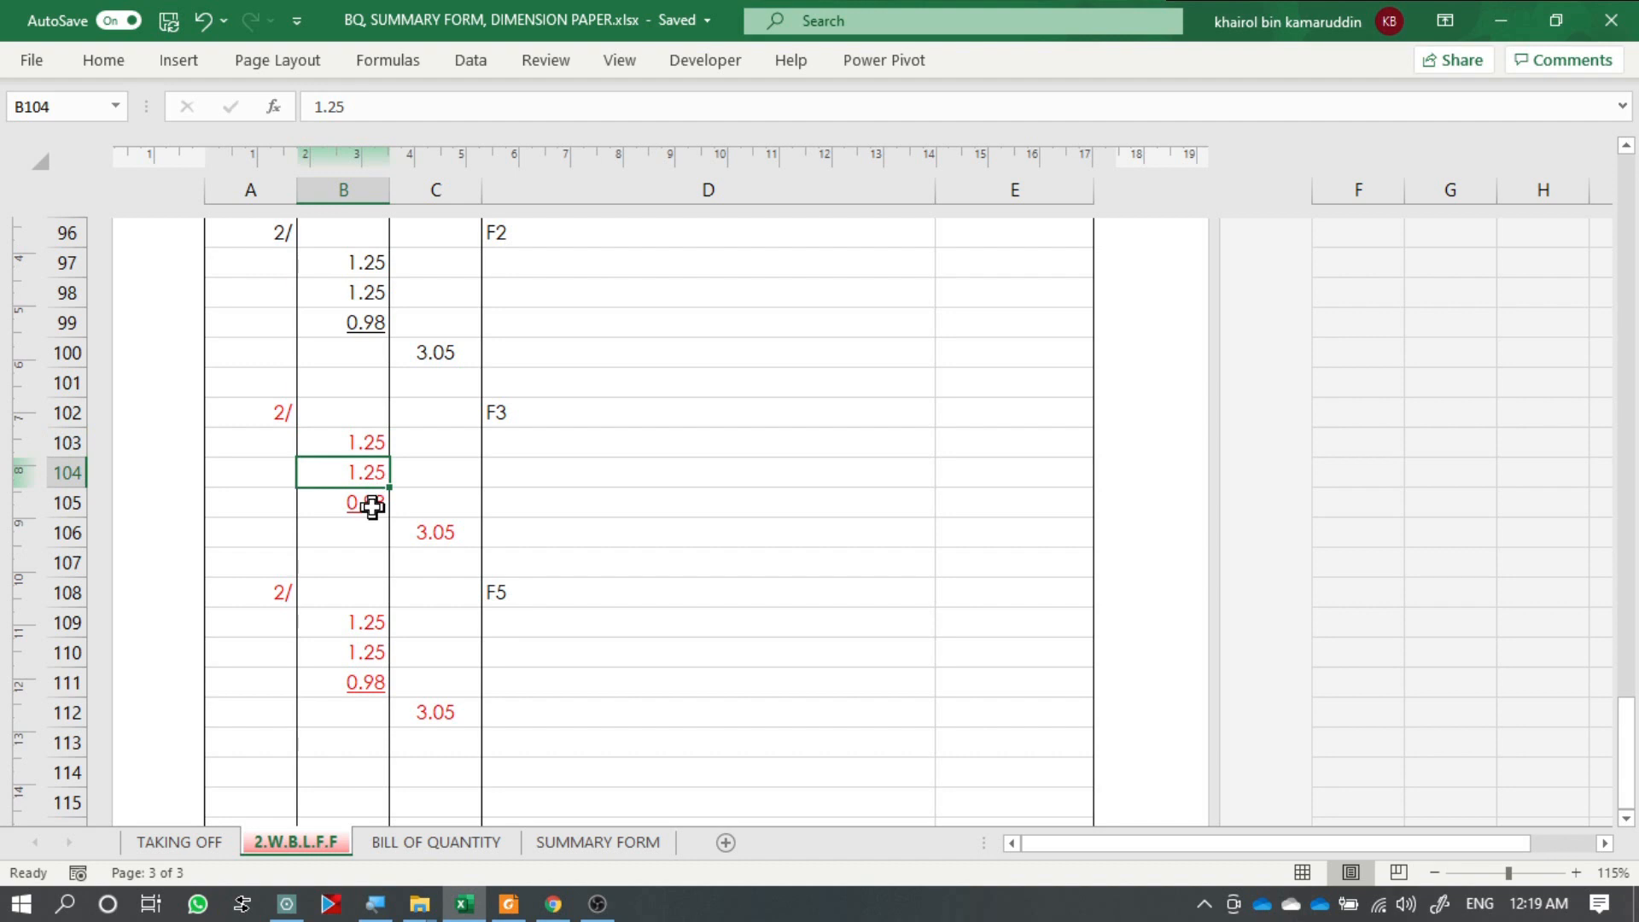
Change the font colour of F3's depth in B105 and volume in C106 back to black.
{"action": "left_click", "coordinate": [371, 504]}
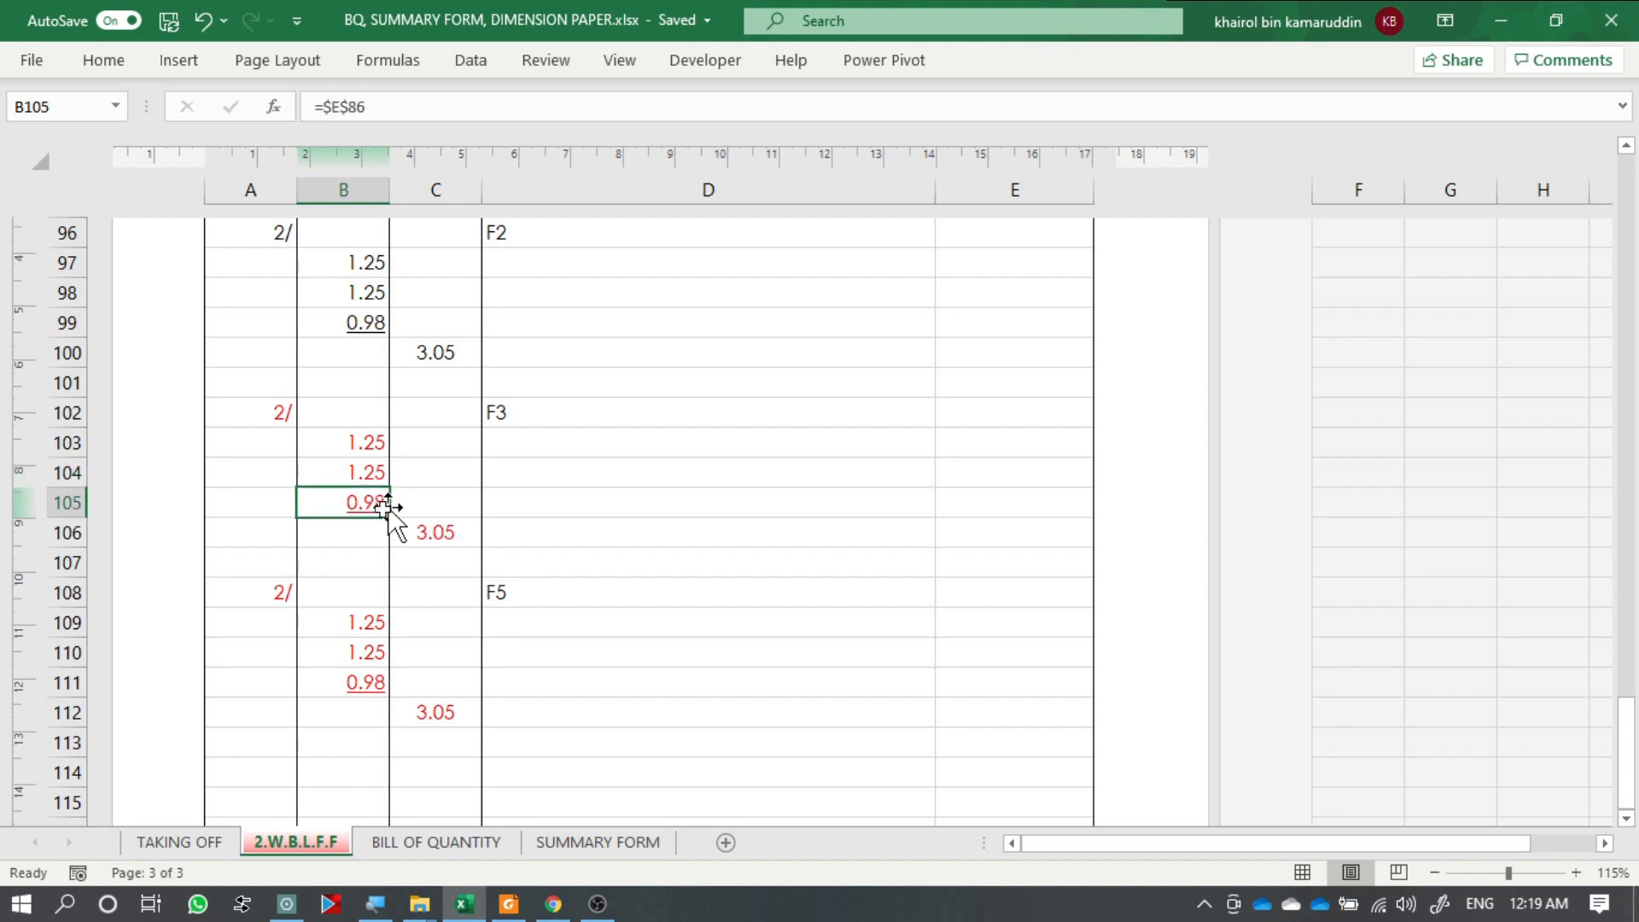
{"action": "left_click", "coordinate": [103, 61]}
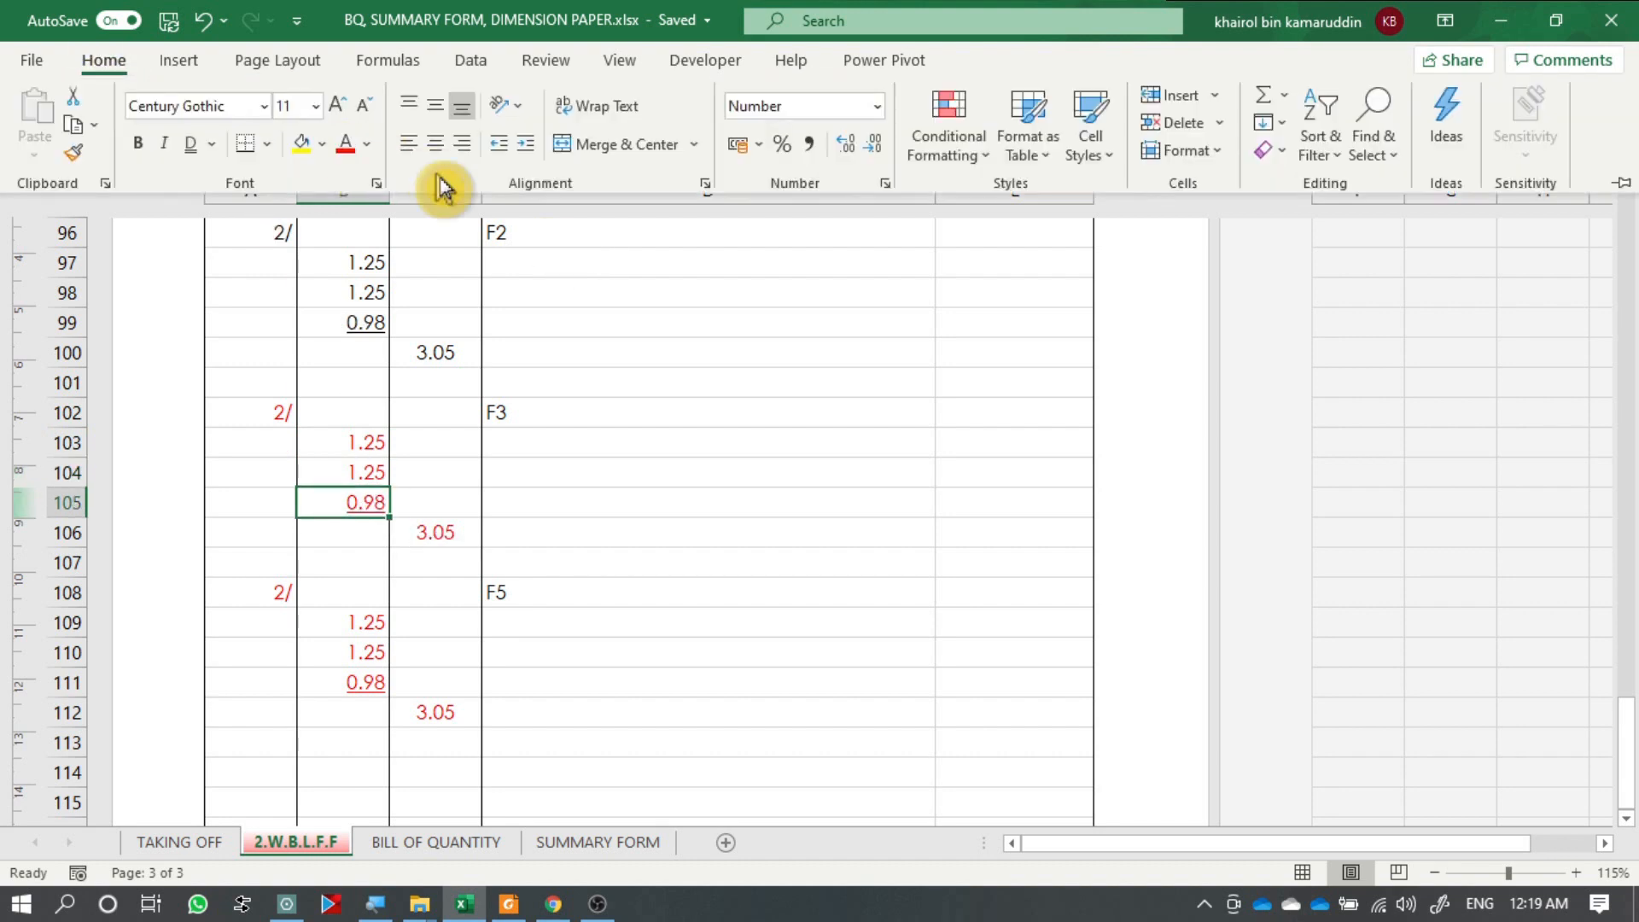
{"action": "left_click", "coordinate": [367, 143]}
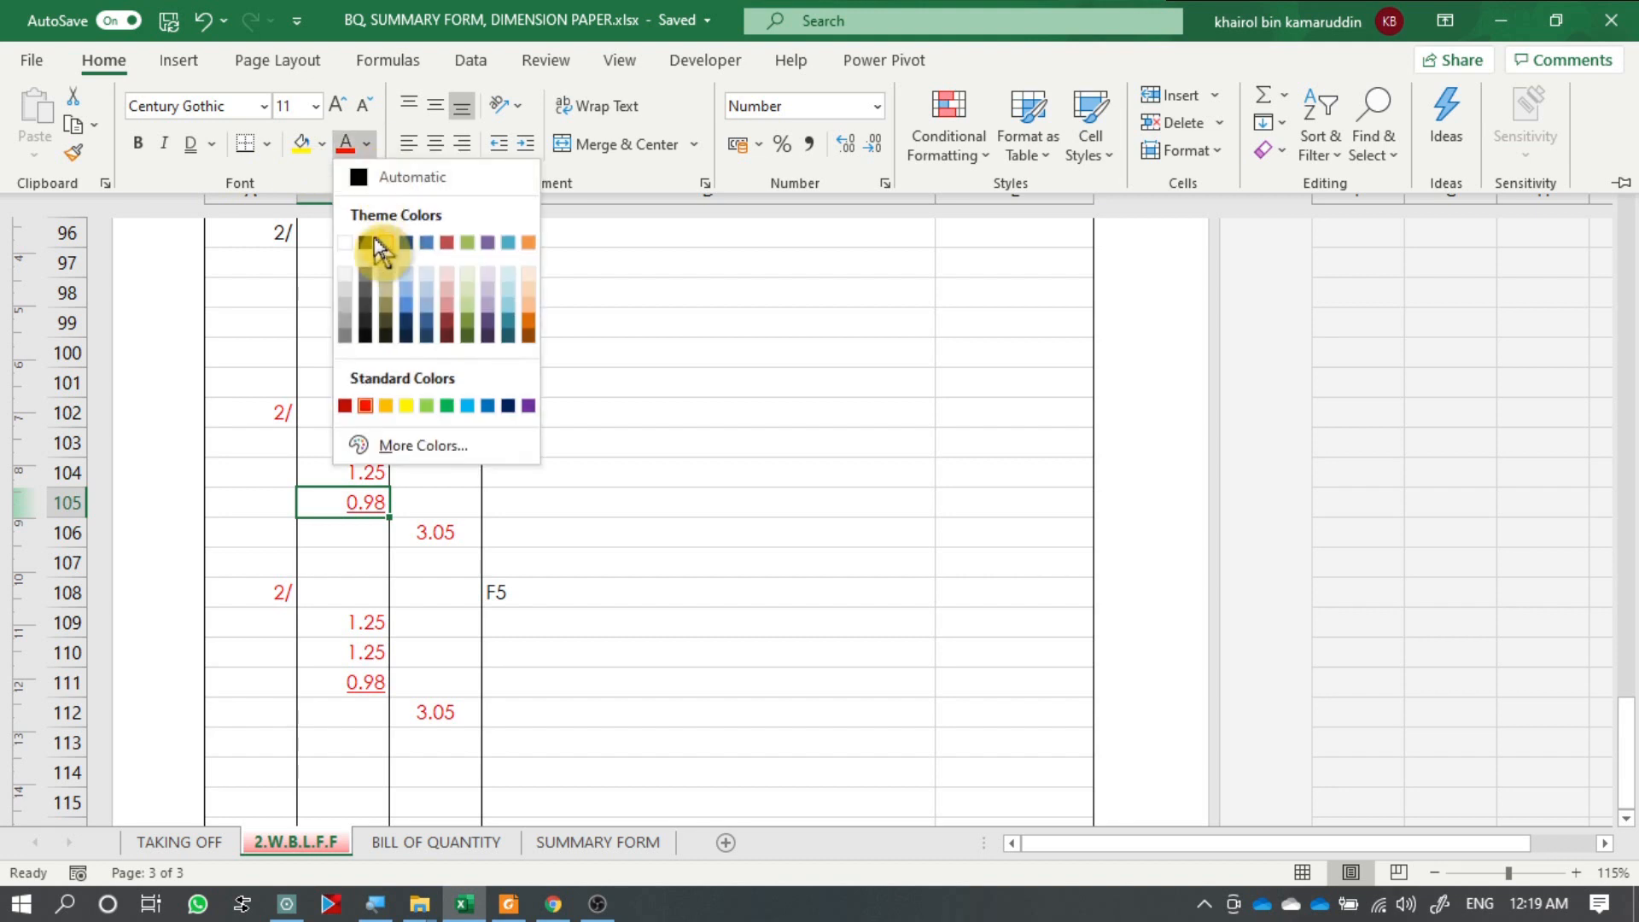
{"action": "left_click", "coordinate": [365, 244]}
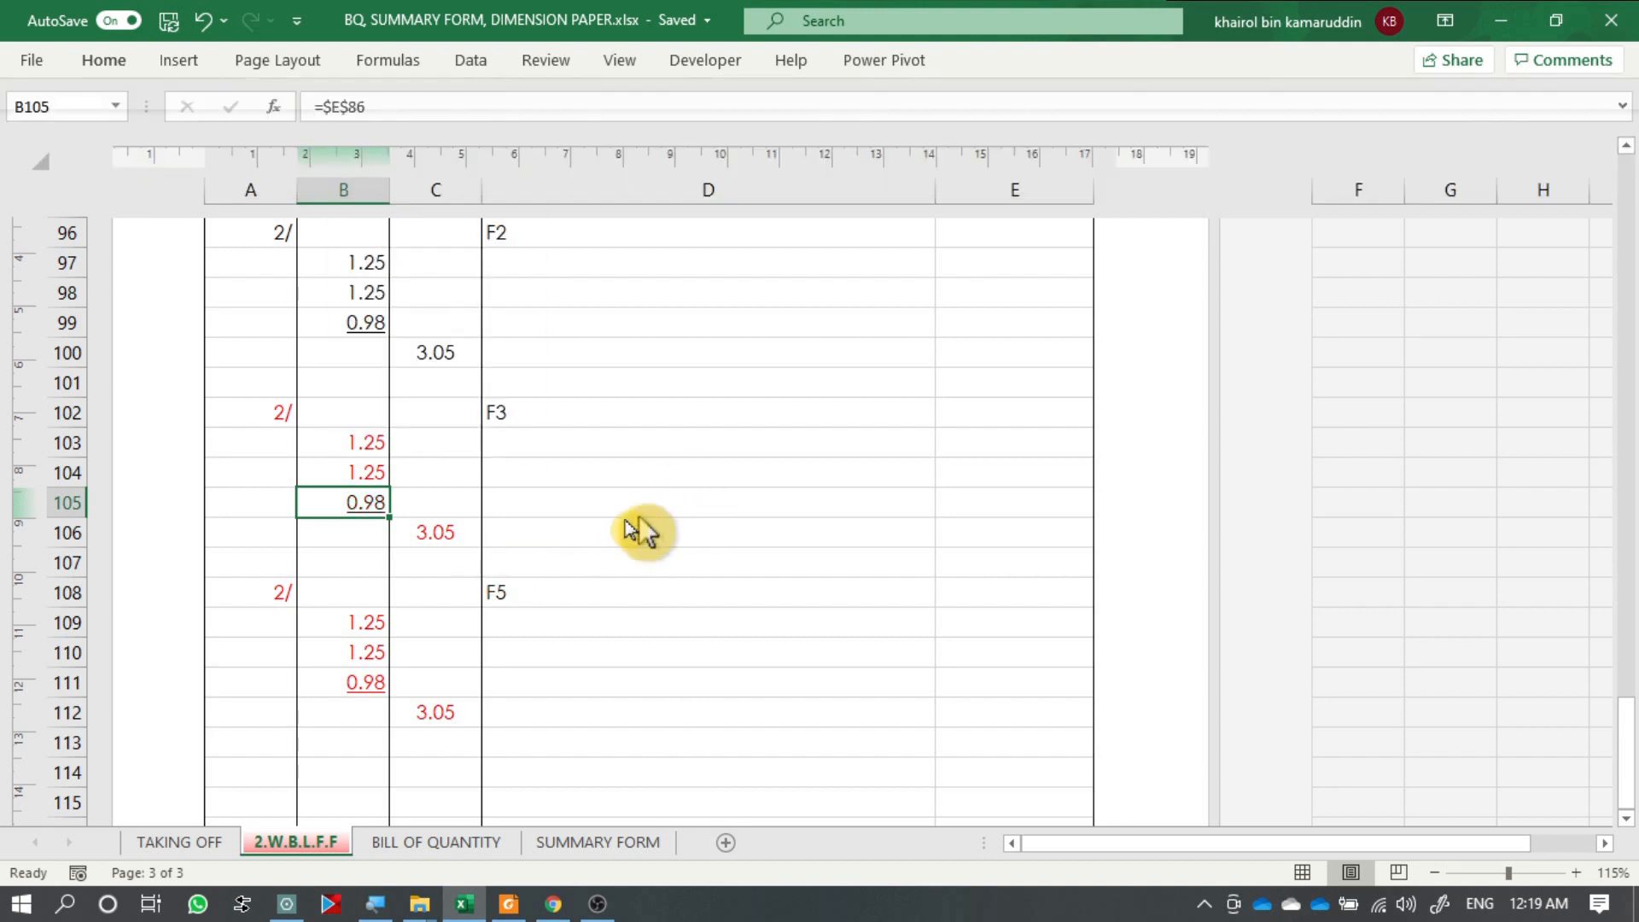
{"action": "left_click", "coordinate": [439, 531]}
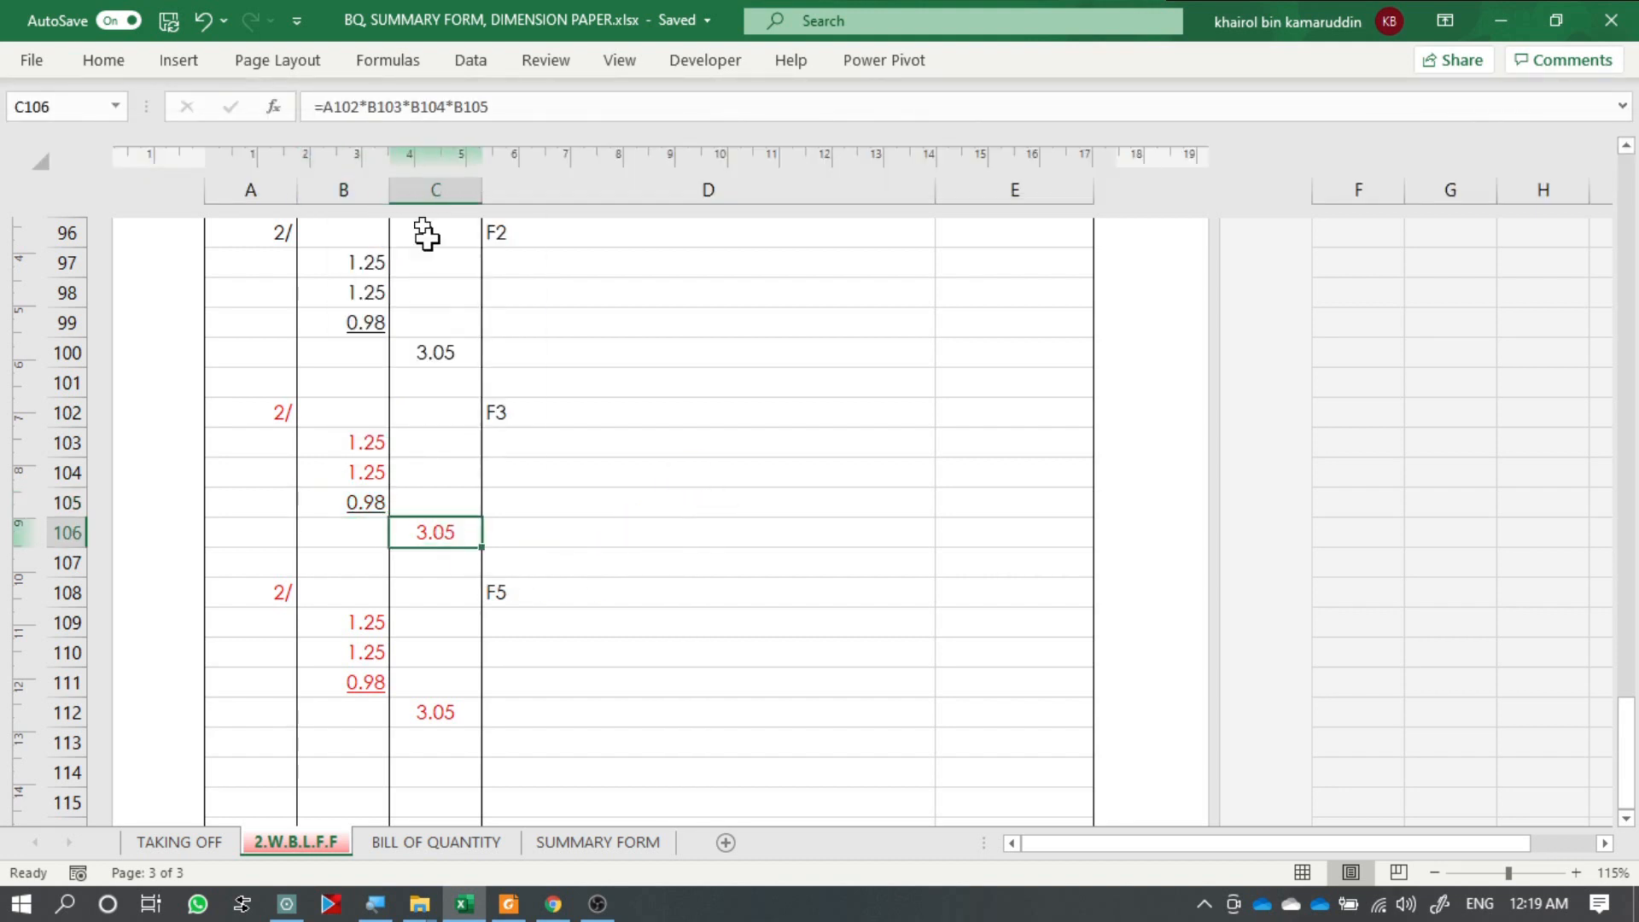
{"action": "left_click", "coordinate": [103, 60]}
{"action": "left_click", "coordinate": [345, 144]}
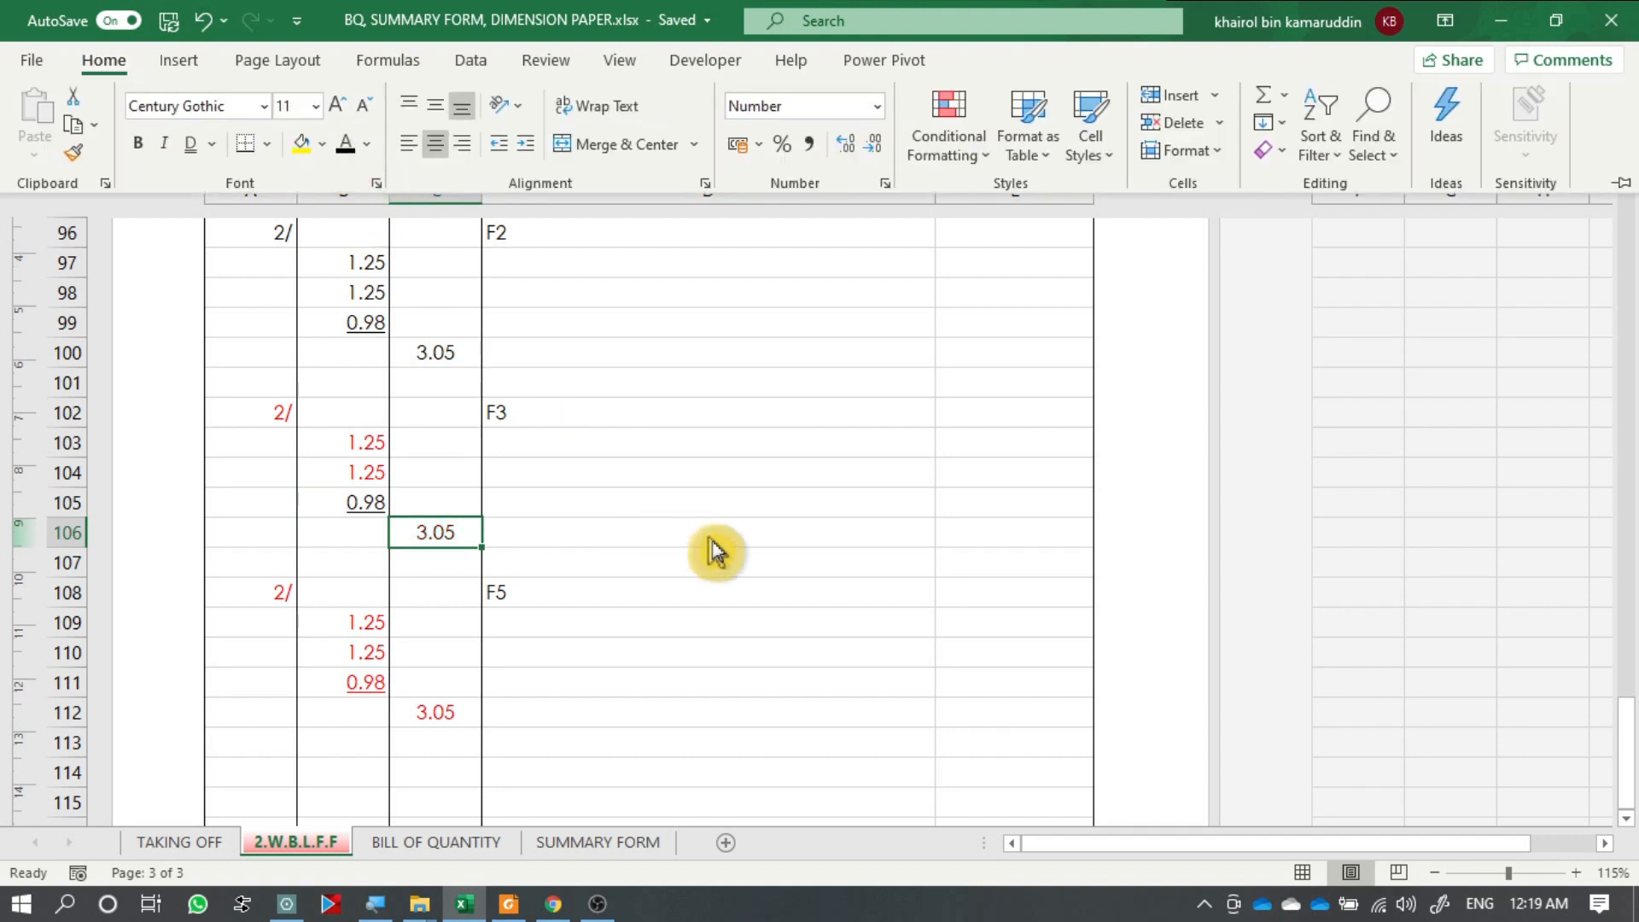
{"action": "left_click", "coordinate": [672, 525]}
Change the font colour of F5's depth in B111 and volume in C112 to black.
{"action": "left_click", "coordinate": [375, 688]}
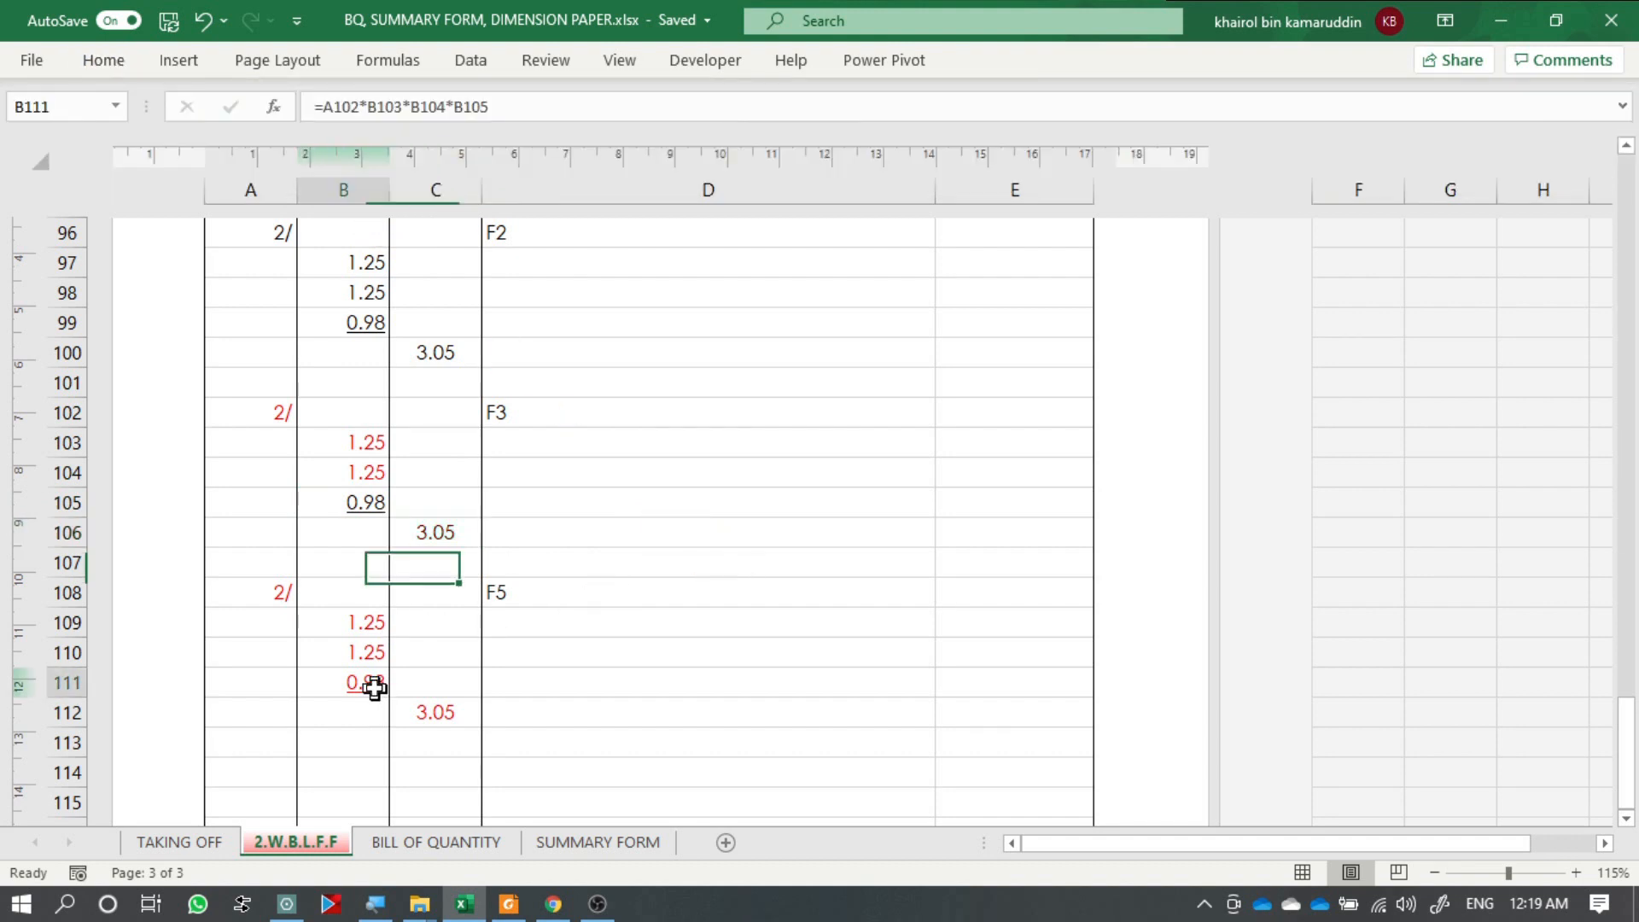
{"action": "left_click", "coordinate": [437, 712], "text": "ctrl"}
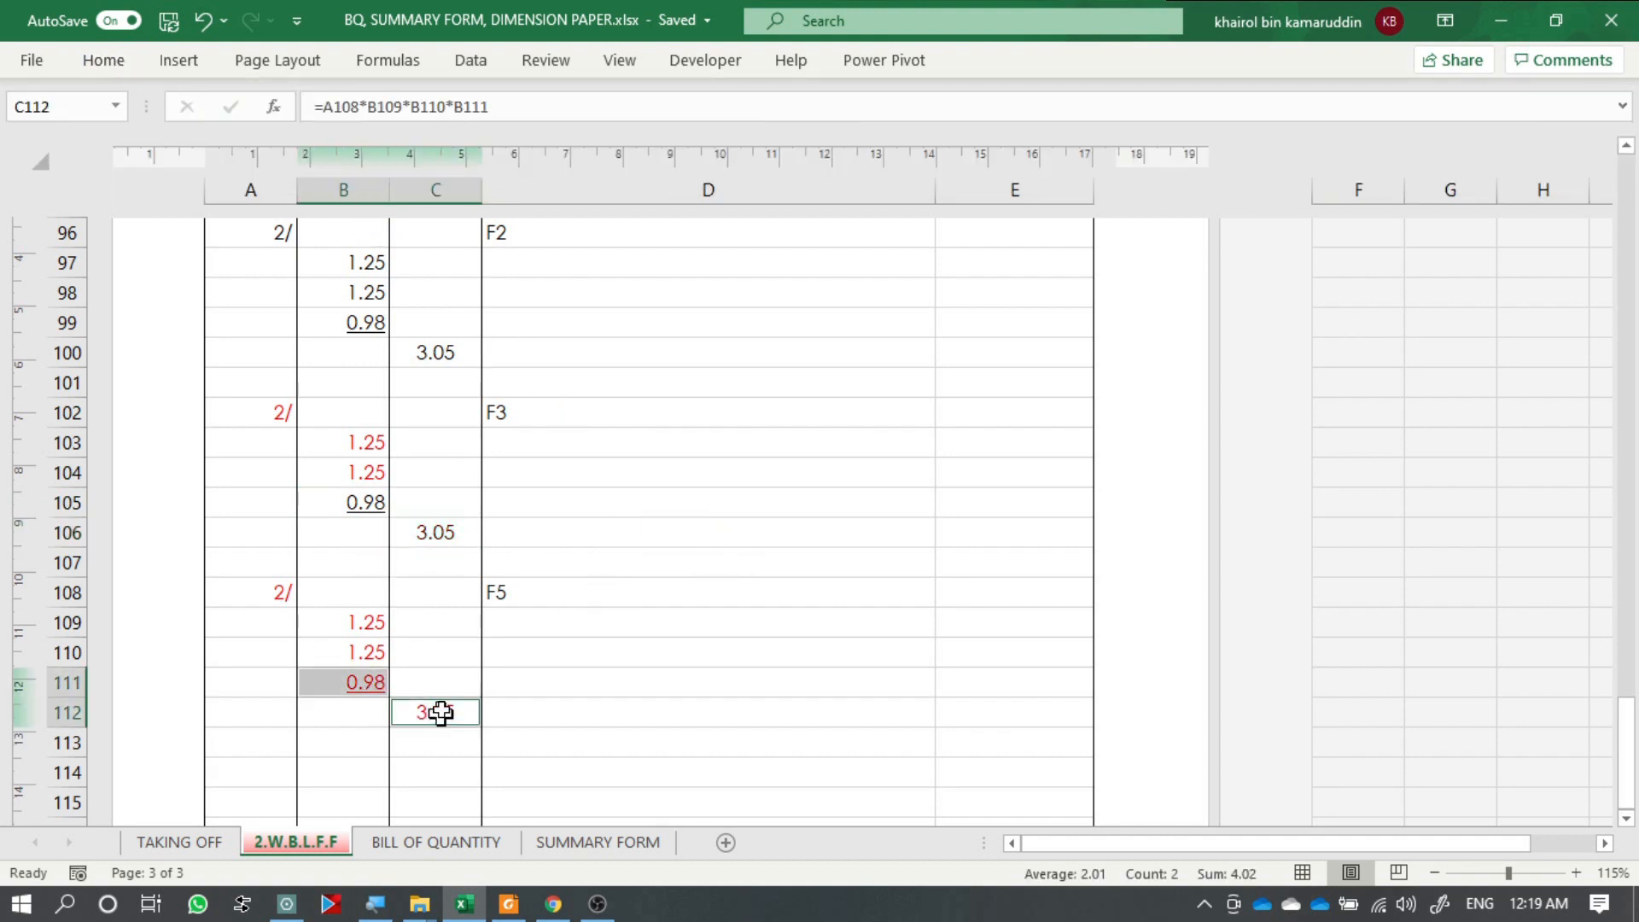
{"action": "left_click", "coordinate": [121, 67]}
{"action": "left_click", "coordinate": [347, 147]}
{"action": "left_click", "coordinate": [811, 621]}
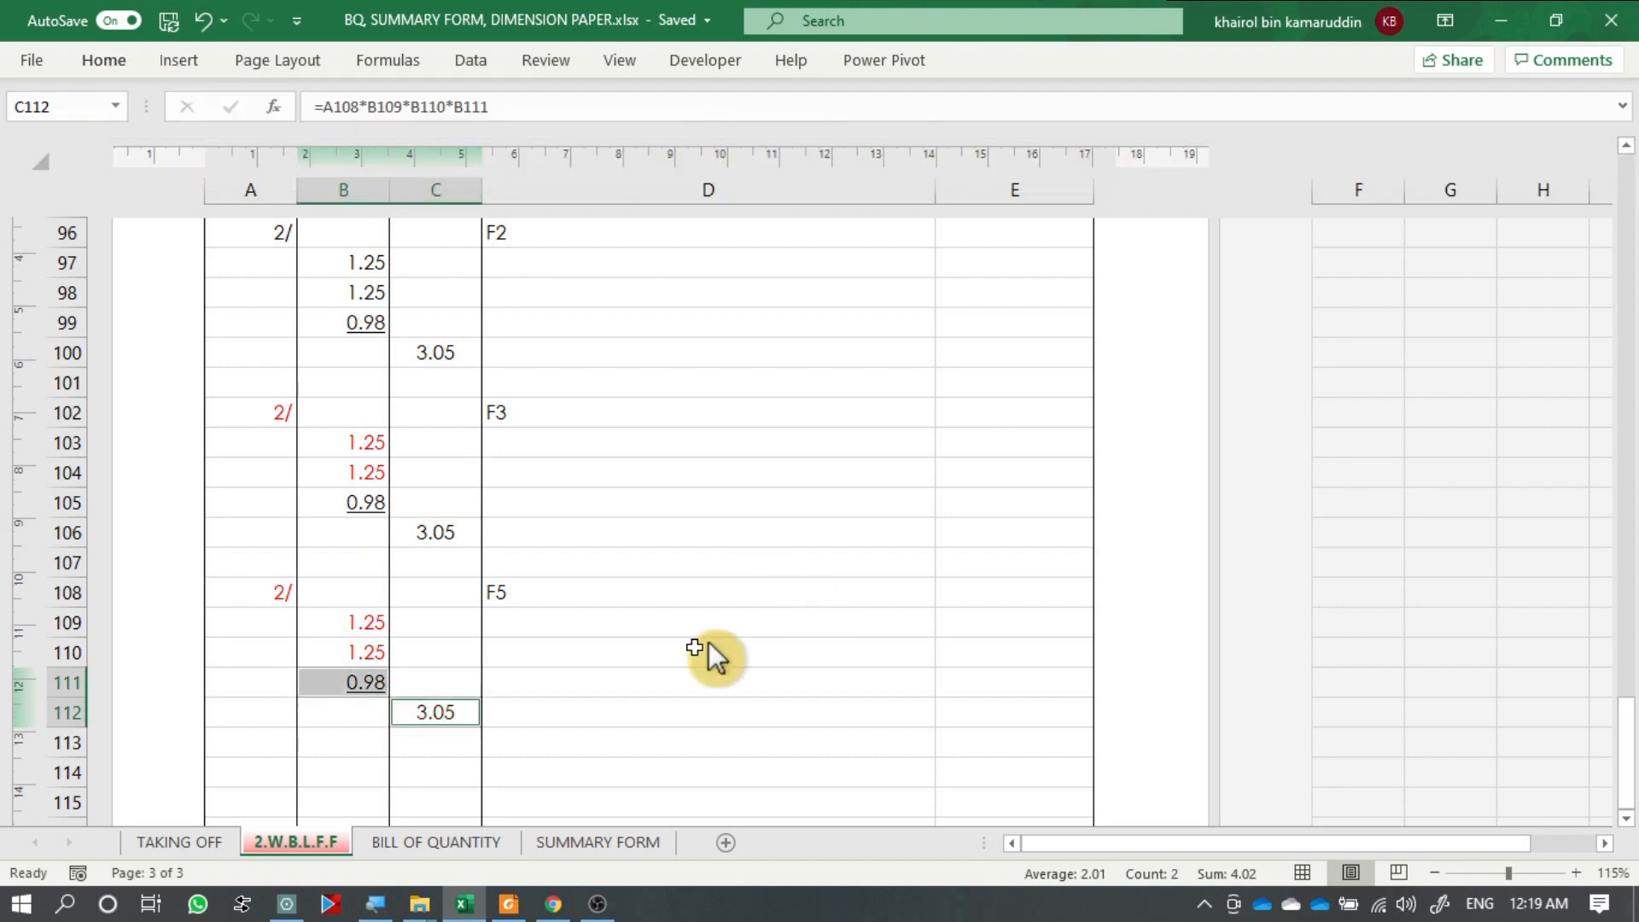
Relabel the footing in D108 as F4.
{"action": "left_click", "coordinate": [666, 618]}
{"action": "double_click", "coordinate": [617, 591]}
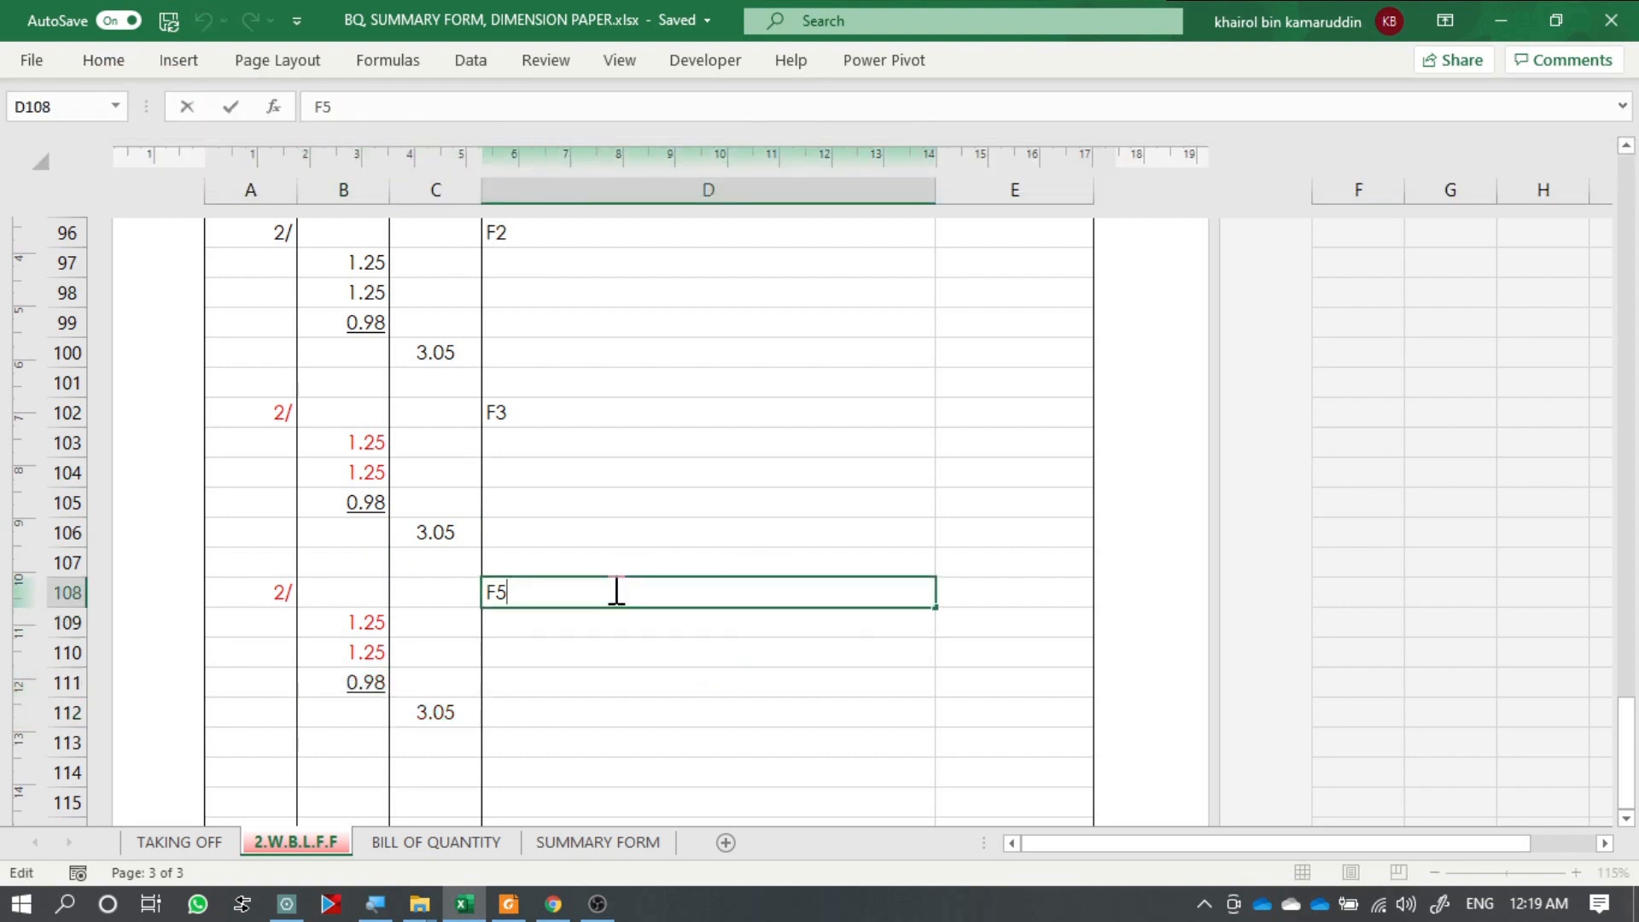
{"action": "key", "text": "Return"}
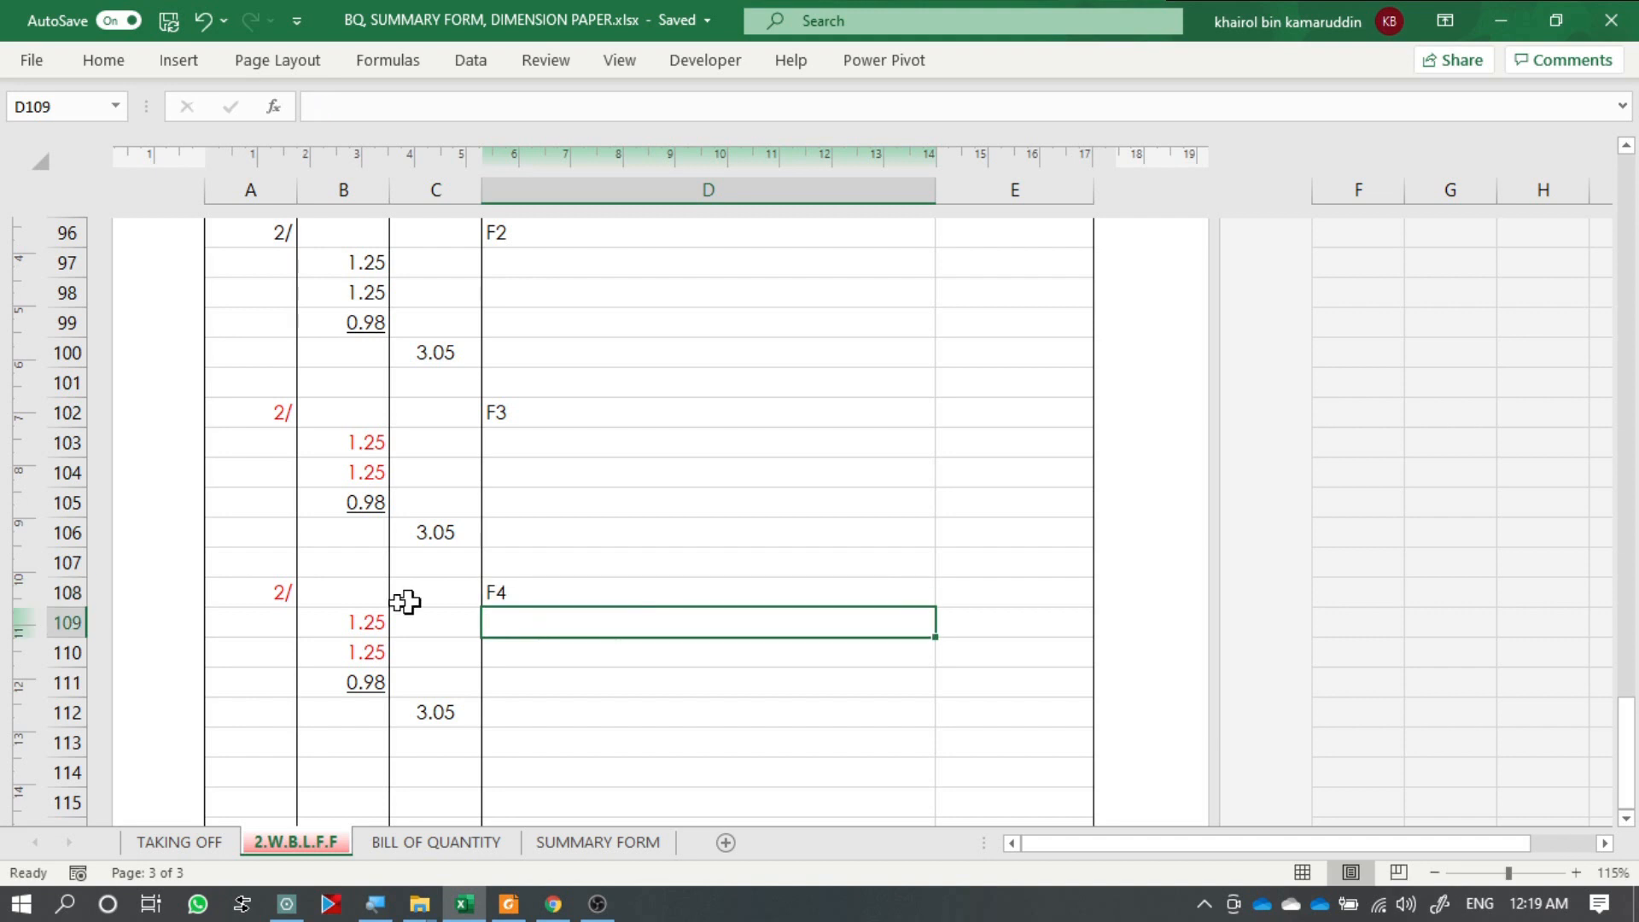
Duplicate the F4 block A108:D112 into A114:D118 as the F5 block.
{"action": "left_click_drag", "start_coordinate": [290, 592], "coordinate": [587, 722]}
{"action": "scroll", "coordinate": [612, 680], "scroll_direction": "down", "scroll_amount": 1}
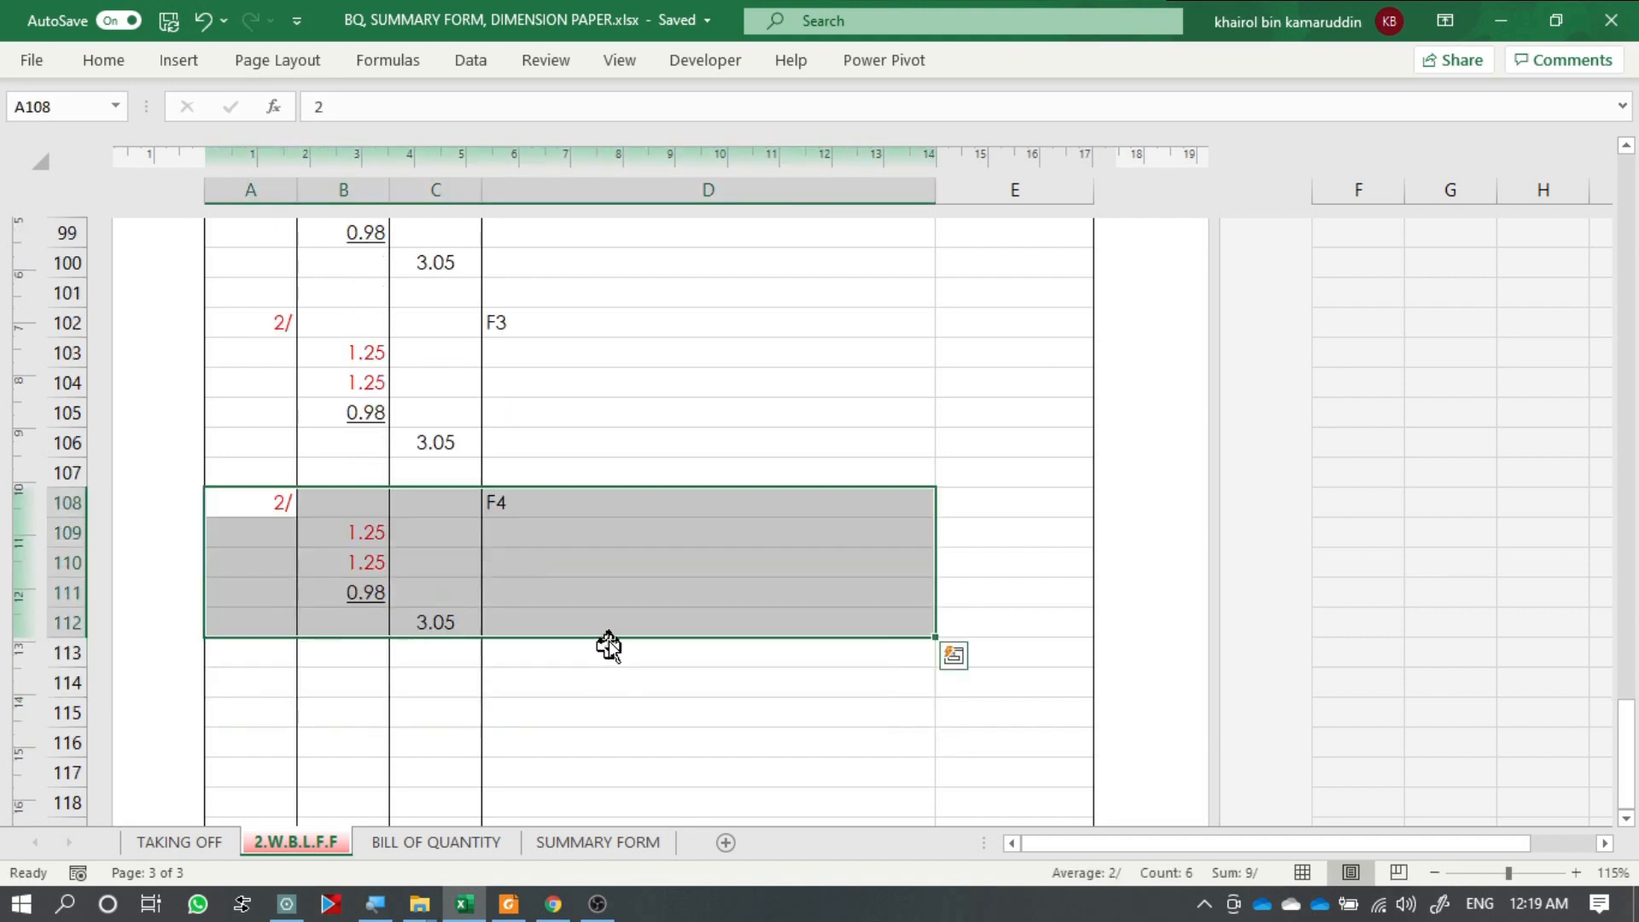
{"action": "left_click_drag", "start_coordinate": [615, 640], "coordinate": [641, 814]}
{"action": "left_click", "coordinate": [636, 672]}
Underline F5's volume in C118.
{"action": "scroll", "coordinate": [649, 615], "scroll_direction": "down", "scroll_amount": 2}
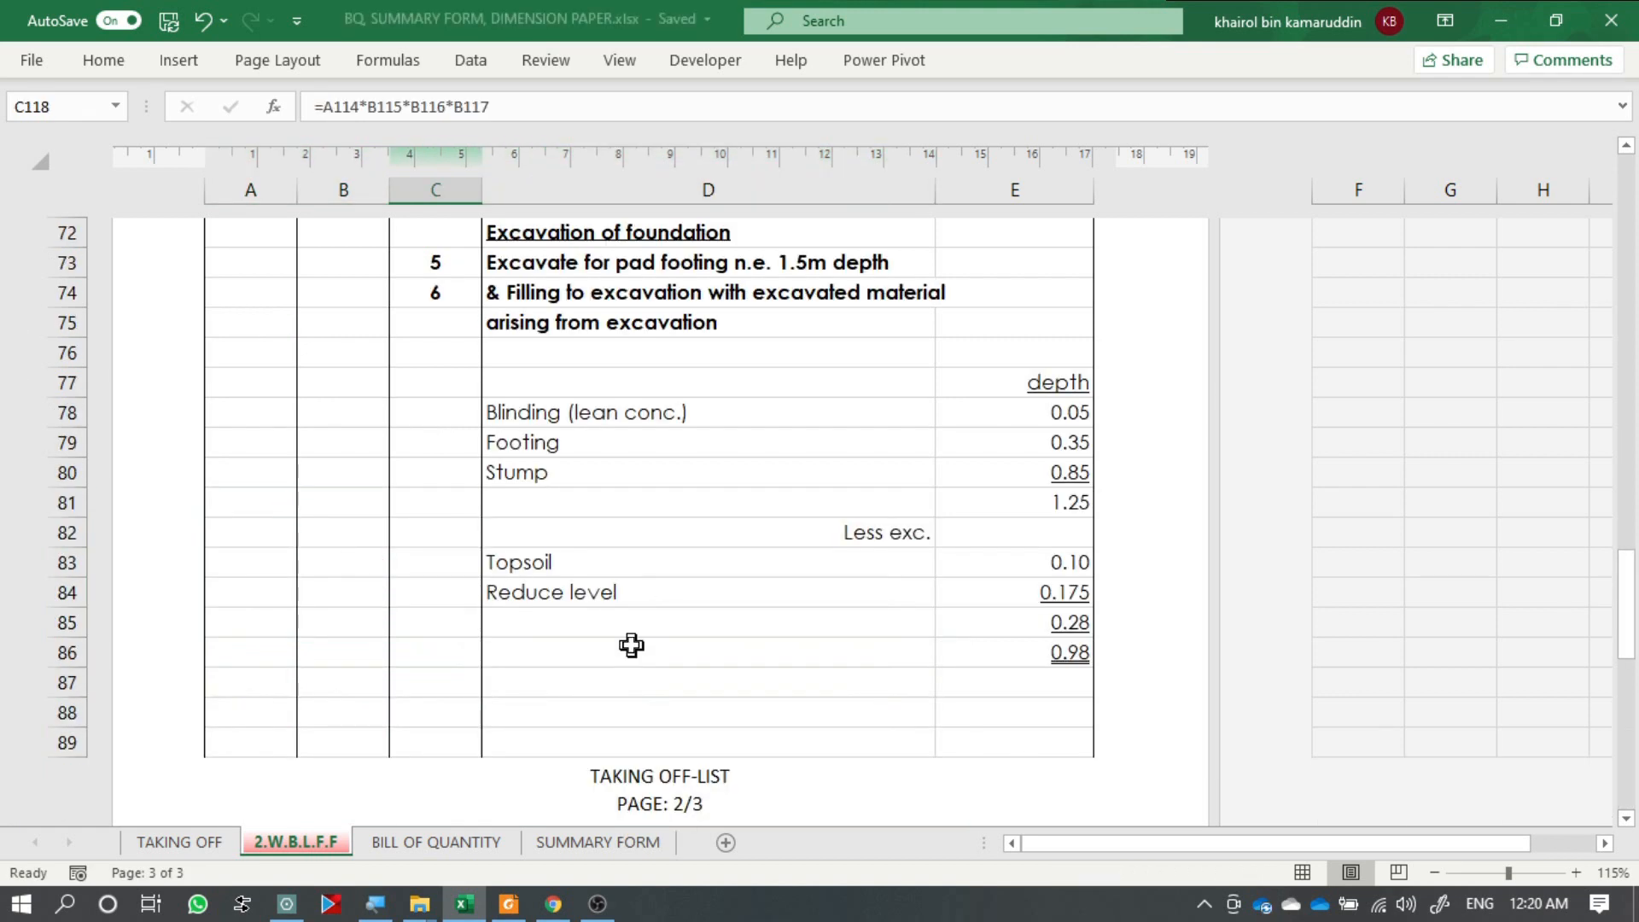
{"action": "scroll", "coordinate": [632, 645], "scroll_direction": "up", "scroll_amount": 1}
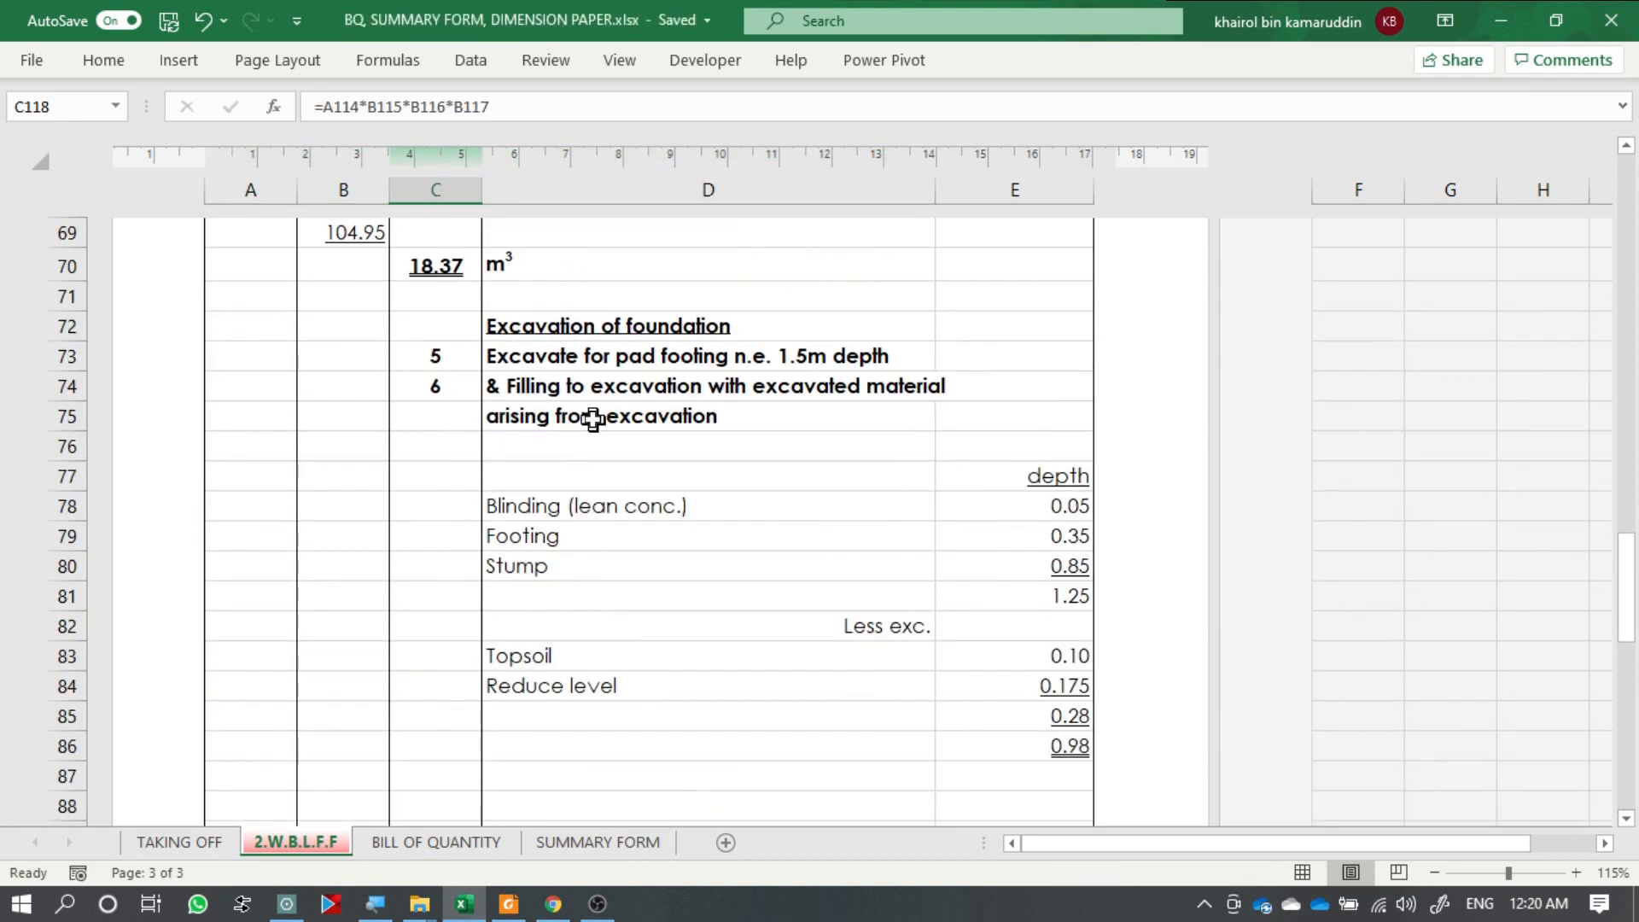
{"action": "scroll", "coordinate": [629, 410], "scroll_direction": "down", "scroll_amount": 7}
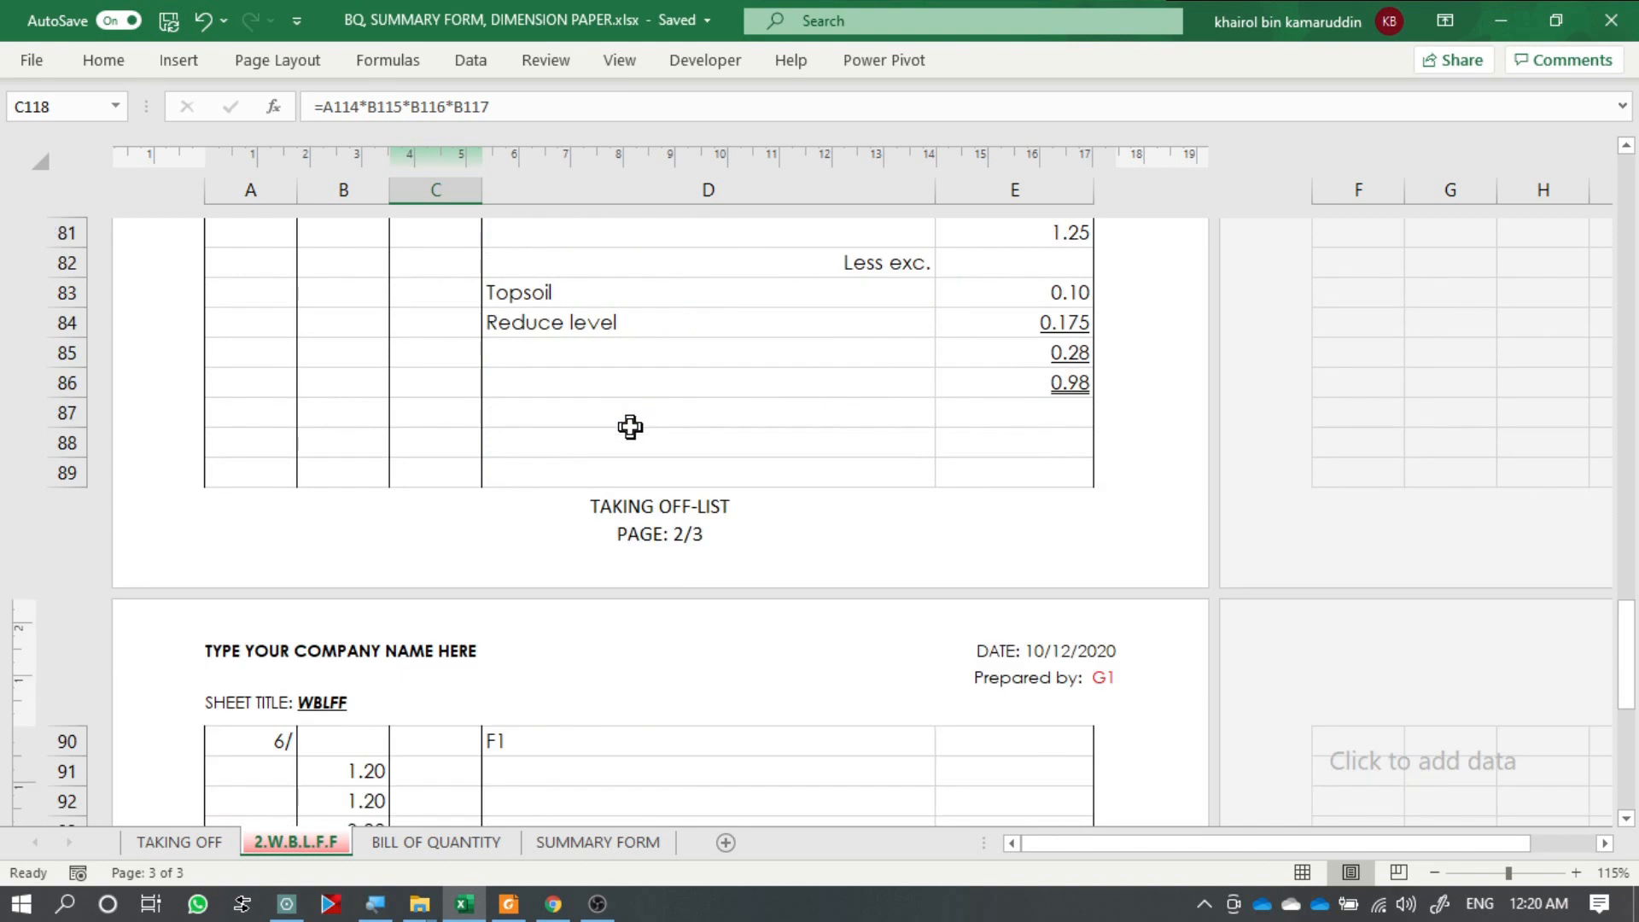
{"action": "scroll", "coordinate": [585, 406], "scroll_direction": "down", "scroll_amount": 5}
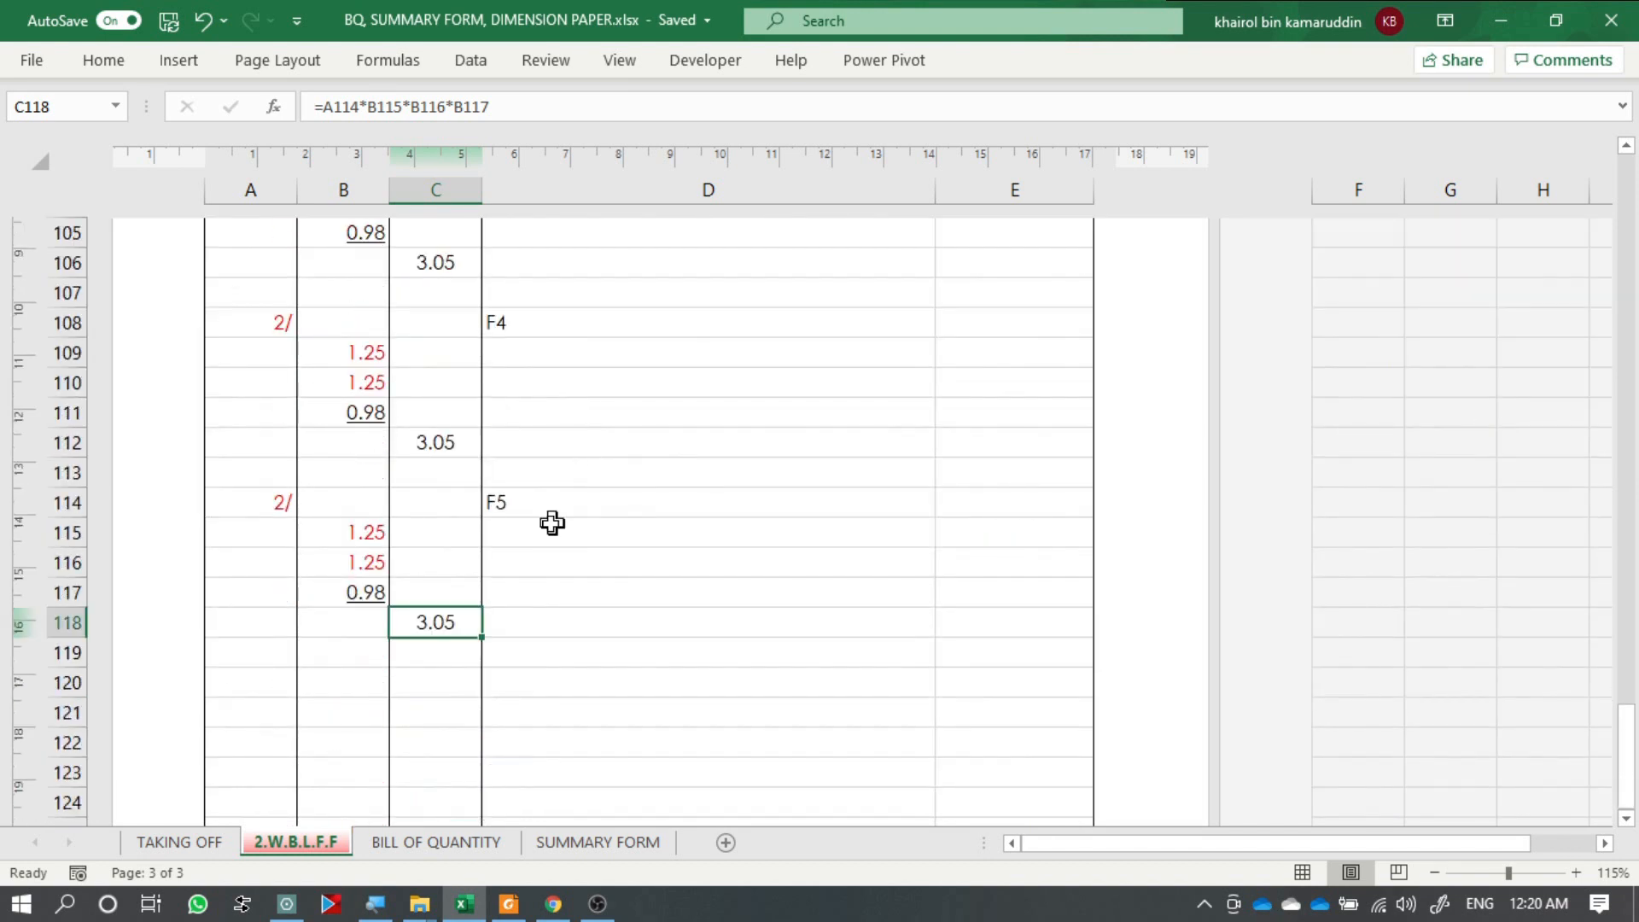
{"action": "left_click", "coordinate": [466, 659]}
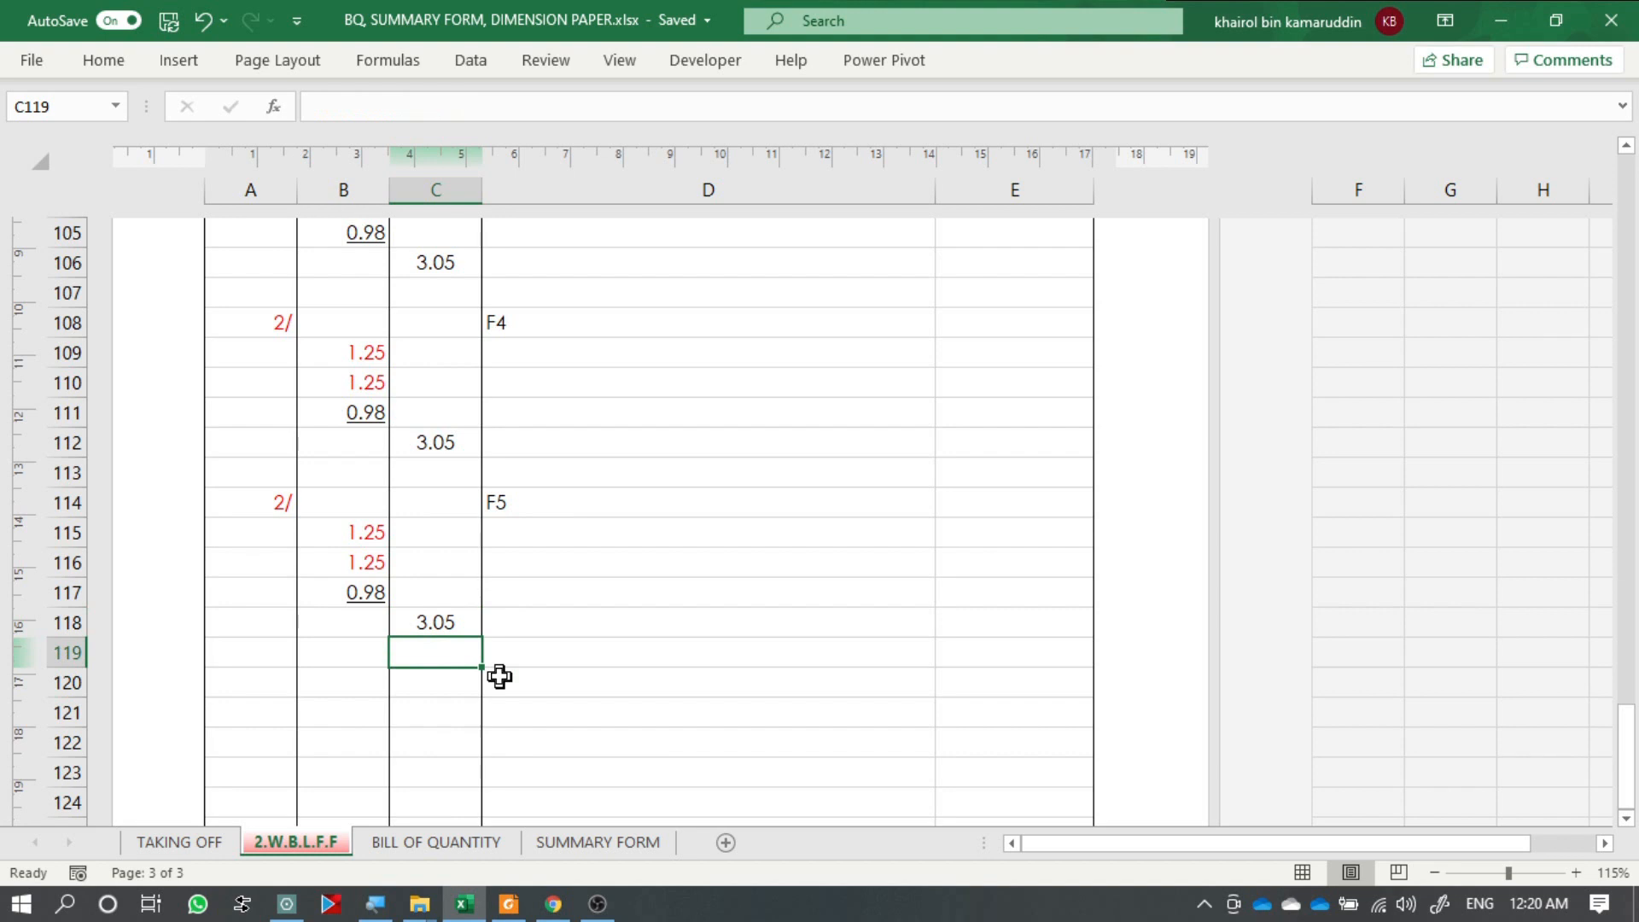
{"action": "left_click", "coordinate": [458, 623]}
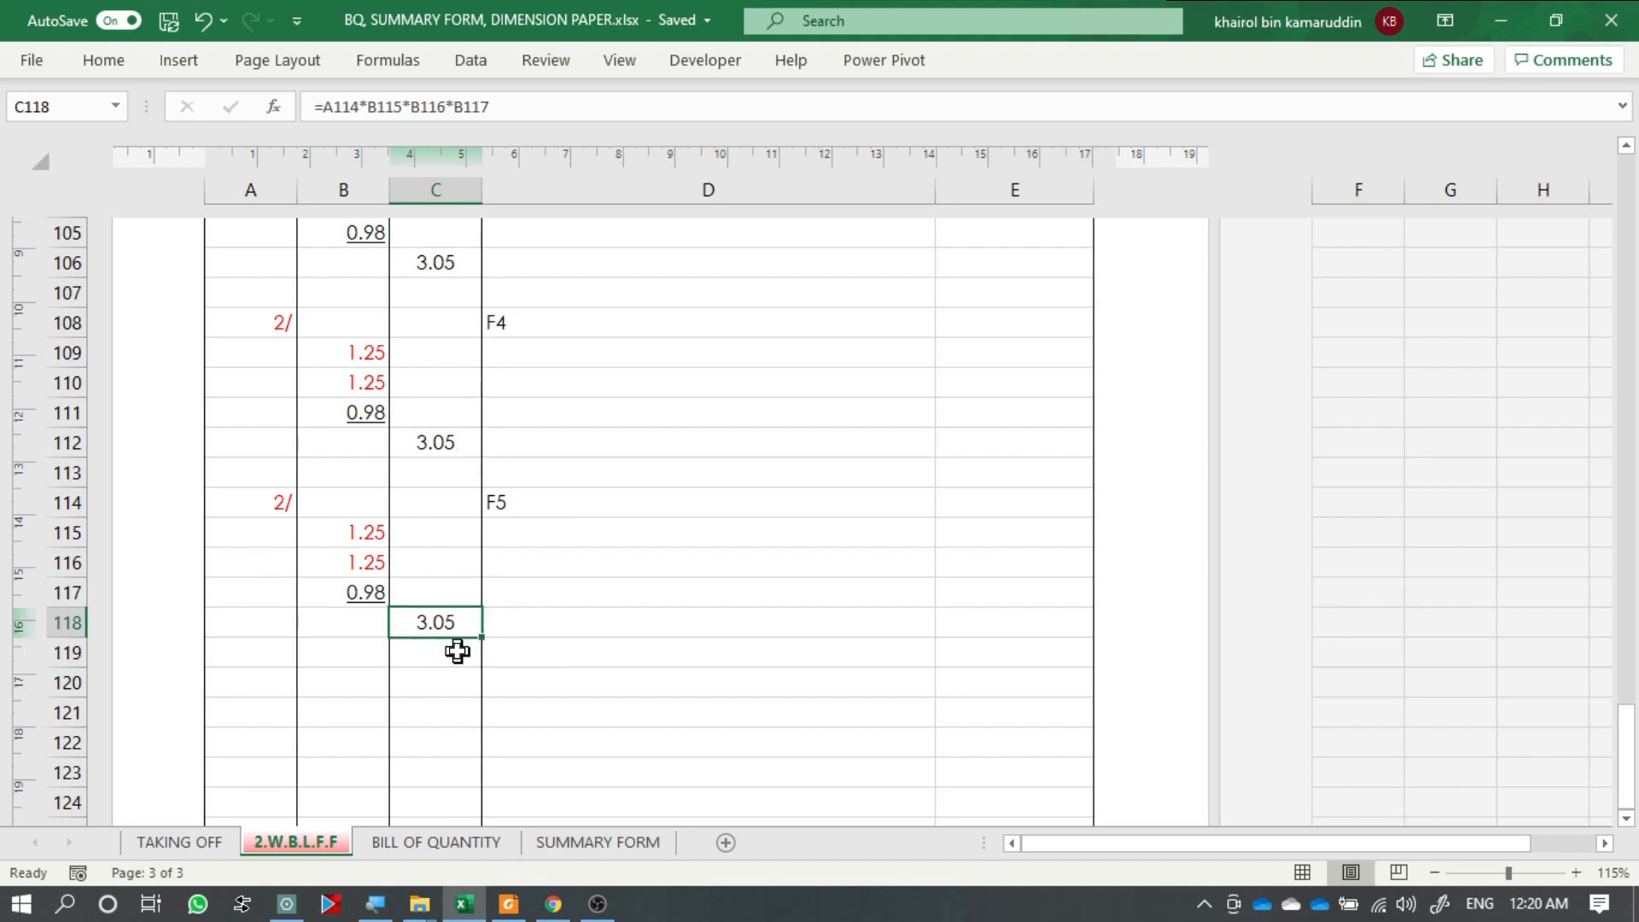
{"action": "scroll", "coordinate": [458, 638], "scroll_direction": "up", "scroll_amount": 3}
{"action": "scroll", "coordinate": [458, 636], "scroll_direction": "down", "scroll_amount": 1}
{"action": "scroll", "coordinate": [458, 636], "scroll_direction": "down", "scroll_amount": 1}
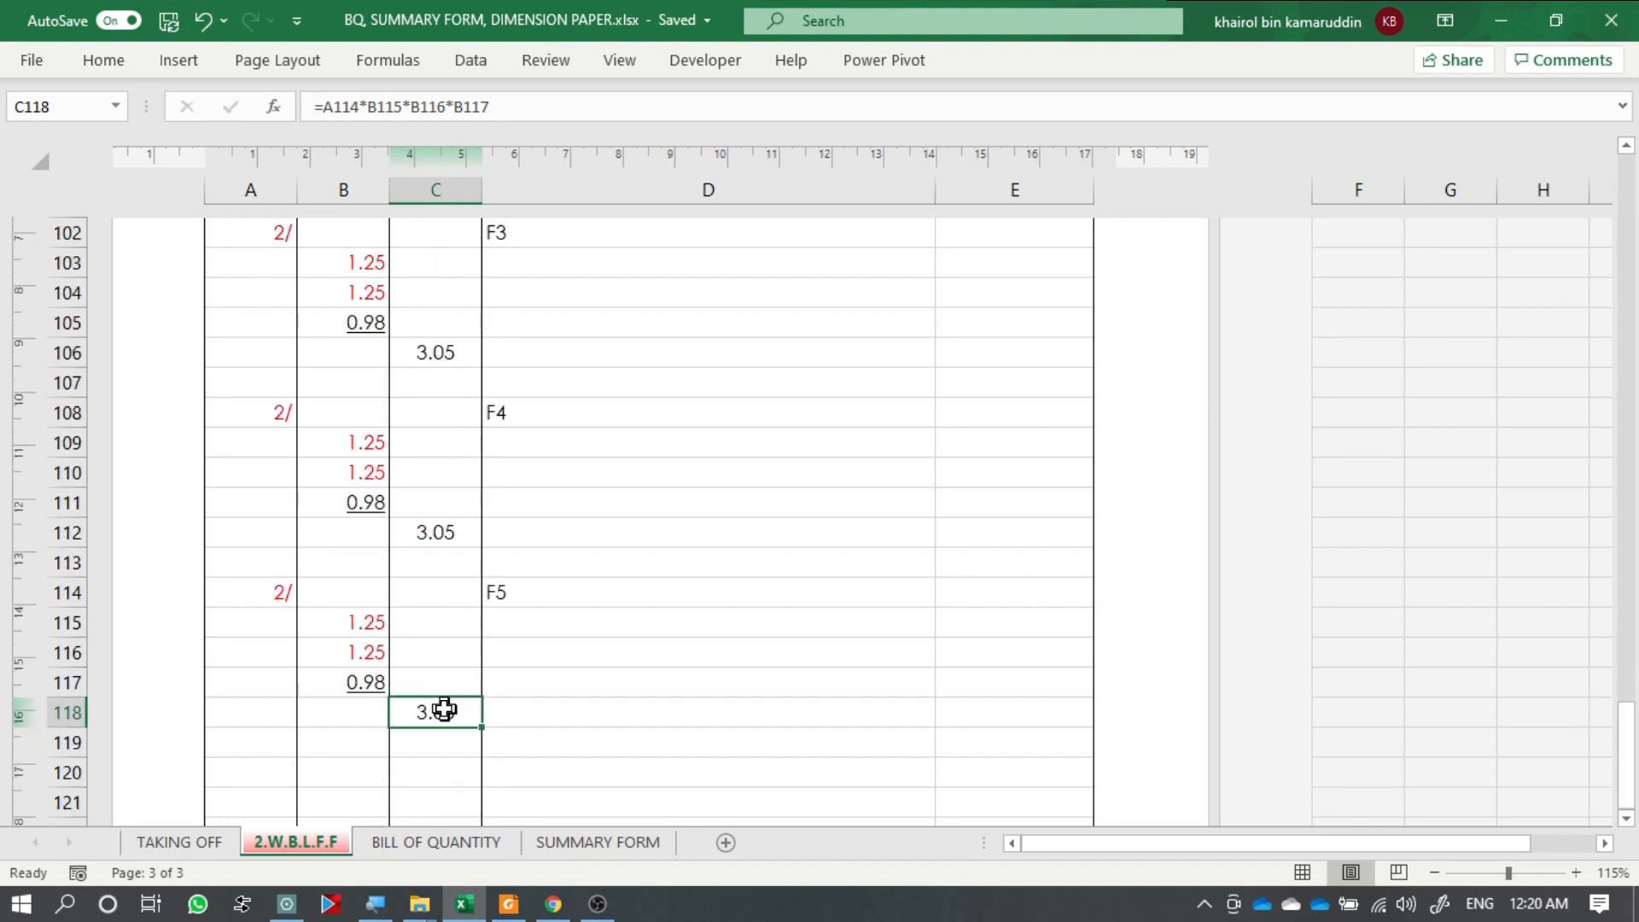
{"action": "scroll", "coordinate": [470, 512], "scroll_direction": "up", "scroll_amount": 1}
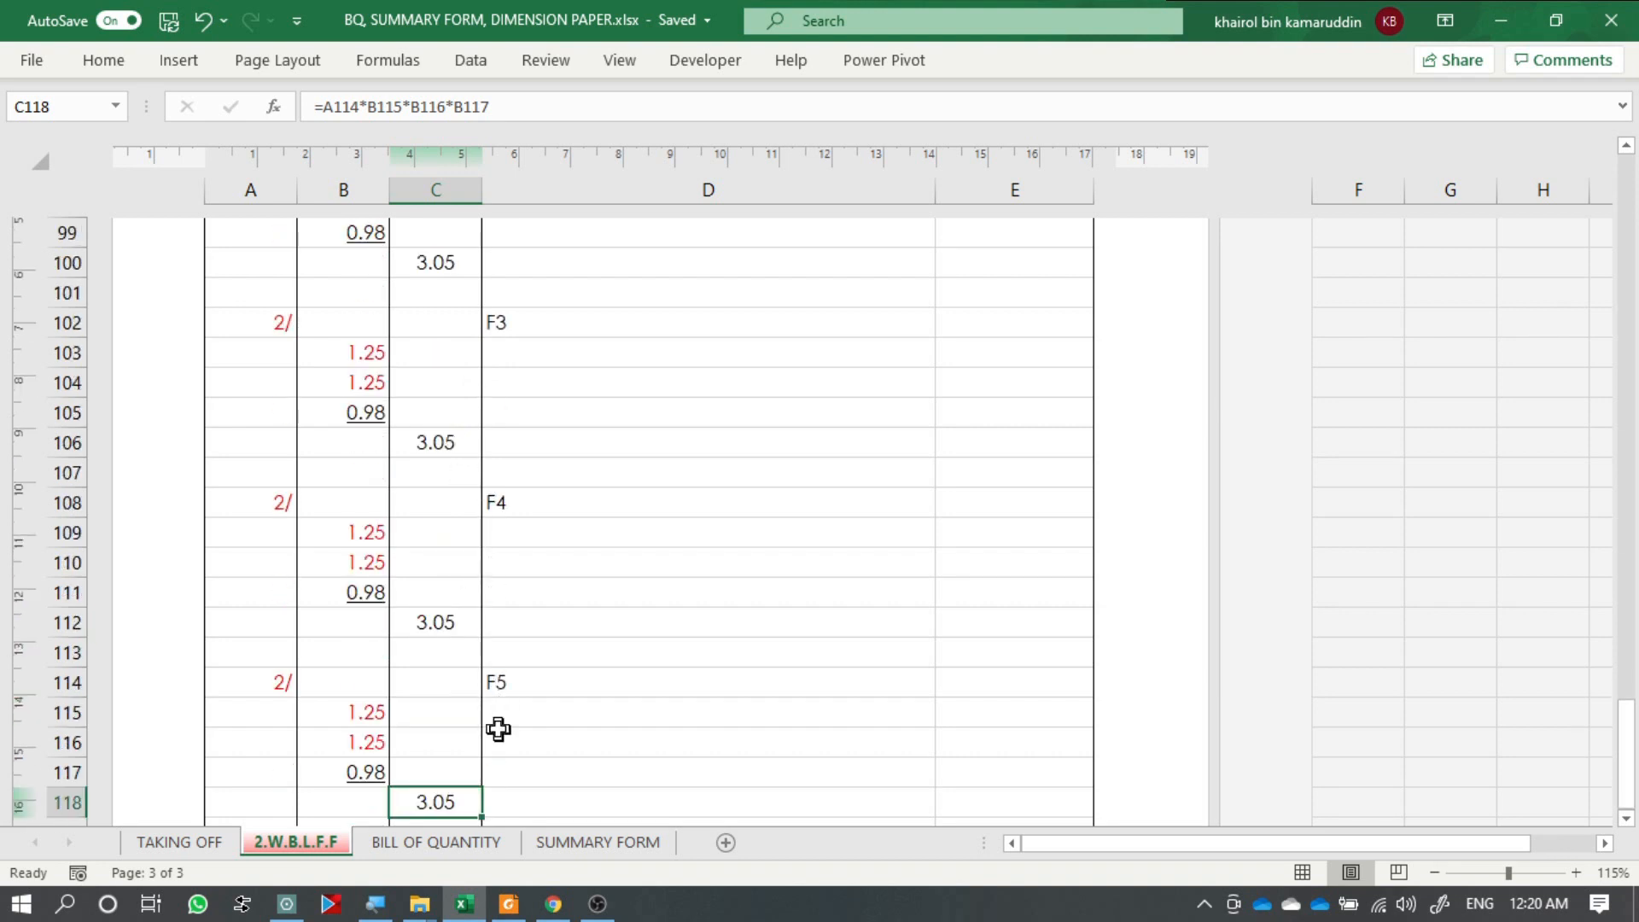
{"action": "scroll", "coordinate": [491, 722], "scroll_direction": "down", "scroll_amount": 1}
{"action": "left_click", "coordinate": [446, 746]}
{"action": "left_click", "coordinate": [453, 708]}
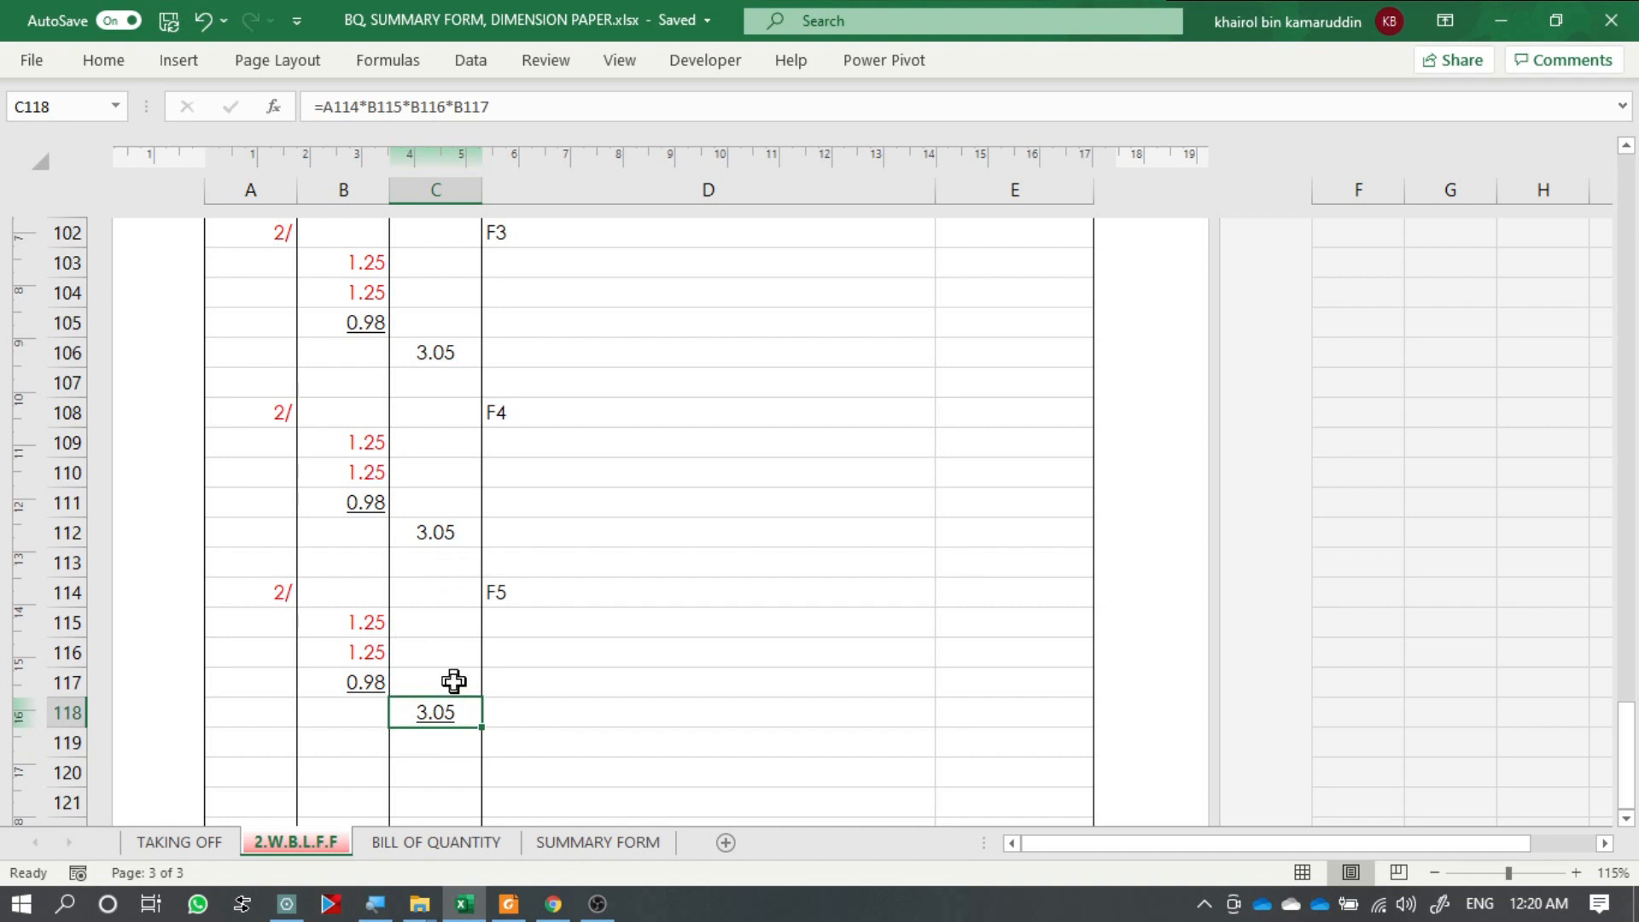
Total the footing volumes C94:C118 with a SUM formula in C119.
{"action": "left_click", "coordinate": [454, 746]}
{"action": "type", "text": "="}
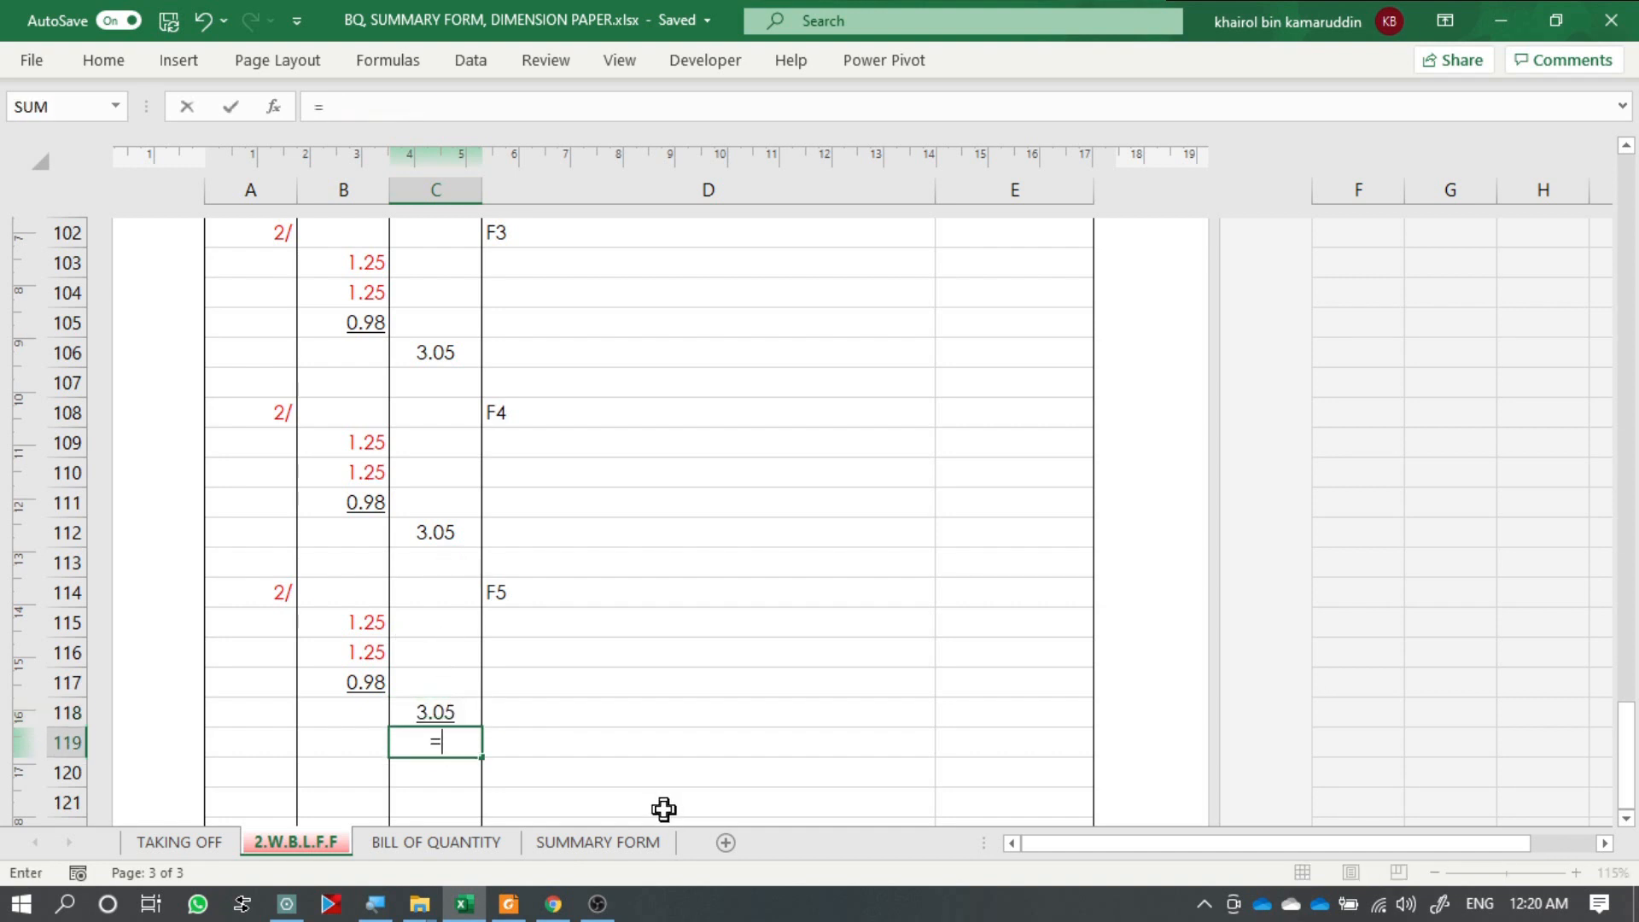
{"action": "type", "text": "sum"}
{"action": "key", "text": "Tab"}
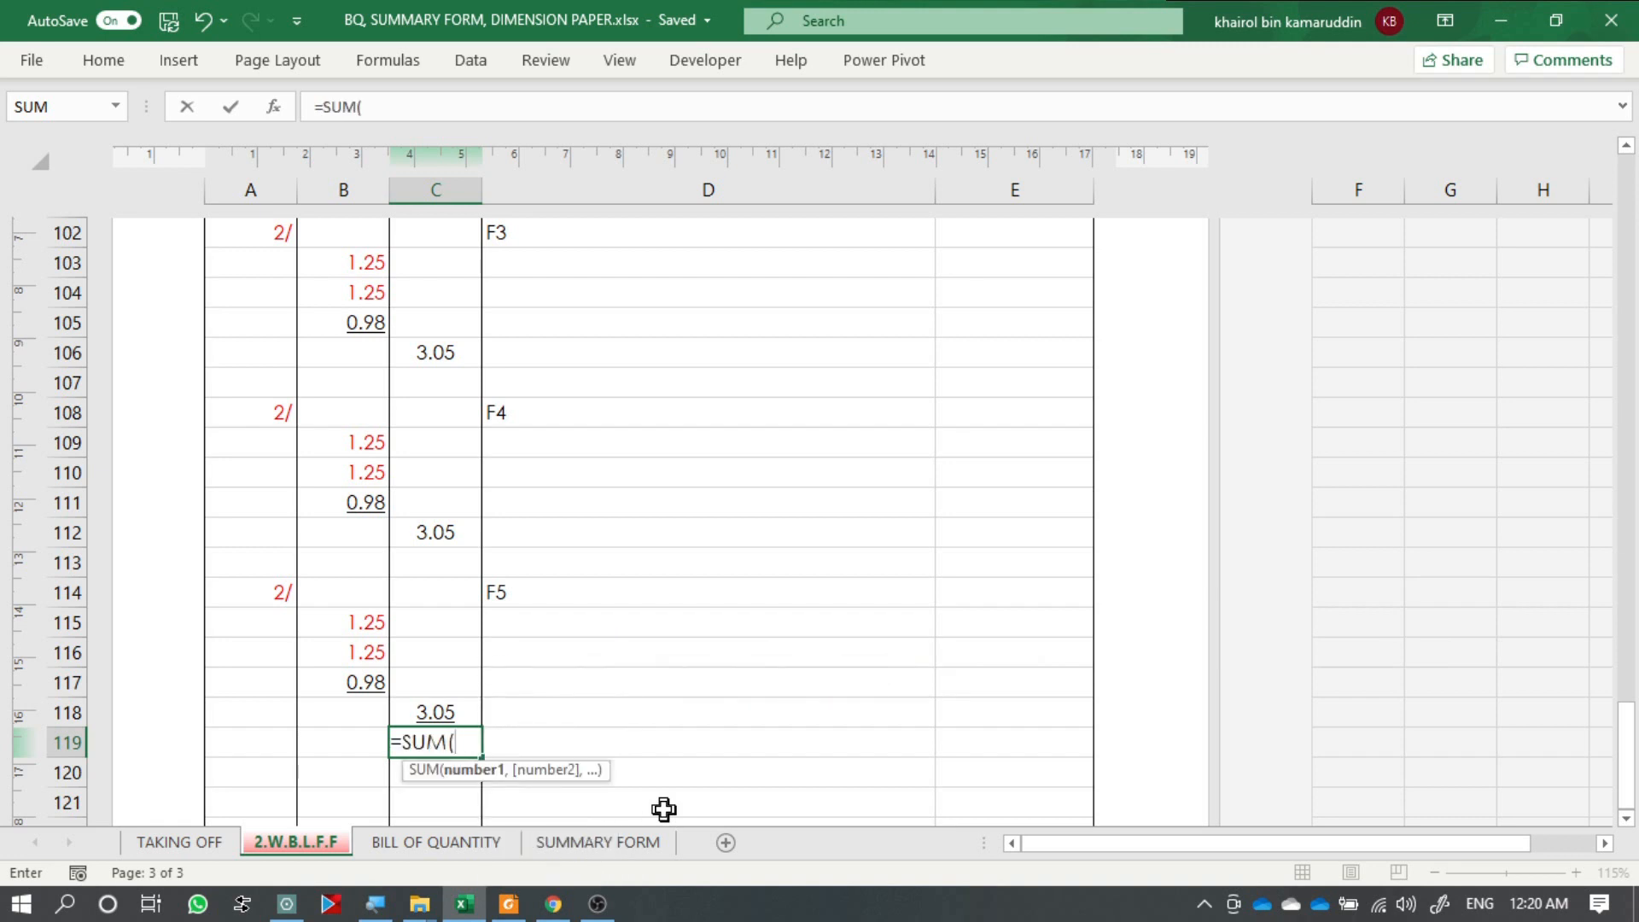
{"action": "scroll", "coordinate": [607, 581], "scroll_direction": "up", "scroll_amount": 5}
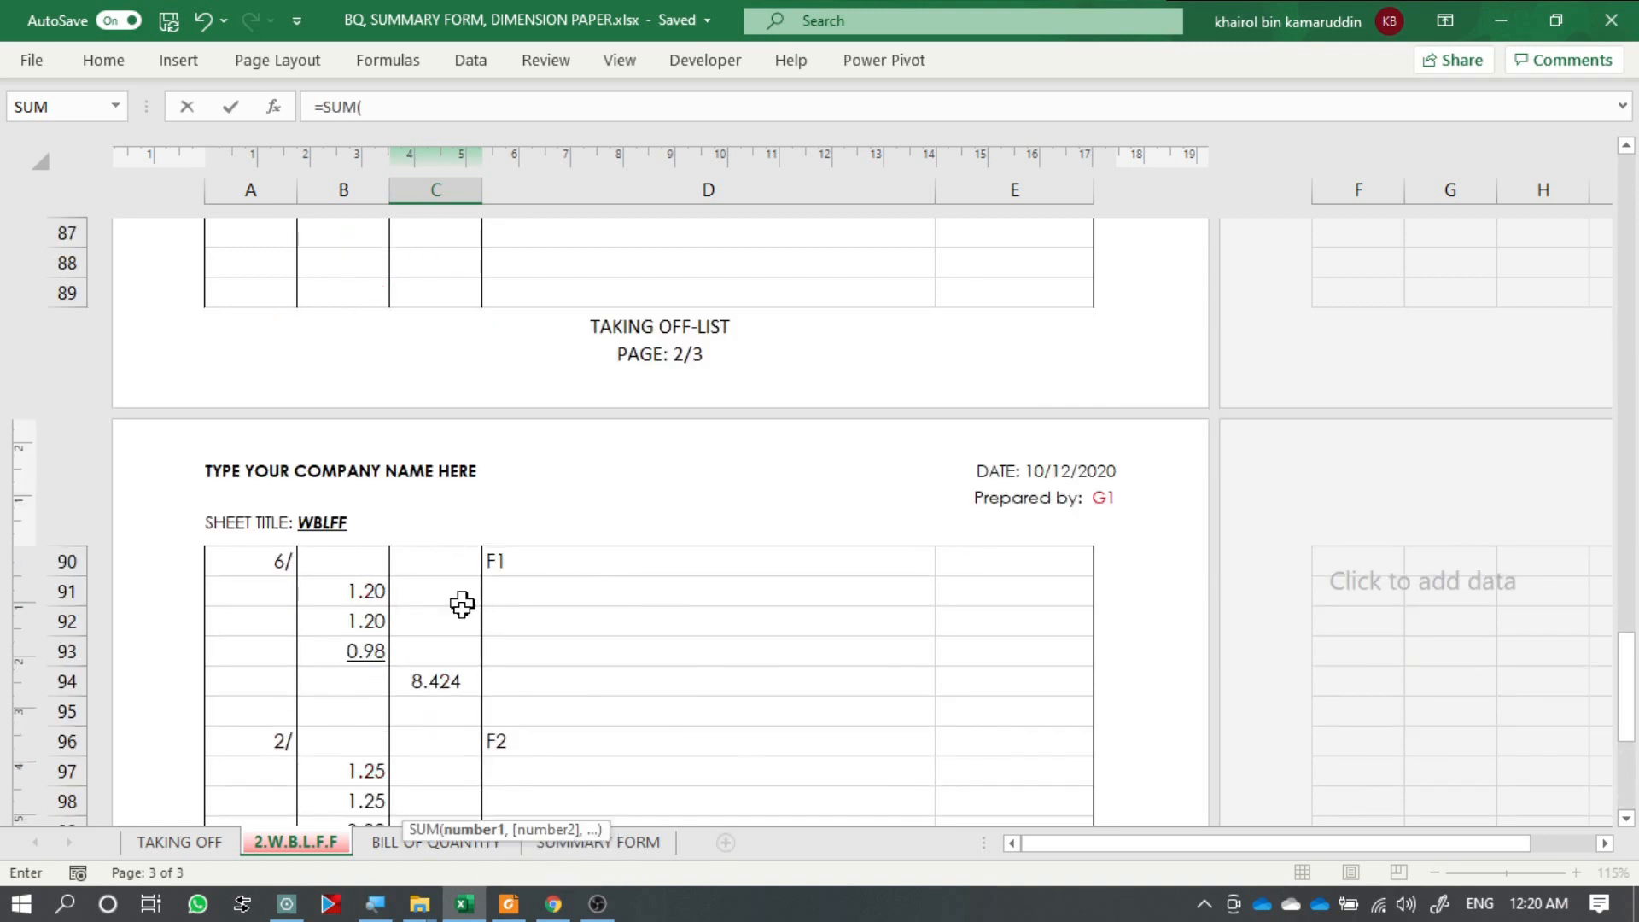
{"action": "mouse_move", "coordinate": [450, 681]}
{"action": "left_mouse_down"}
{"action": "mouse_move", "coordinate": [930, 751]}
{"action": "mouse_move", "coordinate": [432, 733]}
{"action": "mouse_move", "coordinate": [458, 787]}
{"action": "mouse_move", "coordinate": [456, 873]}
{"action": "mouse_move", "coordinate": [469, 468]}
{"action": "mouse_move", "coordinate": [458, 689]}
{"action": "left_mouse_up"}
{"action": "key", "text": "Return"}
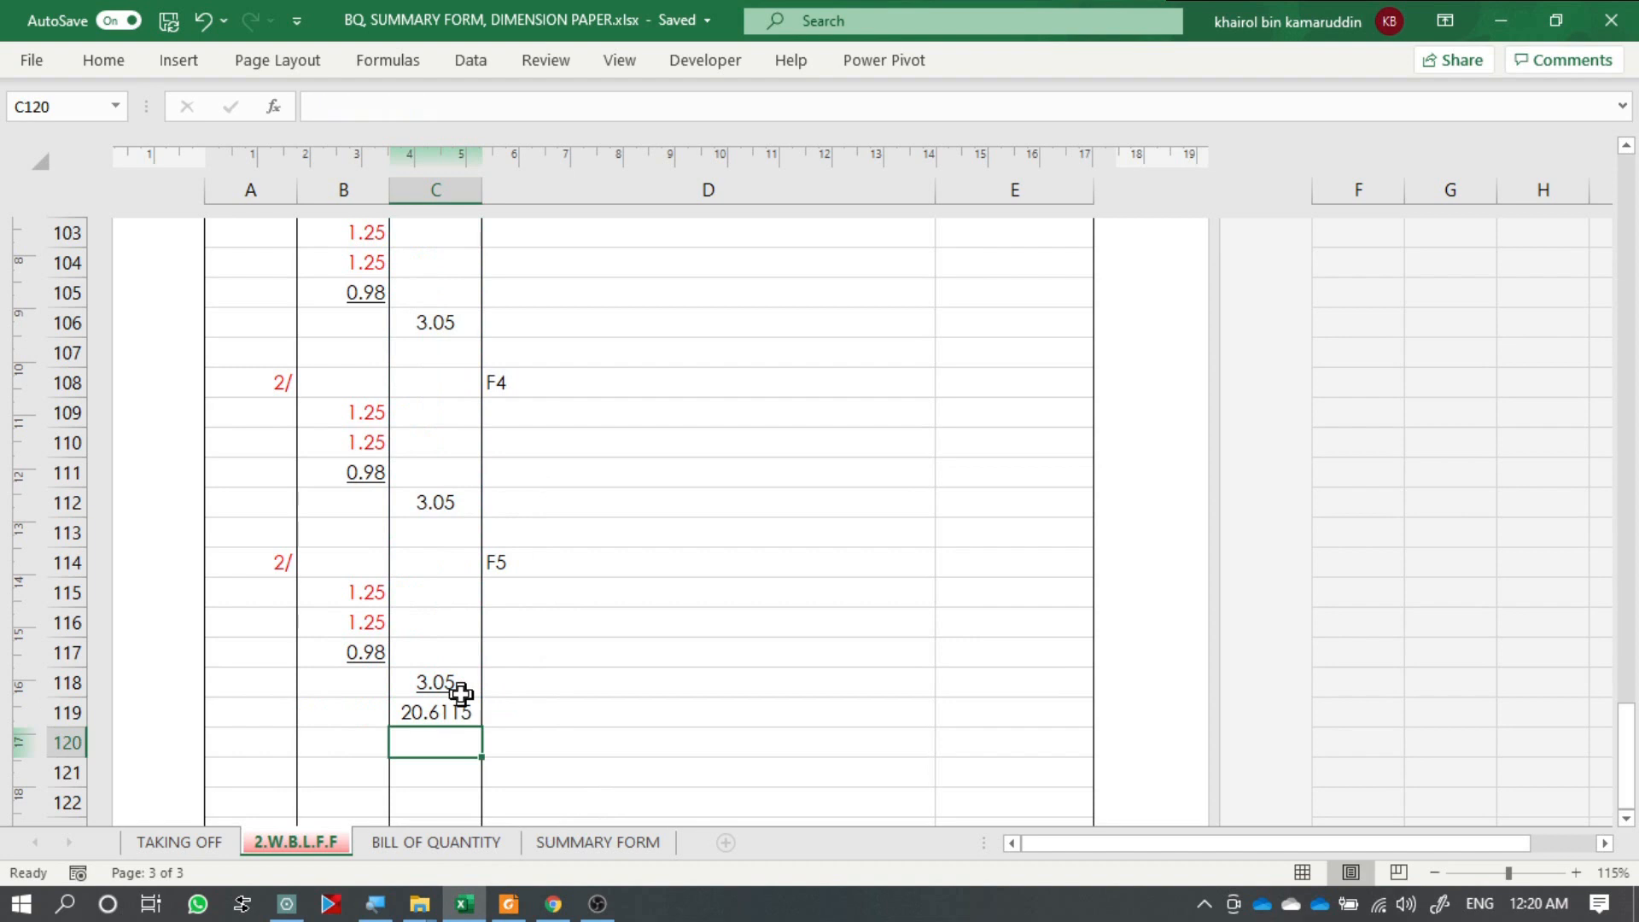
Format the total in C119 with two decimal places and a double underline.
{"action": "left_click", "coordinate": [464, 708]}
{"action": "left_click", "coordinate": [109, 61]}
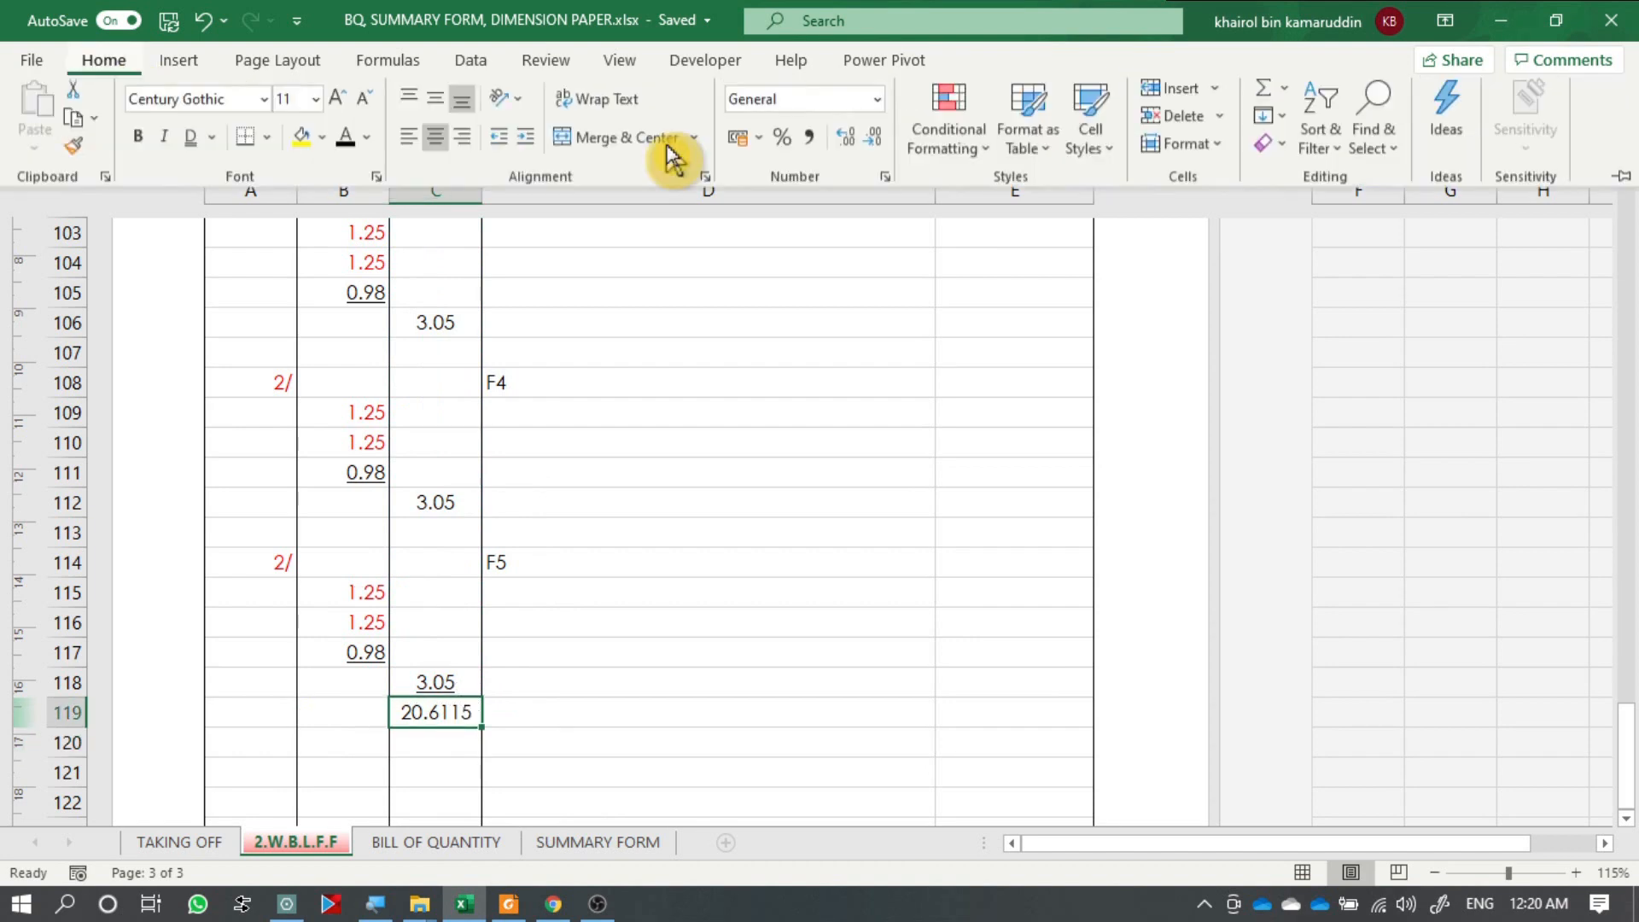
{"action": "left_click", "coordinate": [875, 147]}
{"action": "left_click", "coordinate": [875, 147]}
{"action": "left_click", "coordinate": [575, 725]}
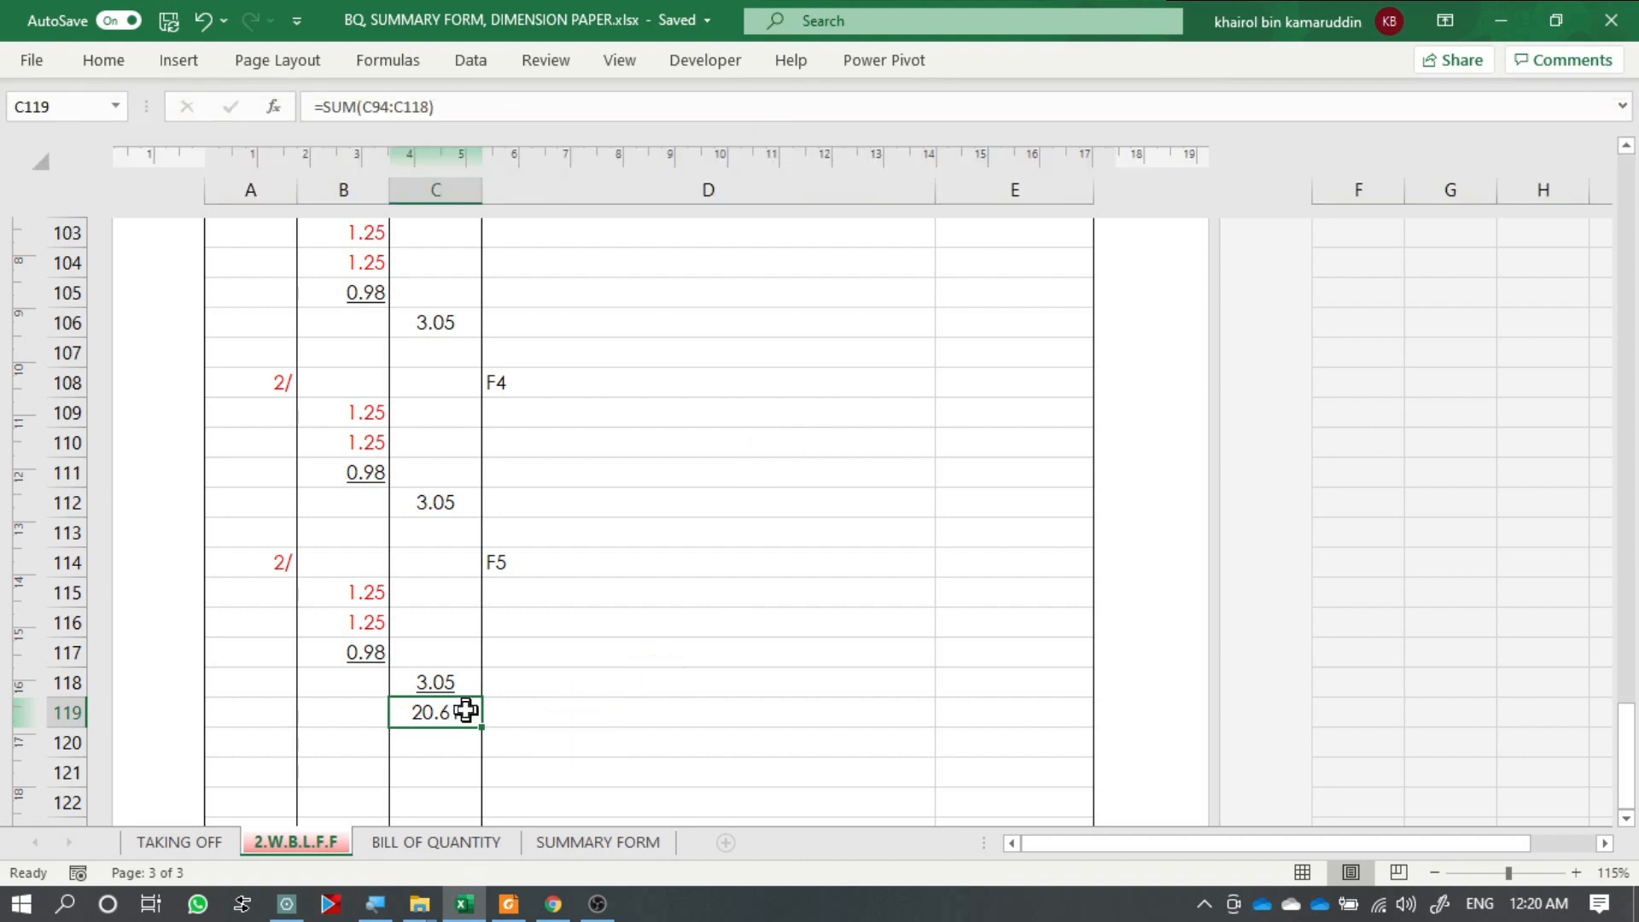
{"action": "left_click", "coordinate": [107, 61]}
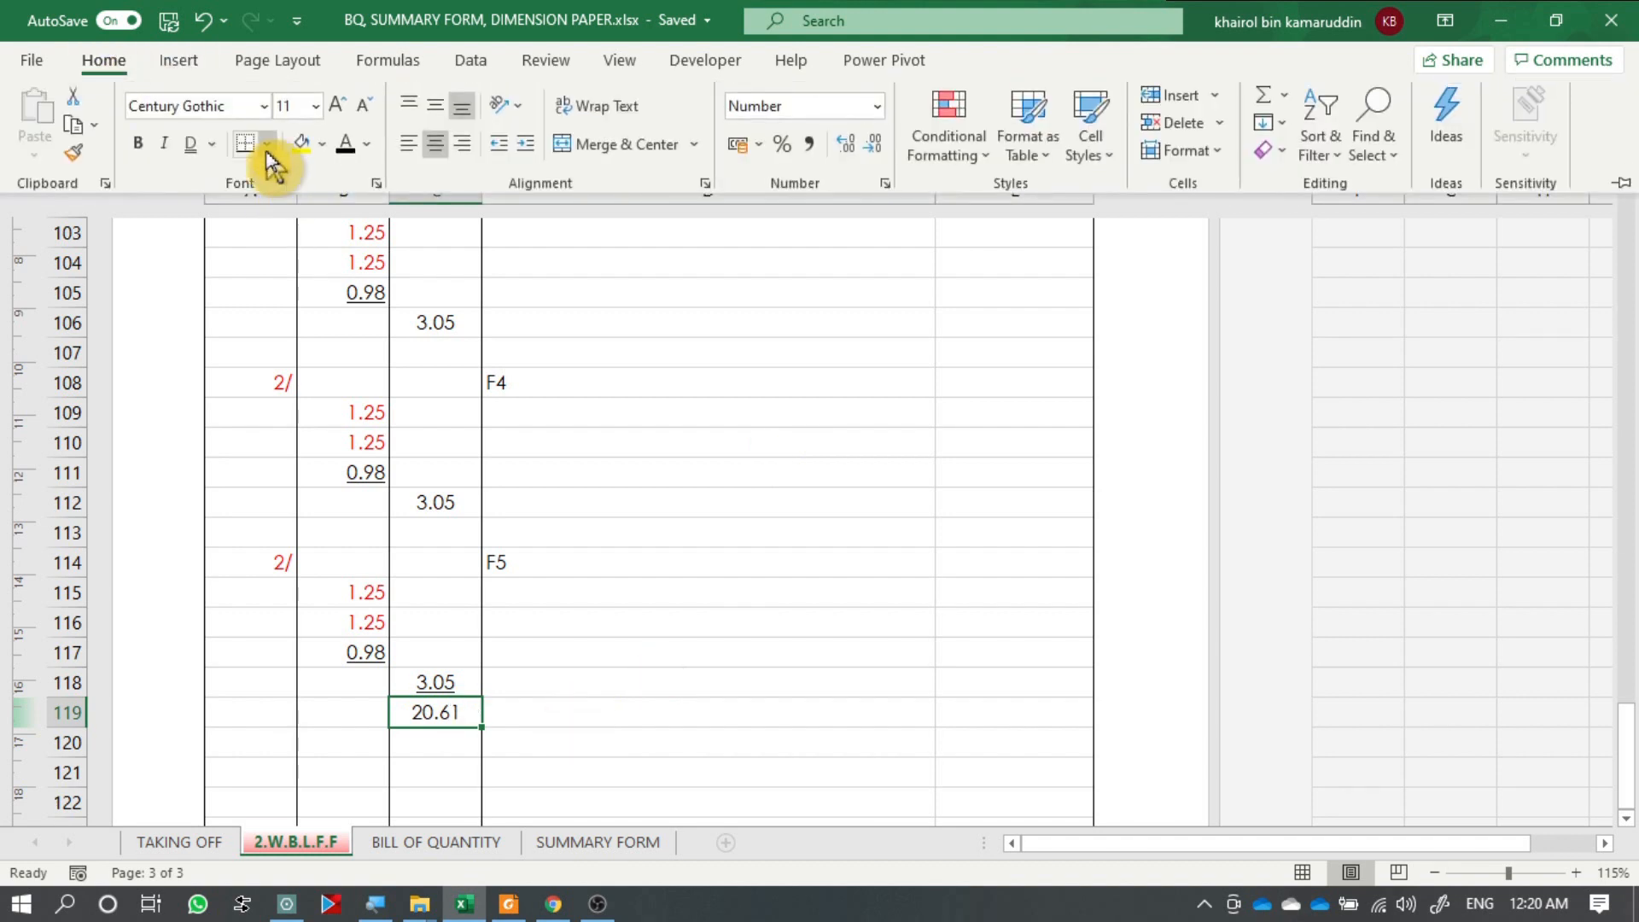
{"action": "left_click", "coordinate": [190, 145]}
{"action": "left_click", "coordinate": [530, 721]}
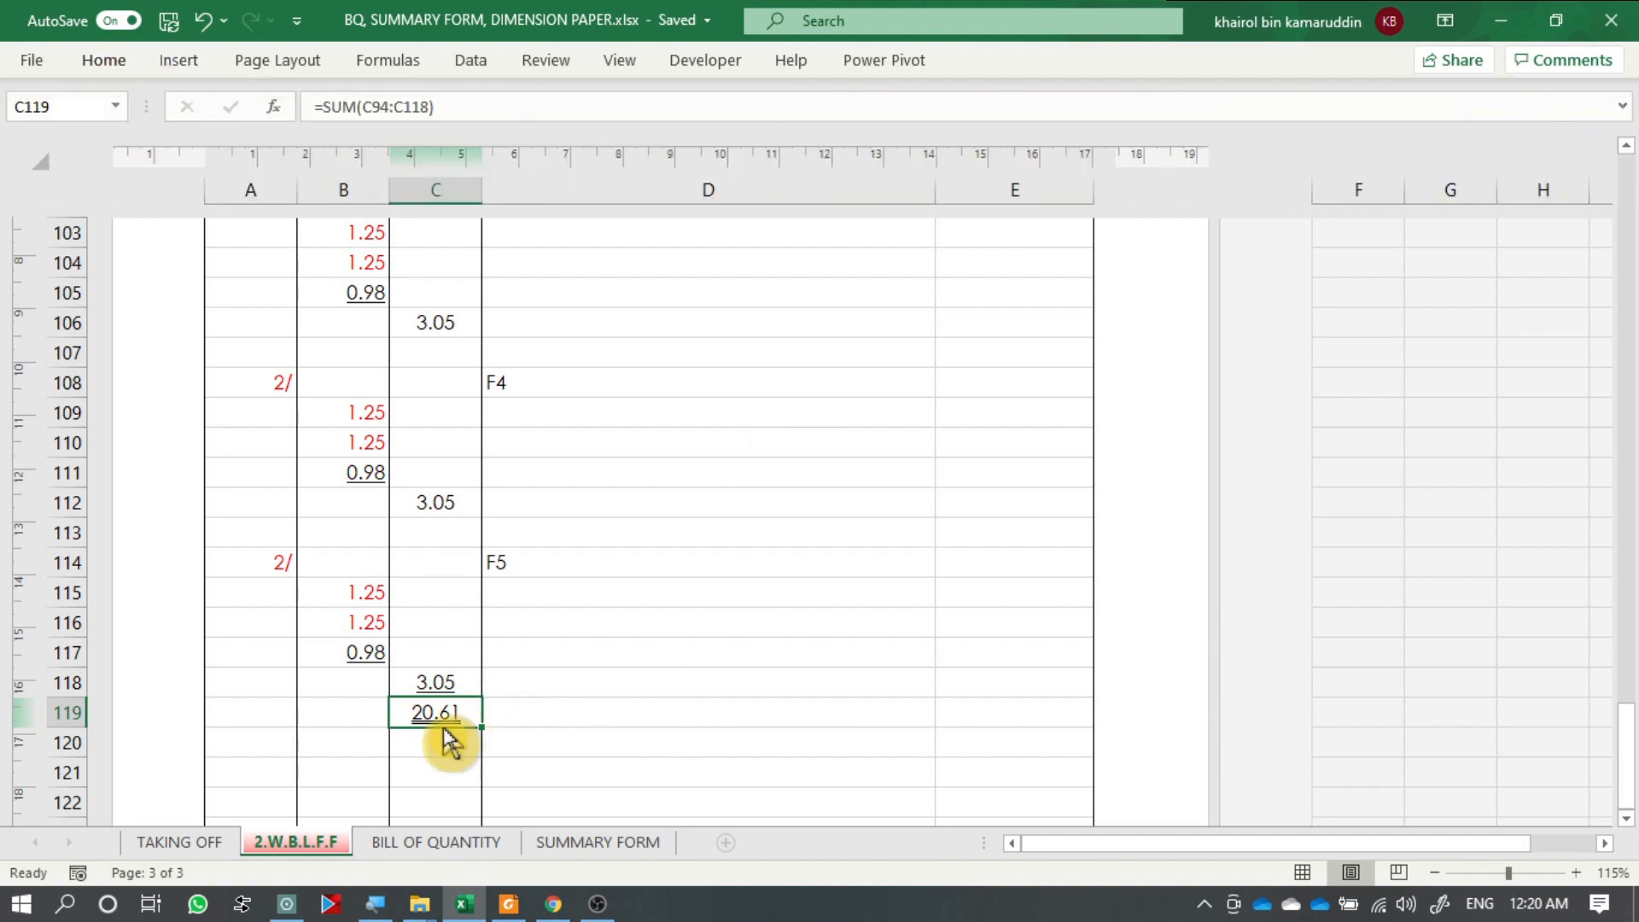
Add the bold unit m³ beside the total, in D119.
{"action": "left_click", "coordinate": [564, 736]}
{"action": "left_click", "coordinate": [509, 714]}
{"action": "left_click", "coordinate": [444, 713]}
{"action": "left_click", "coordinate": [530, 714]}
{"action": "scroll", "coordinate": [684, 490], "scroll_direction": "down", "scroll_amount": 3}
{"action": "type", "text": "m3"}
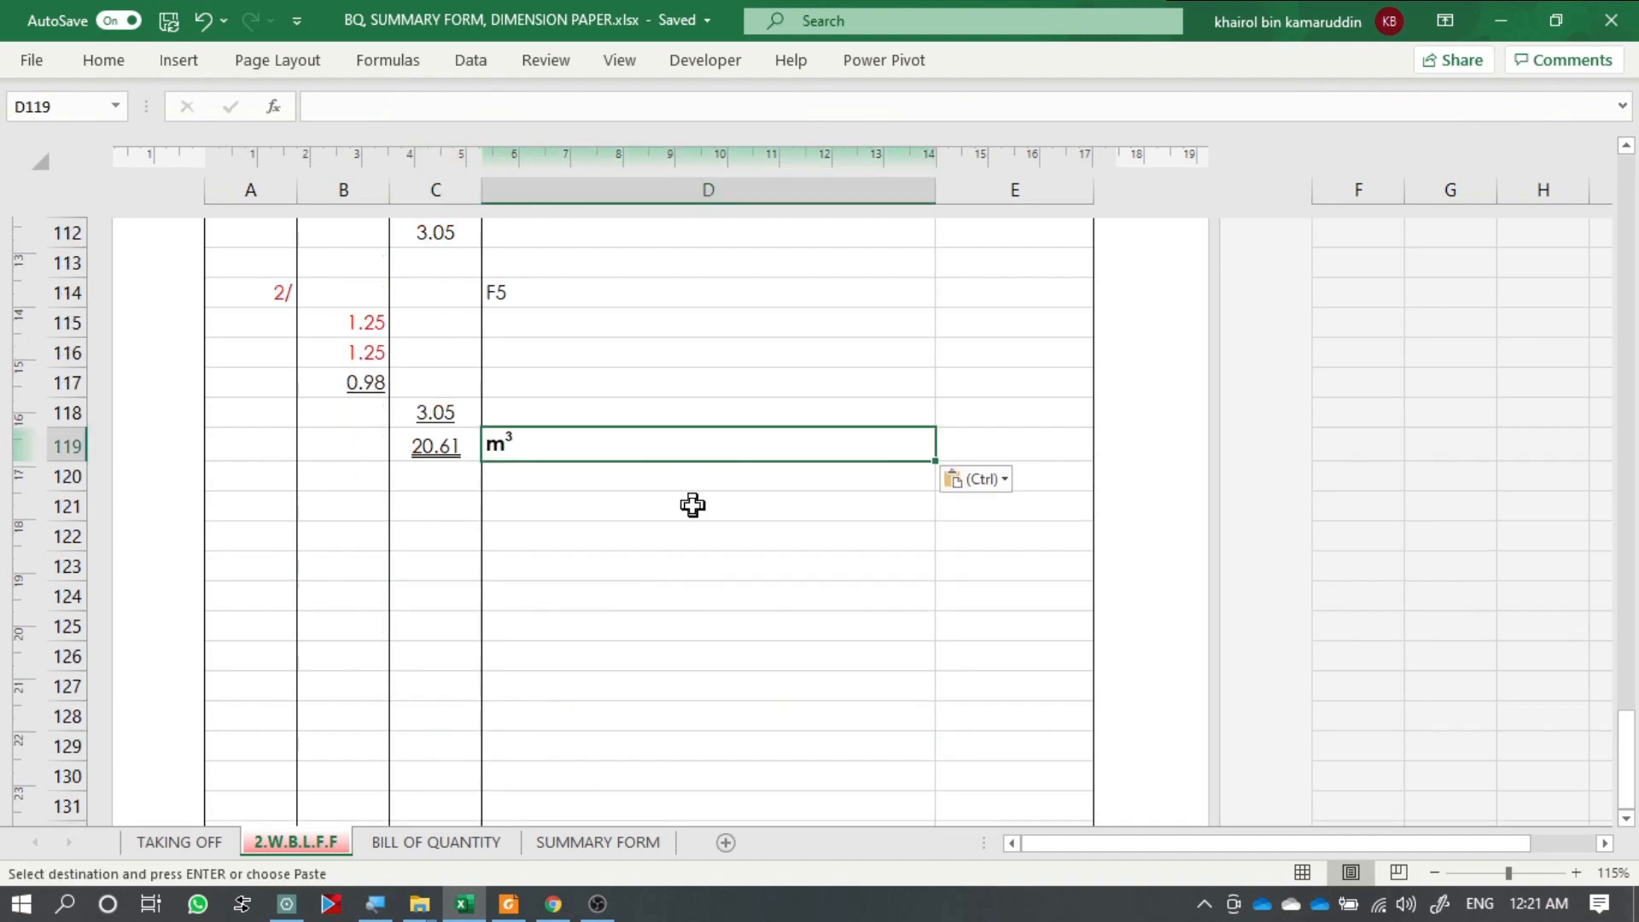
{"action": "left_click", "coordinate": [622, 518]}
Make the total in C119 bold.
{"action": "left_click", "coordinate": [437, 442]}
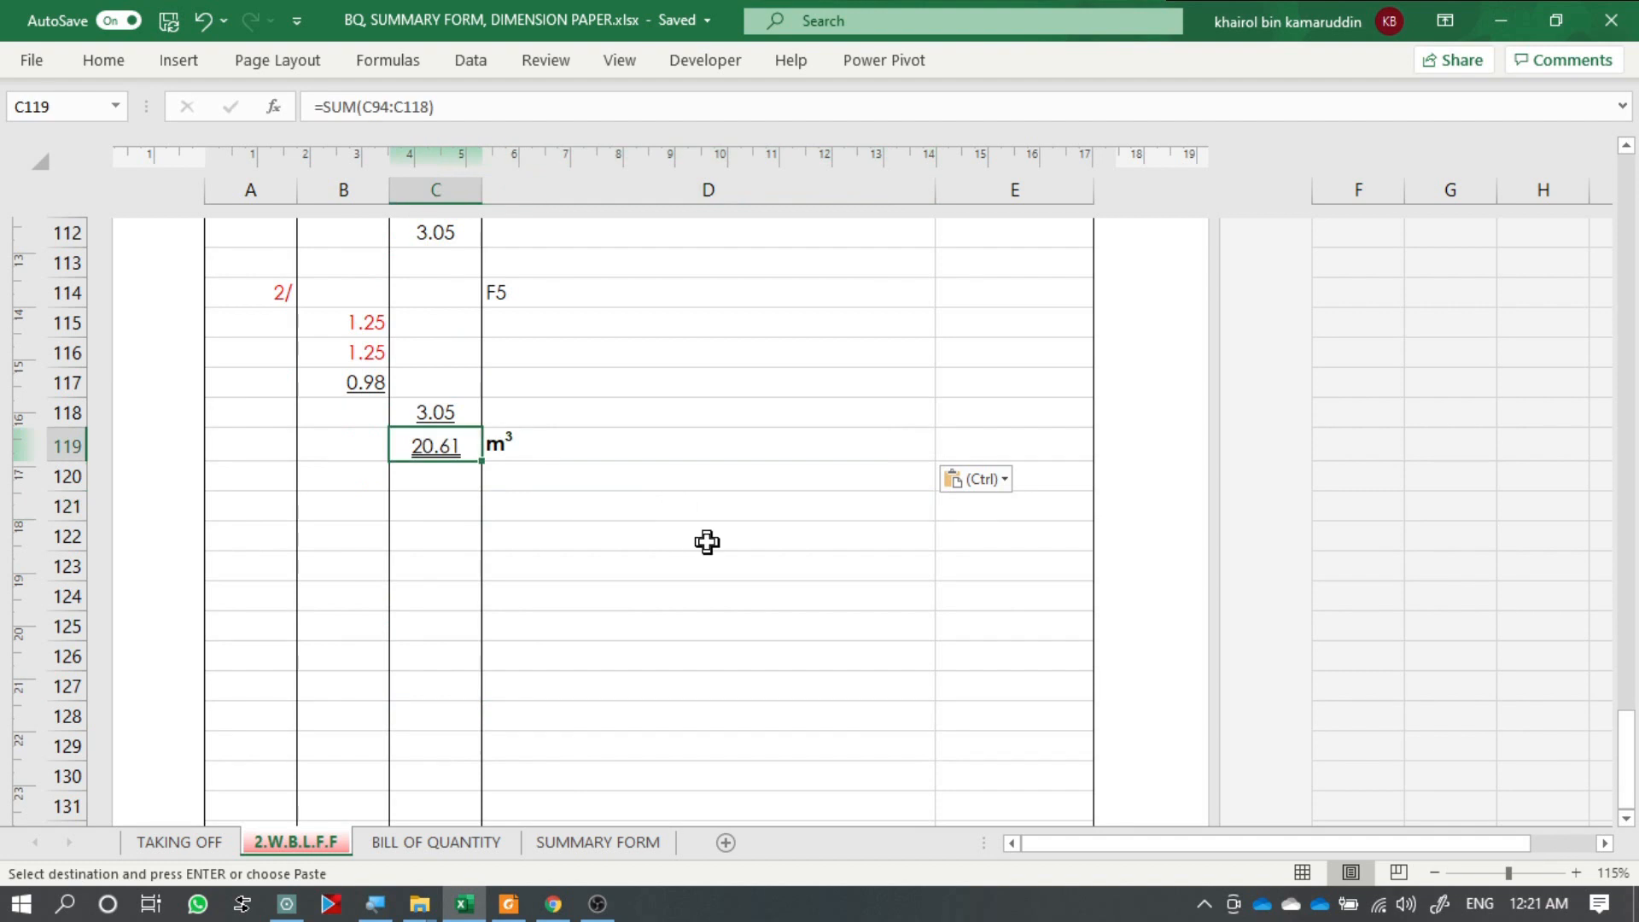
{"action": "key", "text": "Escape"}
{"action": "left_click", "coordinate": [707, 543]}
Copy item 7, Extra over pit excavation for excavating in rock, from BILL OF QUANTITY into C121:D121 of 2.W.B.L.F.F as values and make it bold.
{"action": "key", "text": "ctrl+Page_Down"}
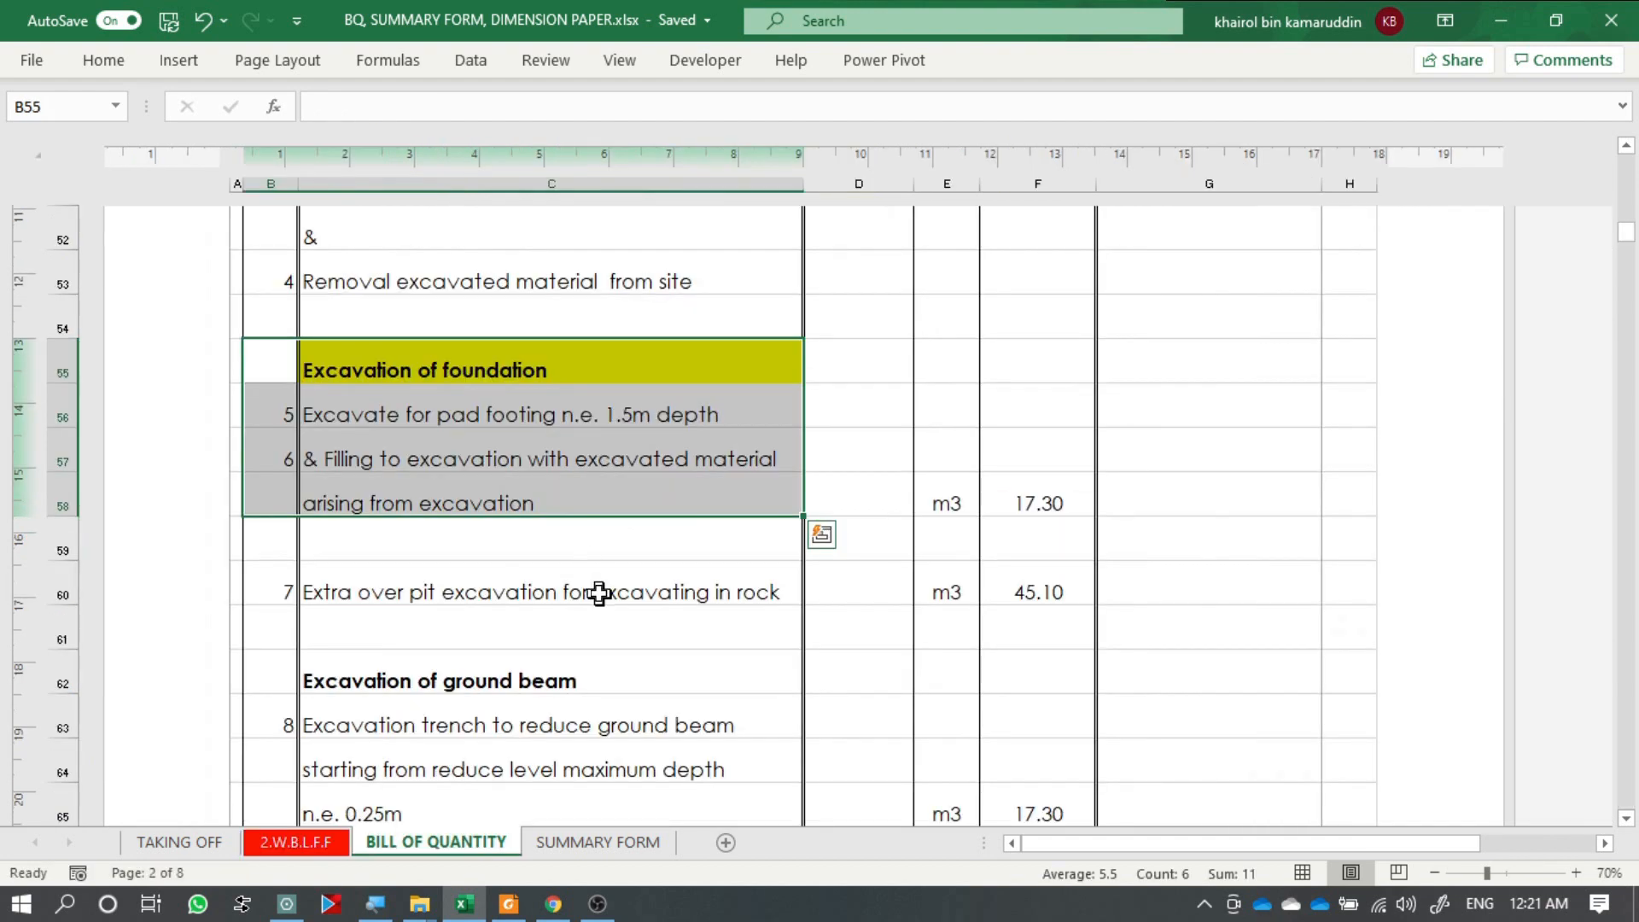
{"action": "left_click", "coordinate": [600, 591]}
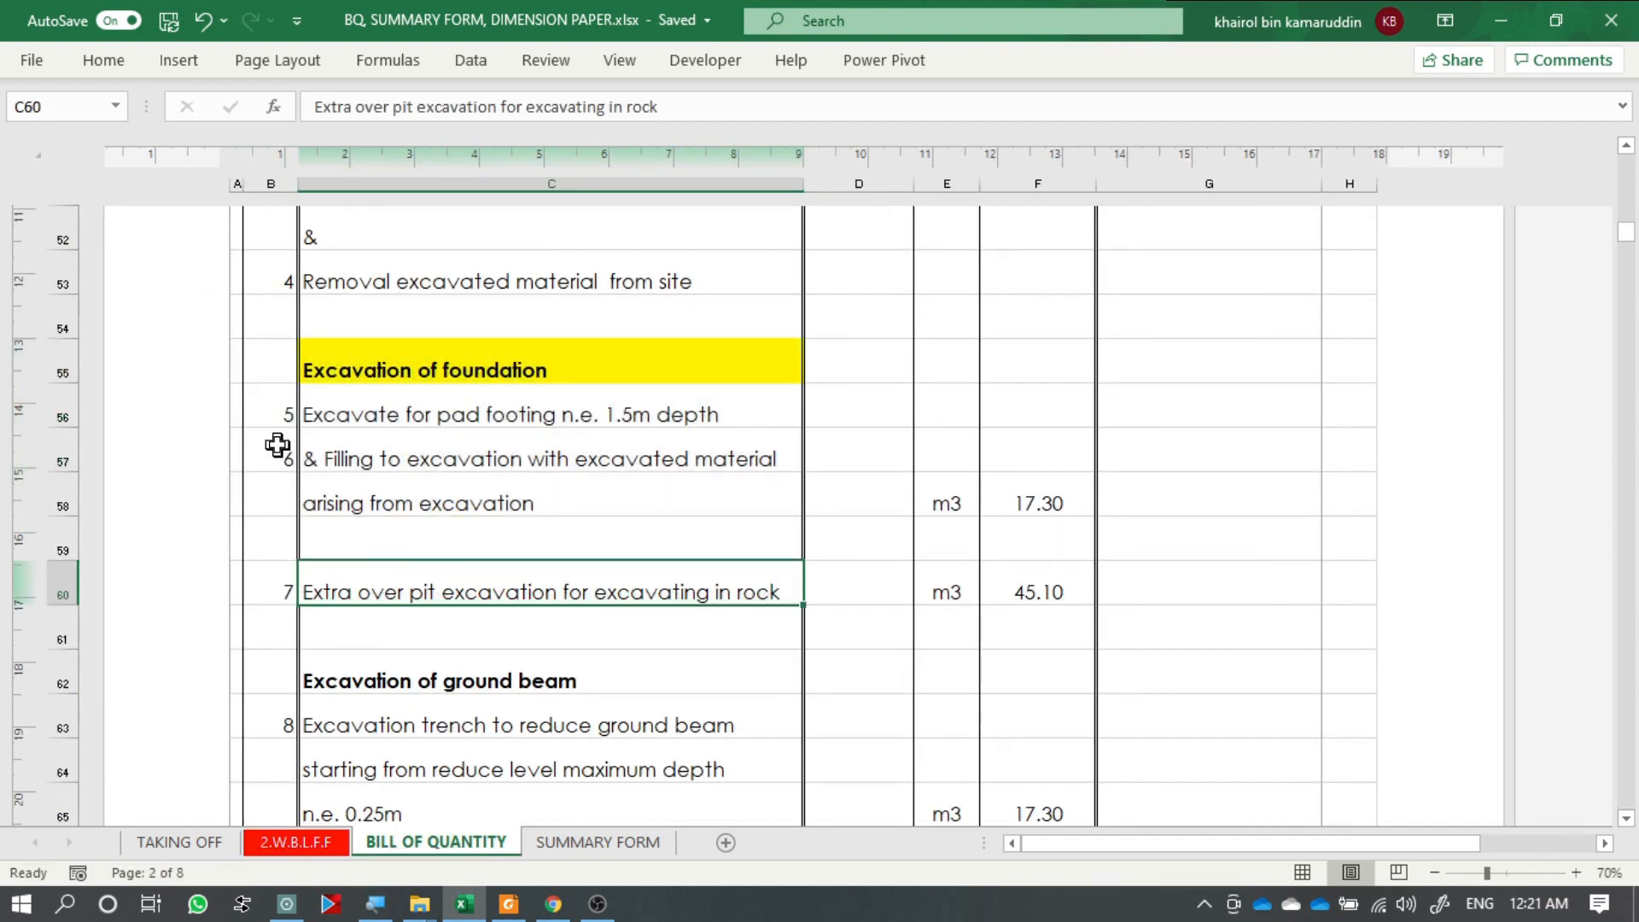
{"action": "left_click_drag", "start_coordinate": [285, 590], "coordinate": [524, 590]}
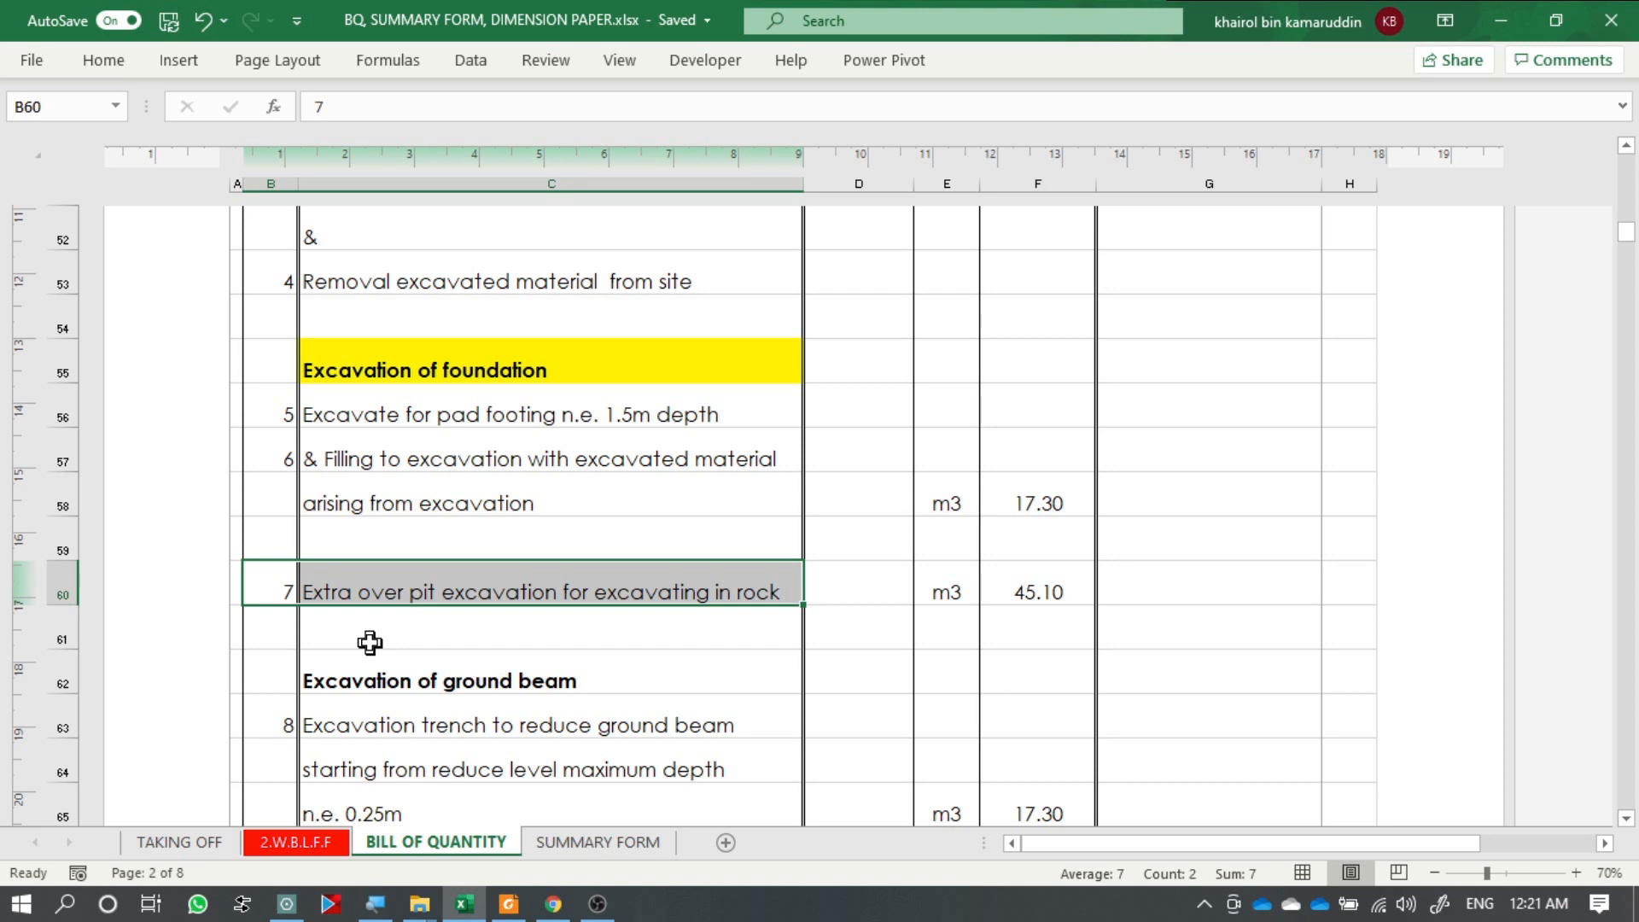
{"action": "key", "text": "ctrl+c"}
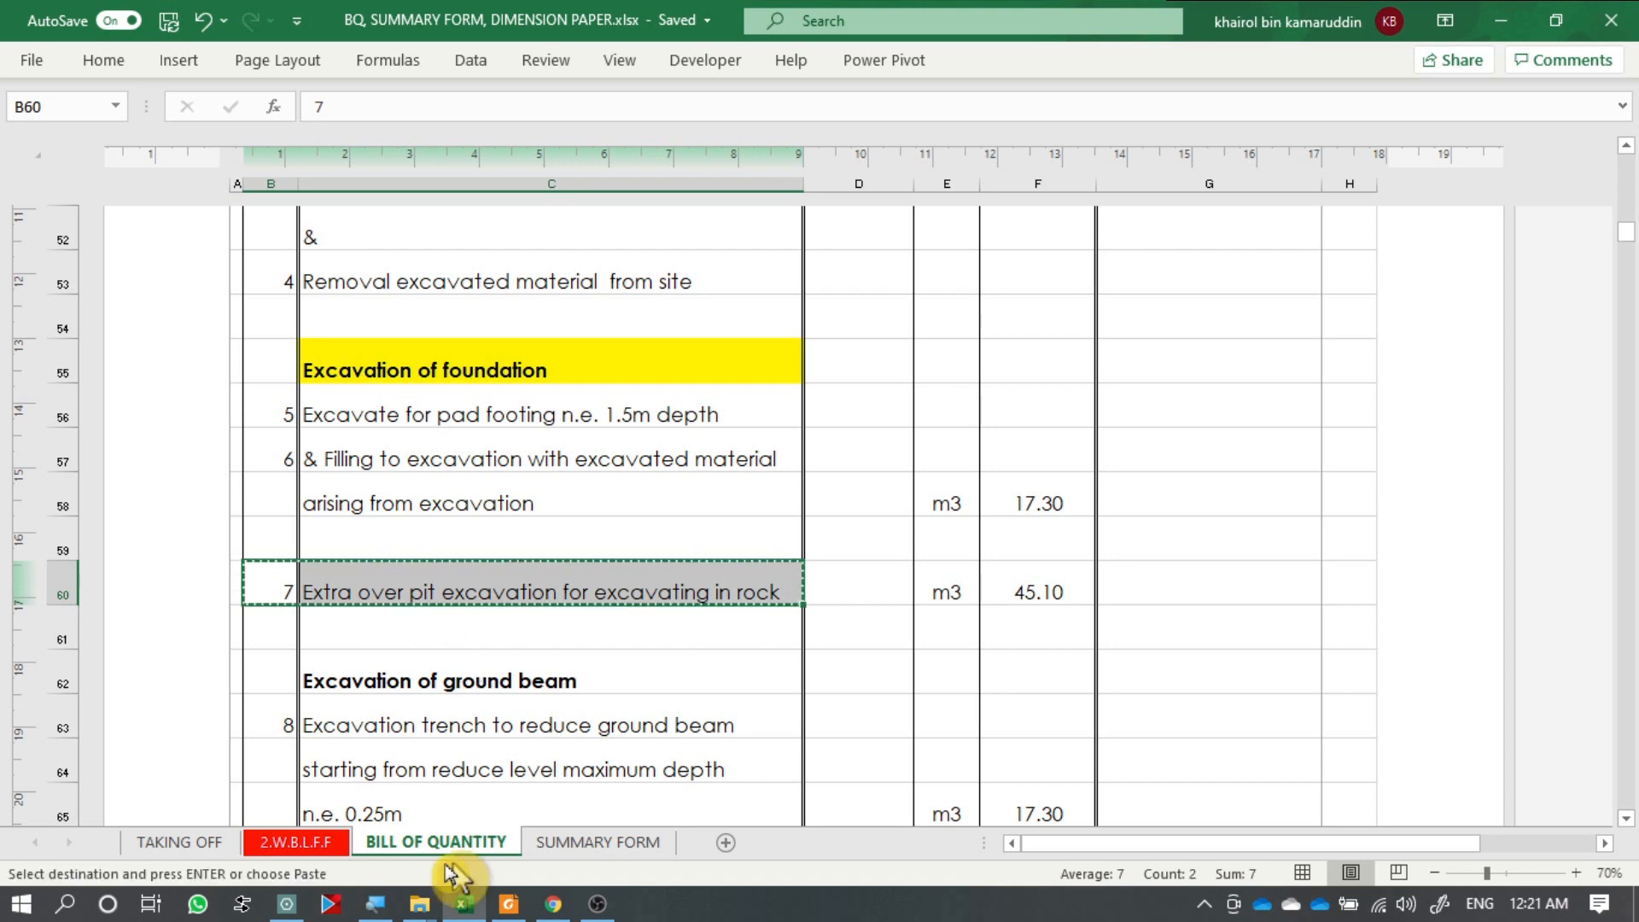
{"action": "left_click", "coordinate": [321, 849]}
{"action": "left_click", "coordinate": [452, 536]}
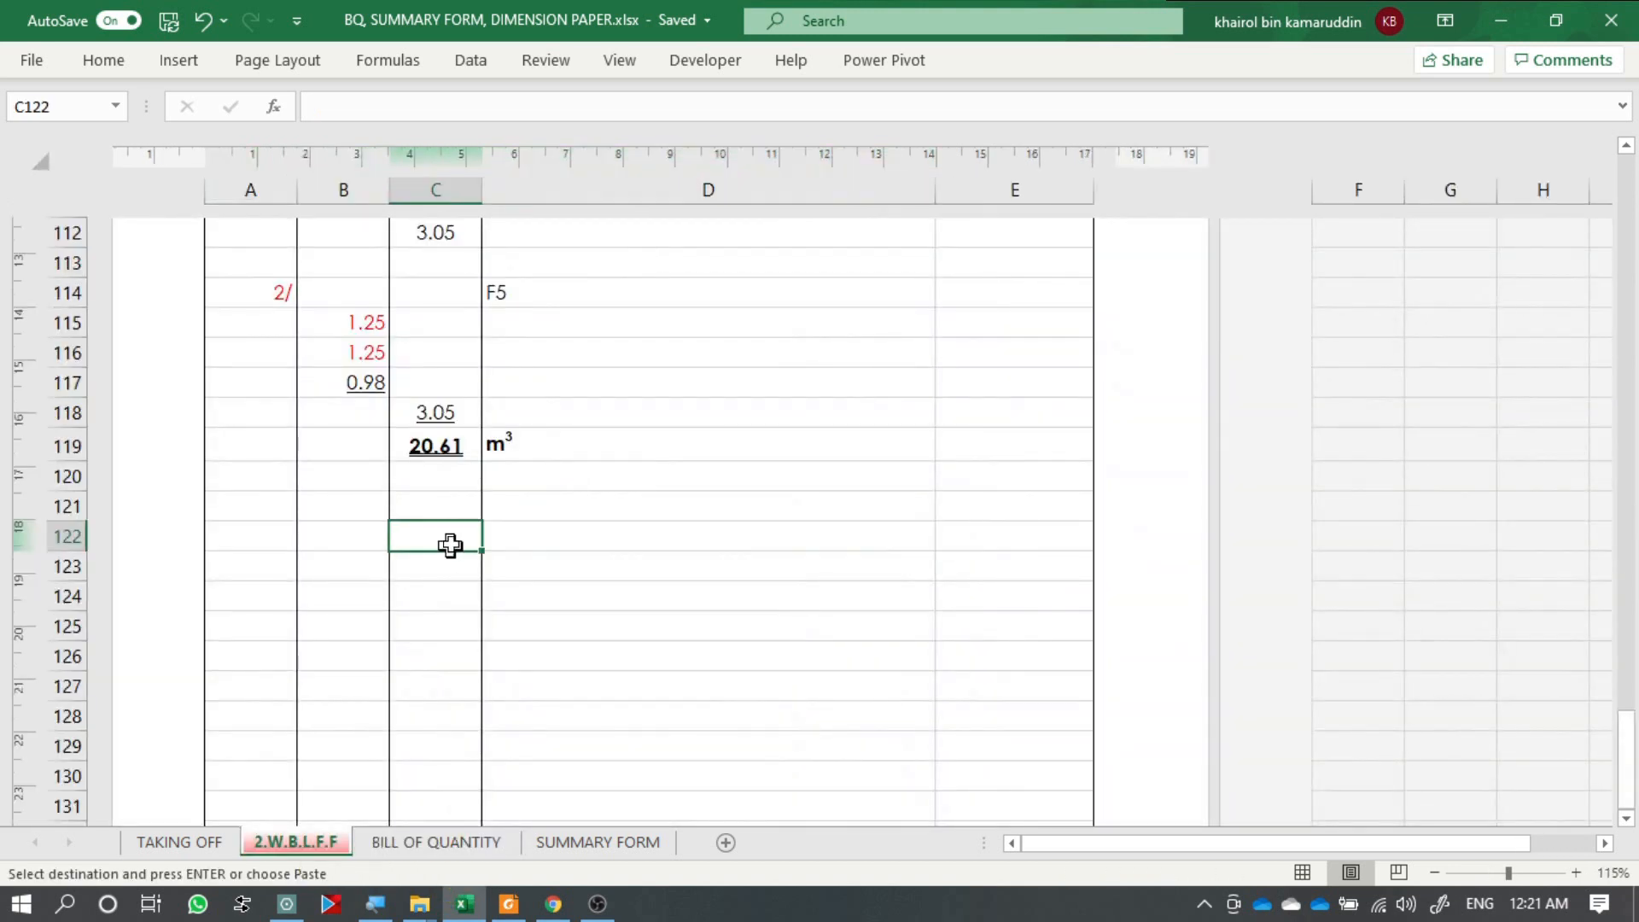
{"action": "left_click", "coordinate": [462, 507]}
{"action": "right_click", "coordinate": [462, 506]}
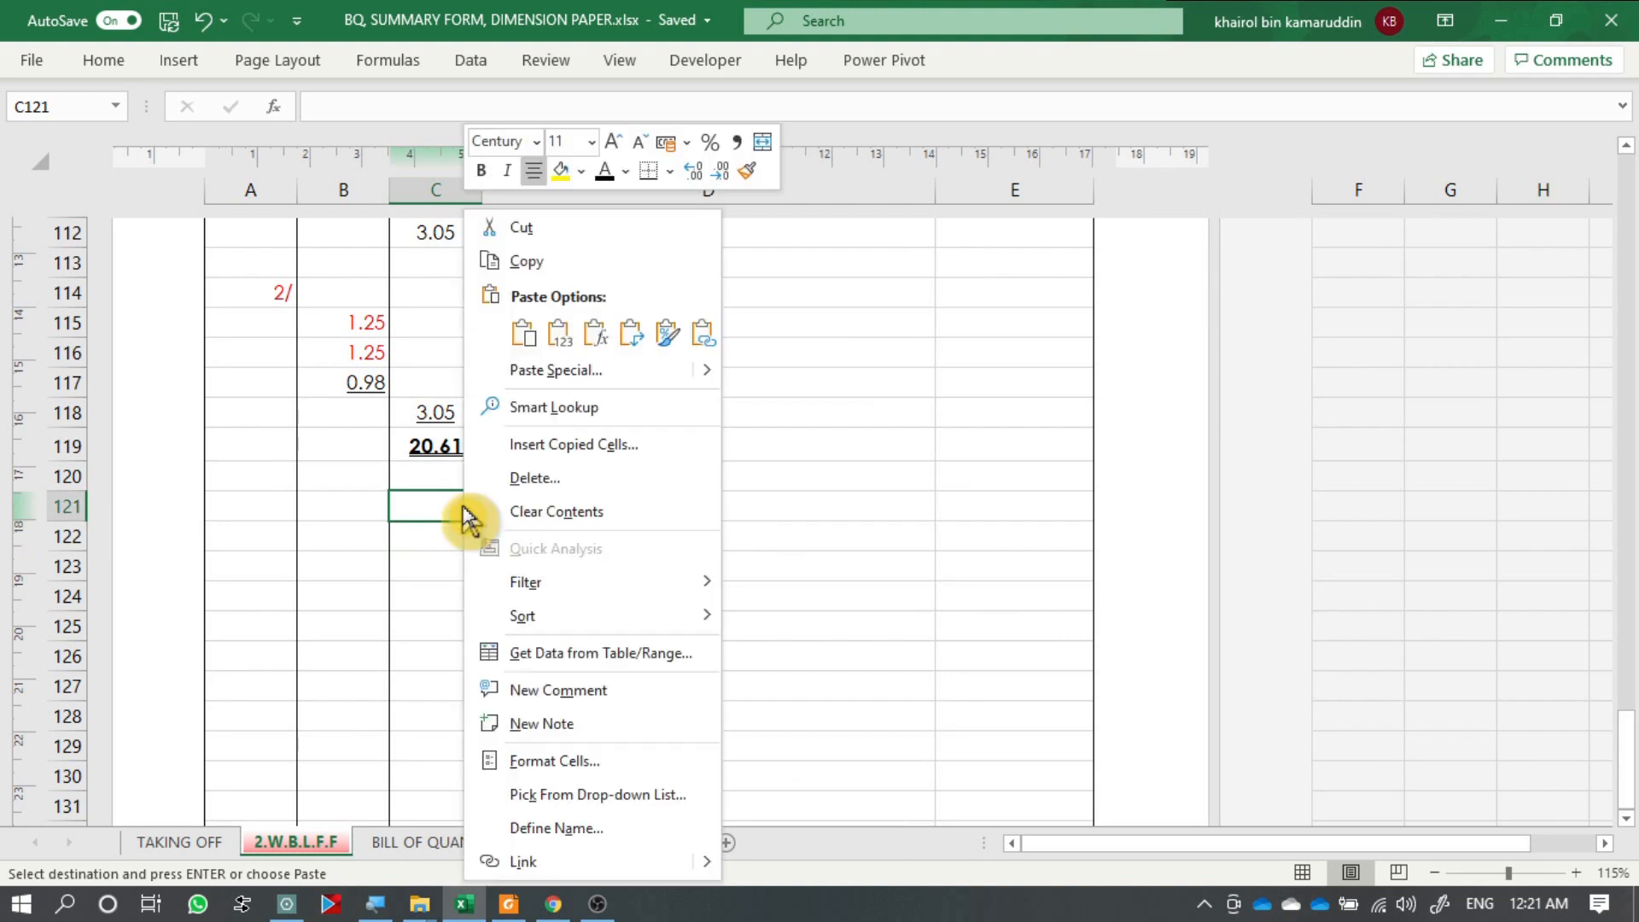
{"action": "left_click", "coordinate": [567, 337]}
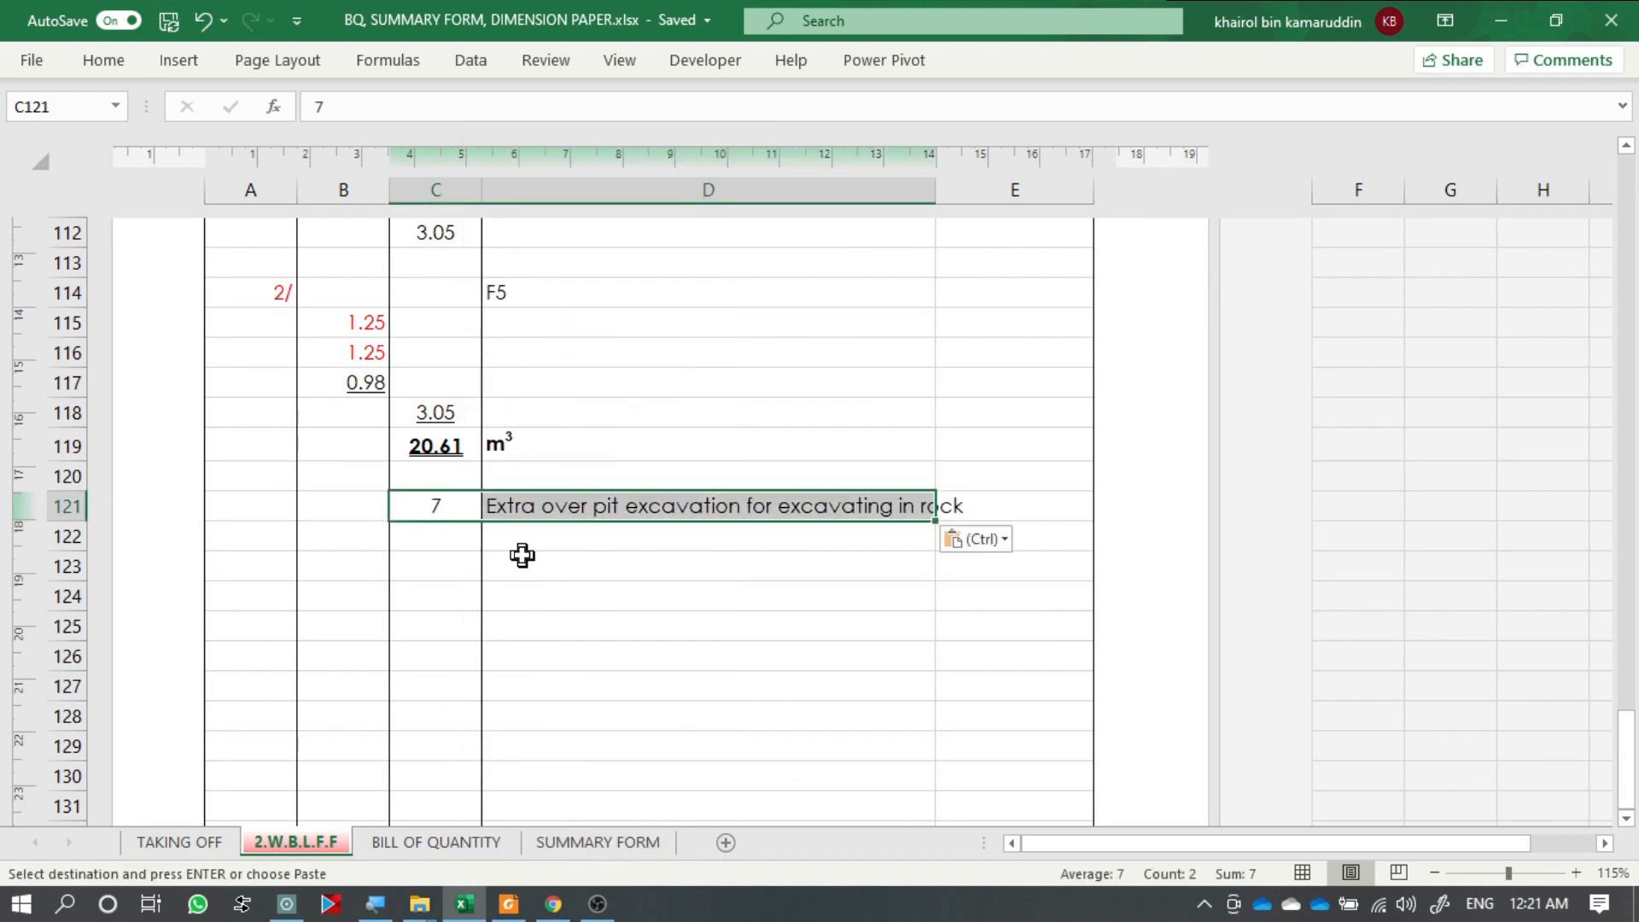
{"action": "key", "text": "ctrl+b"}
{"action": "left_click", "coordinate": [523, 555]}
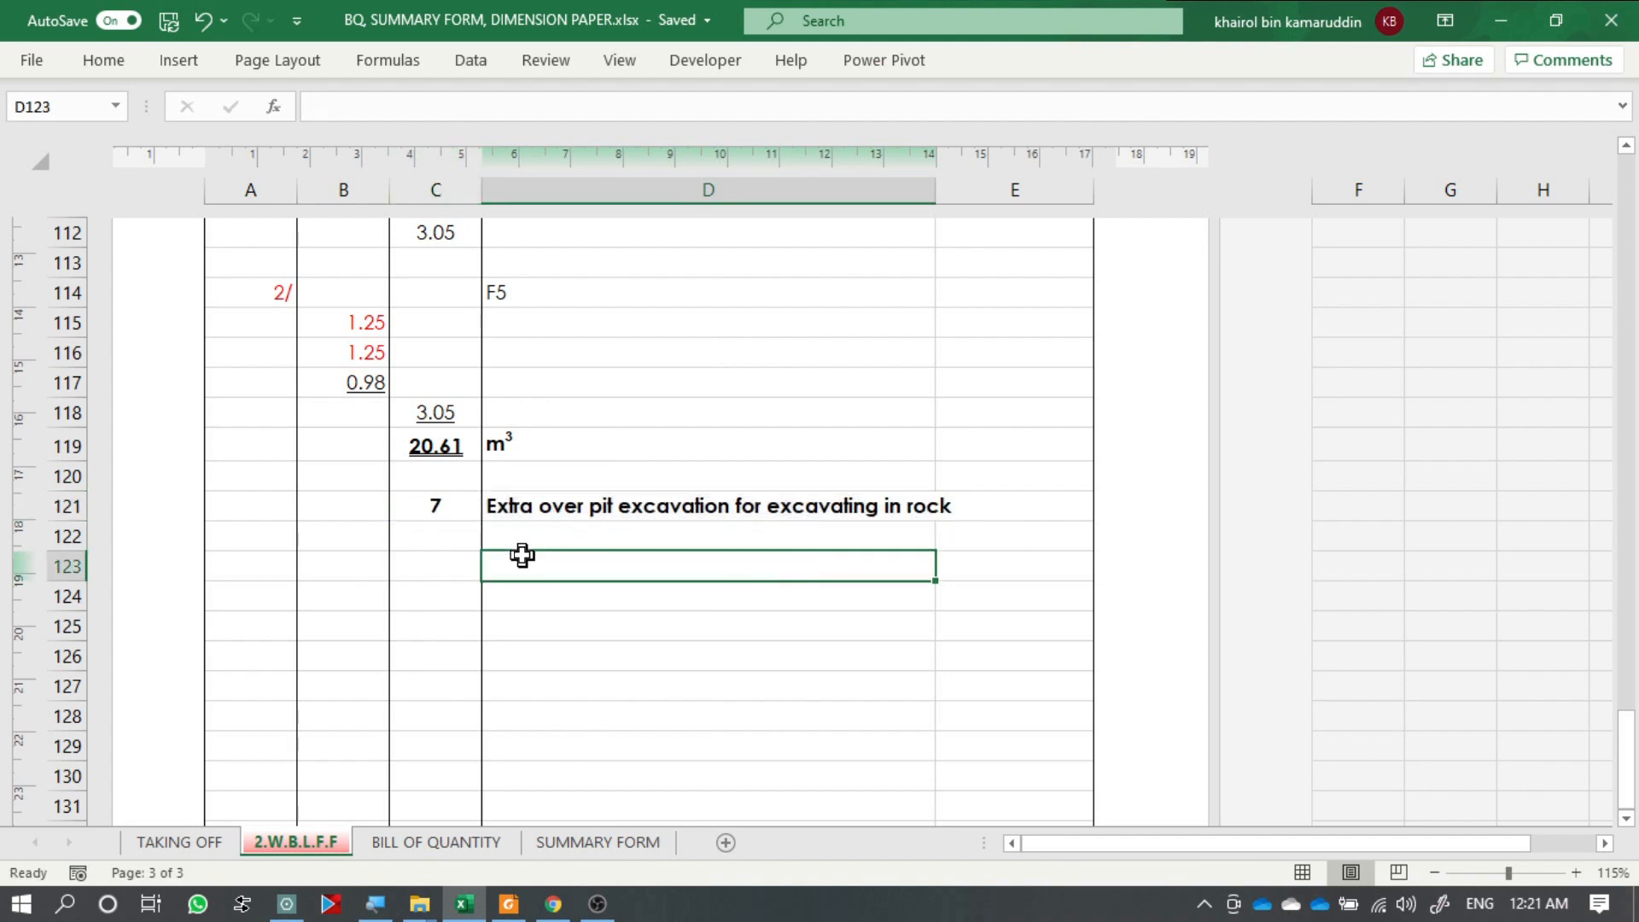
{"action": "scroll", "coordinate": [530, 589], "scroll_direction": "up", "scroll_amount": 1}
{"action": "left_click", "coordinate": [531, 616]}
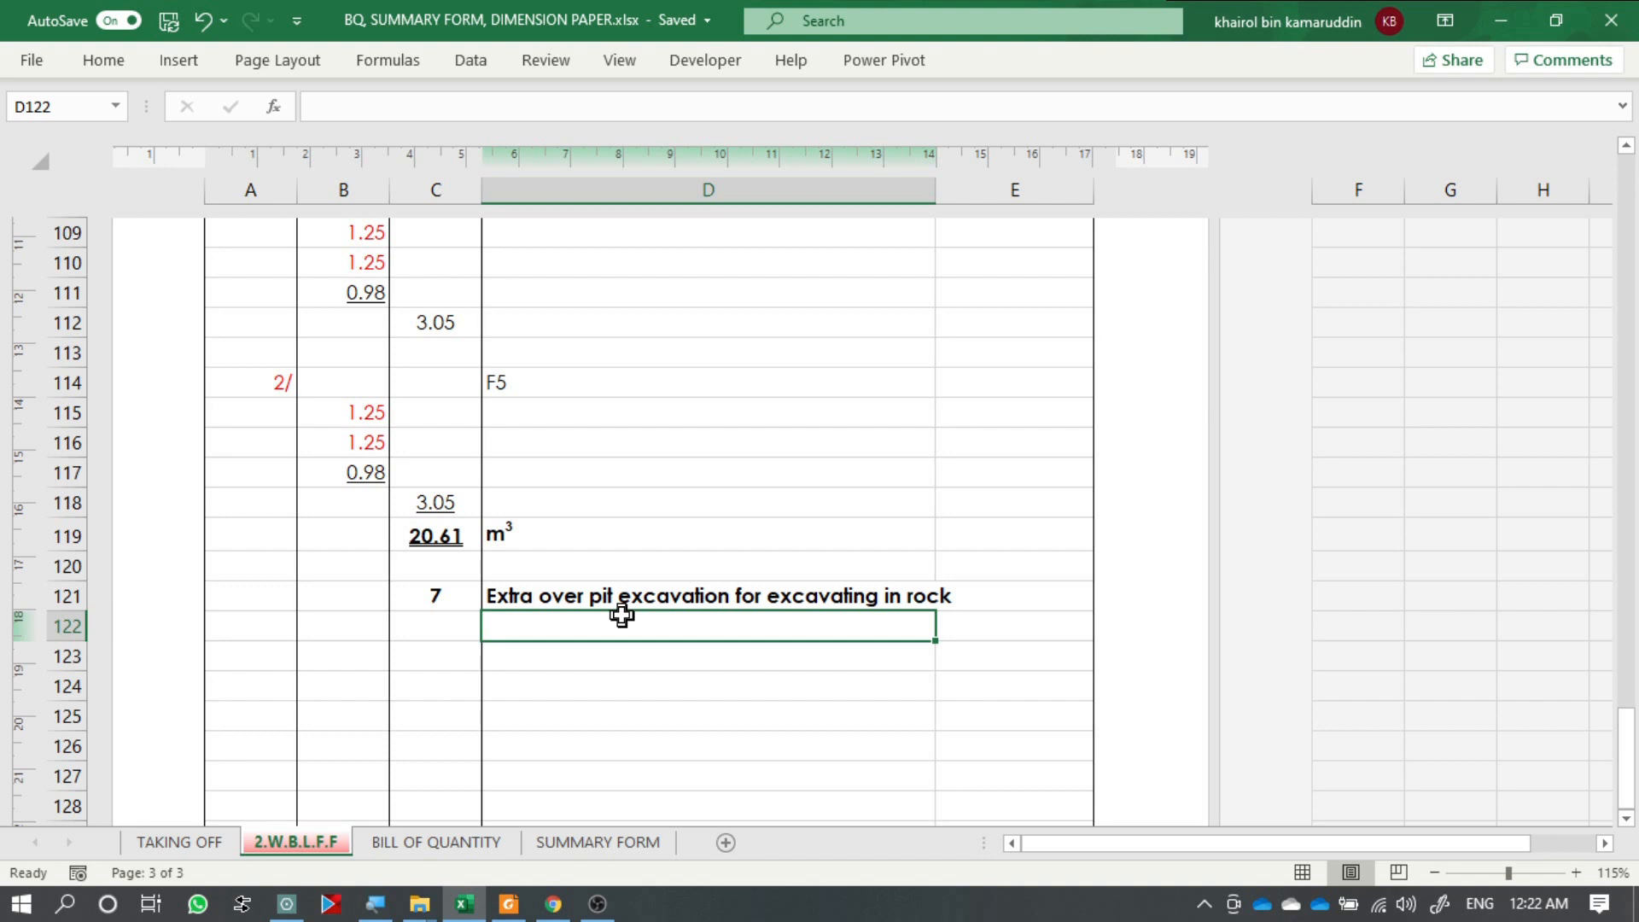
{"action": "key", "text": "alt+Tab"}
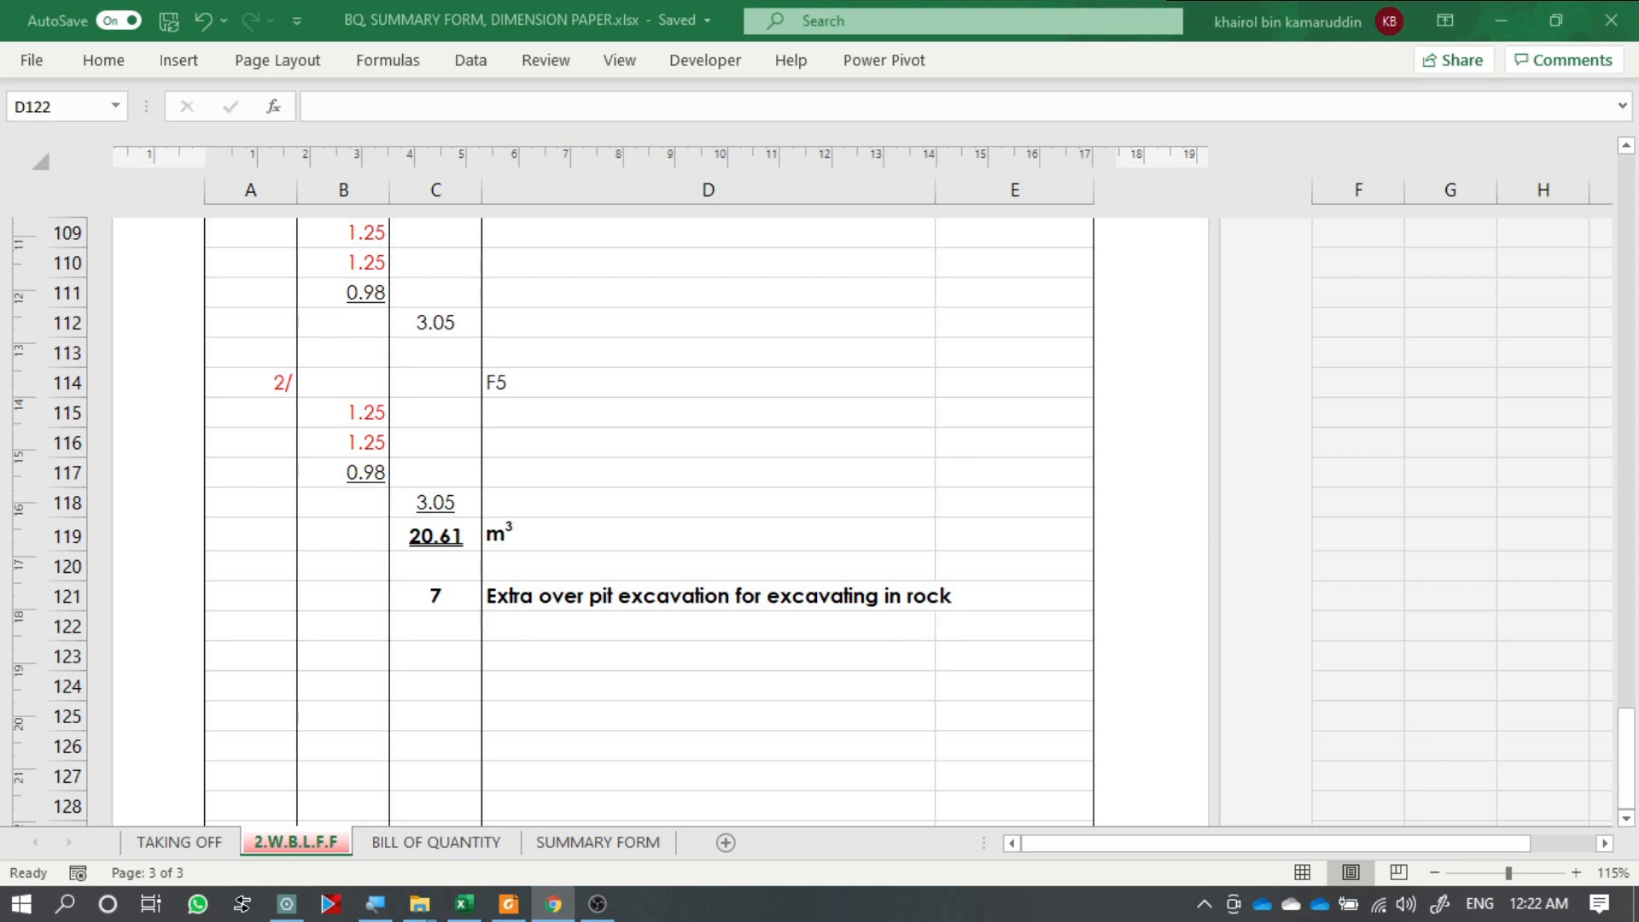
{"action": "key", "text": "alt+Tab"}
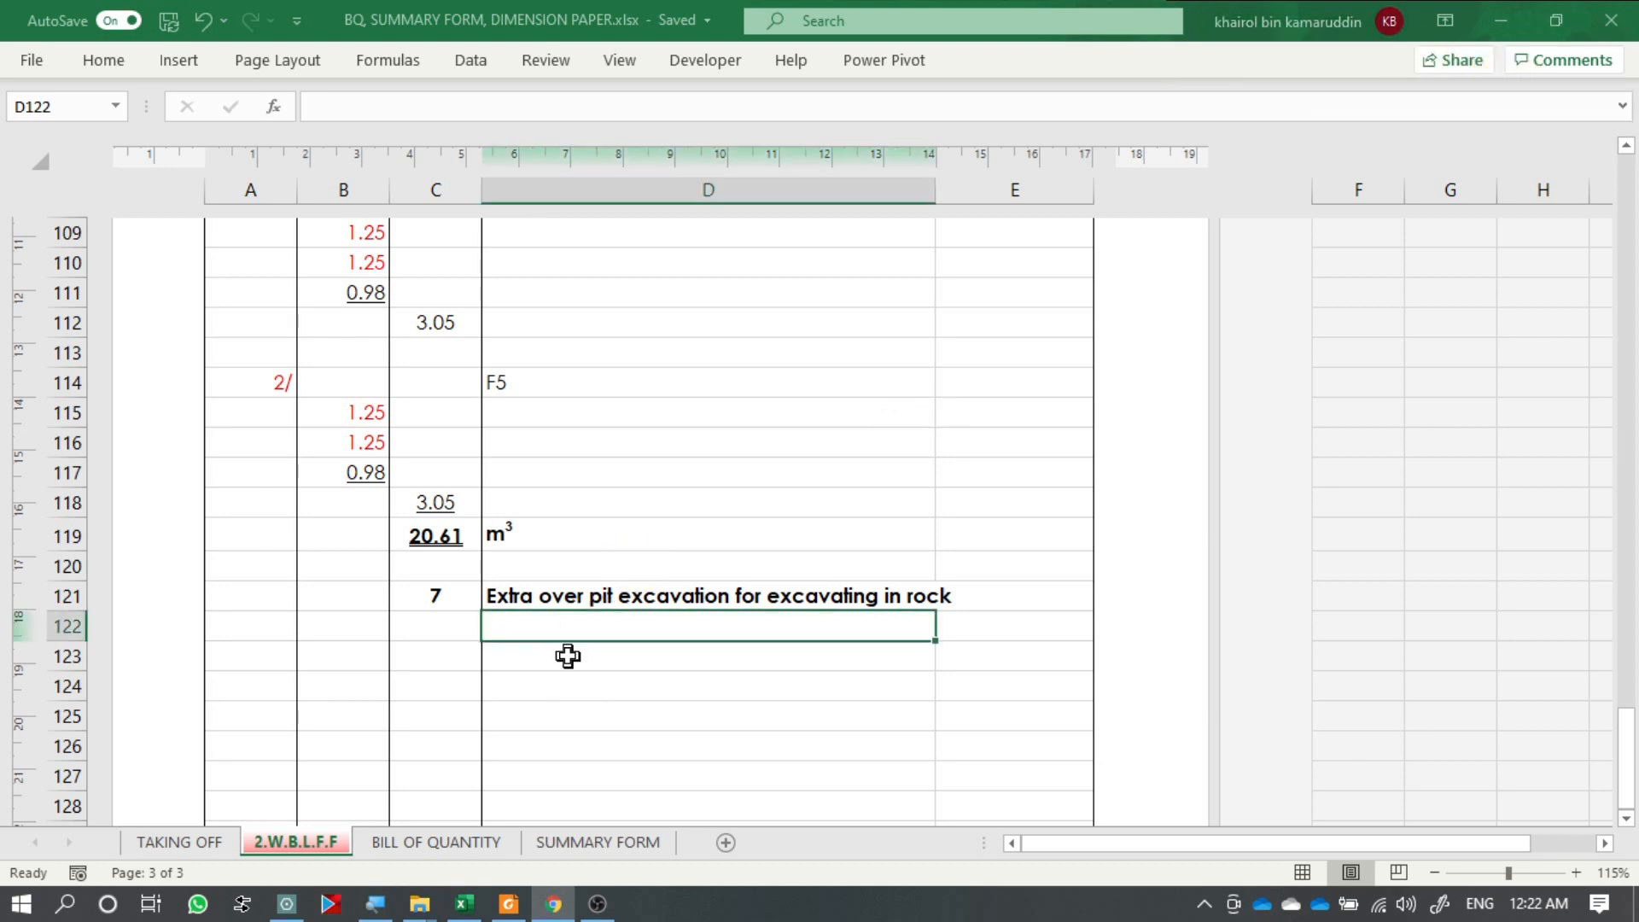
Copy the F1 footing block from A90:D94 into A122:D126, under the item 7 heading.
{"action": "scroll", "coordinate": [683, 536], "scroll_direction": "up", "scroll_amount": 4}
{"action": "scroll", "coordinate": [683, 537], "scroll_direction": "up", "scroll_amount": 5}
{"action": "scroll", "coordinate": [515, 519], "scroll_direction": "down", "scroll_amount": 4}
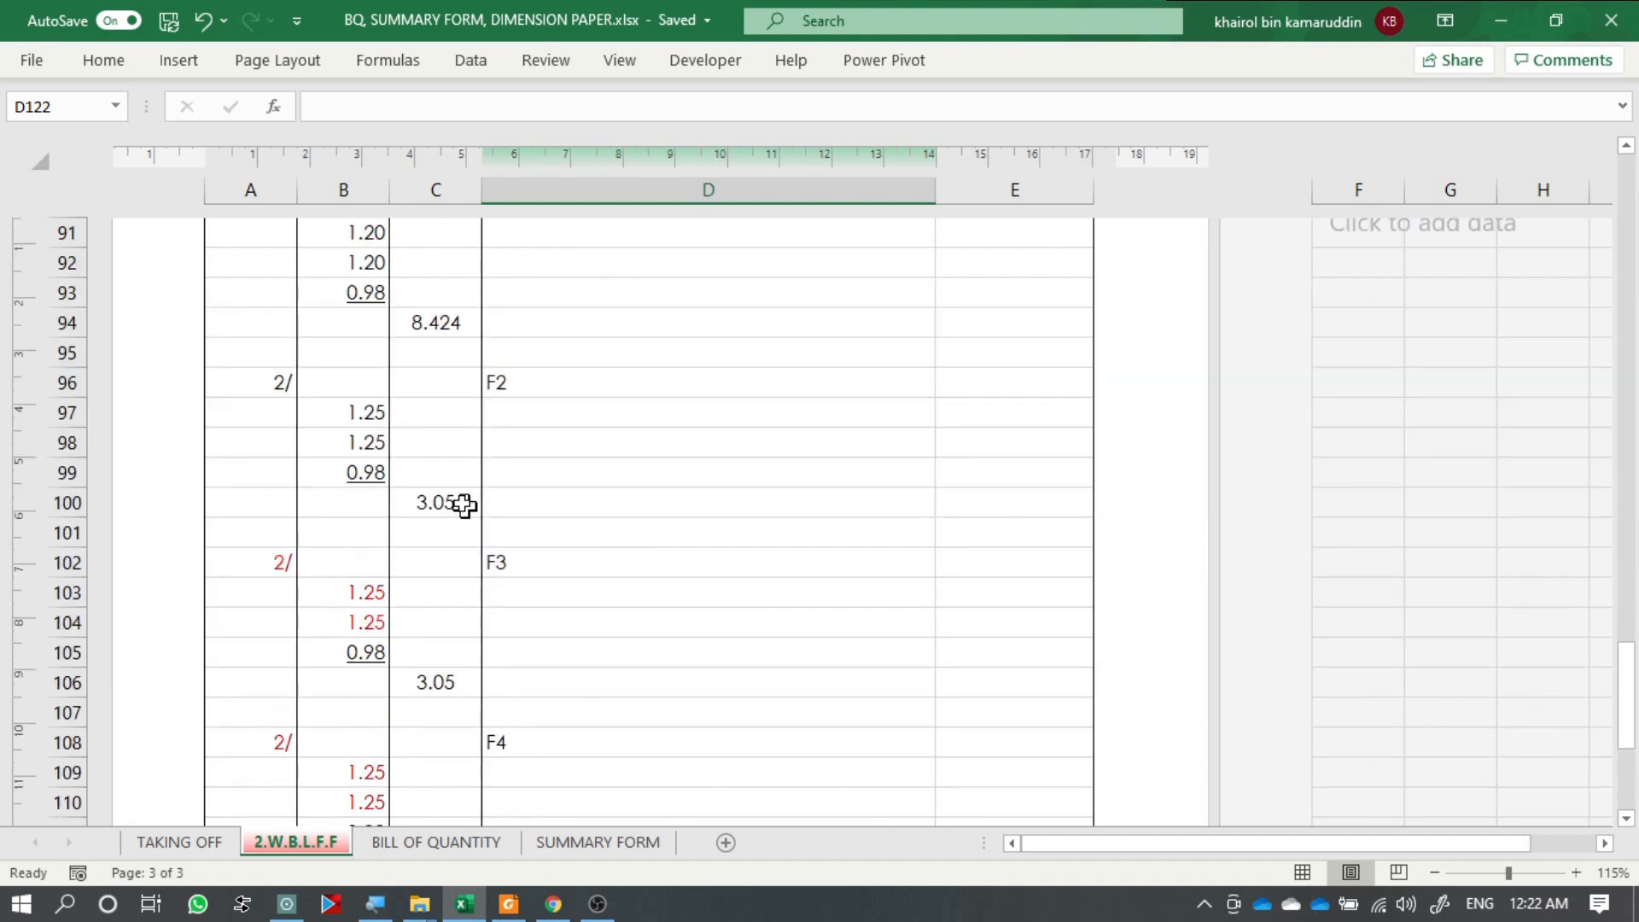
{"action": "scroll", "coordinate": [438, 468], "scroll_direction": "up", "scroll_amount": 2}
{"action": "left_click", "coordinate": [263, 535]}
{"action": "left_click_drag", "start_coordinate": [263, 535], "coordinate": [586, 654]}
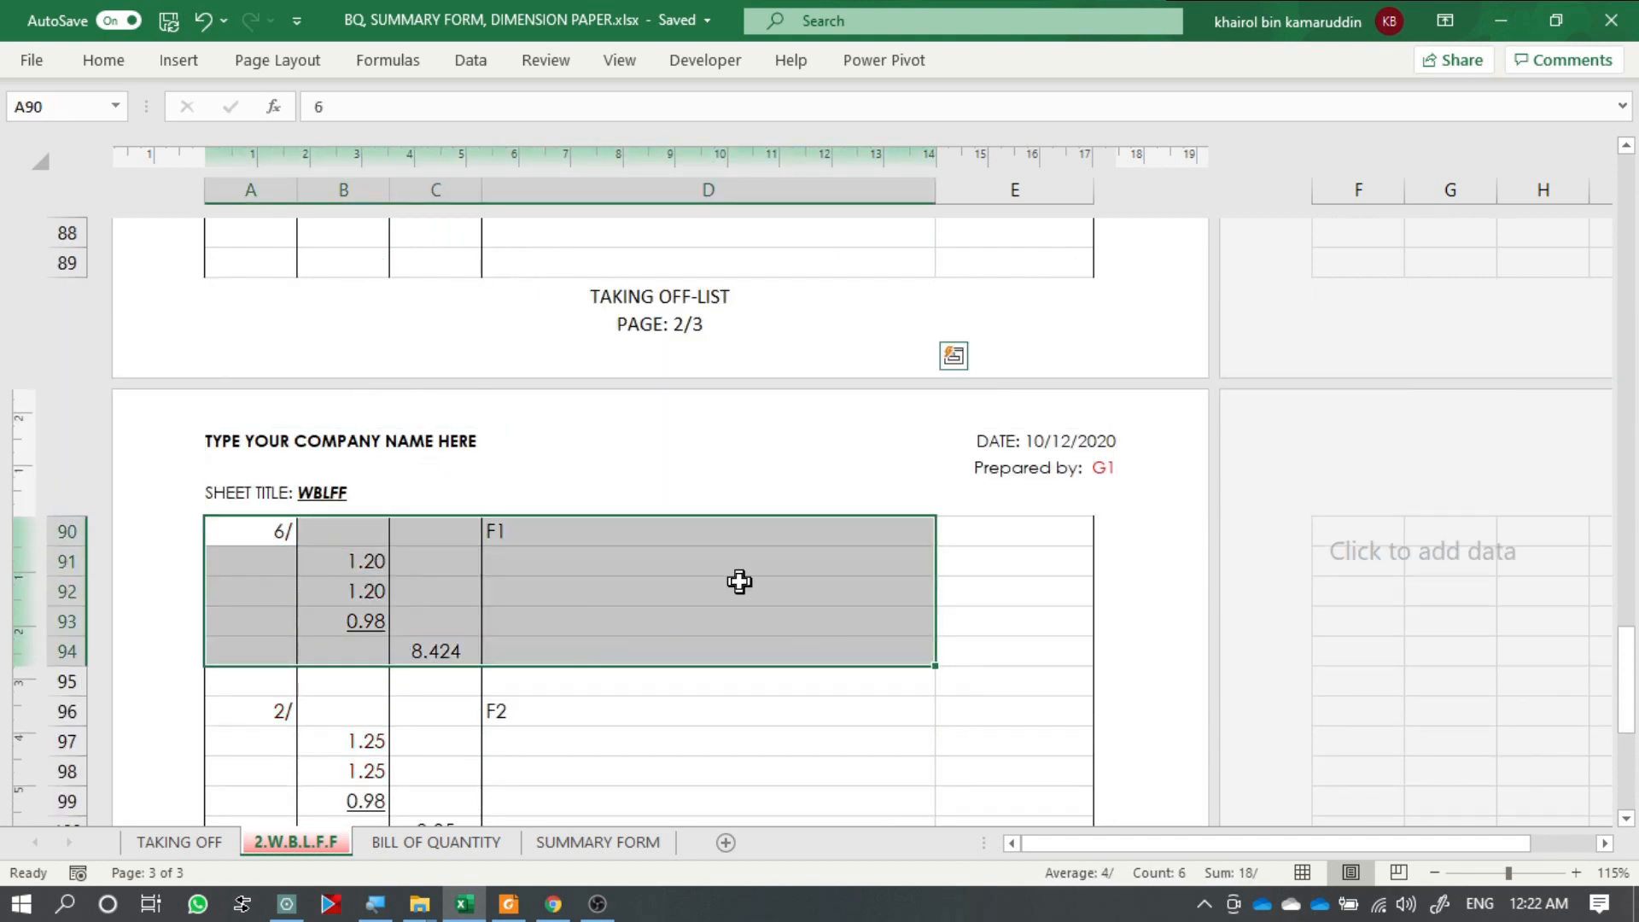
{"action": "scroll", "coordinate": [739, 581], "scroll_direction": "down", "scroll_amount": 2}
{"action": "key", "text": "ctrl+c"}
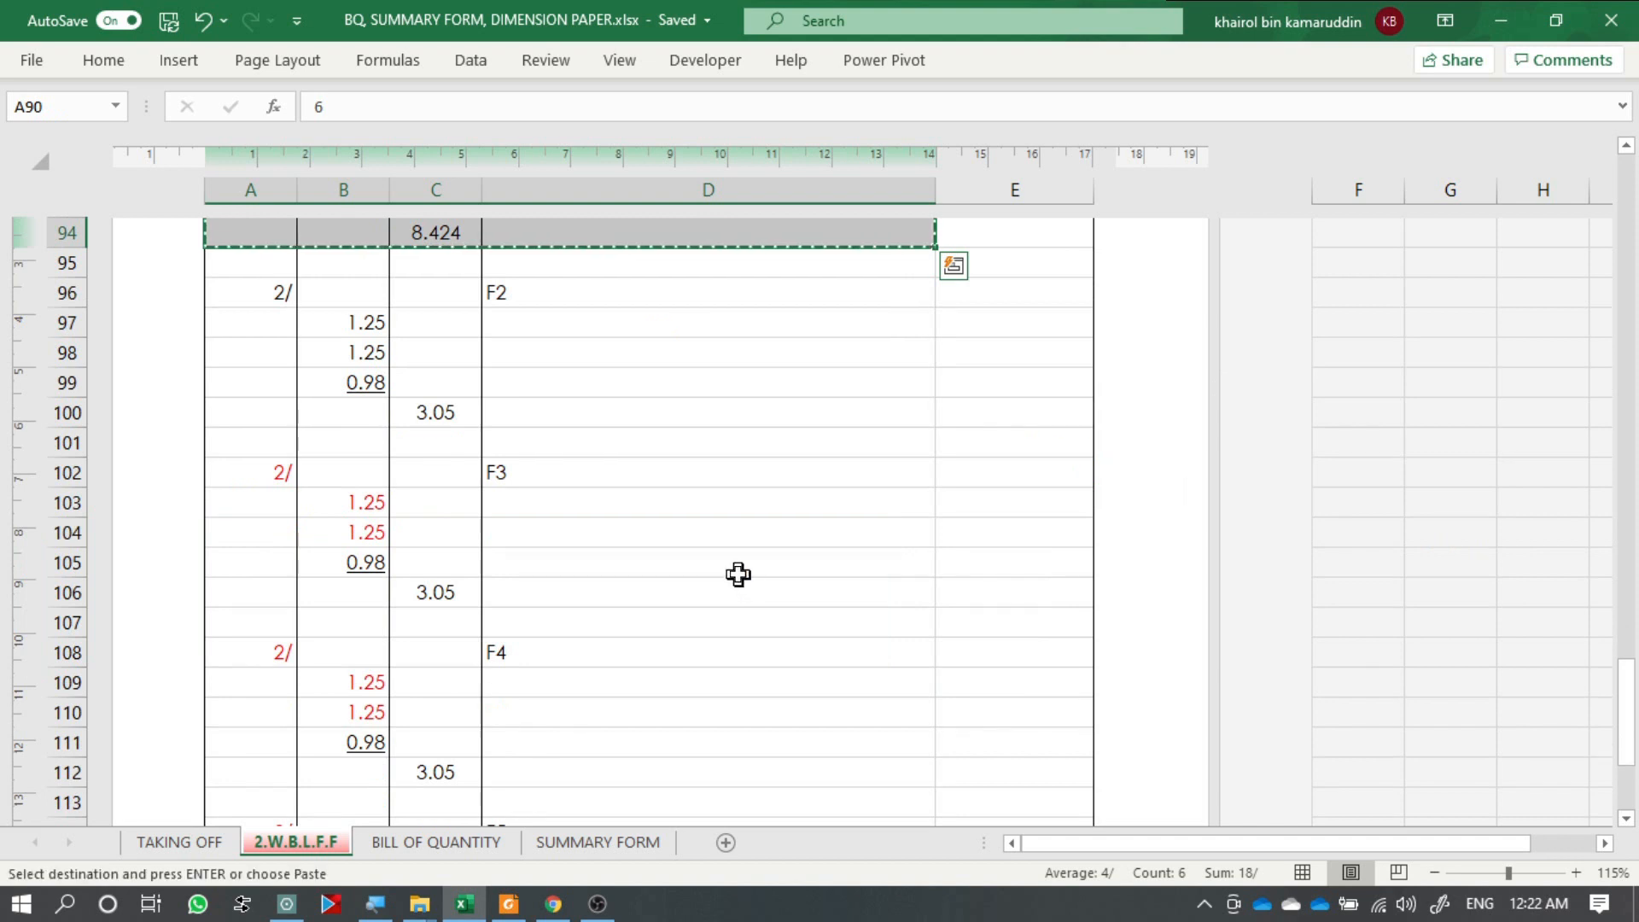
{"action": "scroll", "coordinate": [739, 581], "scroll_direction": "down", "scroll_amount": 5}
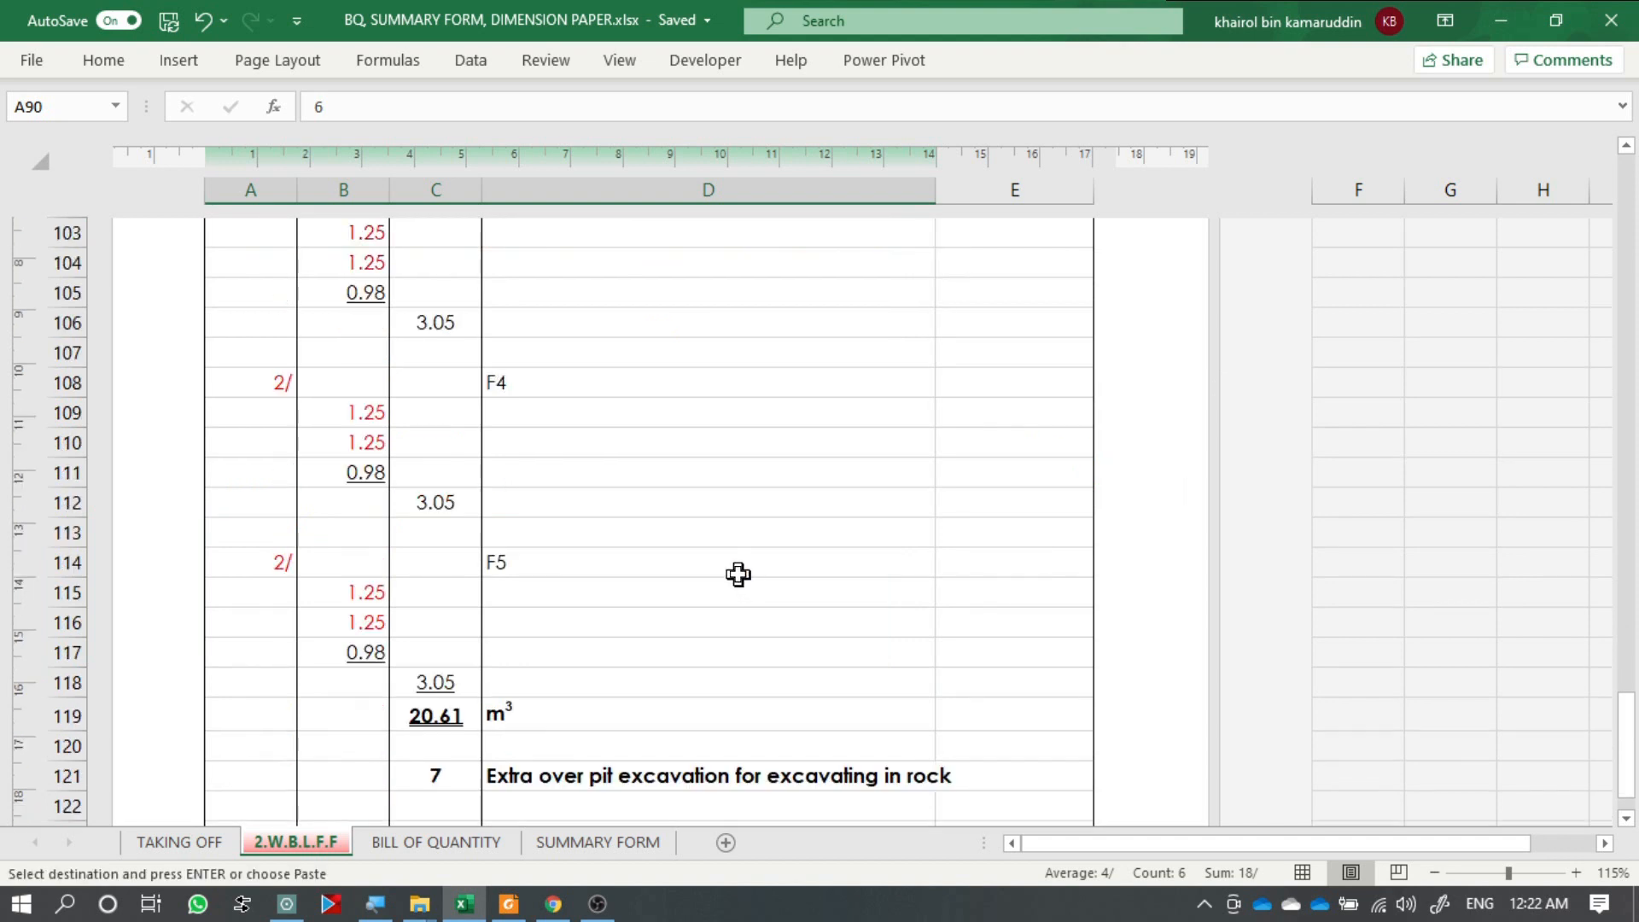
{"action": "left_click", "coordinate": [274, 634]}
{"action": "key", "text": "ctrl+v"}
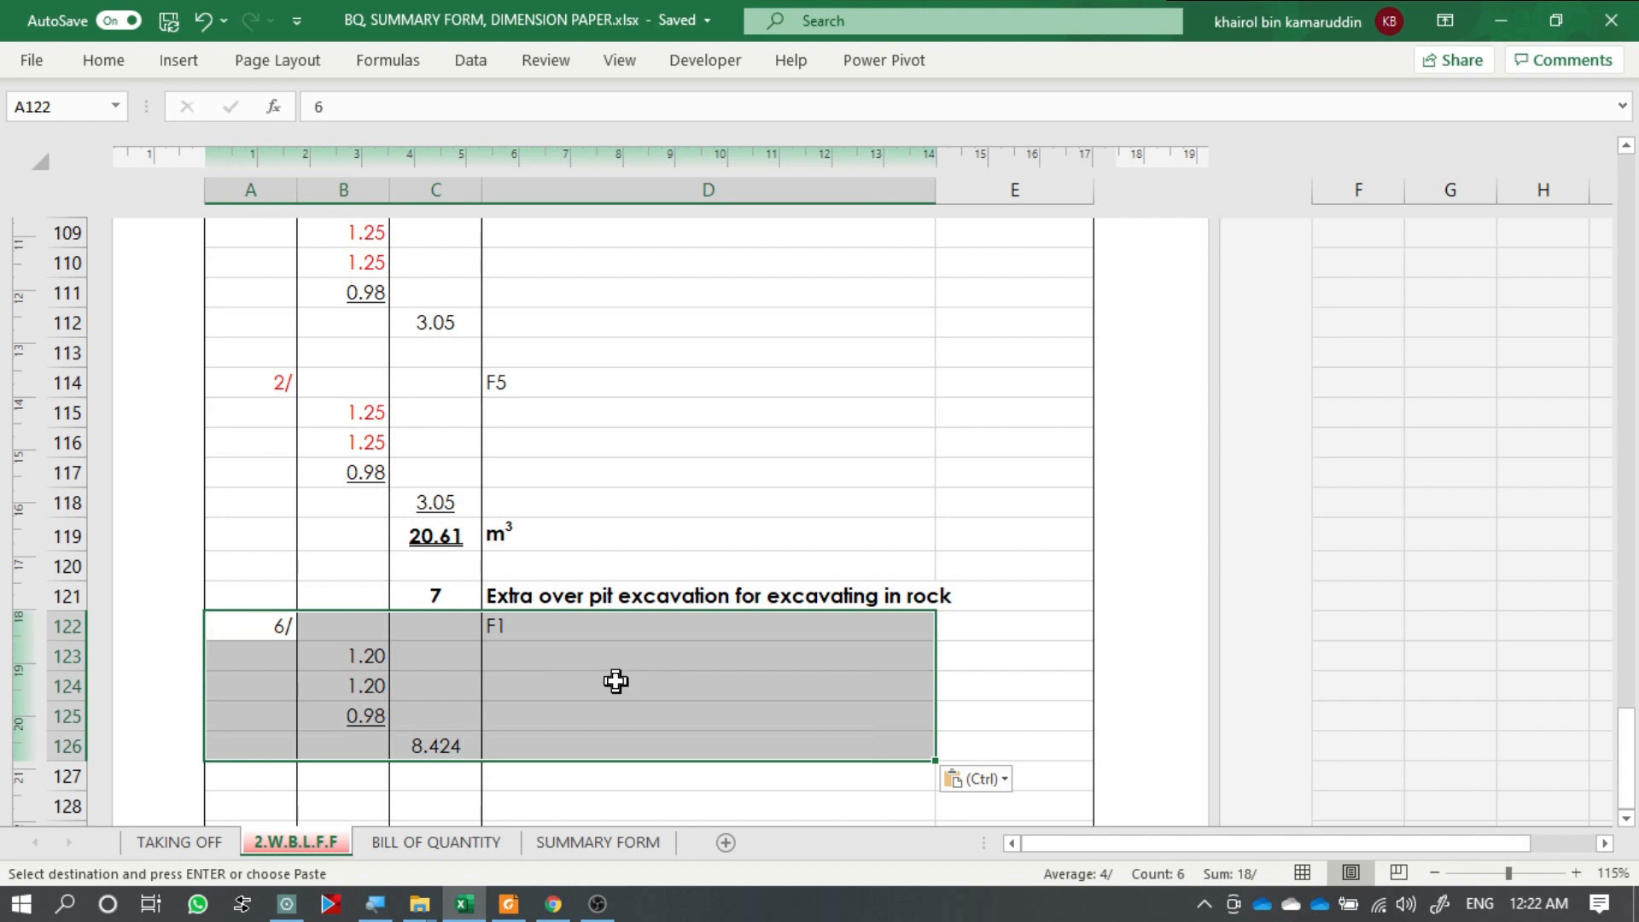
Switch to the project drawing in Drawboard PDF, circle the 10% in note 4 in blue, and return to the Excel workbook.
{"action": "left_click", "coordinate": [616, 680]}
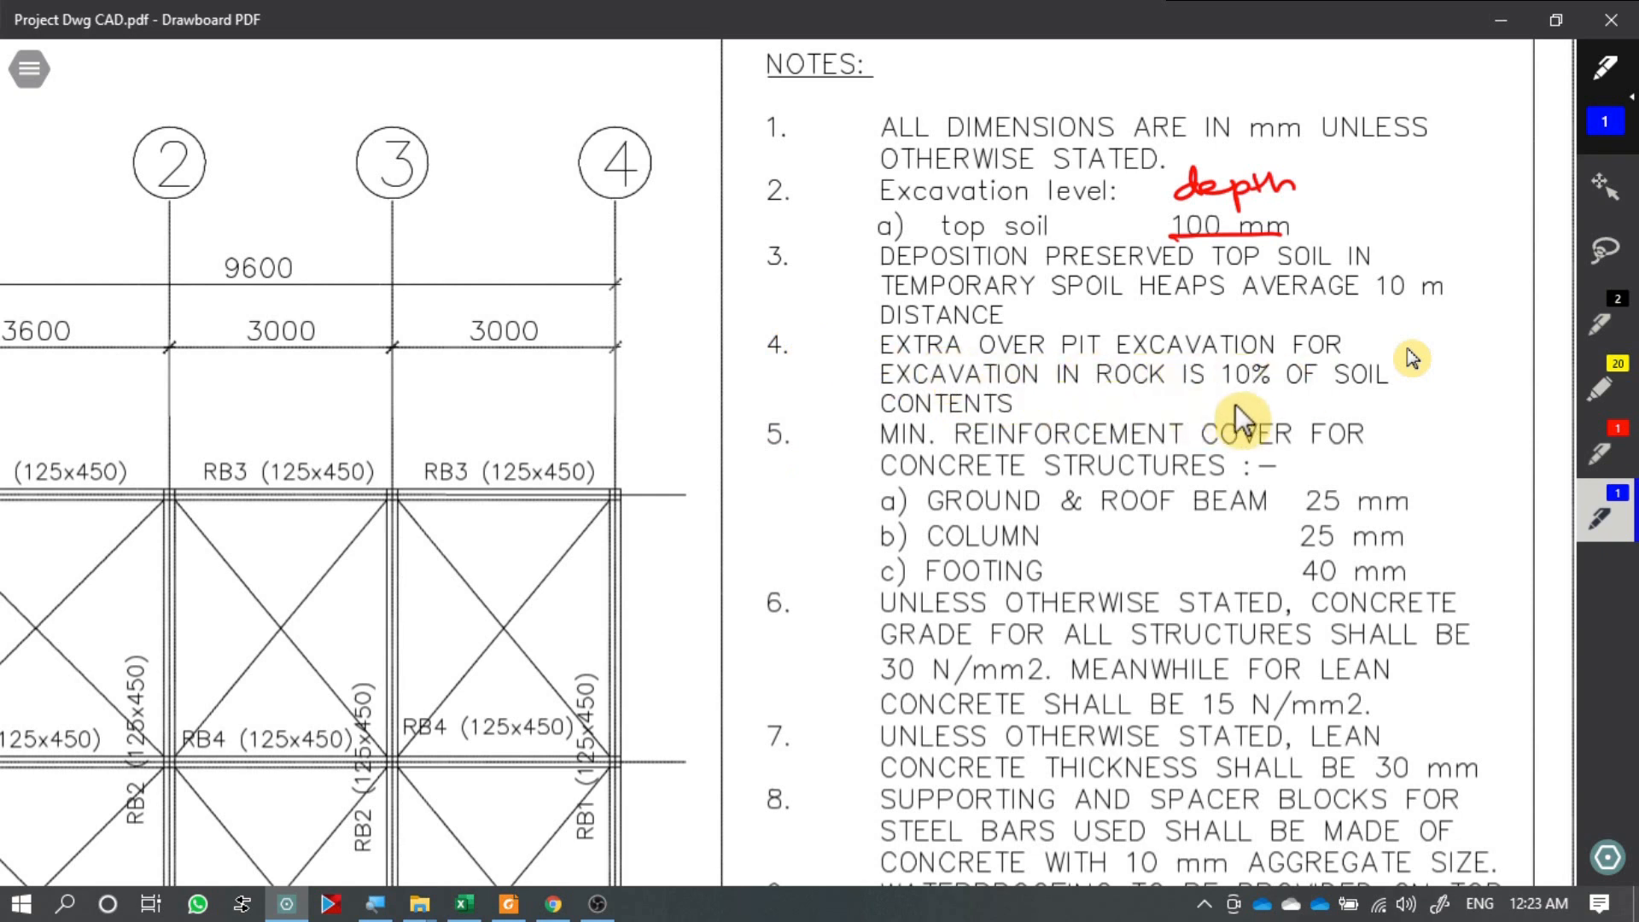
{"action": "mouse_move", "coordinate": [1282, 362]}
{"action": "left_mouse_down"}
{"action": "mouse_move", "coordinate": [1200, 389]}
{"action": "mouse_move", "coordinate": [1275, 399]}
{"action": "mouse_move", "coordinate": [1281, 356]}
{"action": "left_mouse_up"}
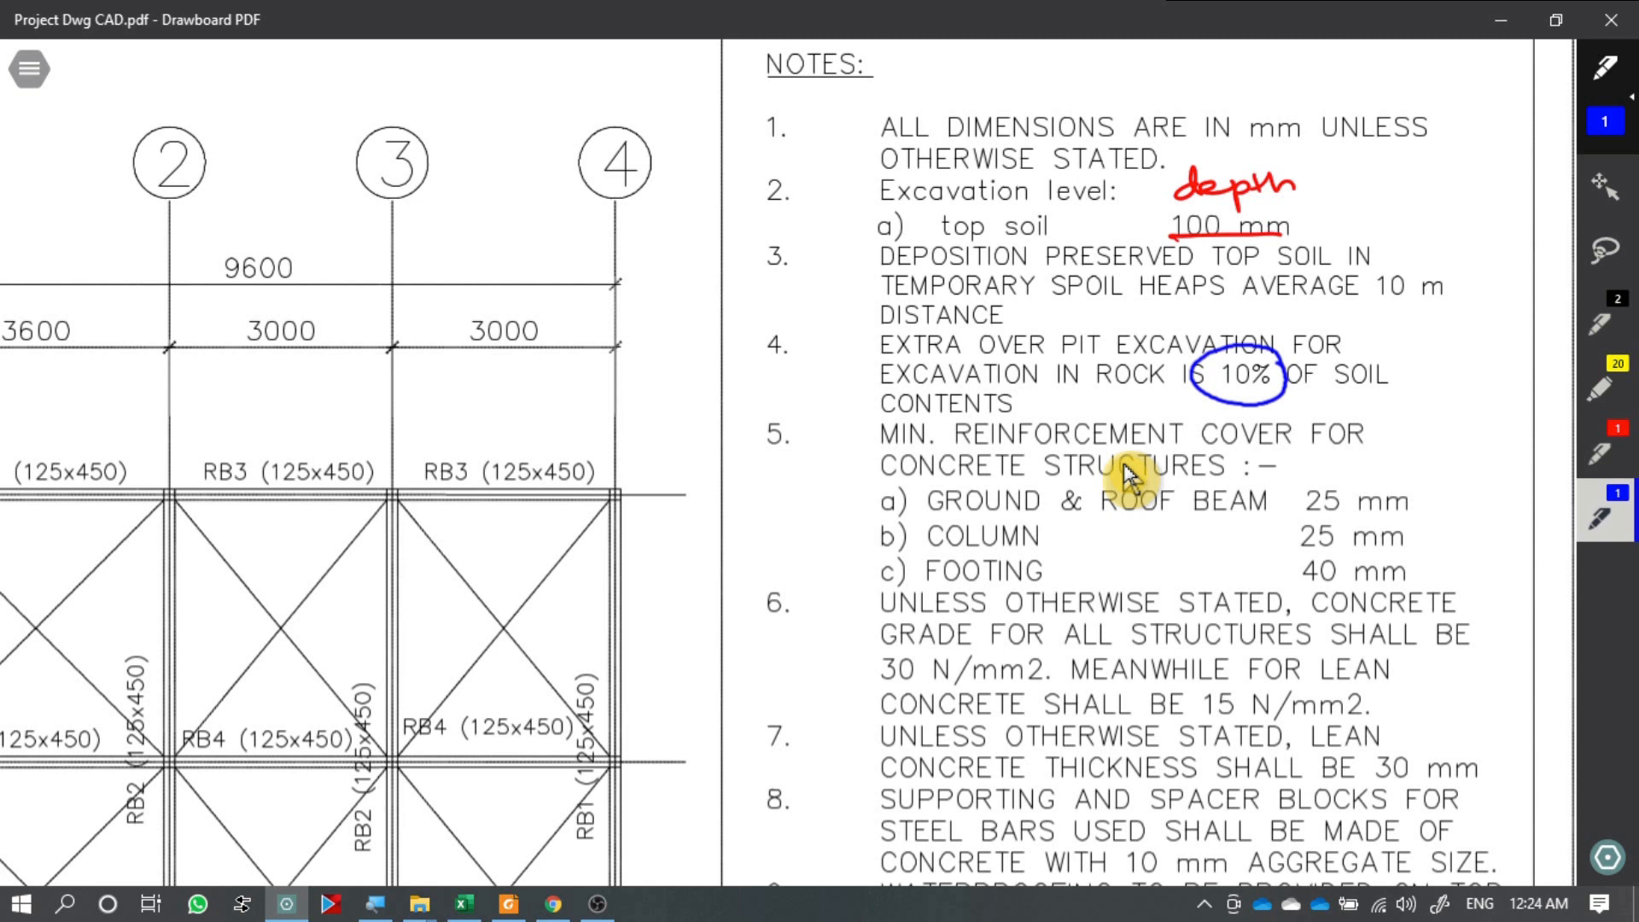
{"action": "key", "text": "alt+Tab"}
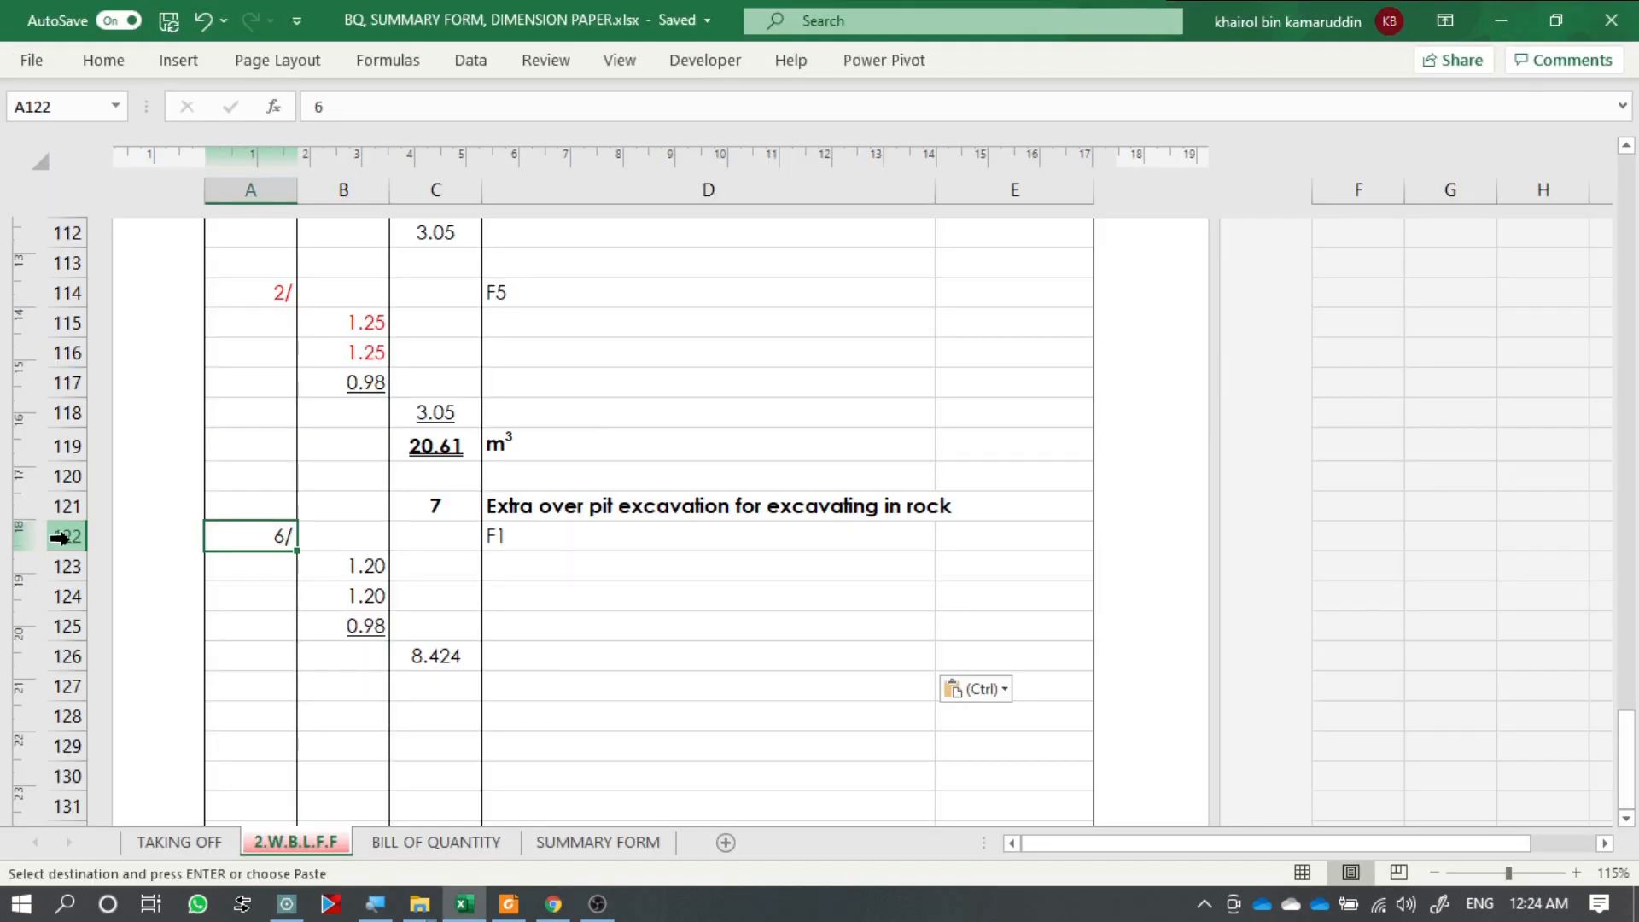
Insert two blank rows at row 122, between the item 7 heading and the copied F1 block.
{"action": "left_click", "coordinate": [60, 537]}
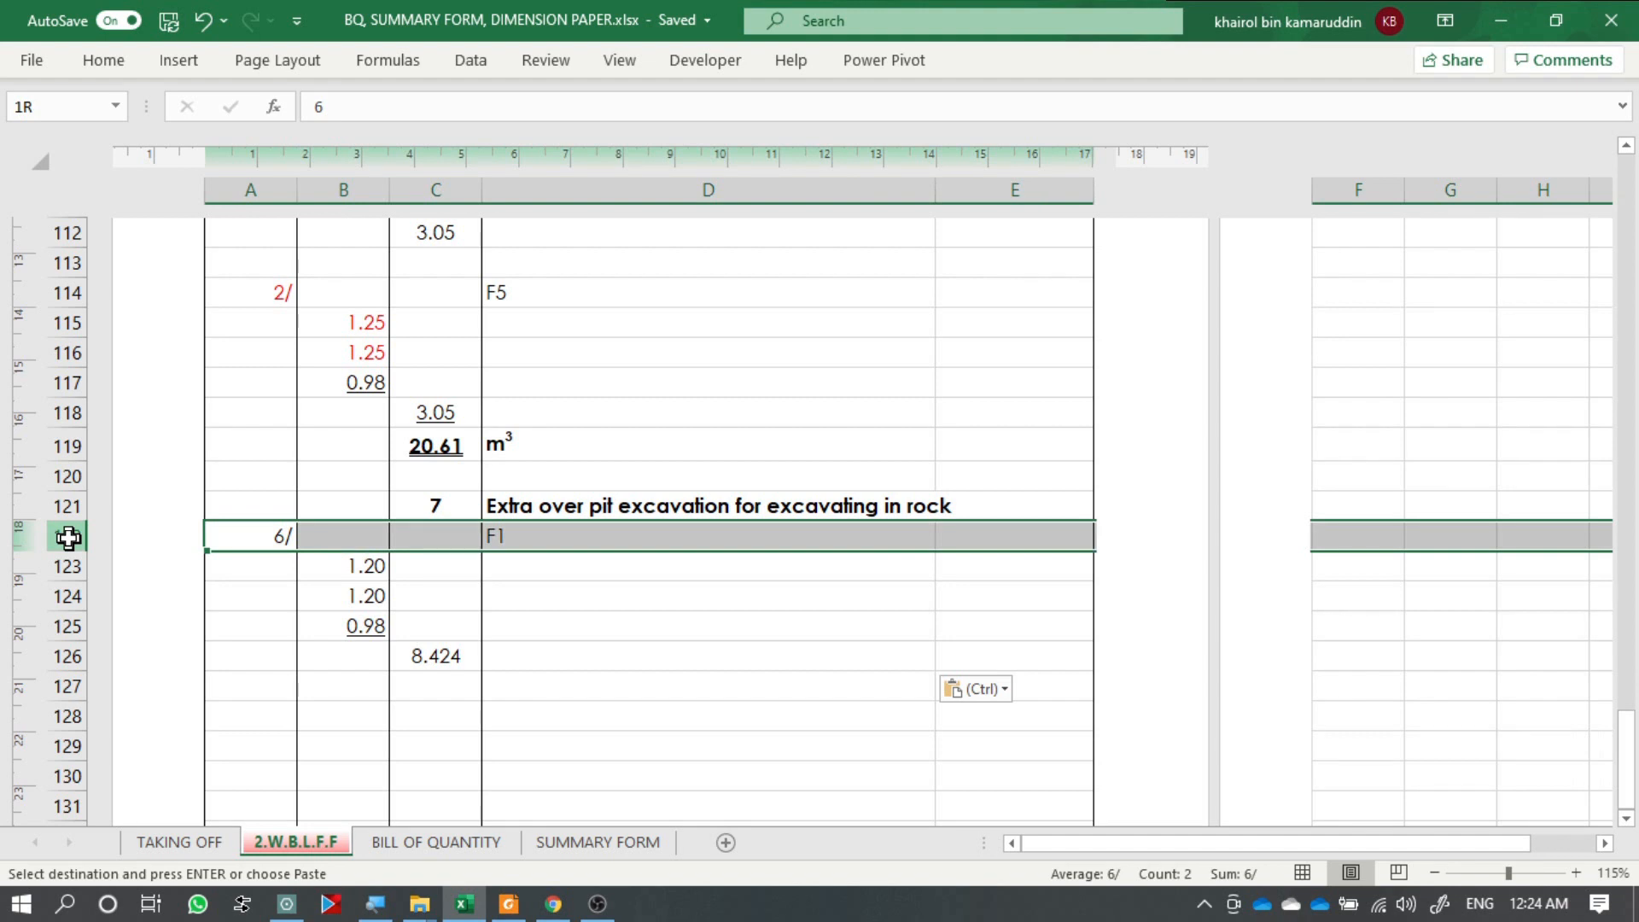
{"action": "left_click", "coordinate": [248, 507]}
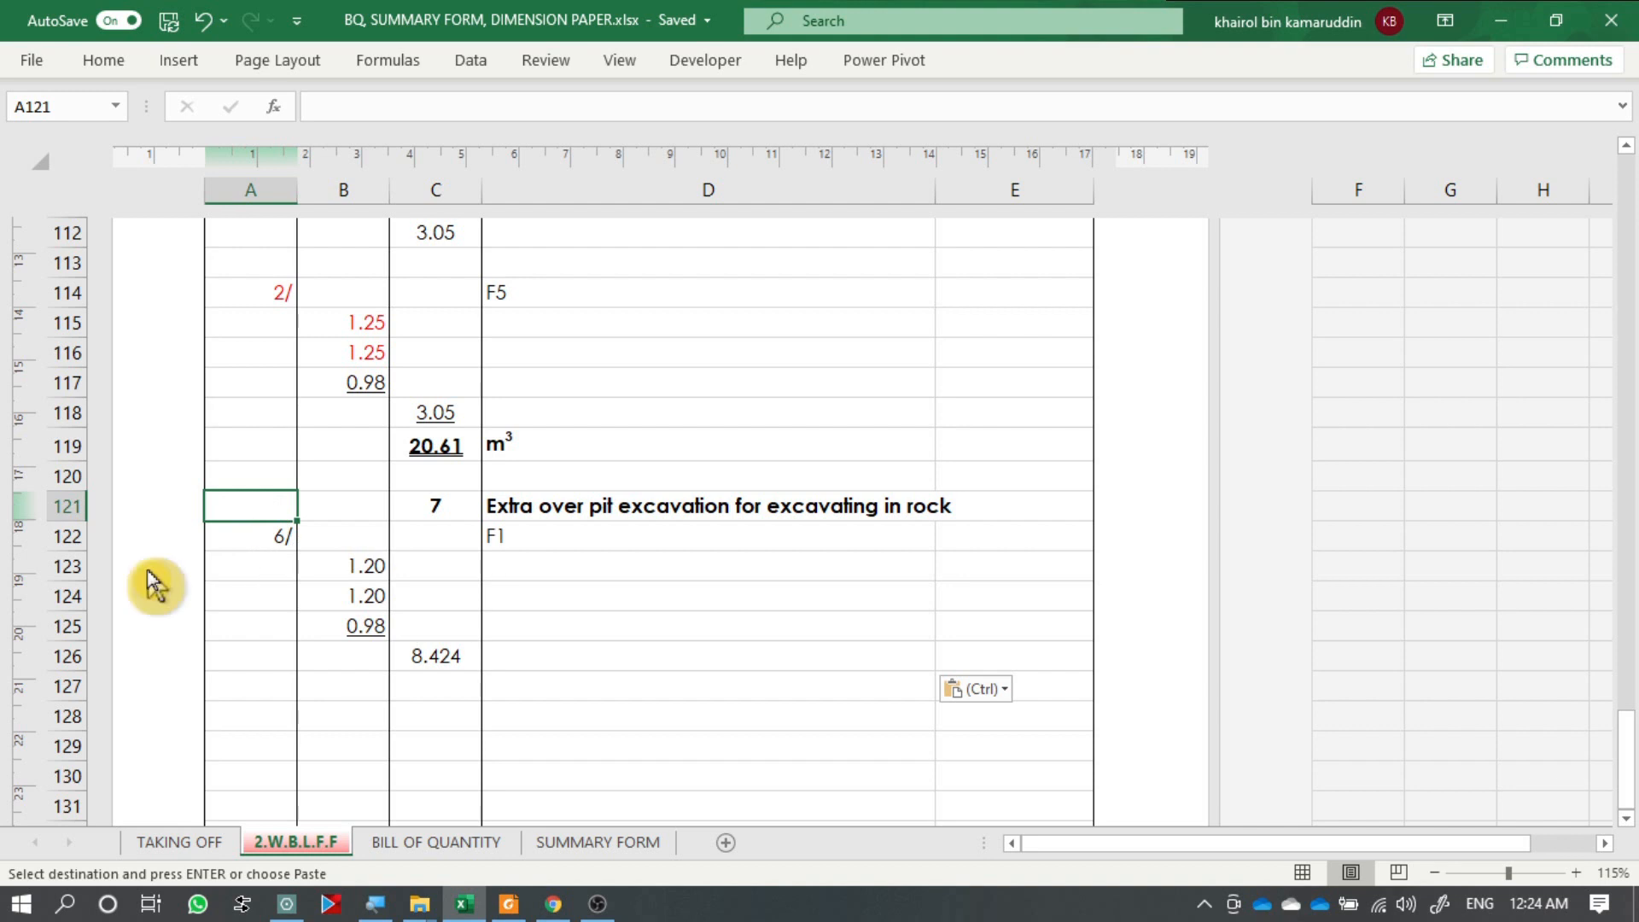
{"action": "mouse_move", "coordinate": [59, 537]}
{"action": "left_mouse_down"}
{"action": "mouse_move", "coordinate": [70, 566]}
{"action": "mouse_move", "coordinate": [74, 547]}
{"action": "left_mouse_up"}
{"action": "right_click", "coordinate": [72, 555]}
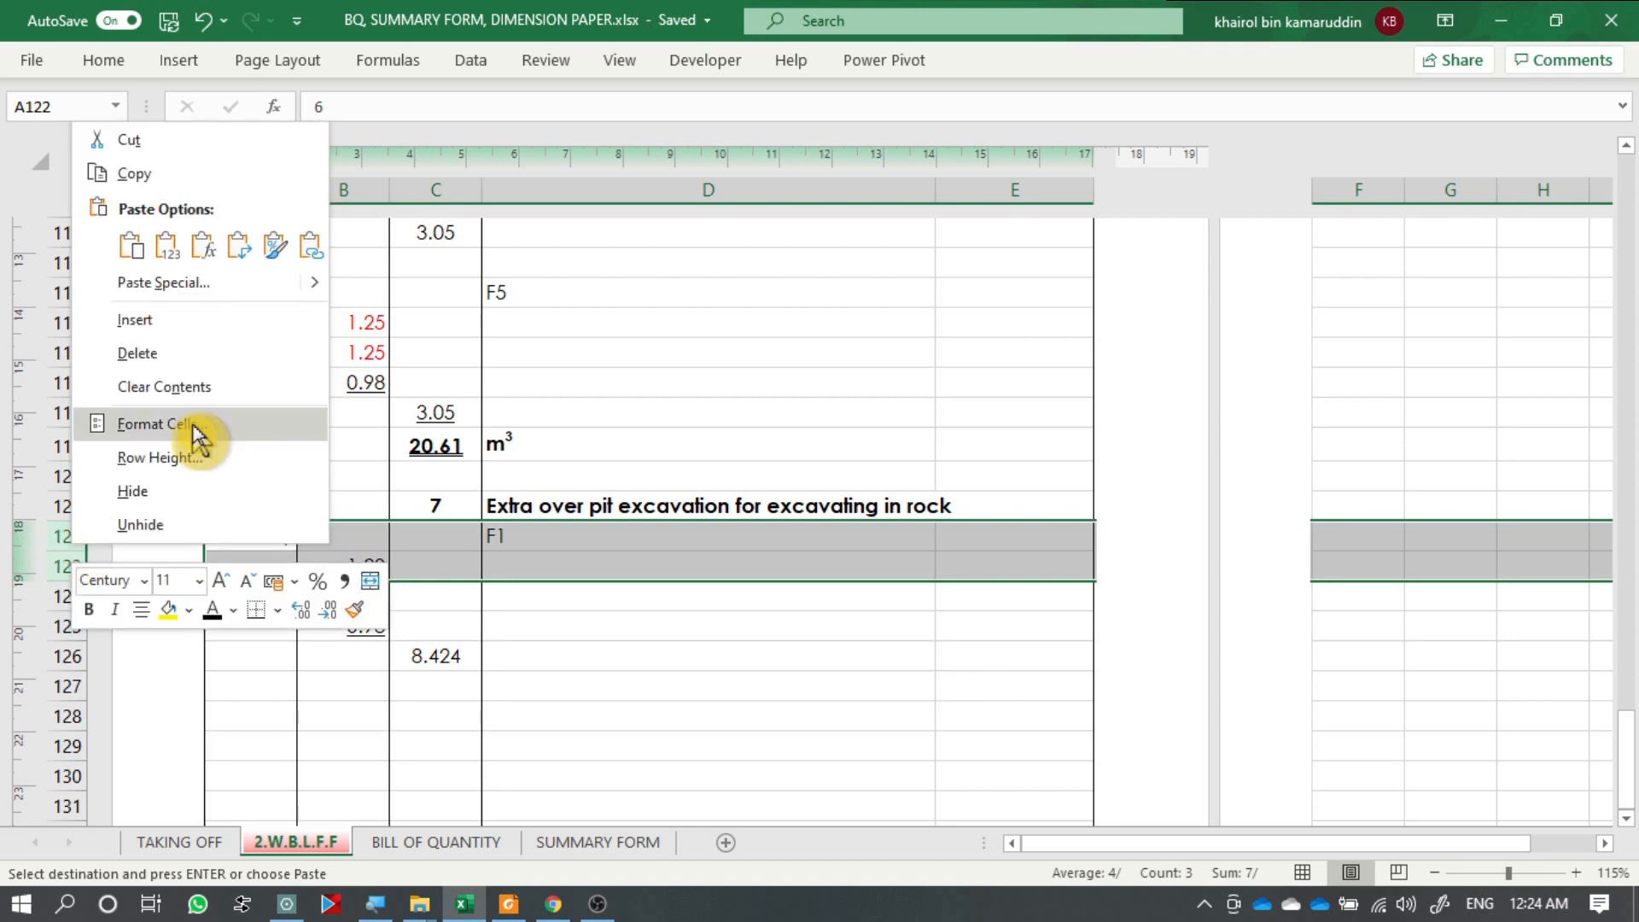
{"action": "left_click", "coordinate": [210, 324]}
{"action": "left_click", "coordinate": [637, 686]}
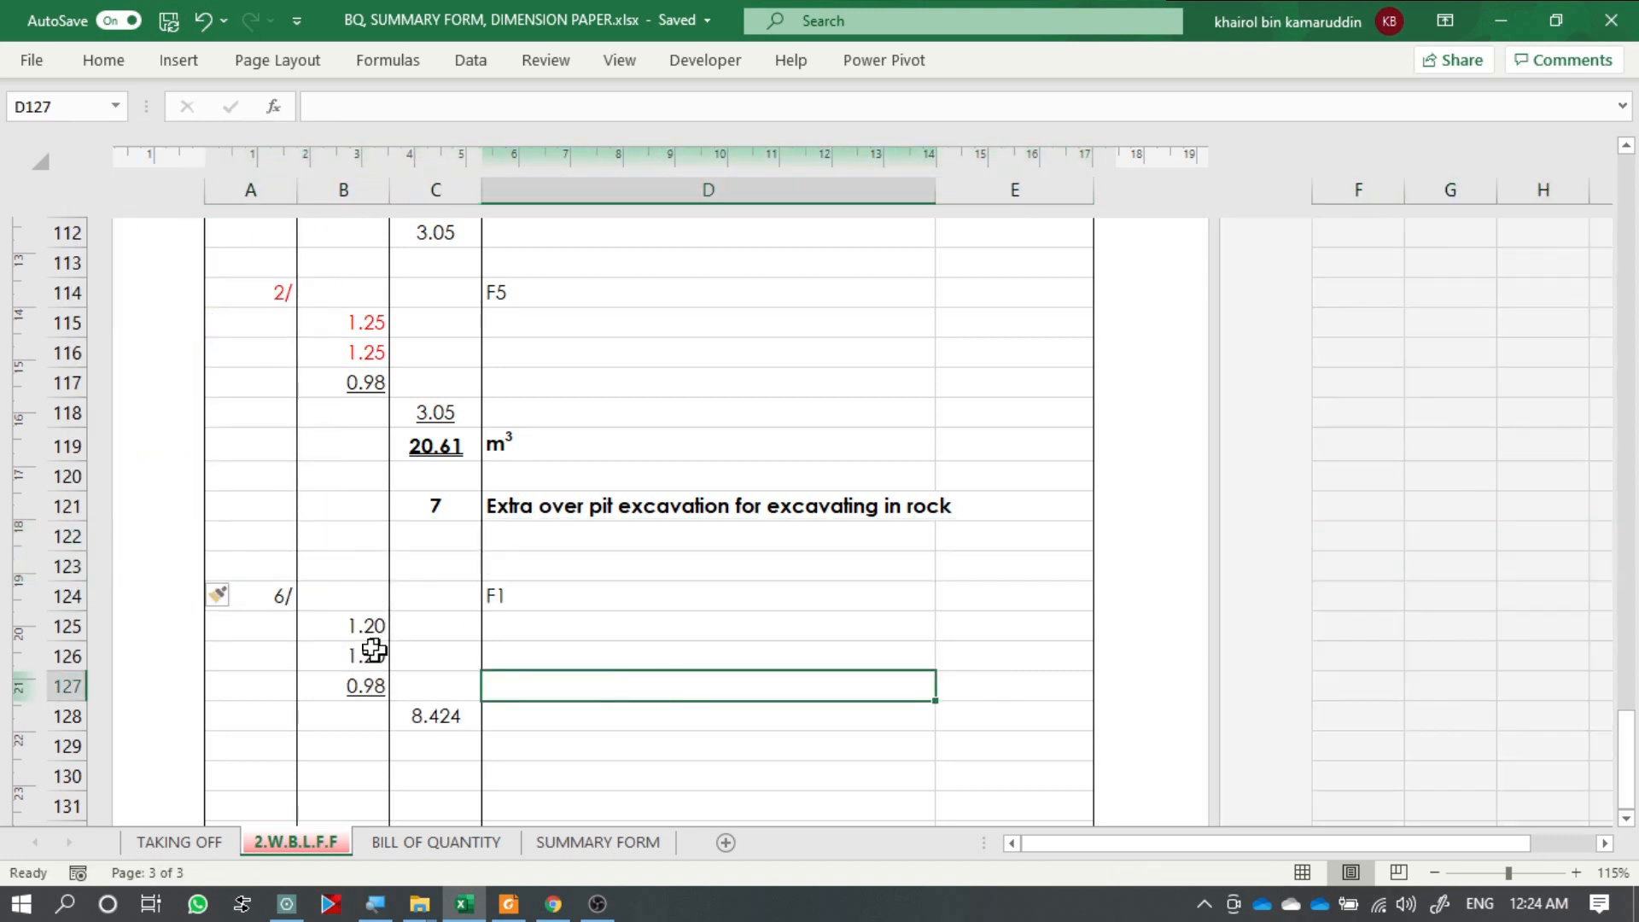
Enter the rock percentage as 10 in A122 and 100 in A123.
{"action": "left_click", "coordinate": [272, 541]}
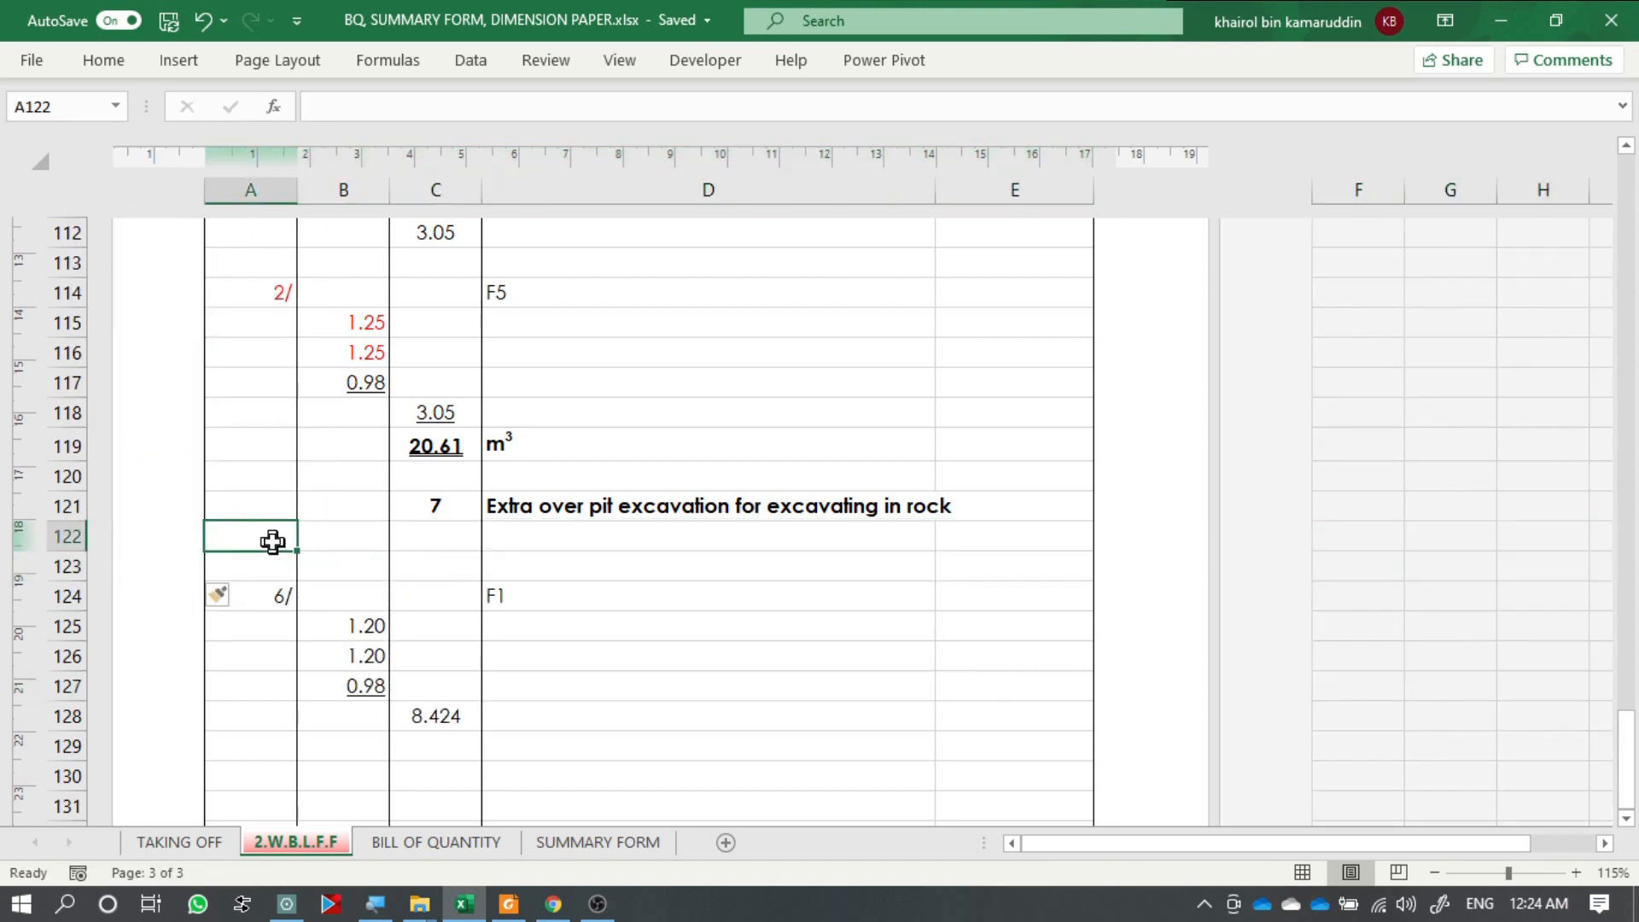
{"action": "type", "text": "10"}
{"action": "key", "text": "Return"}
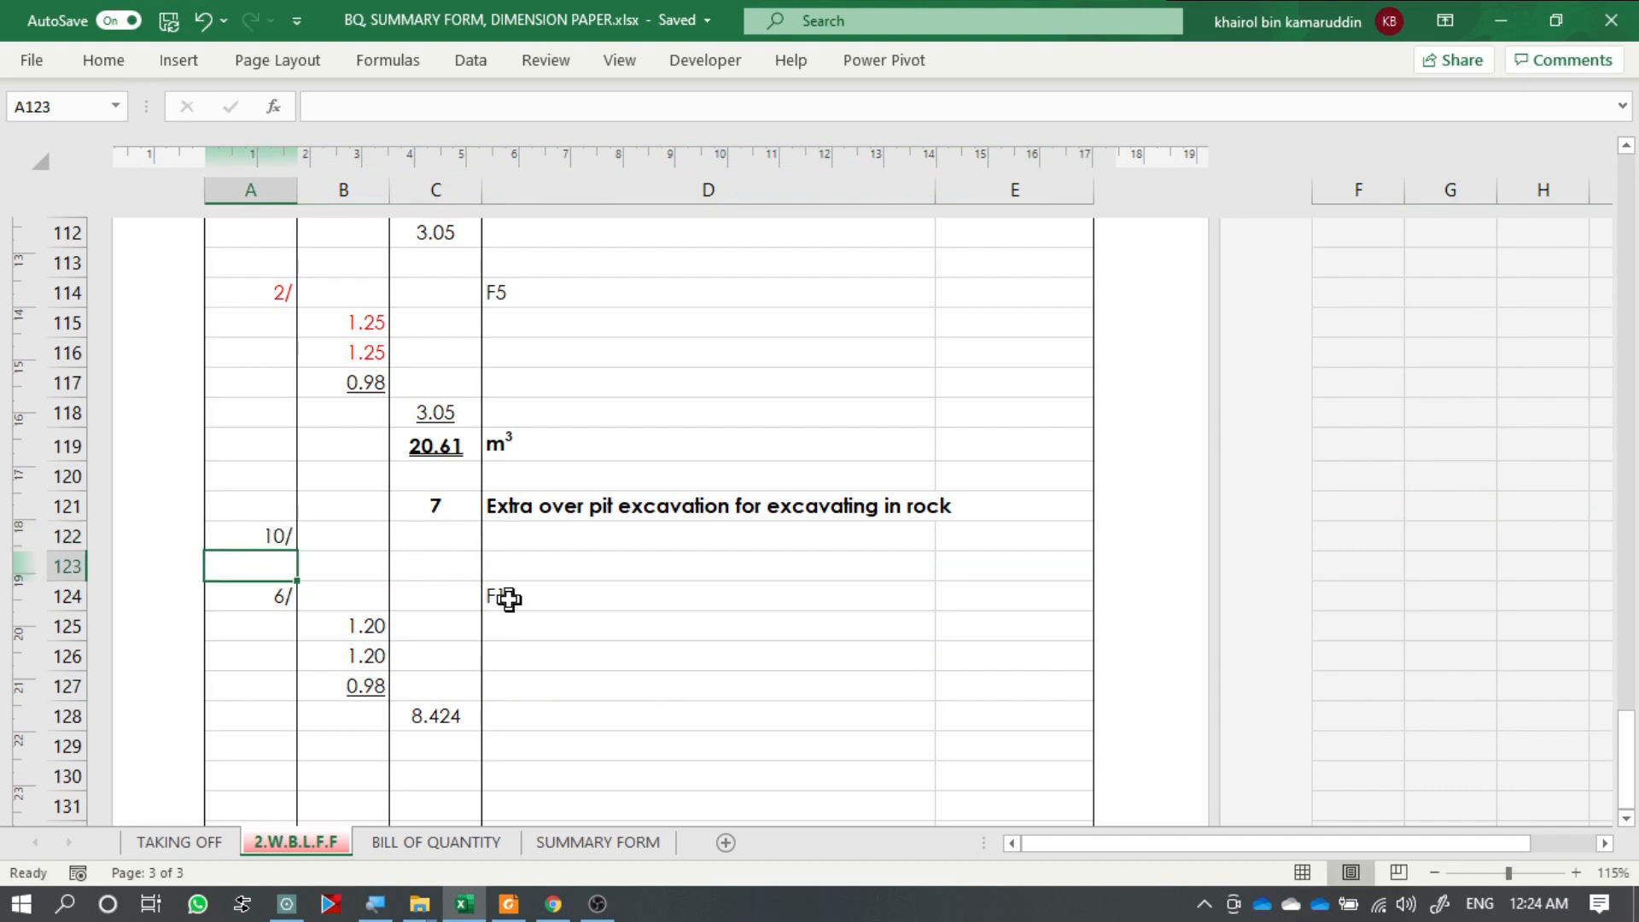
{"action": "type", "text": "100"}
{"action": "key", "text": "Return"}
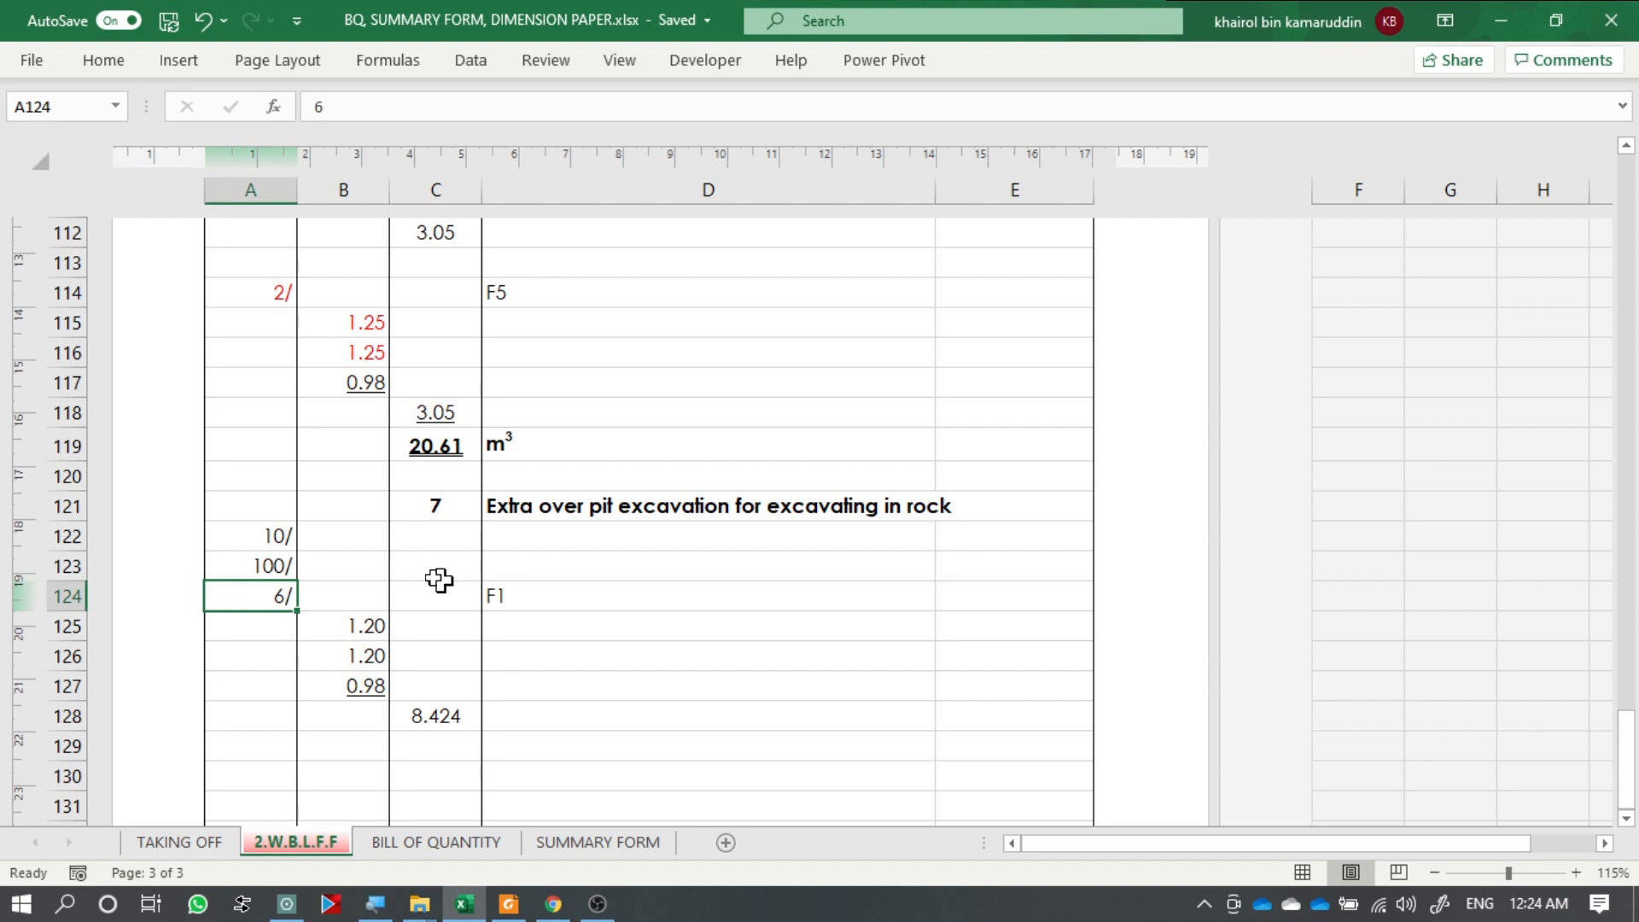
Set the custom number format of A122 to 0 so that the 10 carries no slash.
{"action": "left_click", "coordinate": [281, 536]}
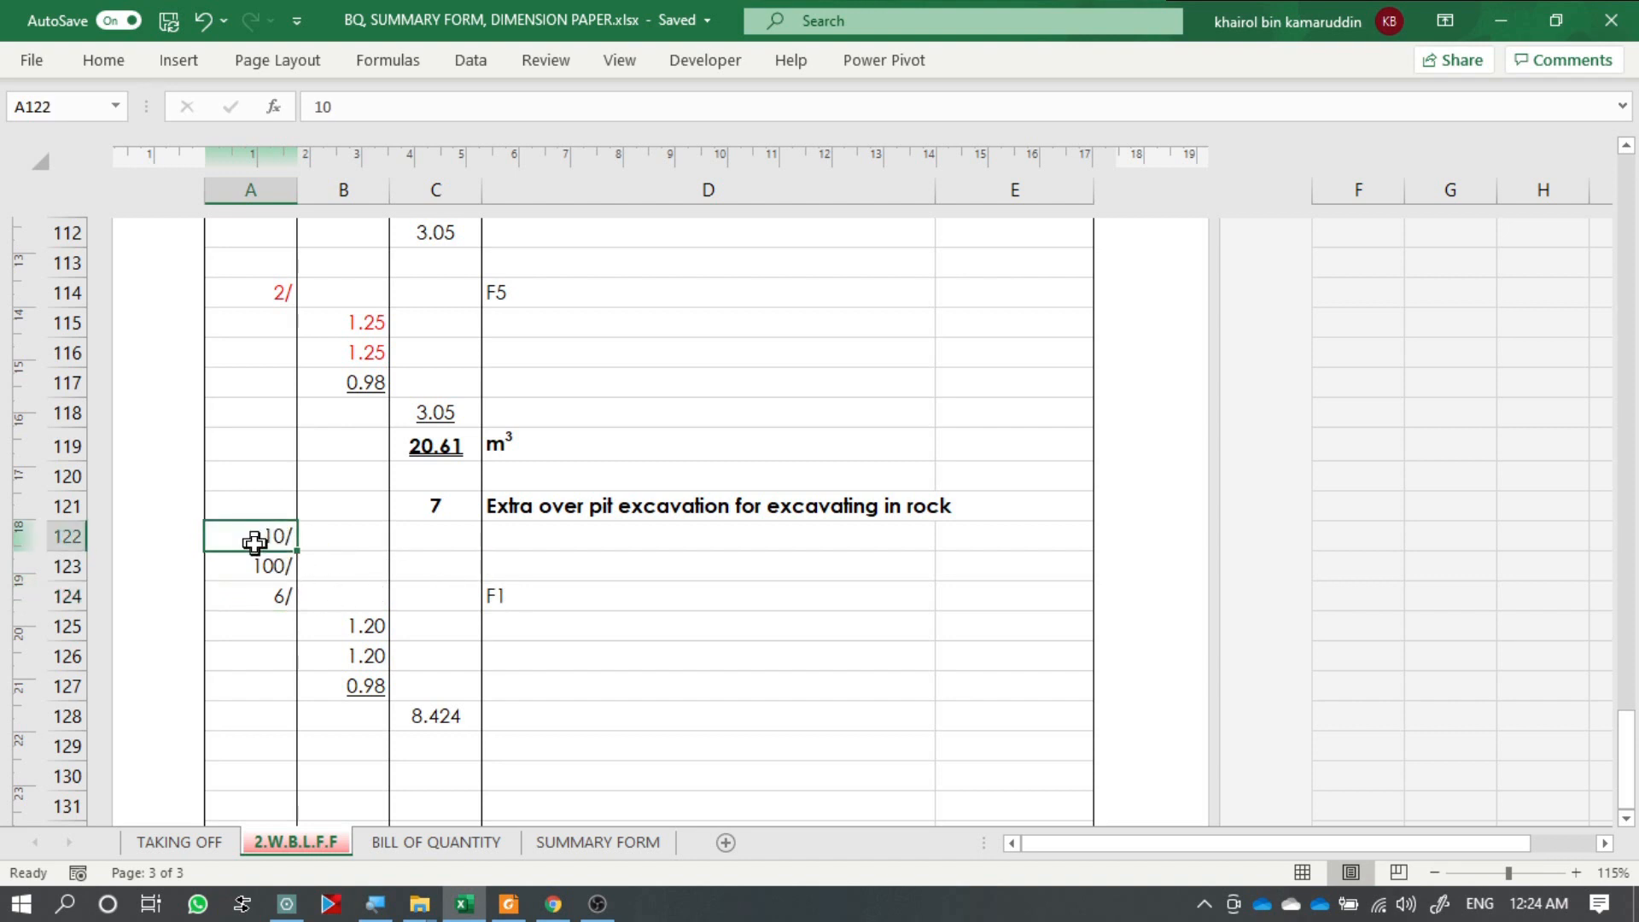
{"action": "right_click", "coordinate": [256, 537]}
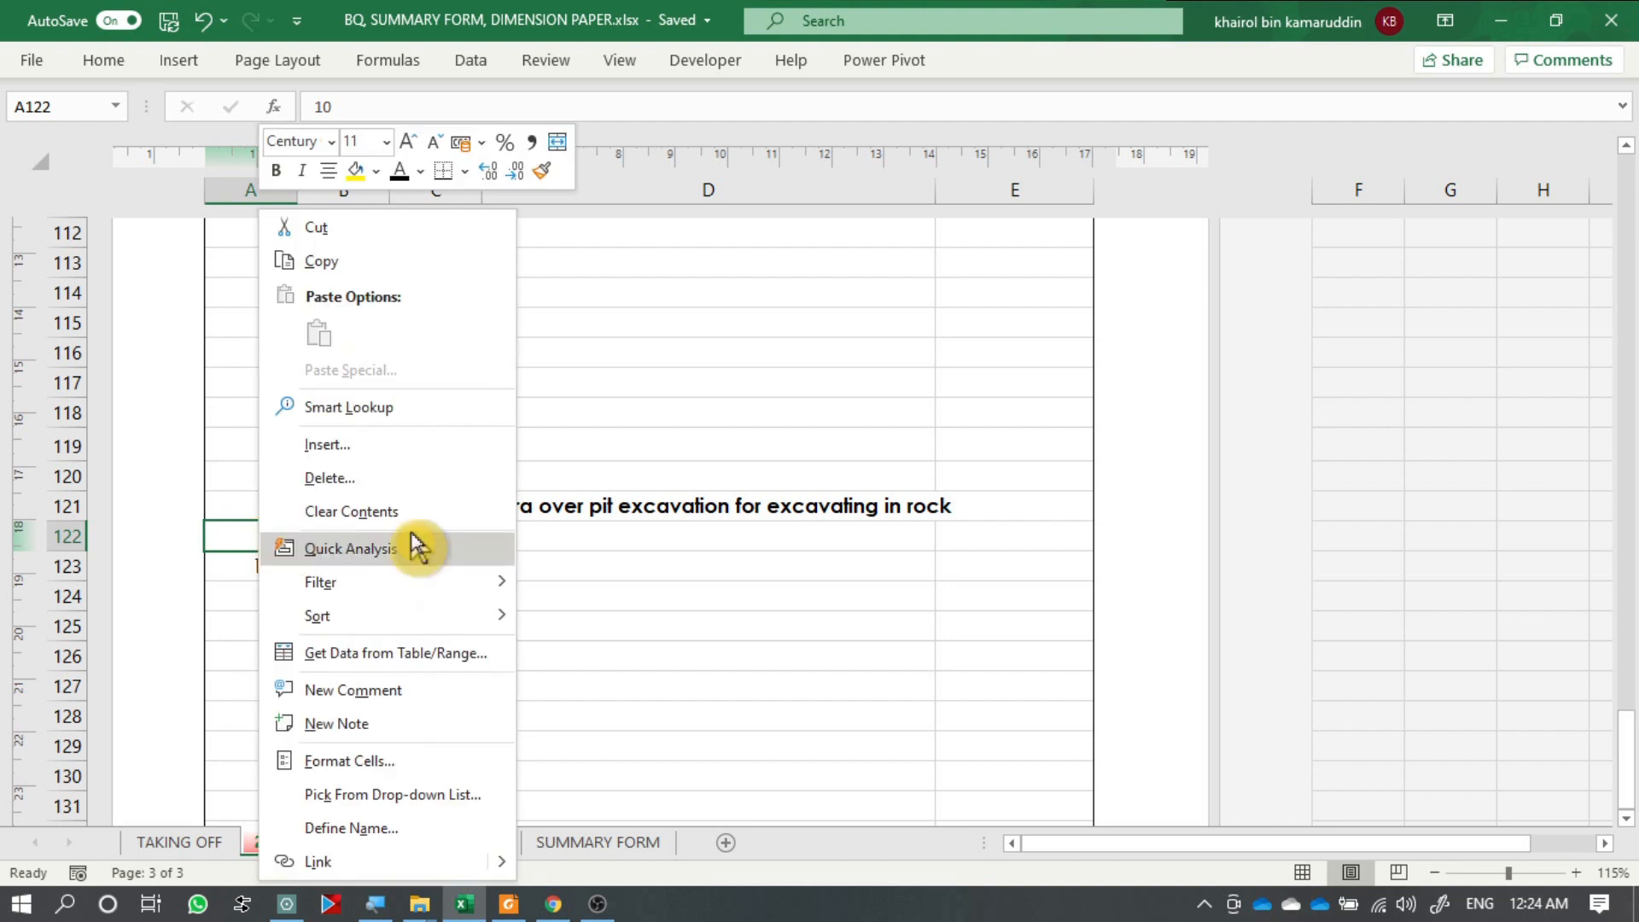
{"action": "left_click", "coordinate": [421, 763]}
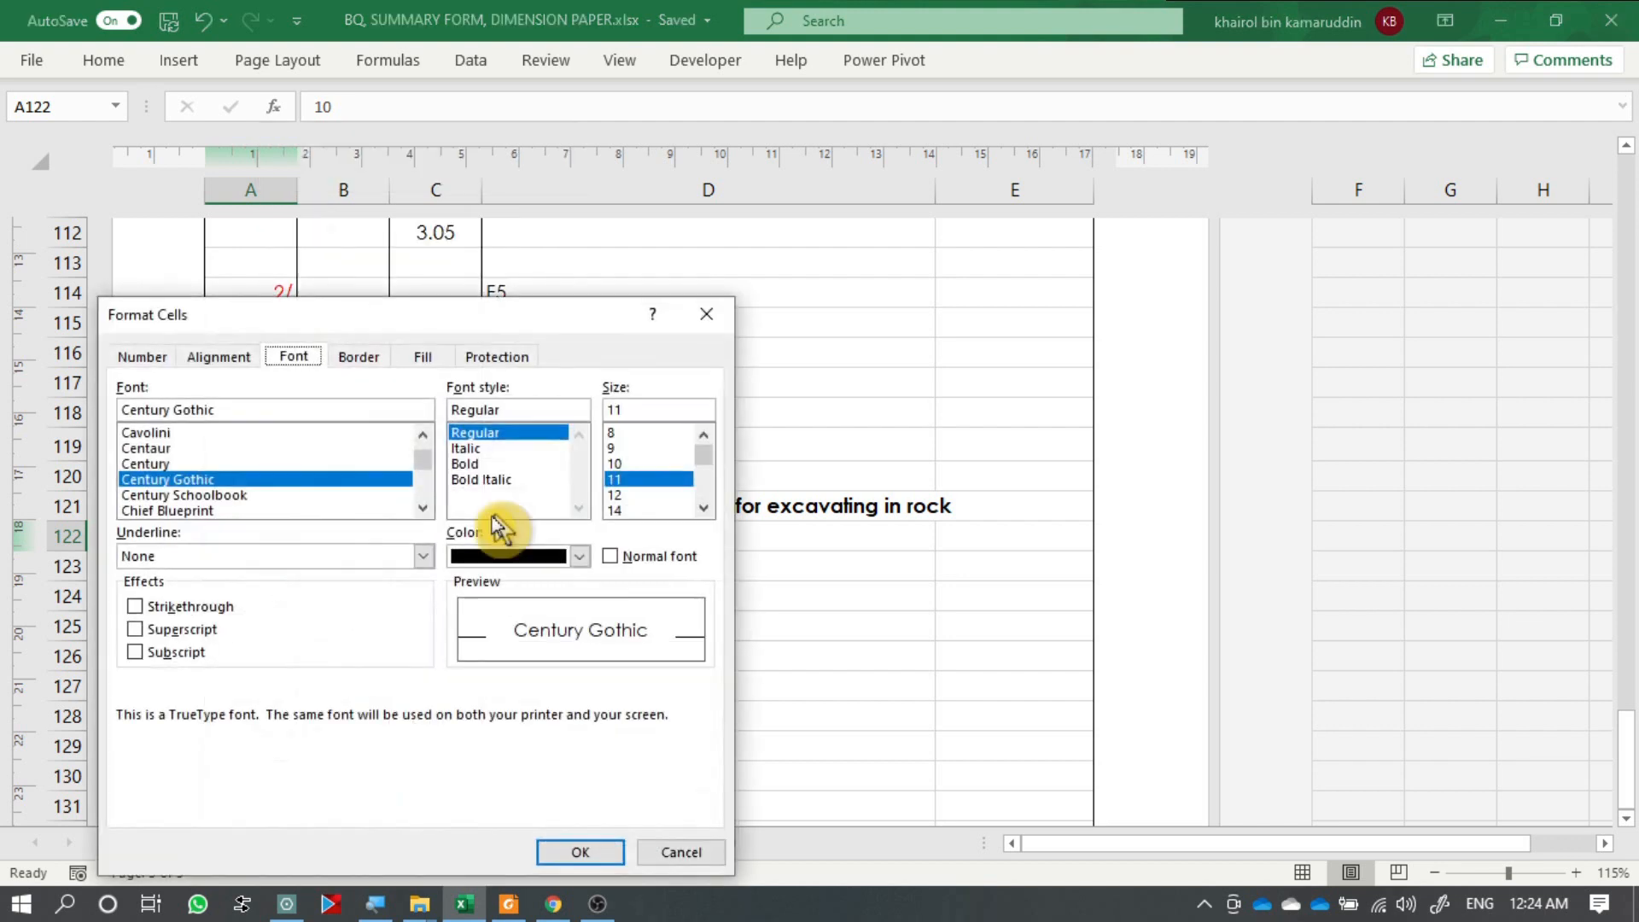
{"action": "left_click_drag", "start_coordinate": [411, 332], "coordinate": [782, 284]}
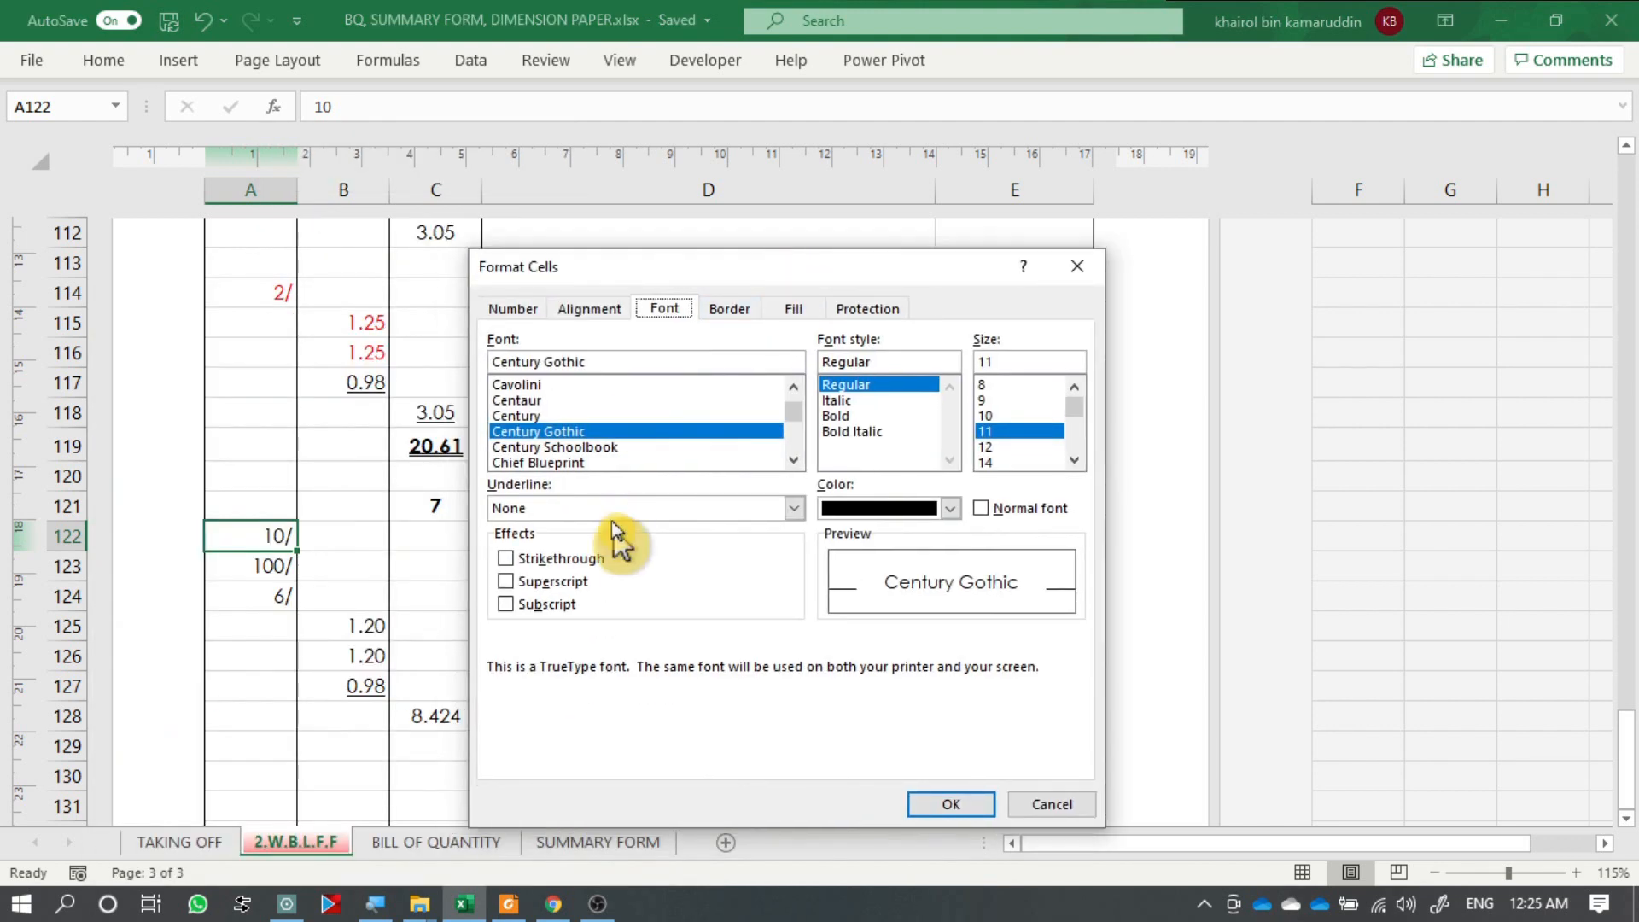
{"action": "left_click", "coordinate": [512, 312]}
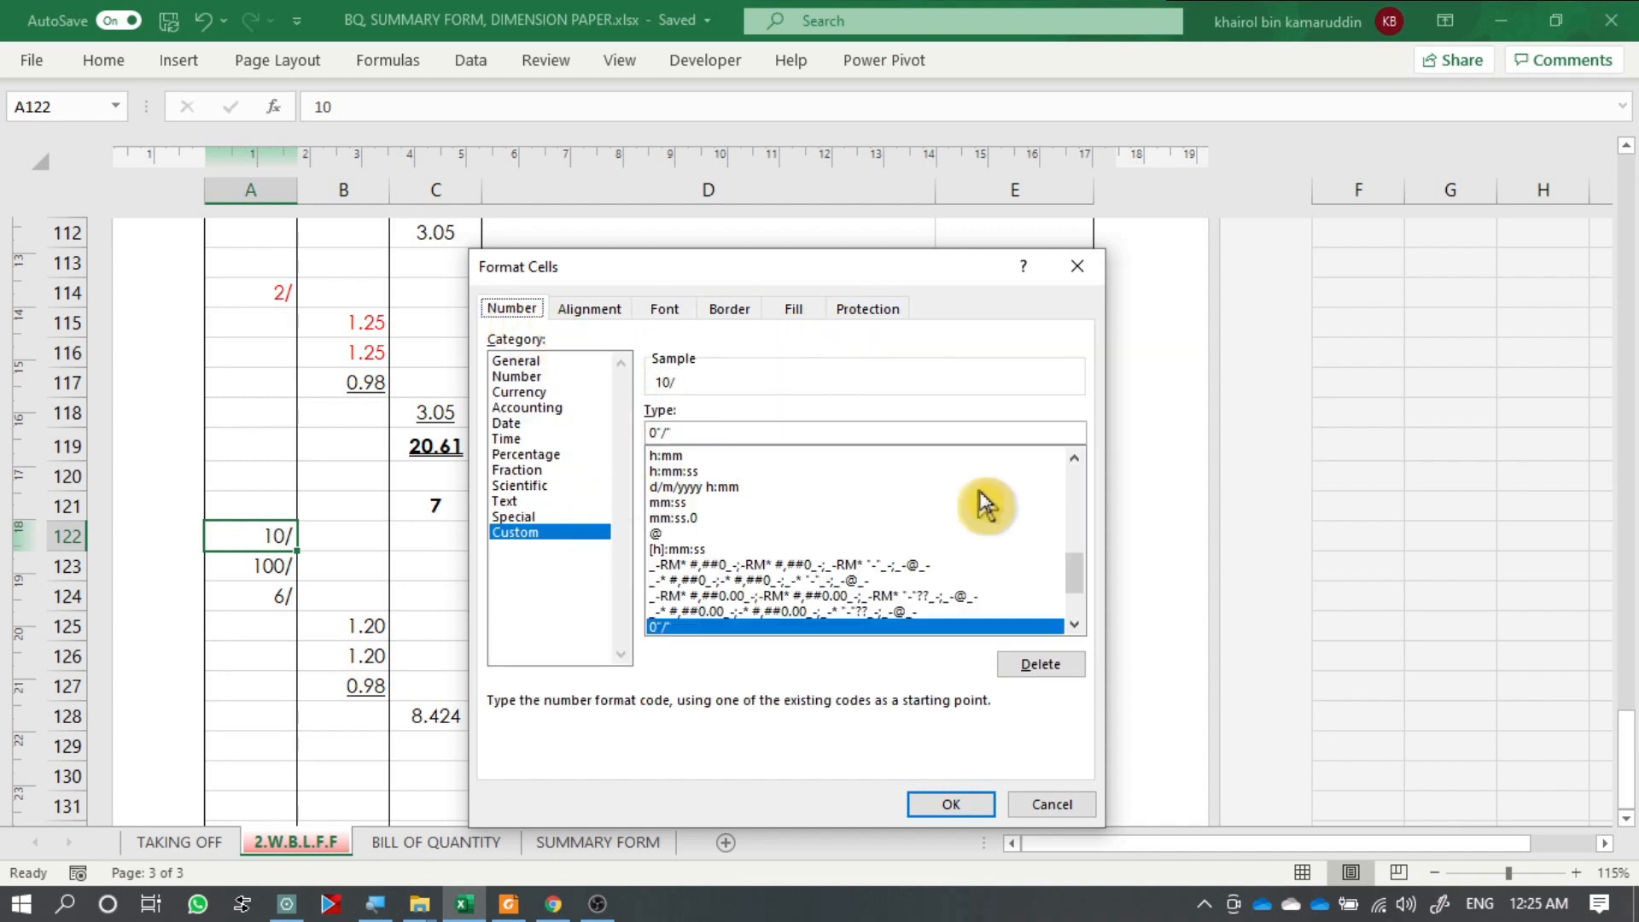
{"action": "left_click_drag", "start_coordinate": [1074, 574], "coordinate": [1074, 485]}
{"action": "left_click", "coordinate": [818, 487]}
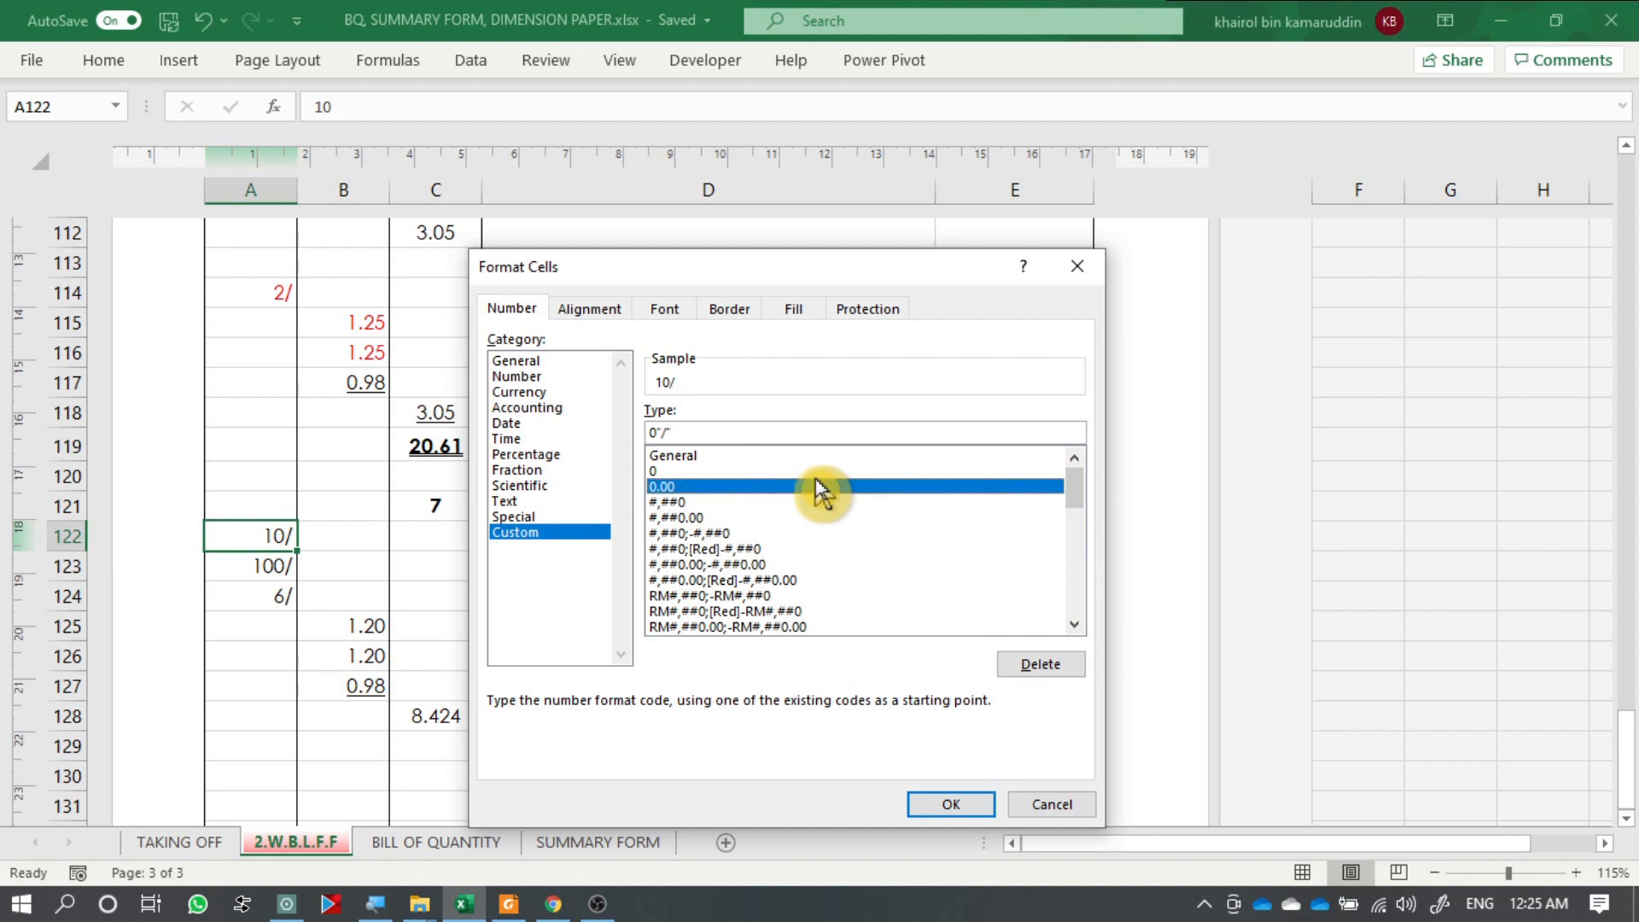
{"action": "left_click", "coordinate": [739, 471]}
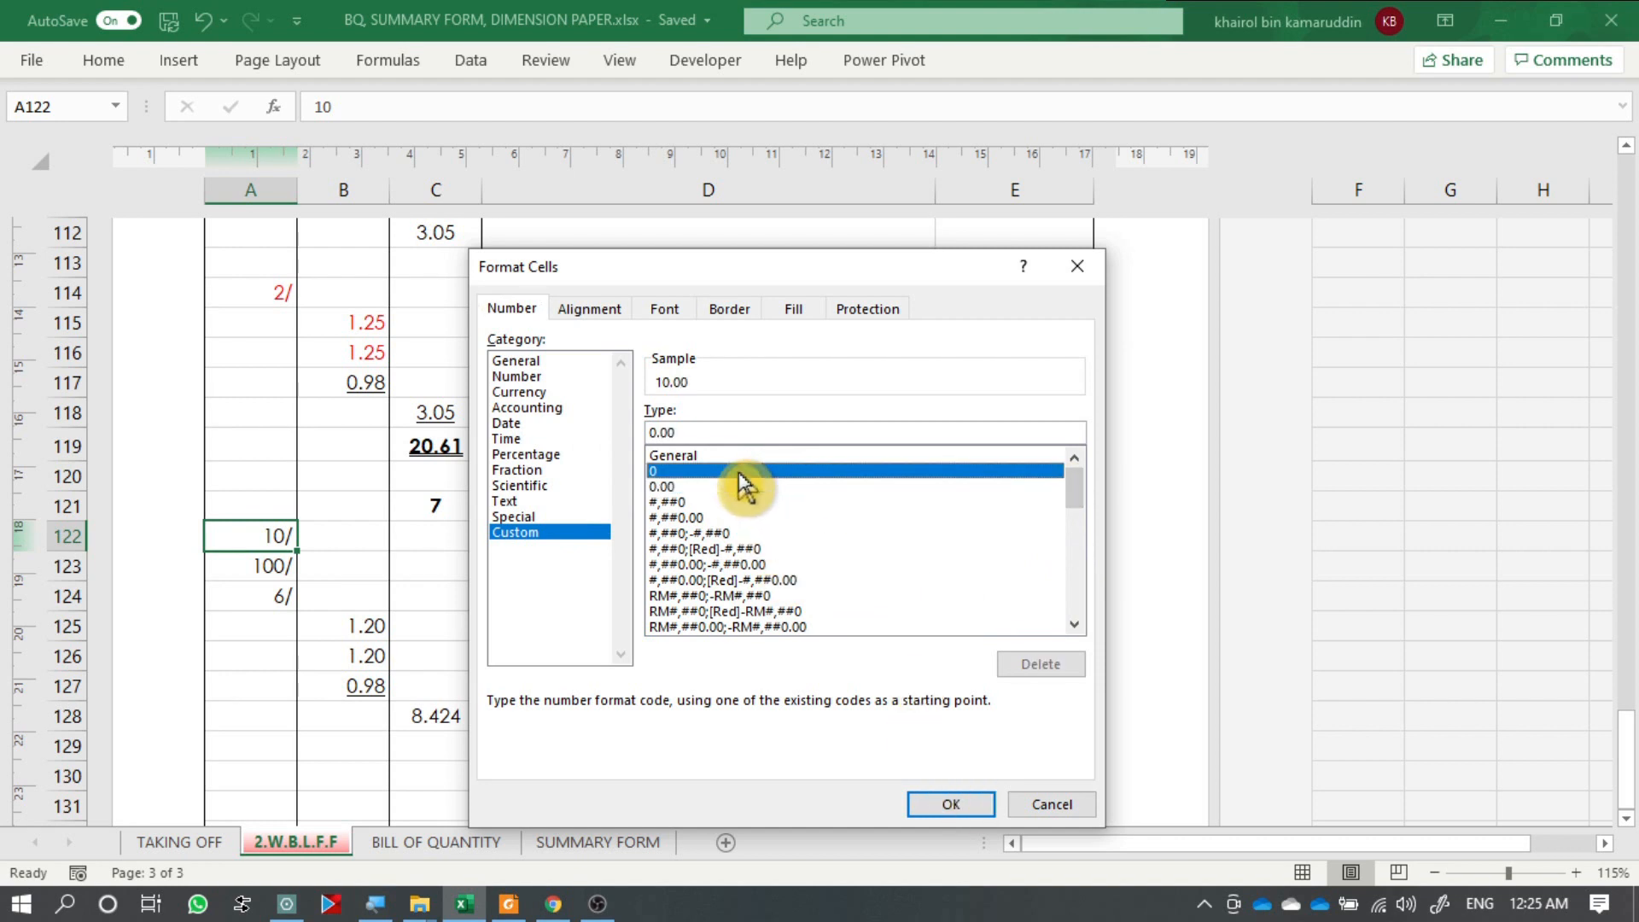
{"action": "left_click", "coordinate": [954, 804]}
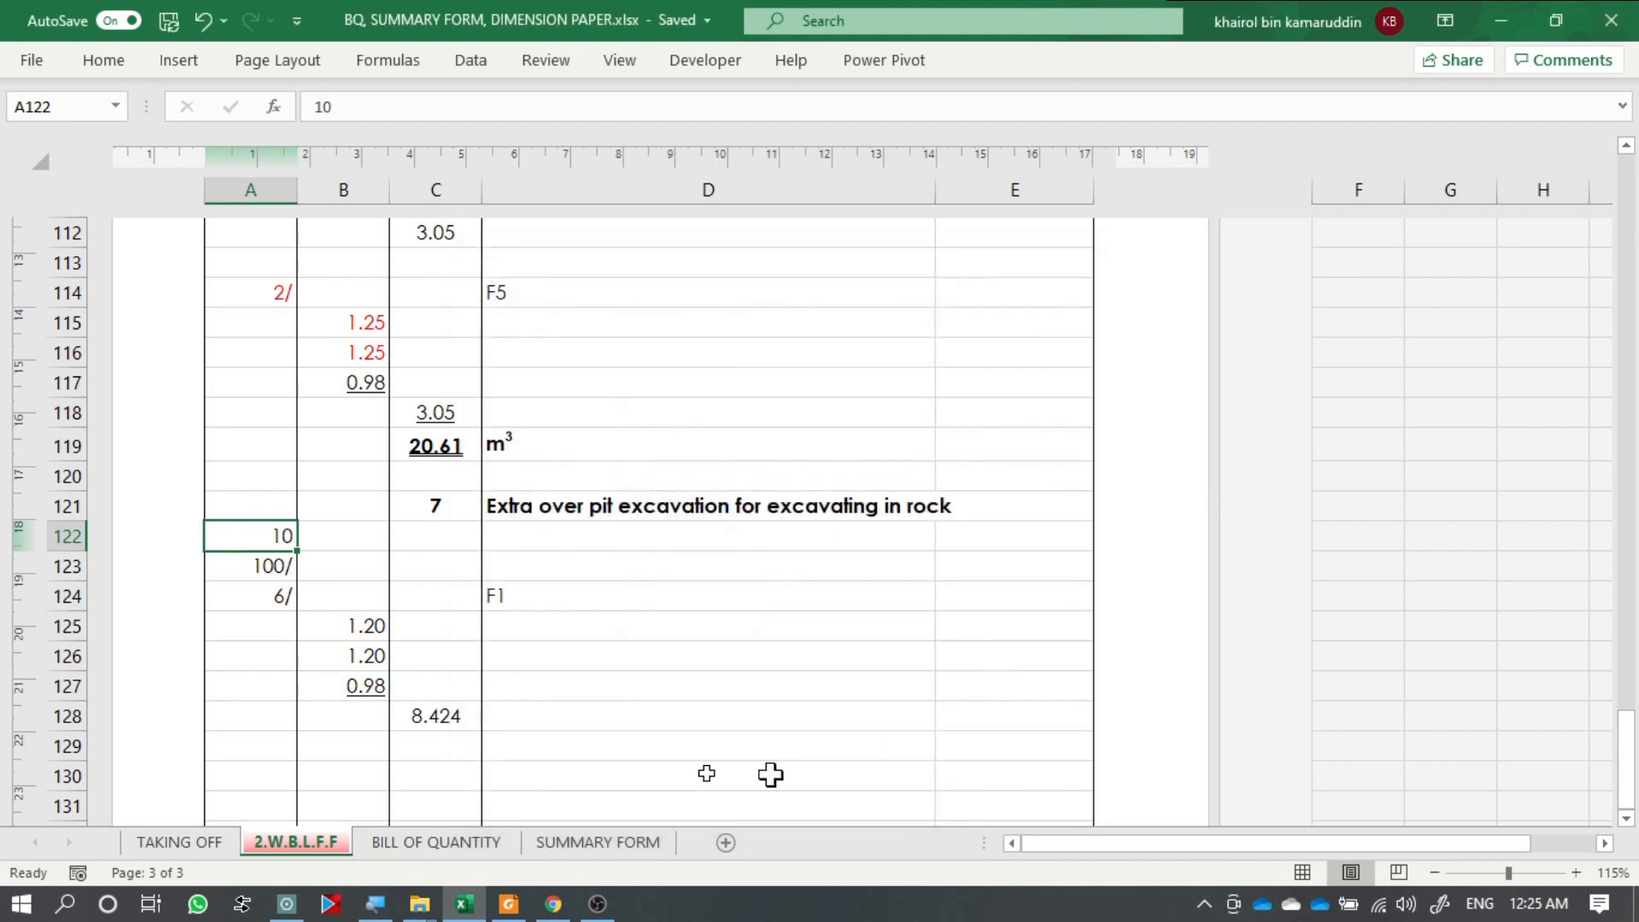
Underline the 10 in A122 as the numerator above the 100.
{"action": "left_click", "coordinate": [622, 600]}
{"action": "left_click", "coordinate": [258, 543]}
{"action": "left_click", "coordinate": [447, 559]}
{"action": "left_click_drag", "start_coordinate": [272, 540], "coordinate": [266, 565]}
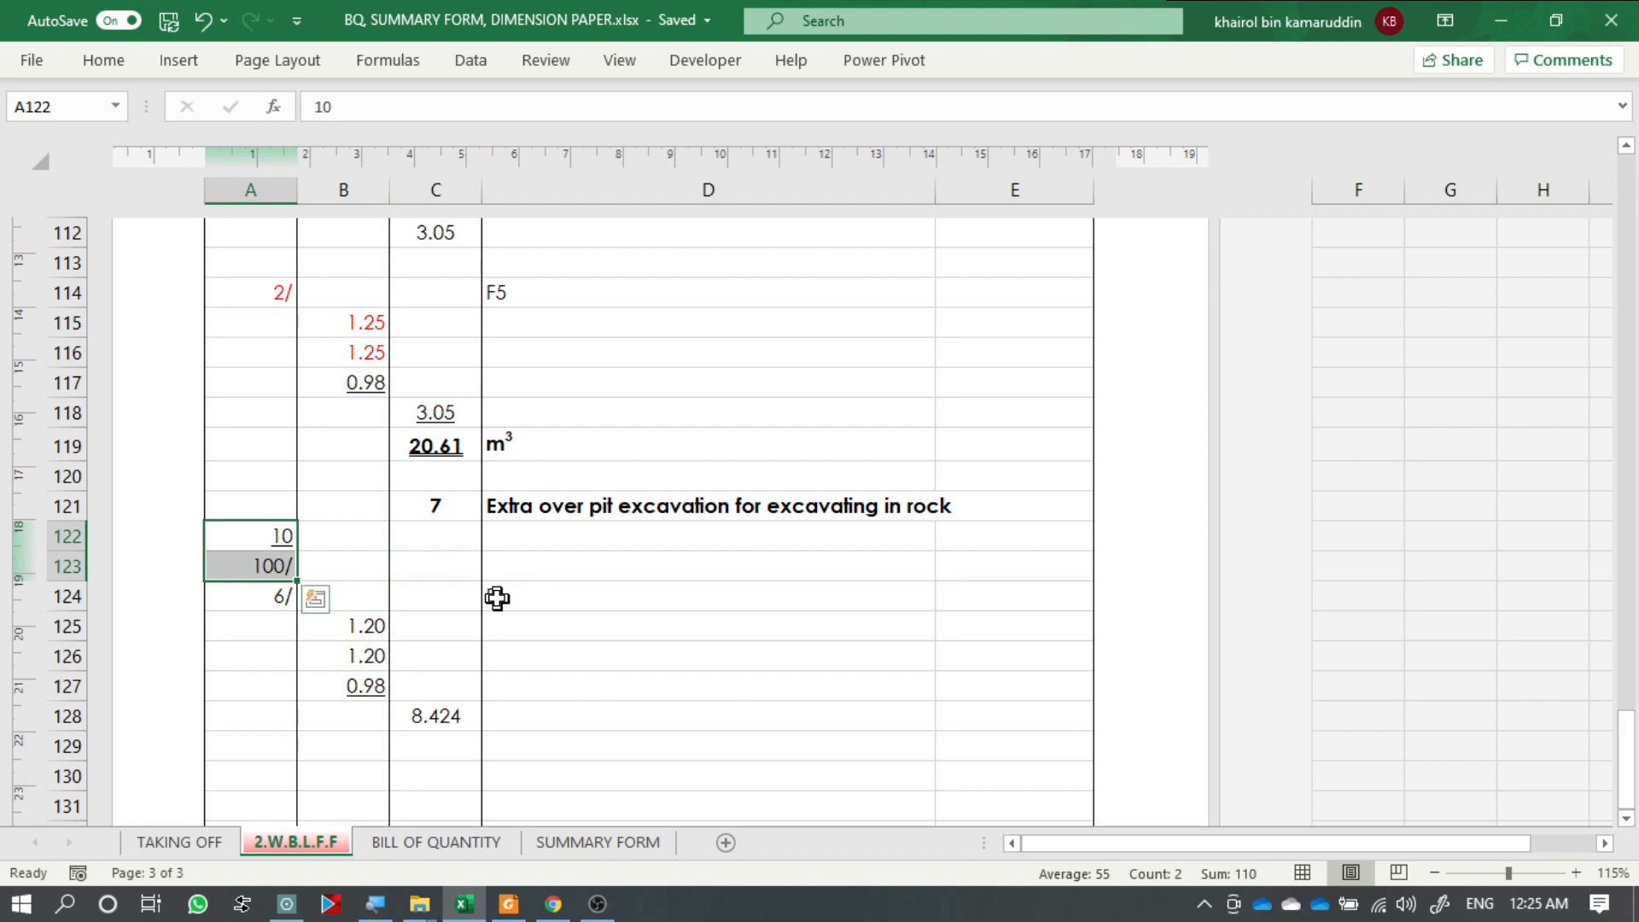
{"action": "left_click", "coordinate": [502, 652]}
Replace the F1 volume formula in C128 with =A122/A123*A124*B125*B126*B127 to include the rock percentage.
{"action": "left_click", "coordinate": [458, 711]}
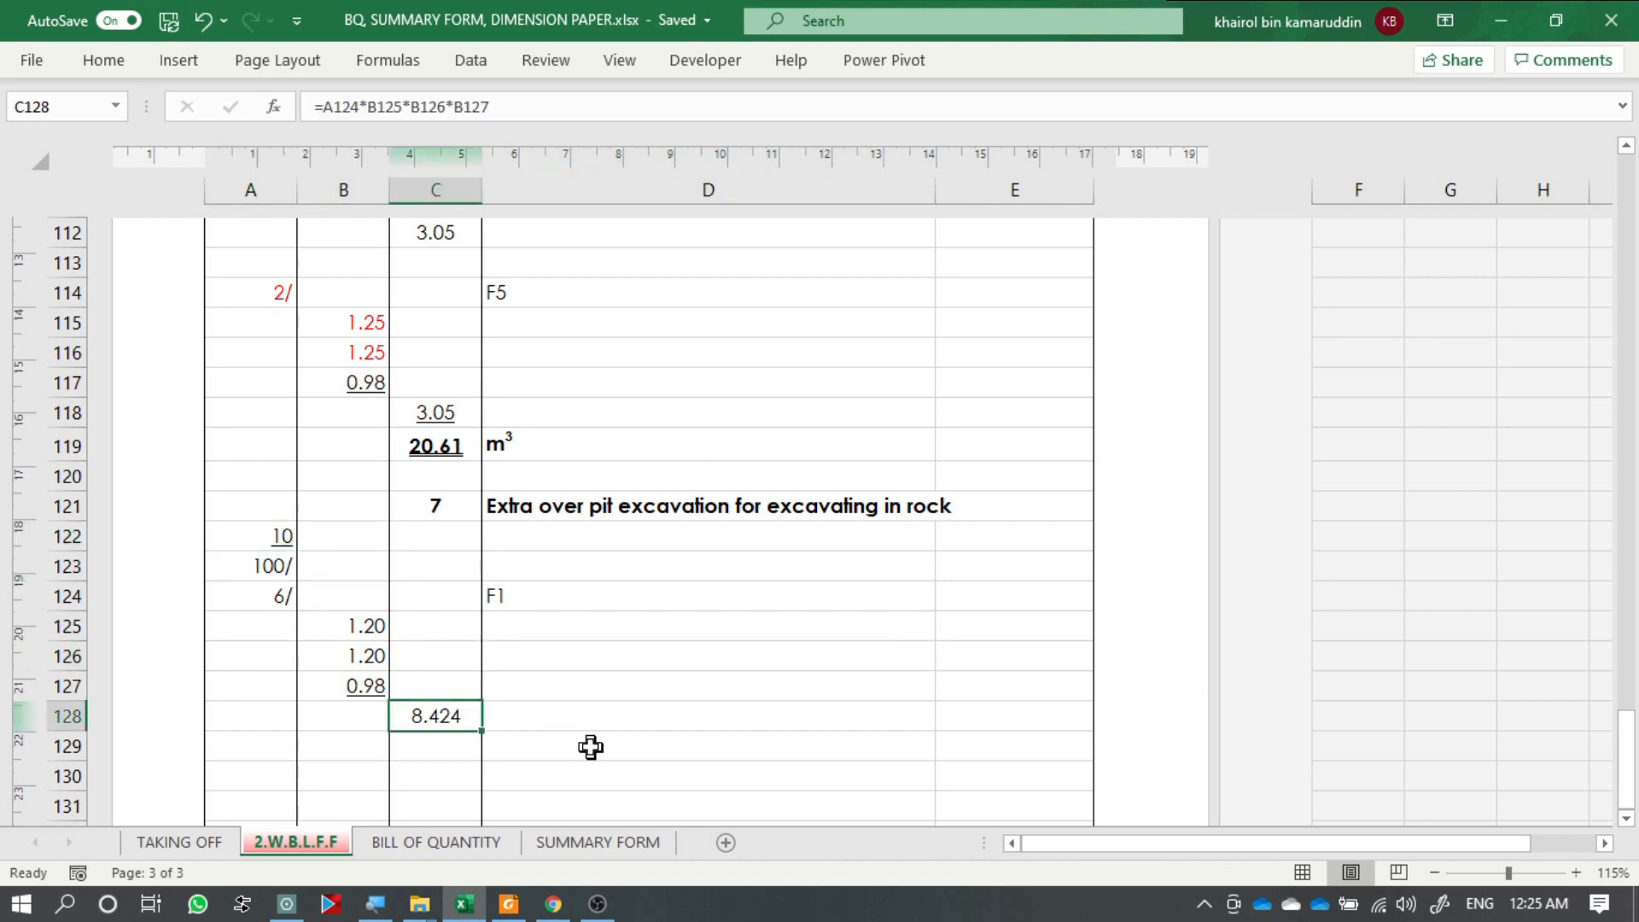
{"action": "type", "text": "="}
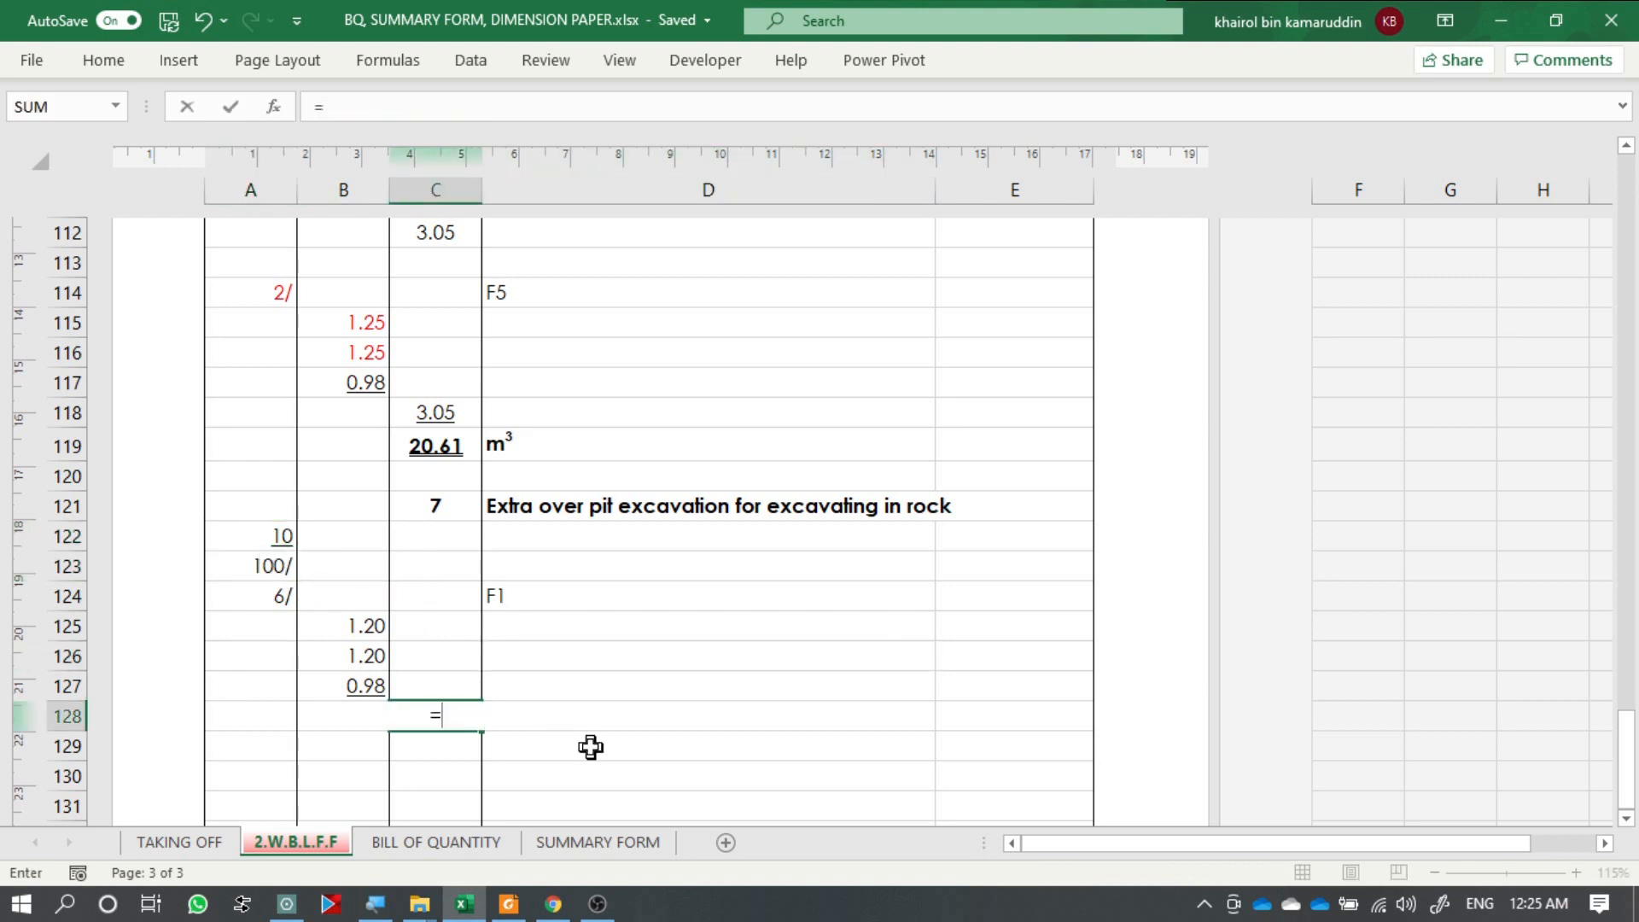
{"action": "left_click", "coordinate": [275, 538]}
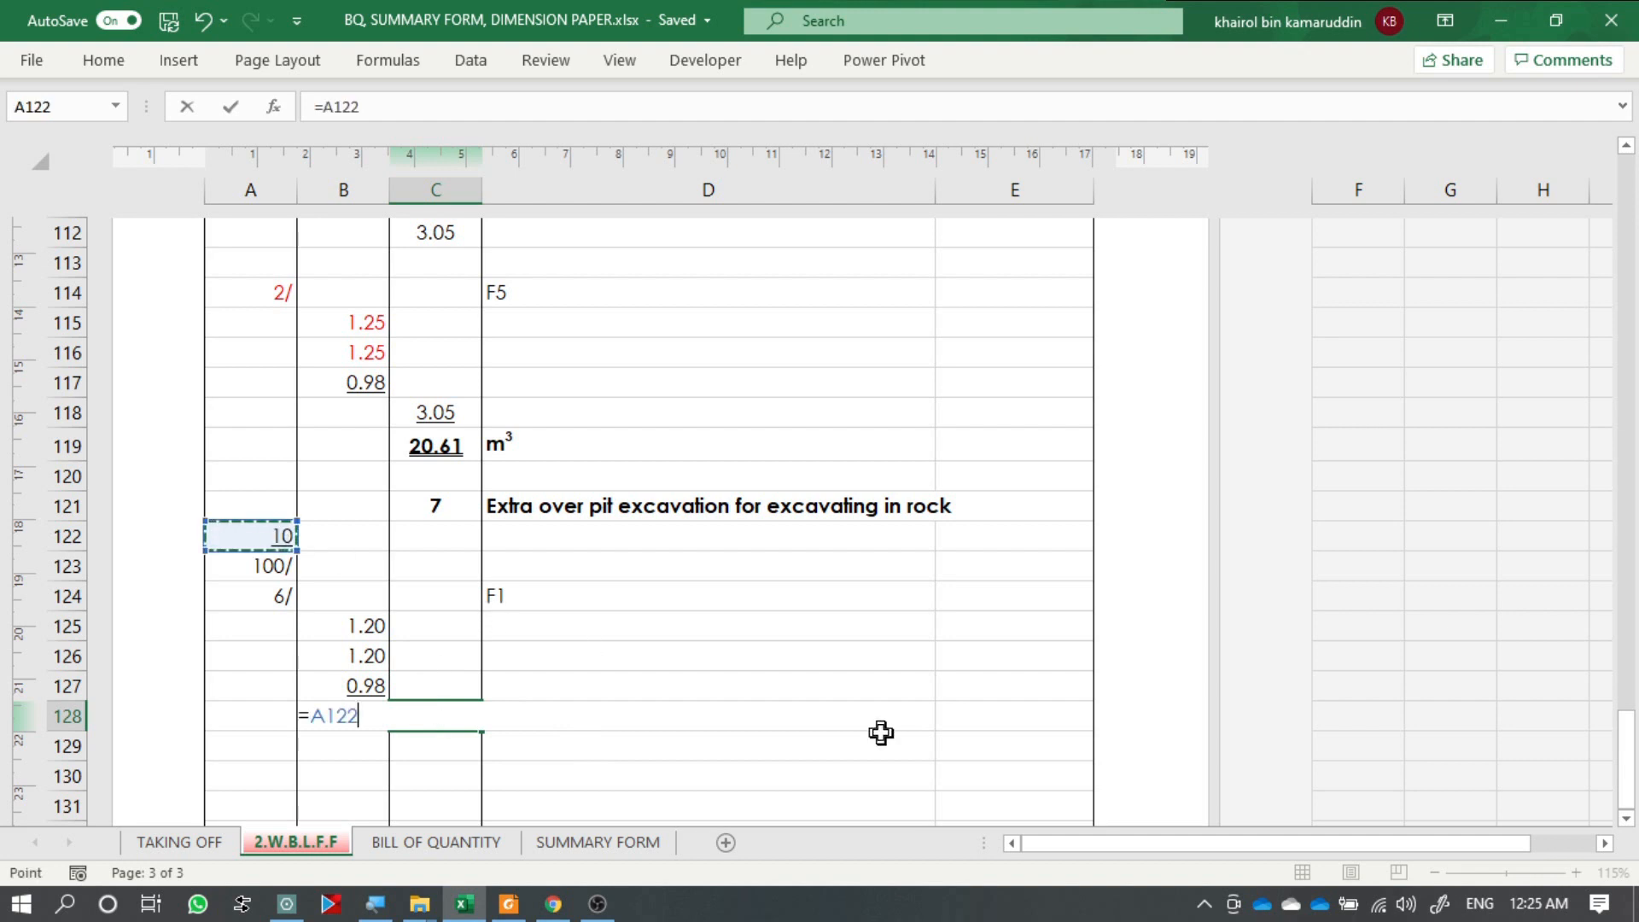
{"action": "type", "text": "/"}
{"action": "left_click", "coordinate": [260, 563]}
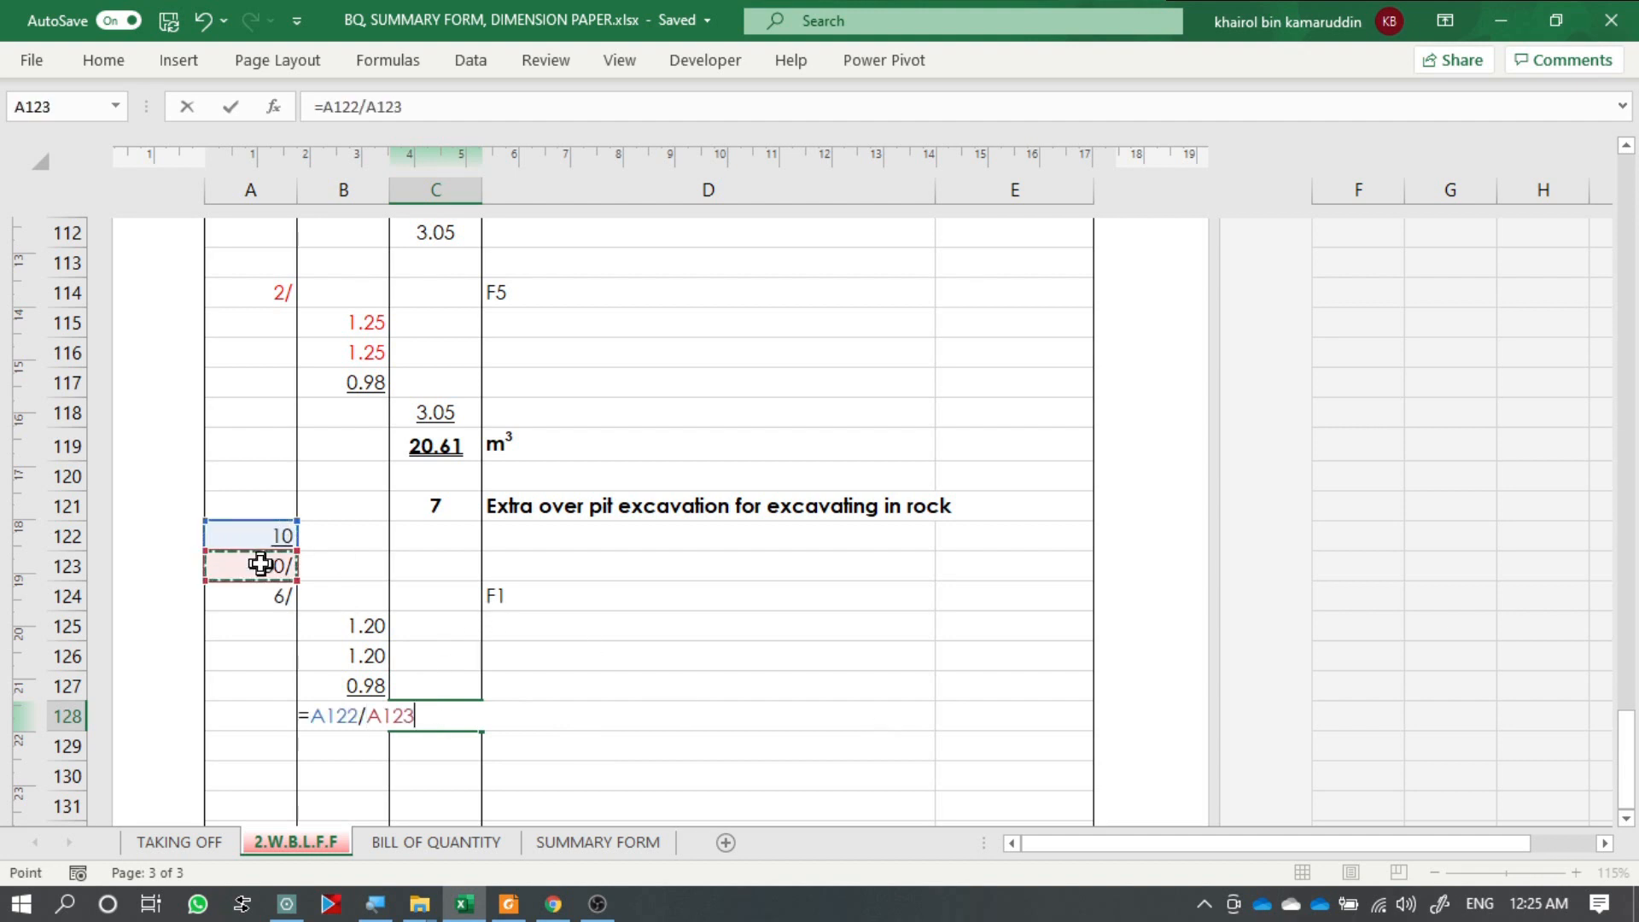
{"action": "type", "text": "*"}
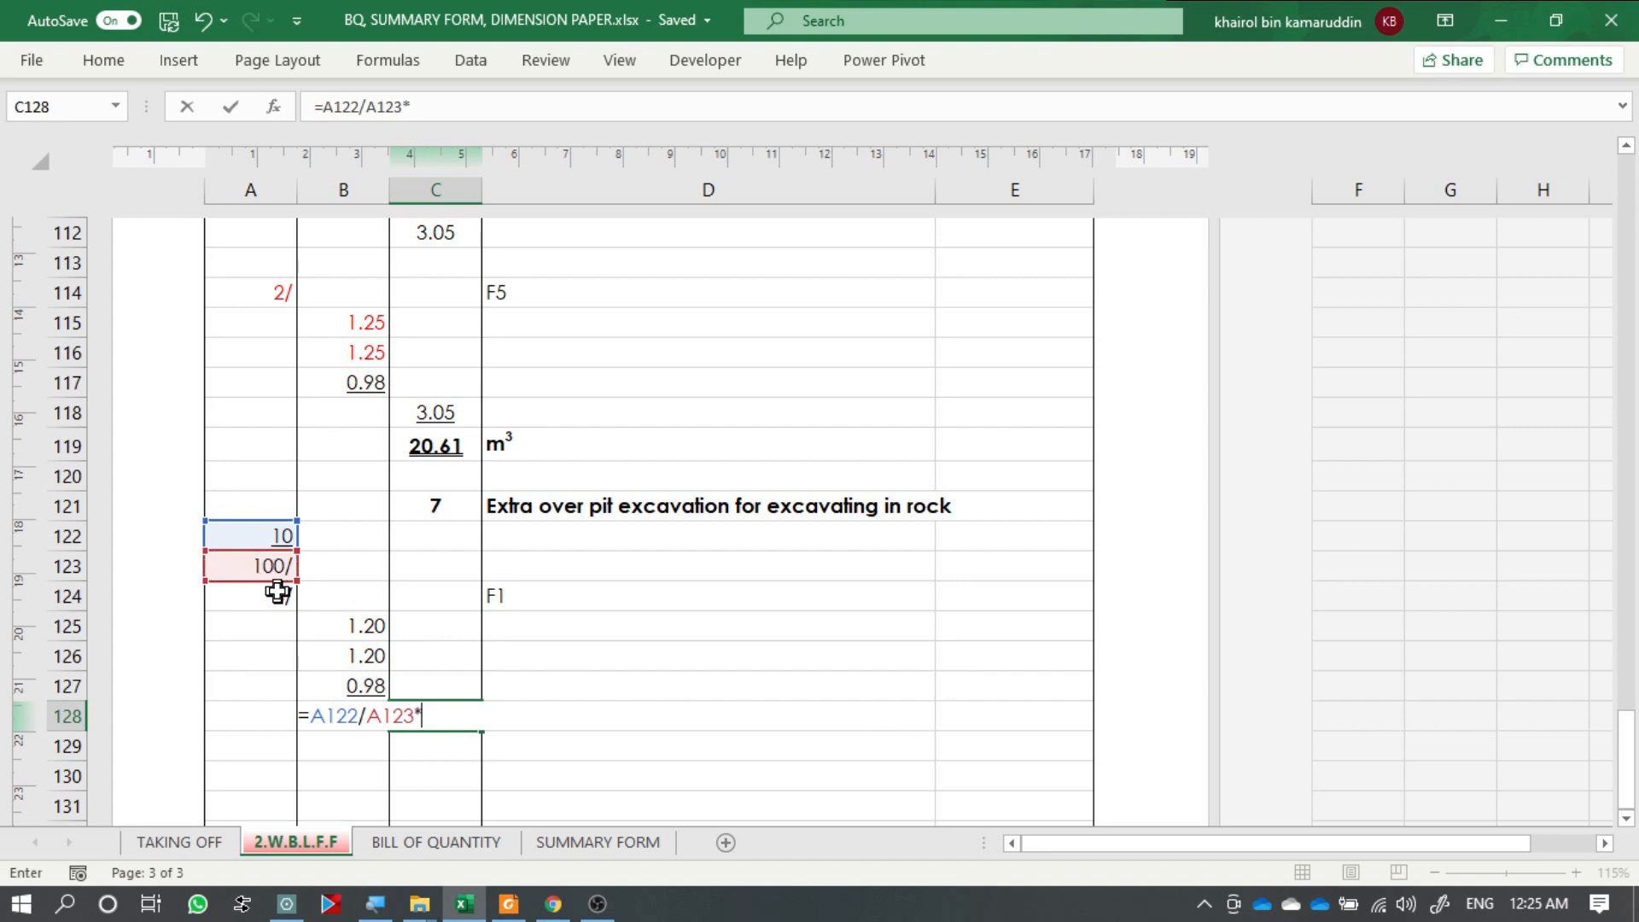
{"action": "left_click", "coordinate": [277, 592]}
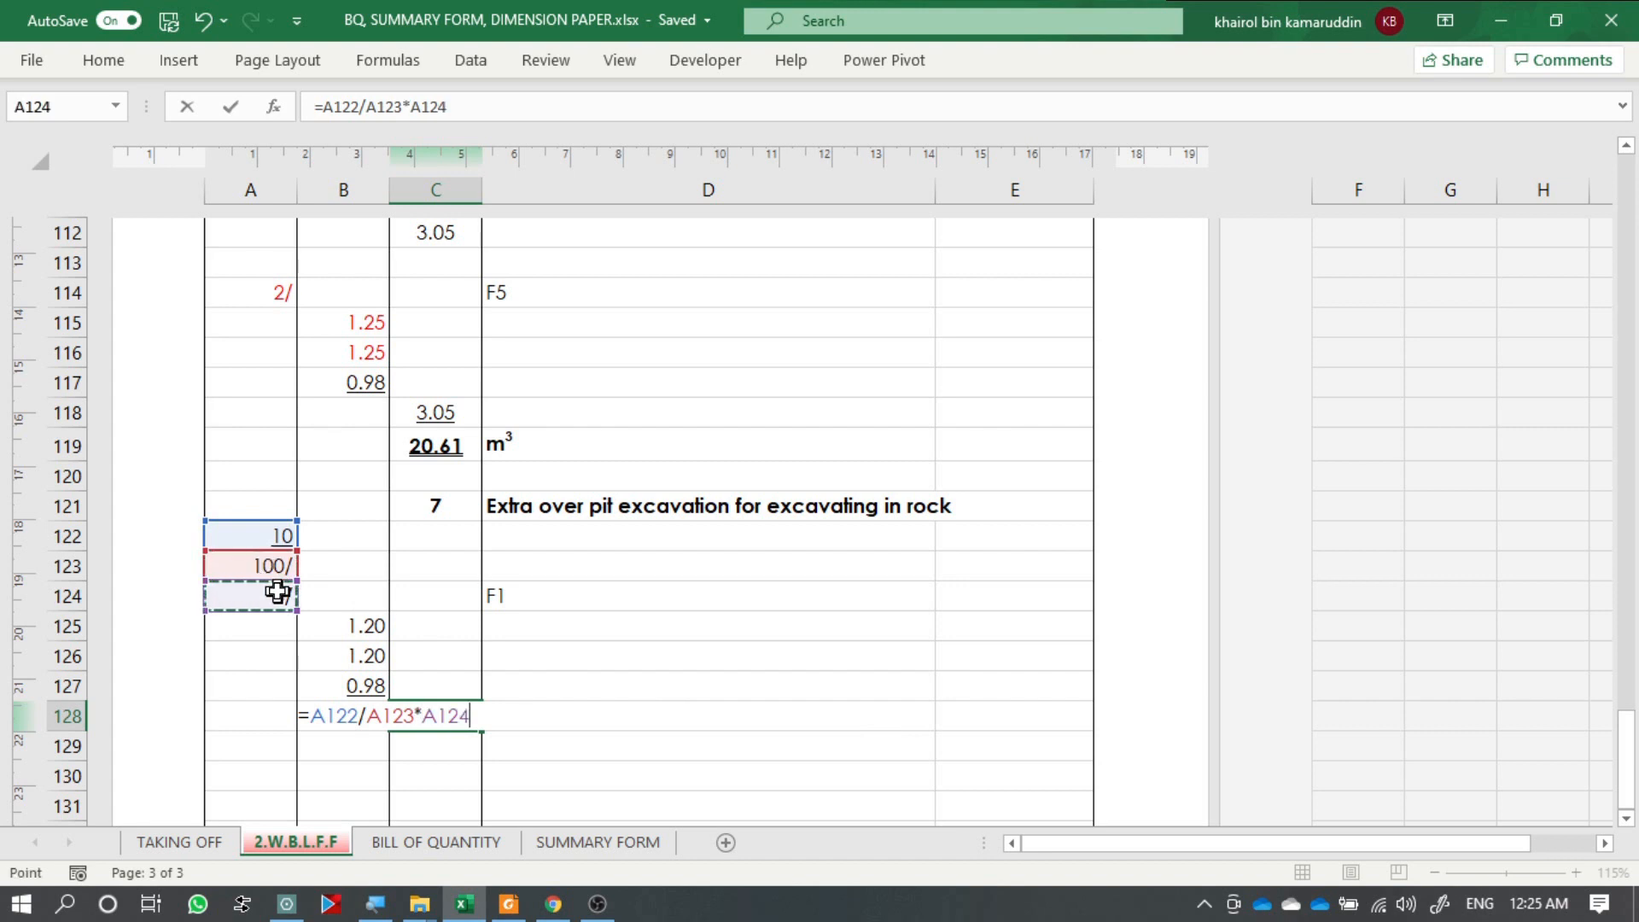
{"action": "type", "text": "*"}
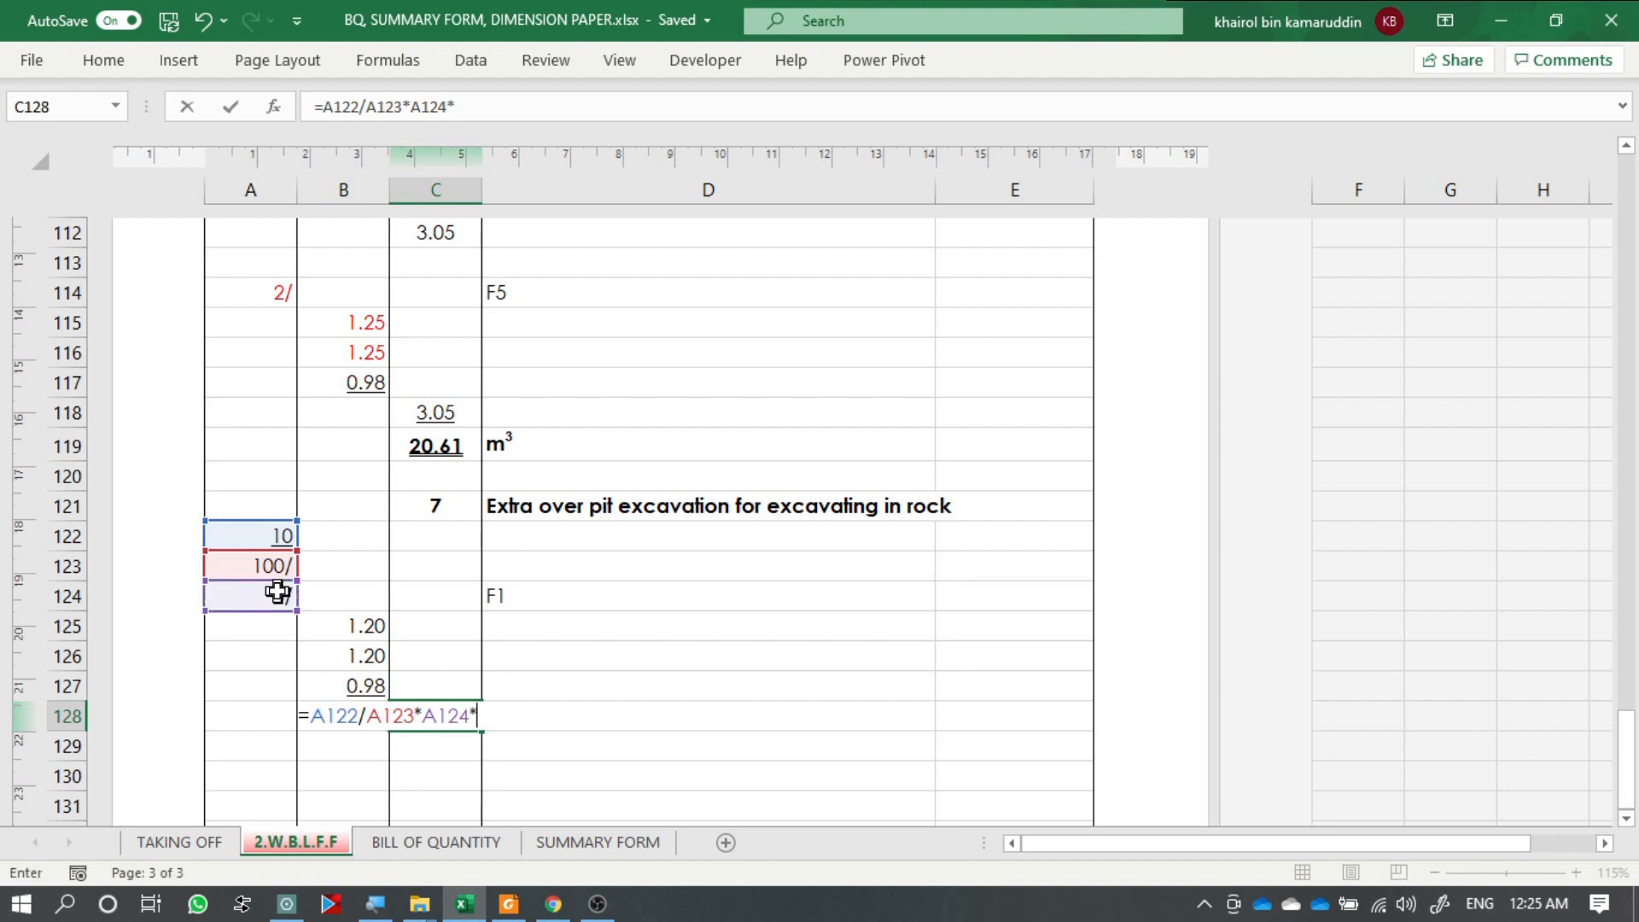
{"action": "left_click", "coordinate": [369, 627]}
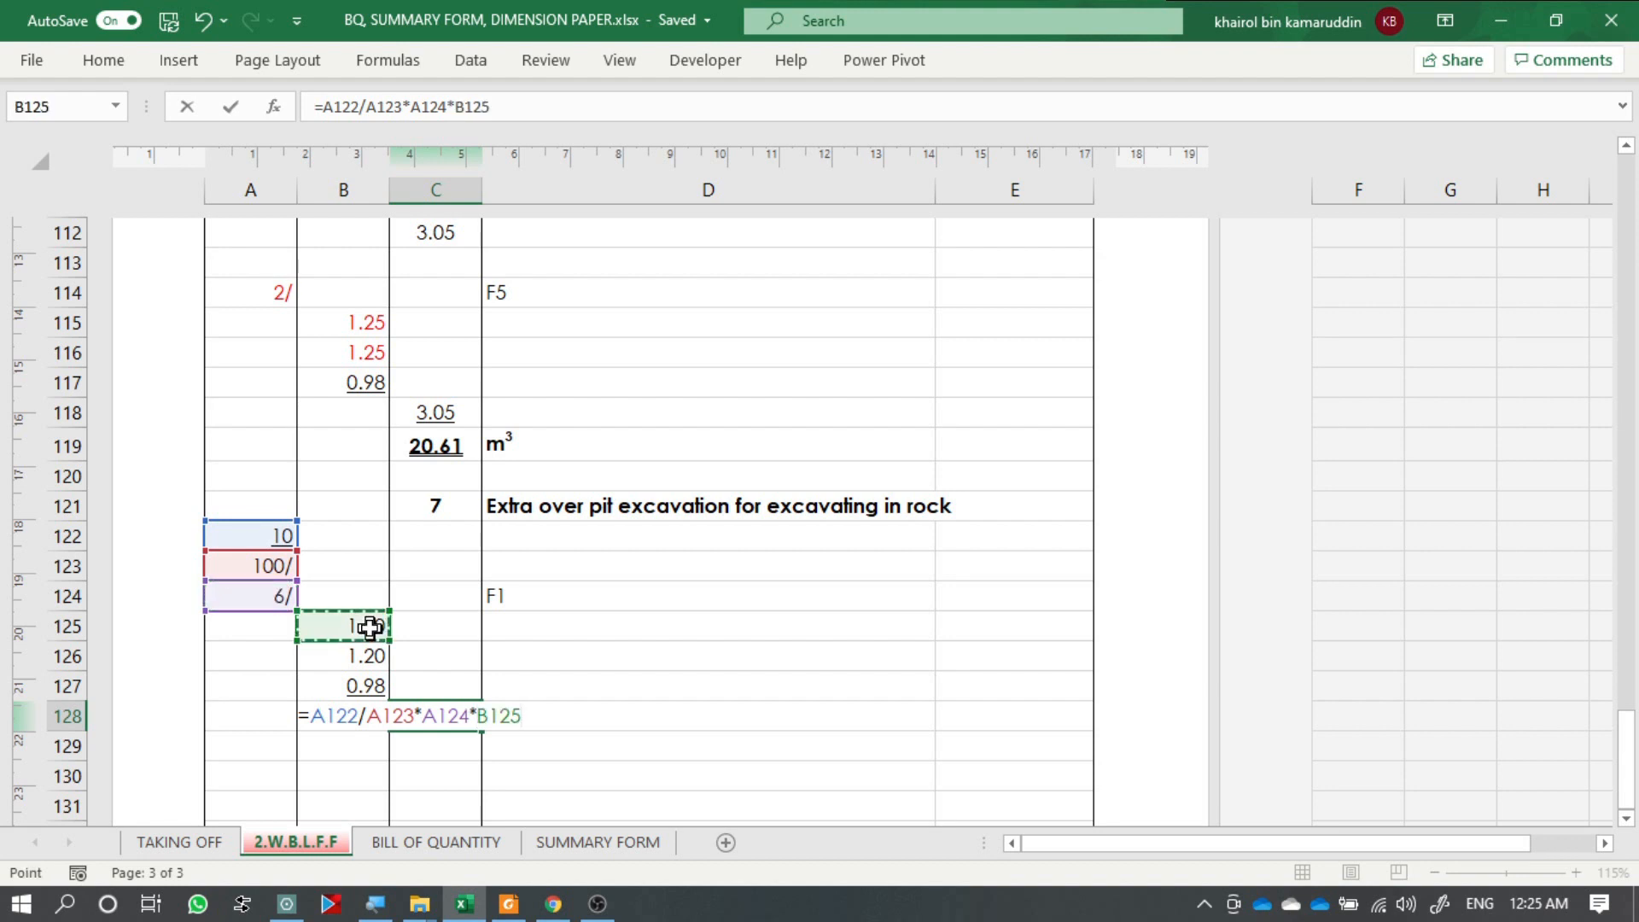
{"action": "type", "text": "*"}
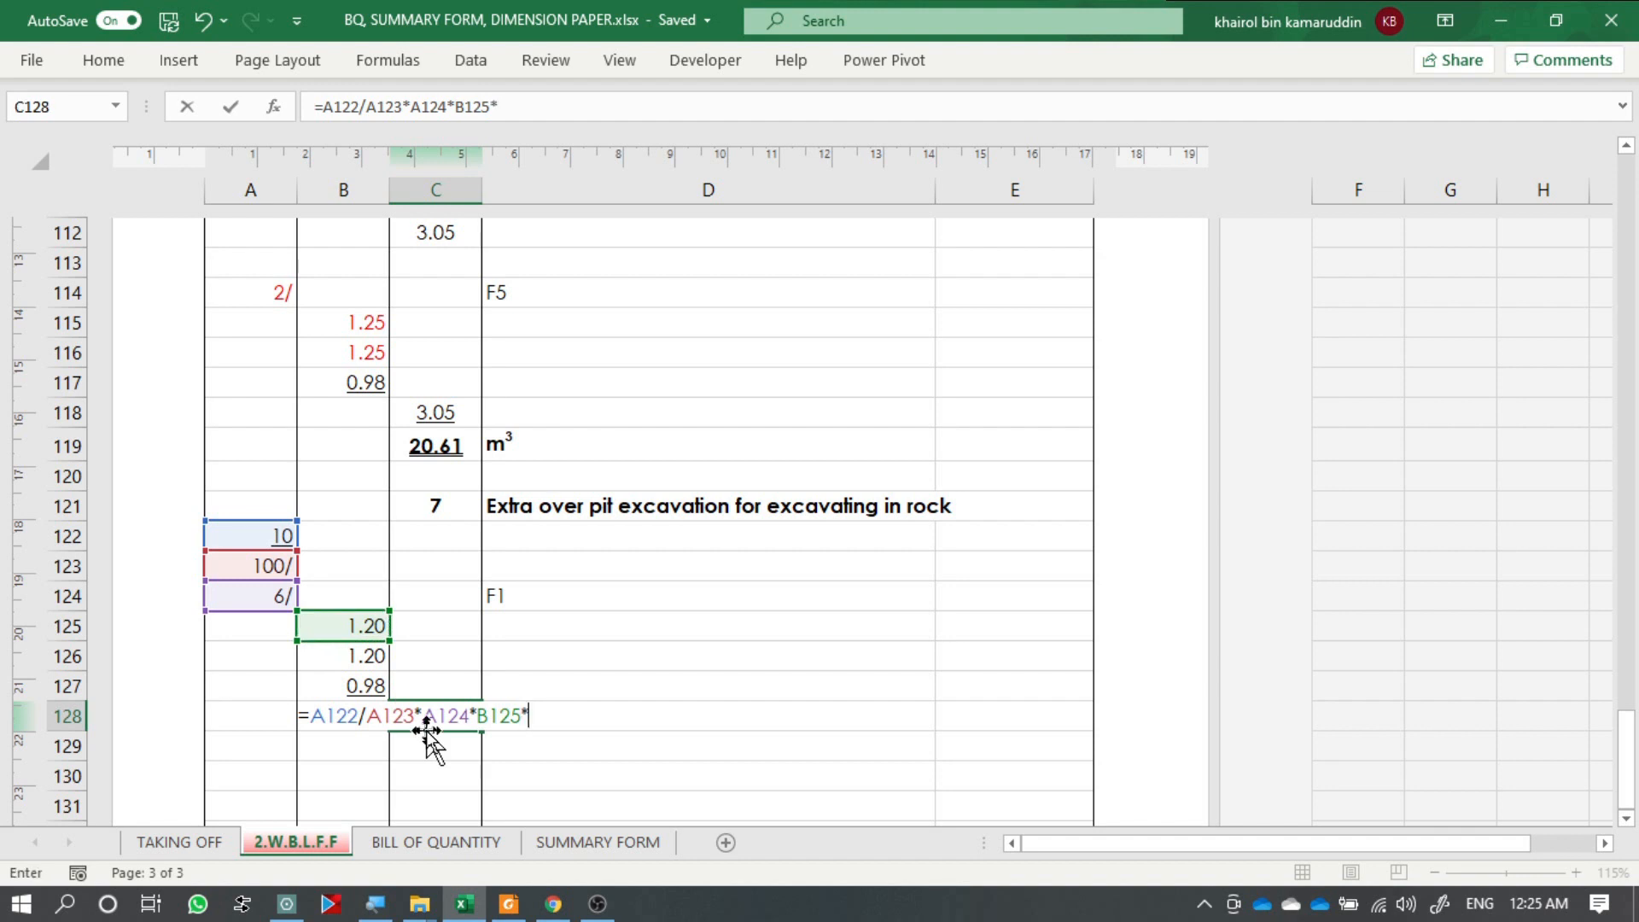
{"action": "left_click", "coordinate": [363, 658]}
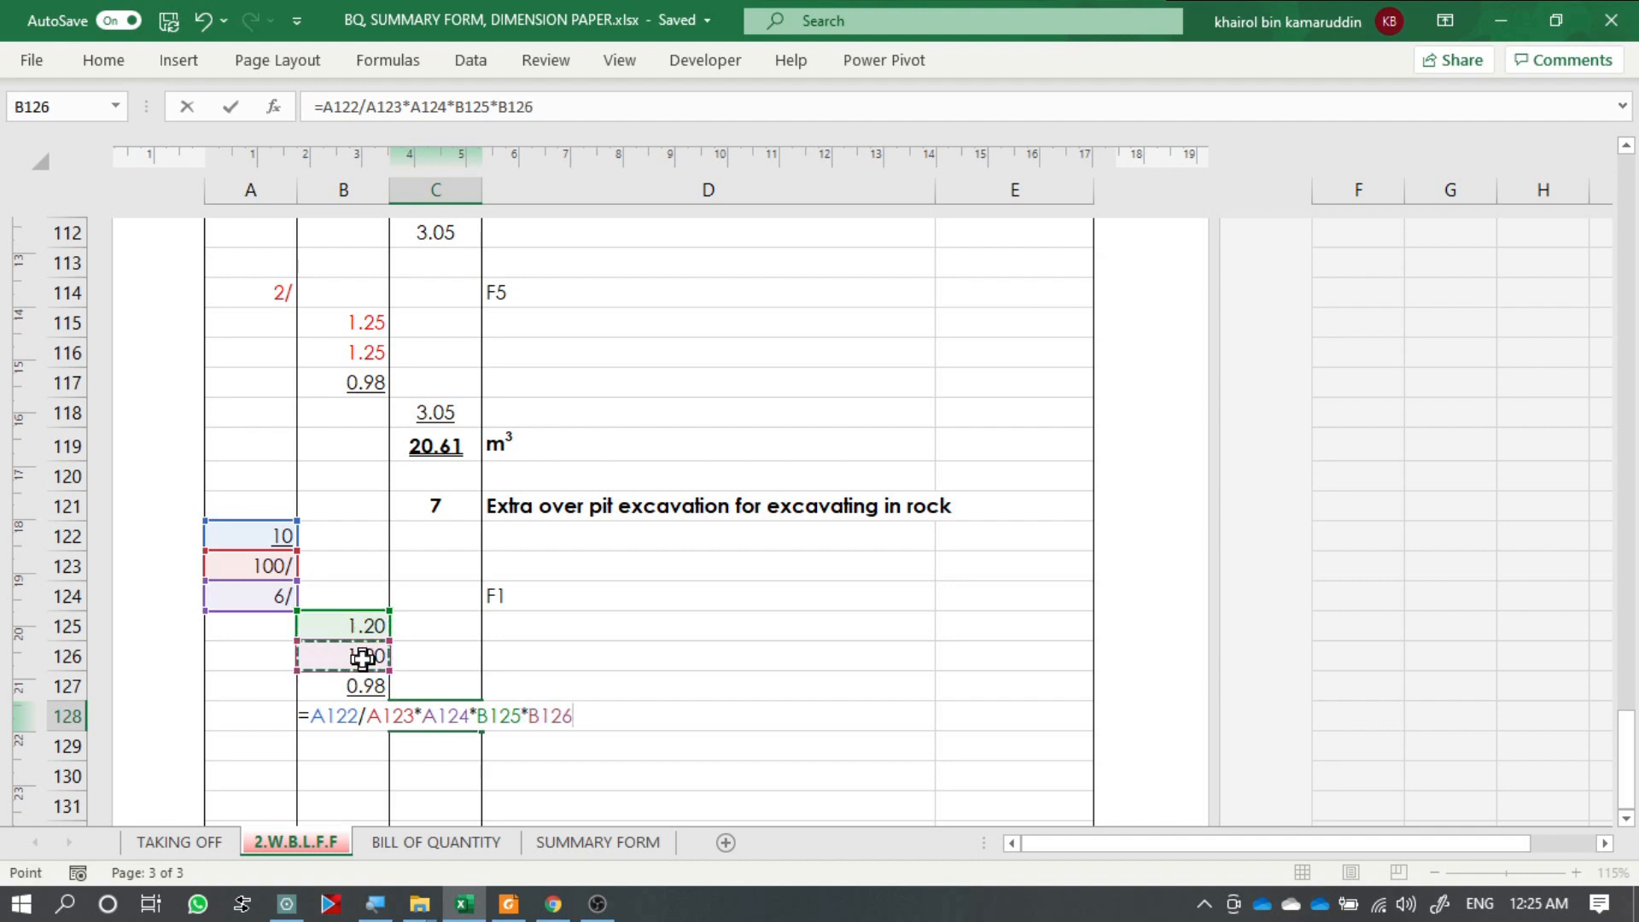
{"action": "type", "text": "*"}
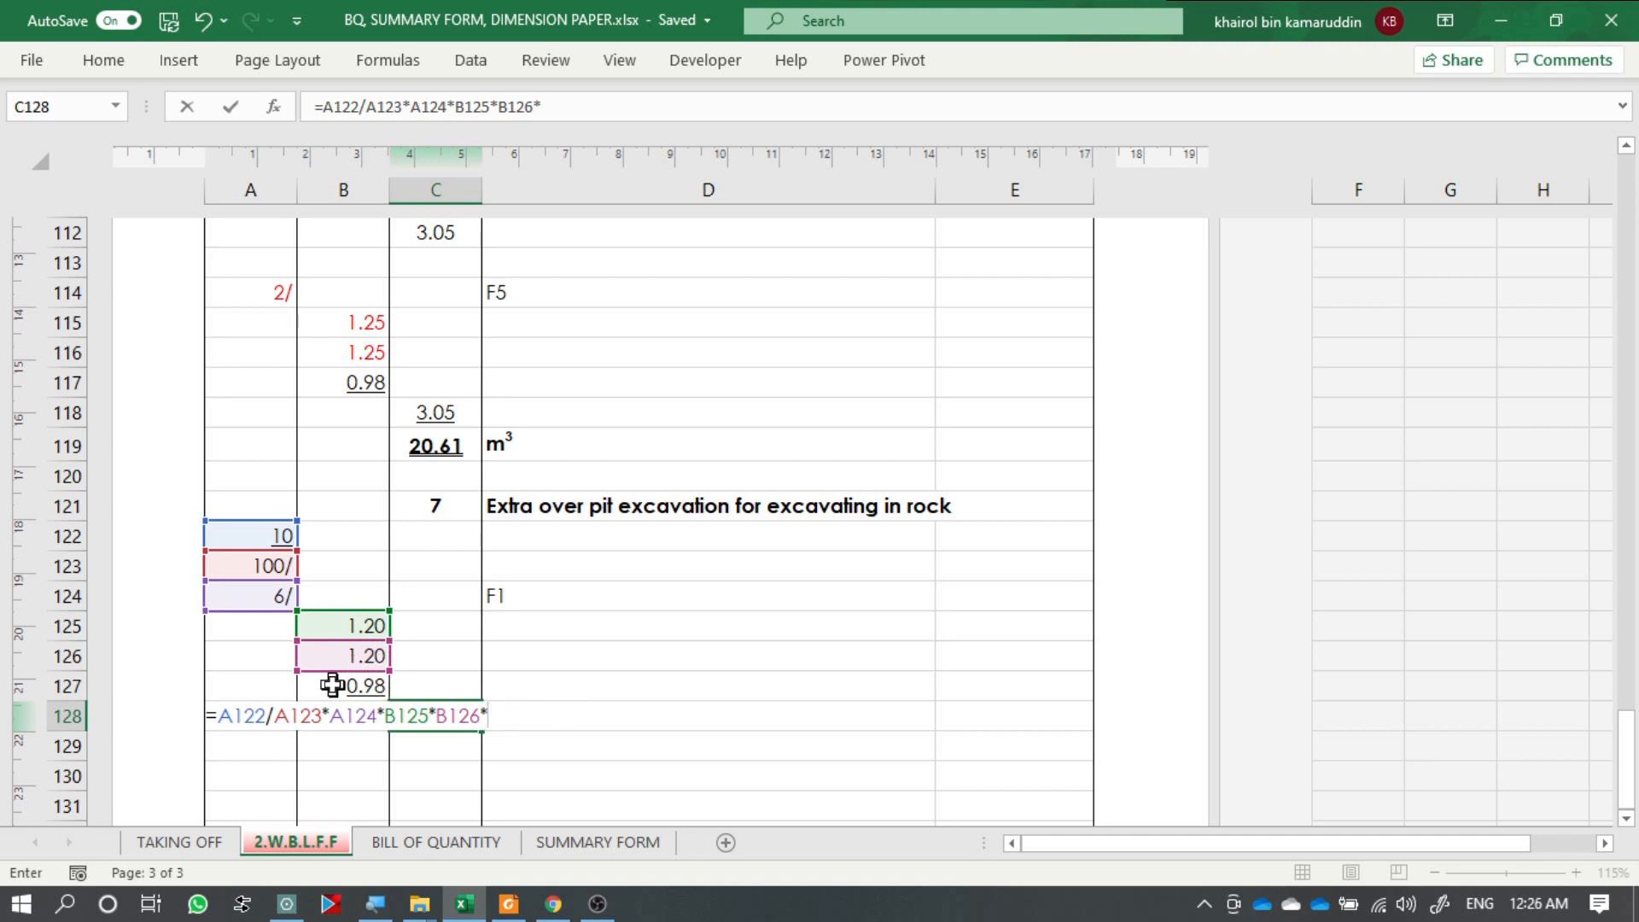
{"action": "left_click", "coordinate": [332, 685]}
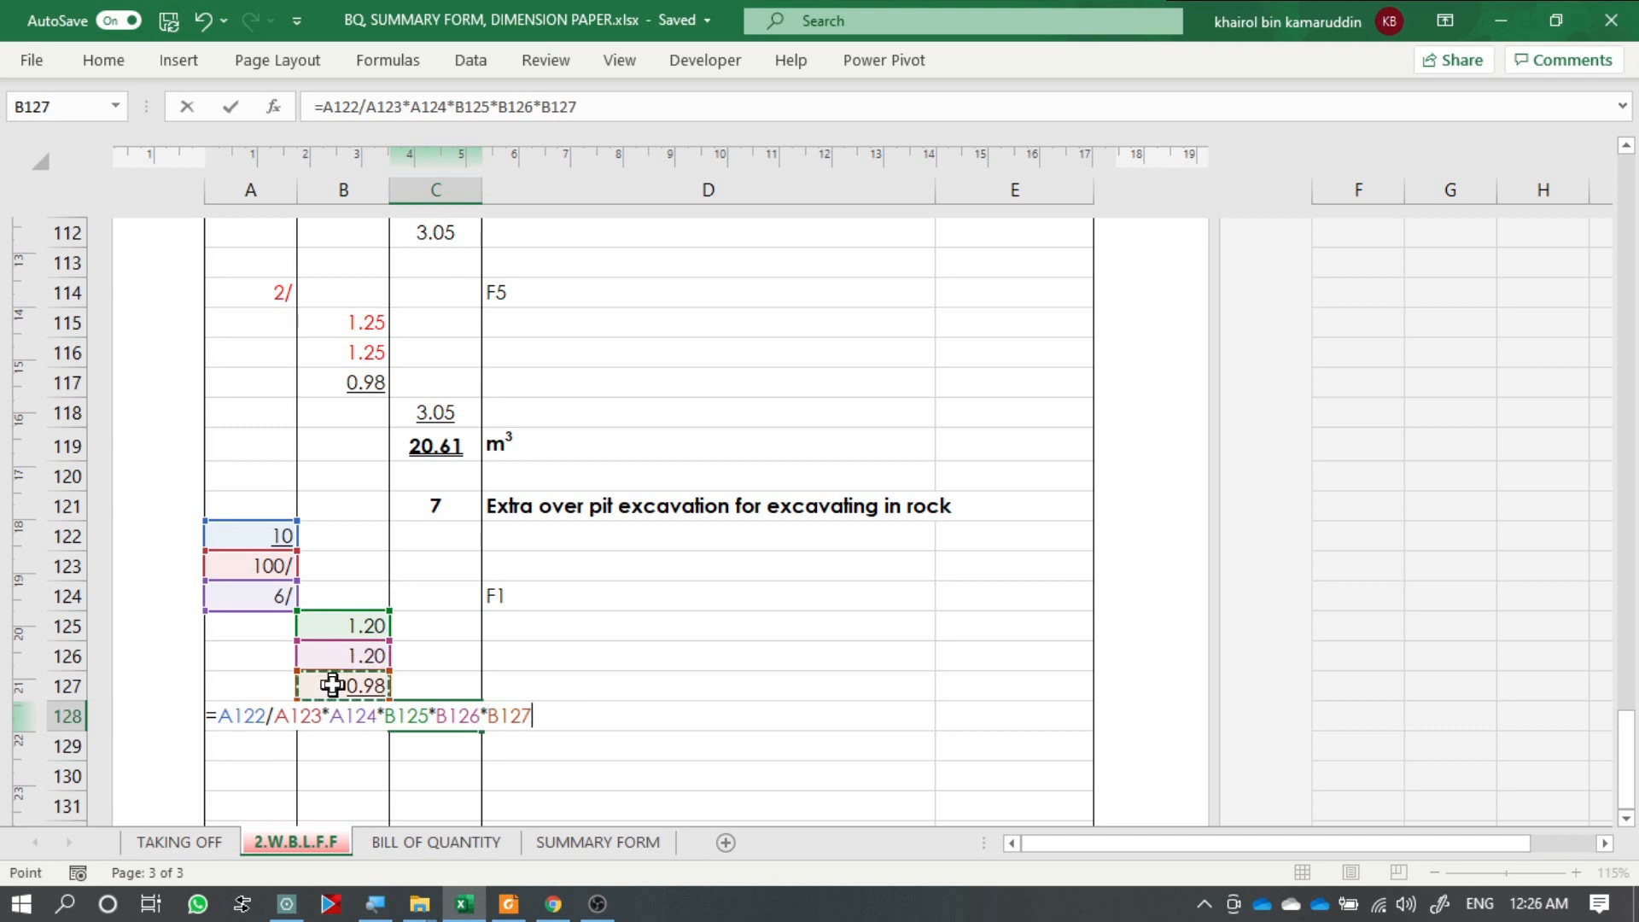
{"action": "key", "text": "Return"}
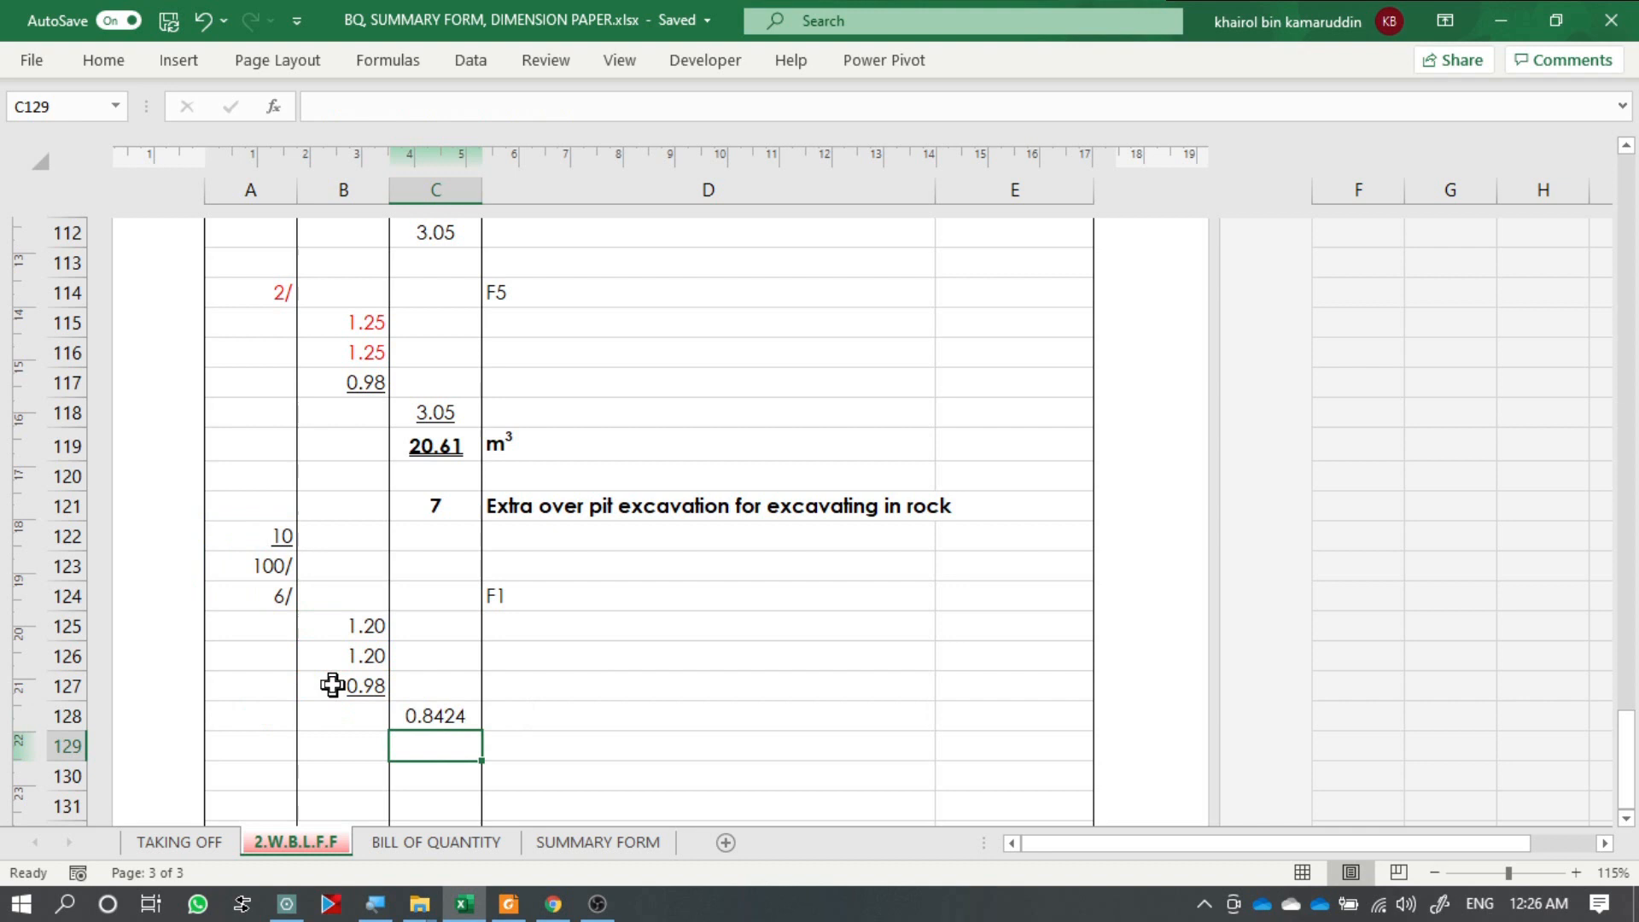
Reduce the F1 rock volume in C128 to two decimal places.
{"action": "left_click", "coordinate": [450, 717]}
{"action": "left_click", "coordinate": [117, 62]}
{"action": "left_click", "coordinate": [873, 145]}
{"action": "left_click", "coordinate": [873, 145]}
{"action": "left_click", "coordinate": [658, 760]}
{"action": "left_click", "coordinate": [541, 724]}
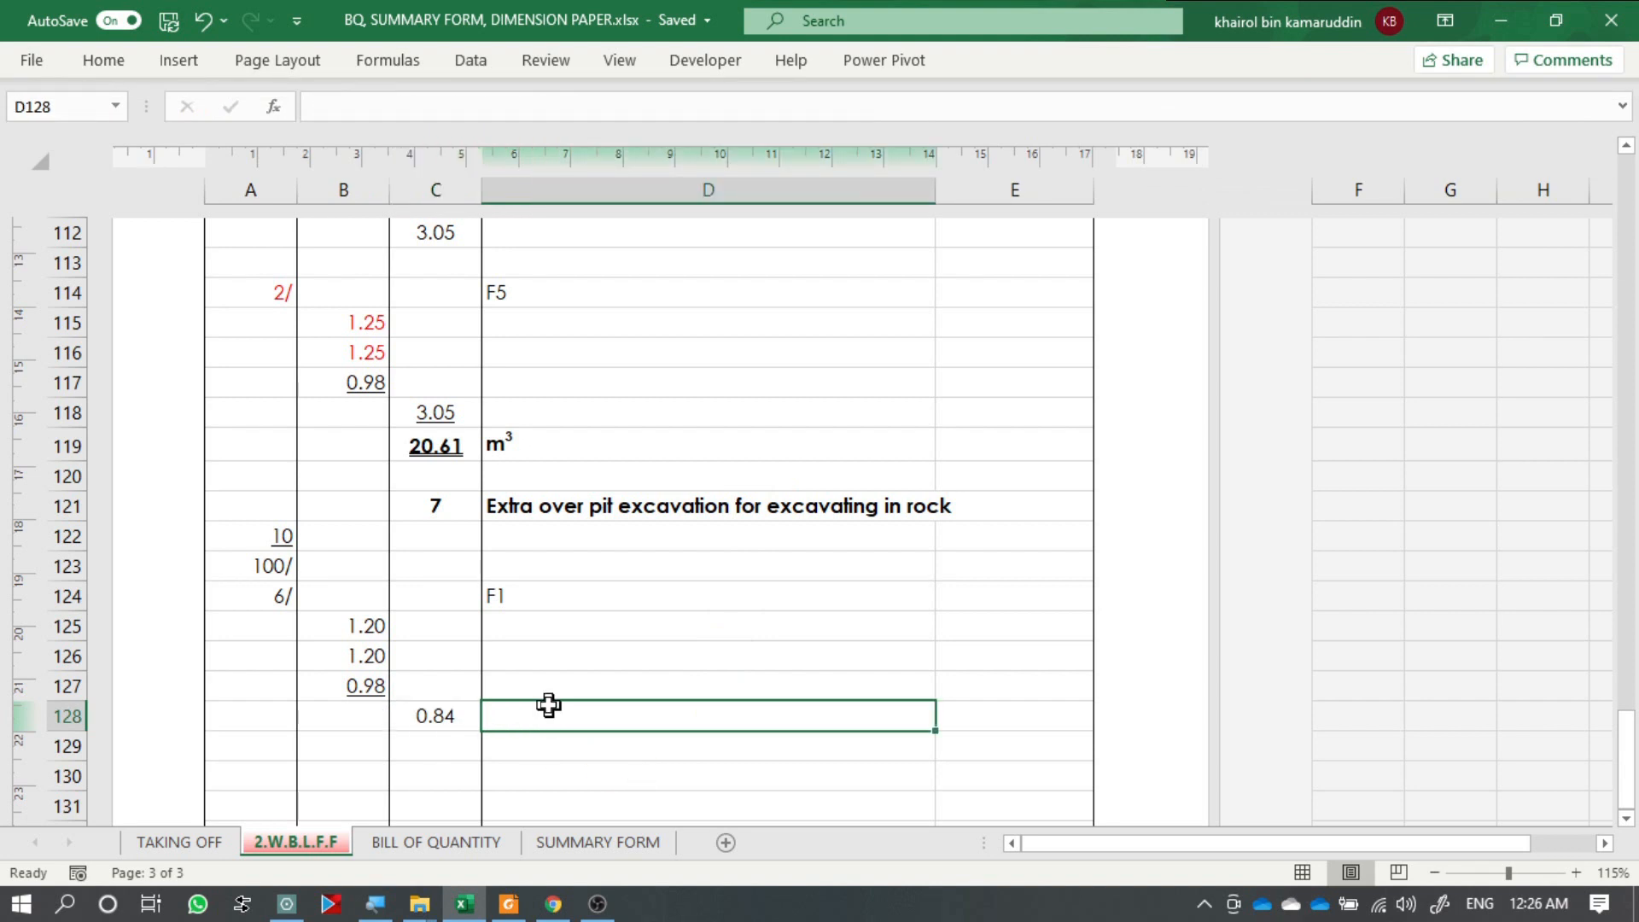
Move the F1 label from D124 up to D122, beside the 10 numerator.
{"action": "left_click", "coordinate": [586, 595]}
{"action": "left_click_drag", "start_coordinate": [568, 581], "coordinate": [572, 536]}
{"action": "left_click", "coordinate": [600, 656]}
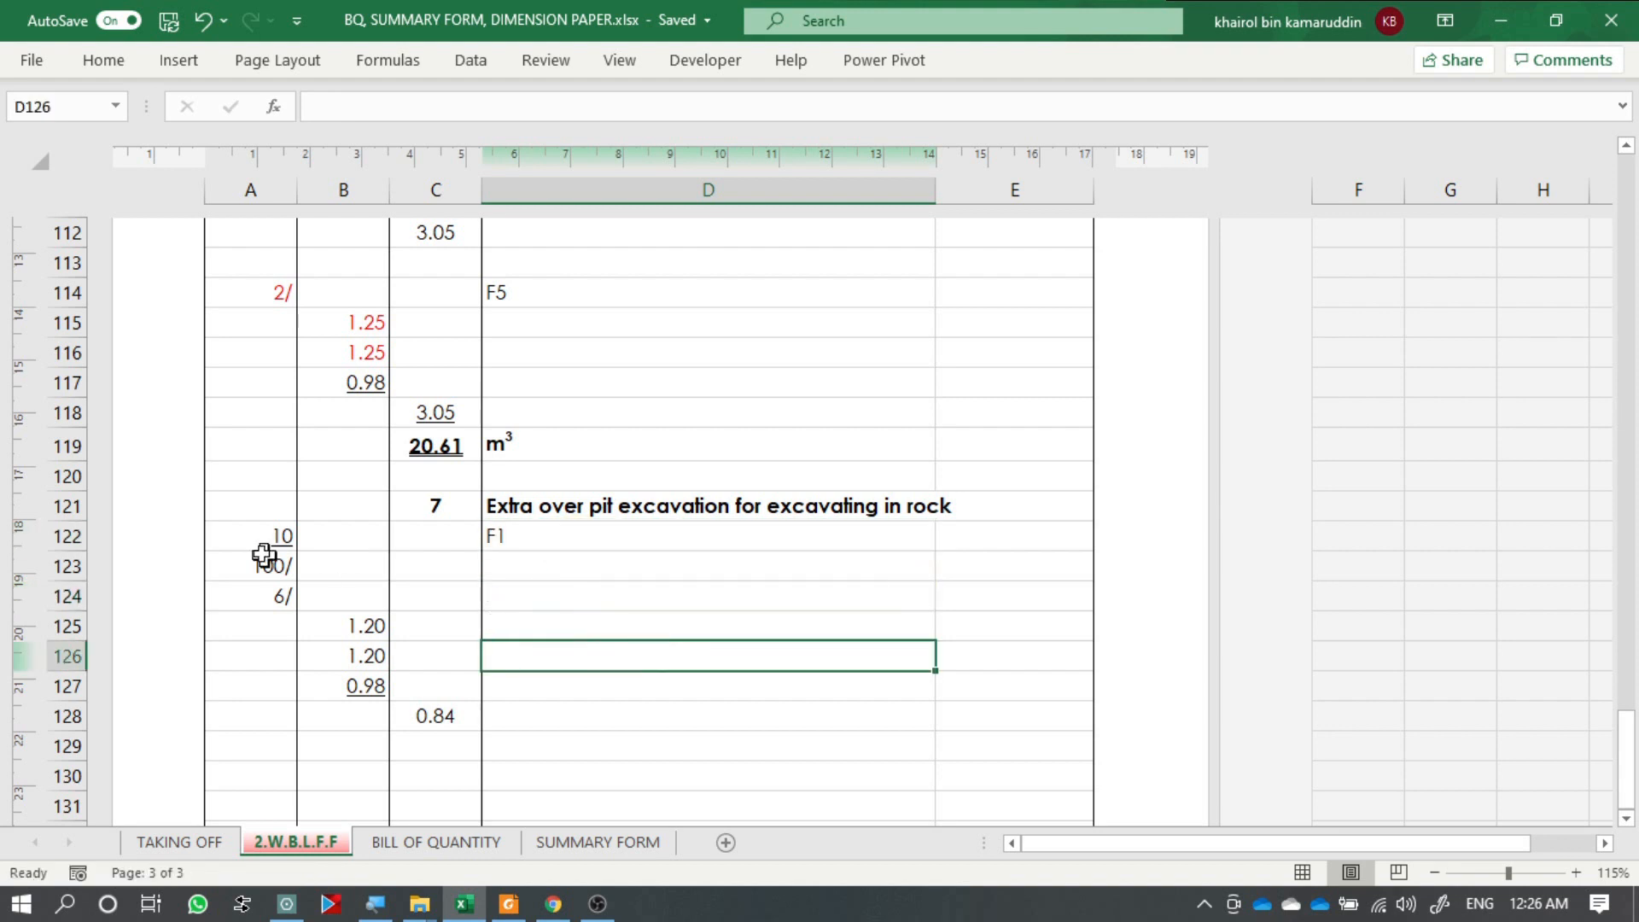
Copy the F1 rock block A122:D128 to A135, at the start of the next page.
{"action": "left_click_drag", "start_coordinate": [258, 542], "coordinate": [652, 718]}
{"action": "scroll", "coordinate": [669, 603], "scroll_direction": "down", "scroll_amount": 3}
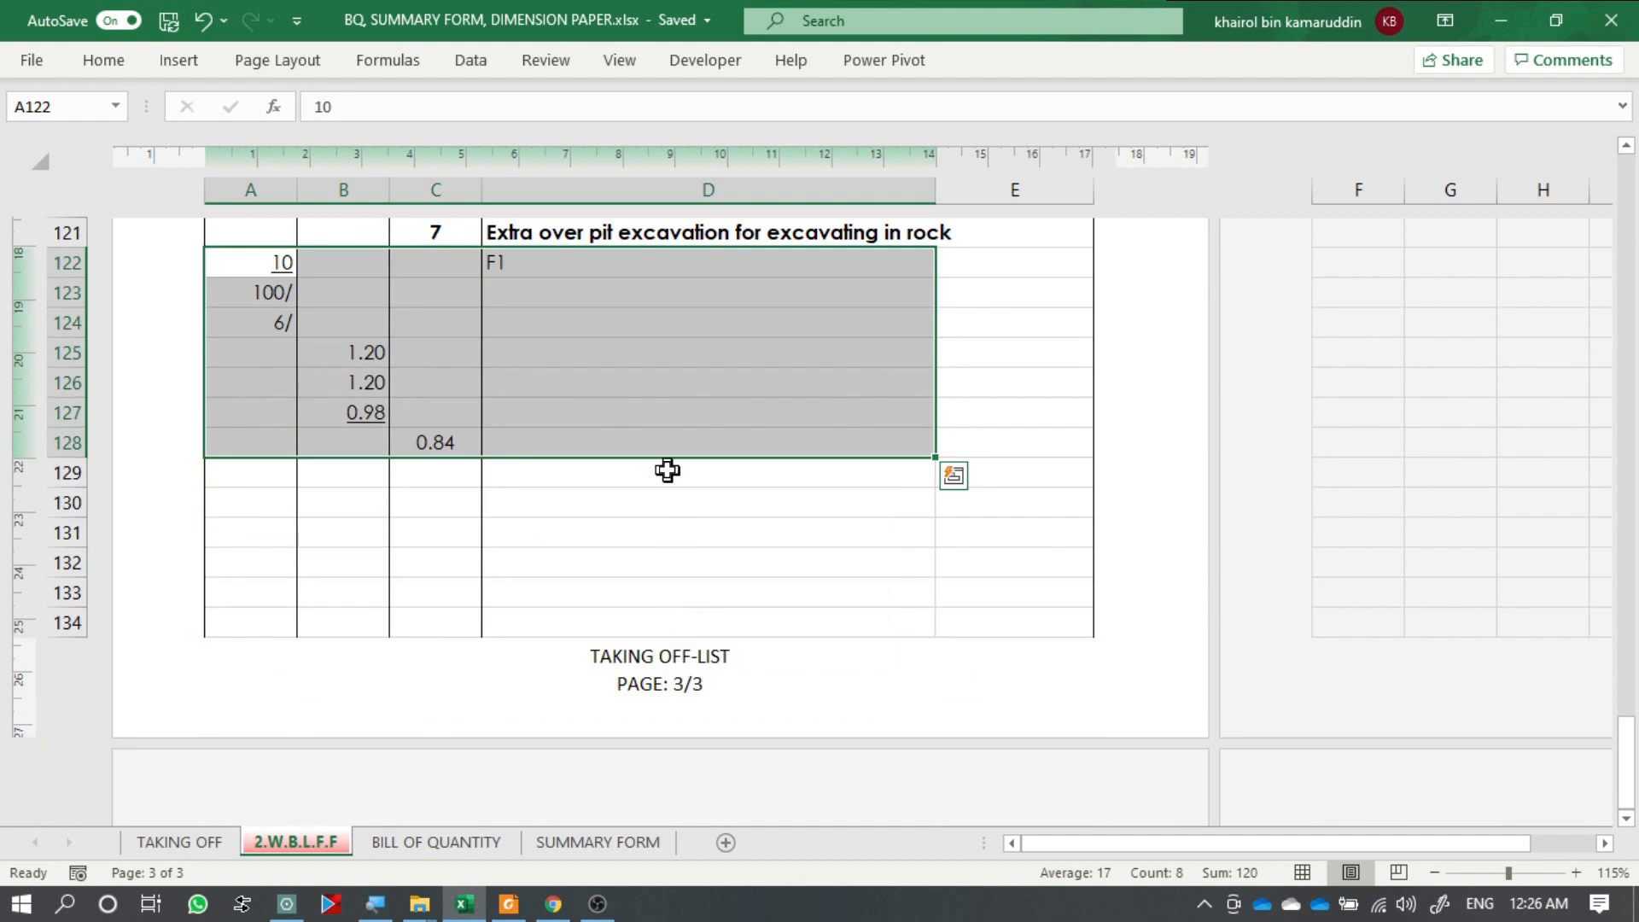
{"action": "mouse_move", "coordinate": [676, 472]}
{"action": "left_mouse_down"}
{"action": "mouse_move", "coordinate": [688, 678]}
{"action": "mouse_move", "coordinate": [665, 449]}
{"action": "left_mouse_up"}
{"action": "key", "text": "ctrl+c"}
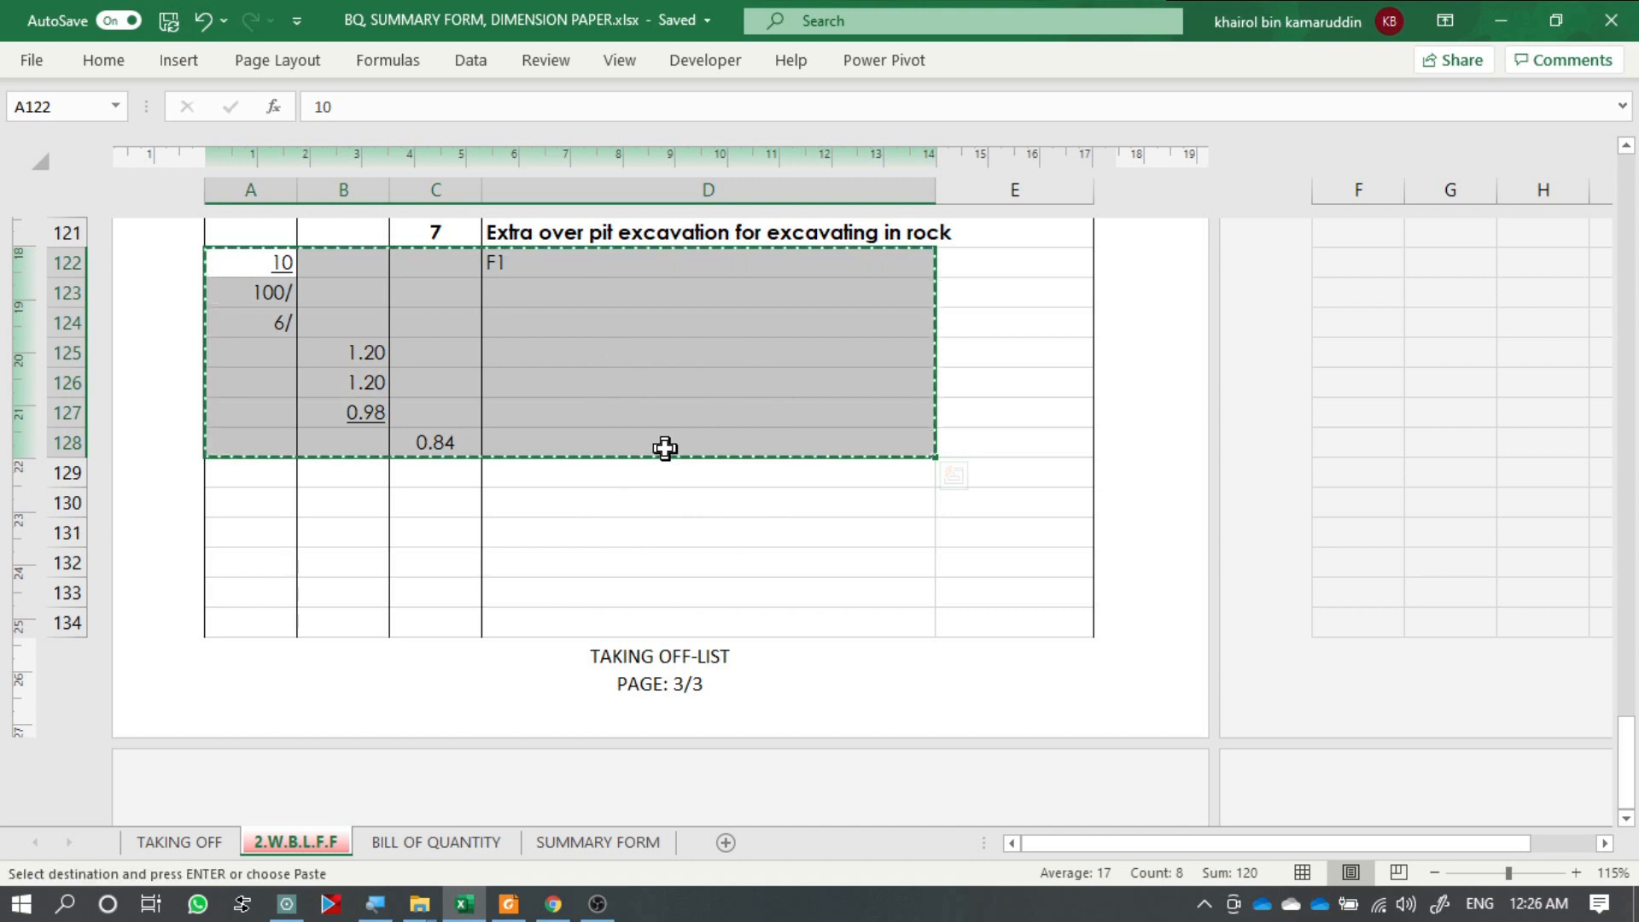
{"action": "scroll", "coordinate": [662, 449], "scroll_direction": "down", "scroll_amount": 4}
{"action": "left_click", "coordinate": [256, 542]}
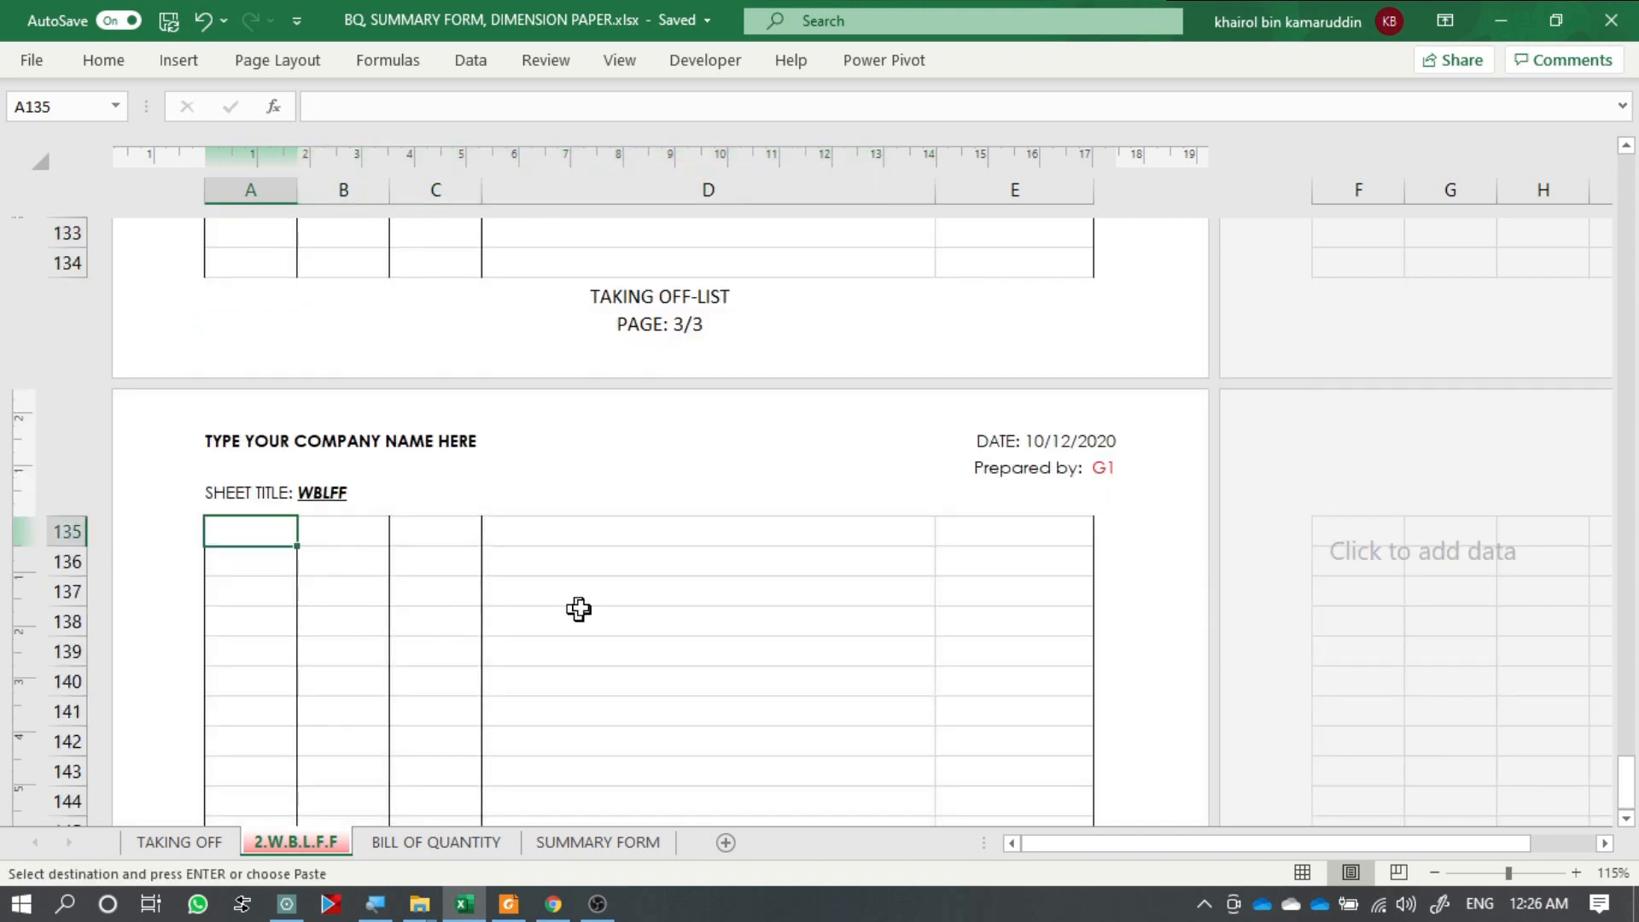
{"action": "key", "text": "ctrl+v"}
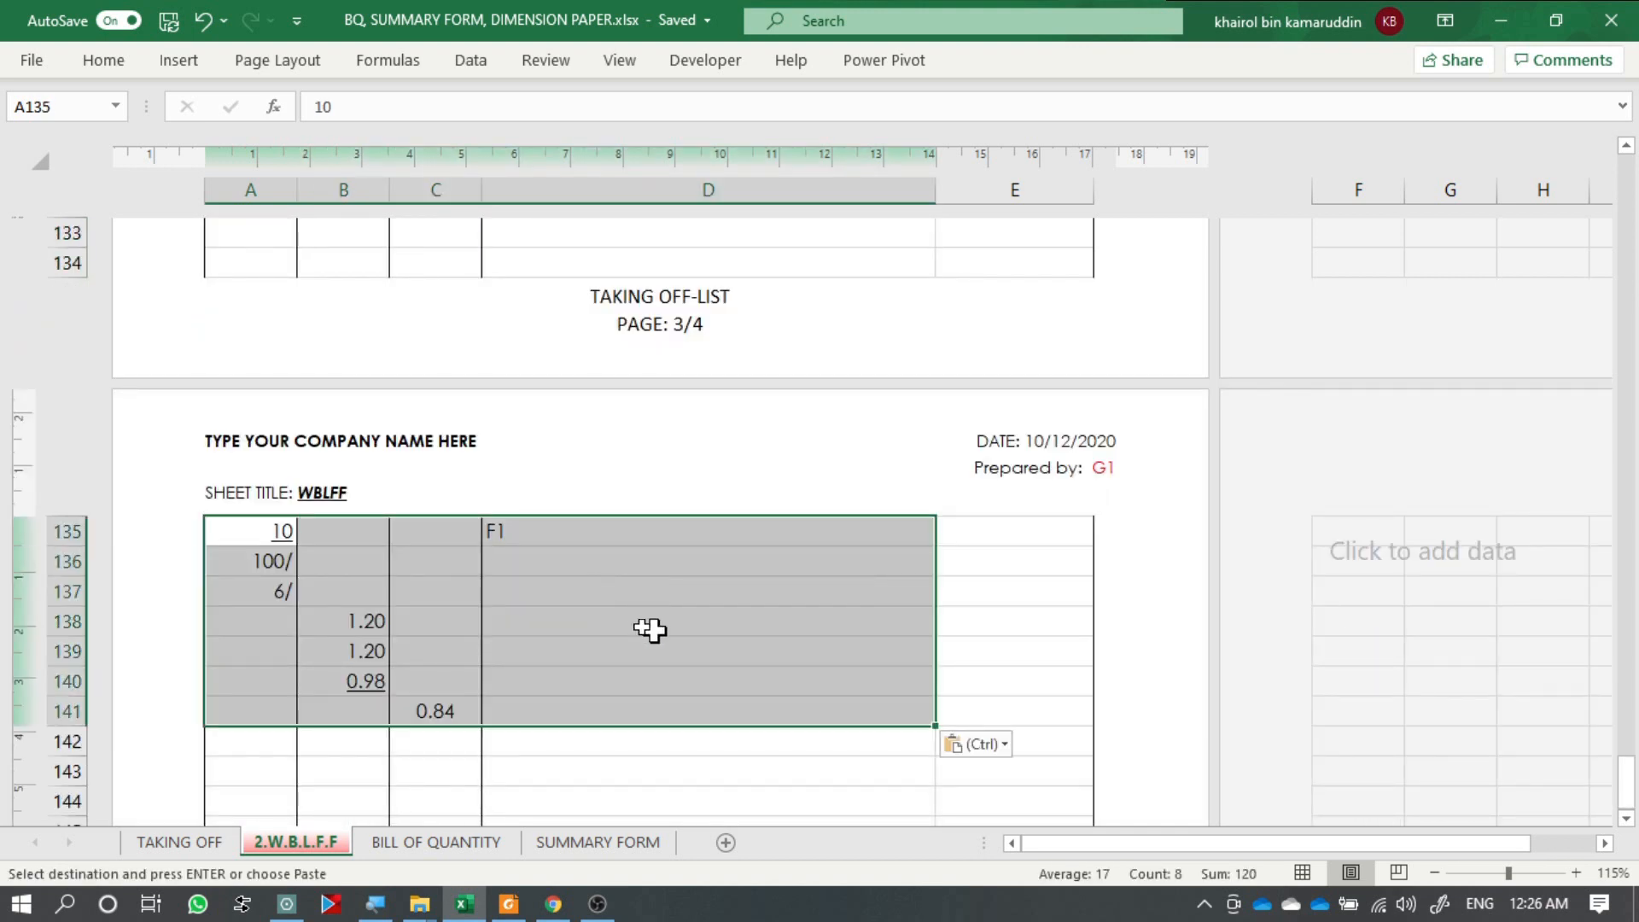
Relabel the copied block in D135 as F2 and set its multiplier in A137 to 2.
{"action": "left_click_drag", "start_coordinate": [647, 581], "coordinate": [560, 530]}
{"action": "double_click", "coordinate": [565, 530]}
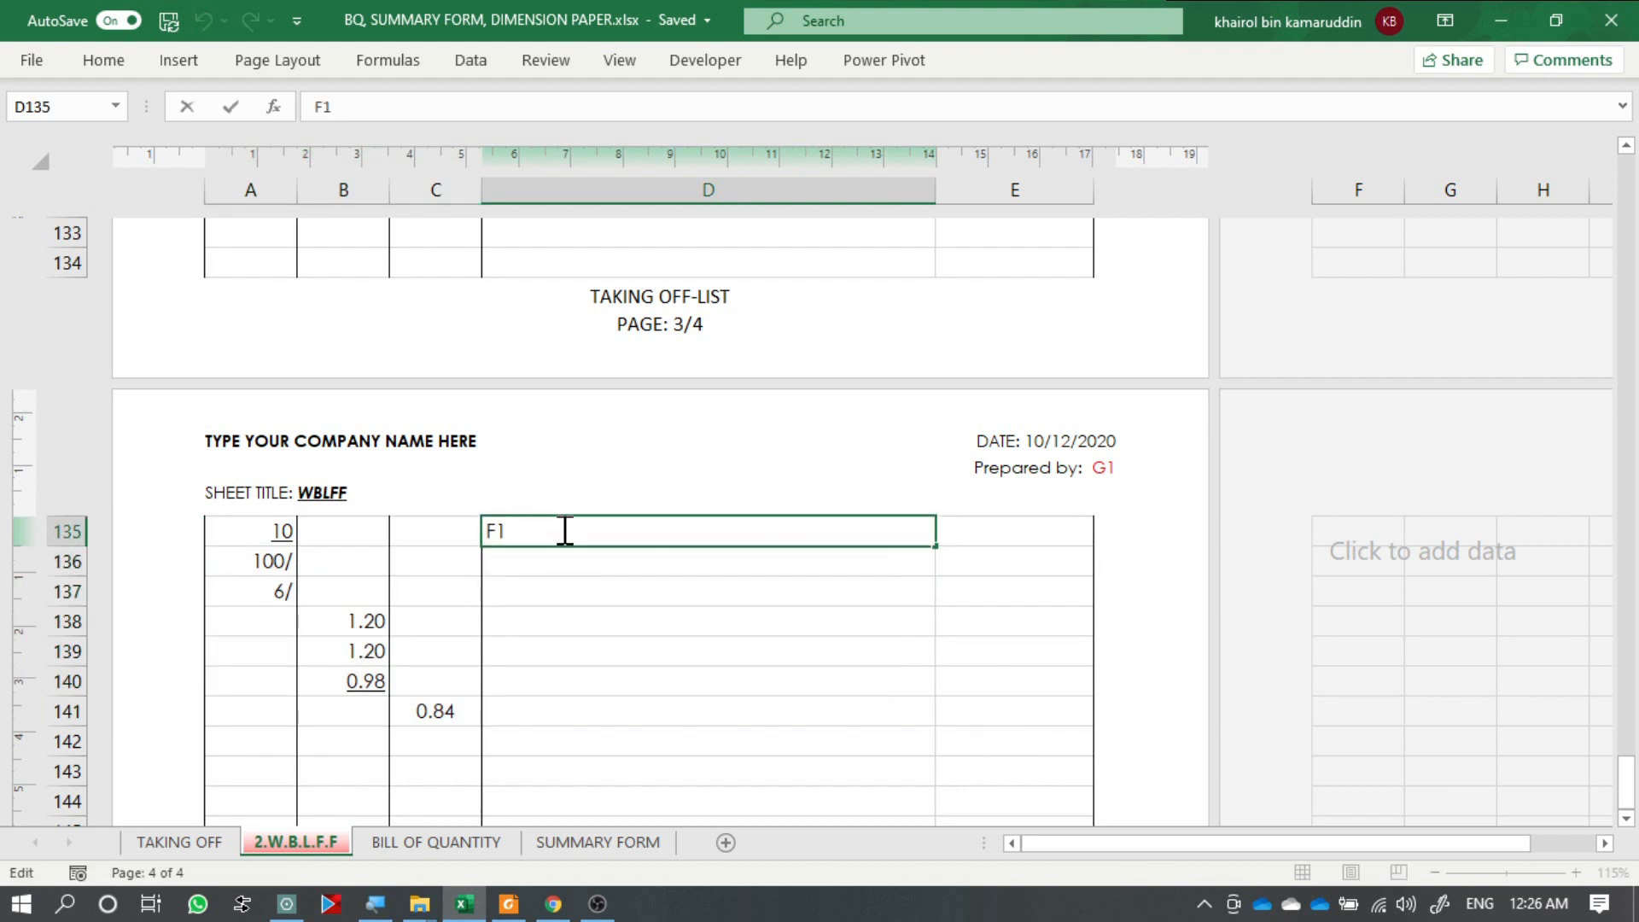
{"action": "type", "text": "2"}
{"action": "key", "text": "Return"}
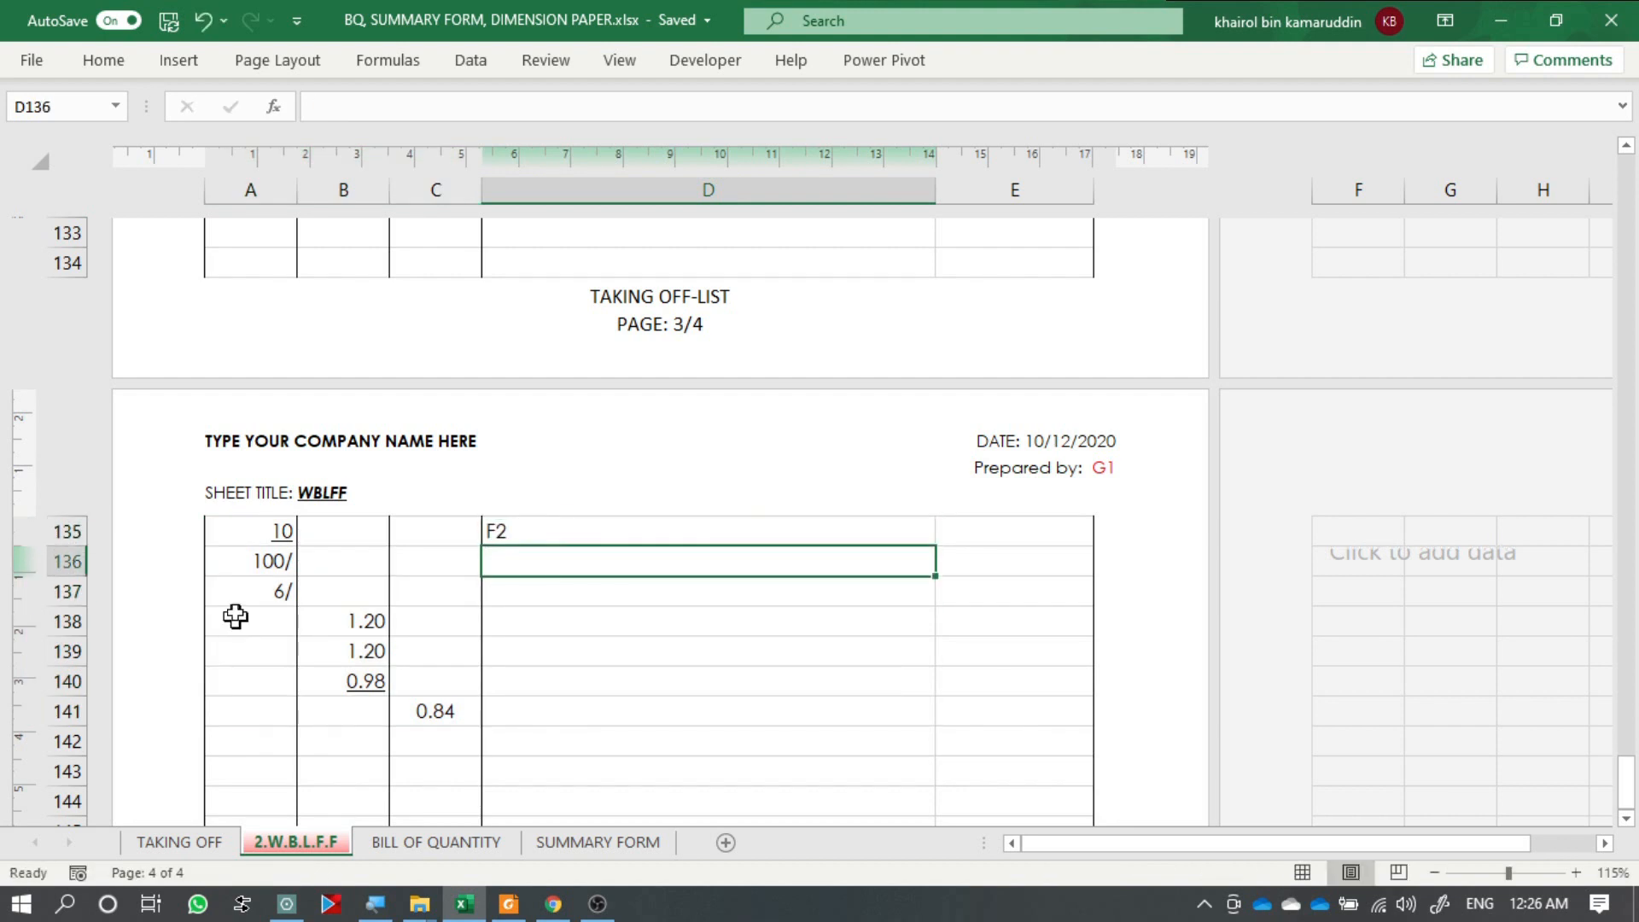
{"action": "left_click", "coordinate": [256, 588]}
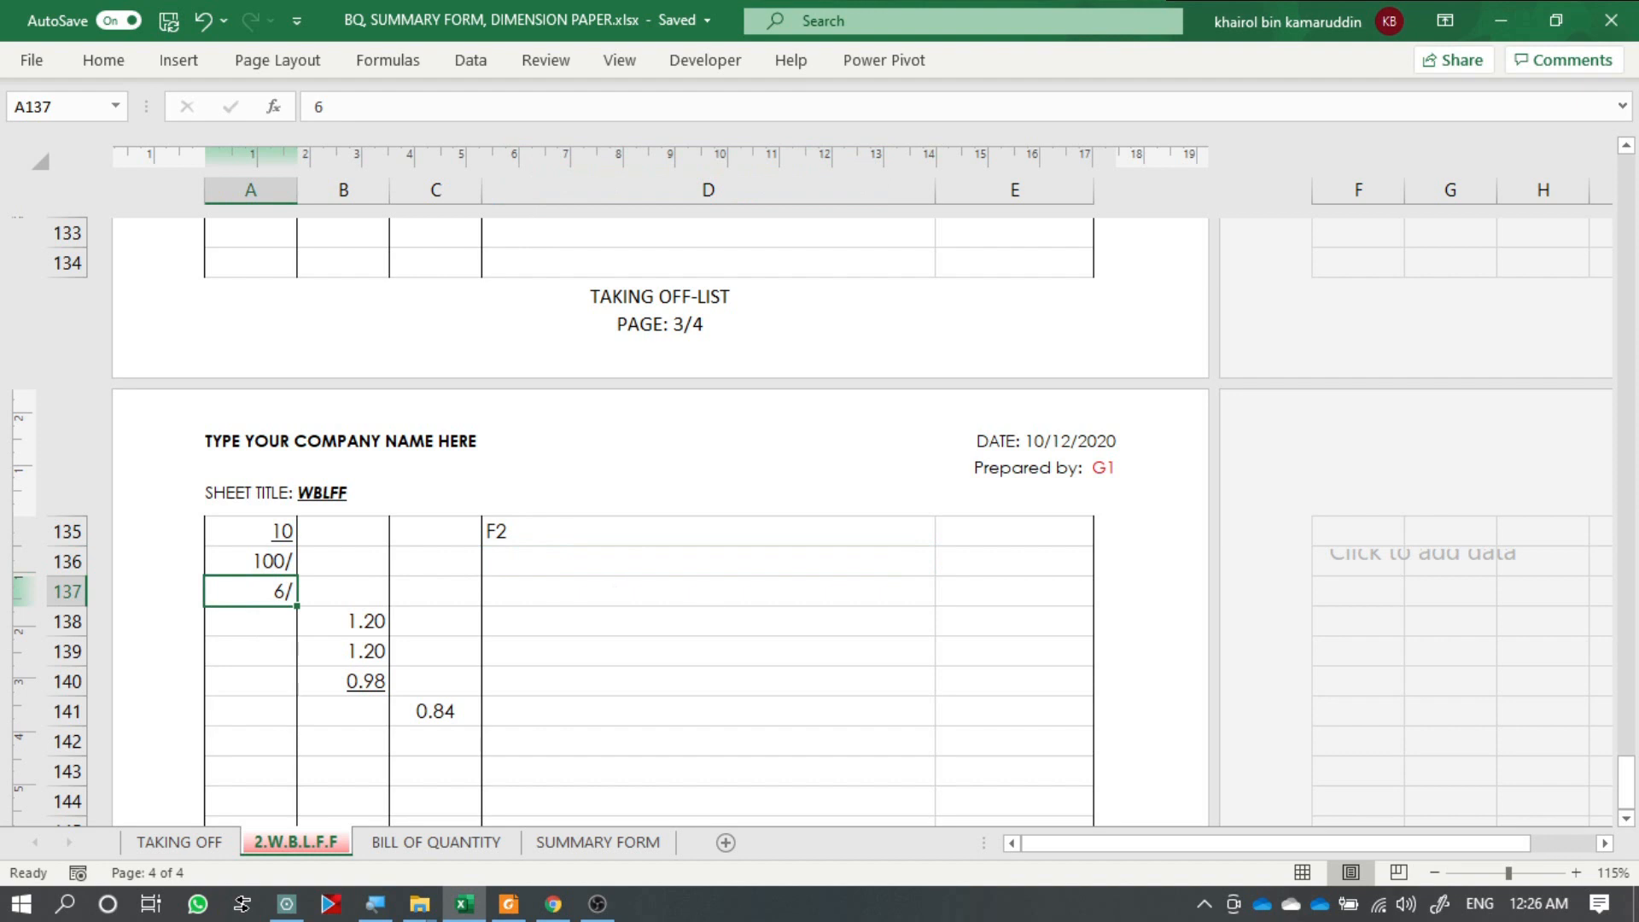
{"action": "type", "text": "6"}
{"action": "key", "text": "BackSpace"}
{"action": "type", "text": "2/"}
{"action": "key", "text": "Return"}
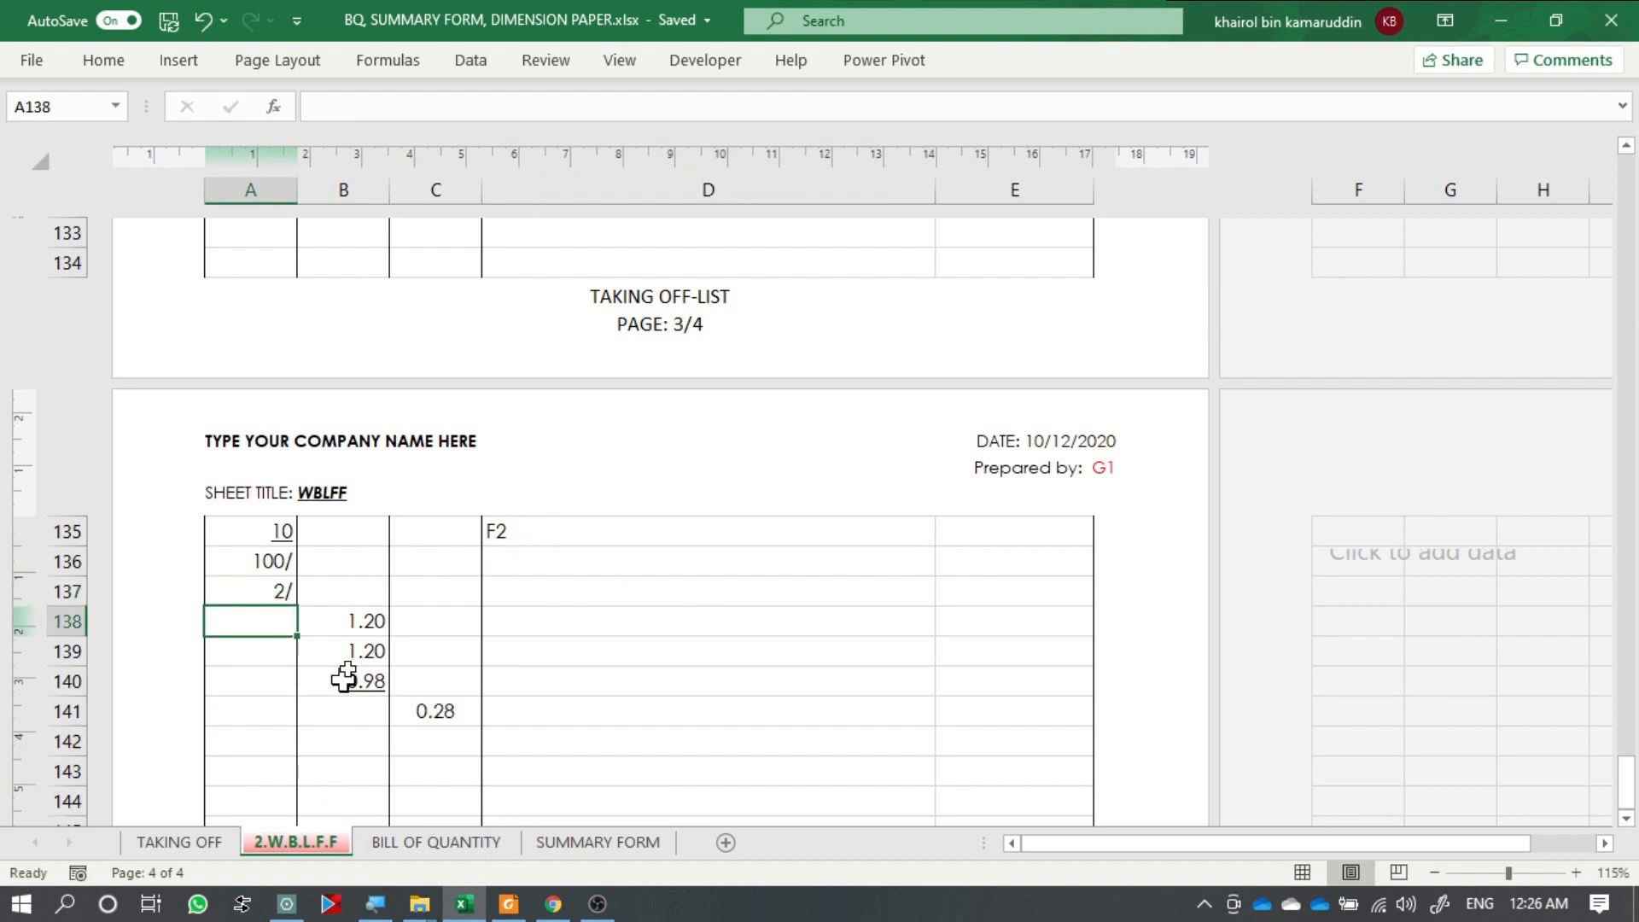
Set the F2 length and width in B138 and B139 to 1.25 each.
{"action": "left_click", "coordinate": [365, 622]}
{"action": "type", "text": "1."}
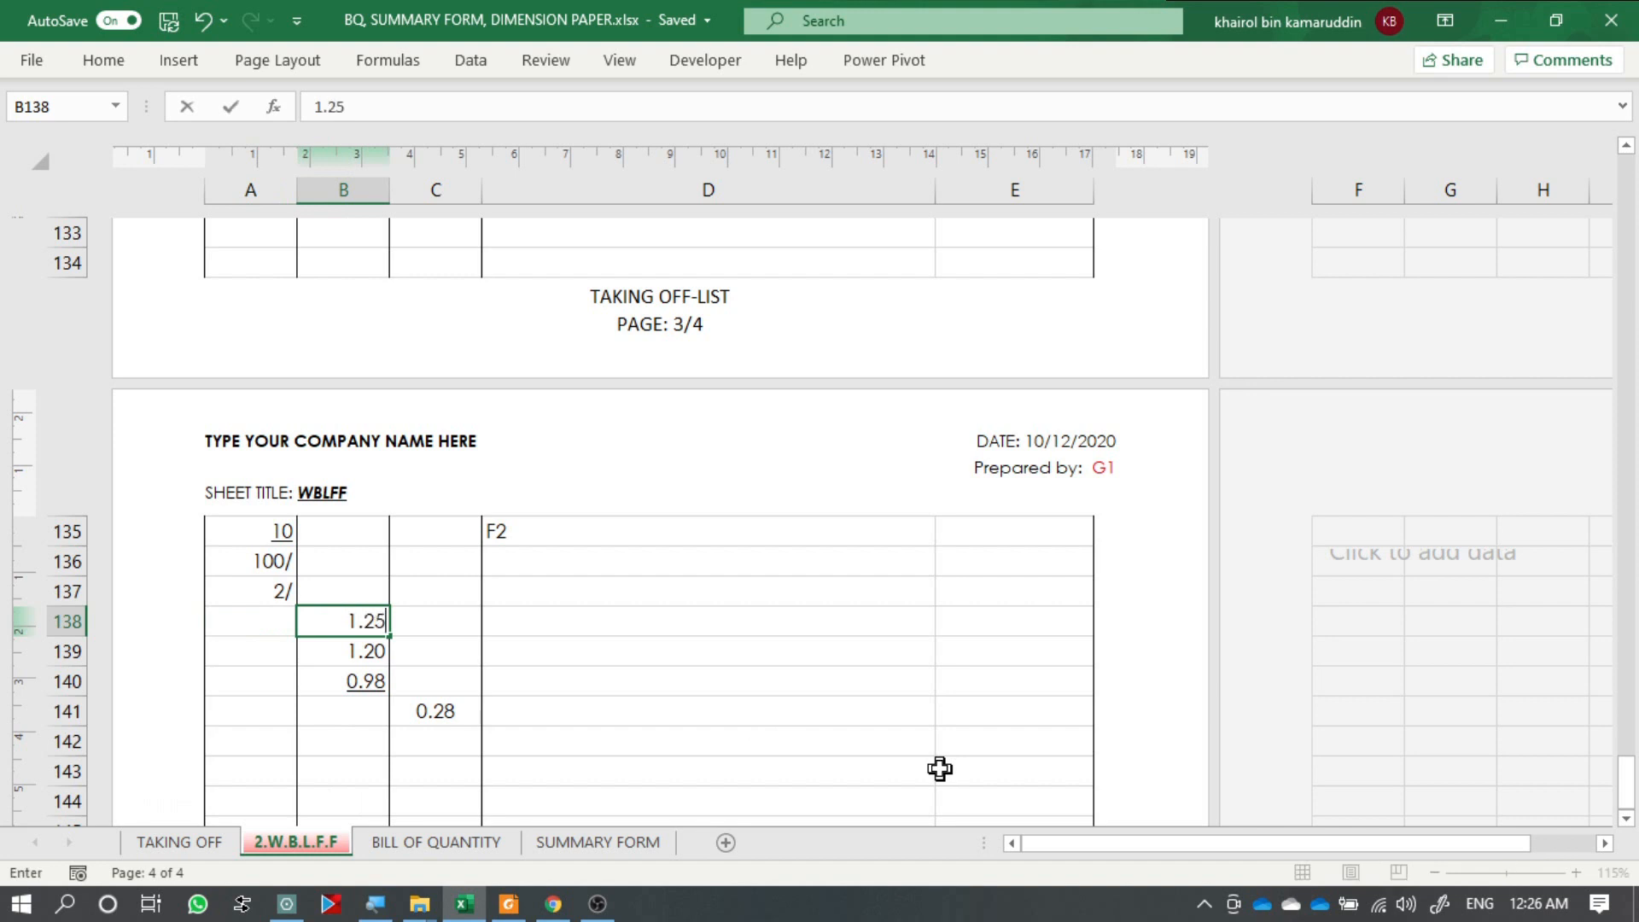
{"action": "key", "text": "Return"}
{"action": "type", "text": "1.2"}
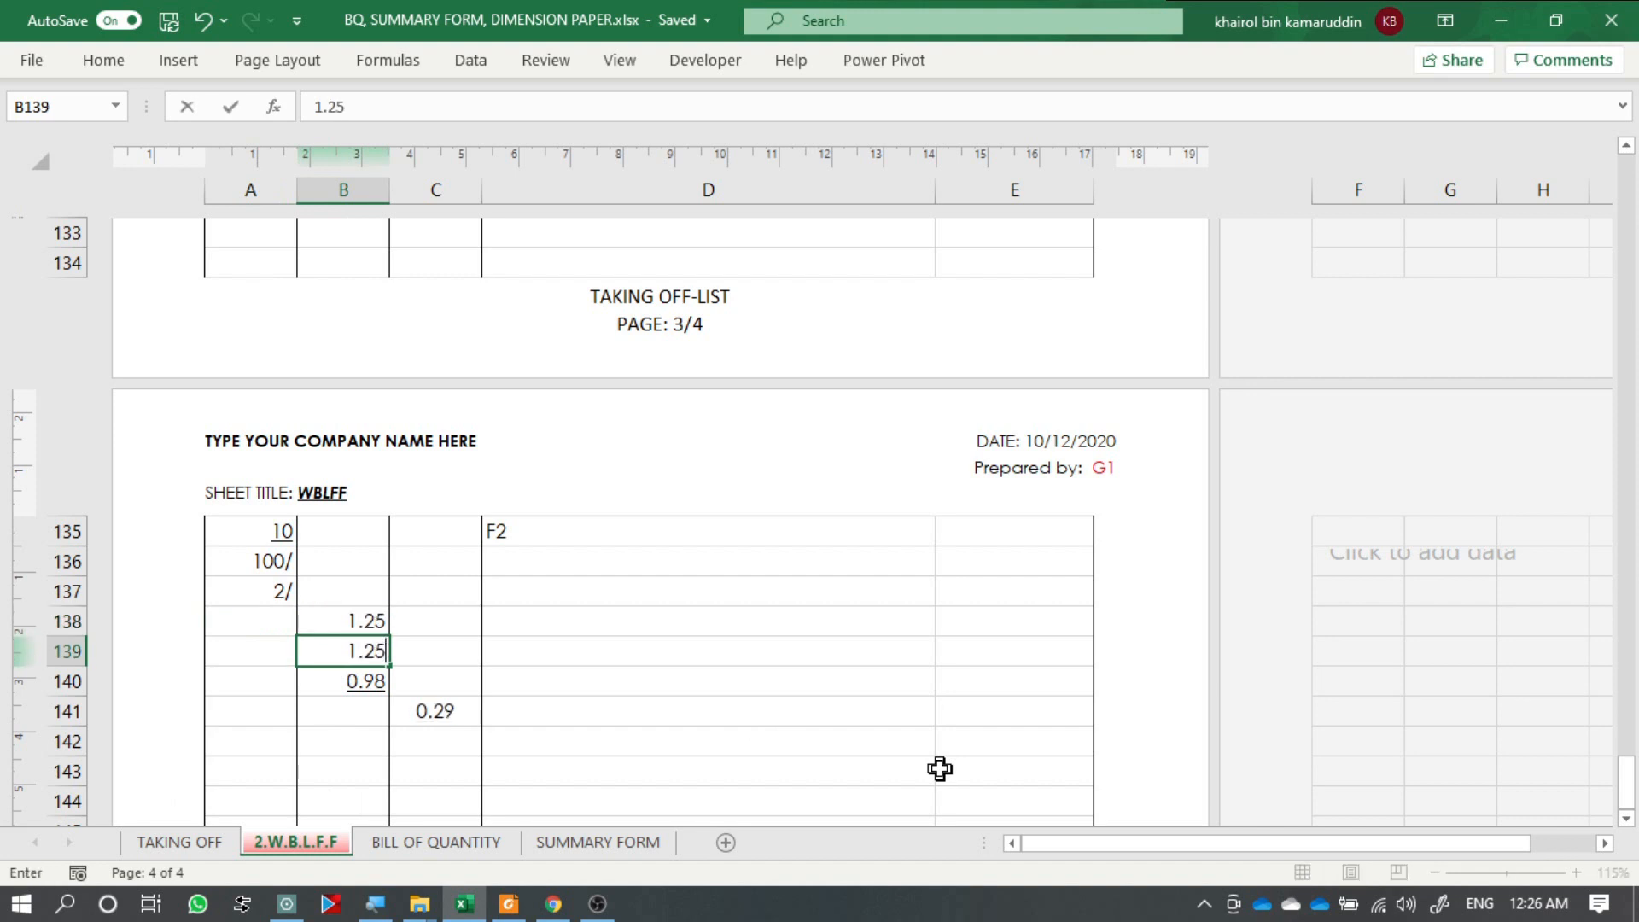
{"action": "type", "text": "5"}
{"action": "key", "text": "Return"}
{"action": "left_click", "coordinate": [440, 710]}
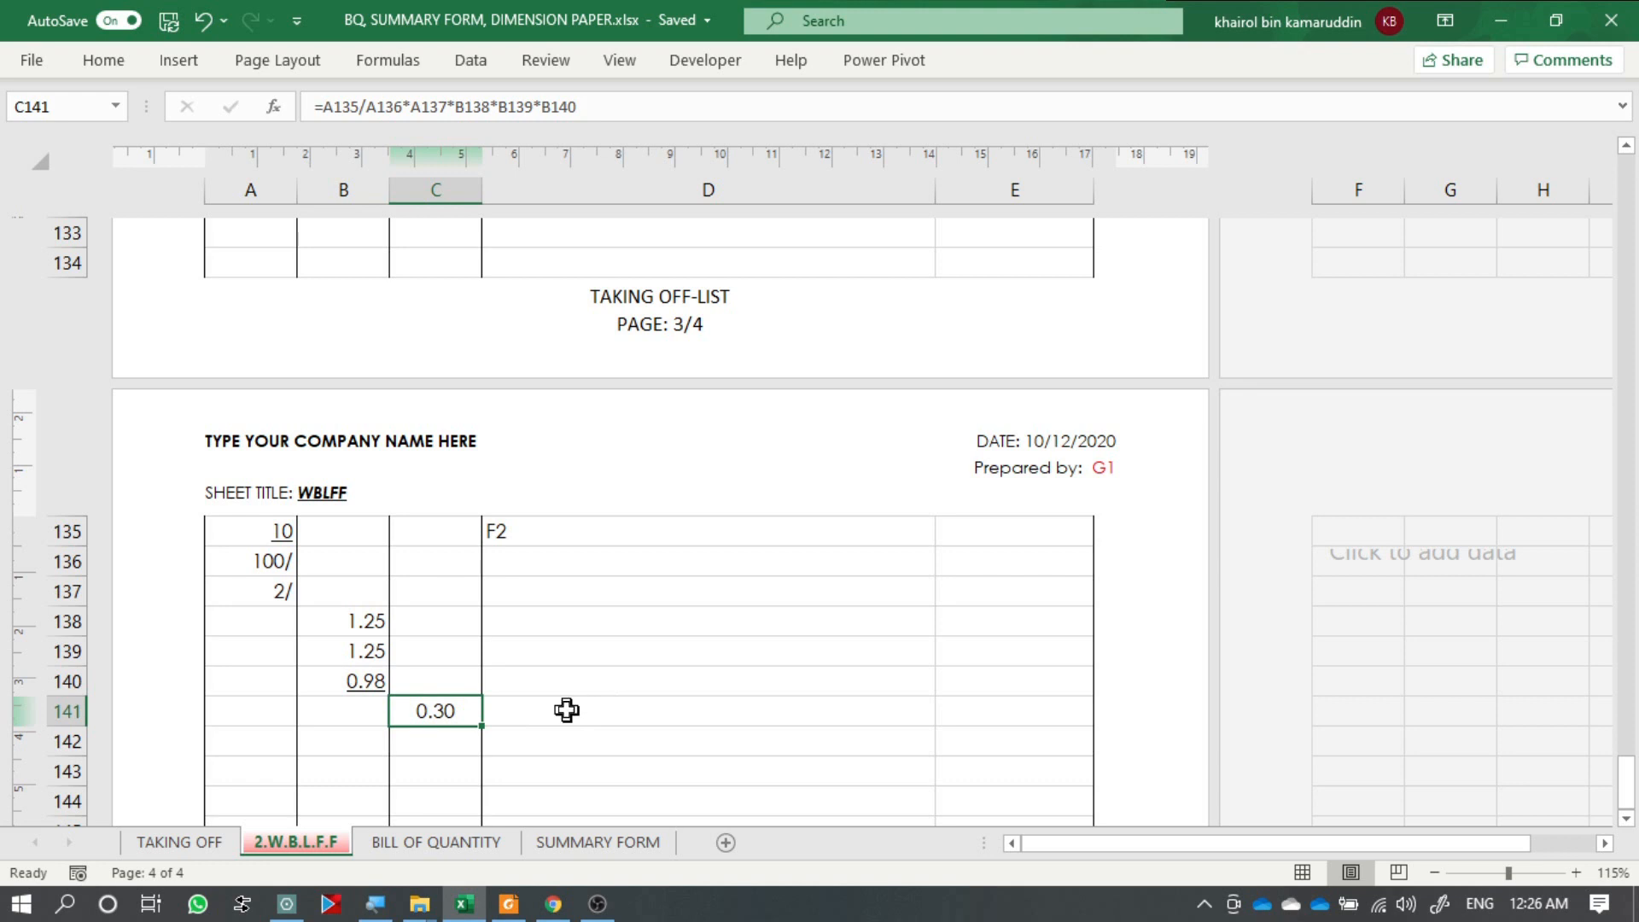
Copy the F2 block A135:D141 to A143 and relabel the copy in D143 as F3.
{"action": "scroll", "coordinate": [565, 626], "scroll_direction": "down", "scroll_amount": 1}
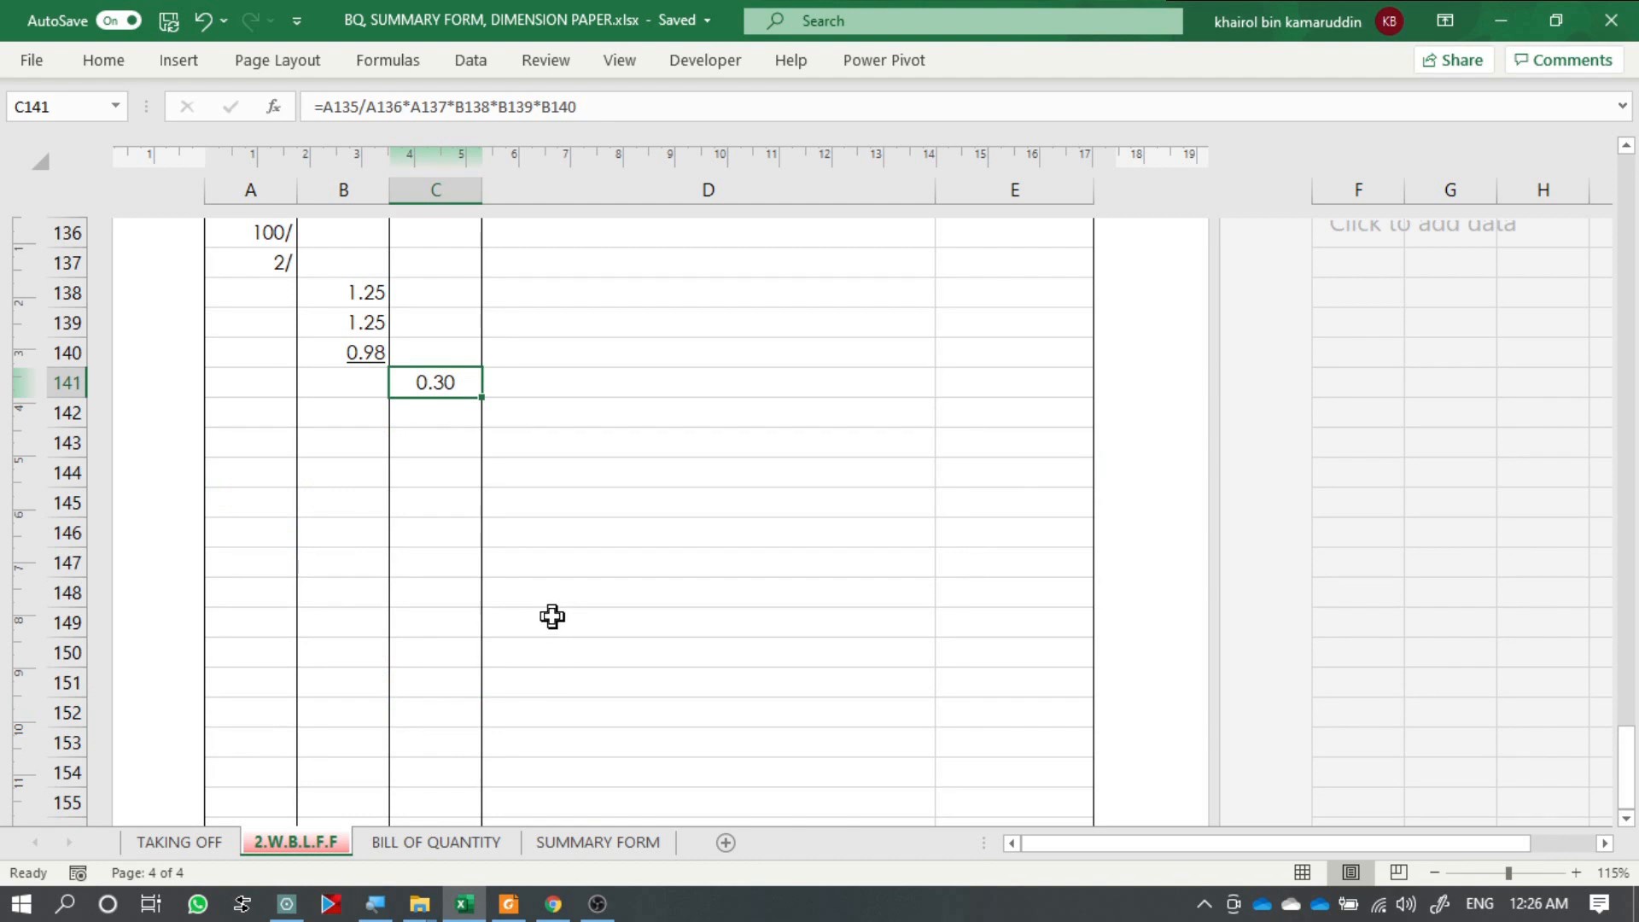
{"action": "scroll", "coordinate": [547, 602], "scroll_direction": "up", "scroll_amount": 1}
{"action": "left_click_drag", "start_coordinate": [260, 531], "coordinate": [585, 706]}
{"action": "scroll", "coordinate": [621, 652], "scroll_direction": "down", "scroll_amount": 1}
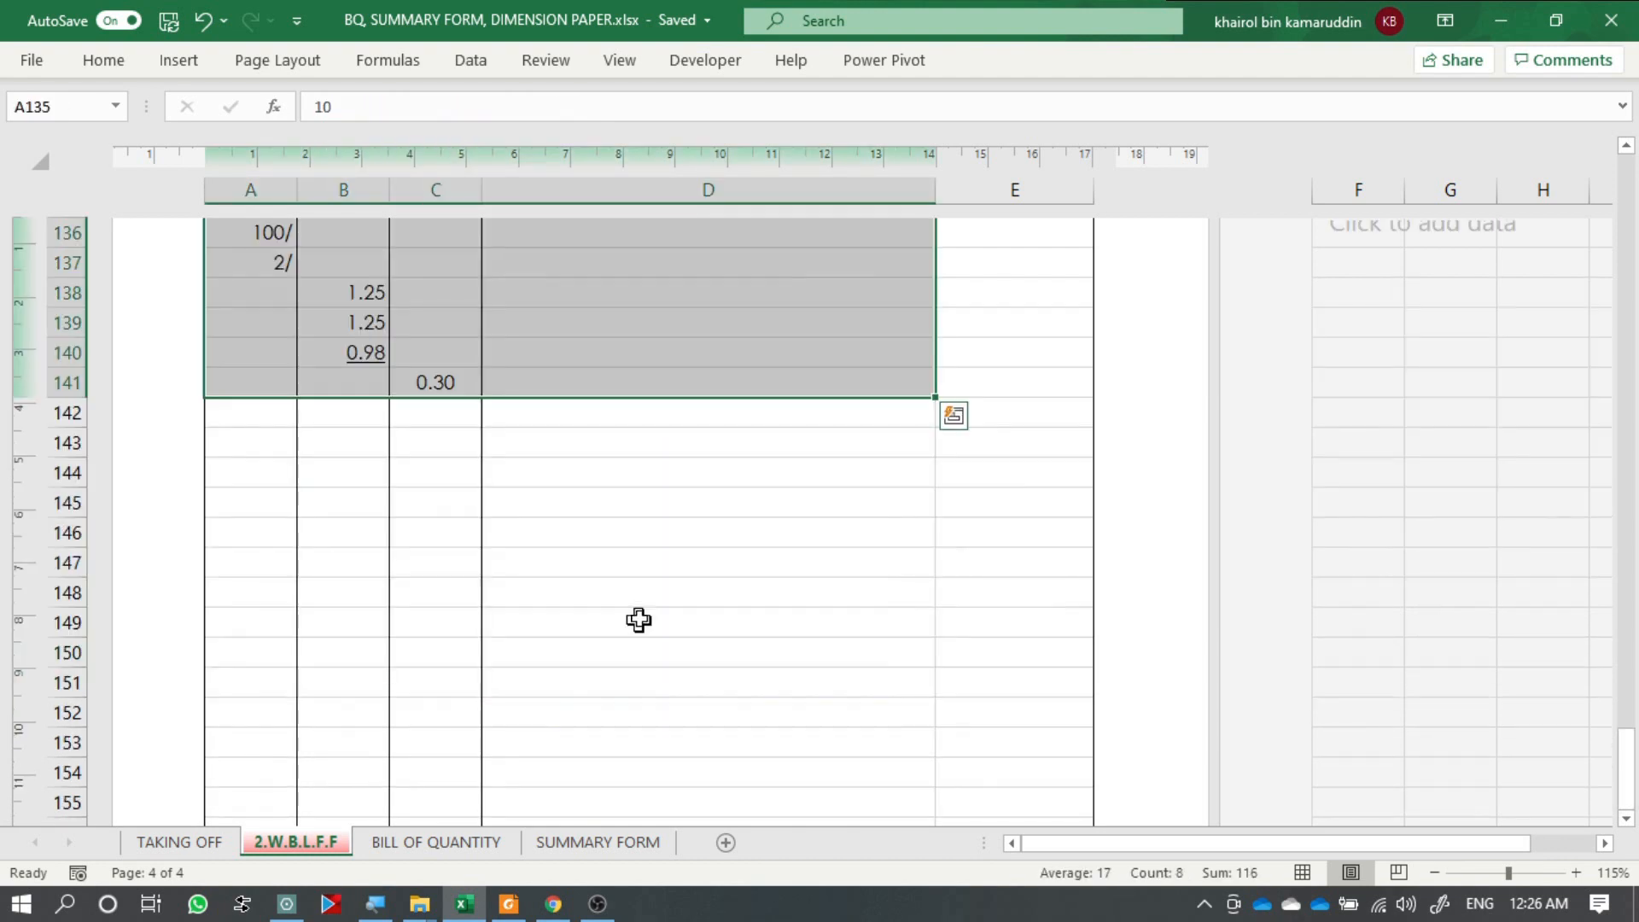
{"action": "key", "text": "ctrl+c"}
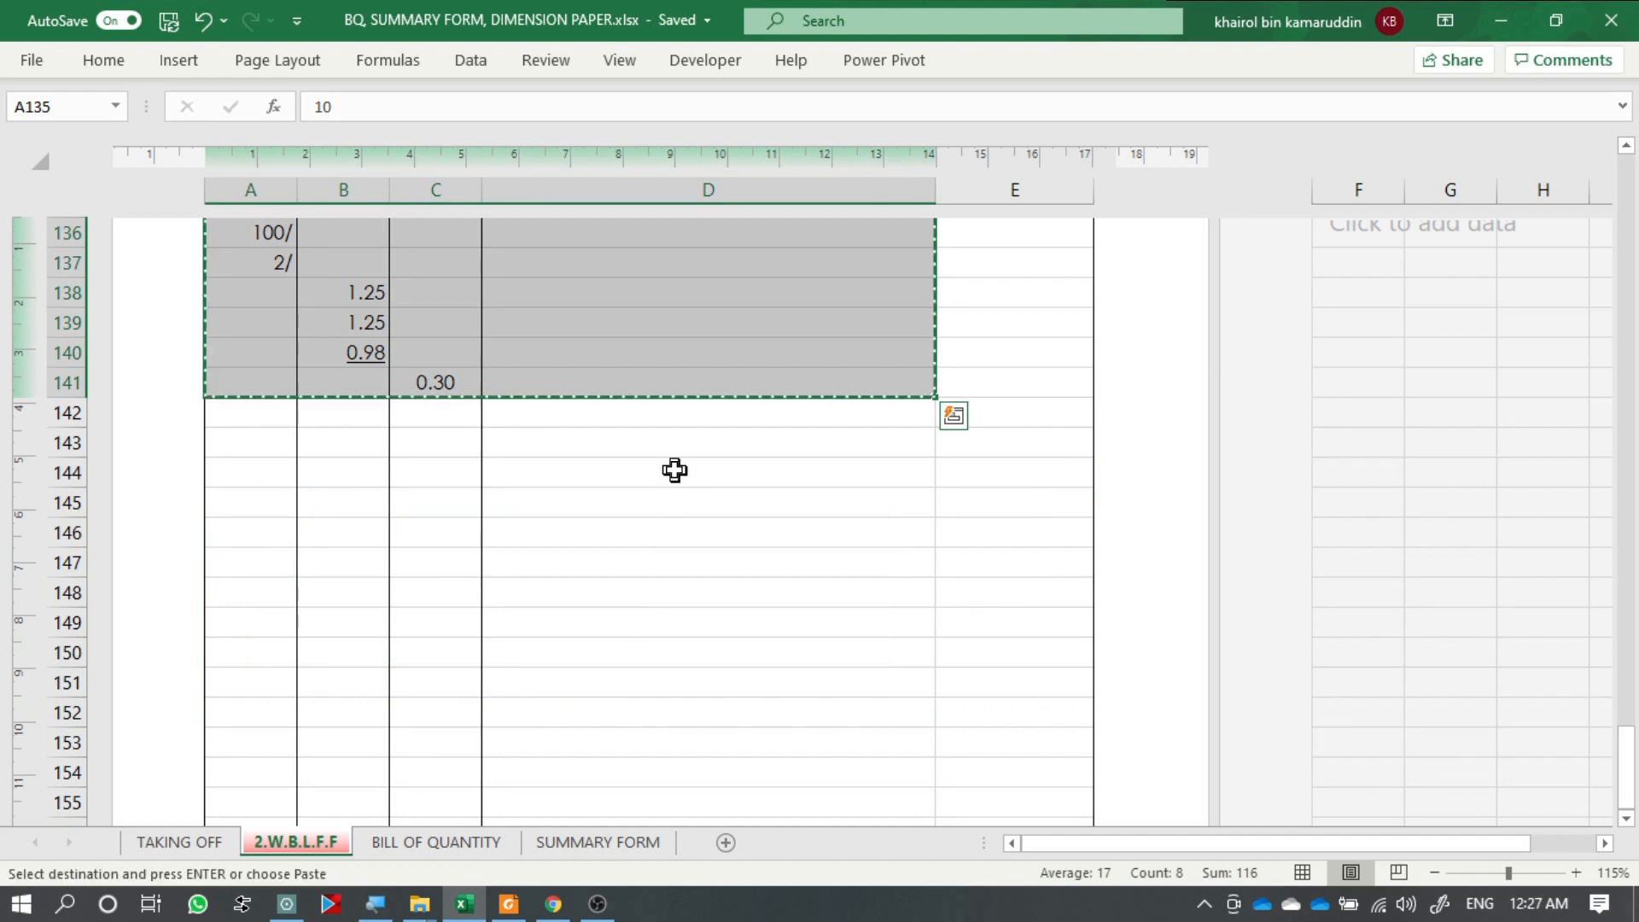
{"action": "left_click", "coordinate": [264, 443]}
{"action": "key", "text": "ctrl+v"}
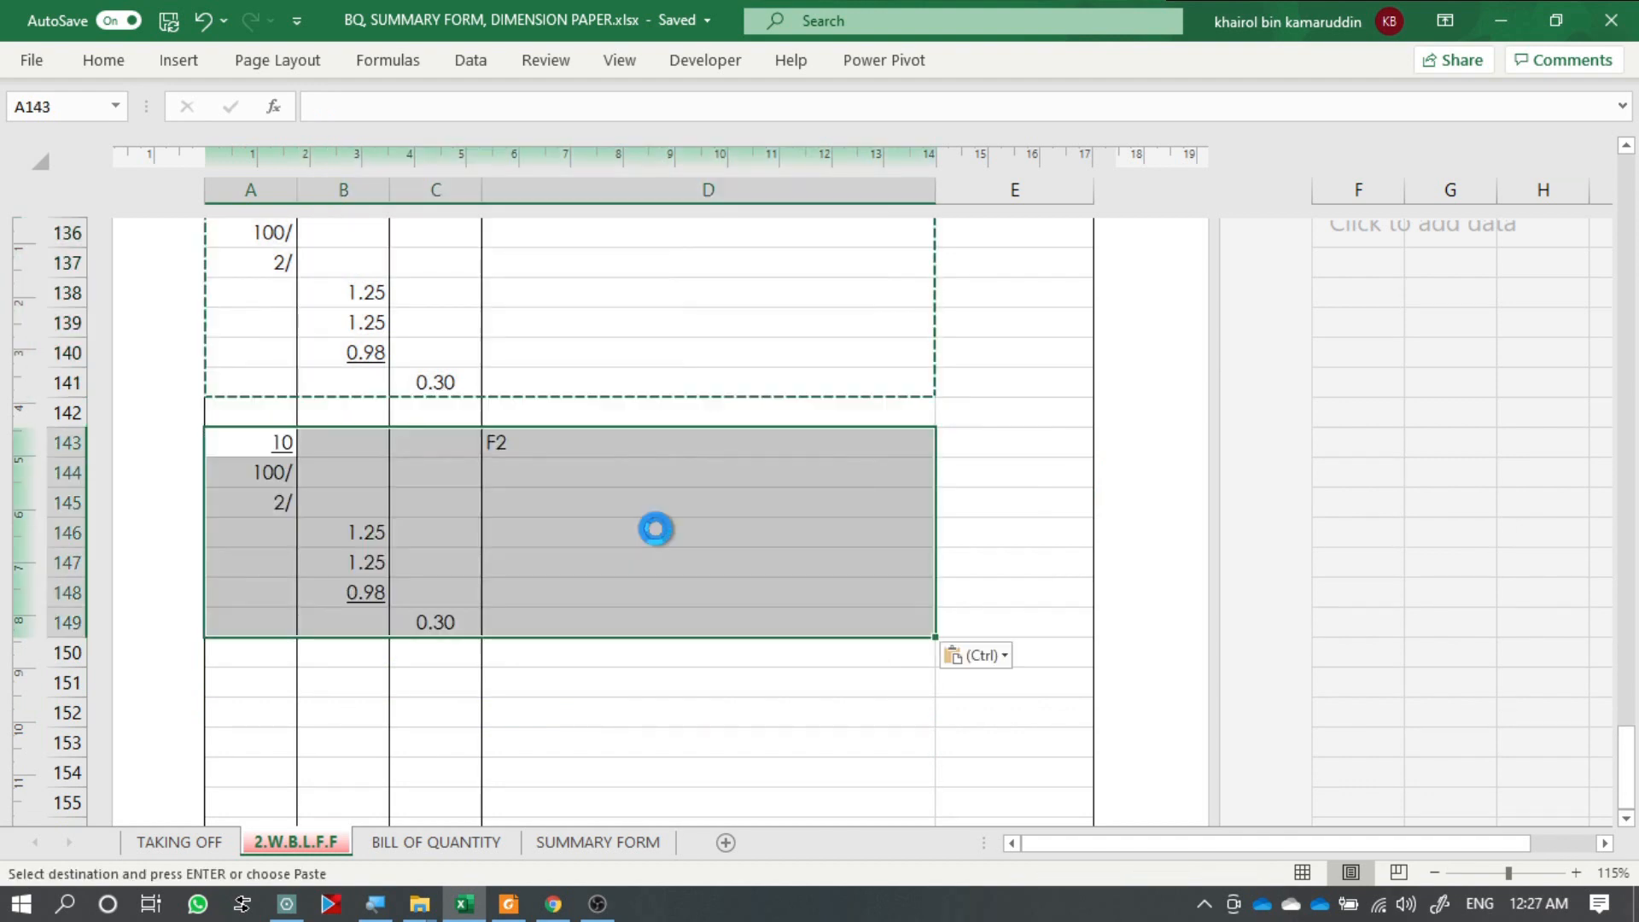
{"action": "double_click", "coordinate": [602, 450]}
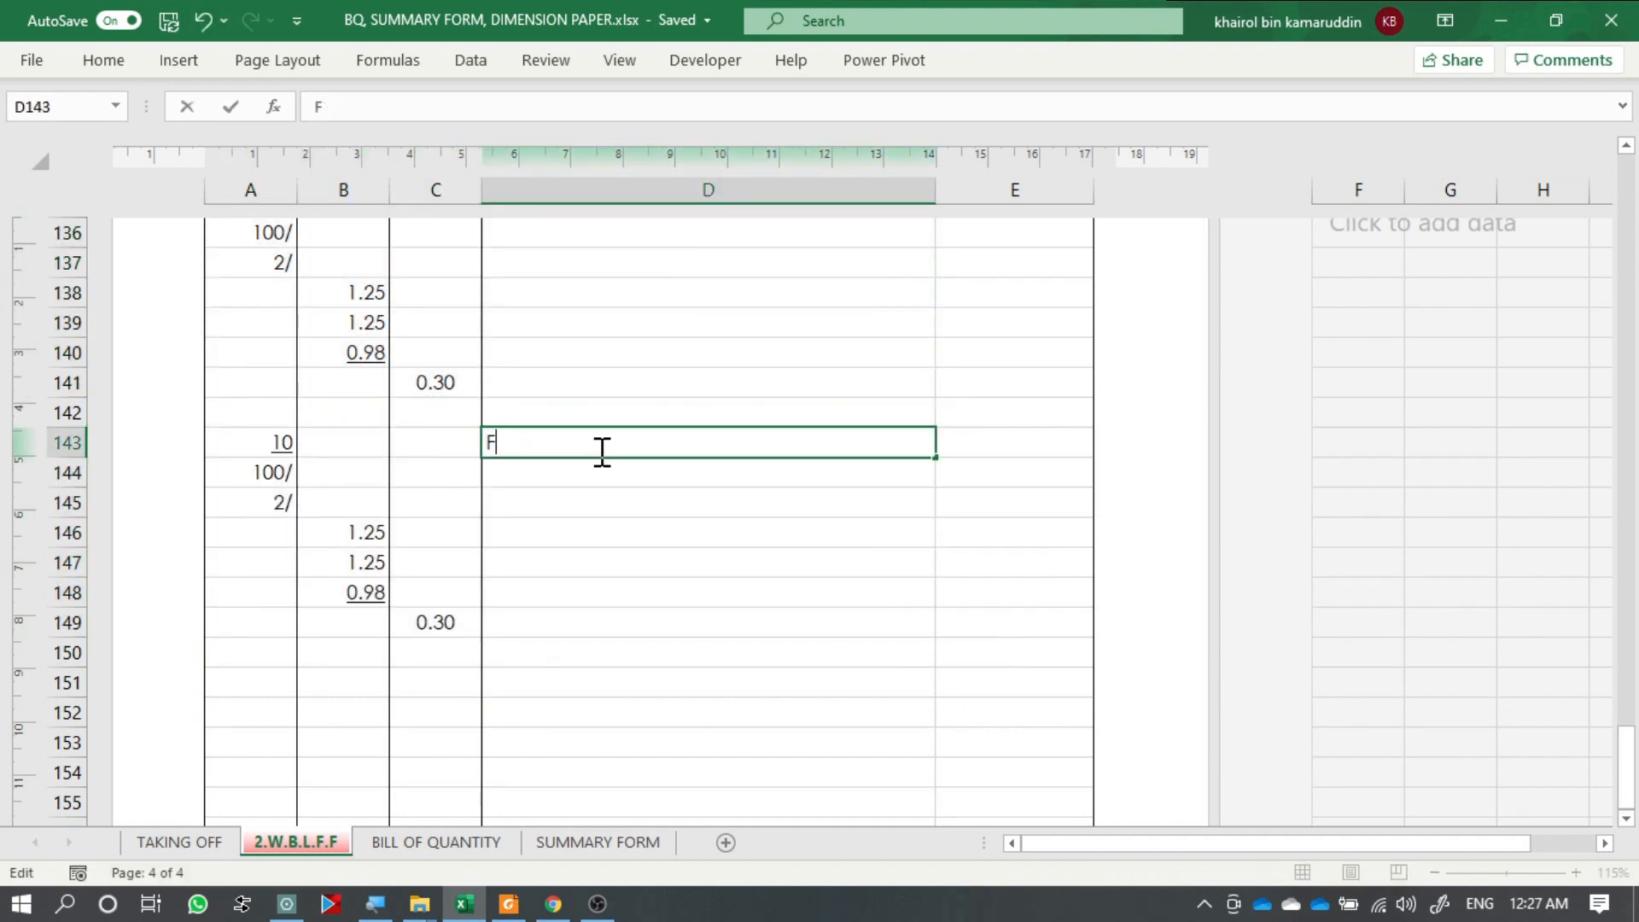
{"action": "key", "text": "Return"}
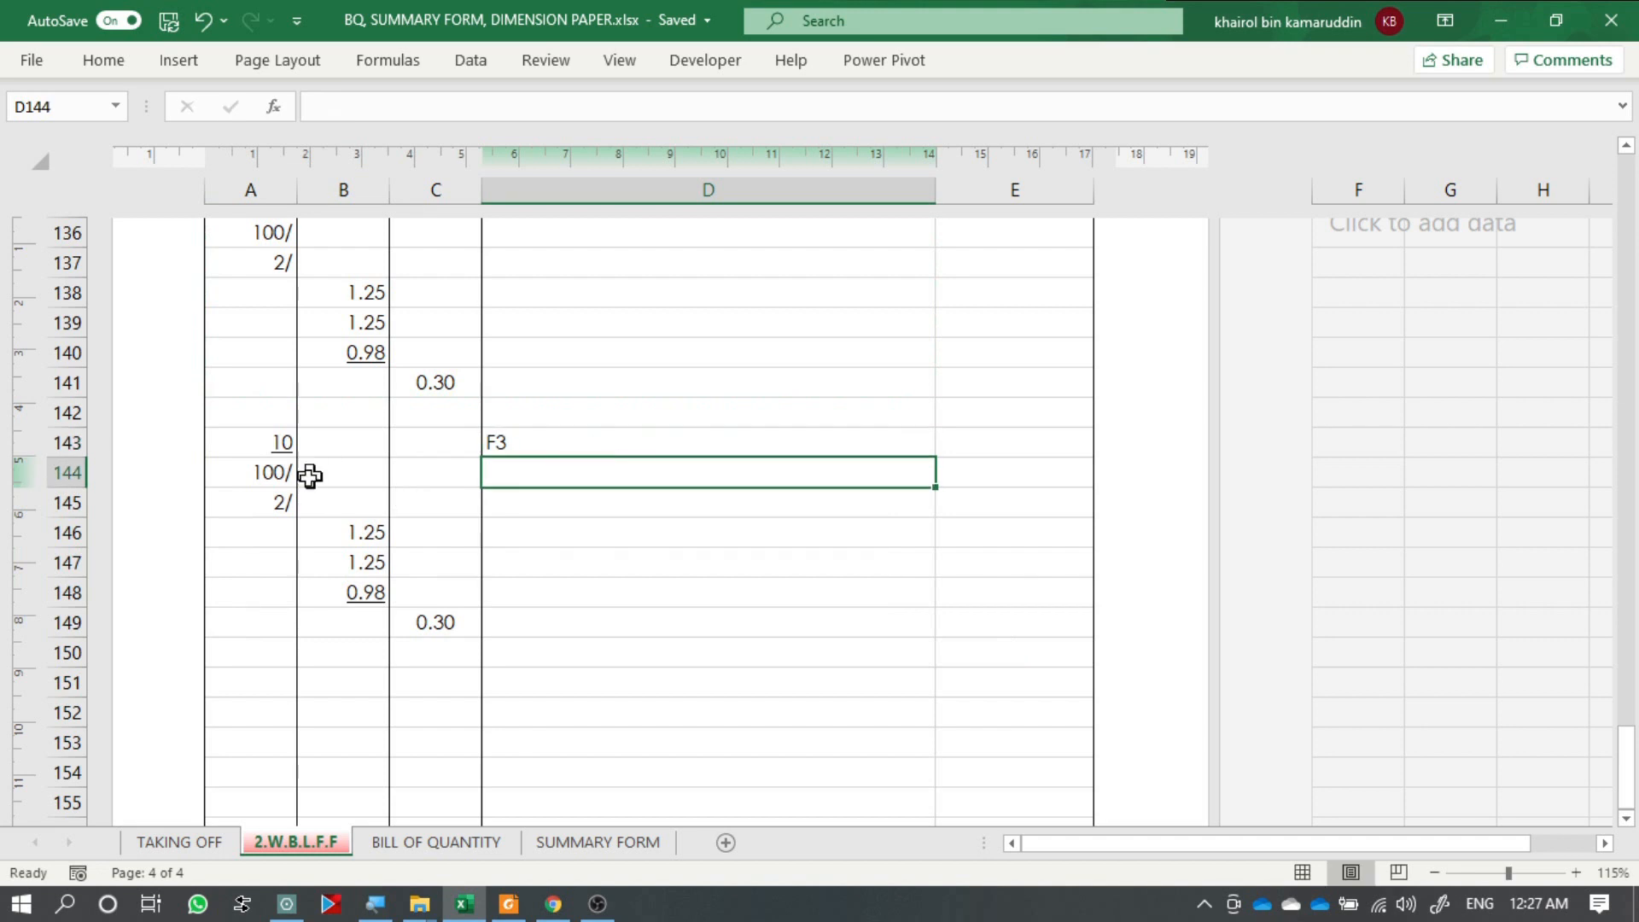
Colour the F3 multiplier in A145 and the F3 length and width in B146:B147 red.
{"action": "left_click", "coordinate": [271, 504]}
{"action": "left_click", "coordinate": [104, 62]}
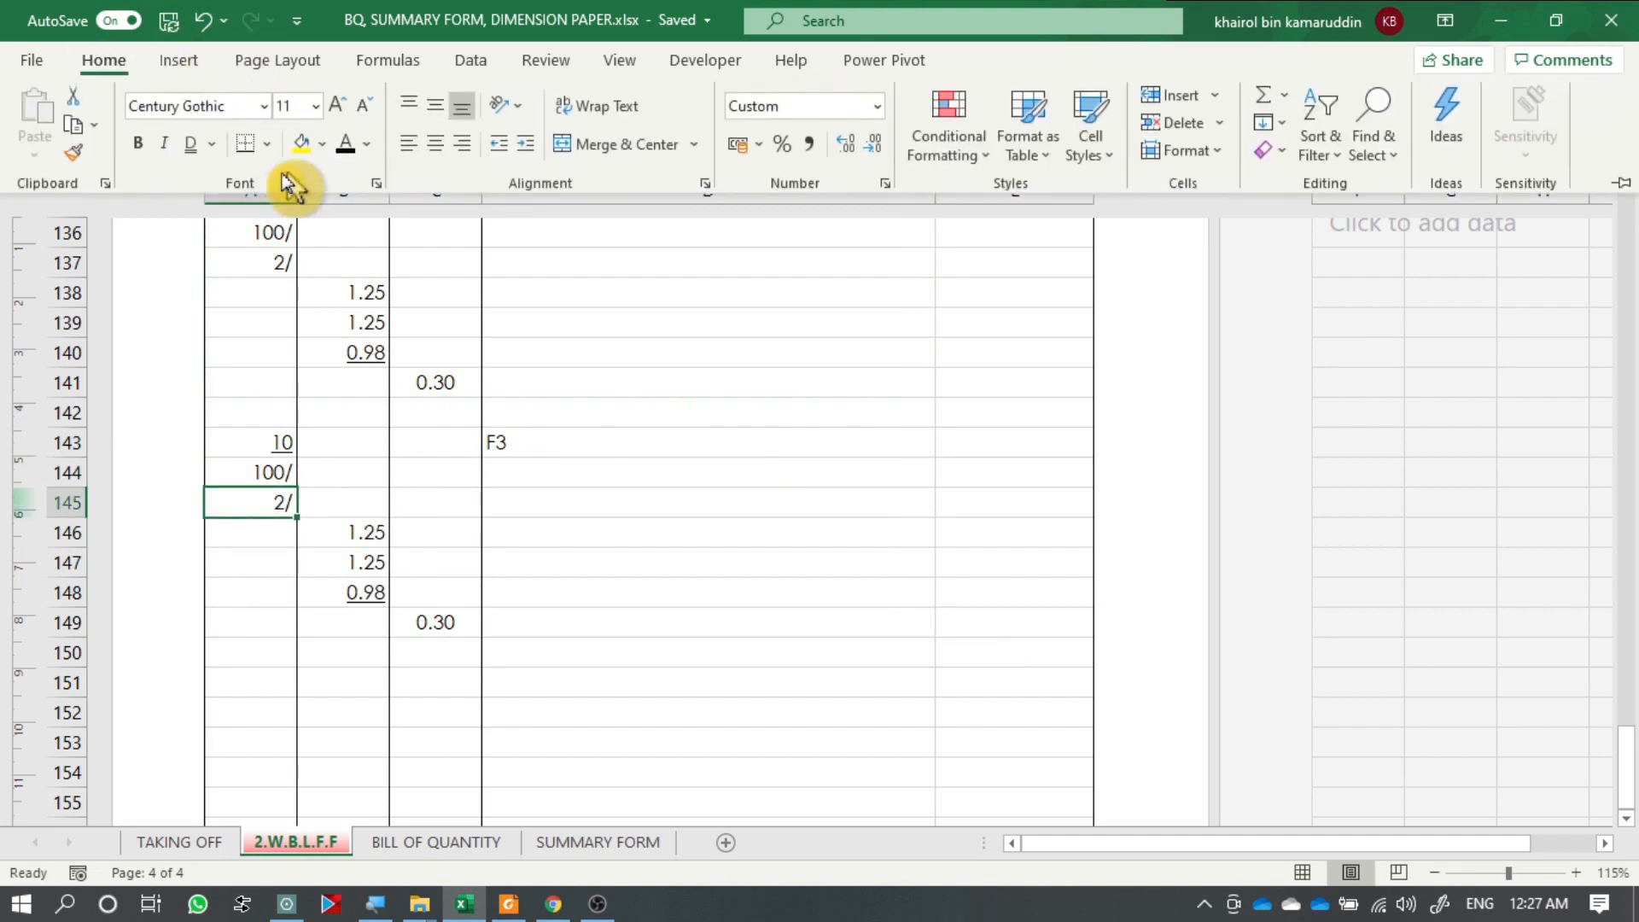
{"action": "left_click", "coordinate": [370, 147]}
{"action": "left_click", "coordinate": [366, 403]}
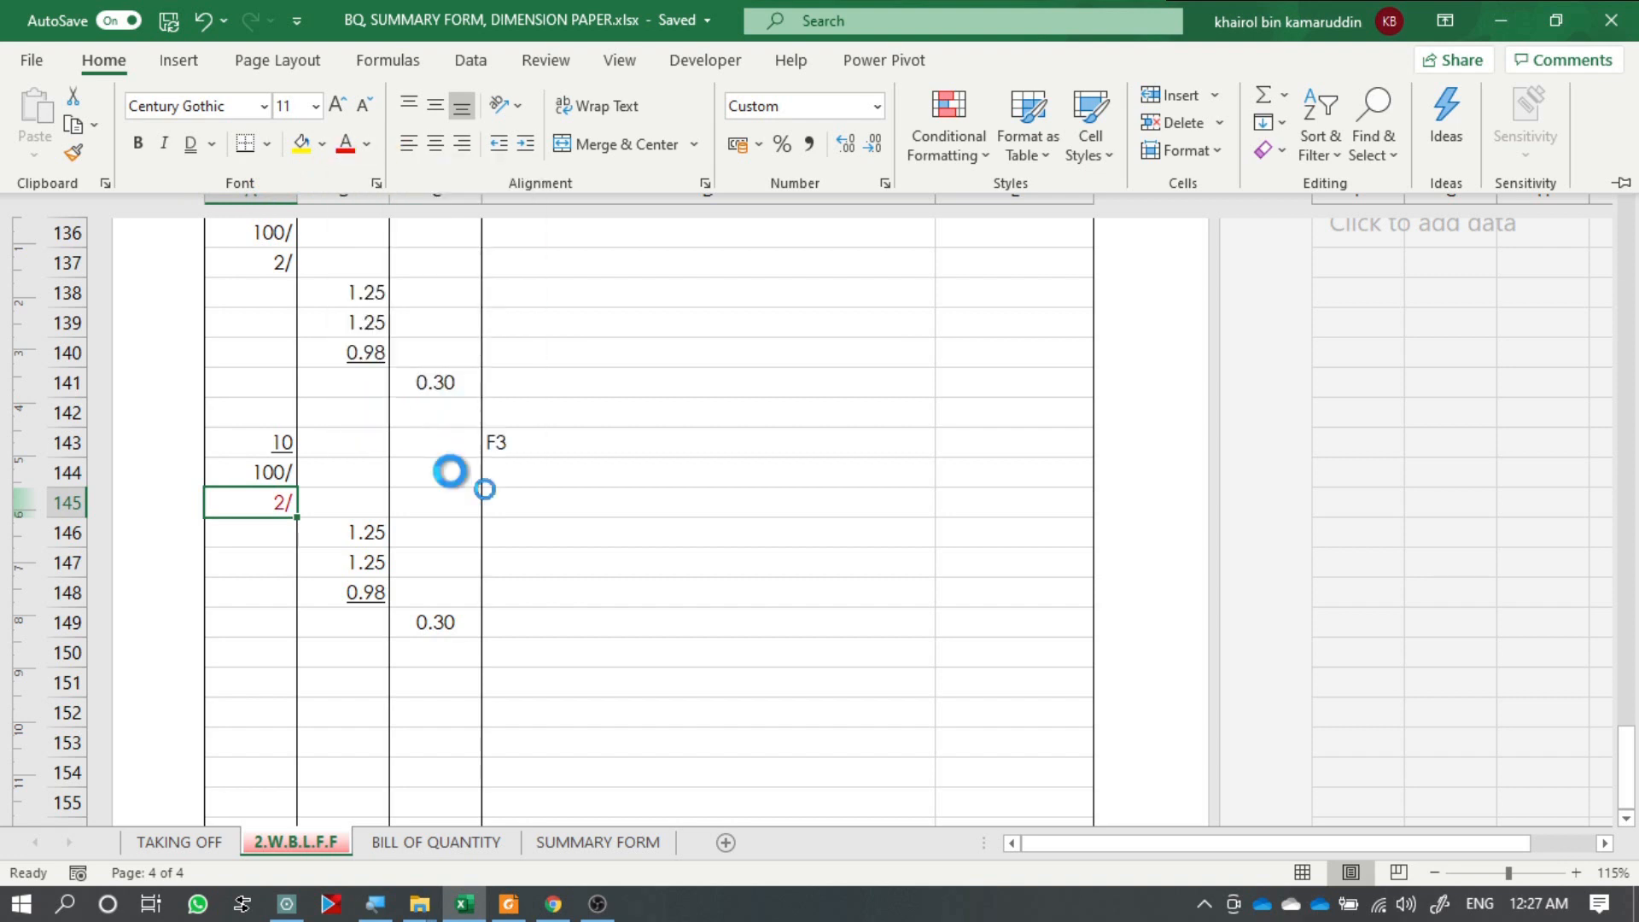
{"action": "left_click", "coordinate": [358, 535]}
{"action": "left_click_drag", "start_coordinate": [359, 543], "coordinate": [358, 563]}
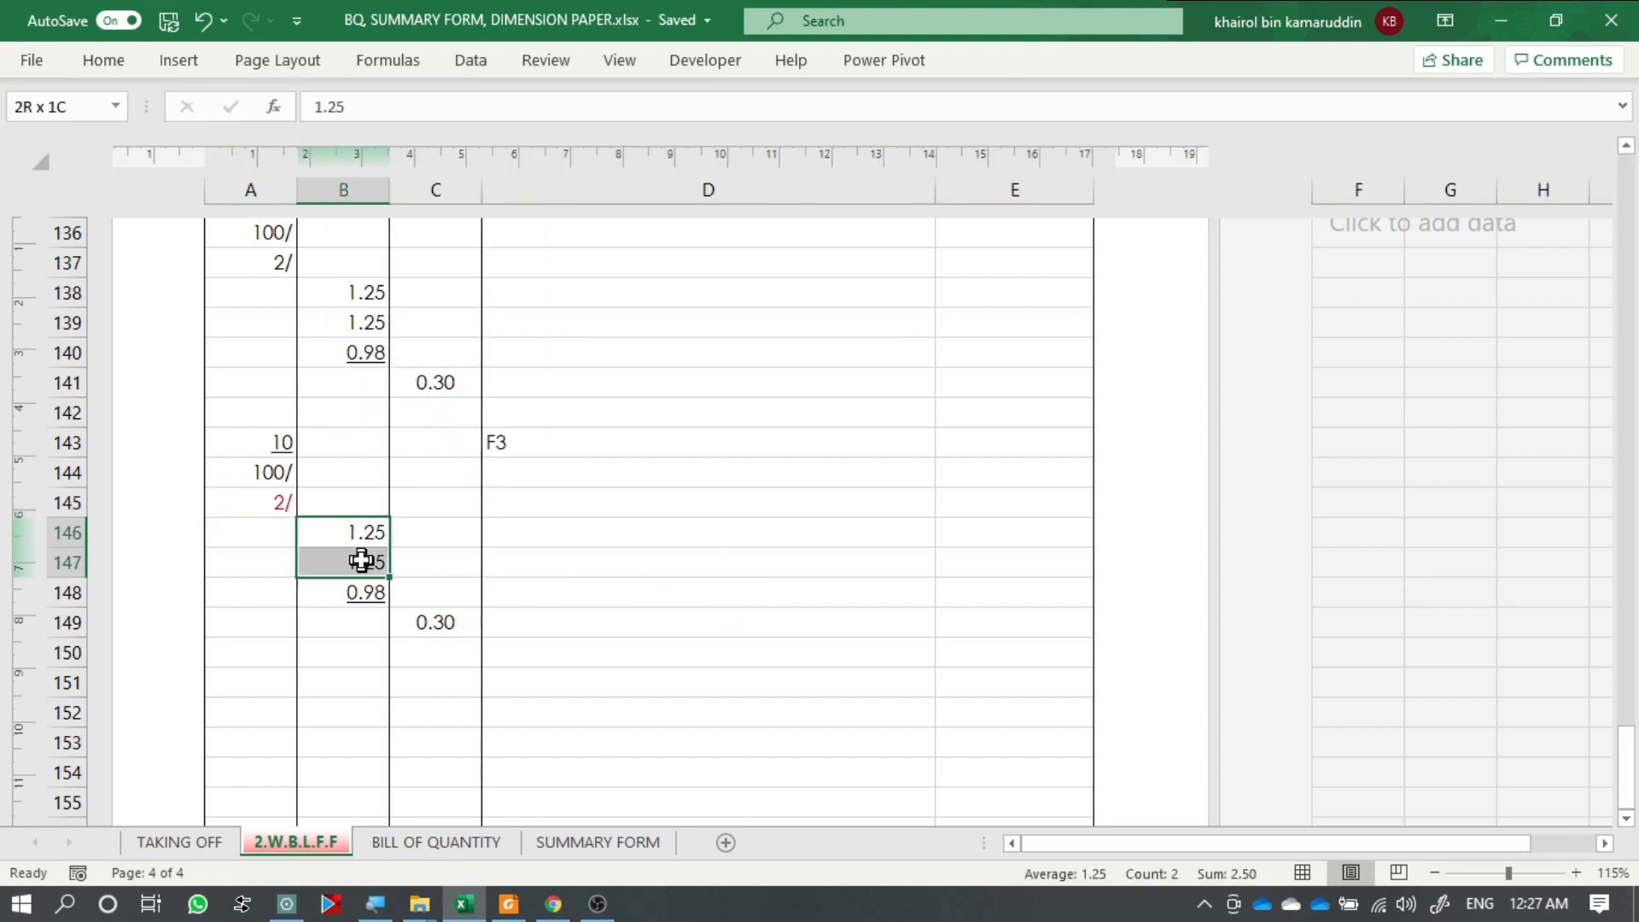
{"action": "left_click", "coordinate": [103, 62]}
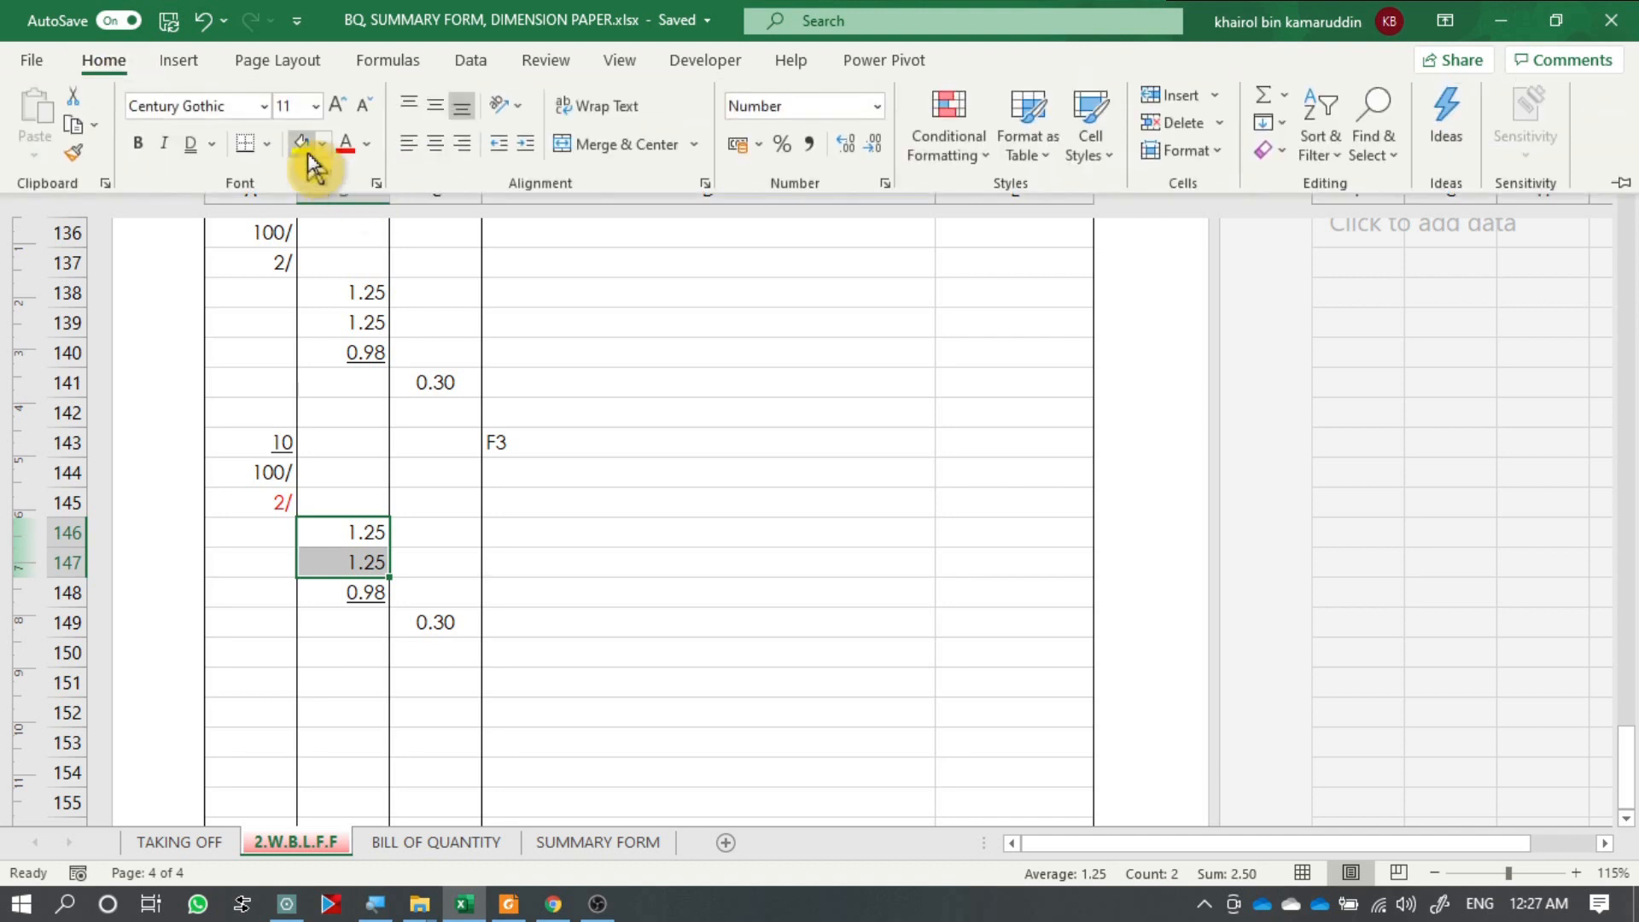
{"action": "left_click", "coordinate": [346, 144]}
{"action": "left_click", "coordinate": [444, 623]}
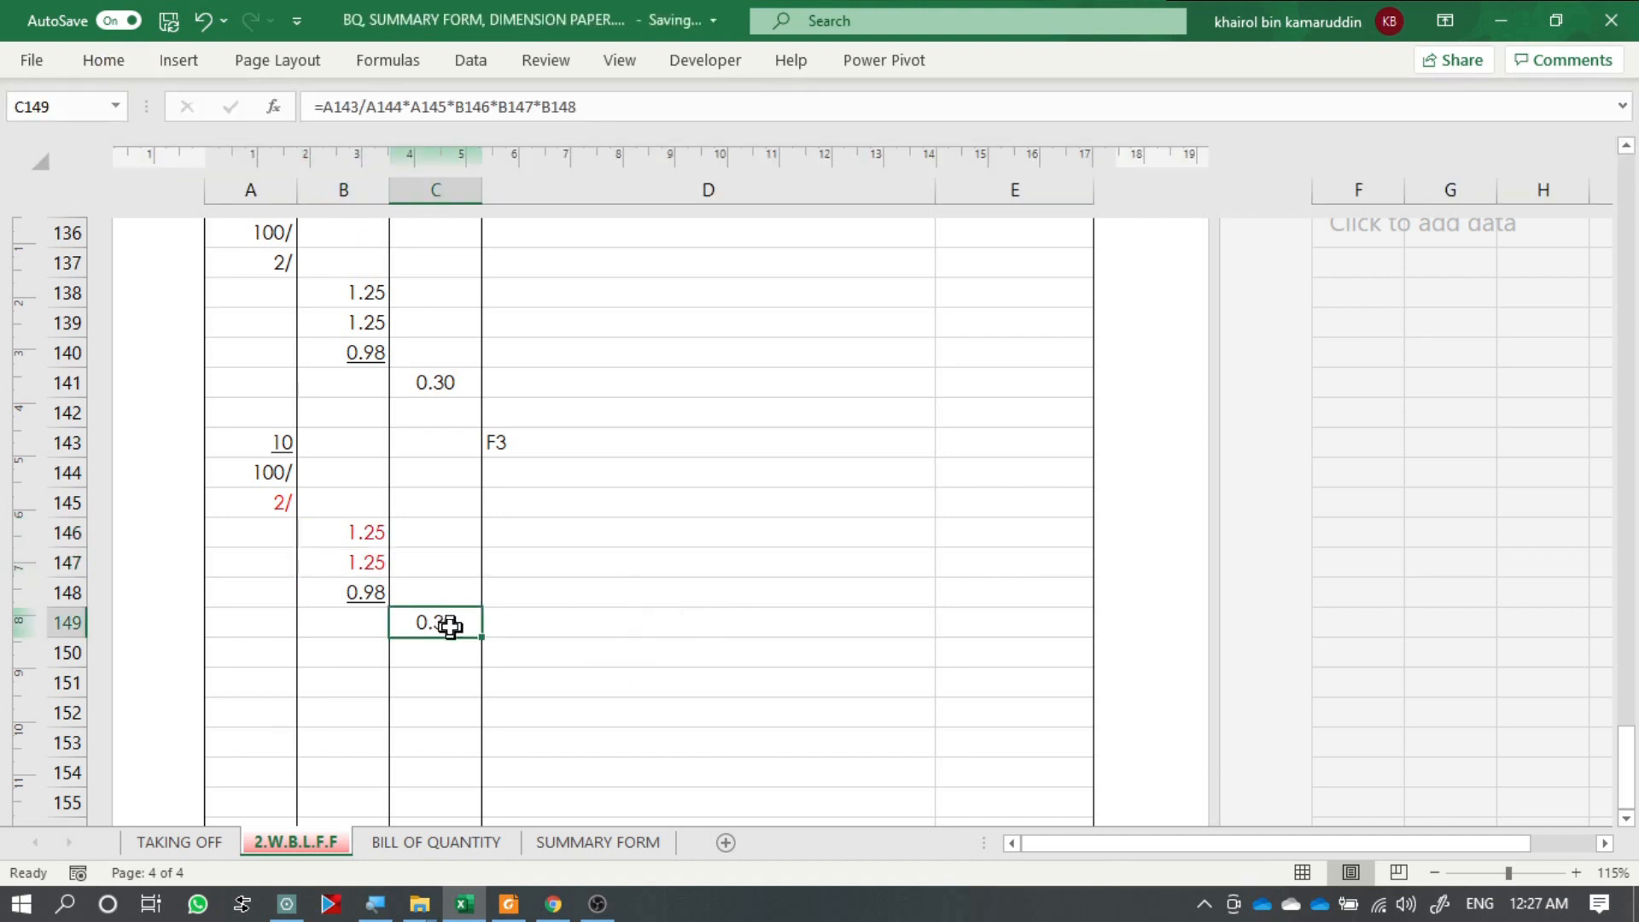
{"action": "left_click", "coordinate": [273, 502]}
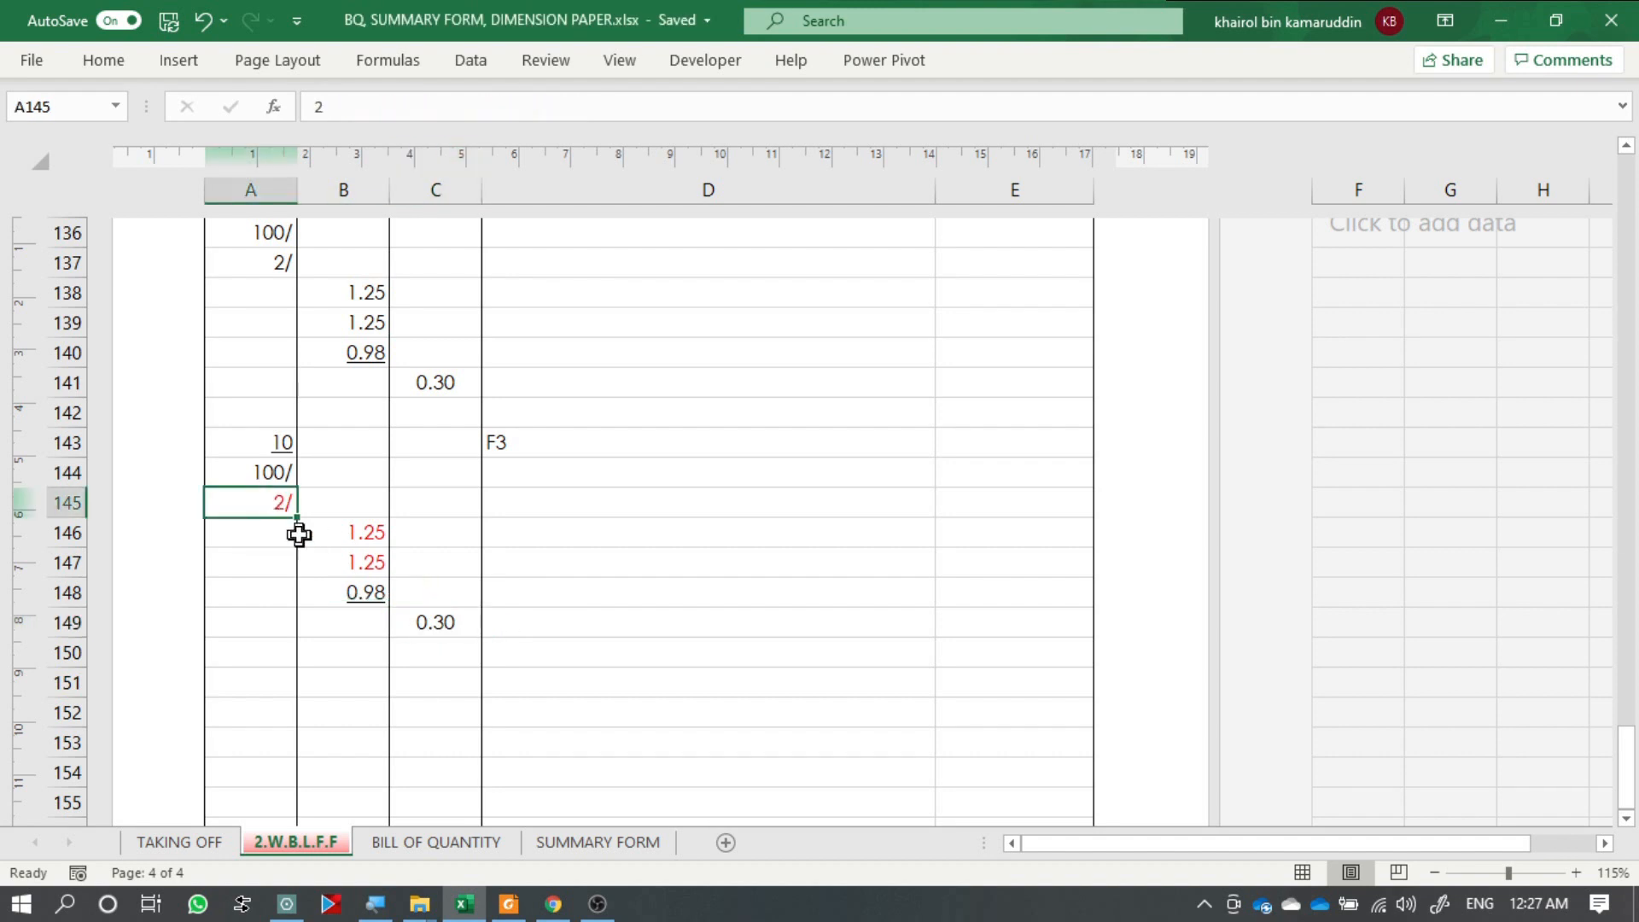
{"action": "mouse_move", "coordinate": [365, 546]}
{"action": "left_mouse_down"}
{"action": "mouse_move", "coordinate": [359, 530]}
{"action": "mouse_move", "coordinate": [365, 567]}
{"action": "left_mouse_up"}
{"action": "left_click", "coordinate": [542, 444]}
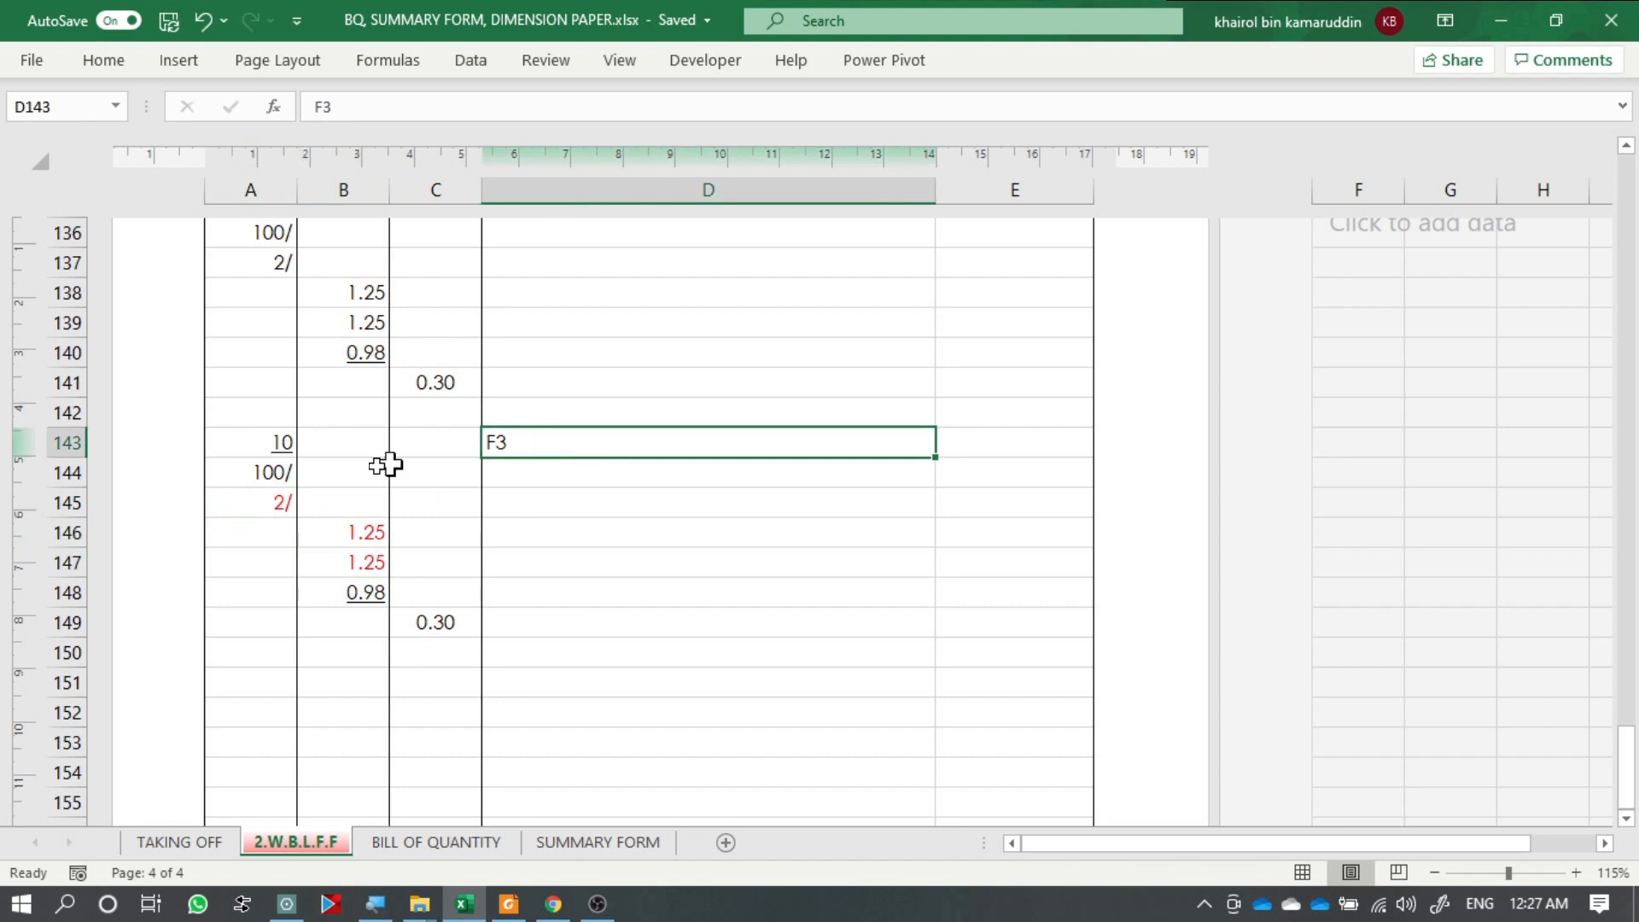
Copy the F3 block A143:D149 to A151 and relabel the copy in D151 as F4.
{"action": "left_click_drag", "start_coordinate": [282, 443], "coordinate": [552, 615]}
{"action": "key", "text": "ctrl+c"}
{"action": "scroll", "coordinate": [491, 589], "scroll_direction": "down", "scroll_amount": 1}
{"action": "left_click", "coordinate": [285, 593]}
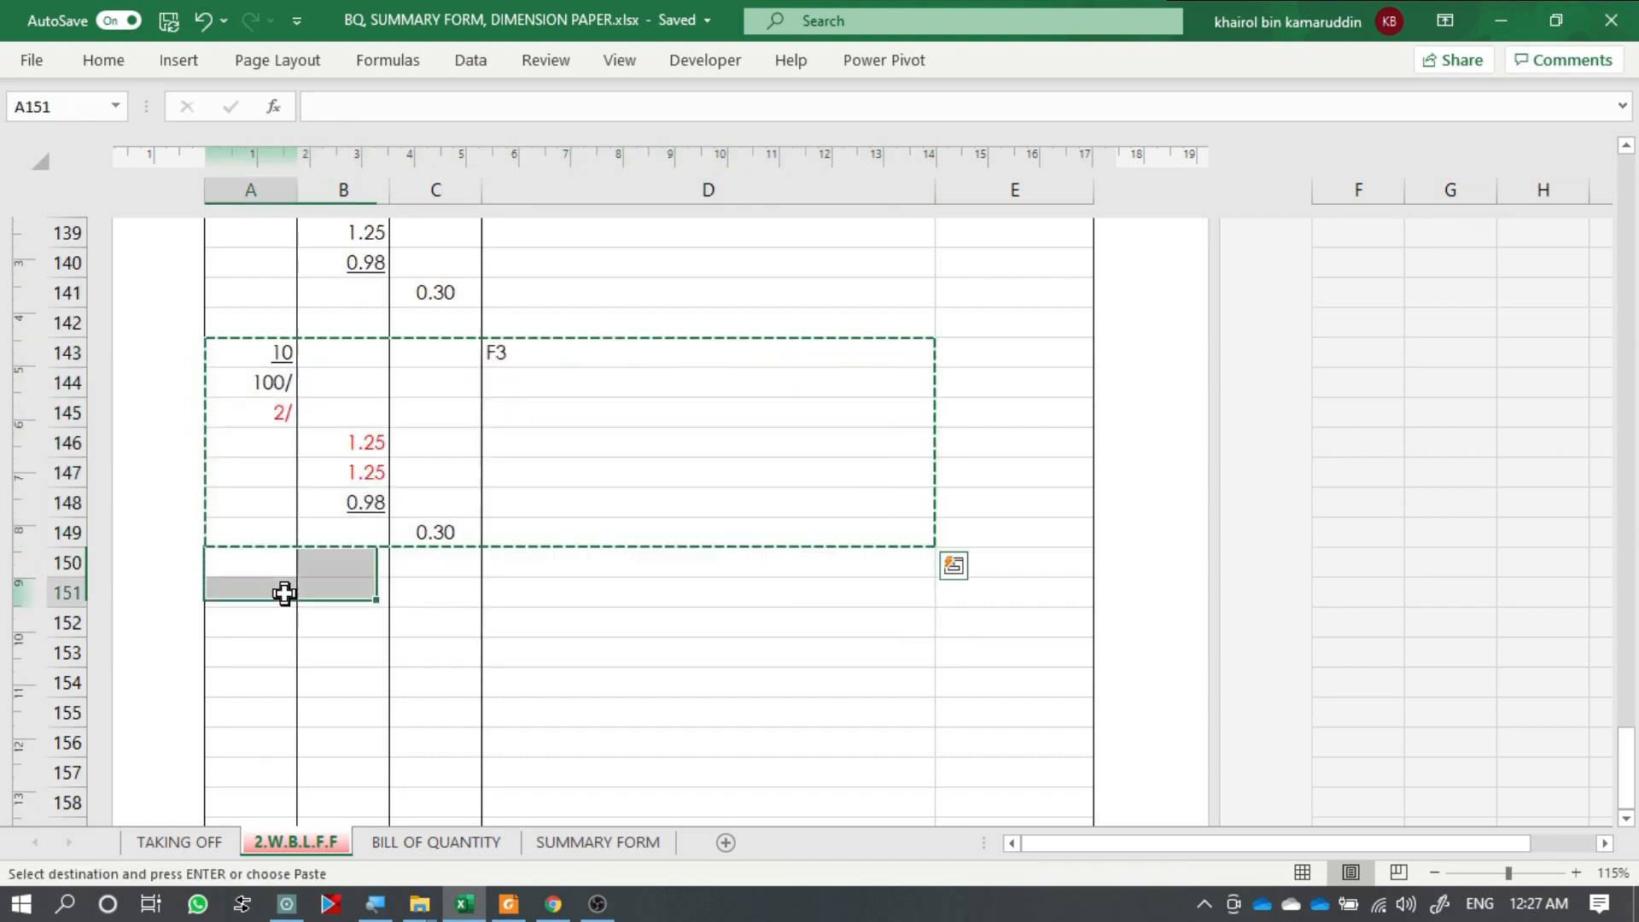
{"action": "key", "text": "ctrl+v"}
{"action": "double_click", "coordinate": [589, 601]}
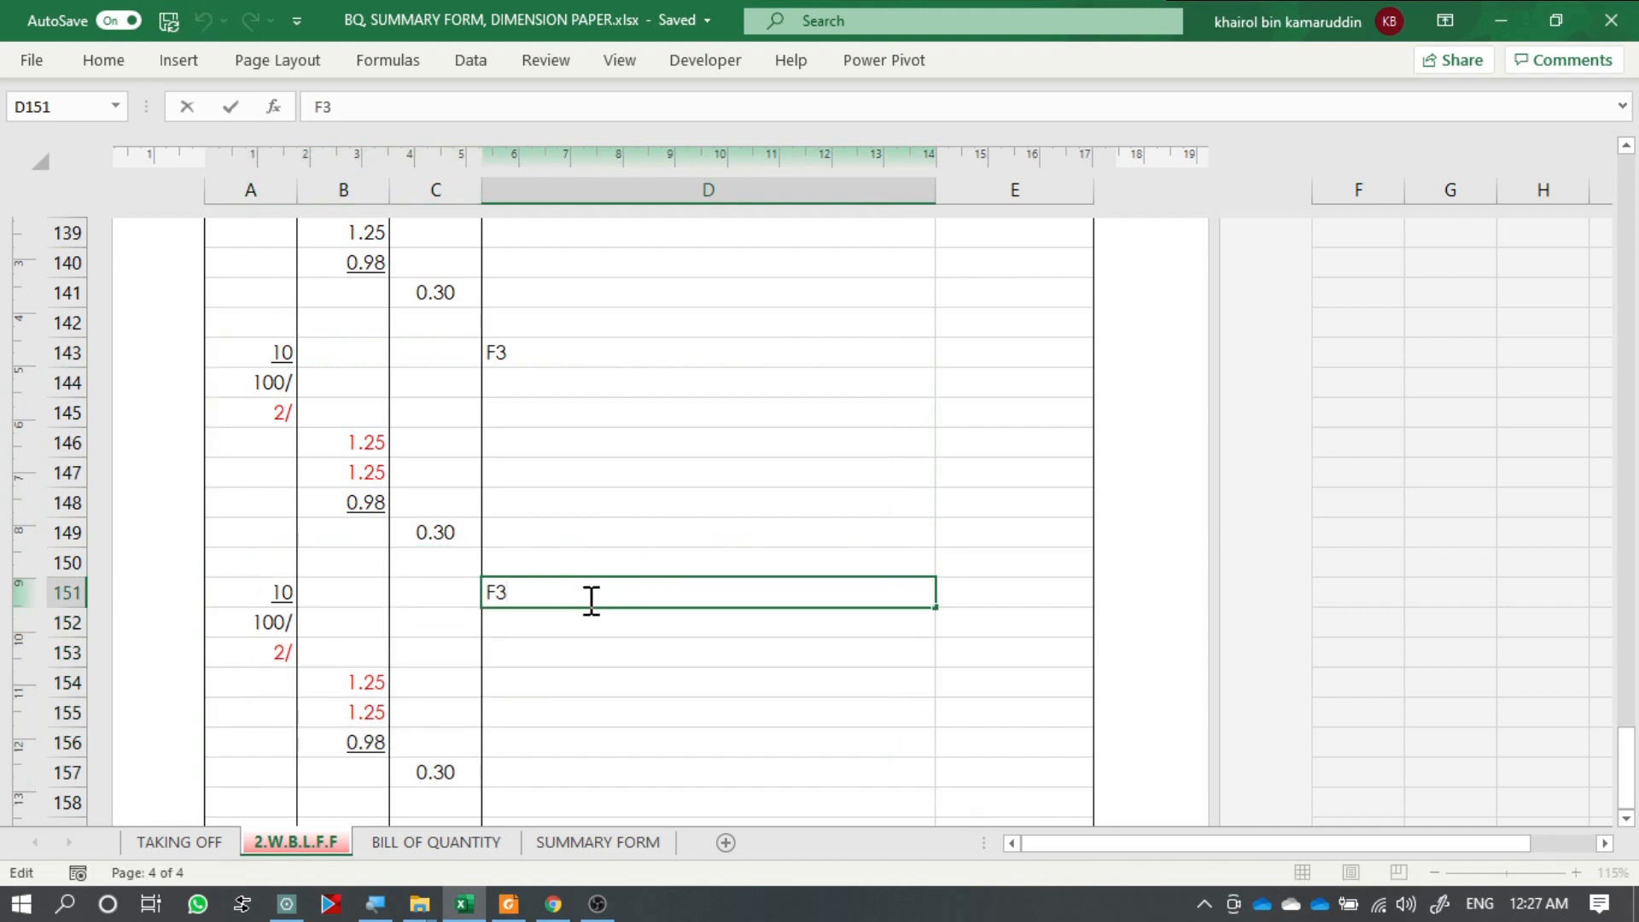
{"action": "type", "text": "4"}
{"action": "left_click", "coordinate": [589, 682]}
{"action": "scroll", "coordinate": [589, 682], "scroll_direction": "down", "scroll_amount": 3}
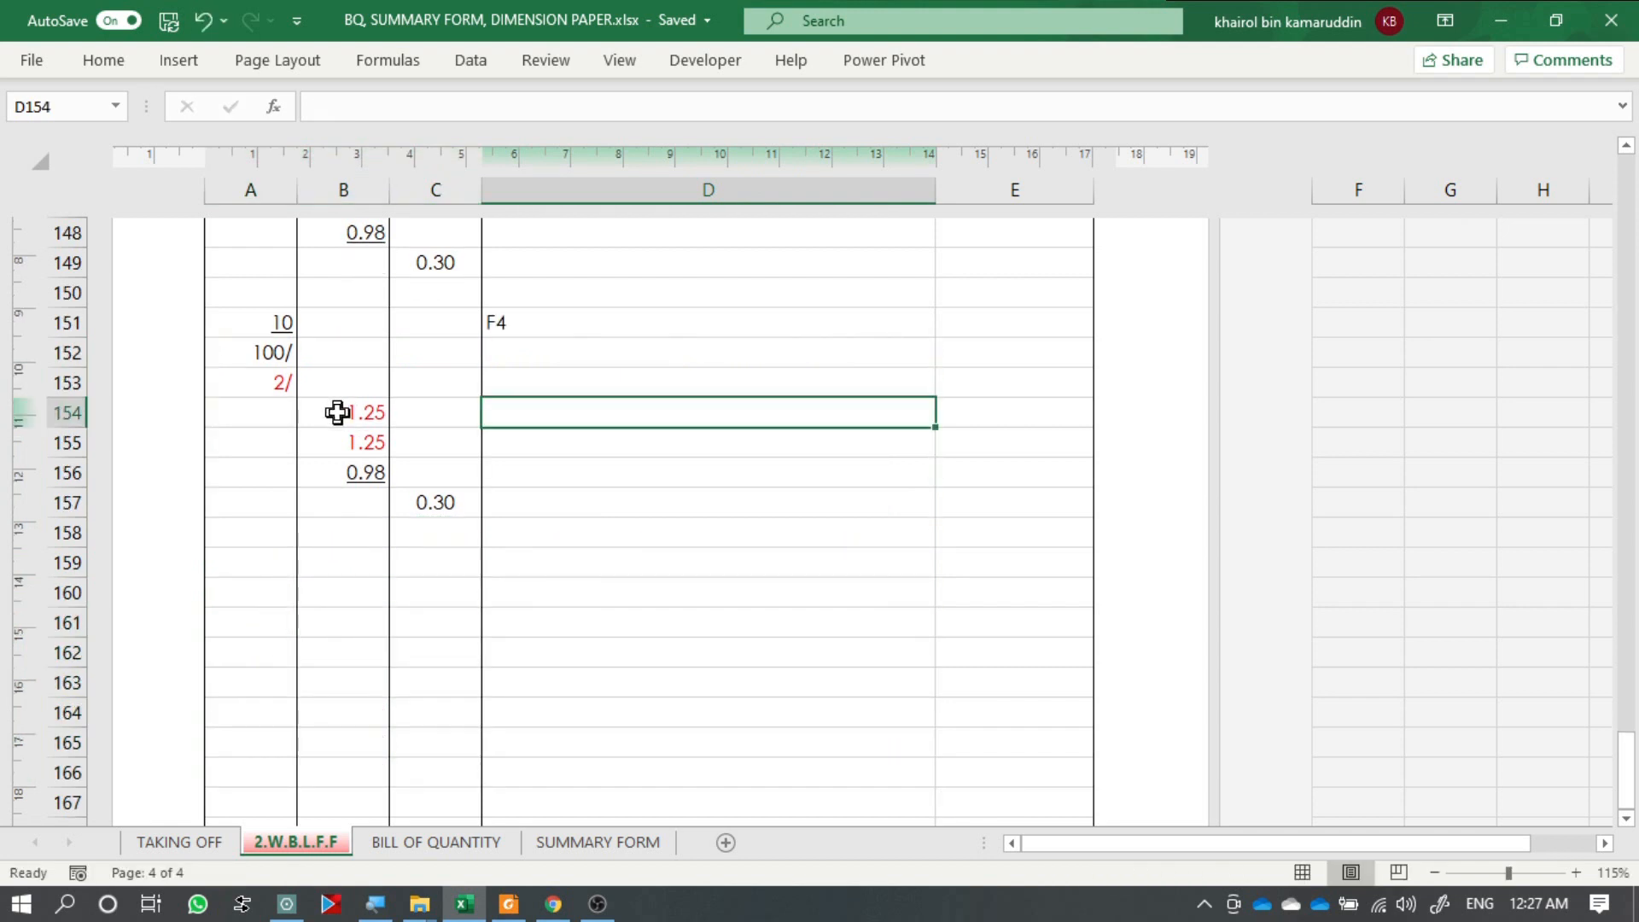
{"action": "left_click", "coordinate": [336, 412]}
{"action": "left_click", "coordinate": [290, 384]}
{"action": "left_click", "coordinate": [355, 409]}
{"action": "left_click", "coordinate": [366, 439]}
Copy the F4 block A151:D157 to A159 and relabel the copy in D159 as F5.
{"action": "left_click_drag", "start_coordinate": [274, 329], "coordinate": [651, 492]}
{"action": "key", "text": "ctrl+c"}
{"action": "left_click", "coordinate": [272, 559]}
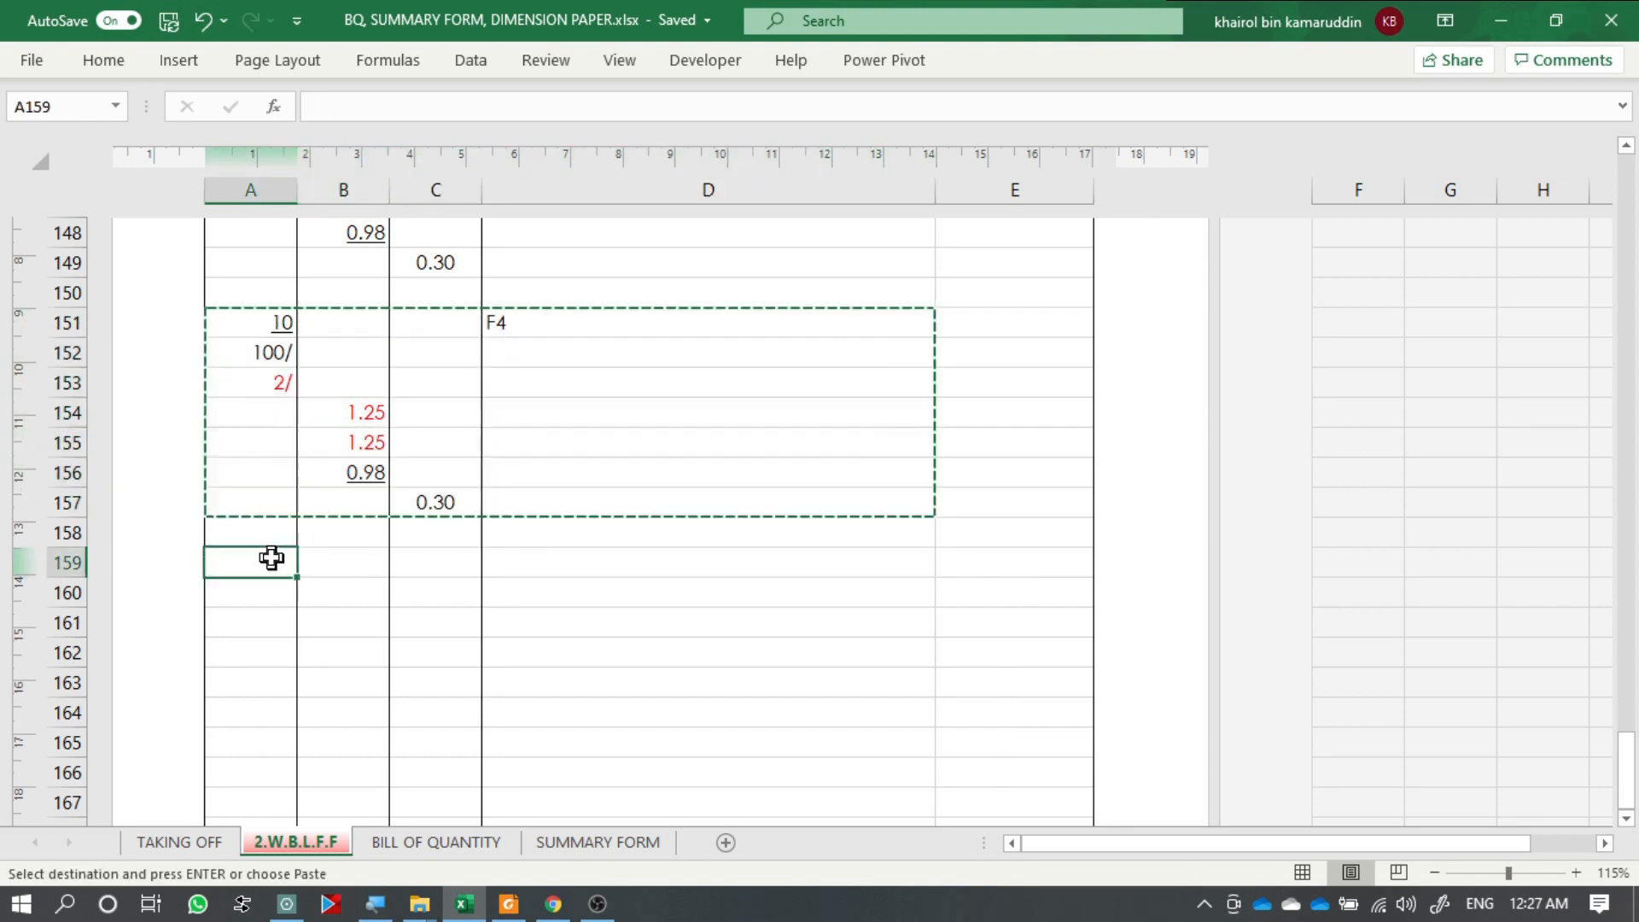
{"action": "key", "text": "ctrl+v"}
{"action": "left_click", "coordinate": [589, 563]}
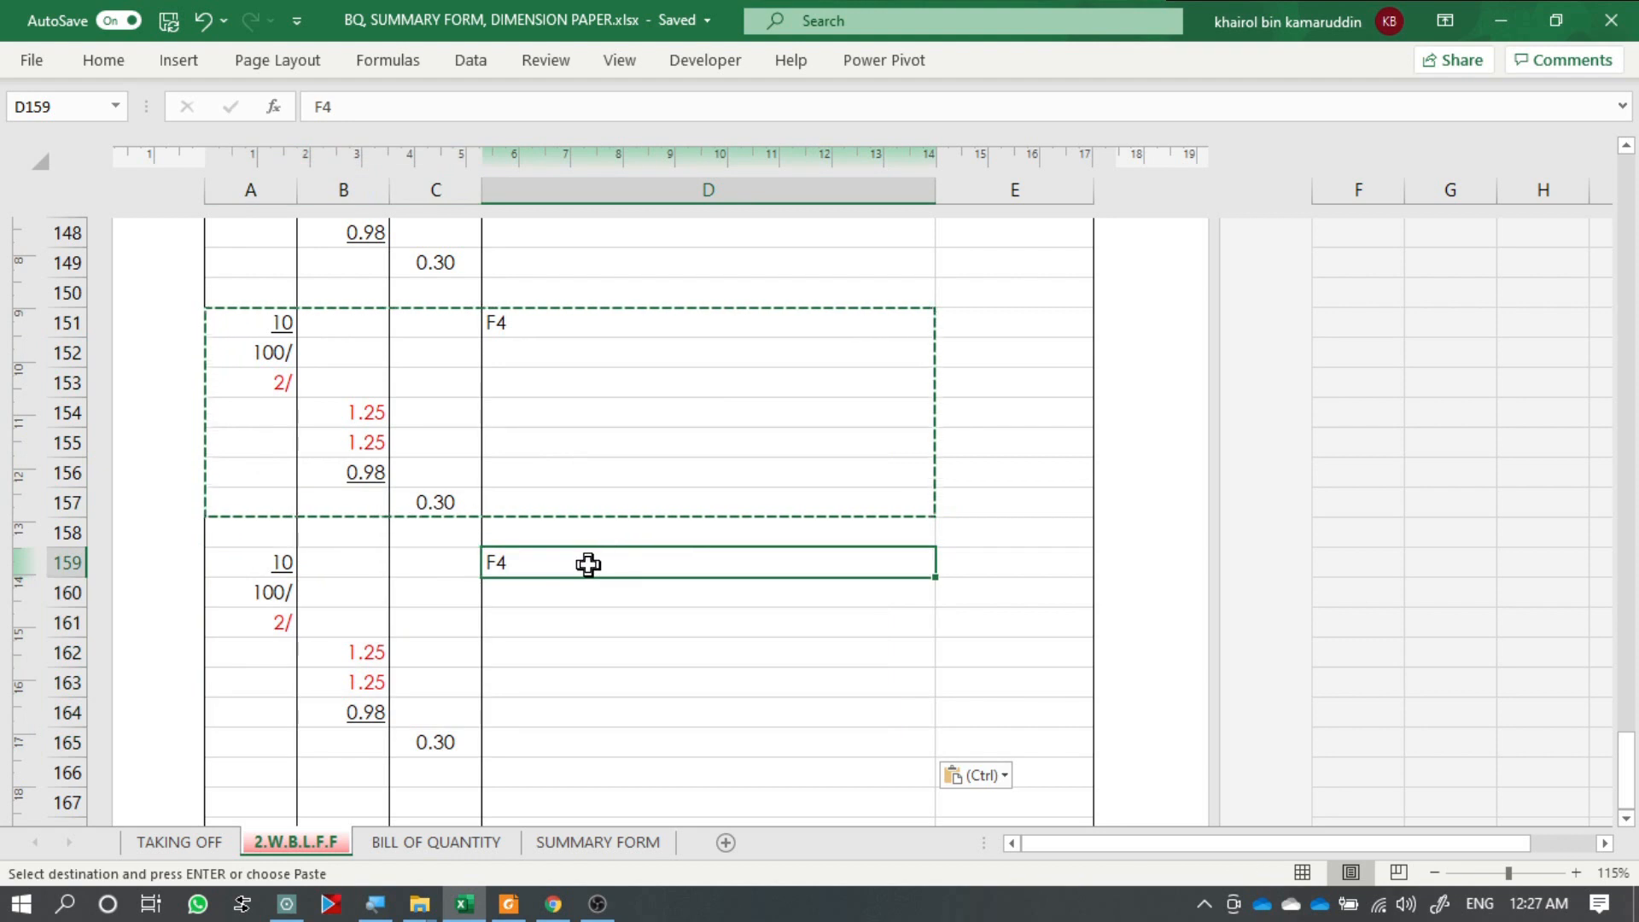
{"action": "double_click", "coordinate": [589, 563]}
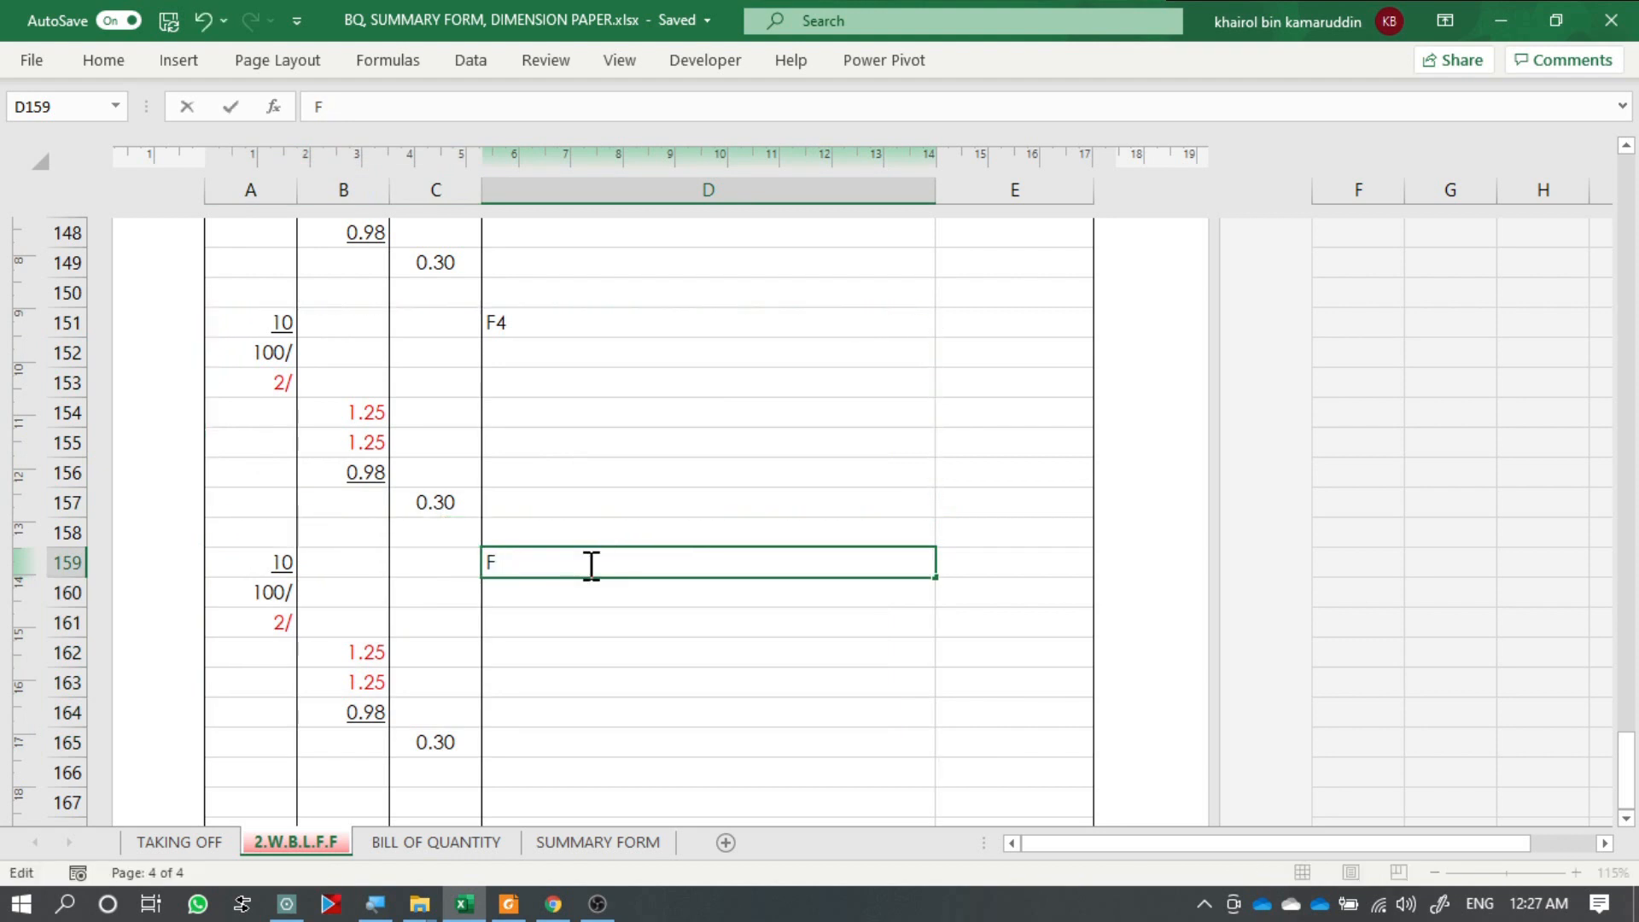
{"action": "type", "text": "5"}
{"action": "key", "text": "Return"}
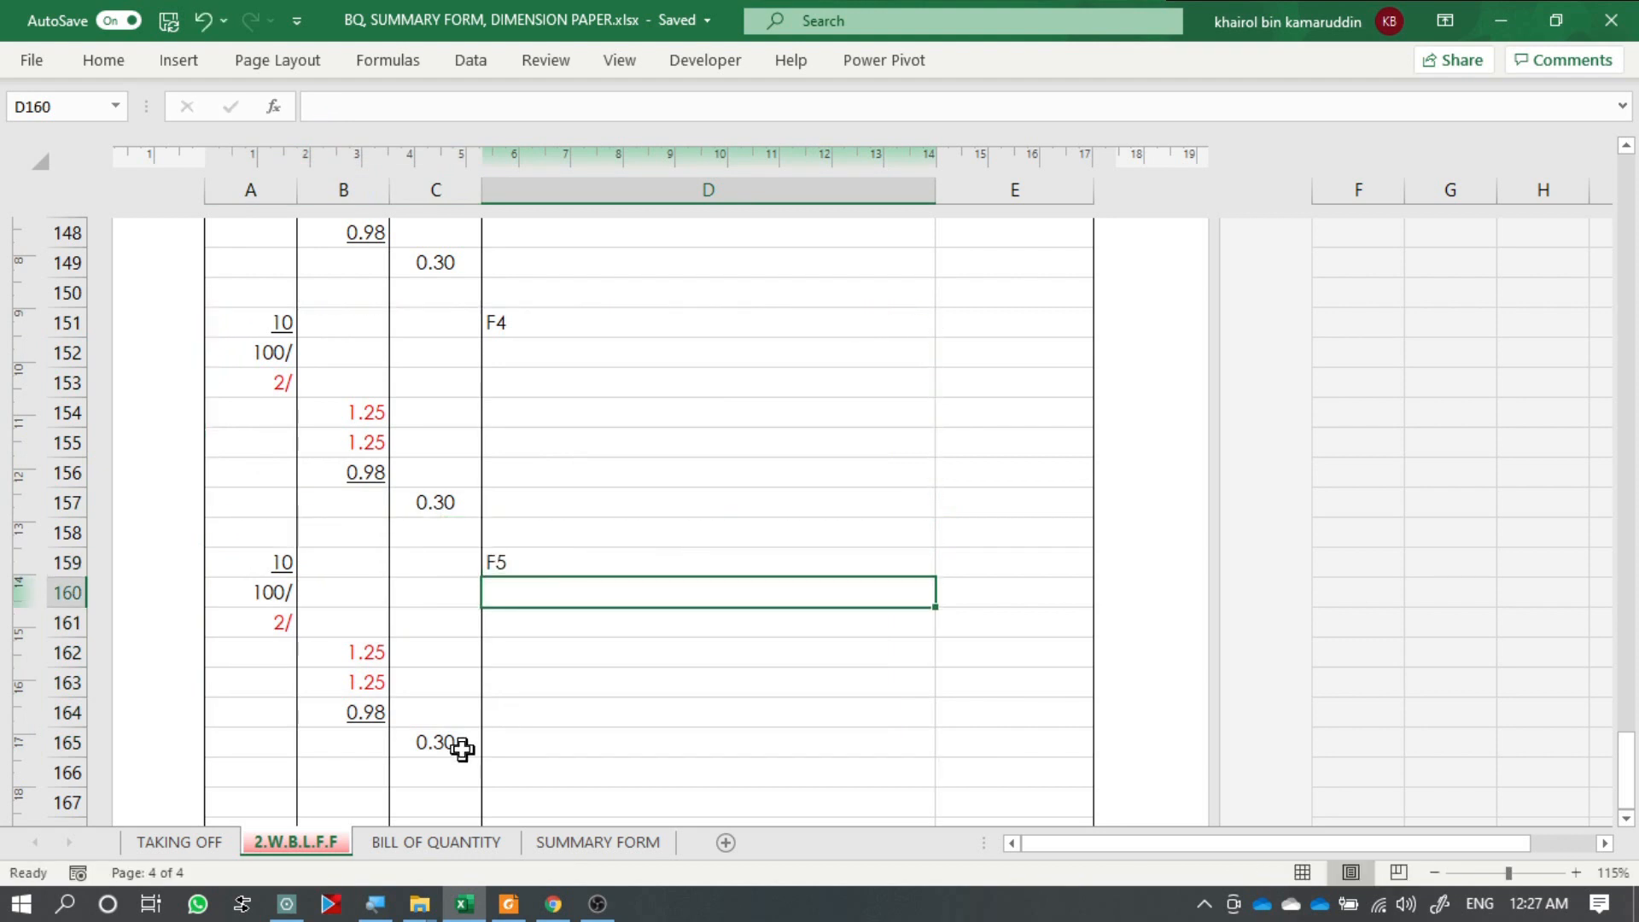
Underline the F5 volume in C165, the last figure of the rock item.
{"action": "left_click", "coordinate": [462, 750]}
{"action": "scroll", "coordinate": [853, 652], "scroll_direction": "up", "scroll_amount": 1}
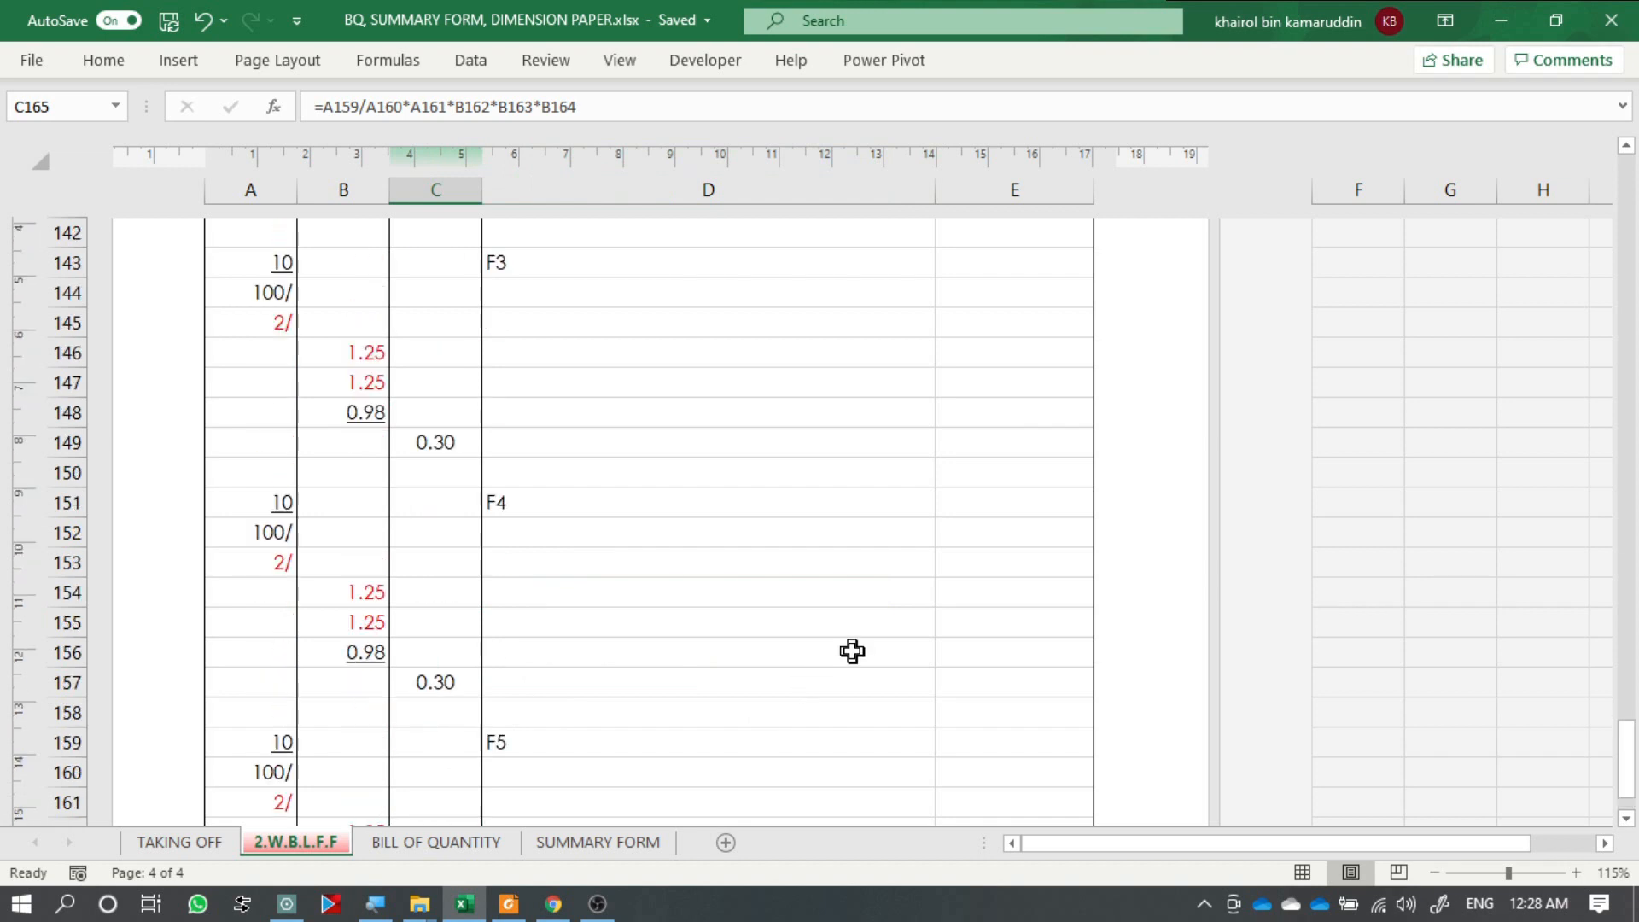
{"action": "scroll", "coordinate": [853, 652], "scroll_direction": "up", "scroll_amount": 4}
{"action": "scroll", "coordinate": [852, 652], "scroll_direction": "up", "scroll_amount": 6}
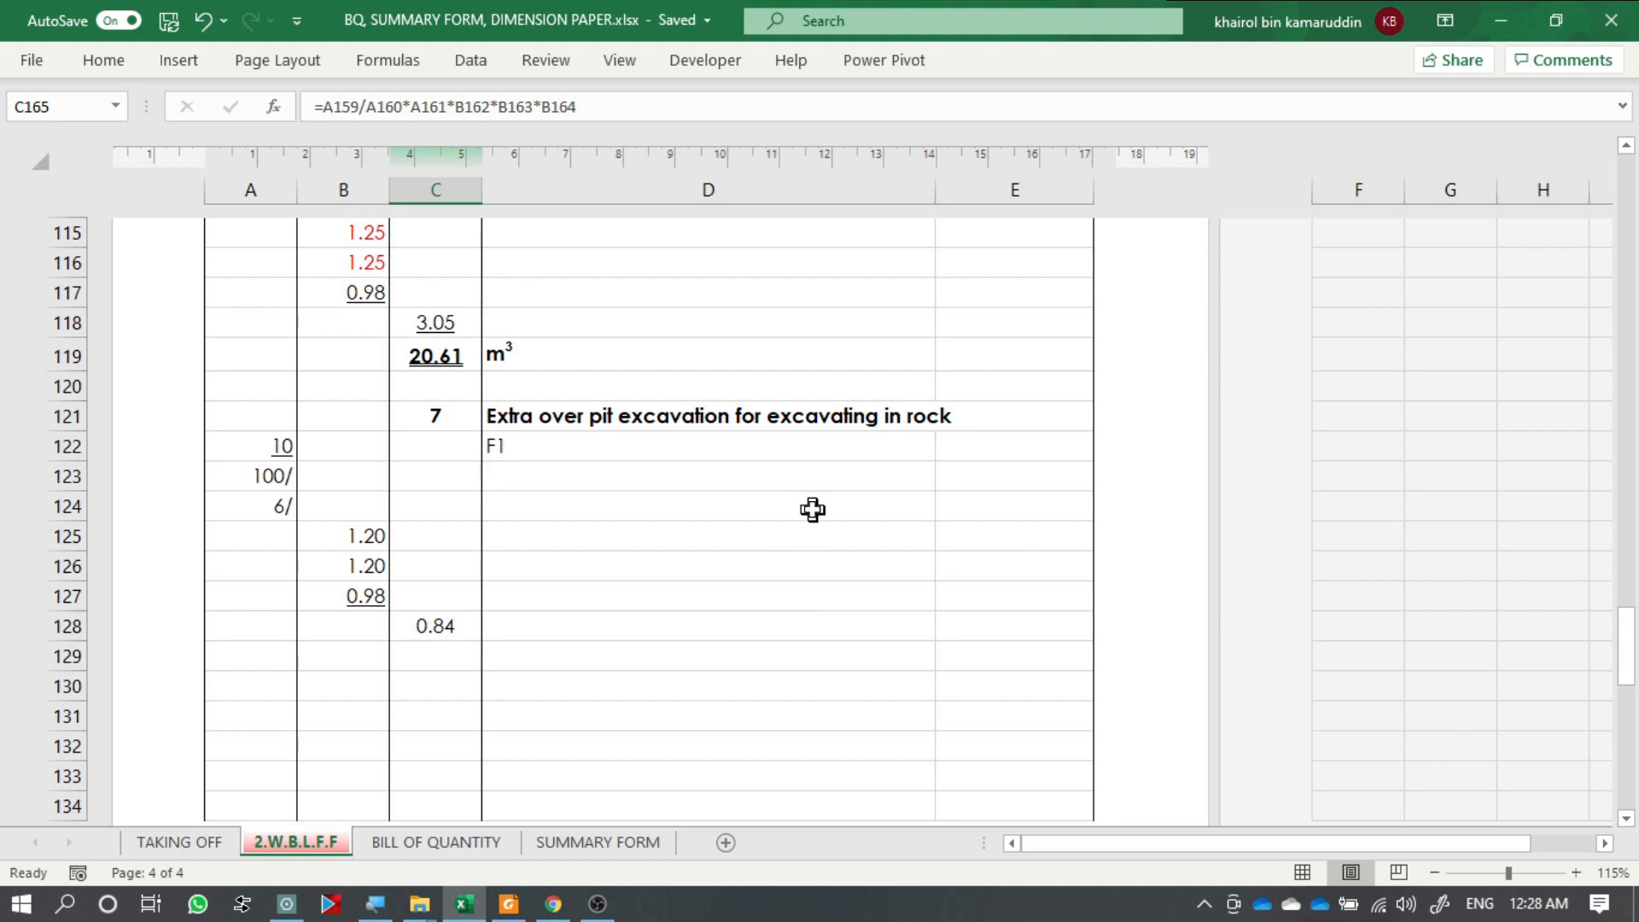
{"action": "scroll", "coordinate": [812, 510], "scroll_direction": "down", "scroll_amount": 9}
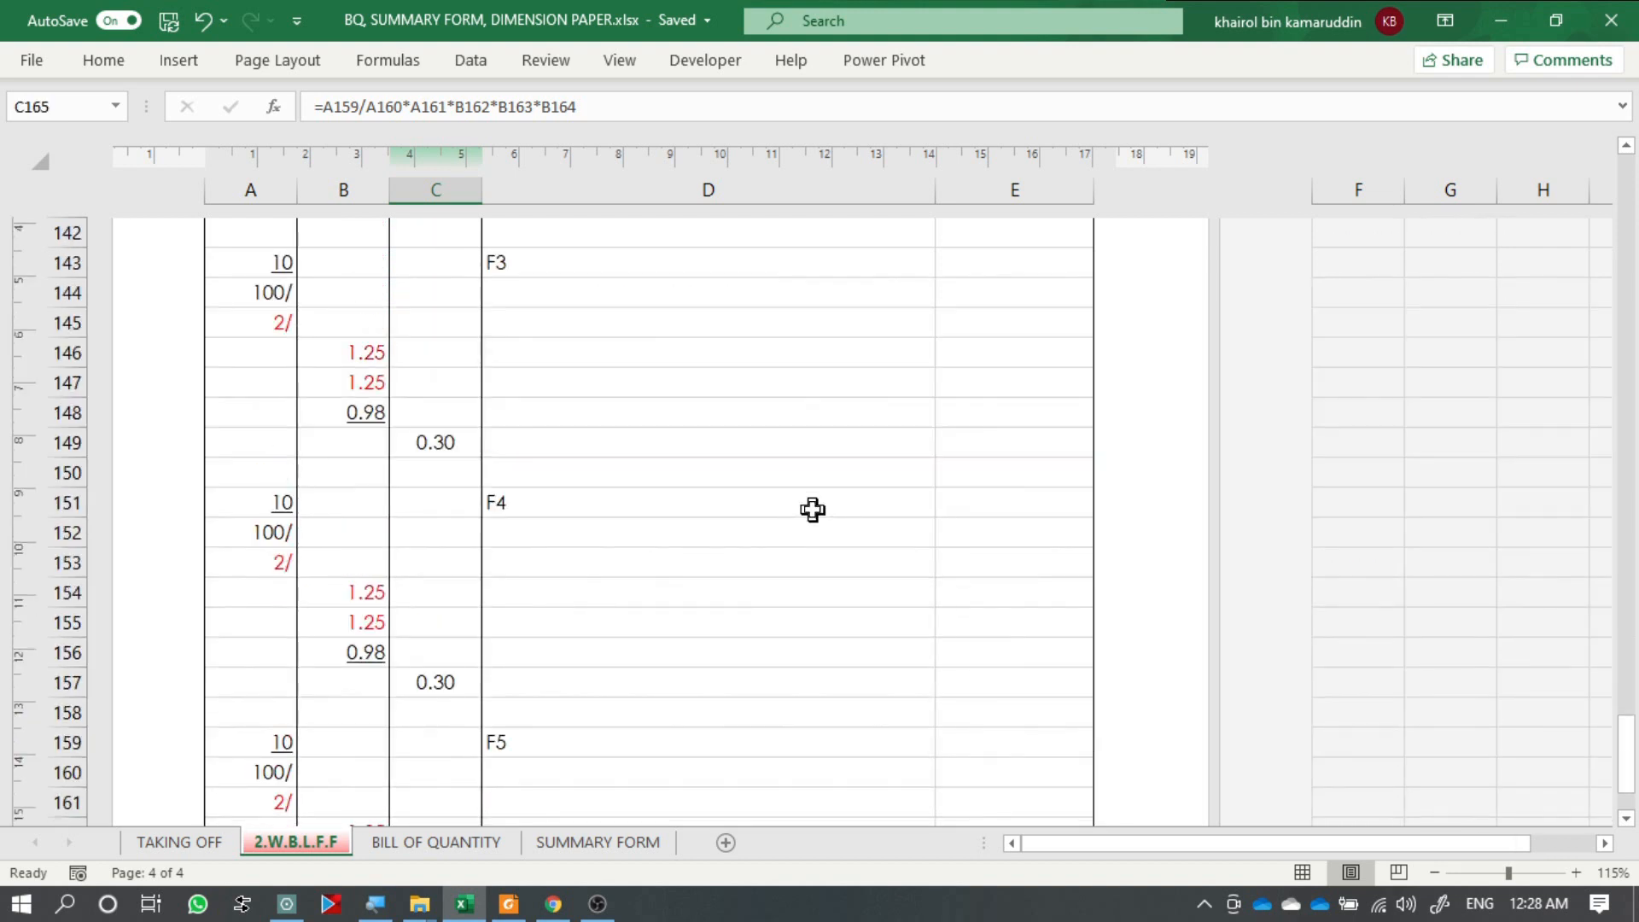
{"action": "scroll", "coordinate": [812, 510], "scroll_direction": "down", "scroll_amount": 3}
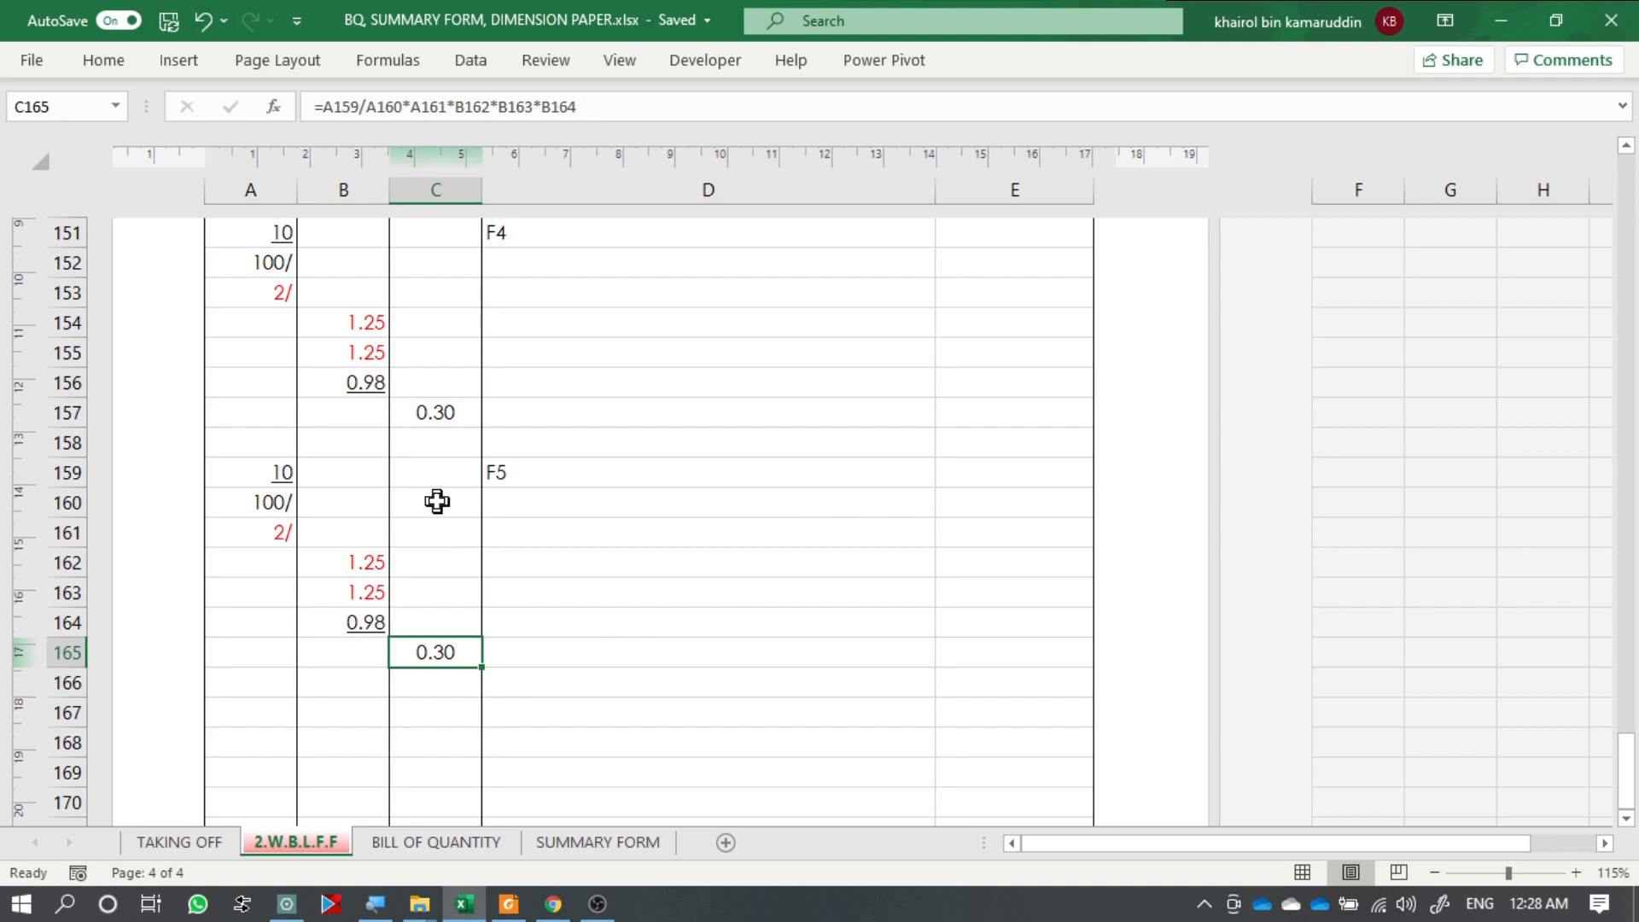
{"action": "key", "text": "ctrl+u"}
Total the item 7 rock volumes in C166 with a SUM of C128:C165.
{"action": "left_click", "coordinate": [451, 701]}
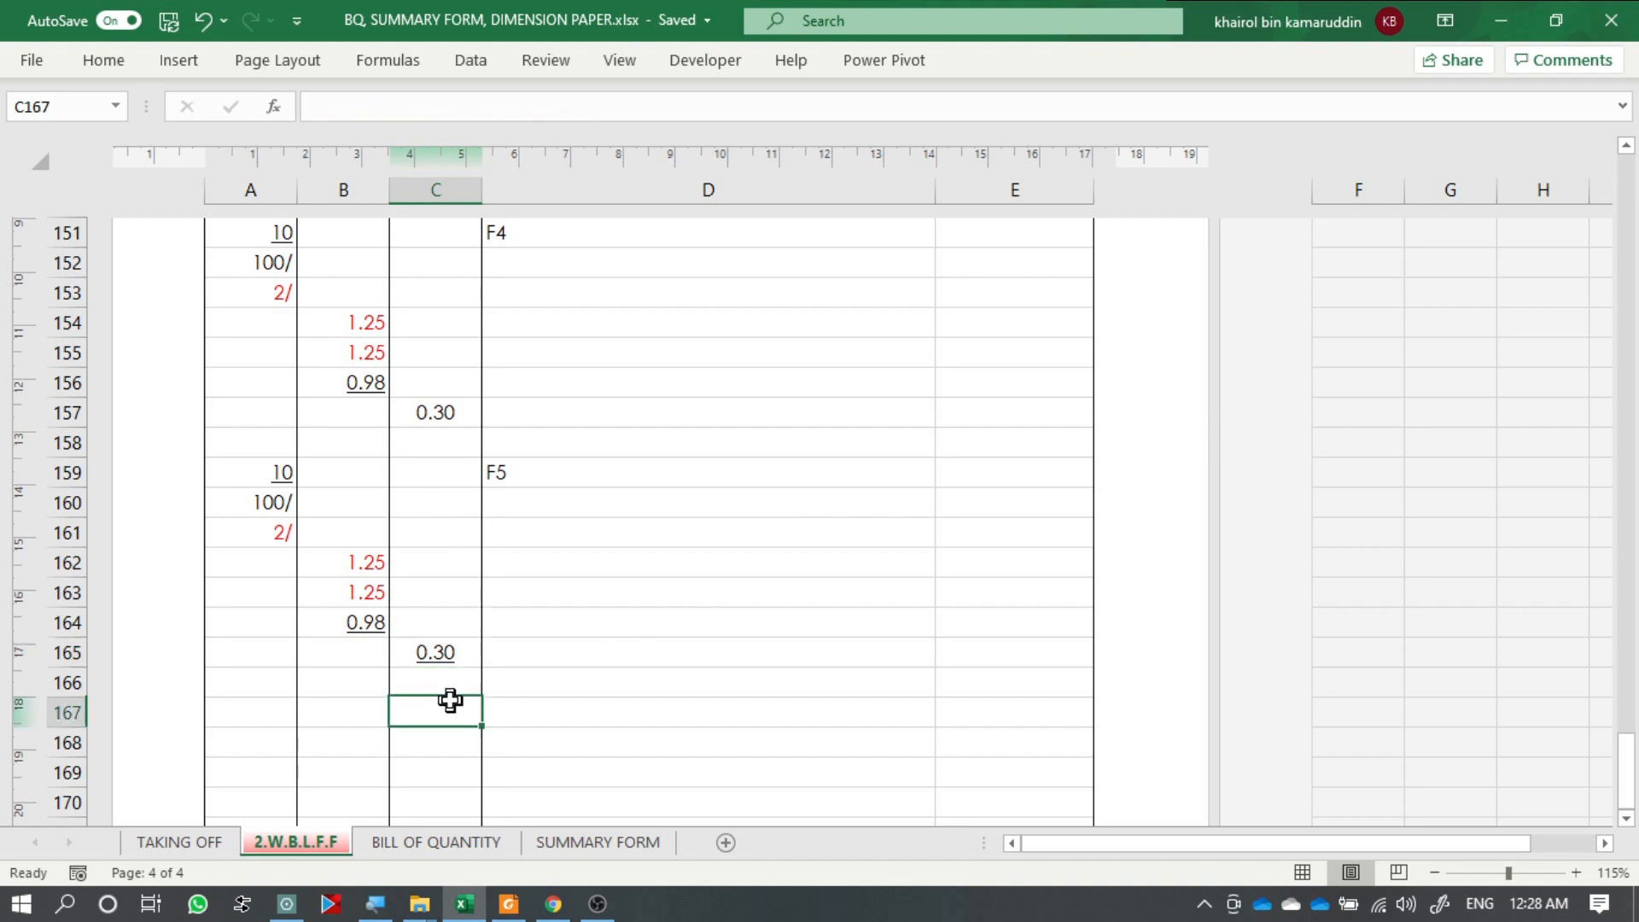
{"action": "left_click", "coordinate": [455, 683]}
{"action": "type", "text": "=sum("}
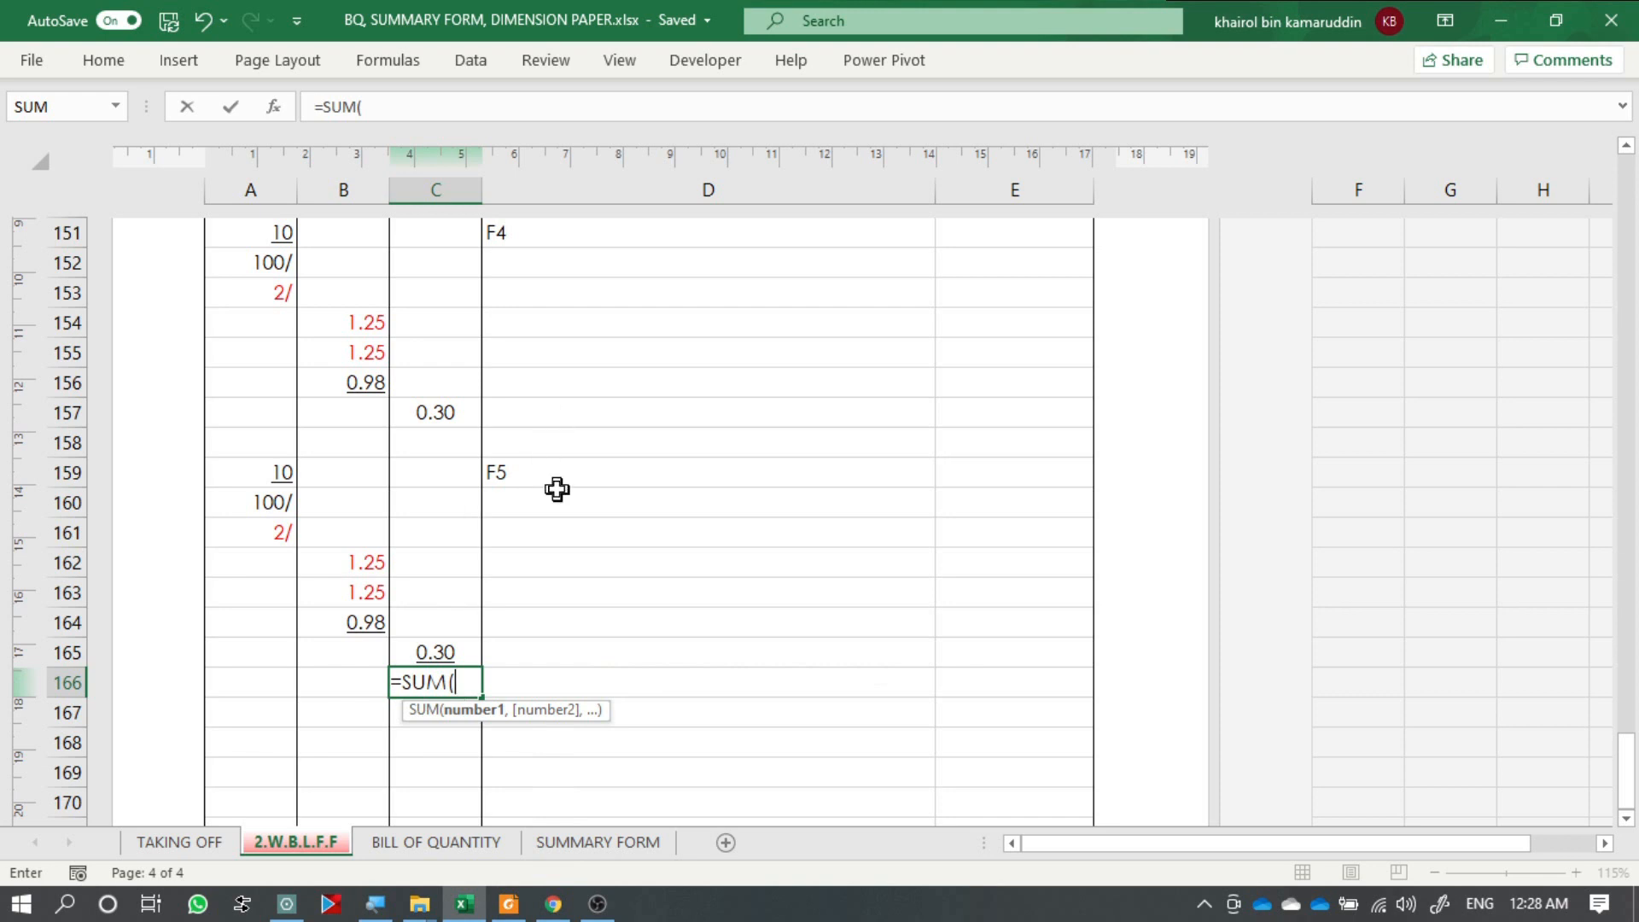
{"action": "scroll", "coordinate": [461, 488], "scroll_direction": "up", "scroll_amount": 12}
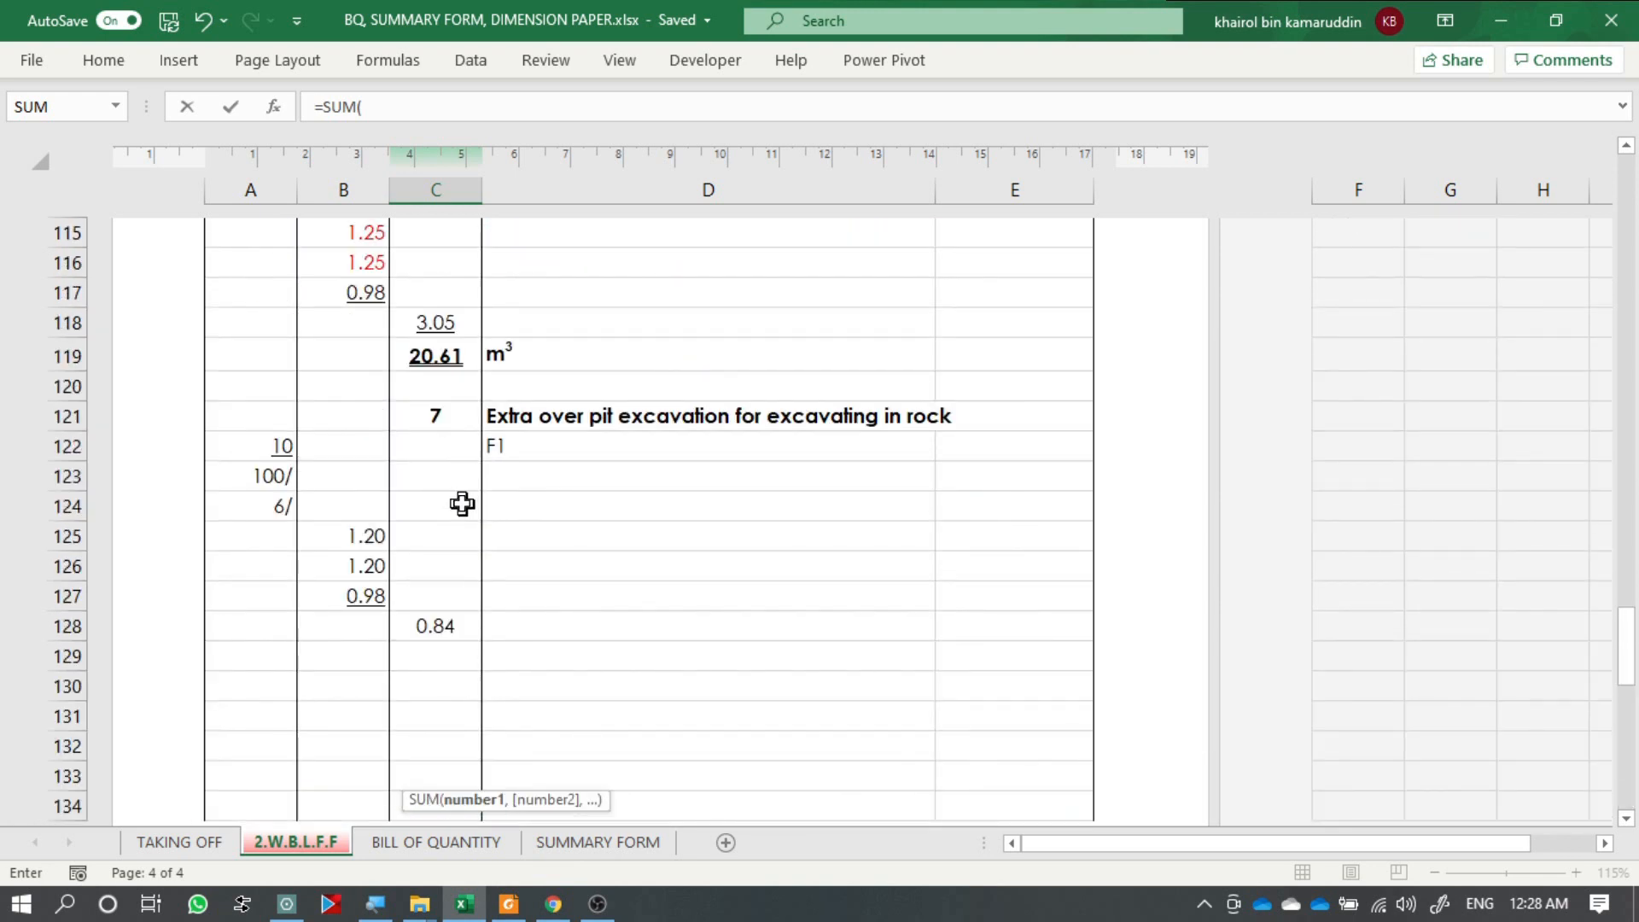
{"action": "left_click_drag", "start_coordinate": [443, 624], "coordinate": [461, 747]}
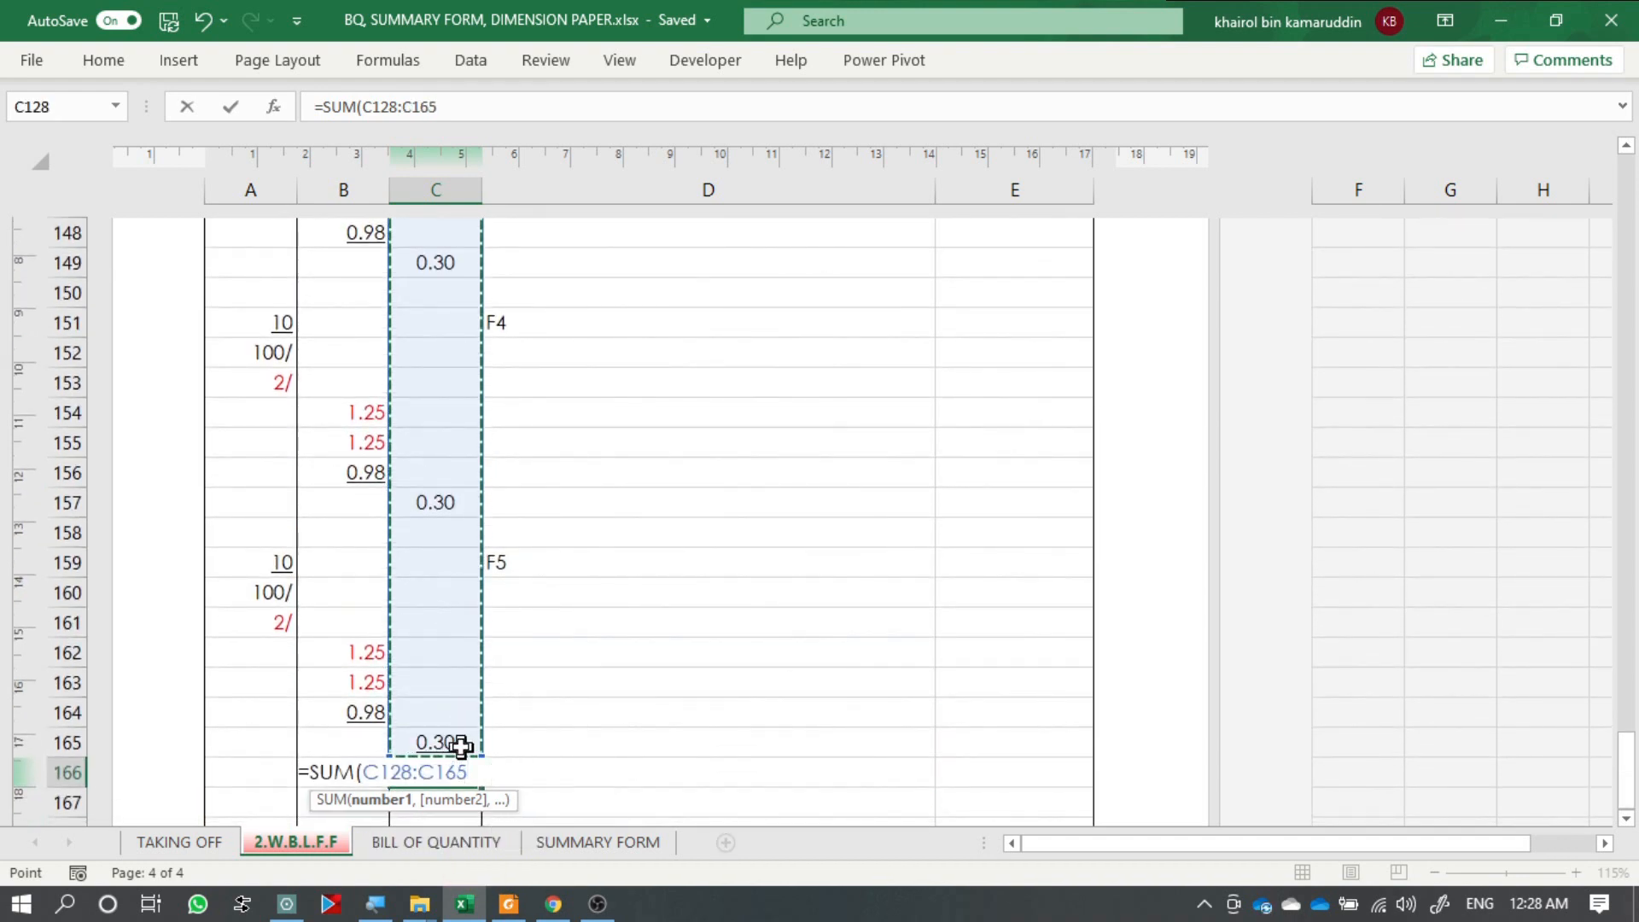
{"action": "key", "text": "Return"}
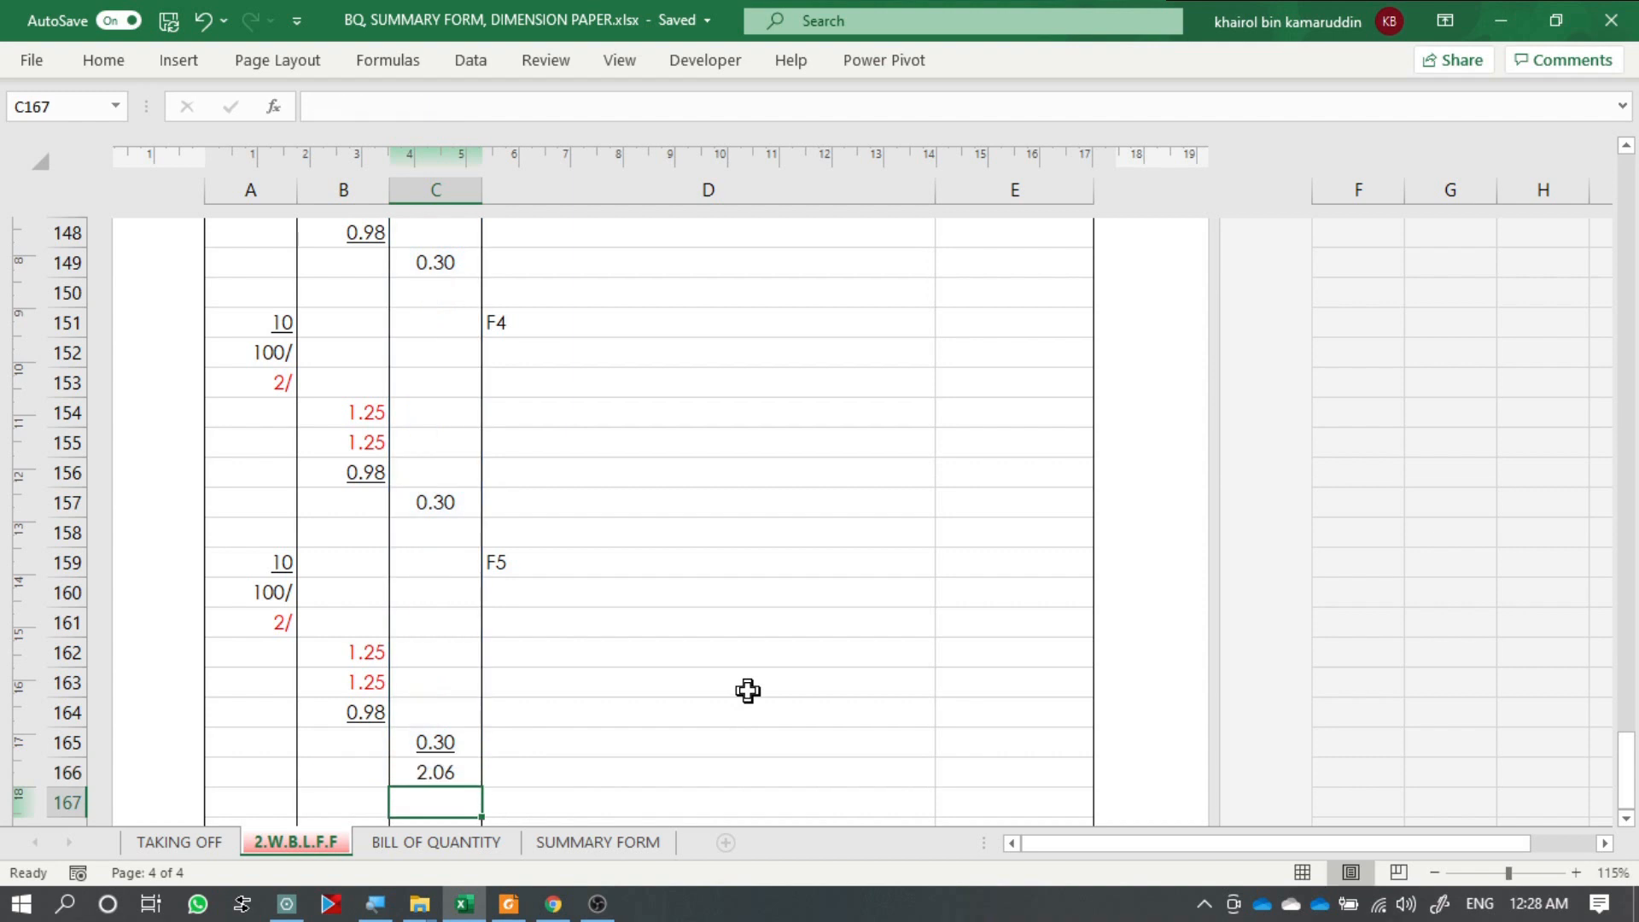
Format the item 7 total in C166 as bold with a double underline.
{"action": "left_click", "coordinate": [410, 764]}
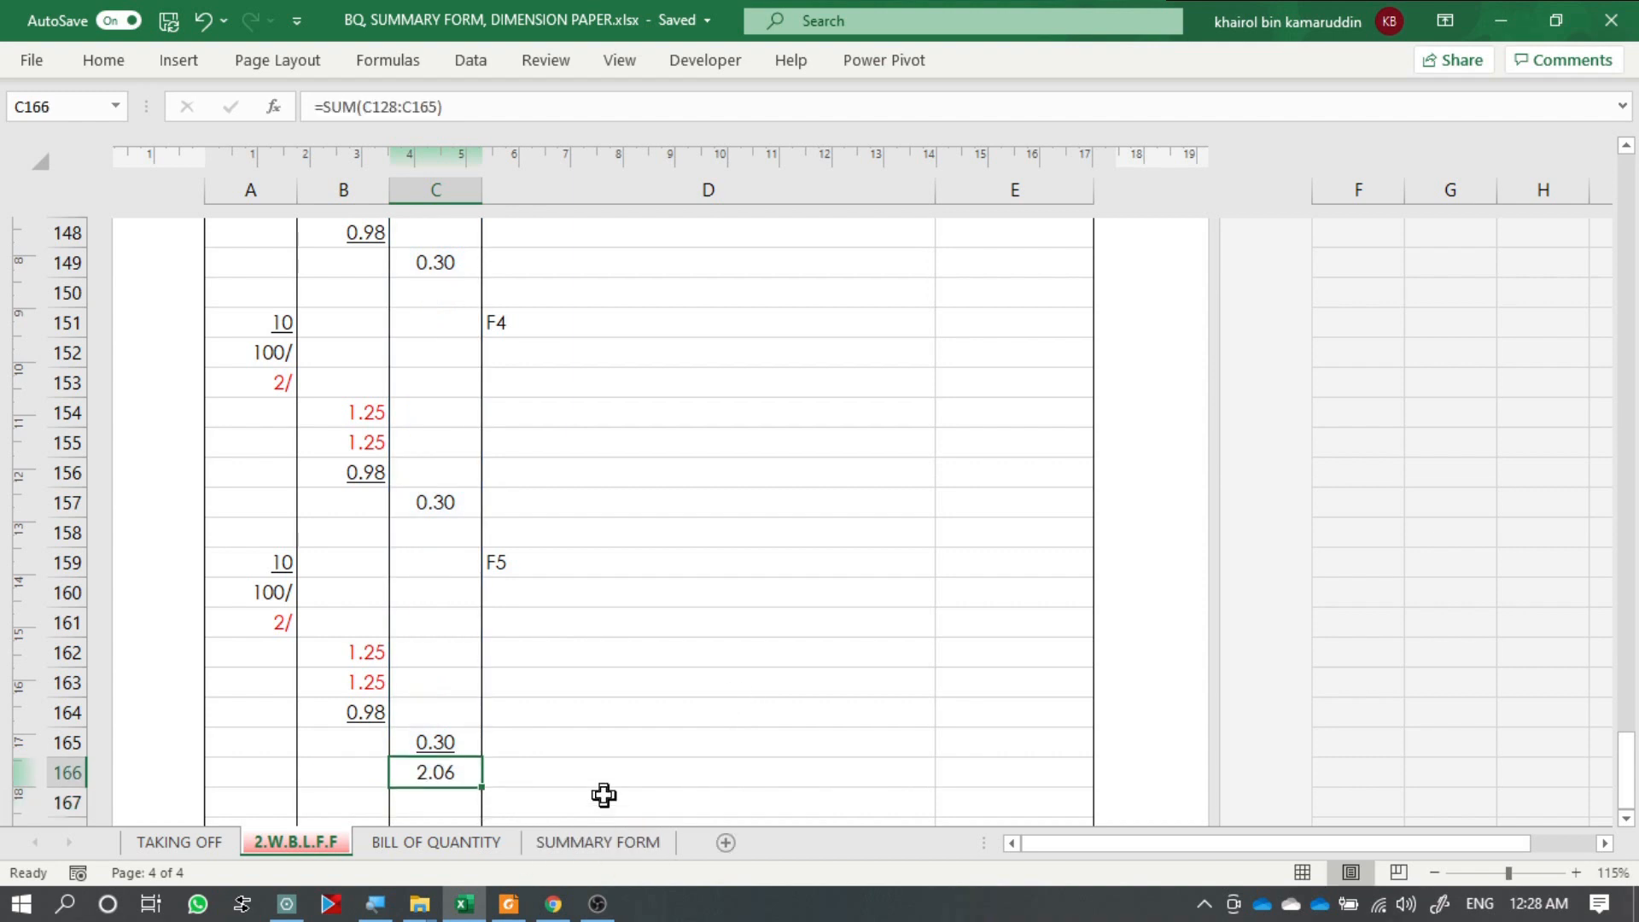
{"action": "left_click", "coordinate": [104, 60]}
{"action": "left_click", "coordinate": [190, 142]}
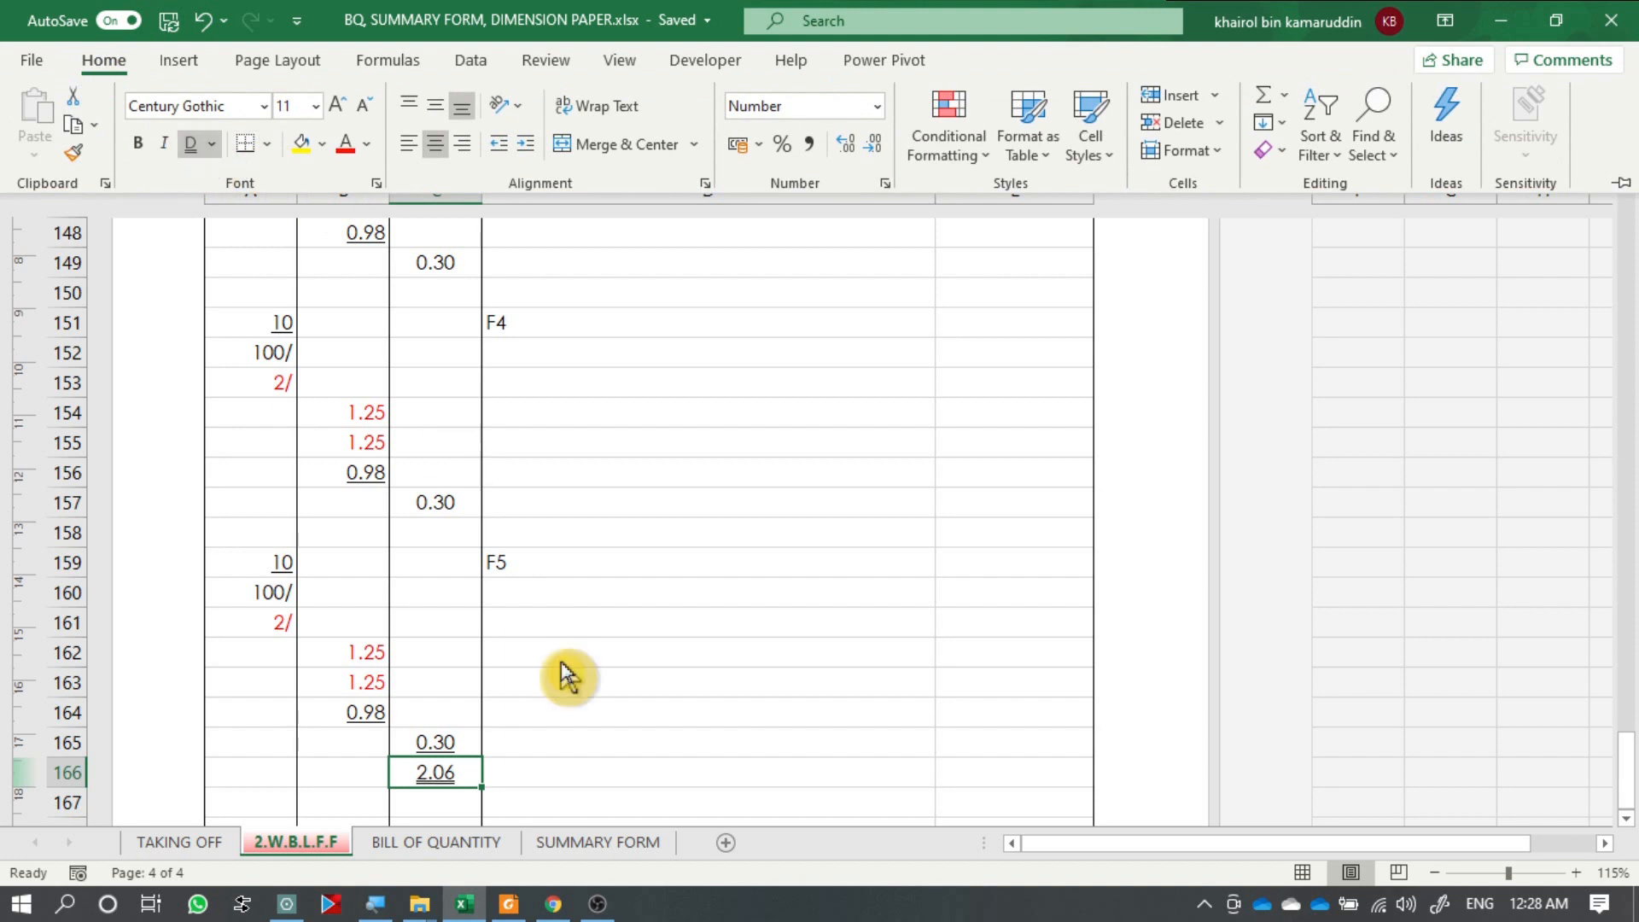
{"action": "left_click", "coordinate": [581, 764]}
{"action": "left_click", "coordinate": [423, 779]}
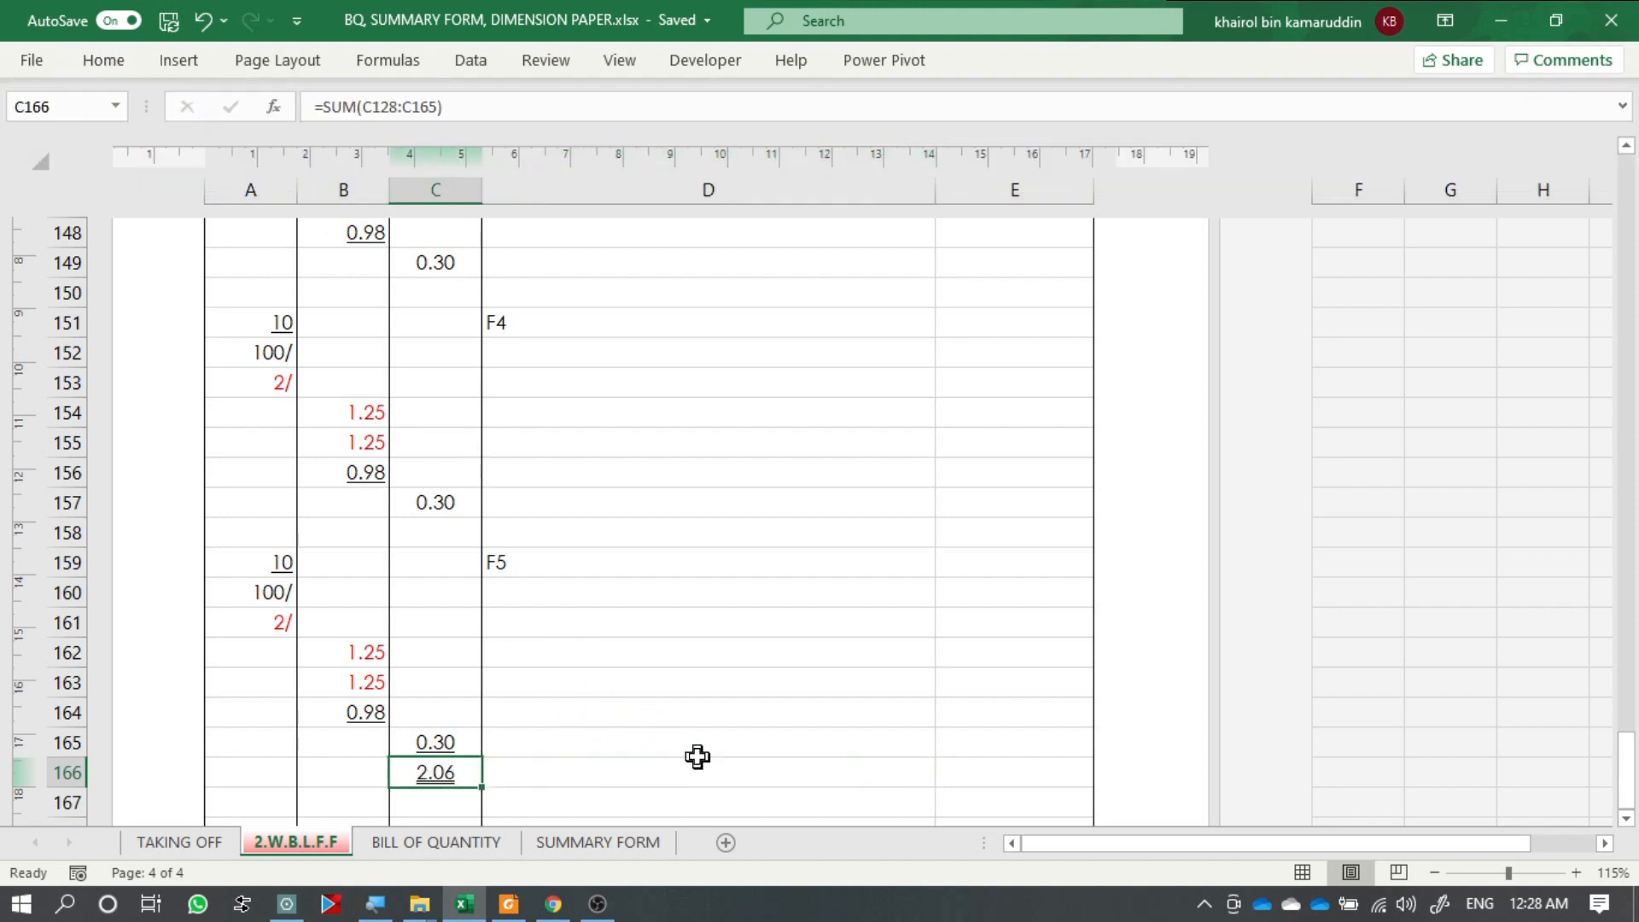
{"action": "key", "text": "ctrl+b"}
Copy the m³ unit from D119 to D166, beside the item 7 total.
{"action": "left_click", "coordinate": [673, 774]}
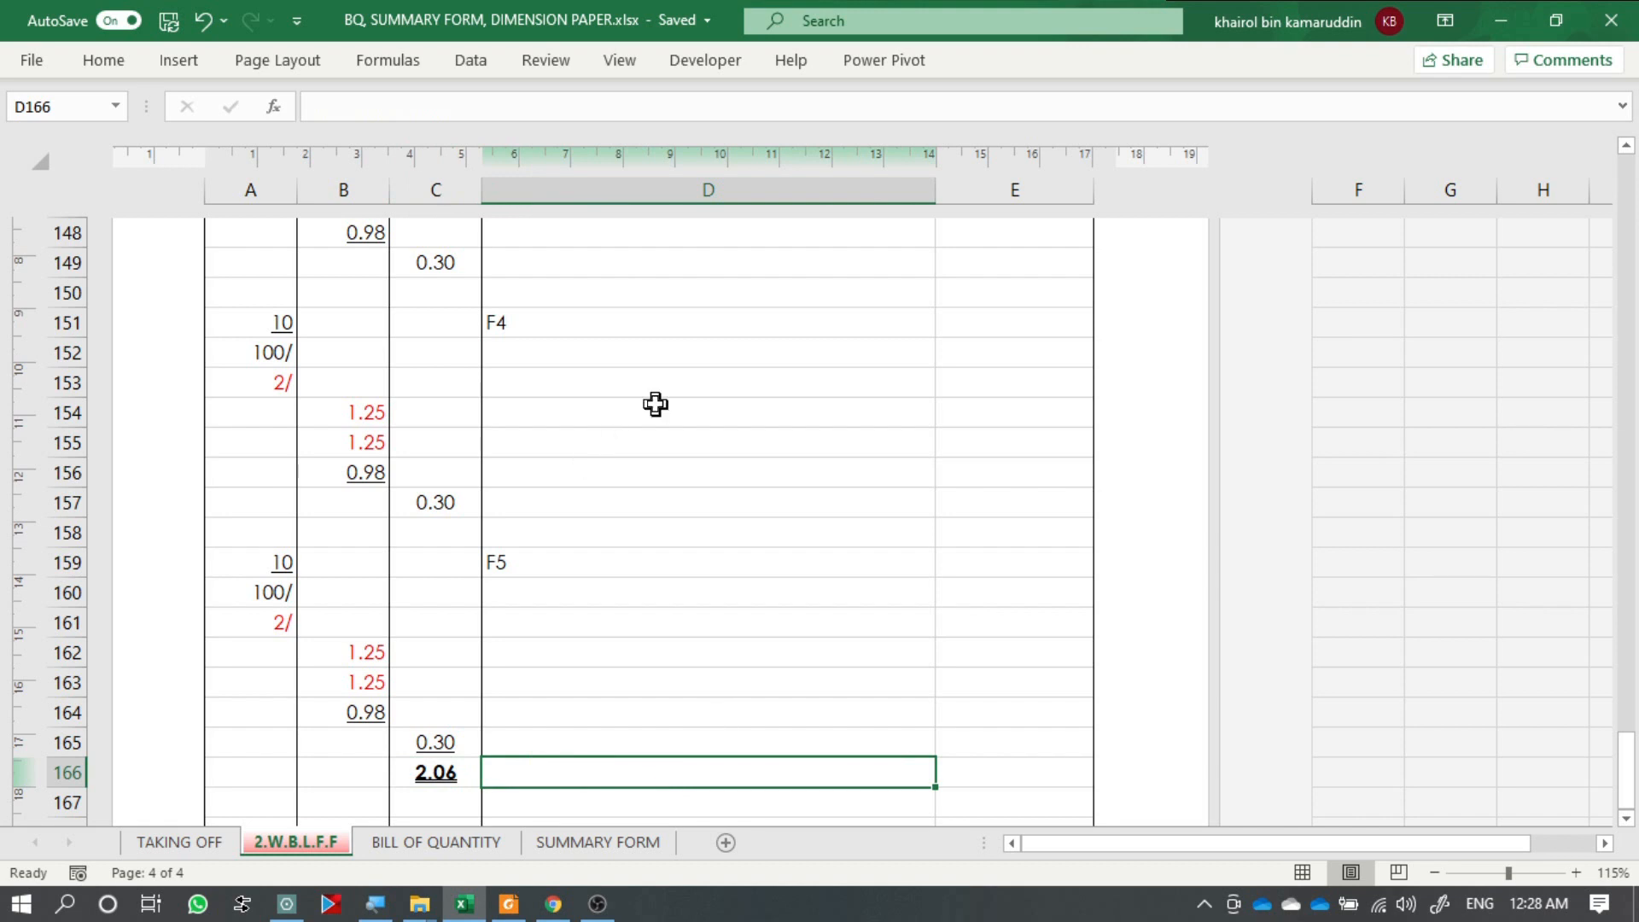
{"action": "scroll", "coordinate": [656, 404], "scroll_direction": "up", "scroll_amount": 10}
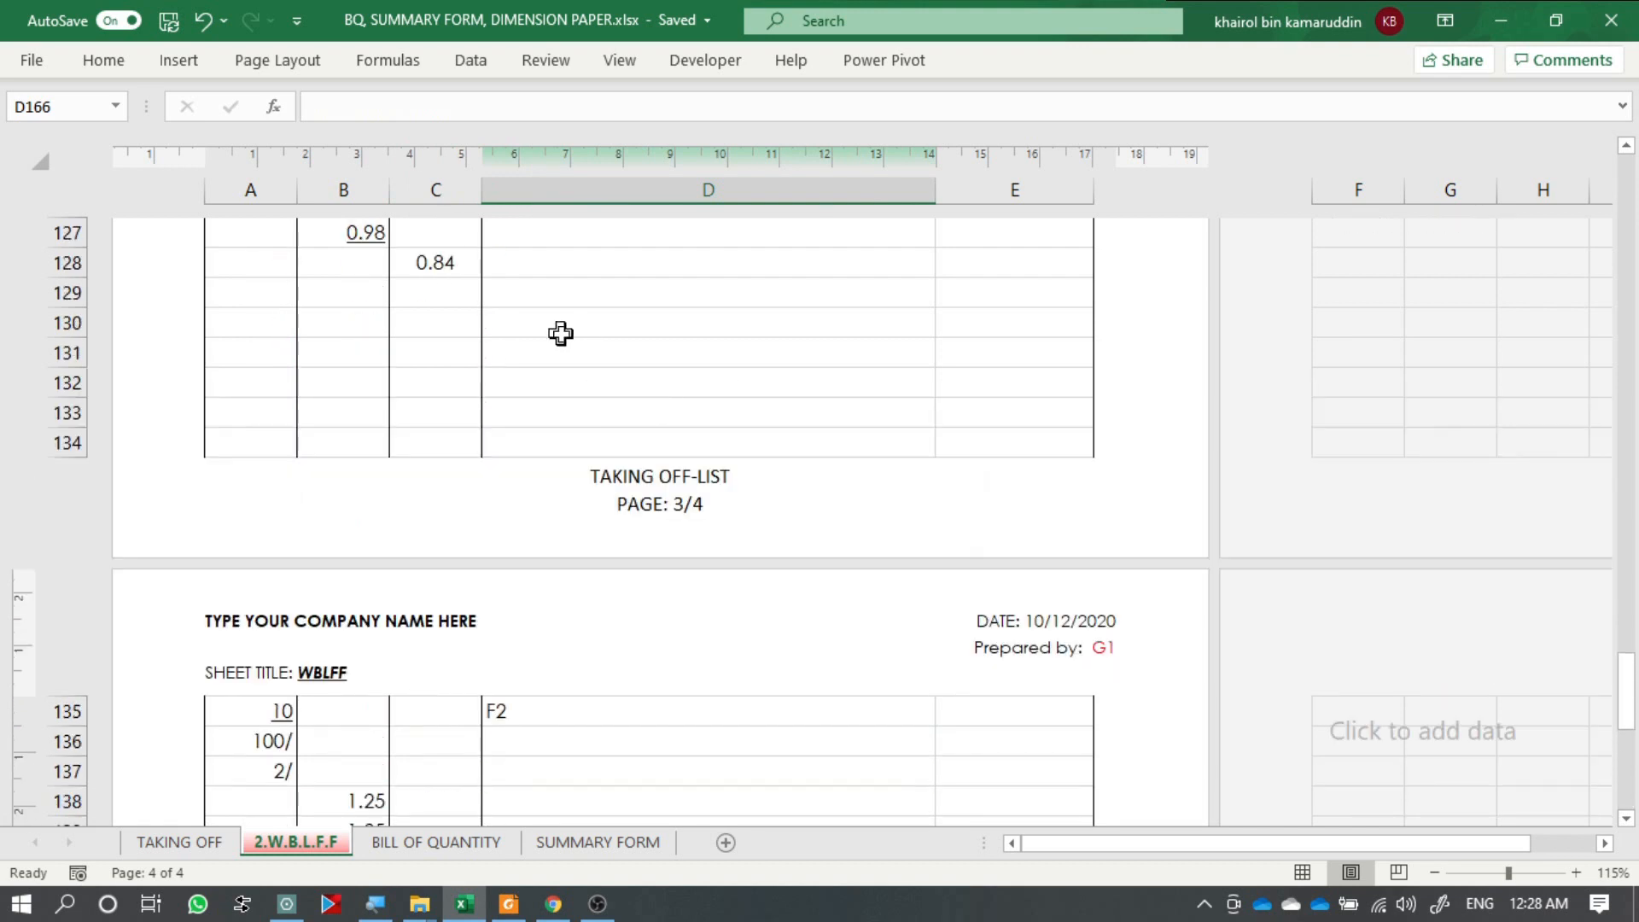
{"action": "scroll", "coordinate": [568, 345], "scroll_direction": "up", "scroll_amount": 2}
{"action": "left_click", "coordinate": [544, 359]}
{"action": "key", "text": "ctrl+c"}
{"action": "scroll", "coordinate": [732, 443], "scroll_direction": "down", "scroll_amount": 13}
{"action": "left_click", "coordinate": [581, 589]}
{"action": "key", "text": "ctrl+v"}
{"action": "key", "text": "Down"}
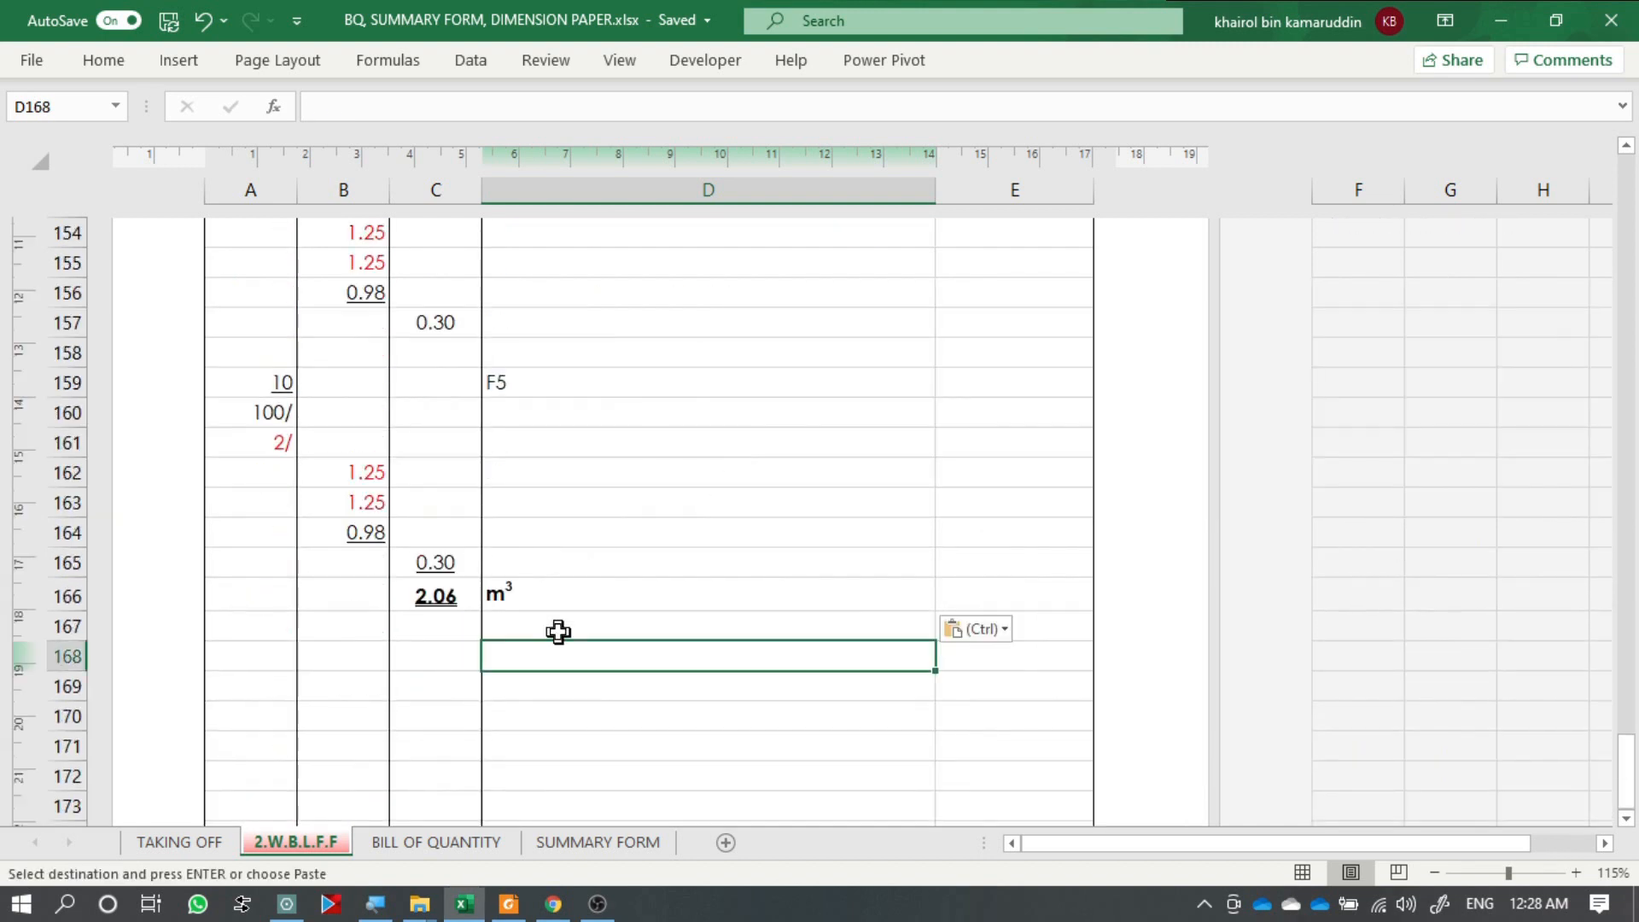